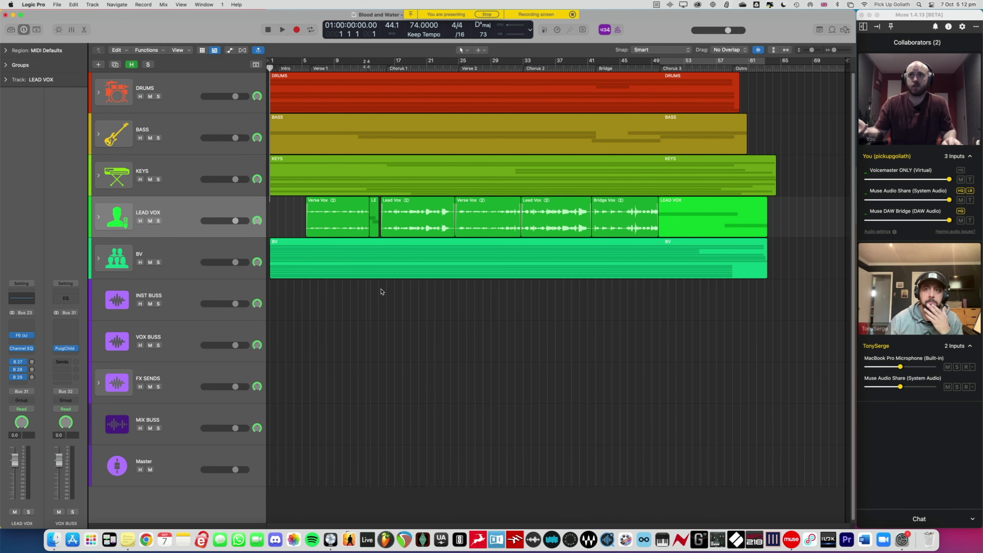
# Inspect the NLS Buss and Kramer Tape plug-ins on the MIX BUSS channel, closing each after viewing.
pyautogui.press('x')
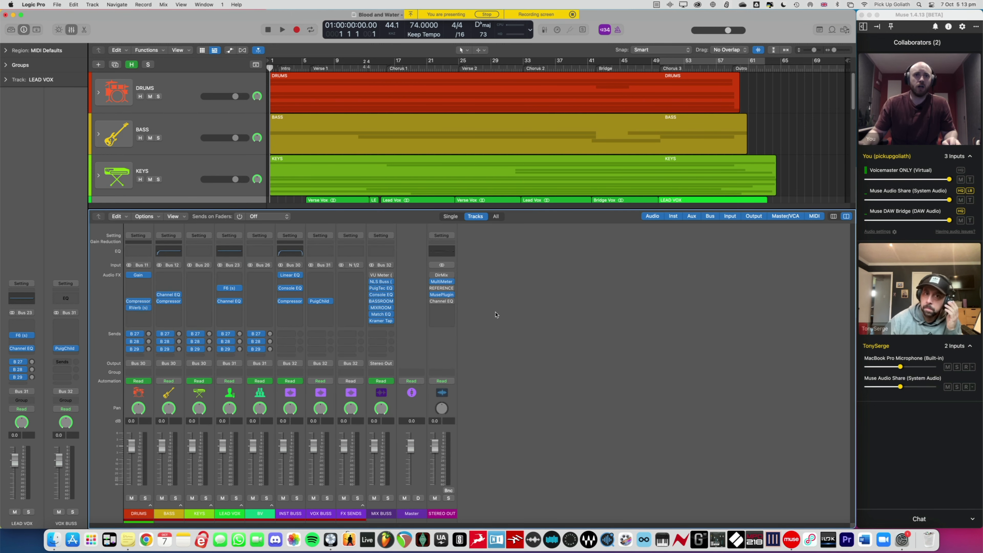
pyautogui.moveTo(432, 283)
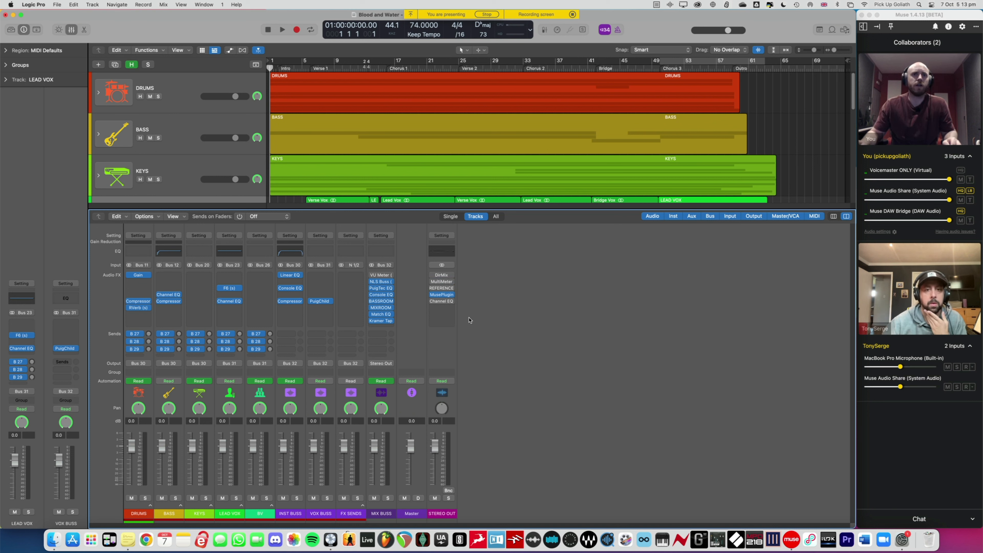
pyautogui.click(380, 284)
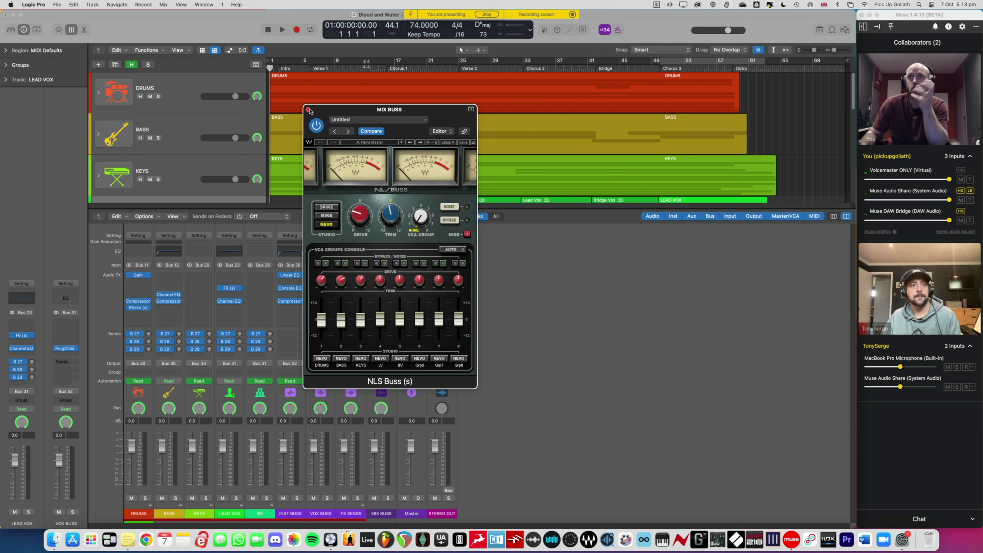
pyautogui.click(308, 110)
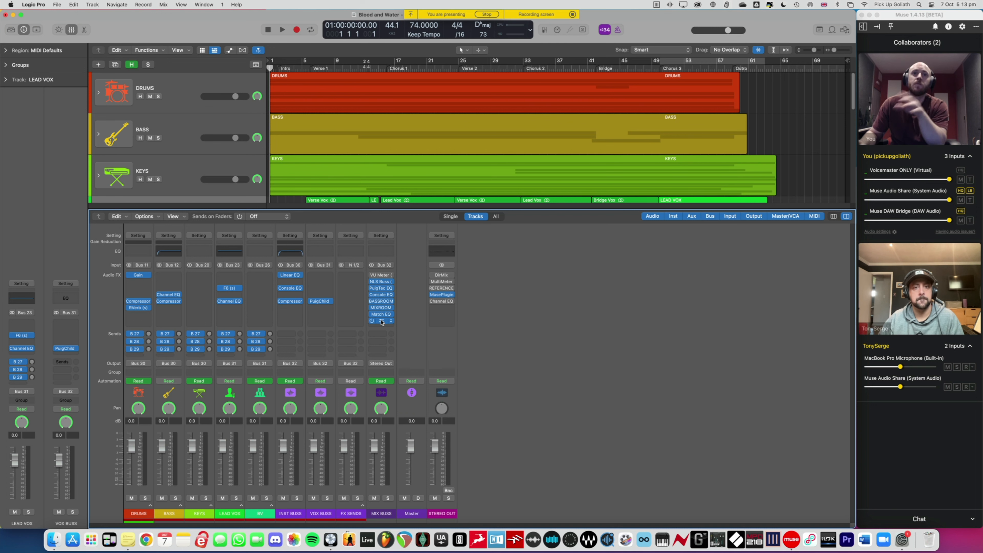
pyautogui.click(383, 321)
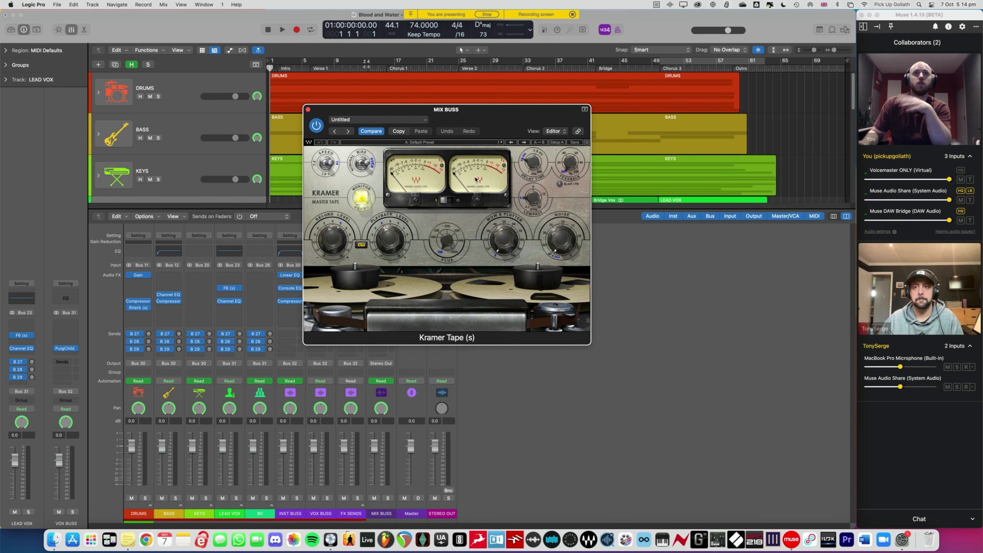
pyautogui.click(308, 109)
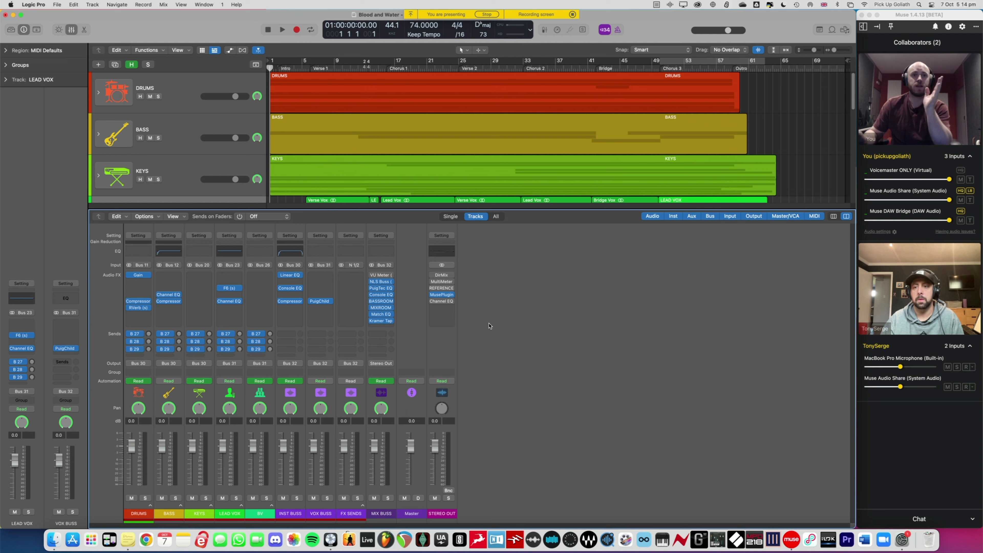
# Set the cycle range from bar 1 to bar 70, past the song's end, and select the MIX BUSS channel.
pyautogui.press('x')
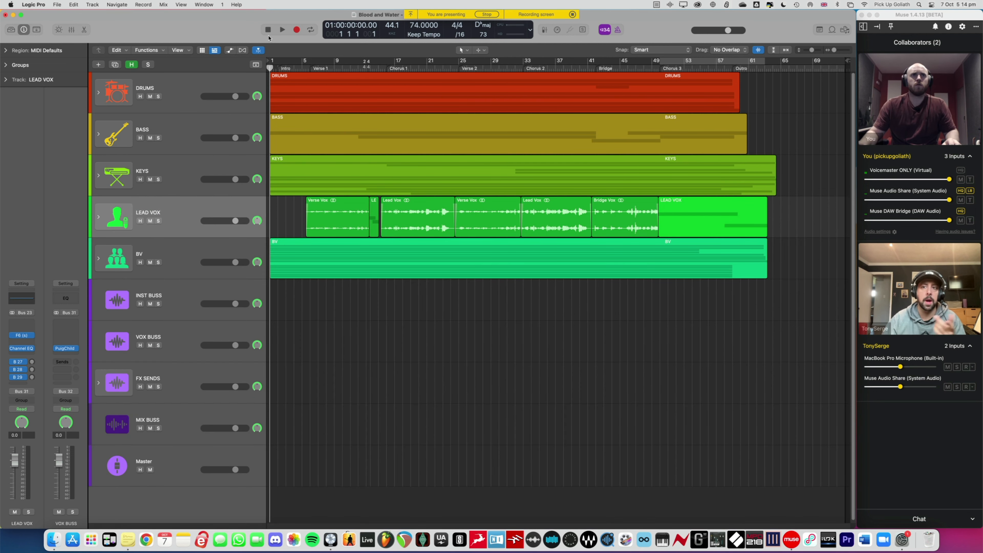
pyautogui.moveTo(273, 62); pyautogui.dragTo(820, 76)
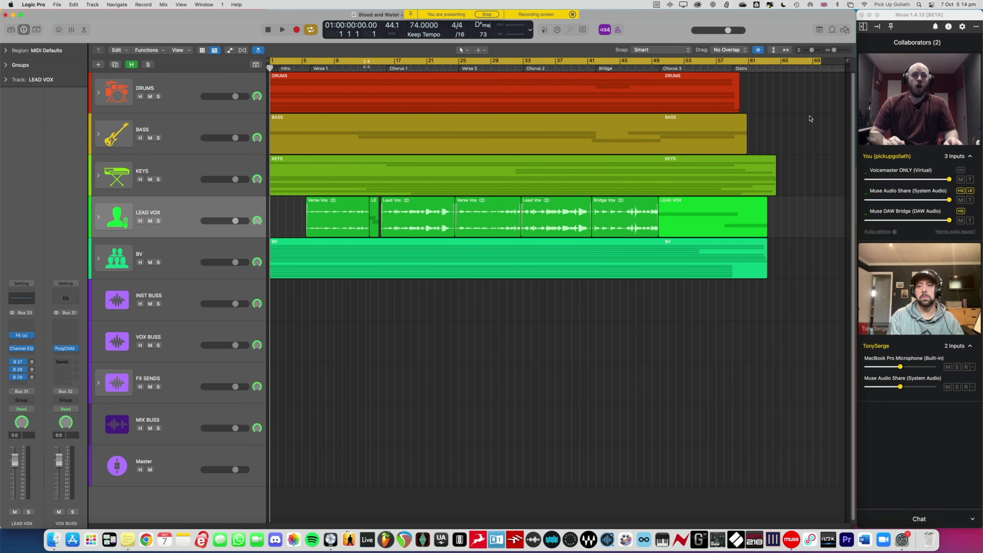
pyautogui.press('x')
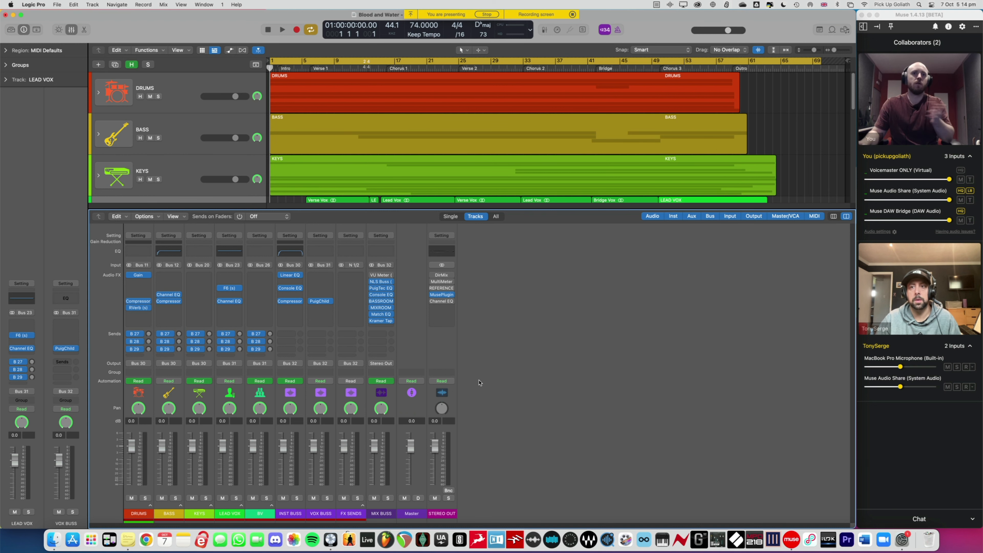
pyautogui.click(390, 394)
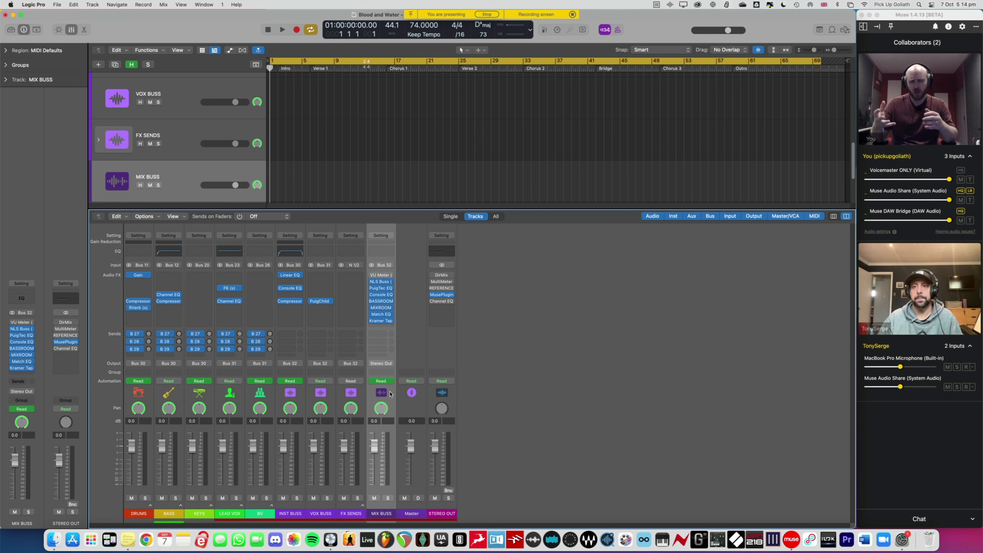
pyautogui.press('x')
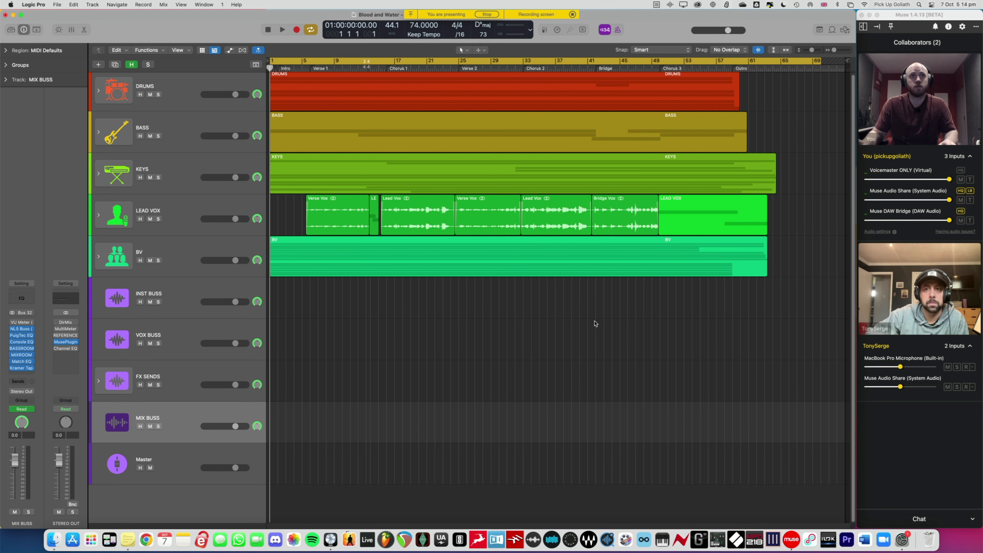
# Play the song's outro until its tail has faded out, dismissing the synchronization alerts, and stop playback.
pyautogui.press('space')
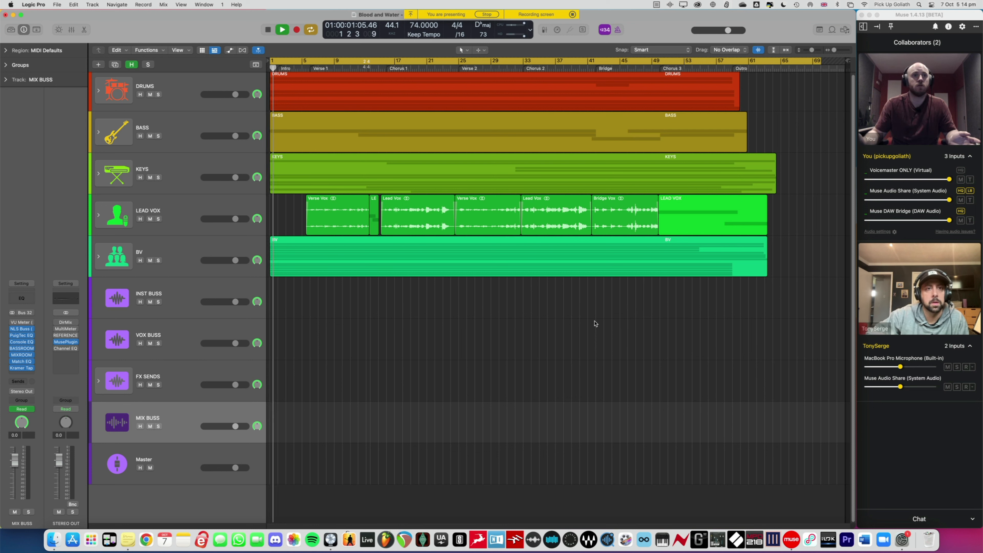
pyautogui.click(717, 68)
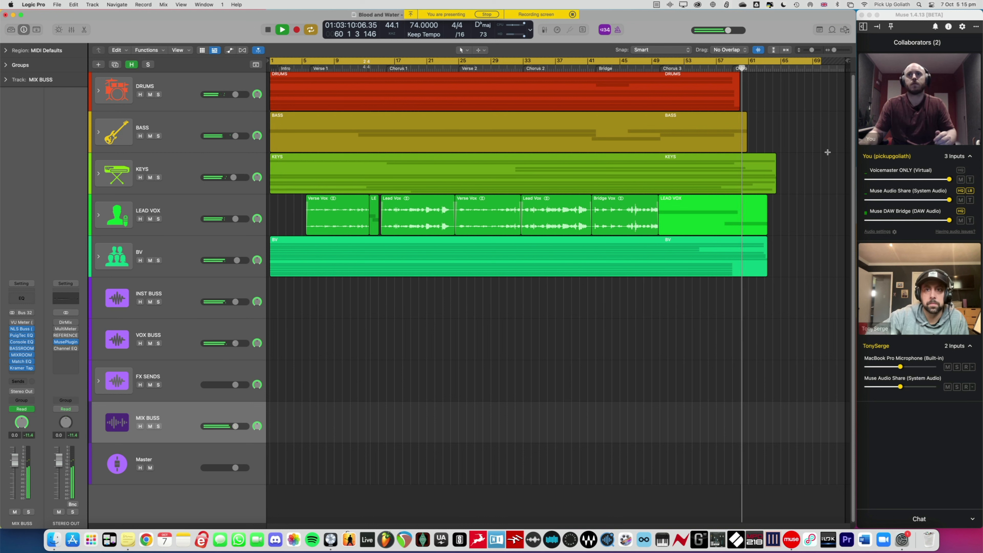
pyautogui.scroll(5, 783, 172)
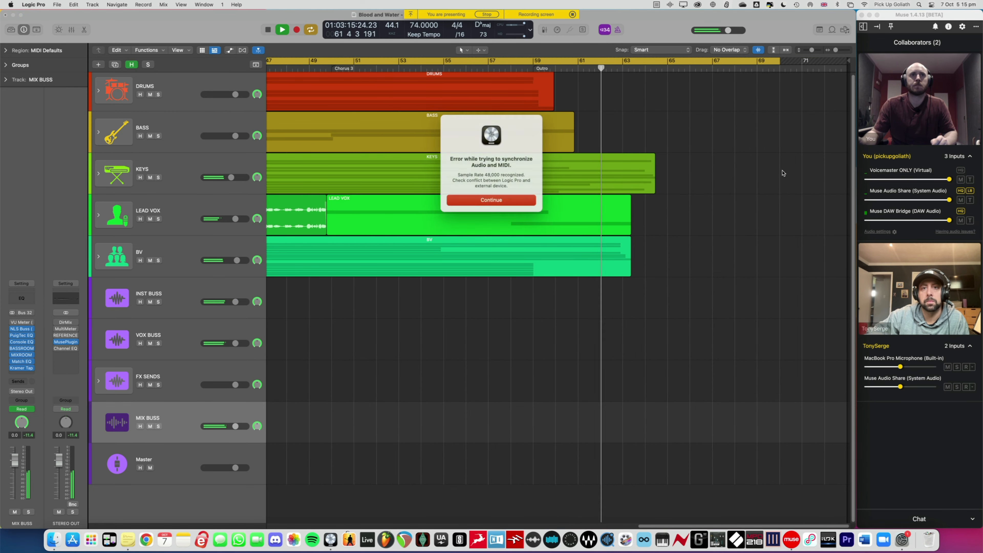
pyautogui.click(486, 199)
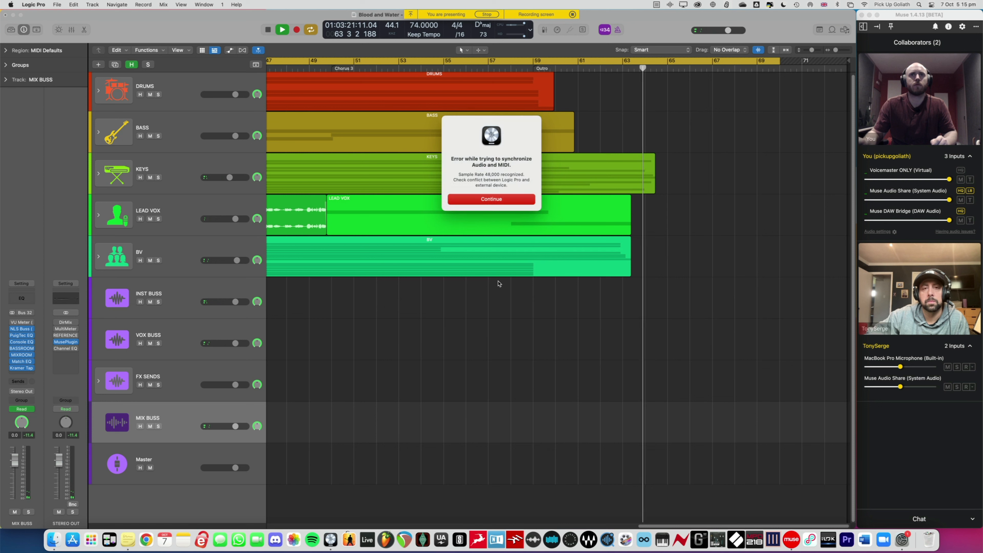
pyautogui.click(495, 200)
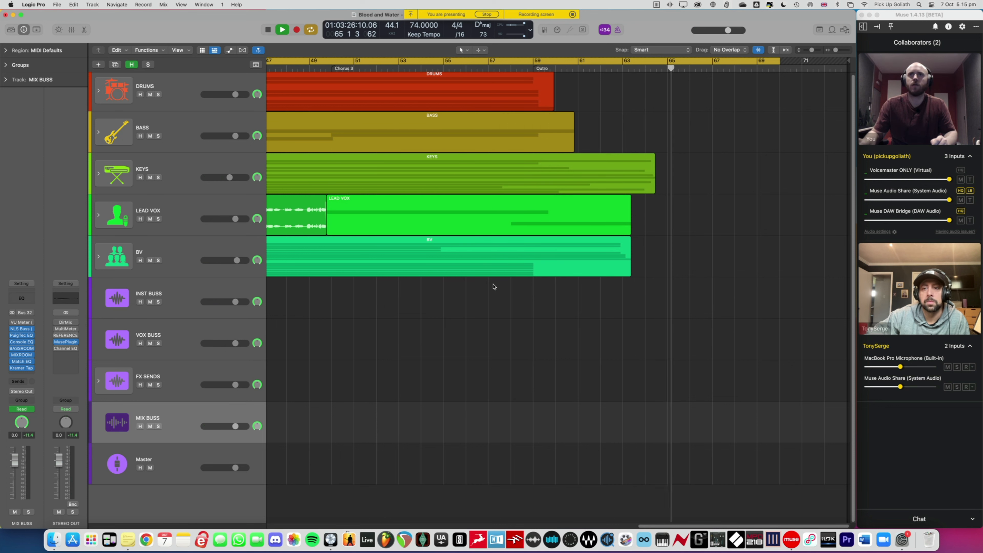
pyautogui.click(491, 202)
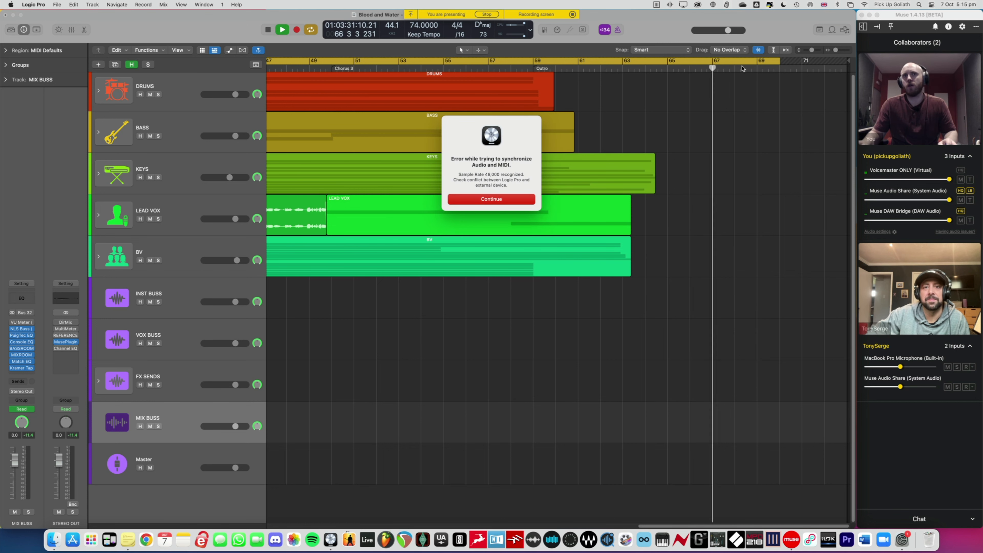
pyautogui.click(523, 199)
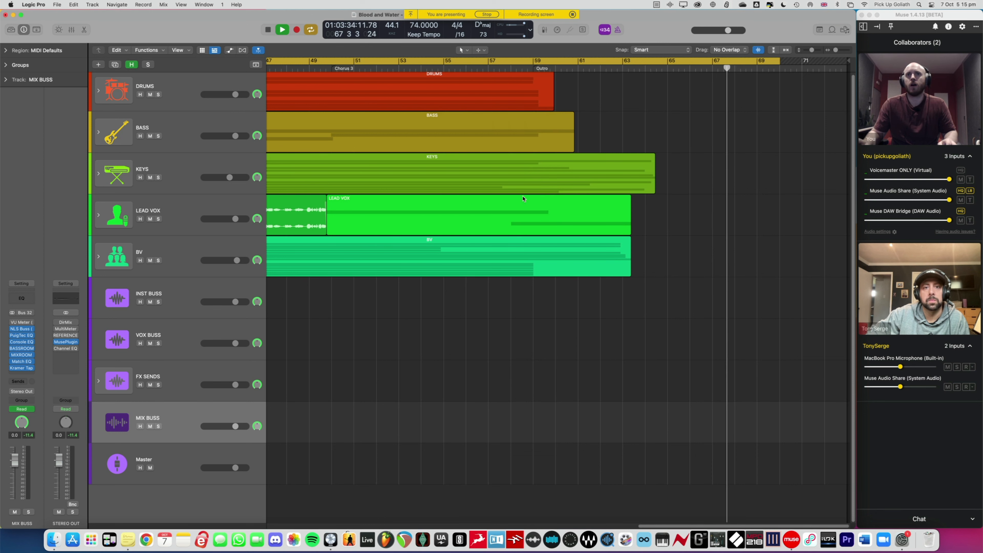
pyautogui.press('space')
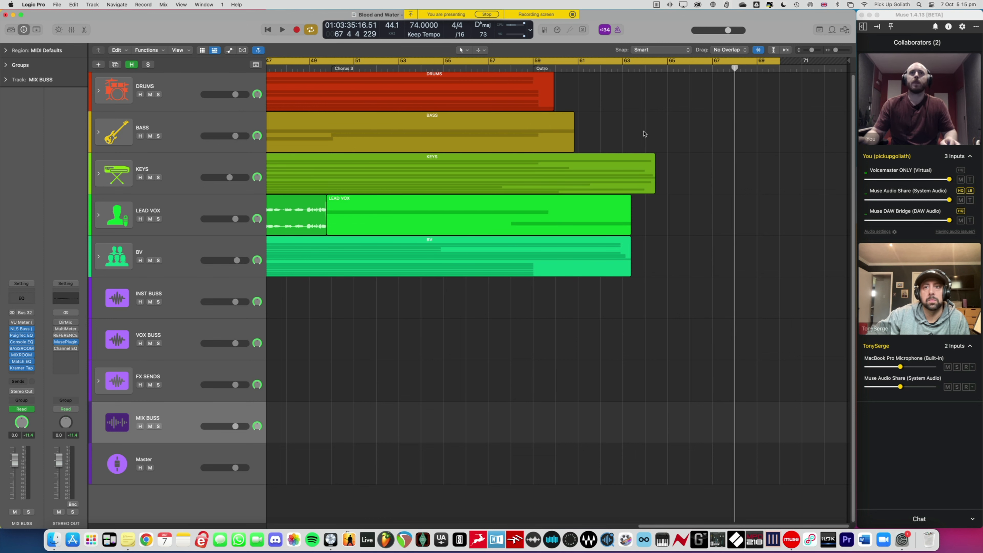
pyautogui.press('z')
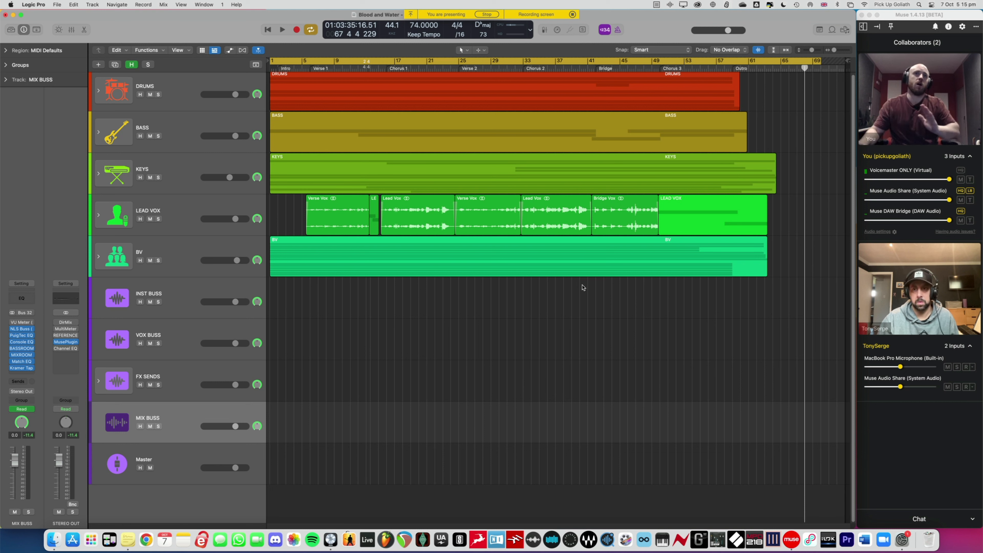
# Open the project's bounce settings and check the file format choices and save destination, keeping the Wave format.
pyautogui.press('super+b')
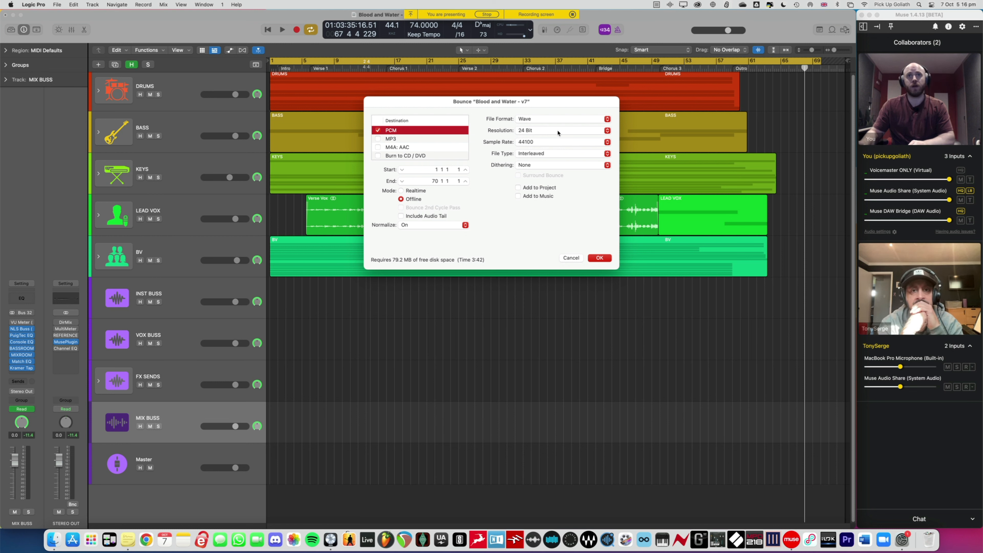
pyautogui.click(542, 119)
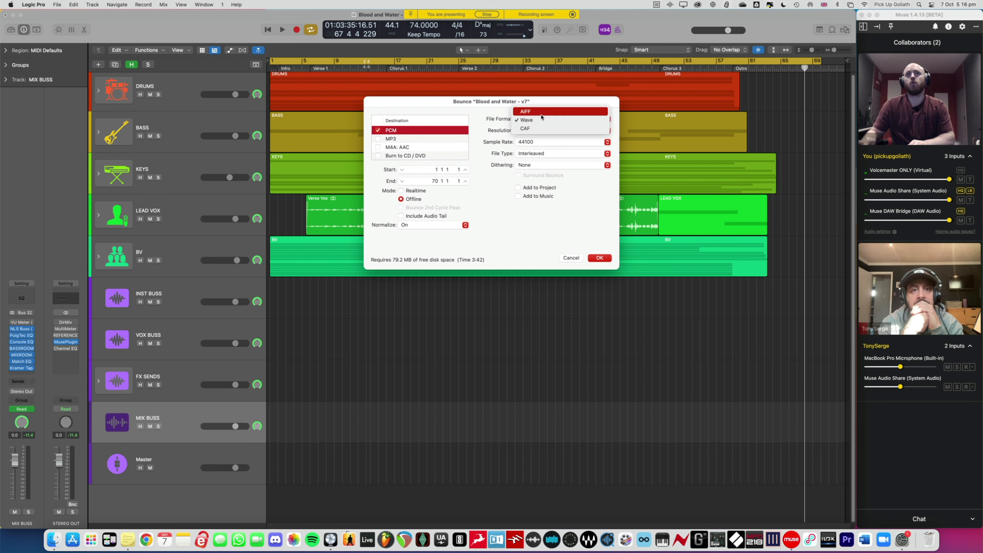
pyautogui.click(501, 124)
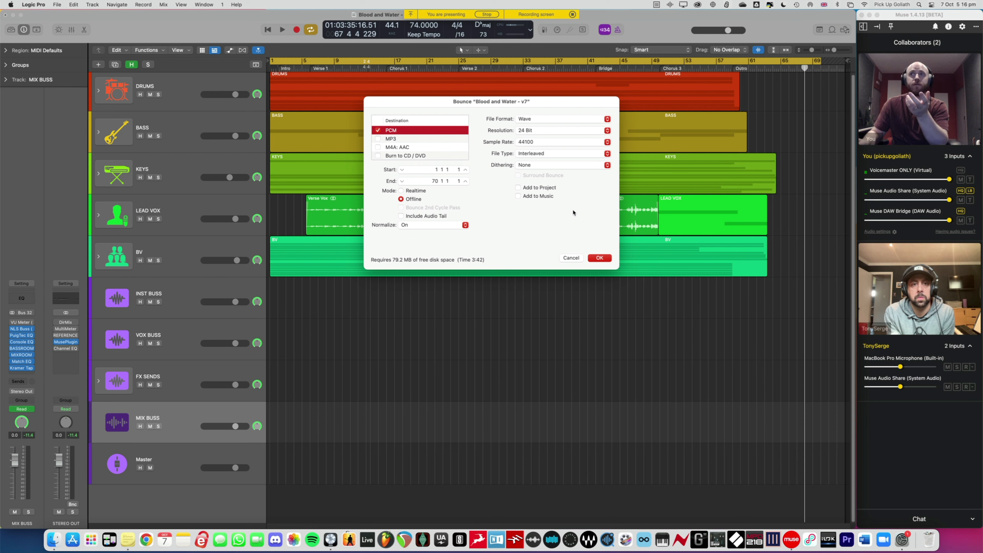
pyautogui.click(558, 120)
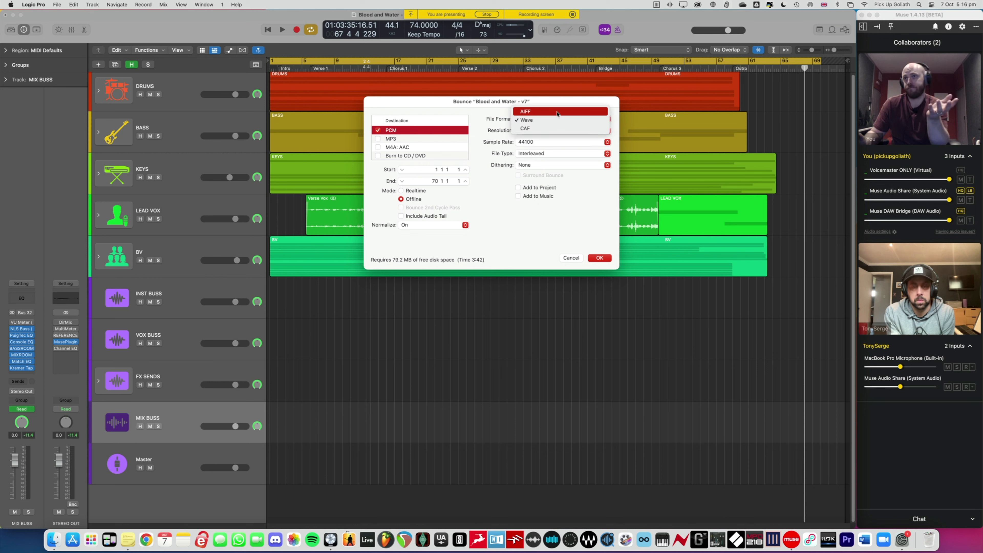
pyautogui.click(585, 220)
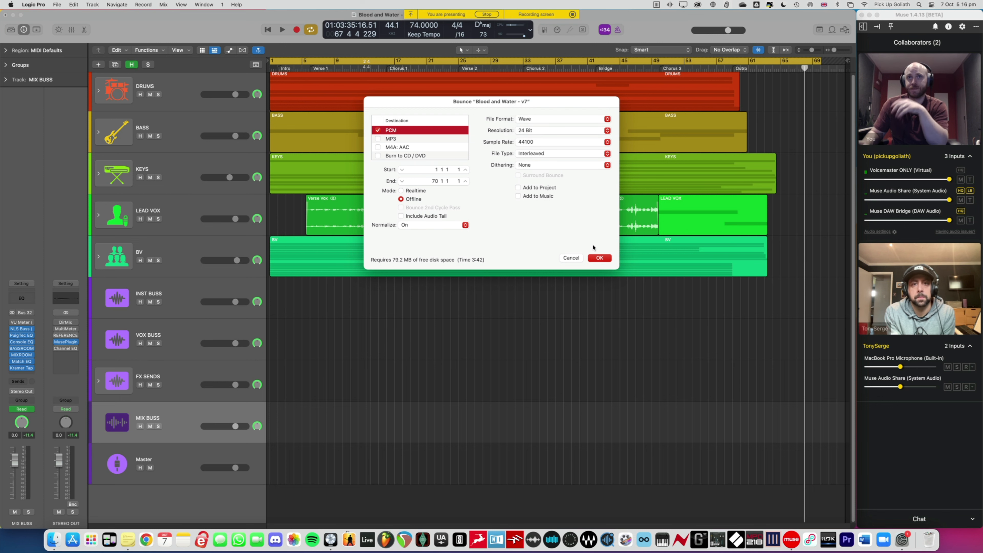
pyautogui.click(598, 258)
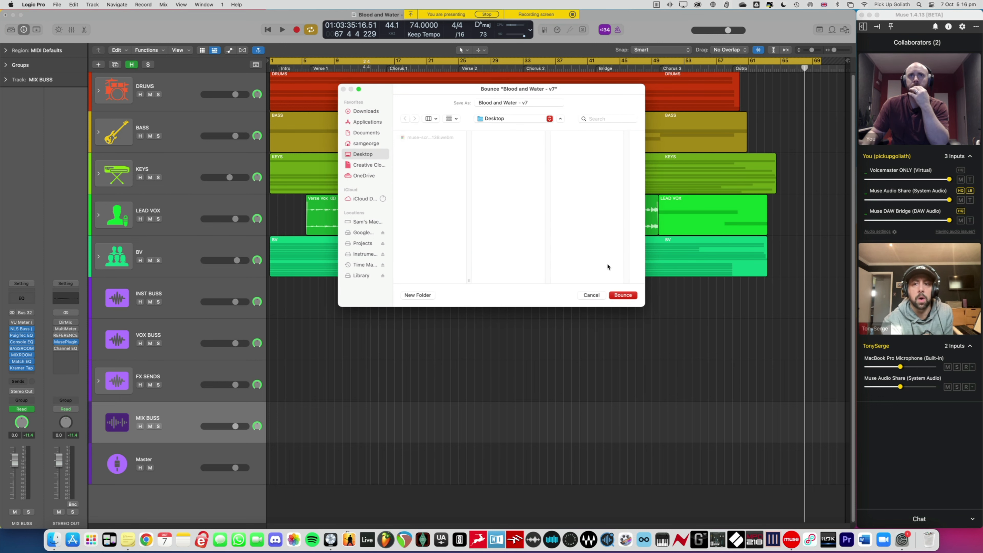
pyautogui.click(591, 294)
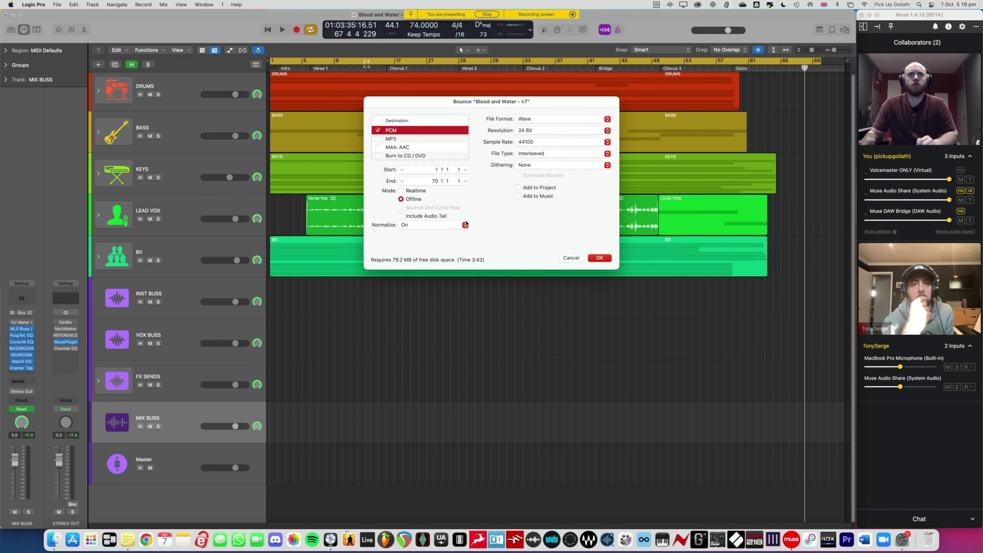
# Set Normalize to Off for the bounce and confirm the bounce settings.
pyautogui.click(426, 224)
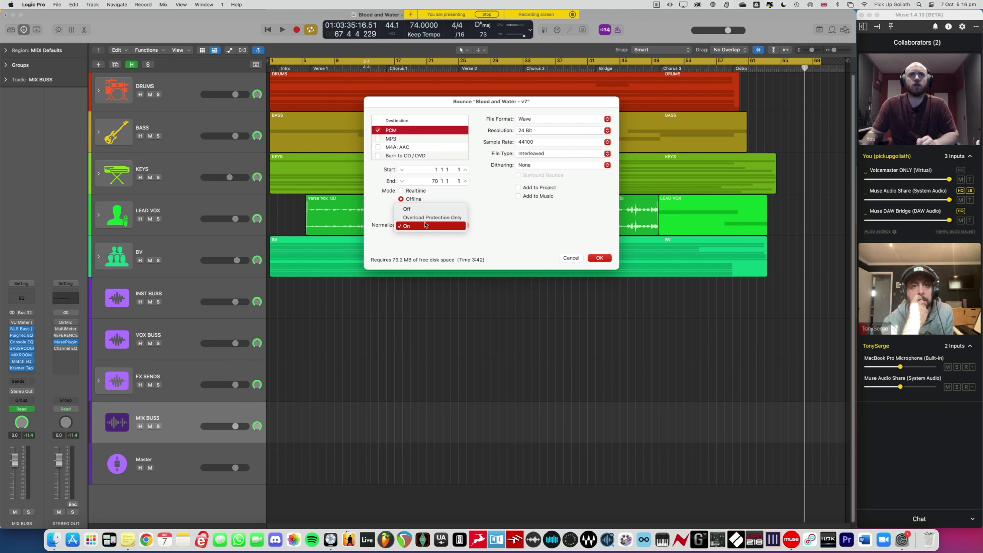
pyautogui.click(427, 209)
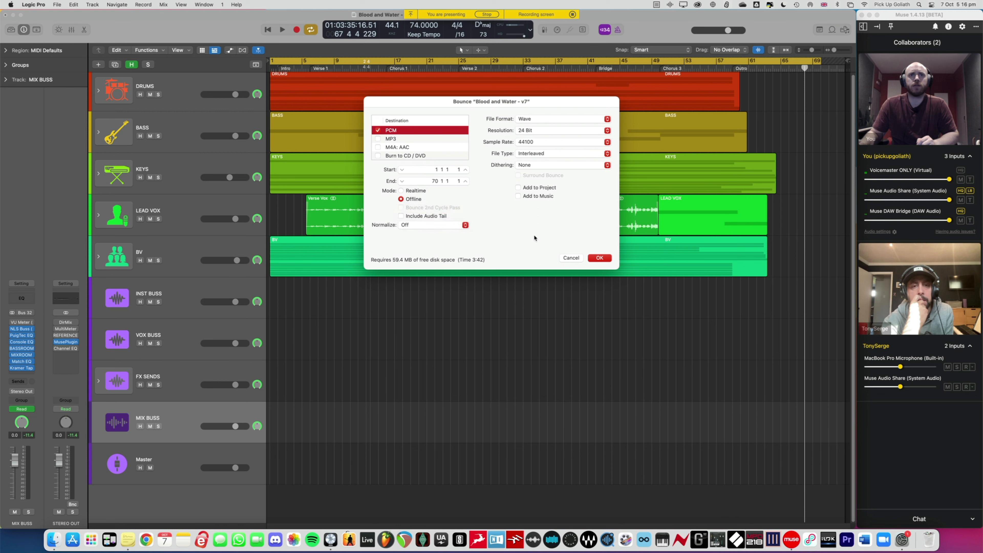
pyautogui.click(447, 227)
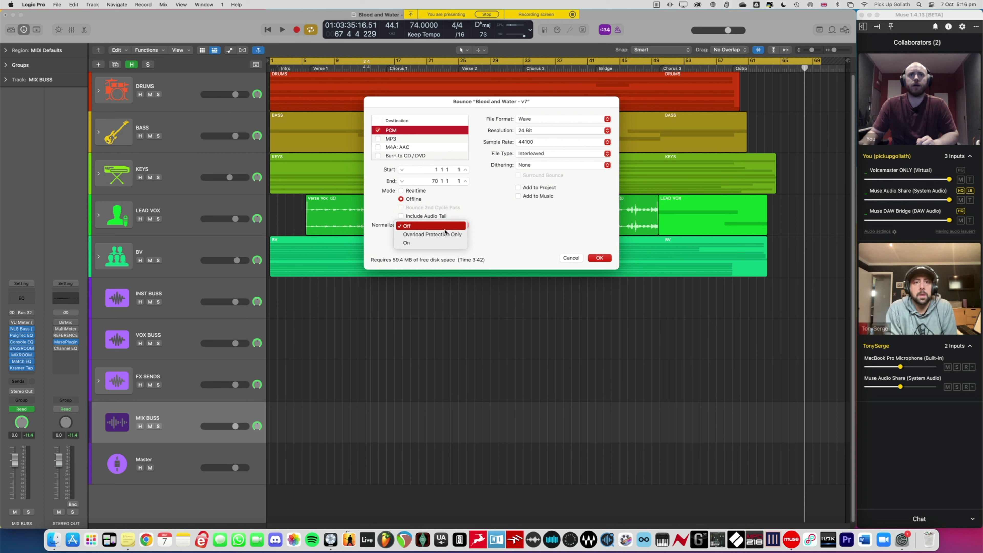
pyautogui.click(442, 244)
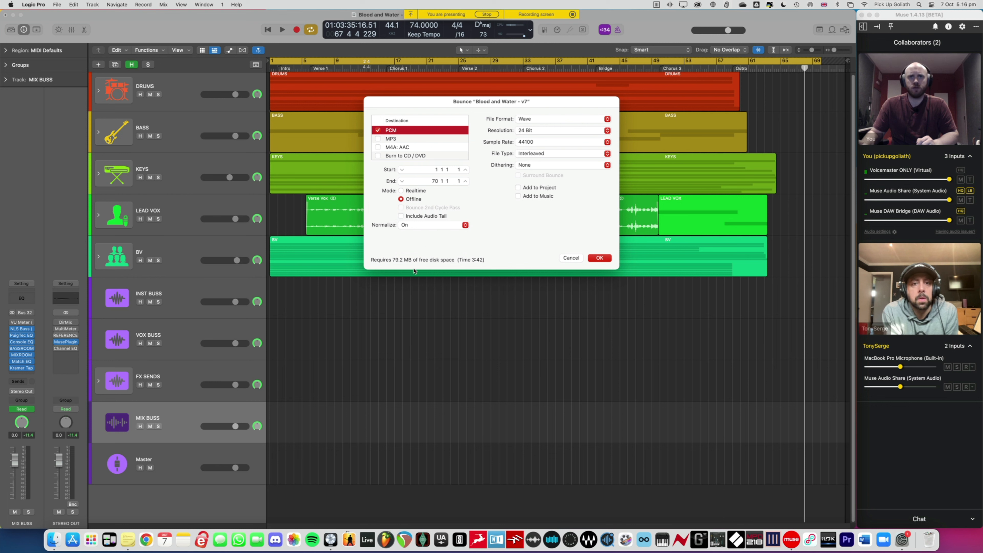
pyautogui.click(440, 226)
pyautogui.click(434, 211)
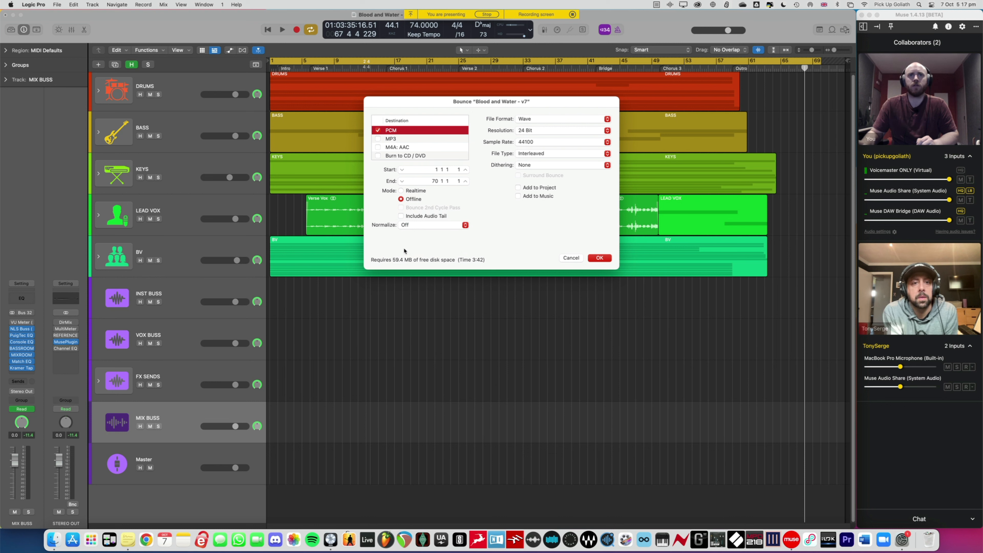
pyautogui.click(600, 258)
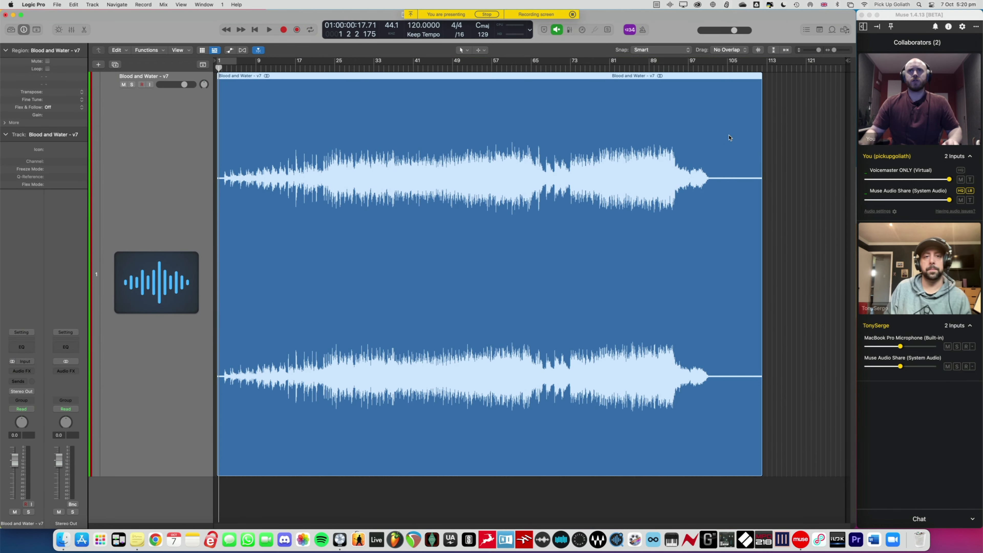
# Deselect the Blood and Water - v7 audio region in the new project and show the mixer.
pyautogui.click(788, 131)
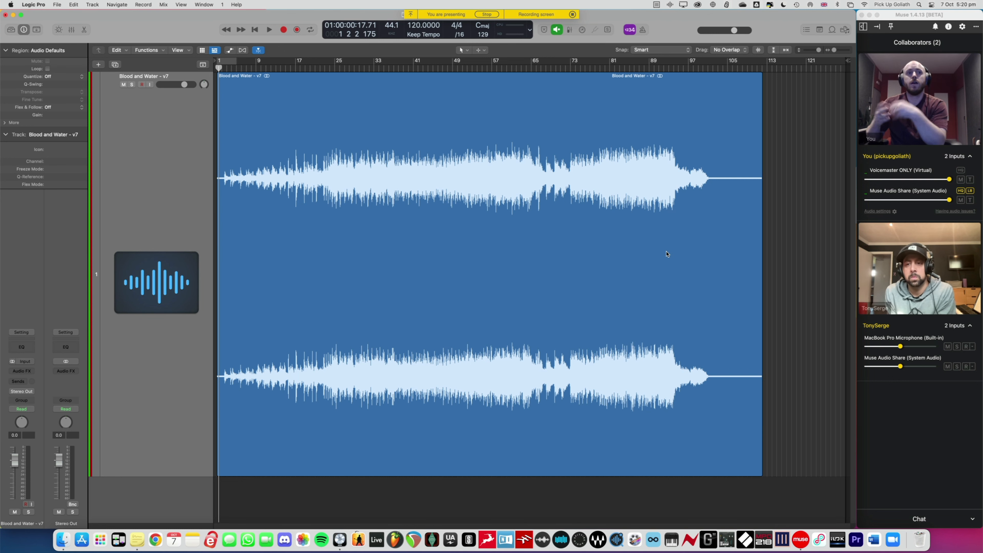
pyautogui.press('x')
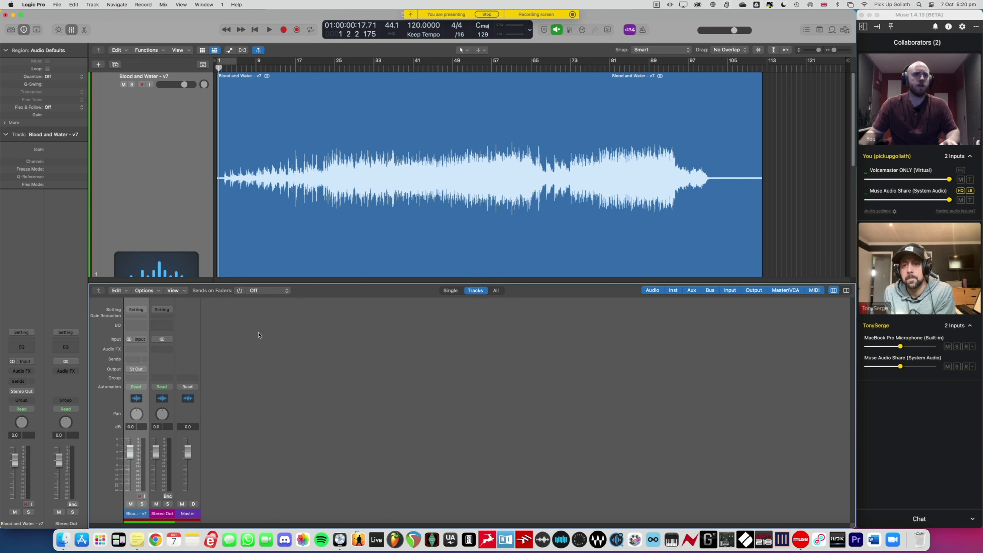
# Insert MusePlugin on the Stereo Out channel, close its window and briefly play the song from around bar 10.
pyautogui.click(170, 351)
pyautogui.write('mus')
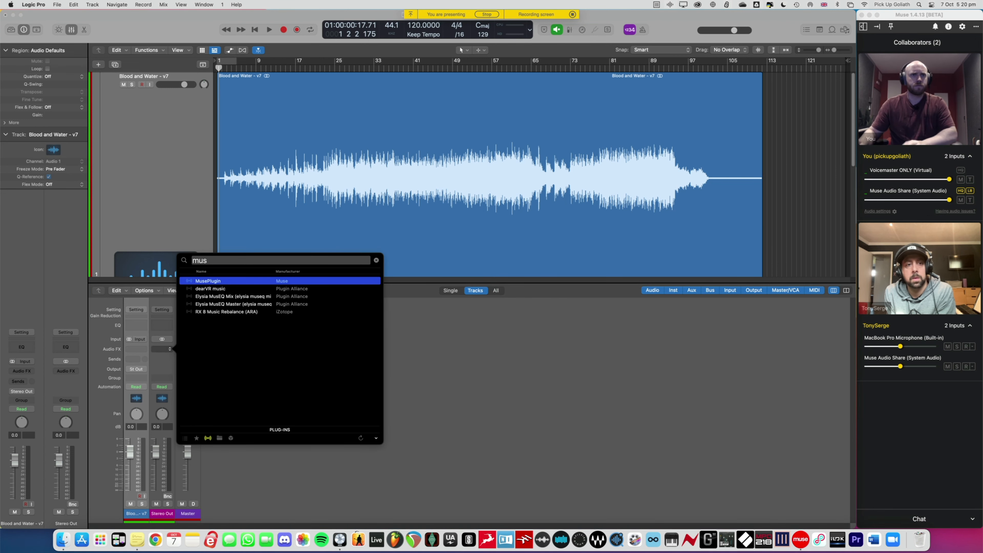
pyautogui.press('Return')
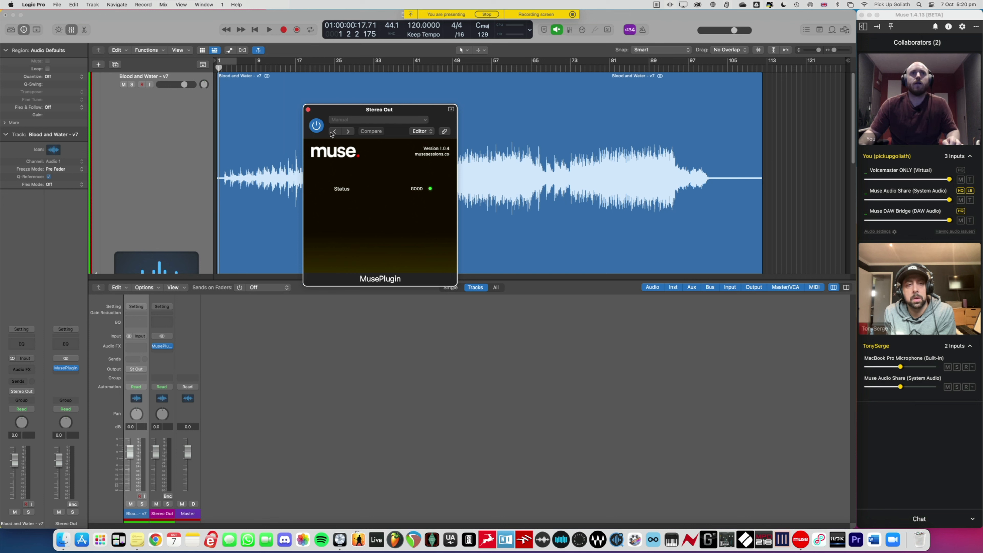
pyautogui.click(309, 110)
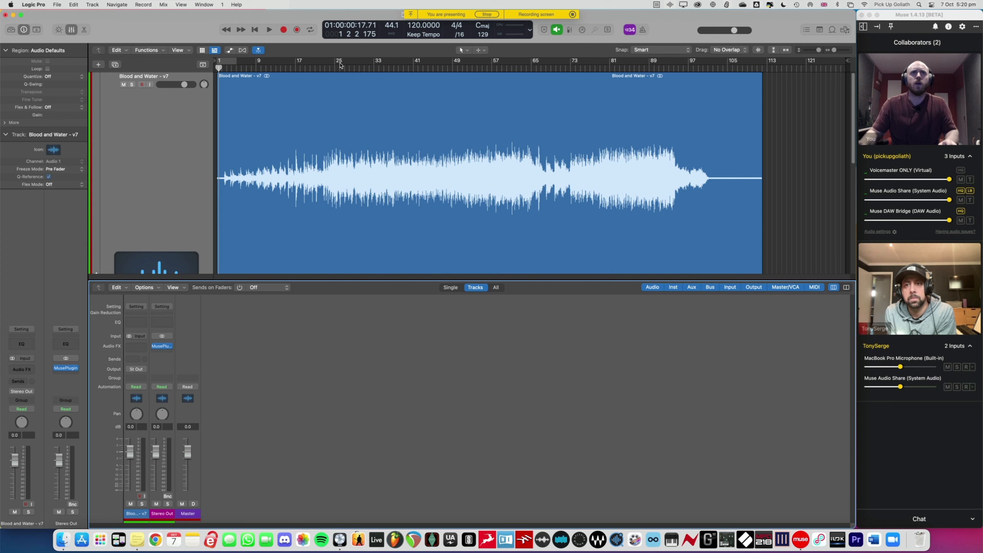
pyautogui.doubleClick(261, 67)
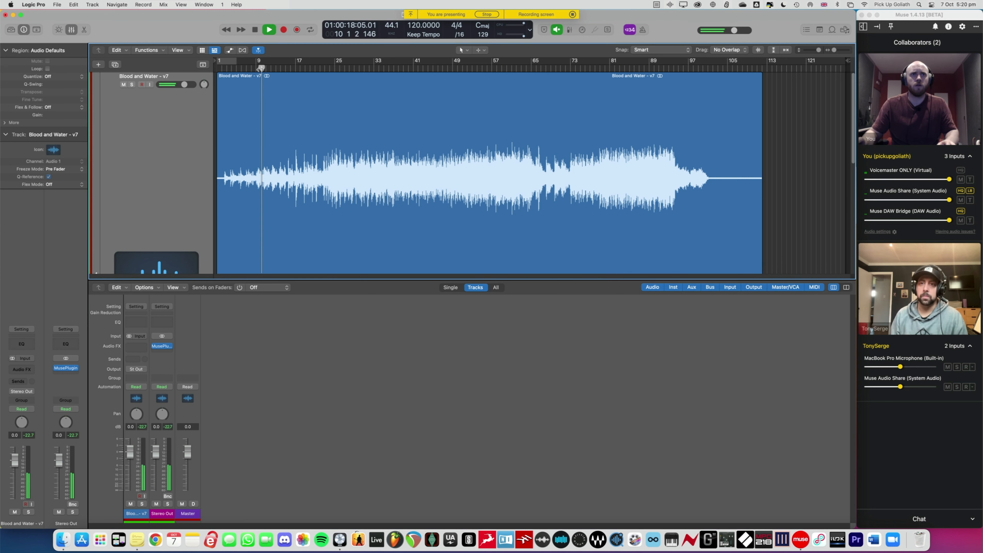
pyautogui.press('space')
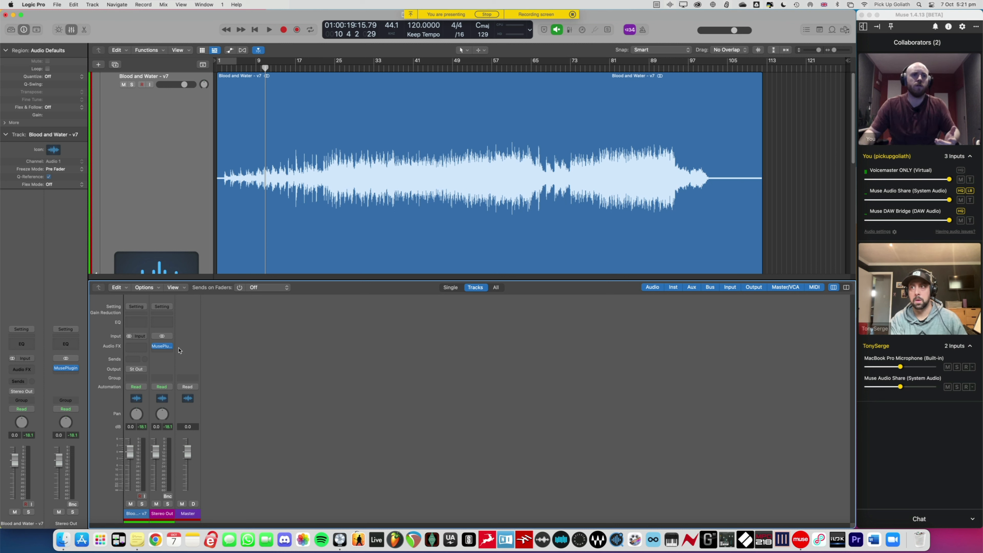
# Insert the Loudness Meter from the metering plug-ins on Stereo Out, in a new slot before MusePlugin.
pyautogui.moveTo(167, 349)
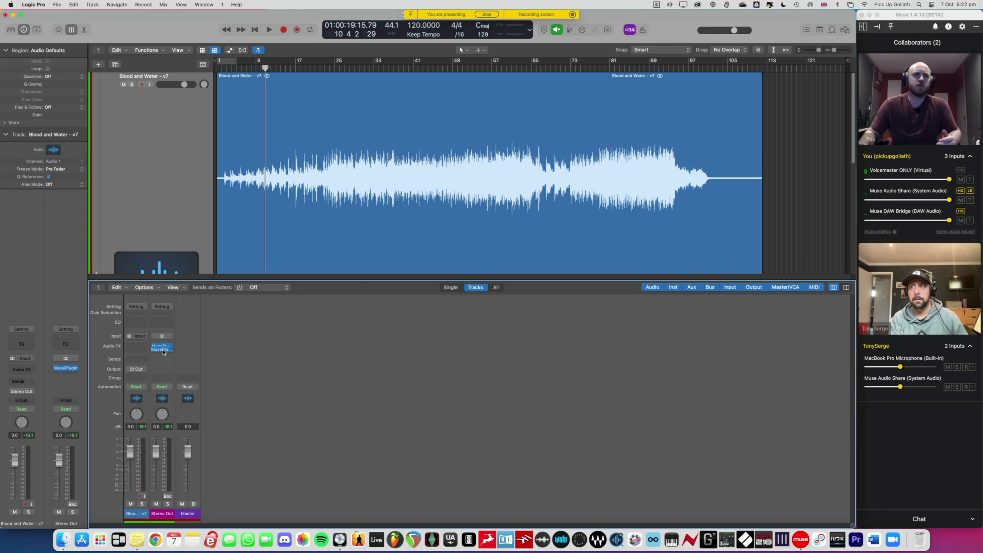
pyautogui.moveTo(164, 352); pyautogui.dragTo(163, 342)
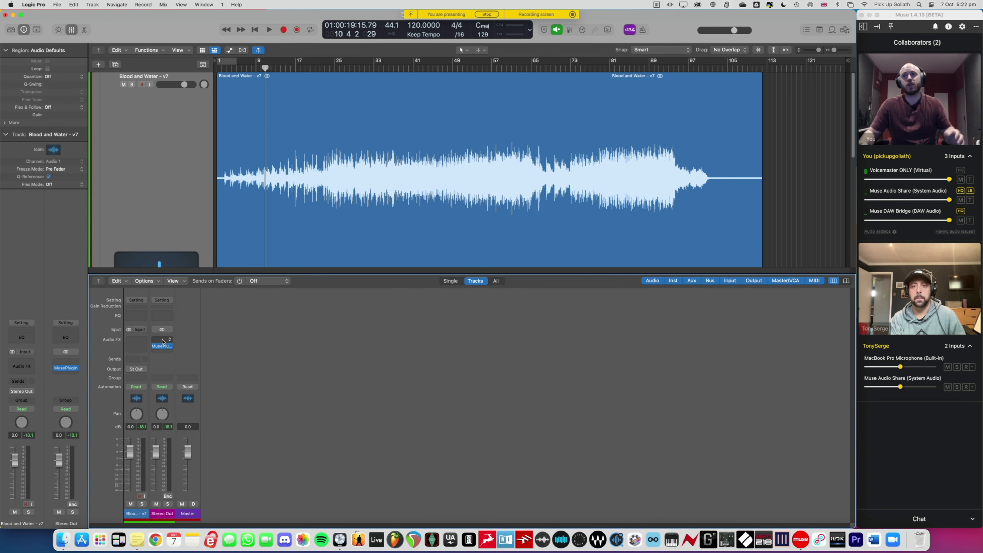
pyautogui.click(162, 341)
pyautogui.moveTo(180, 405)
pyautogui.moveTo(189, 452)
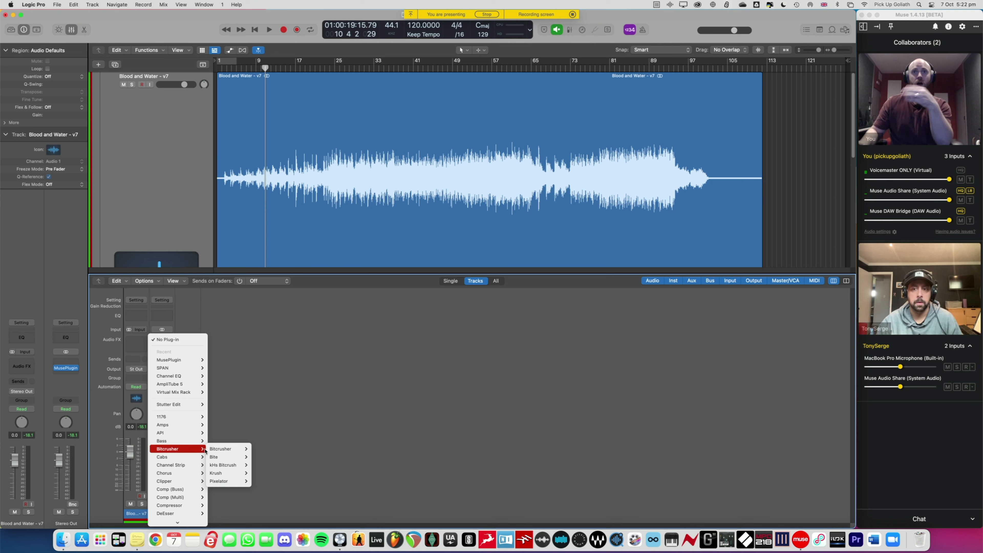
pyautogui.moveTo(178, 498)
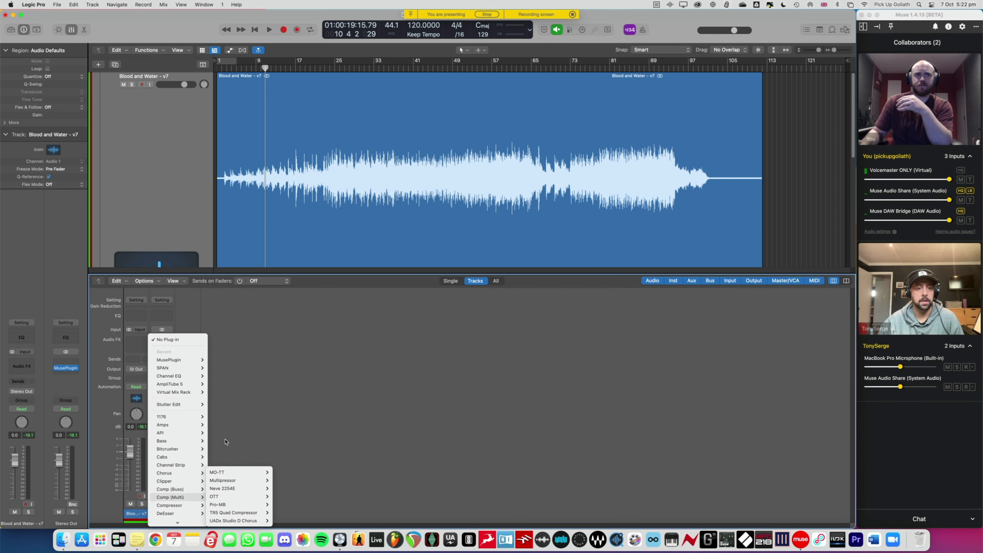
pyautogui.click(217, 459)
pyautogui.click(163, 341)
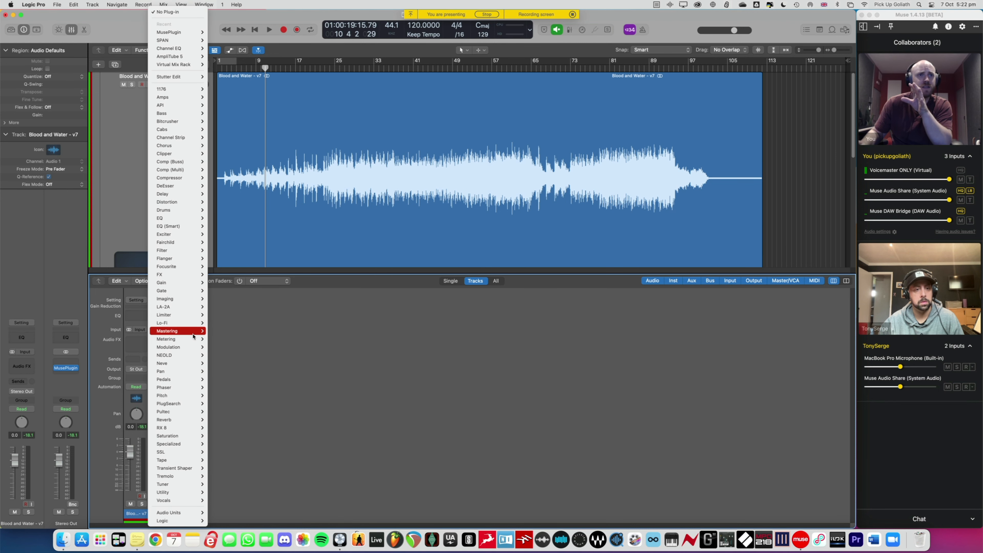
pyautogui.moveTo(194, 340)
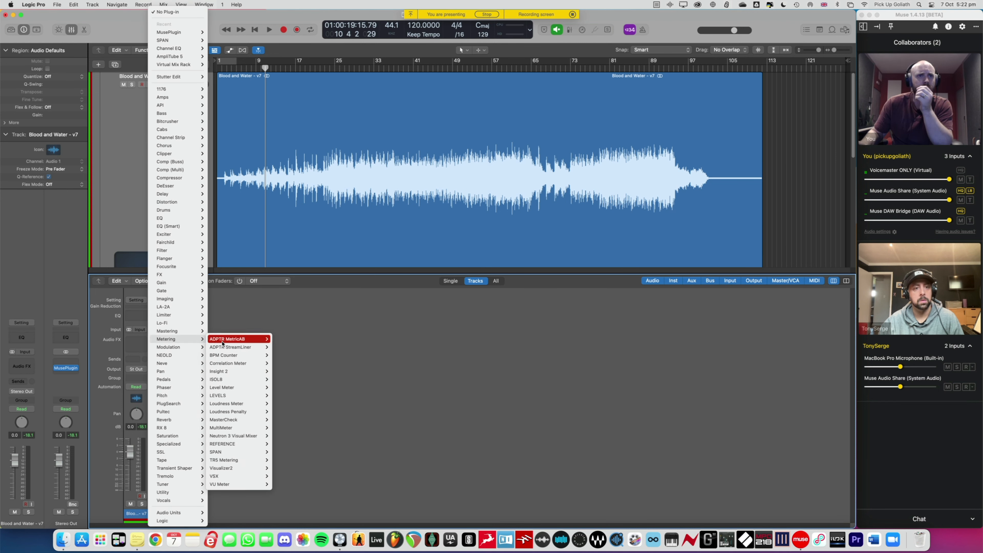
pyautogui.click(250, 402)
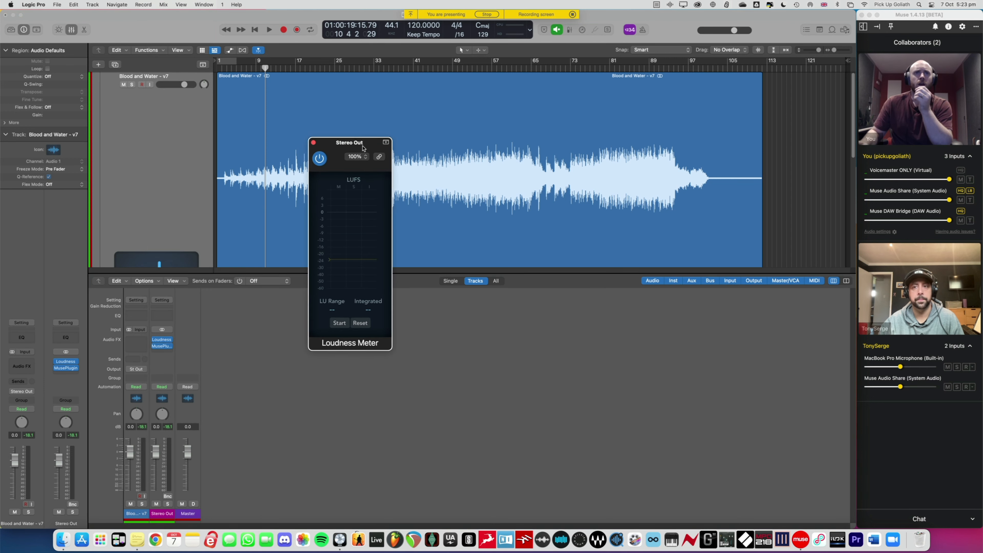
# Hide the mixer and move the Loudness Meter window near the end of the audio region.
pyautogui.moveTo(363, 148); pyautogui.dragTo(495, 304)
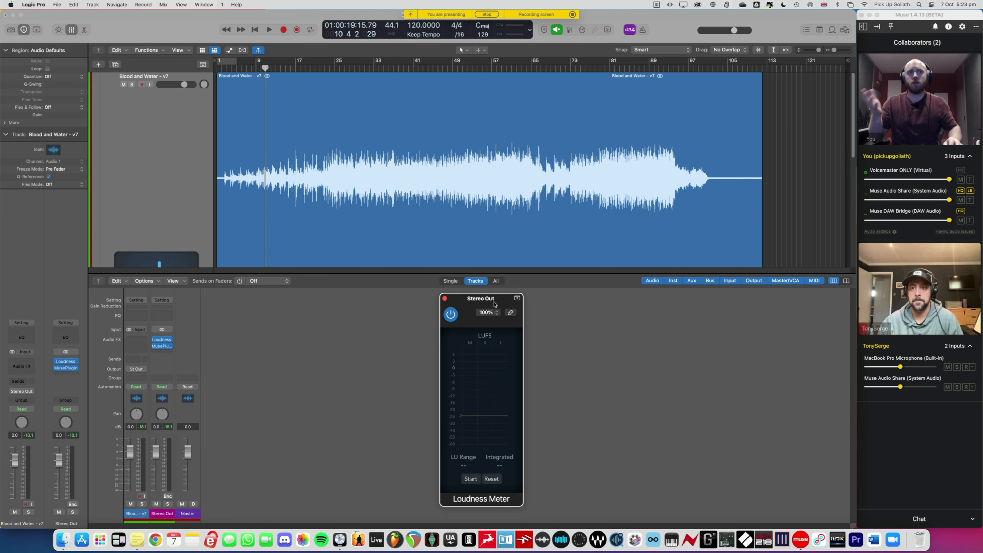
pyautogui.press('x')
pyautogui.moveTo(494, 303); pyautogui.dragTo(781, 217)
# Adjust the vertical zoom until the Blood and Water - v7 track's stereo waveform fills most of the tracks area.
pyautogui.press('super+Up')
pyautogui.press('super+Up')
pyautogui.press('super+Up')
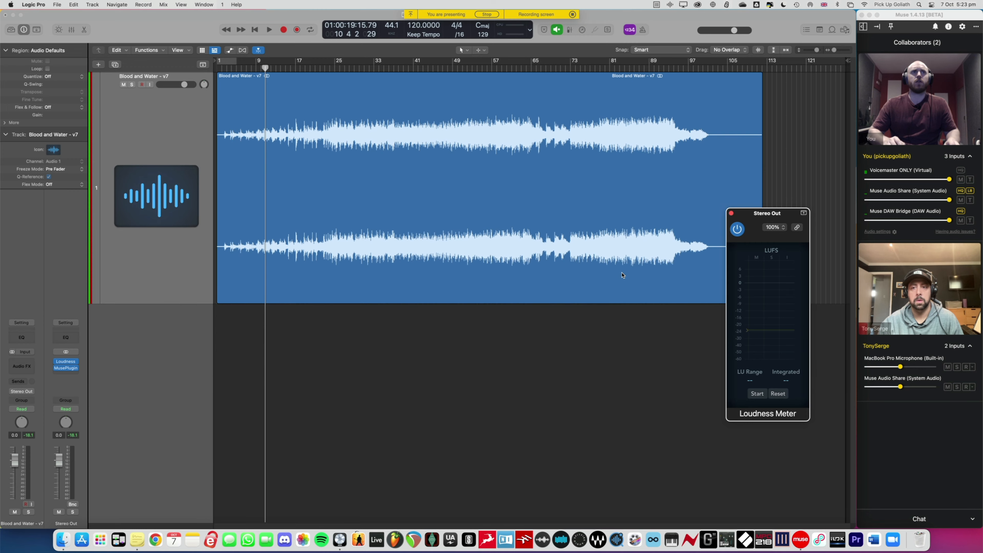
pyautogui.press('super+Up')
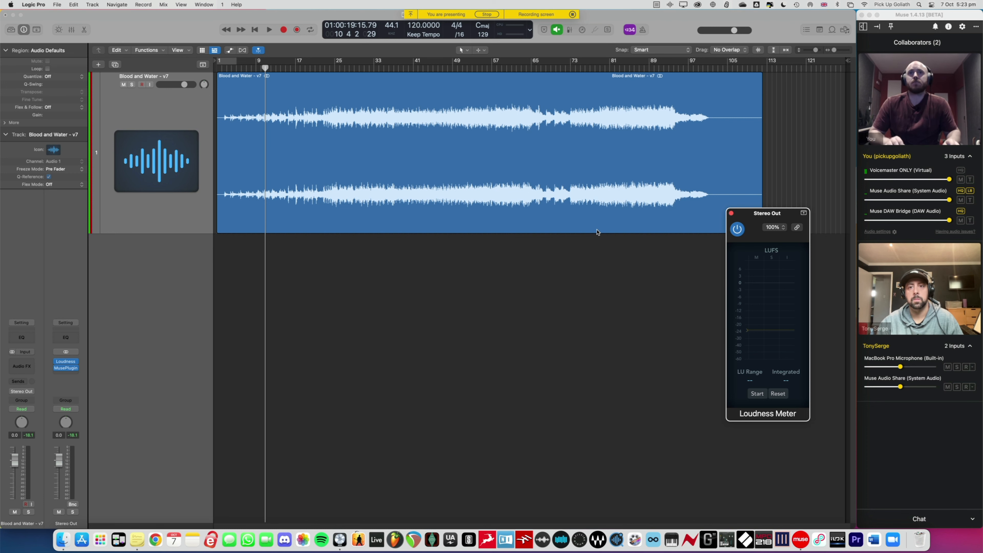
pyautogui.press('super+Down')
pyautogui.press('super+Down')
pyautogui.press('super+Down')
pyautogui.press('super+Down')
pyautogui.press('super+Down')
pyautogui.press('super+Down')
pyautogui.press('super+Down')
pyautogui.press('super+Down')
pyautogui.press('super+Down')
pyautogui.press('super+Down')
pyautogui.press('super+Down')
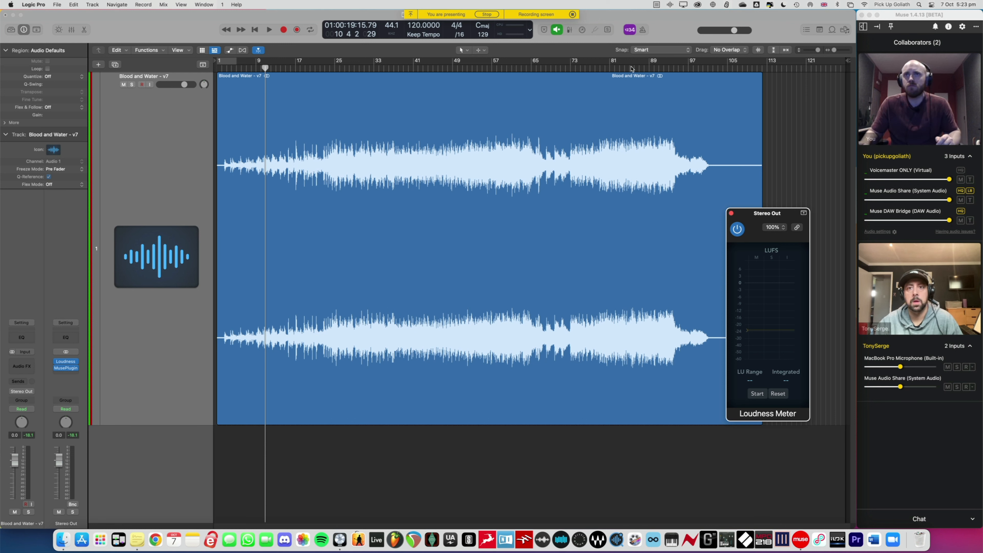
# Set a cycle range over about bars 85 to 92 and play it with the Loudness Meter's integrated measurement started.
pyautogui.moveTo(633, 64); pyautogui.dragTo(667, 67)
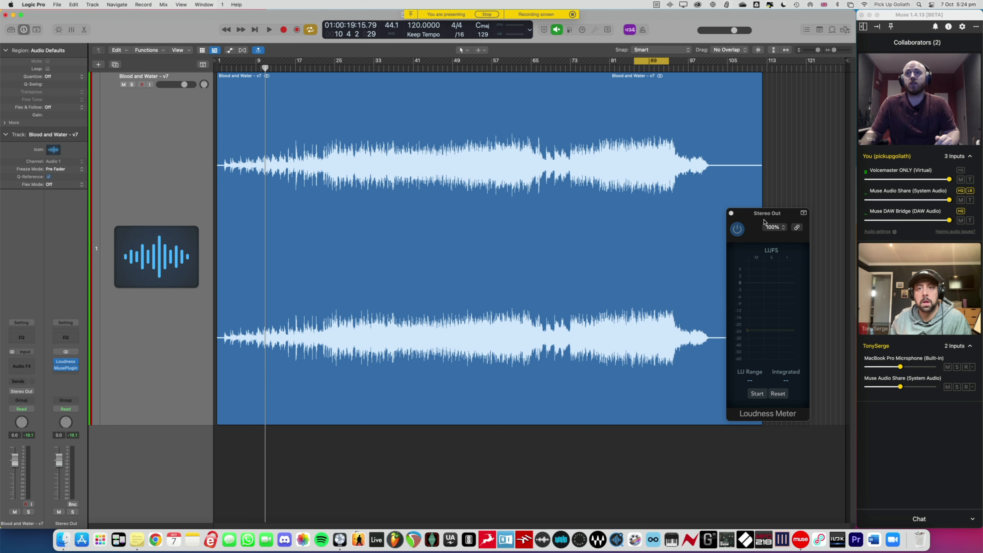
pyautogui.moveTo(766, 221); pyautogui.dragTo(769, 216)
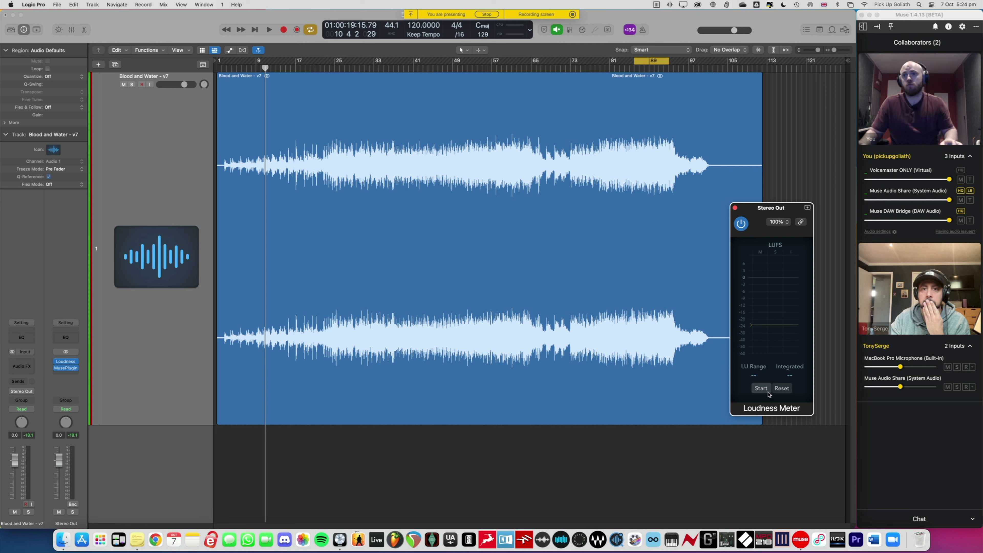
pyautogui.click(761, 388)
pyautogui.press('space')
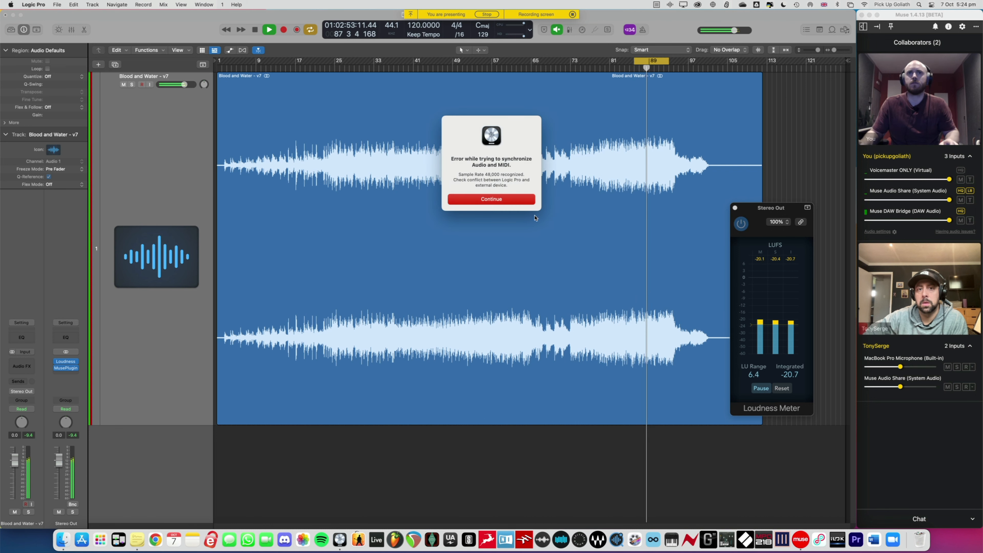
# Dismiss the audio and MIDI synchronization alert, stop playback and keep the Smart Controls and editor panes hidden.
pyautogui.click(491, 199)
pyautogui.press('b')
pyautogui.press('space')
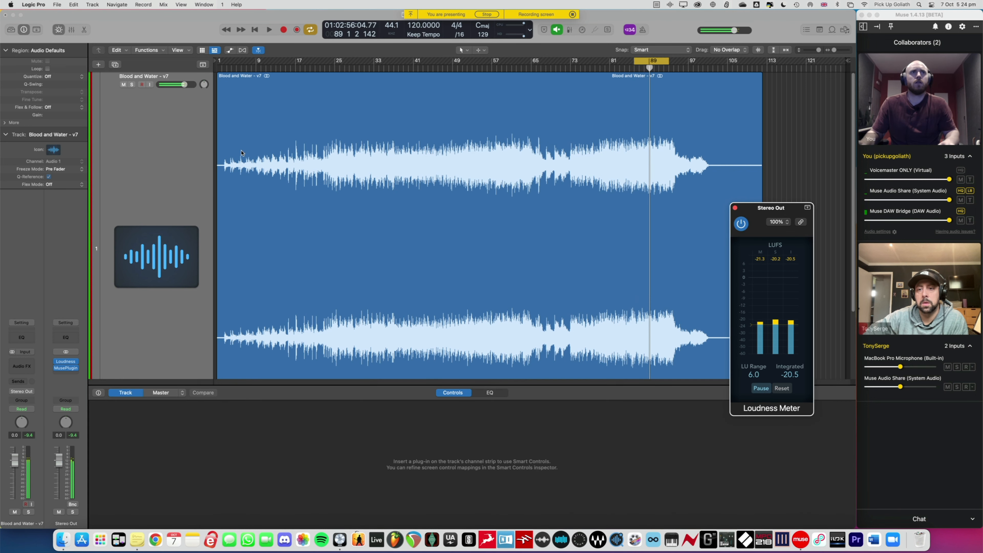
pyautogui.click(182, 144)
pyautogui.press('e')
pyautogui.press('e')
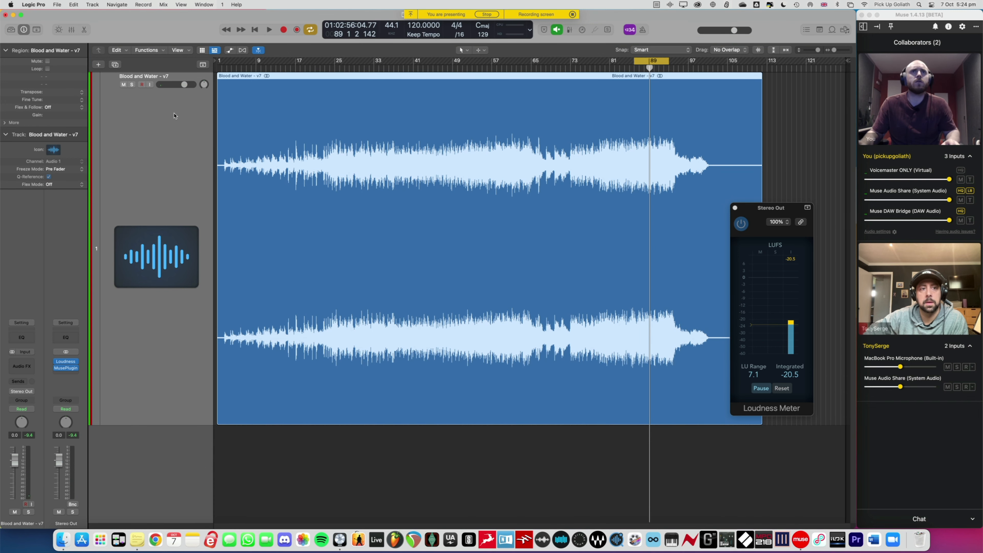
# Open the audio device preferences, check the input and output device settings, and close them.
pyautogui.click(32, 5)
pyautogui.moveTo(93, 29)
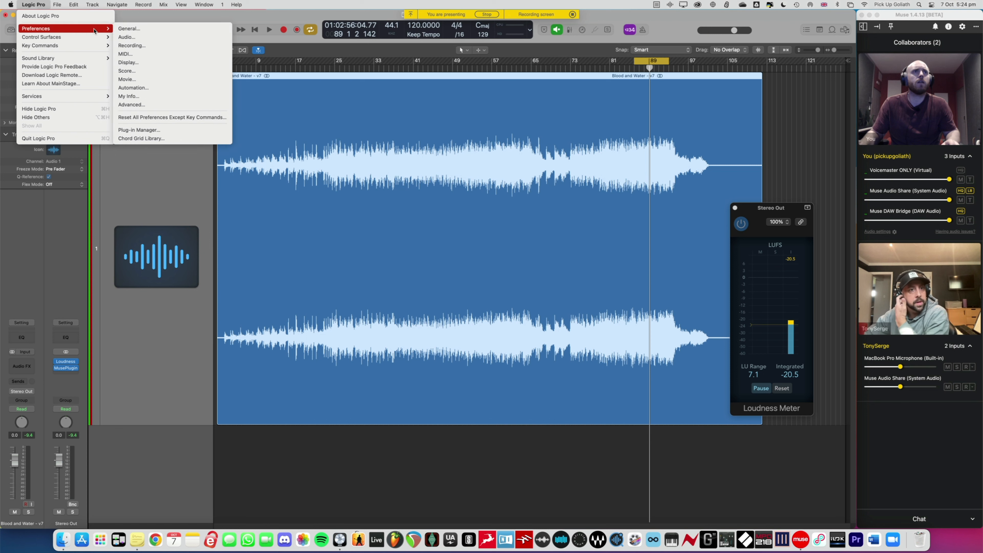
pyautogui.click(122, 36)
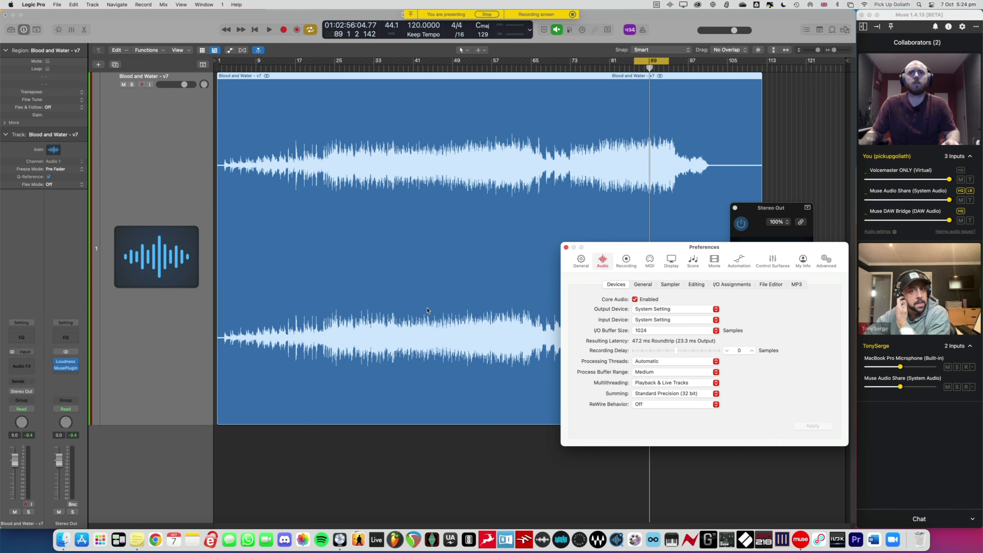
pyautogui.click(566, 248)
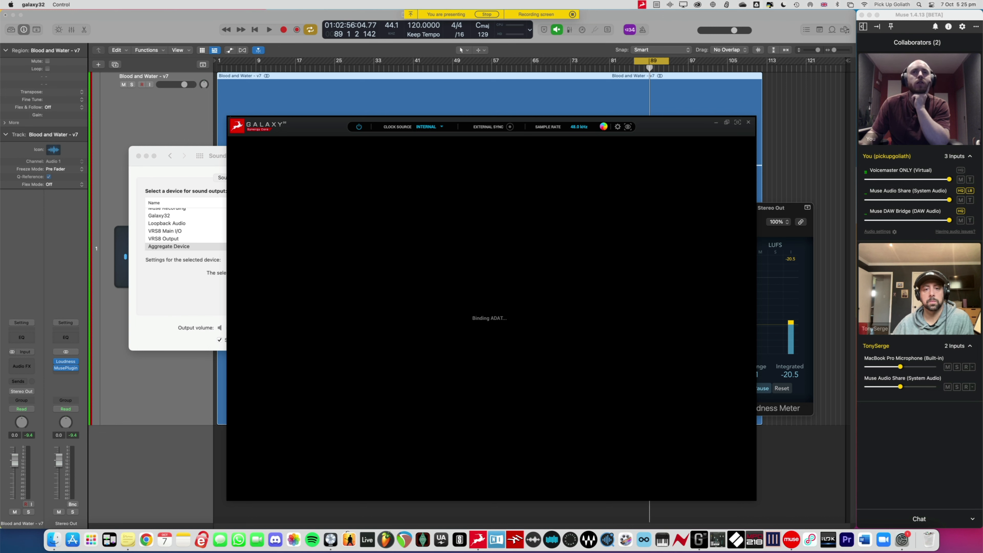
# Set the sample rate to 44.1 kHz in the Galaxy32 control app, close it and briefly replay the cycled section in Logic Pro.
pyautogui.click(603, 128)
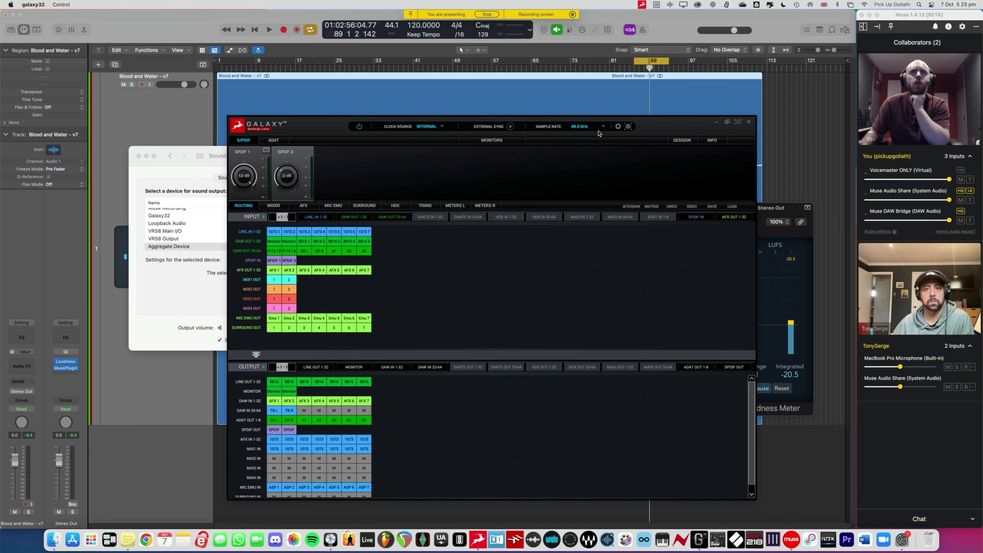
pyautogui.click(602, 128)
pyautogui.click(595, 133)
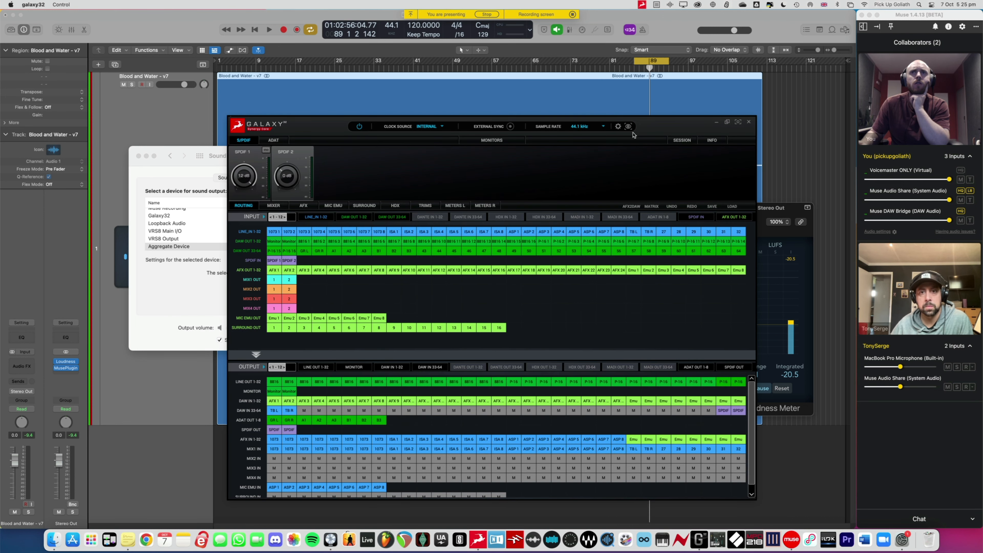
pyautogui.click(748, 122)
pyautogui.click(627, 124)
pyautogui.press('space')
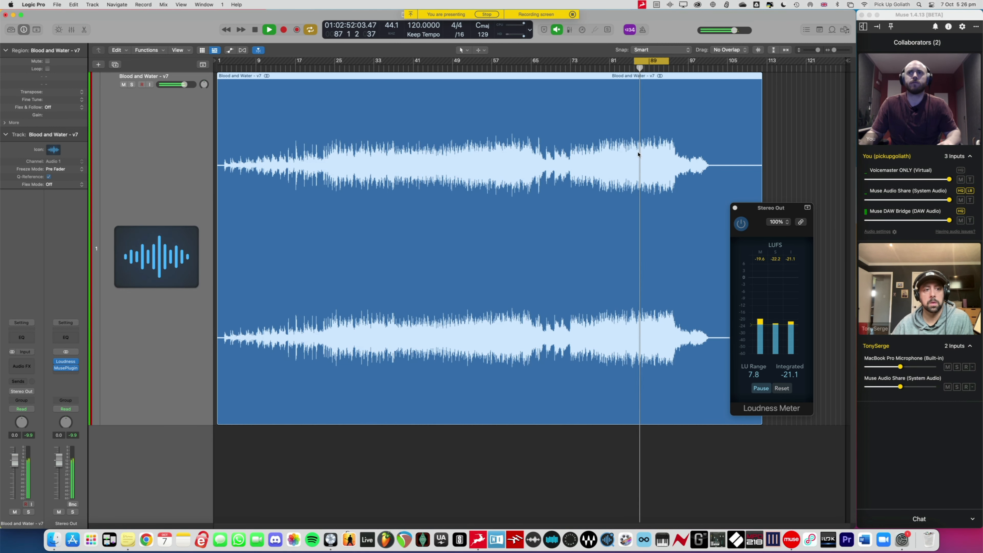
pyautogui.press('space')
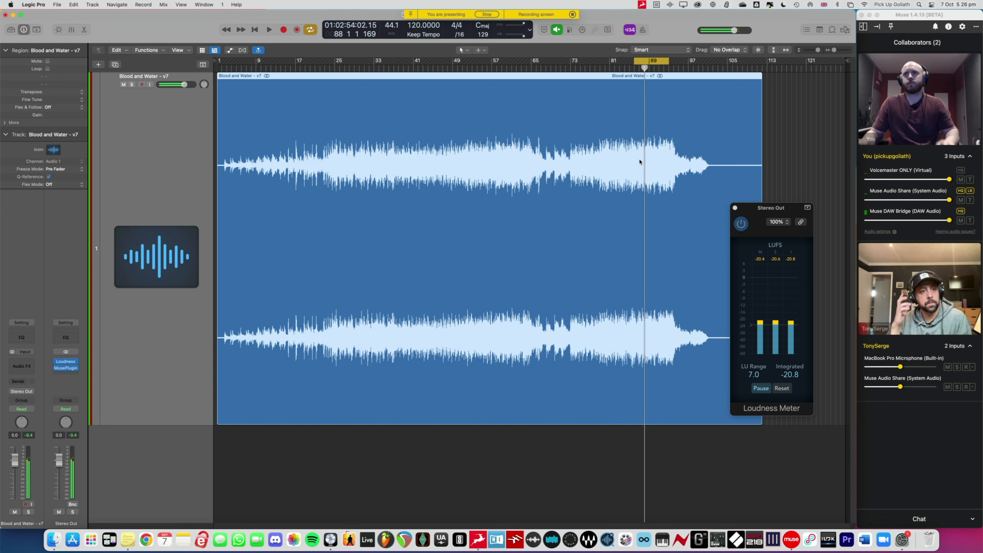
# Reset the Loudness Meter and measure the loudness of the cycled section during playback.
pyautogui.moveTo(751, 209); pyautogui.dragTo(760, 249)
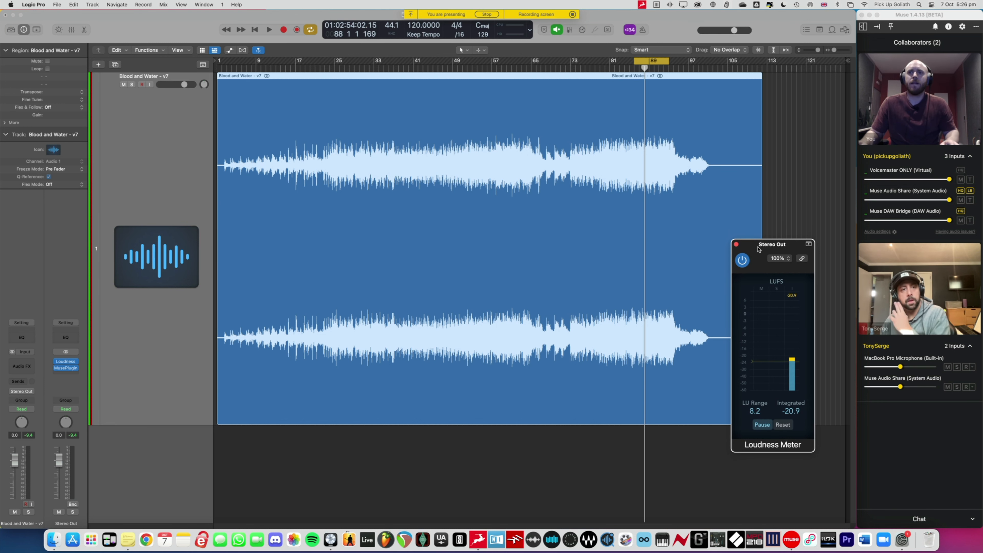
pyautogui.click(783, 425)
pyautogui.press('space')
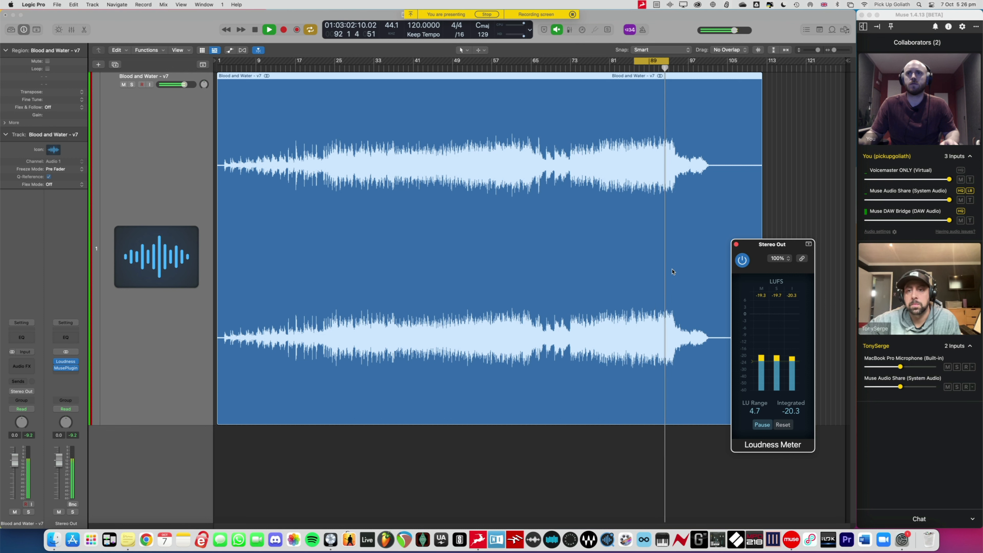
pyautogui.hotkey('shift', ',')
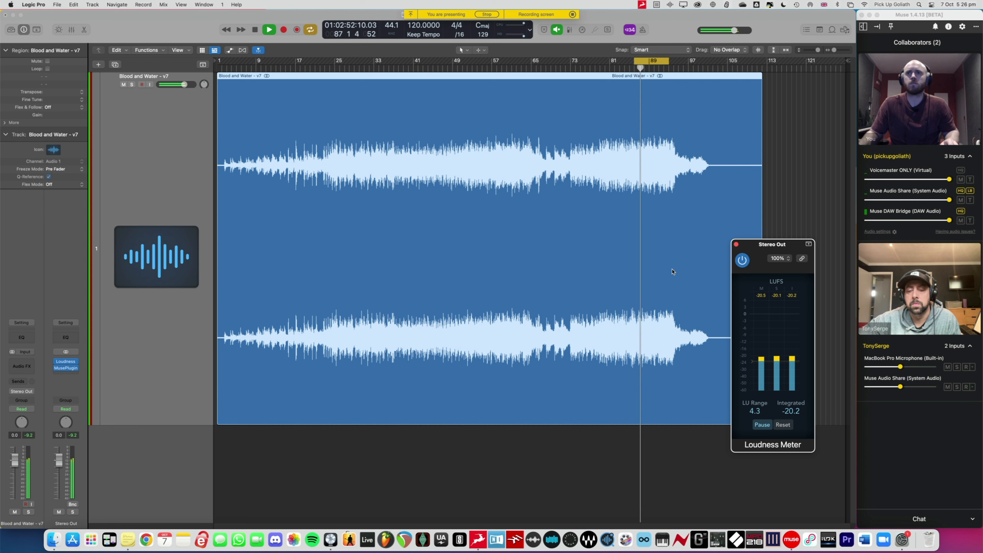
pyautogui.press('space')
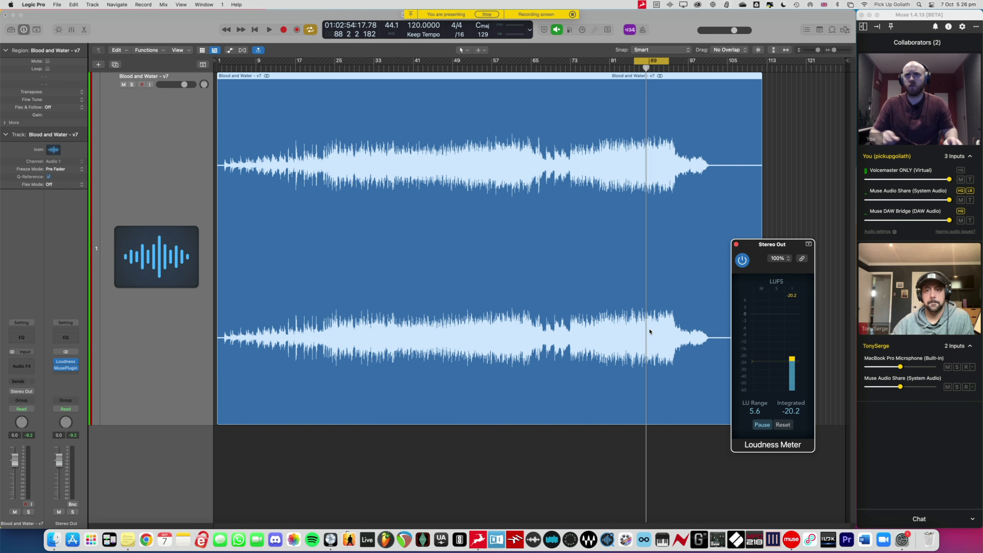
# Show the mixer and turn on the Track Notes component for its channel strips.
pyautogui.press('x')
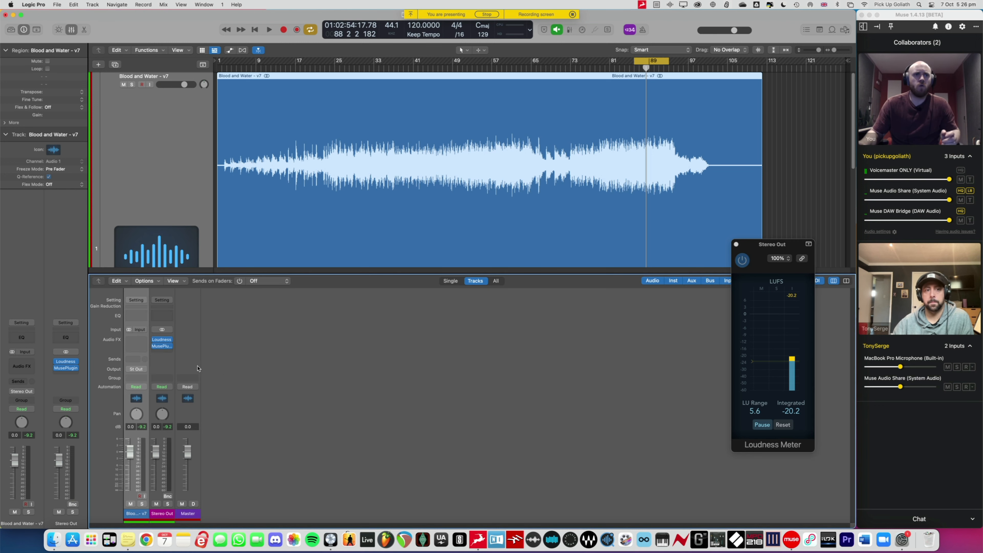
pyautogui.rightClick(147, 403)
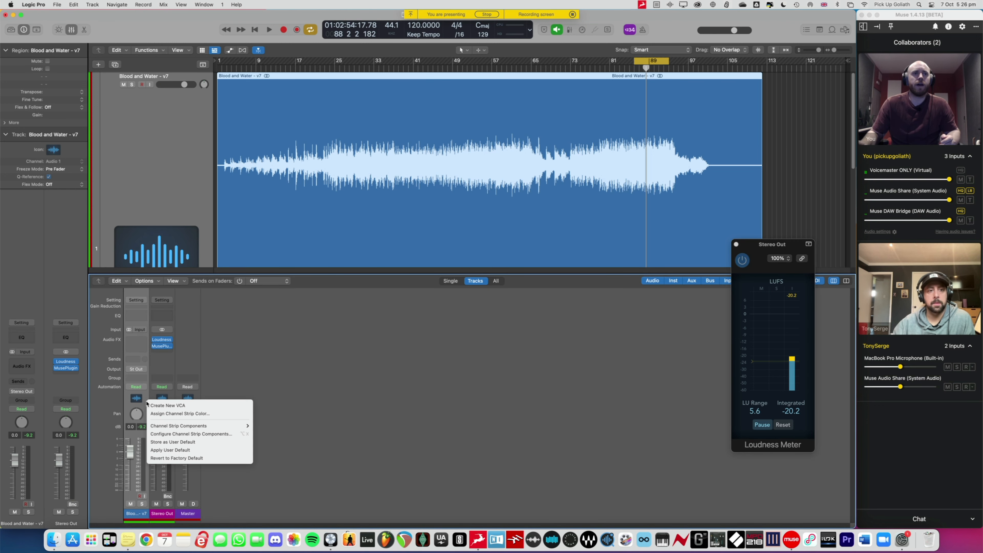
pyautogui.moveTo(195, 426)
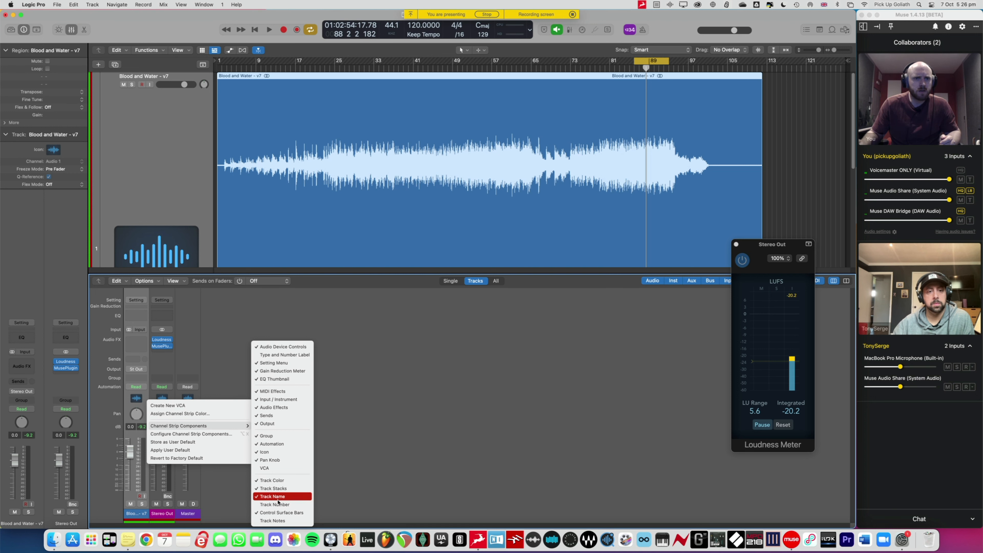
pyautogui.click(277, 521)
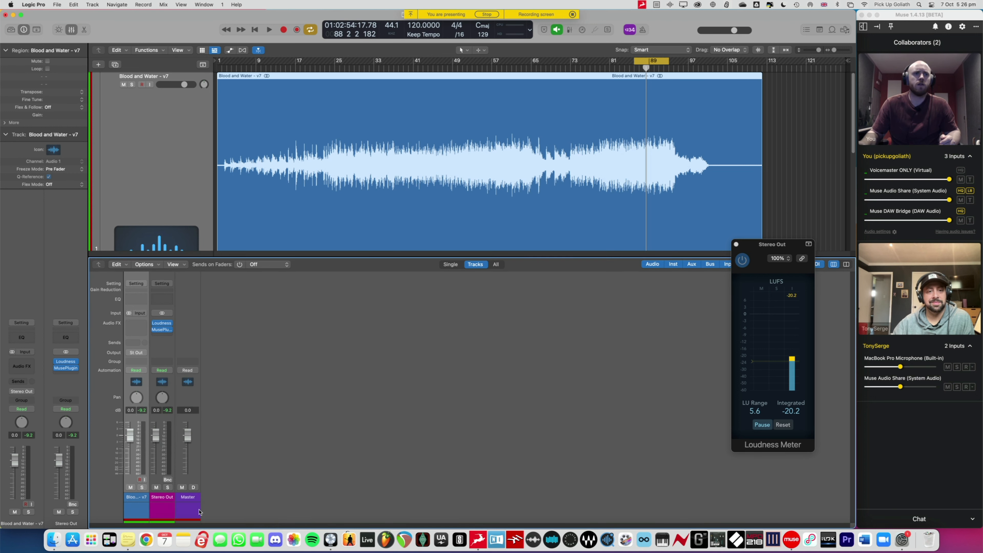
# Enter "-20.2 LUFS" as the track note on the Blood and Water - v7 channel strip.
pyautogui.doubleClick(133, 508)
pyautogui.write('-20')
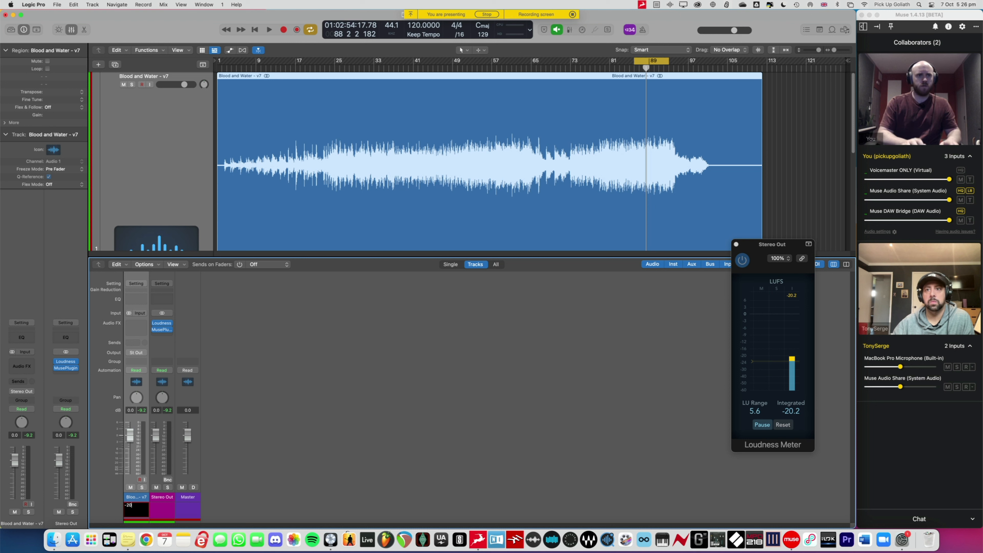
pyautogui.write('.2 LUFS')
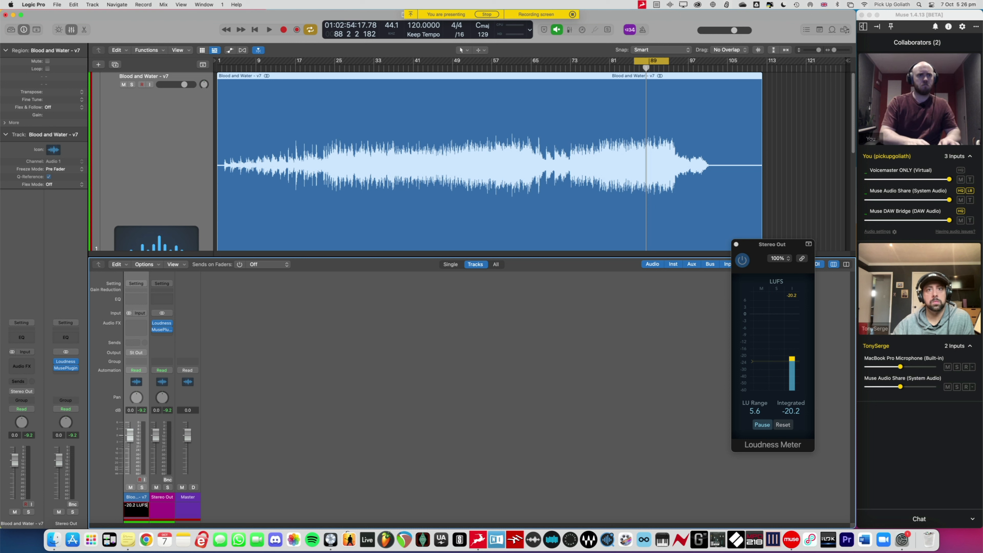
pyautogui.press('Return')
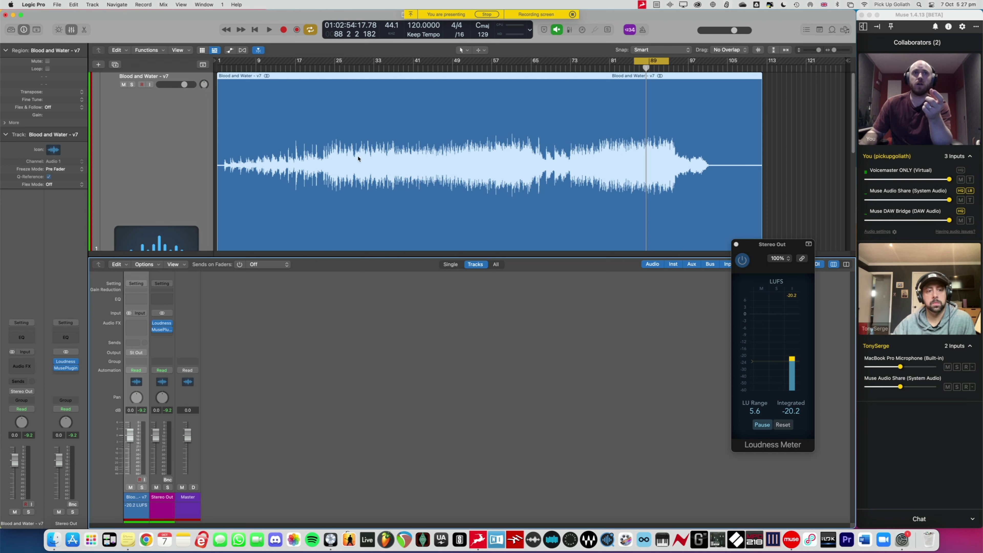
# Turn off cycle mode and play a few bars of the mix from bar 59 with the mixer shown.
pyautogui.click(381, 92)
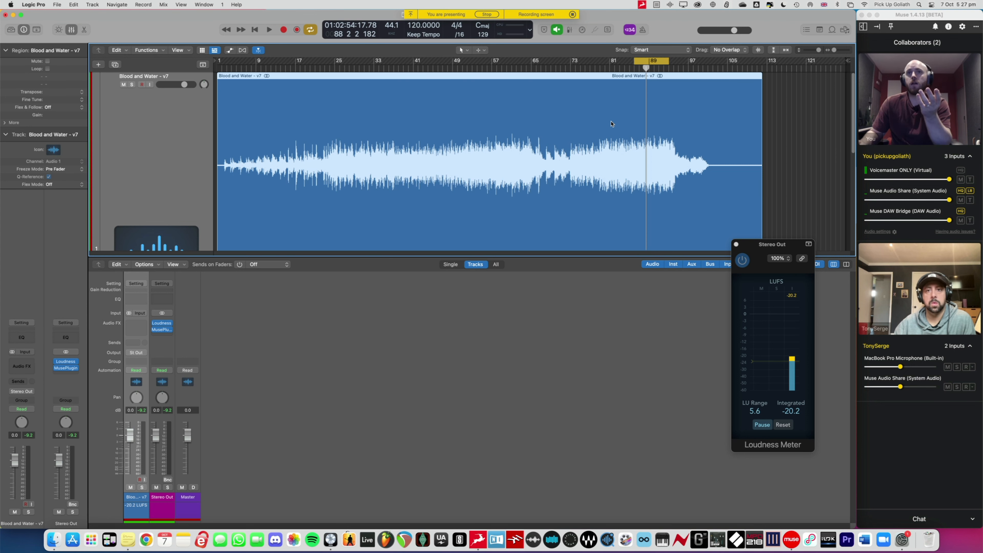
pyautogui.press('x')
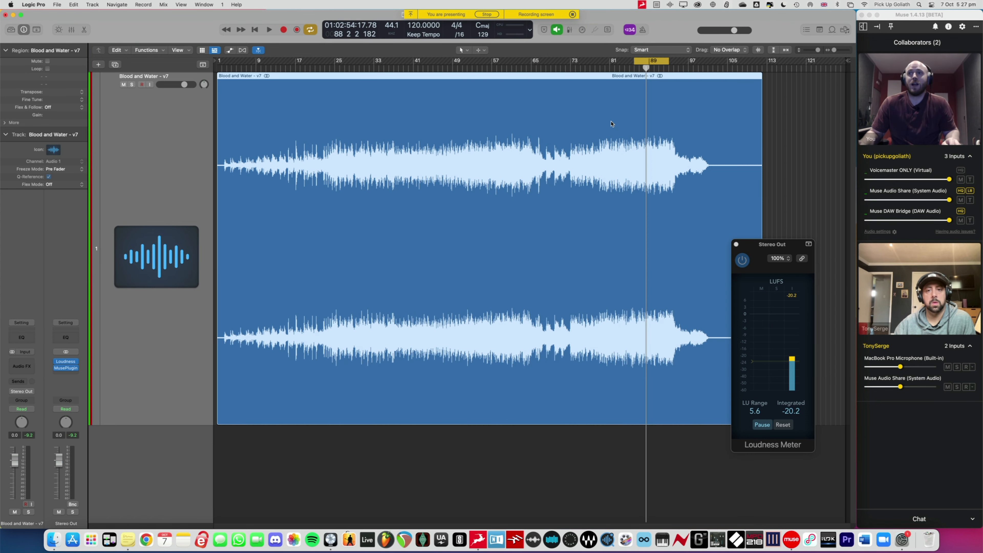
pyautogui.press('x')
pyautogui.press('c')
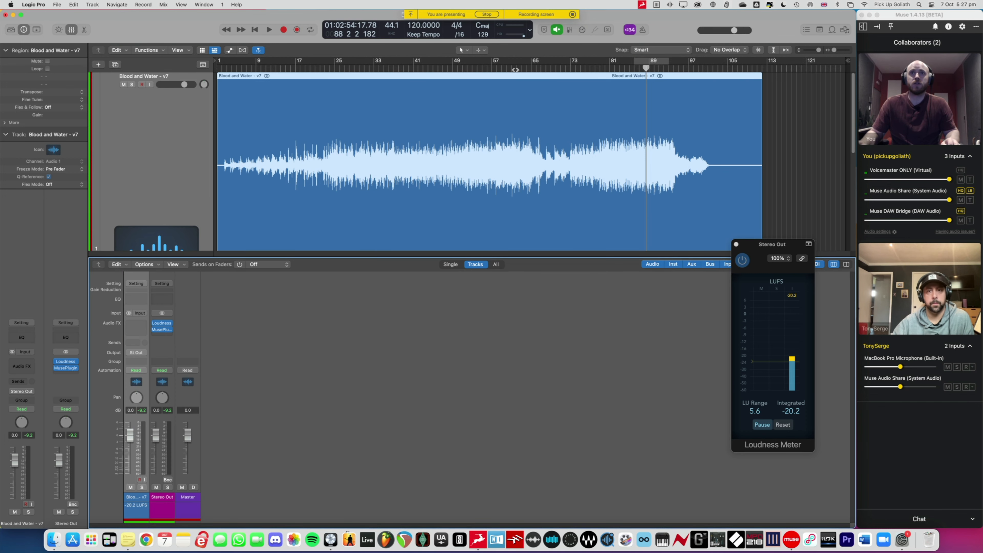
pyautogui.click(503, 68)
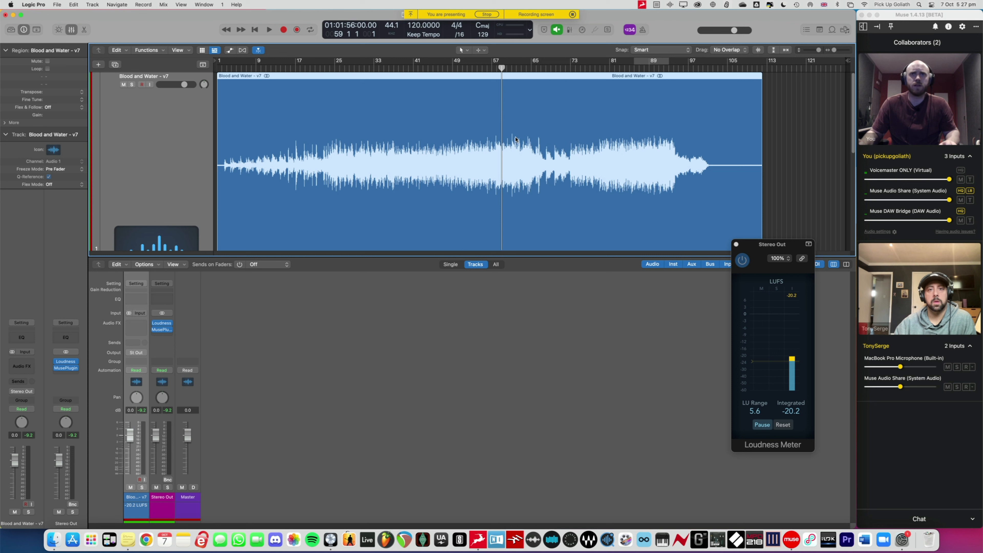
pyautogui.press('space')
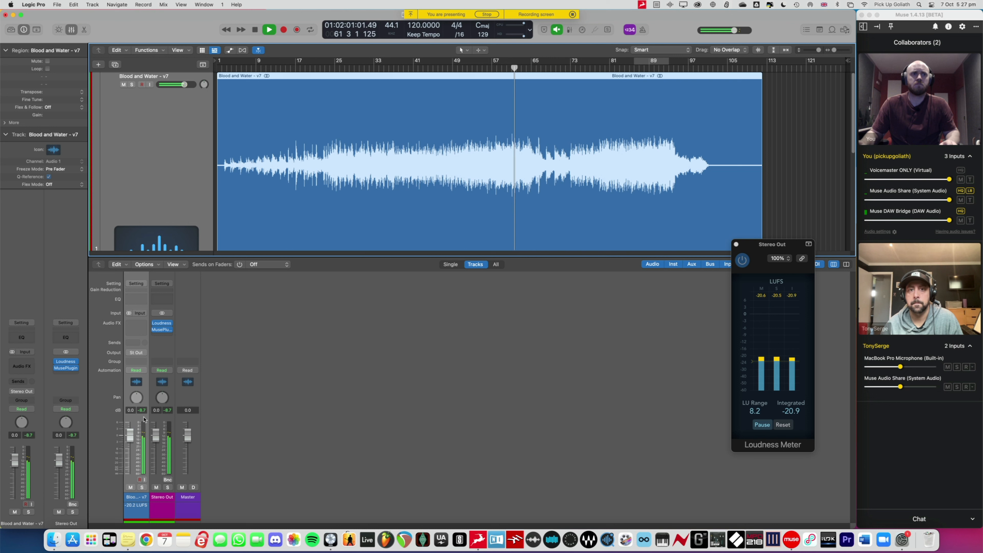
pyautogui.press('space')
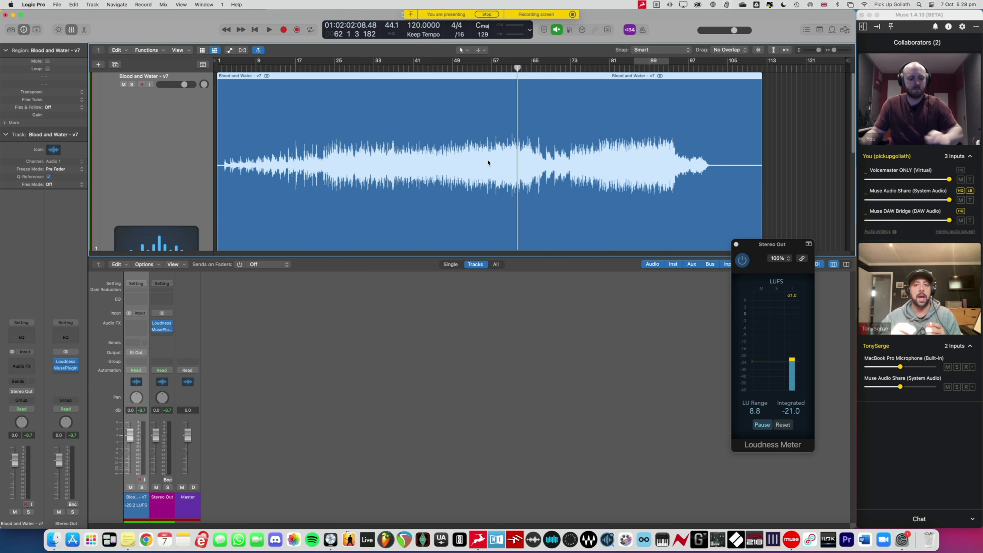
# Hide the mixer, close the Loudness Meter window and deselect the audio region.
pyautogui.press('x')
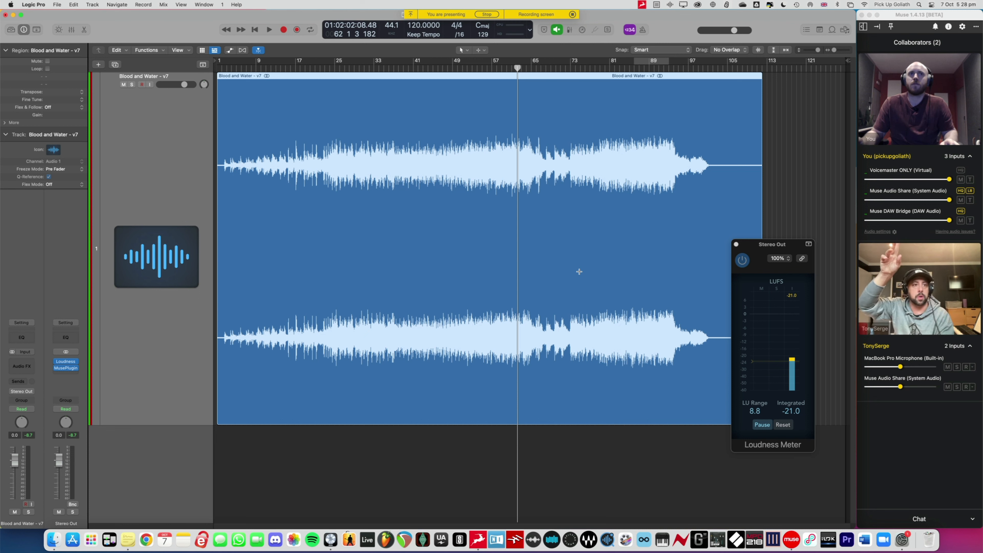
pyautogui.click(737, 244)
pyautogui.click(736, 245)
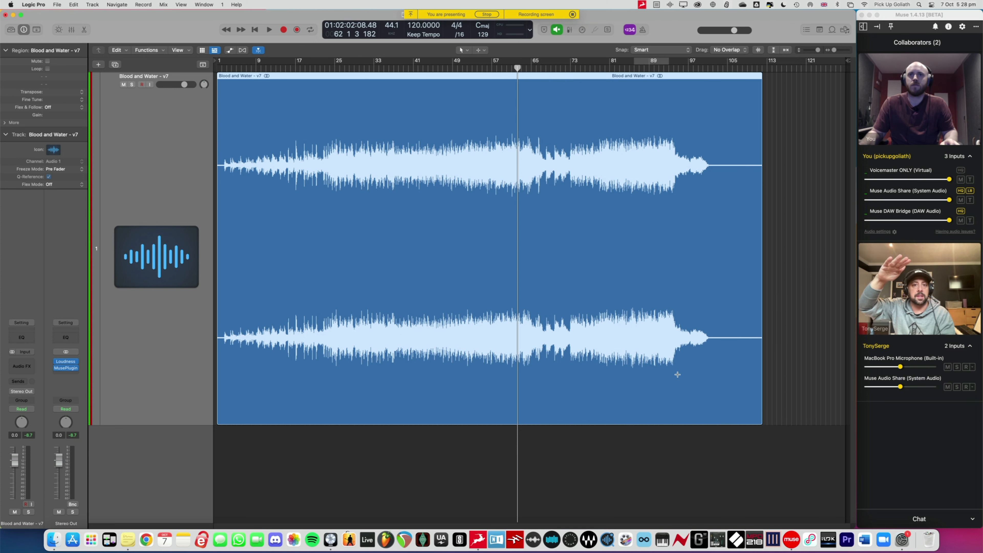
pyautogui.click(636, 456)
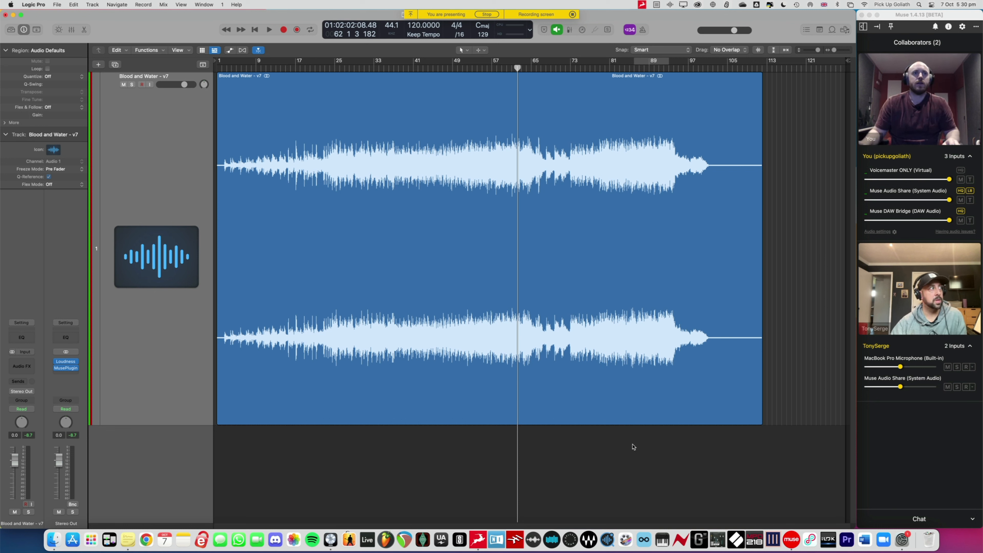
pyautogui.press('x')
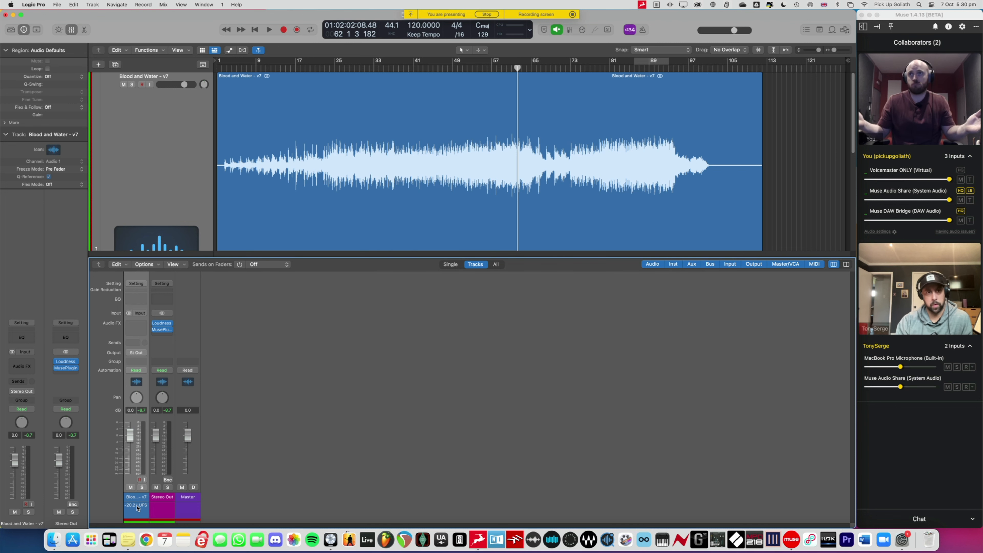
pyautogui.press('x')
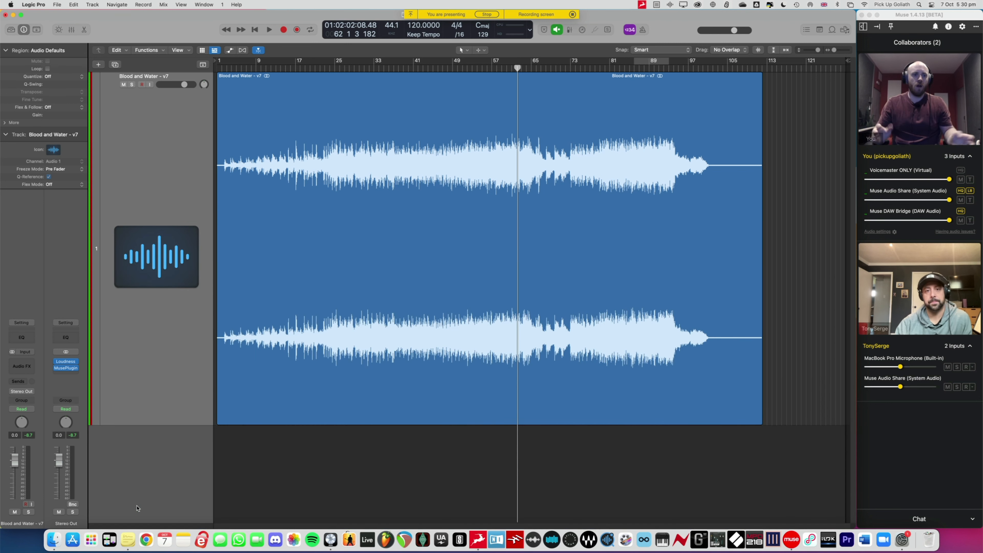
pyautogui.press('x')
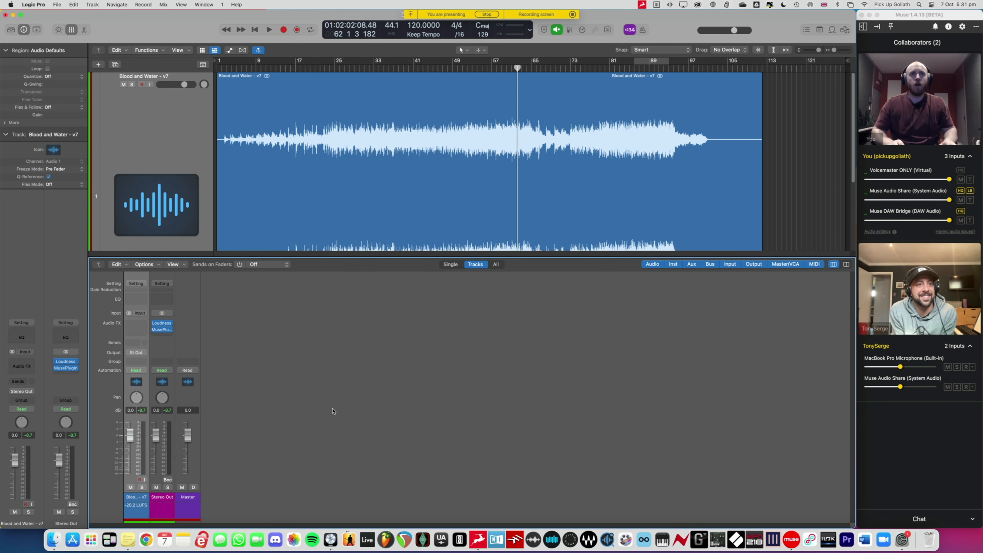
pyautogui.press('x')
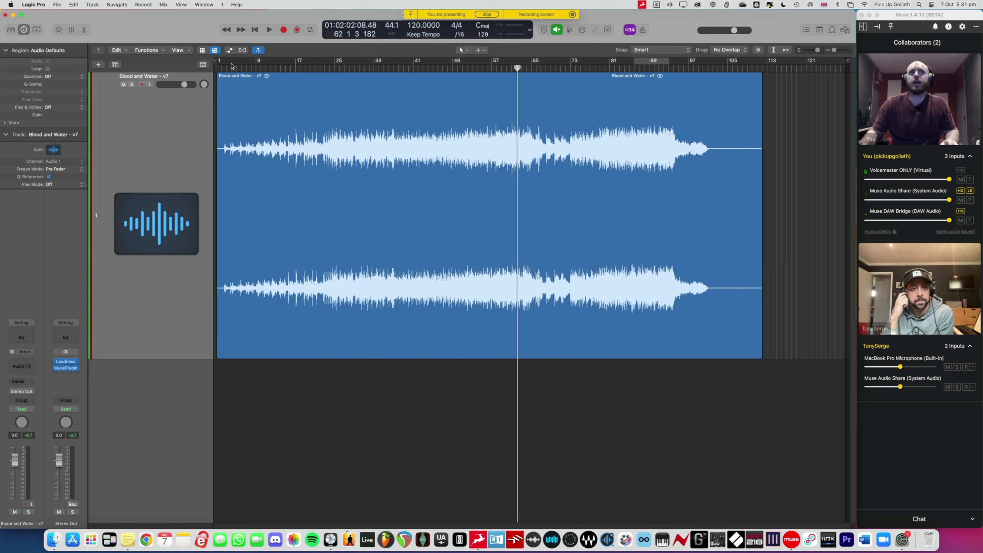
# Open the project notes and start playing the mix from bar 2.
pyautogui.moveTo(232, 64); pyautogui.dragTo(218, 68)
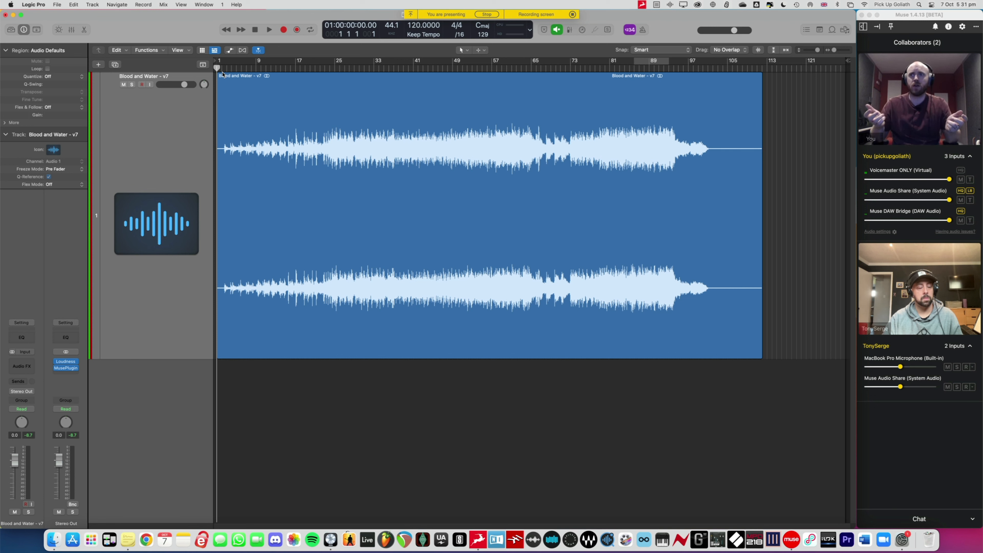
pyautogui.press('alt+super+p')
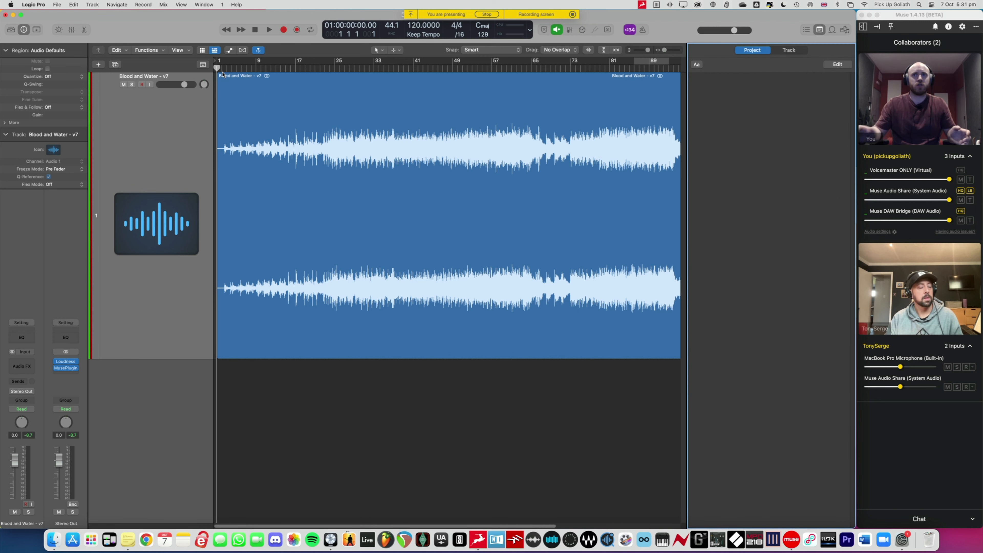
pyautogui.click(222, 69)
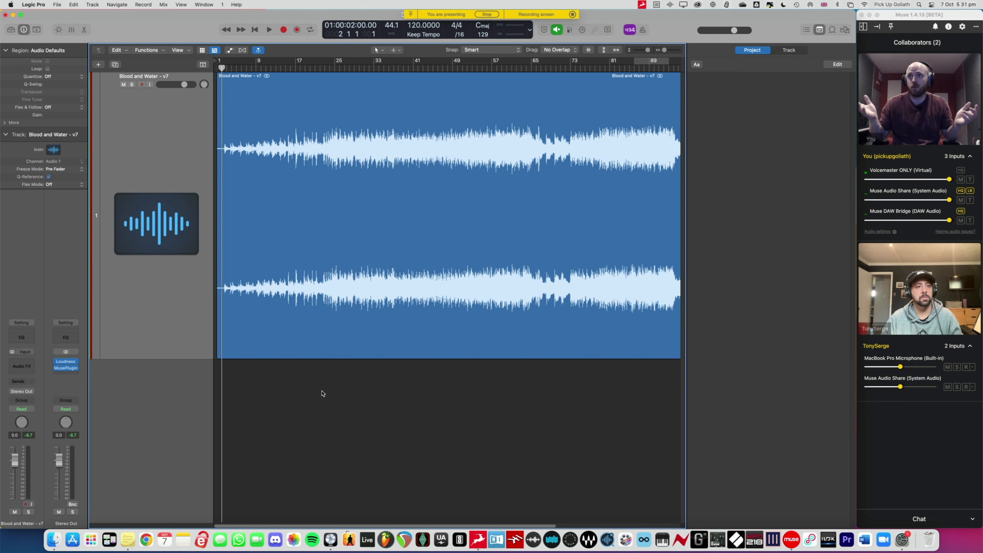
pyautogui.press('space')
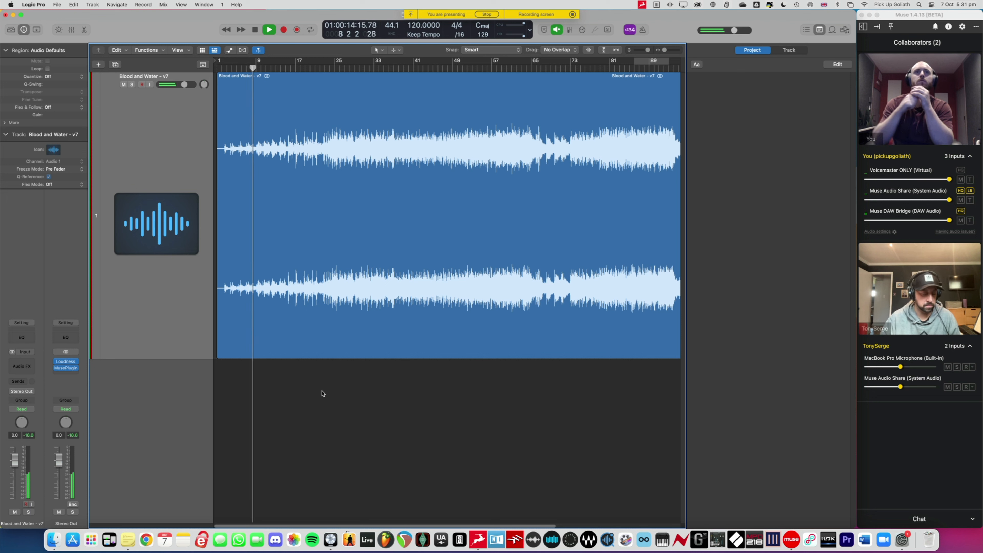
# Write "Air/shine", "Width" and "Slight gargle/mud" on separate lines in the project notes while the mix plays.
pyautogui.click(753, 163)
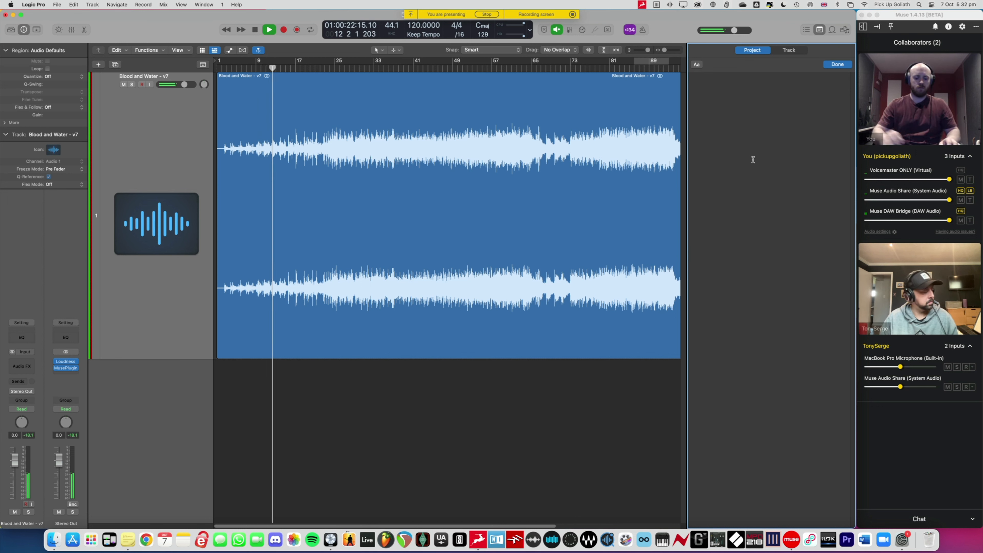
pyautogui.write('Air/shine')
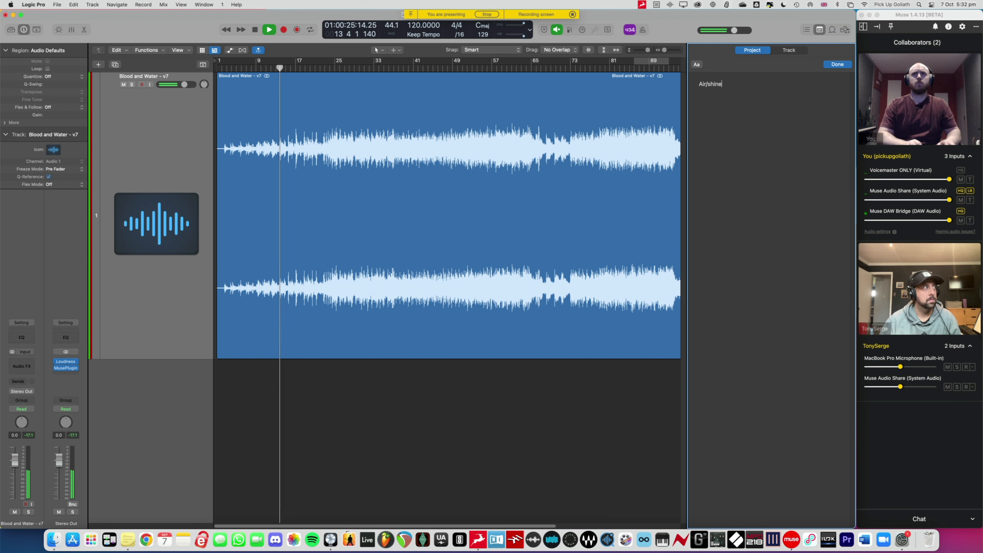
pyautogui.press('Return')
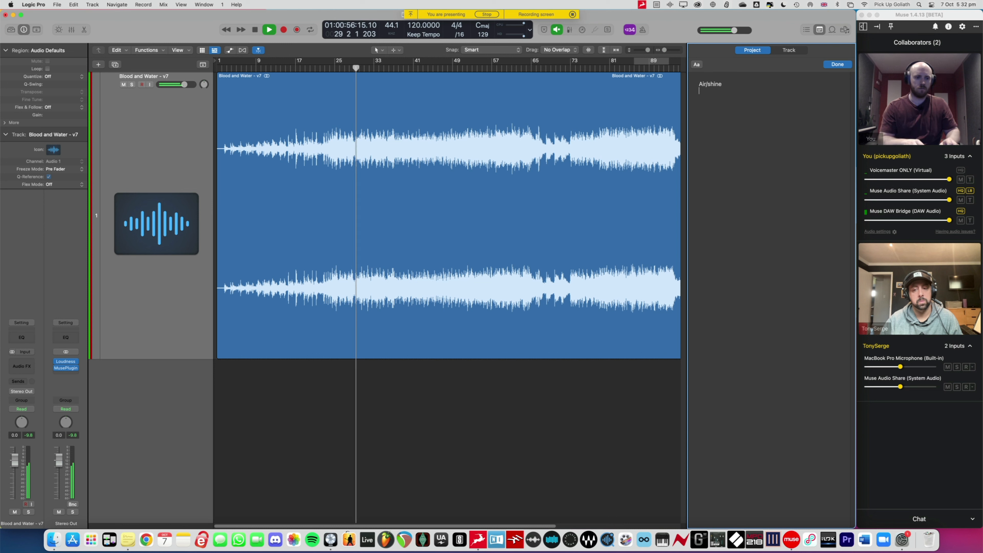
pyautogui.write('Width')
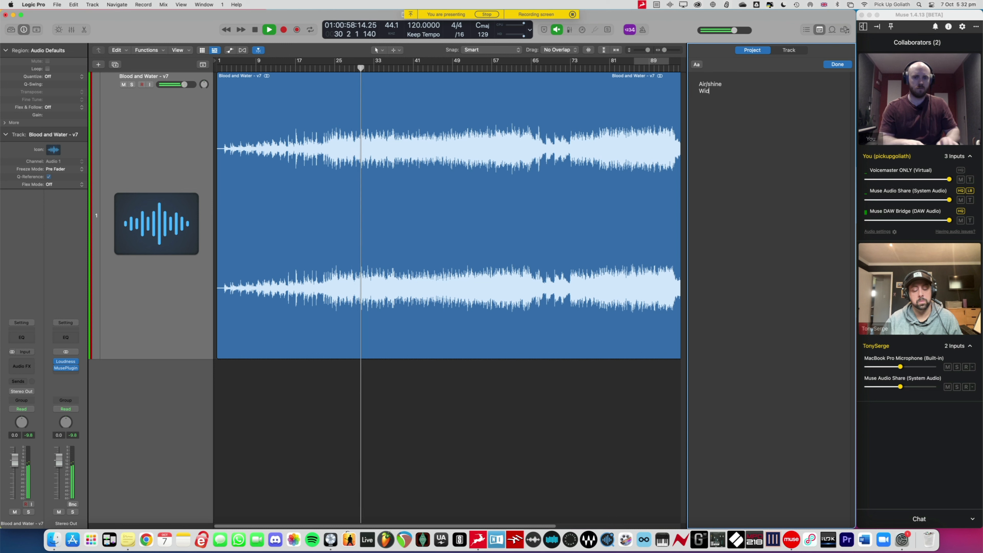
pyautogui.press('Return')
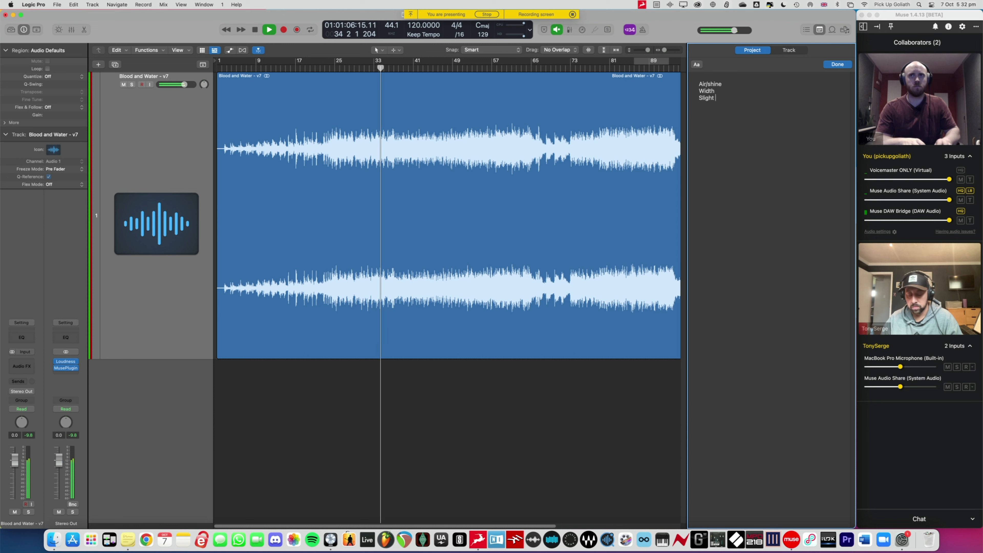
pyautogui.press('Return')
pyautogui.write('Slight gargle')
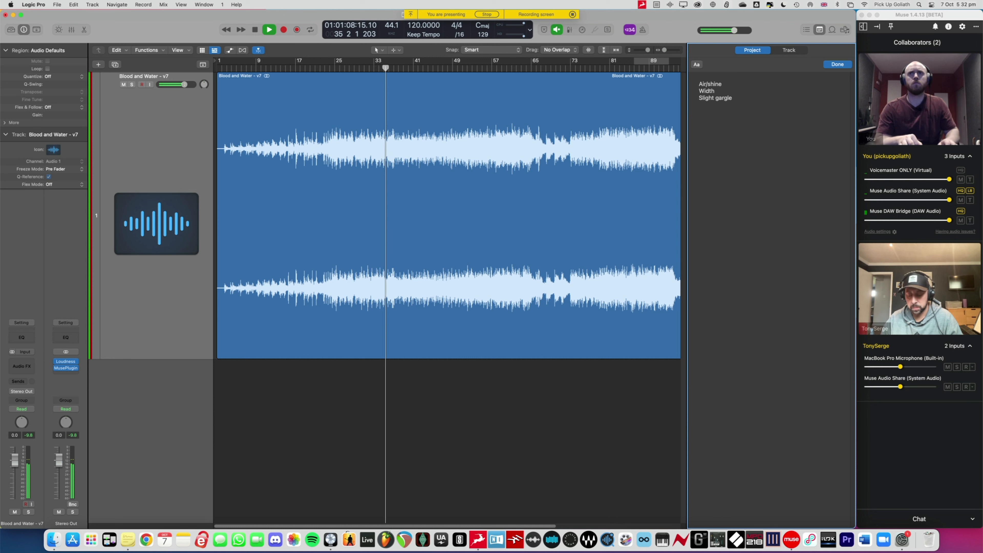
pyautogui.write('/m')
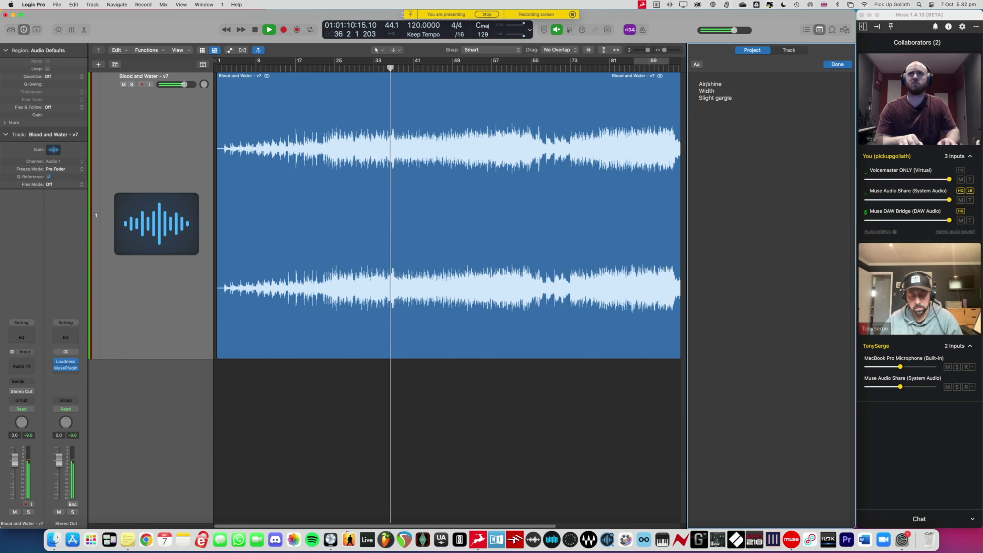
pyautogui.write('ud')
pyautogui.press('Return')
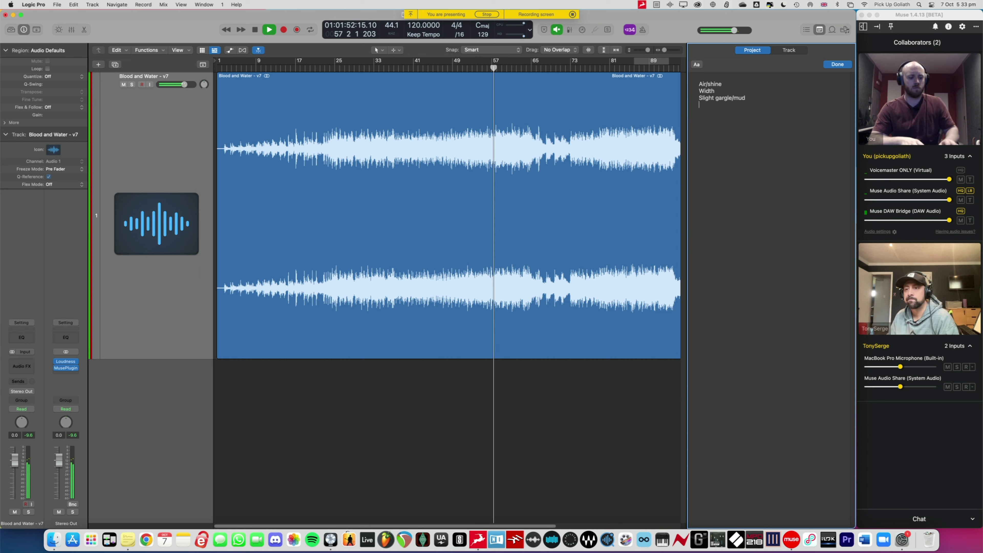
# Add the note "Ch 2 additional weight" on a new line in the project notes while the mix plays.
pyautogui.write('hor')
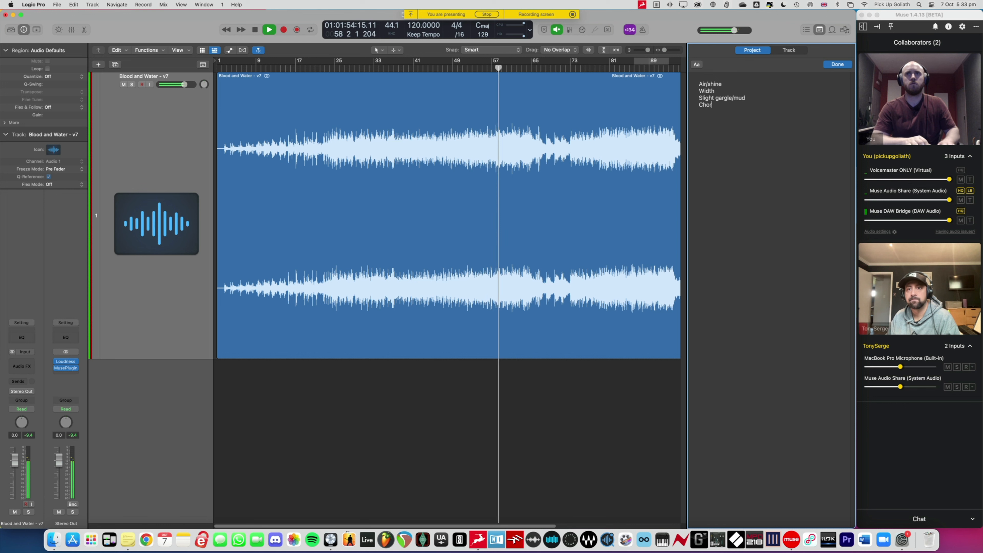
pyautogui.press('BackSpace')
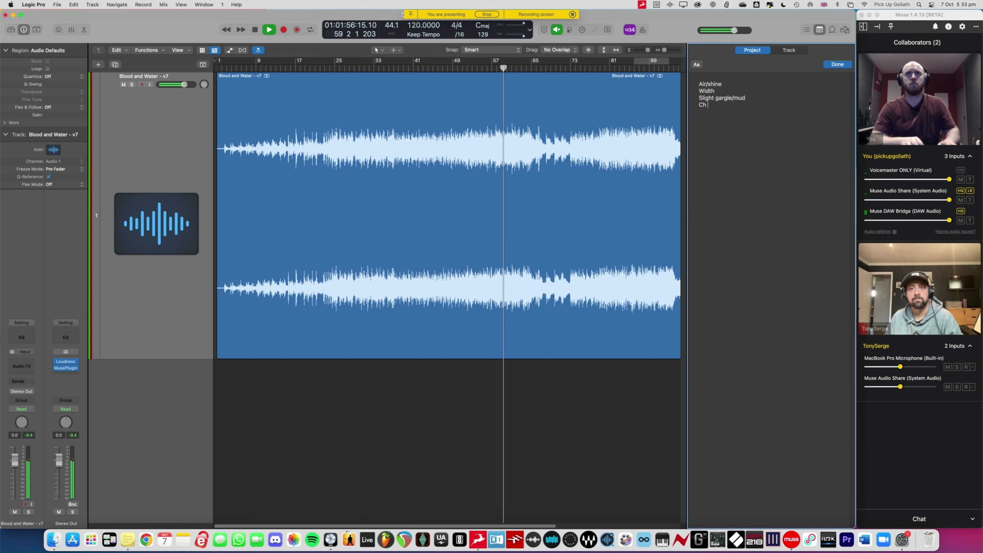
pyautogui.write('2 addo')
pyautogui.write('t')
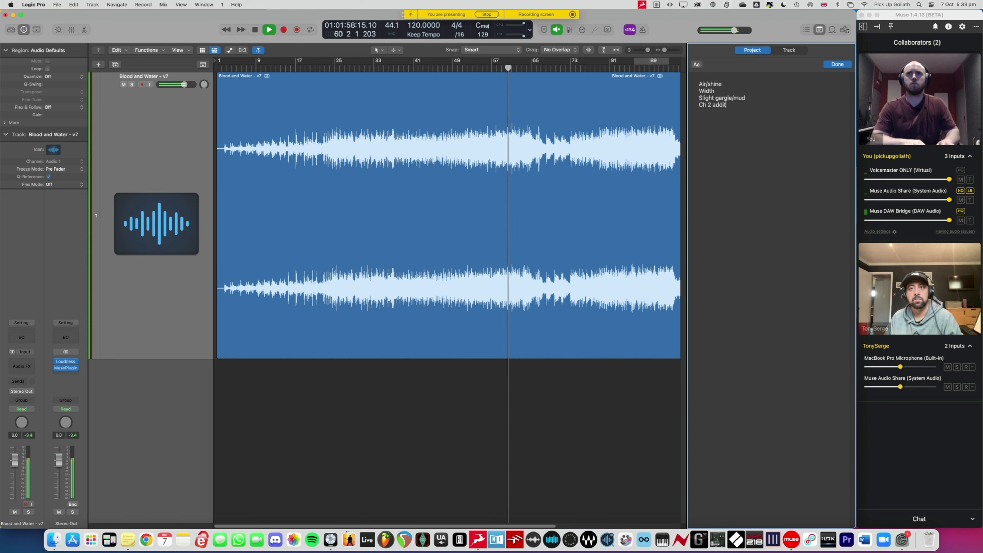
pyautogui.write('iona weight')
pyautogui.press('Return')
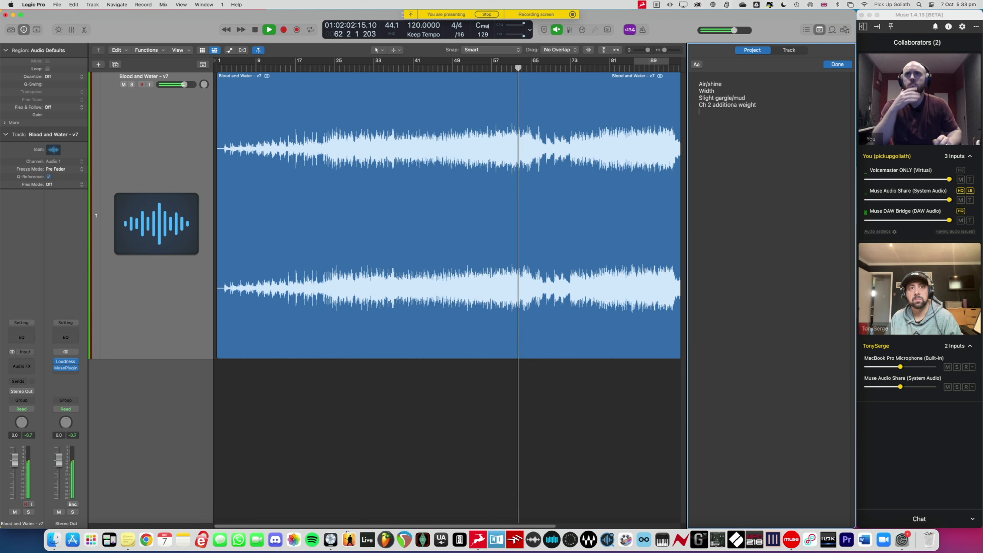
pyautogui.press('Left')
pyautogui.press('Left')
pyautogui.press('Left')
pyautogui.press('Left')
pyautogui.press('Left')
pyautogui.press('Left')
pyautogui.press('Left')
pyautogui.press('Left')
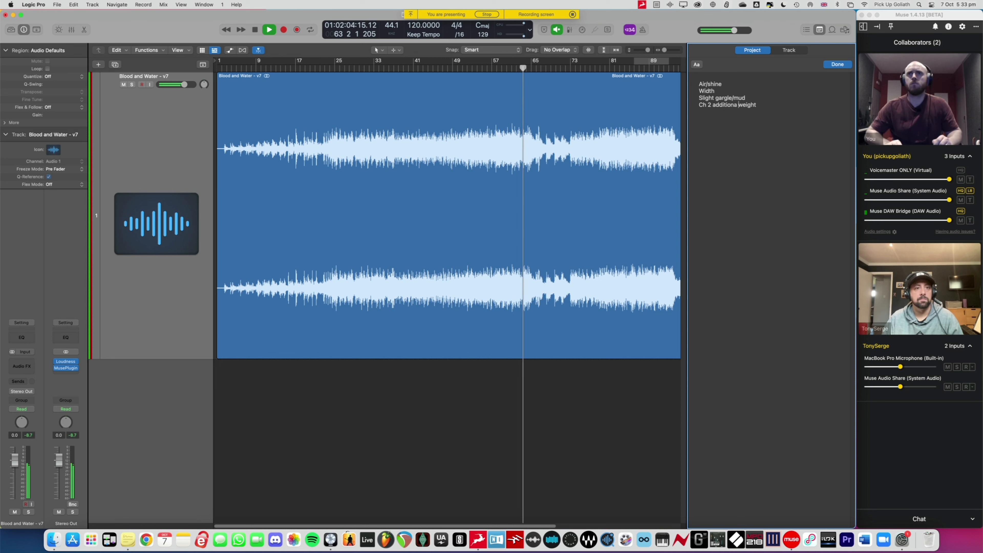
pyautogui.write('l')
pyautogui.press('Down')
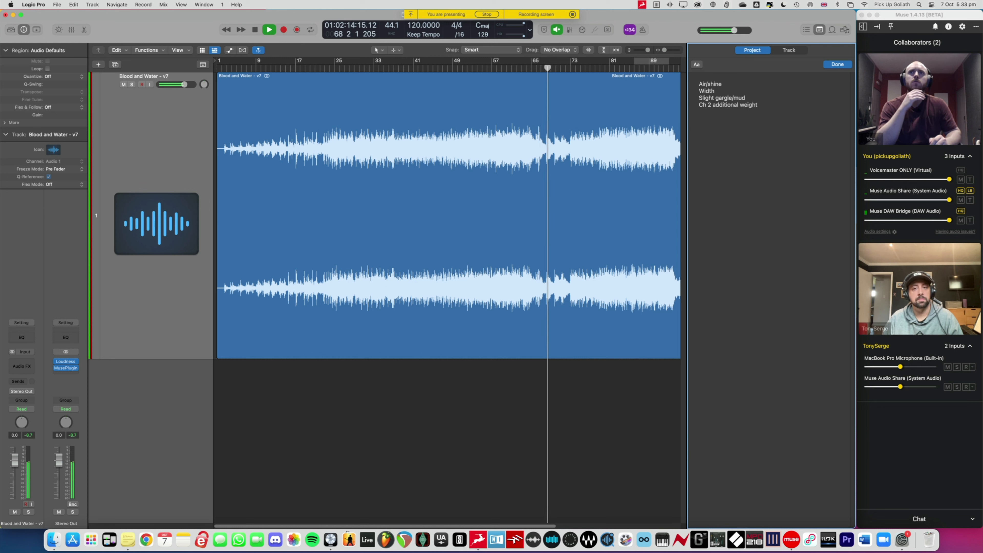
# Add the note "Bridge wetter?" on its own line and start another line below it.
pyautogui.press('Return')
pyautogui.write('Bridg')
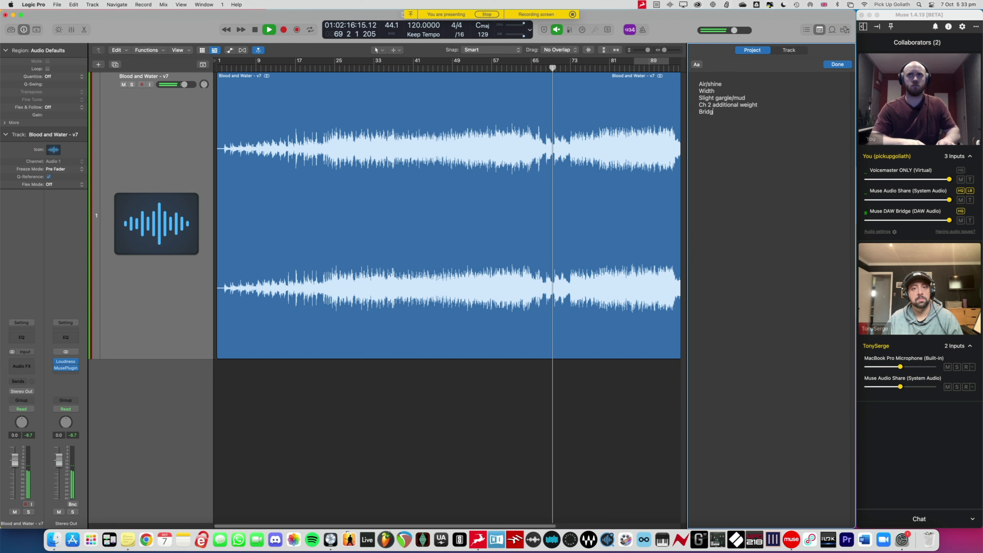
pyautogui.write('e wetter?')
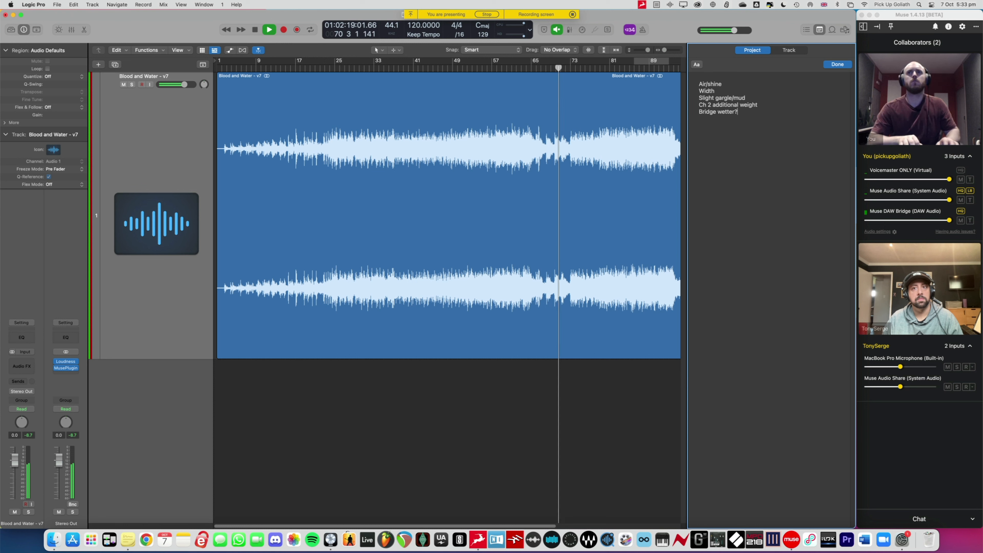
pyautogui.press('Return')
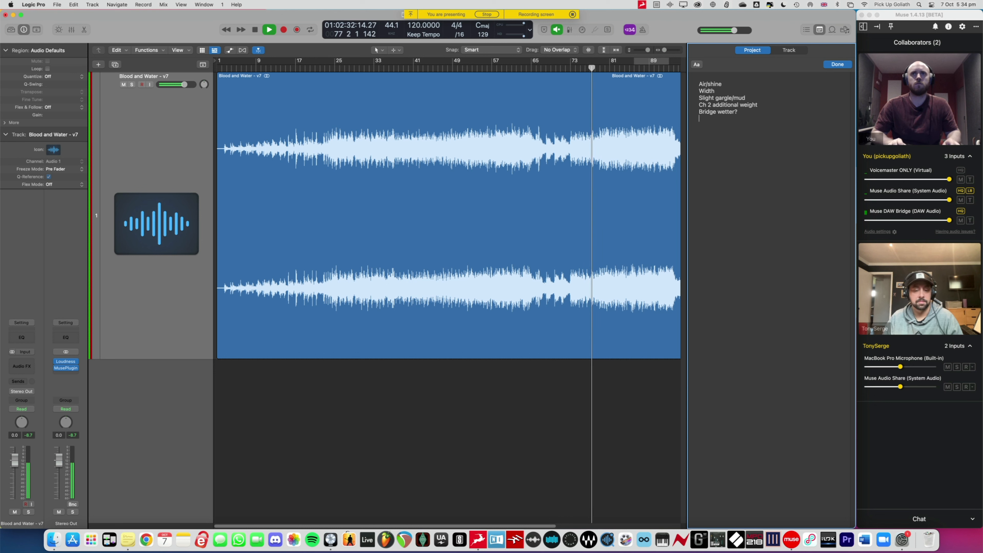
# Zoom the tracks area out until the whole Blood and Water region fits, from bar 1 past its end.
pyautogui.click(546, 376)
pyautogui.press('super+Left')
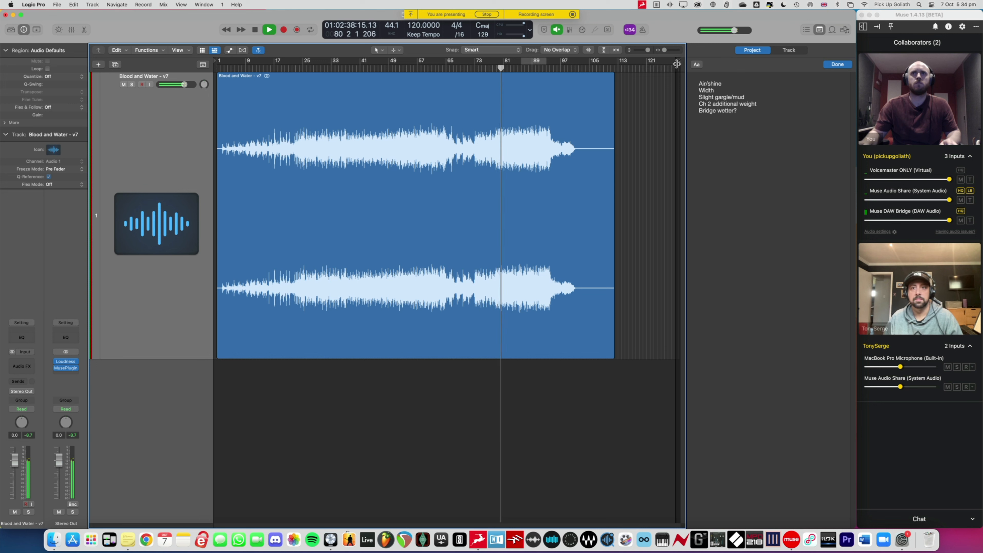
pyautogui.moveTo(678, 64); pyautogui.dragTo(642, 68)
pyautogui.press('super+Right')
pyautogui.press('super+Right')
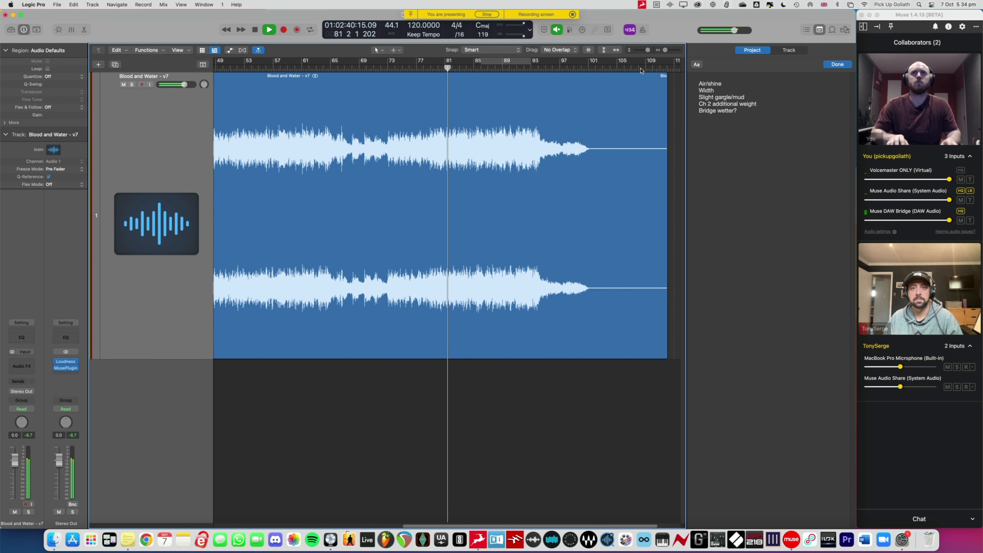
pyautogui.press('super+Left')
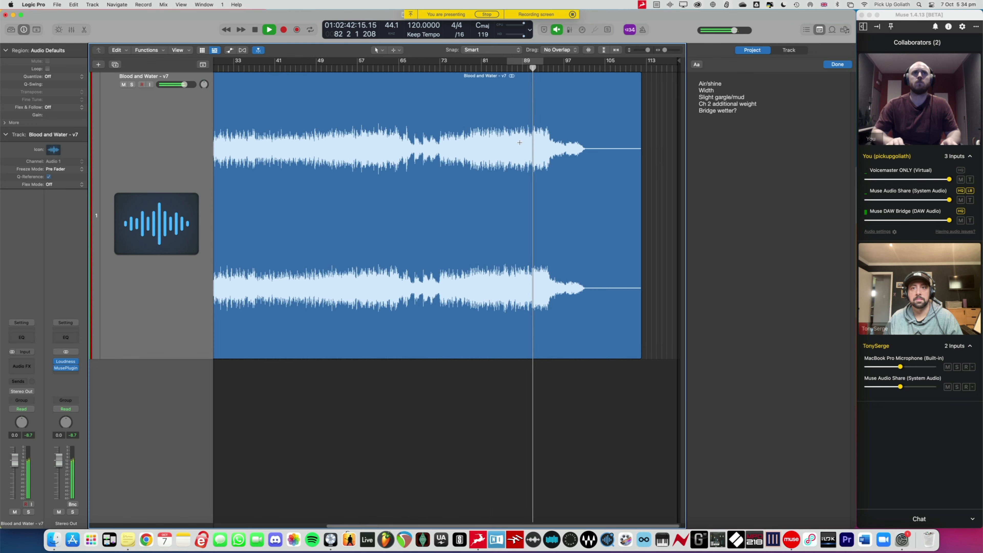
pyautogui.press('super+Left')
# Write "Ch 3 likewise" on the empty last line of the project notes.
pyautogui.click(726, 135)
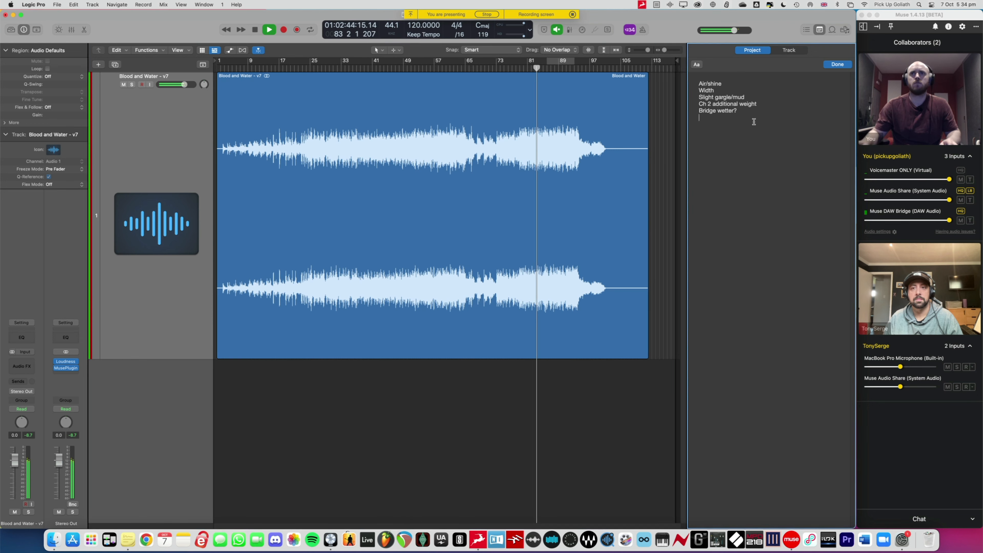
pyautogui.write('Ch3')
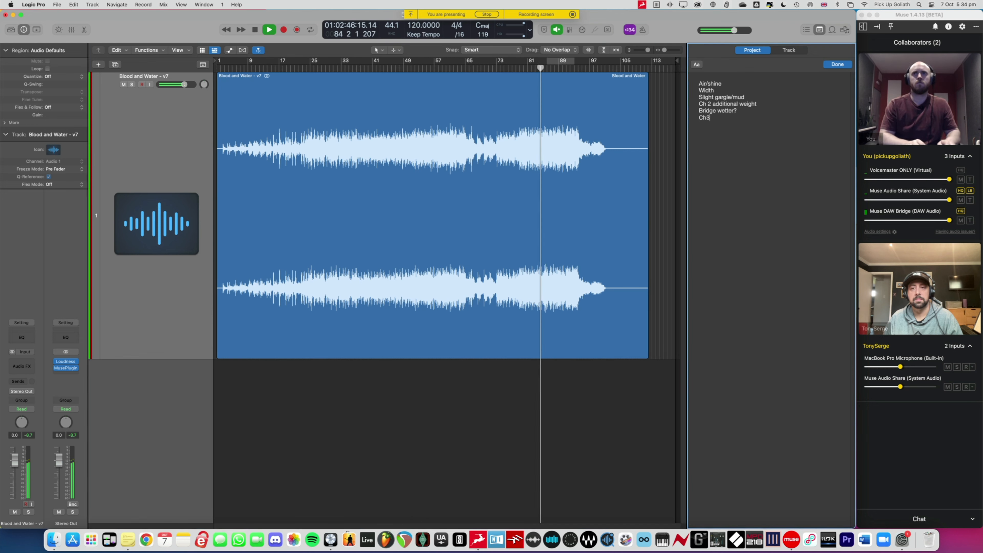
pyautogui.press('BackSpace')
pyautogui.write('3 likewise')
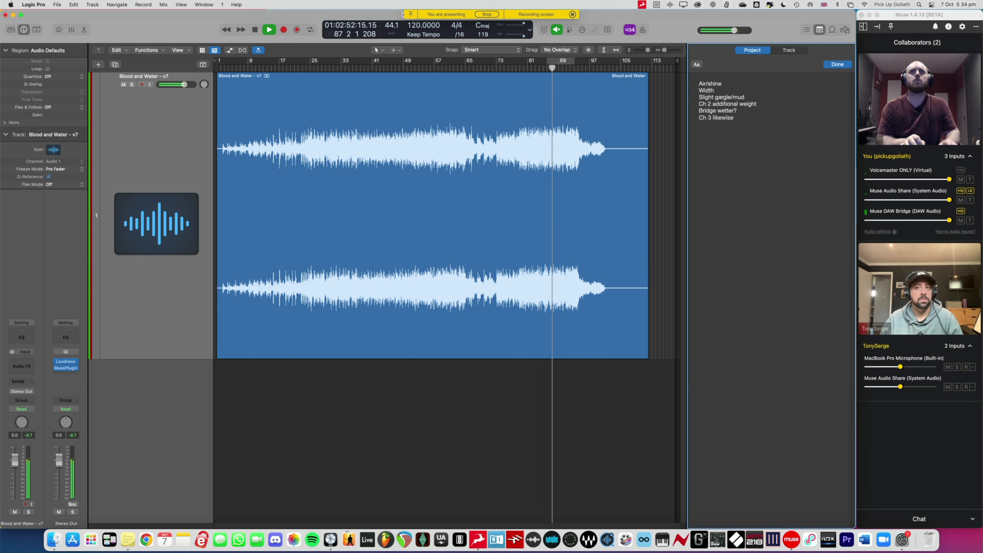
# Add the note "Contrast bass end of bridge into ch 3" on a new line.
pyautogui.press('Return')
pyautogui.write('Contra')
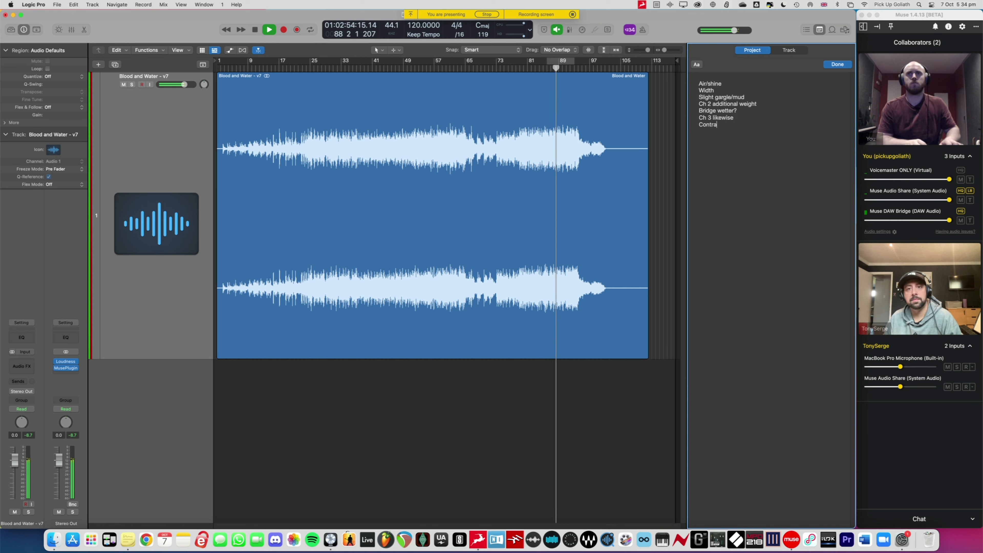
pyautogui.write('st')
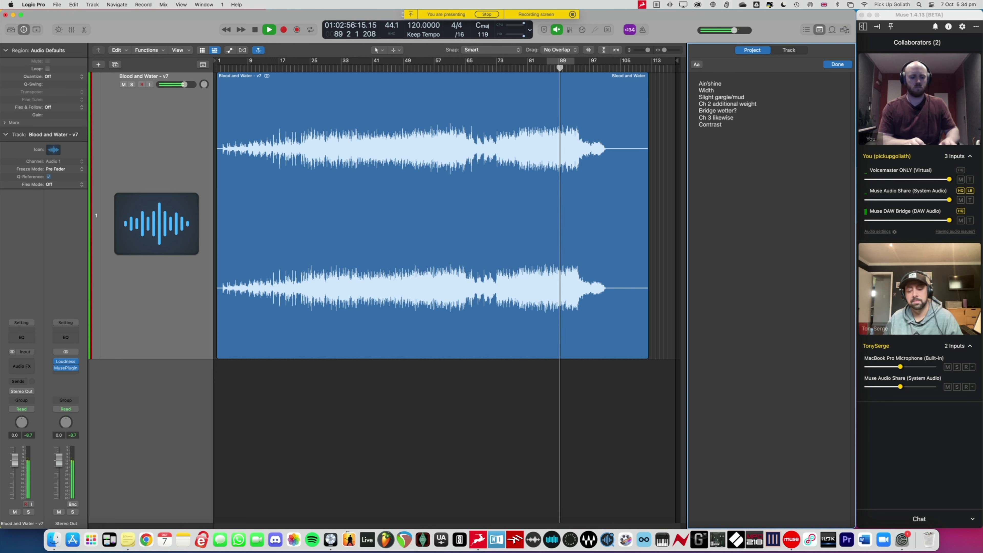
pyautogui.write(' bass end ')
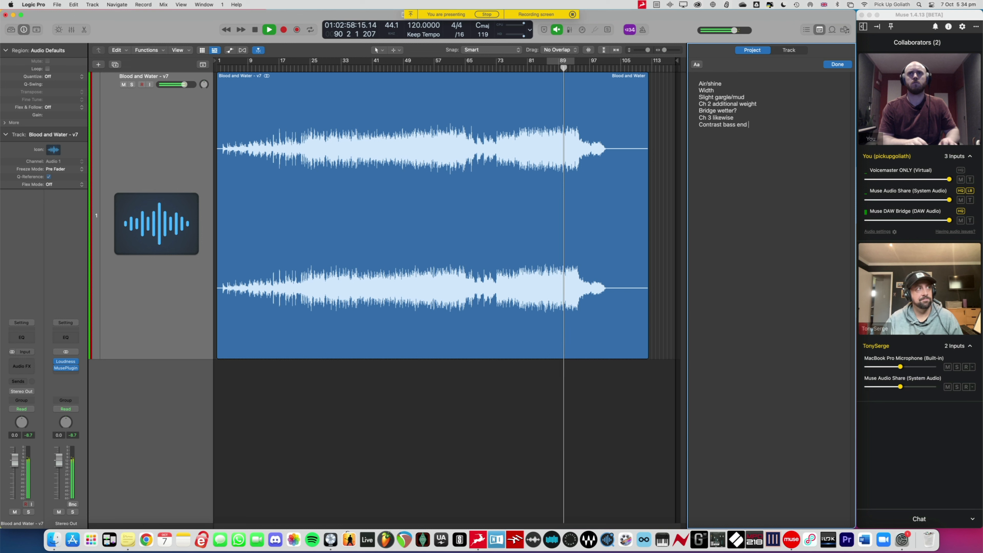
pyautogui.write('of bridge into ')
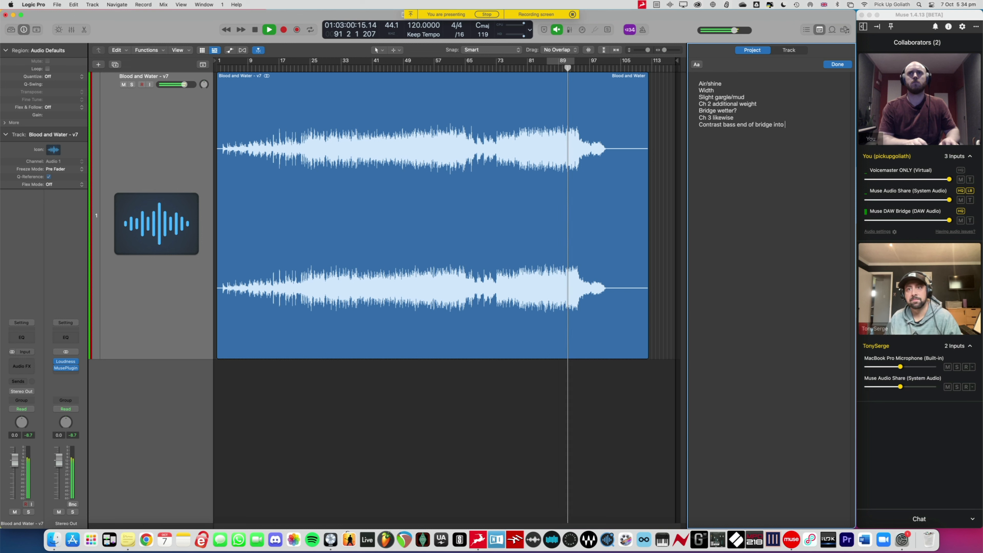
pyautogui.write('ch 3')
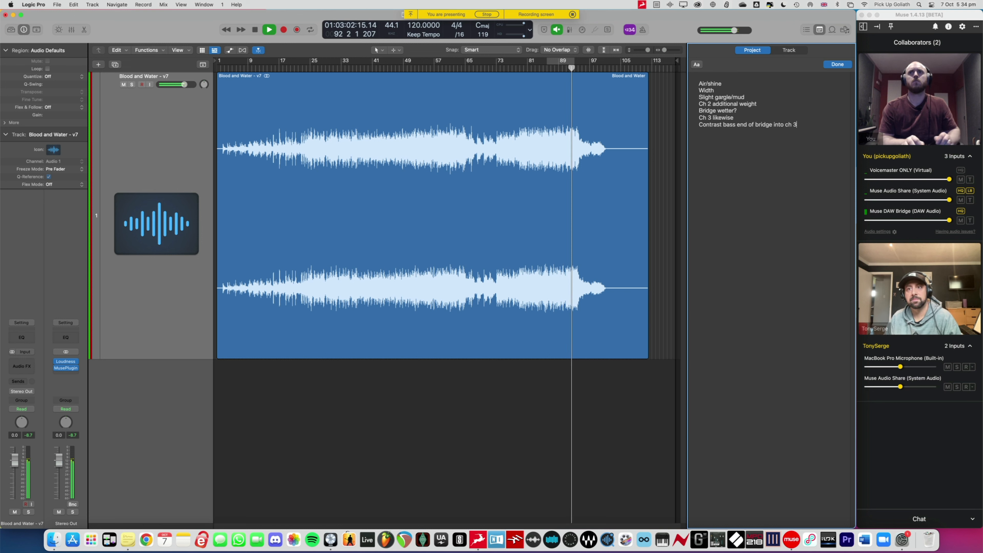
# Add "Outro sparkle" as the last line of the project notes.
pyautogui.press('Return')
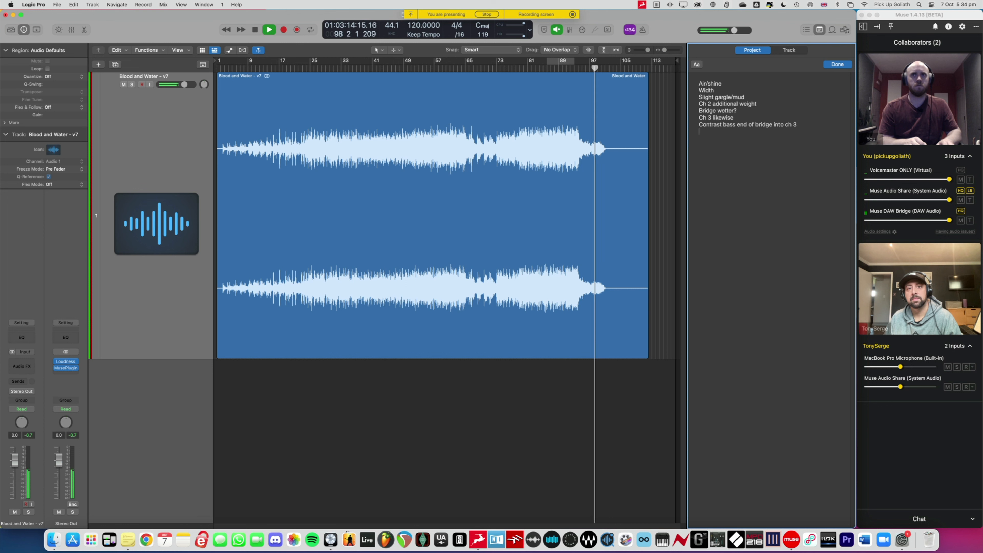
pyautogui.write('utro spark')
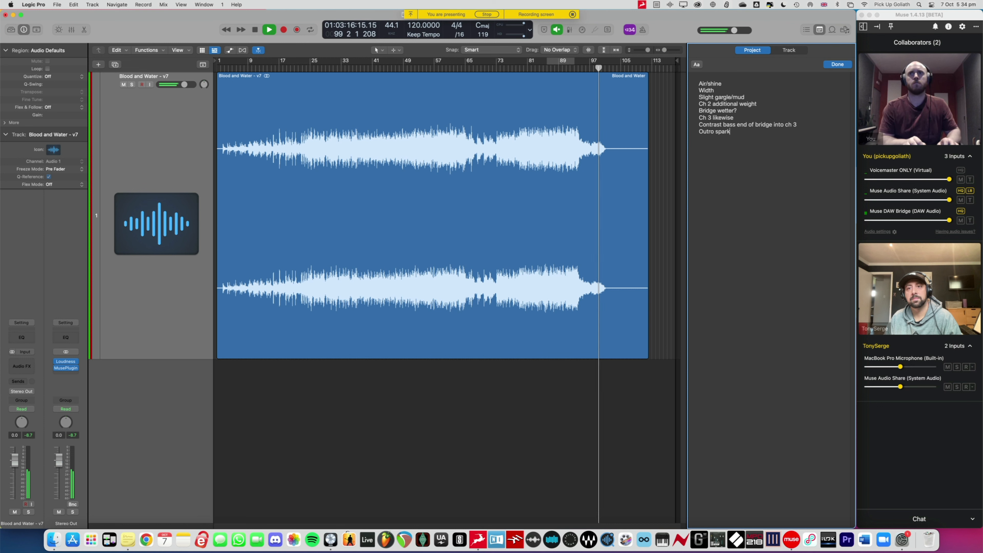
pyautogui.write('le')
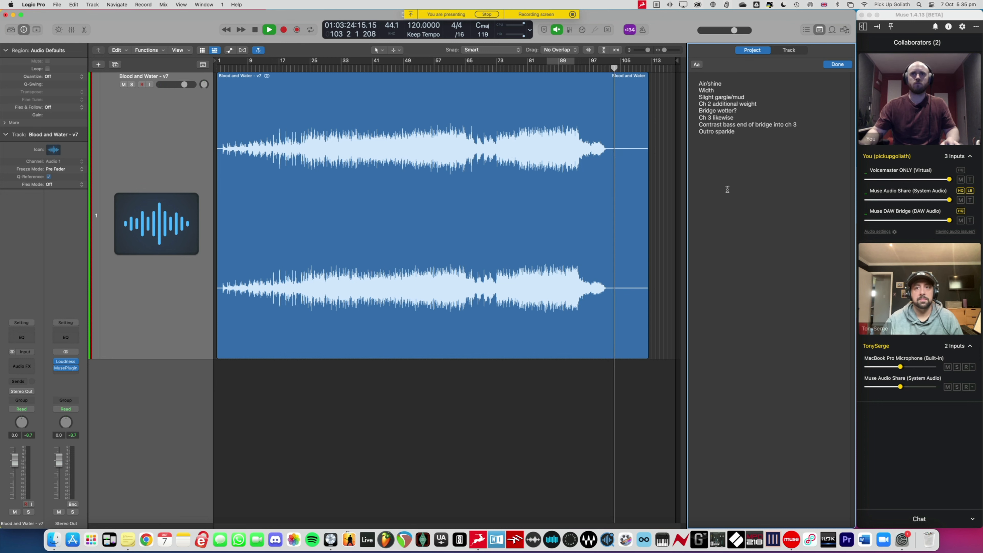
# Stop playback after the song's end and finish editing the project notes.
pyautogui.click(666, 178)
pyautogui.press('space')
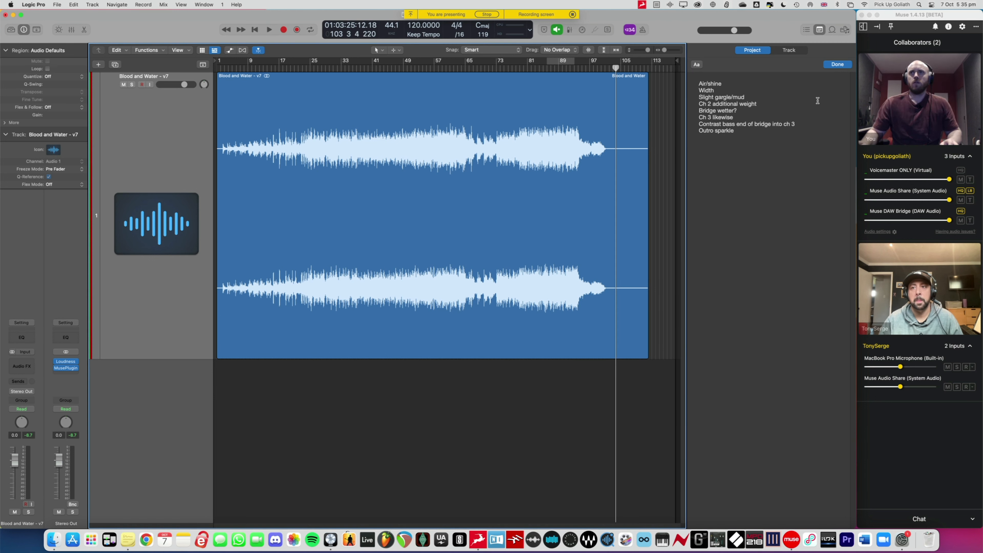
pyautogui.click(836, 65)
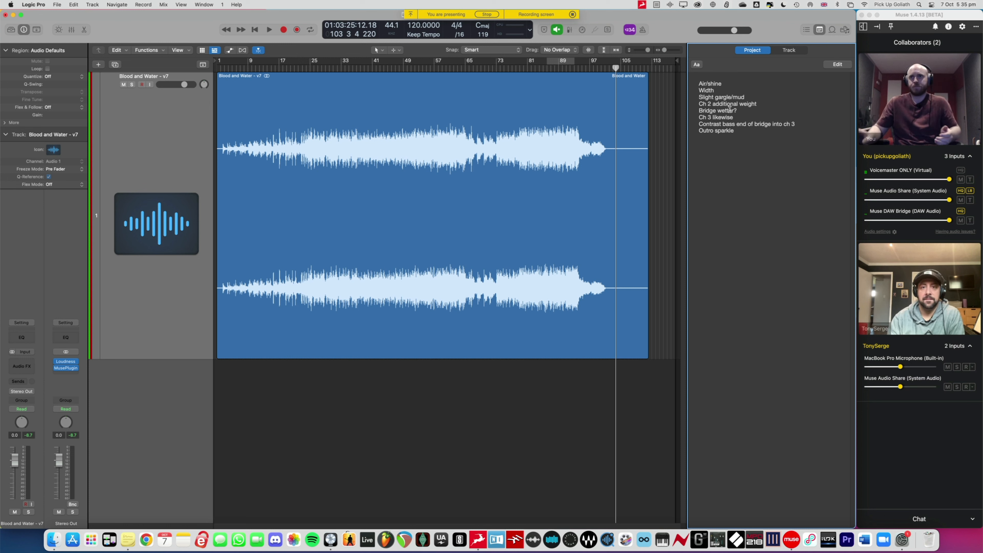
# Turn on cycle mode with the range extended back to about bar 79, covering the last chorus to about bar 92.
pyautogui.click(669, 107)
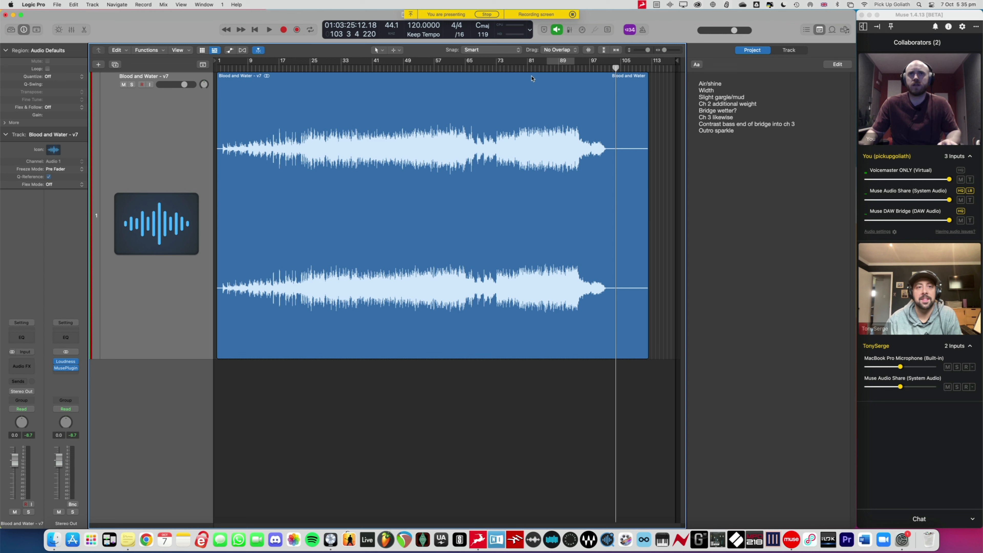
pyautogui.moveTo(527, 64)
pyautogui.mouseDown()
pyautogui.moveTo(575, 68)
pyautogui.moveTo(523, 61)
pyautogui.mouseUp()
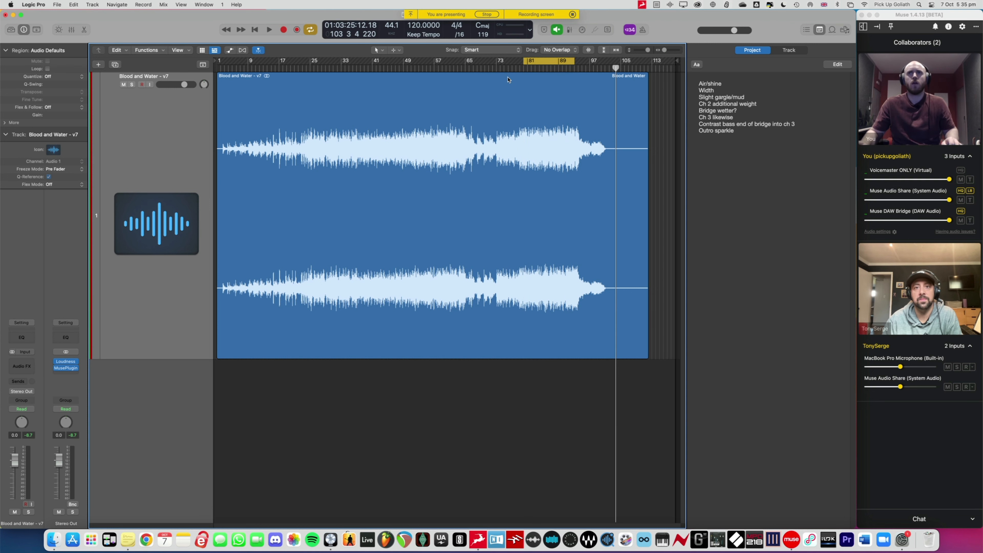
# Show the mixer and insert a stereo Linear Phase EQ on the Blood and Water track.
pyautogui.press('x')
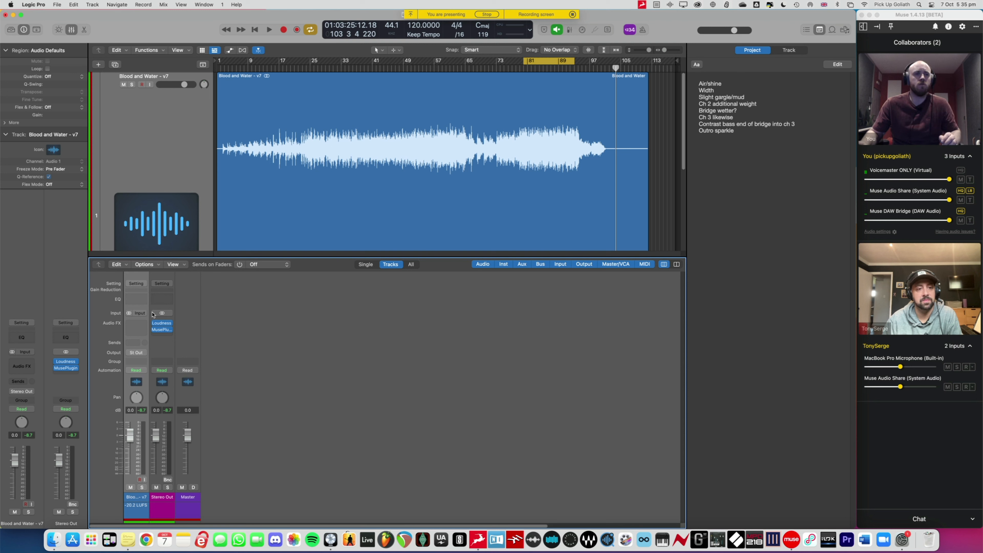
pyautogui.click(141, 323)
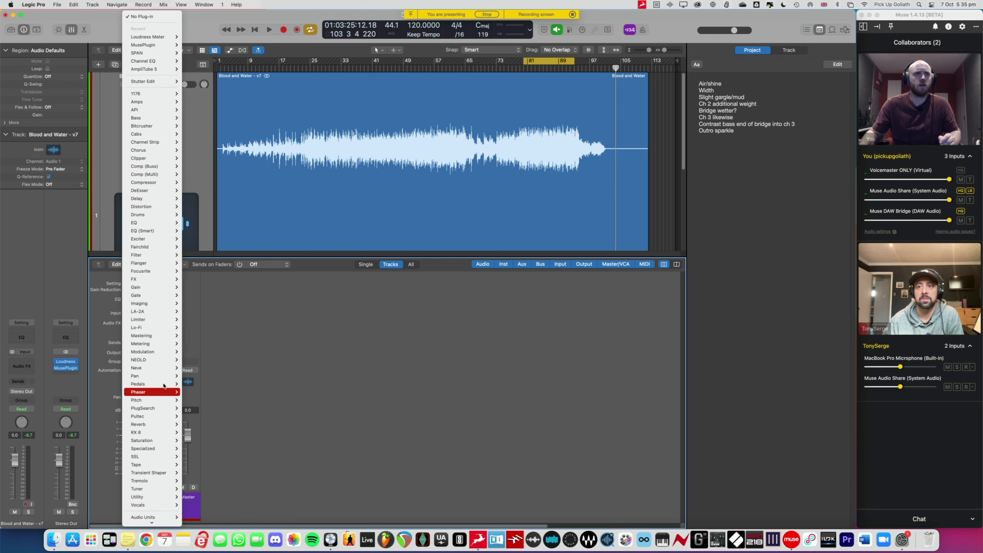
pyautogui.moveTo(174, 223)
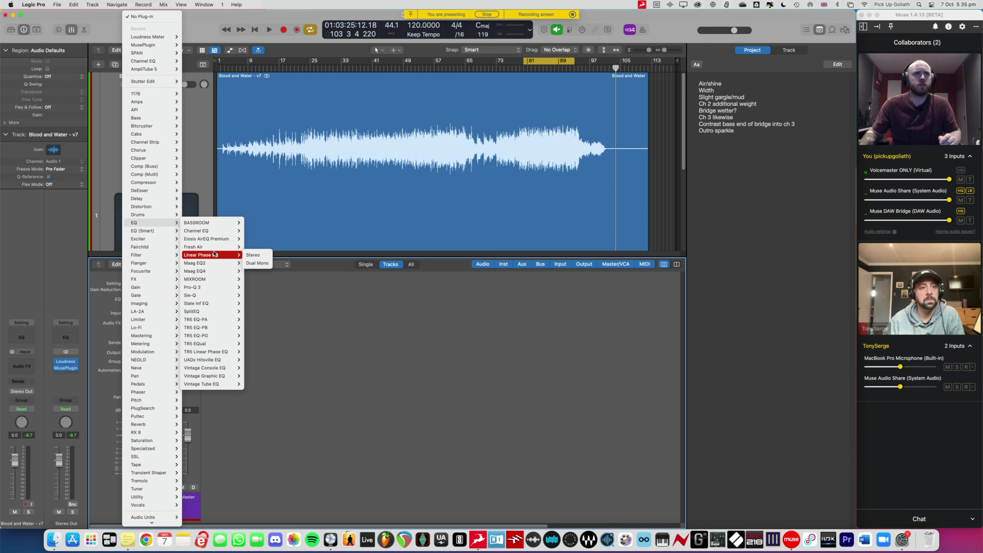
pyautogui.click(245, 256)
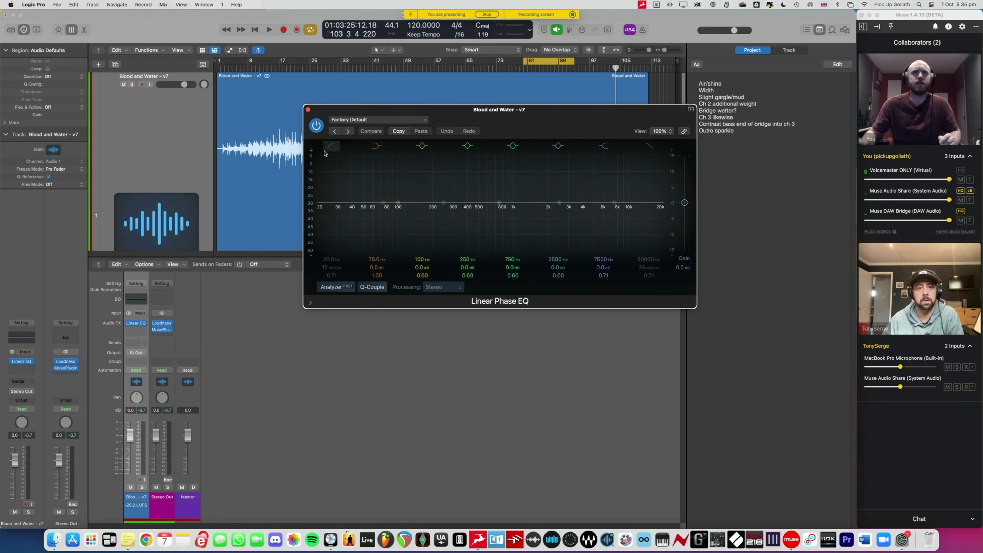
# Enlarge the Linear Phase EQ window to 150% and reposition it so the project notes stay uncovered.
pyautogui.moveTo(369, 112); pyautogui.dragTo(234, 105)
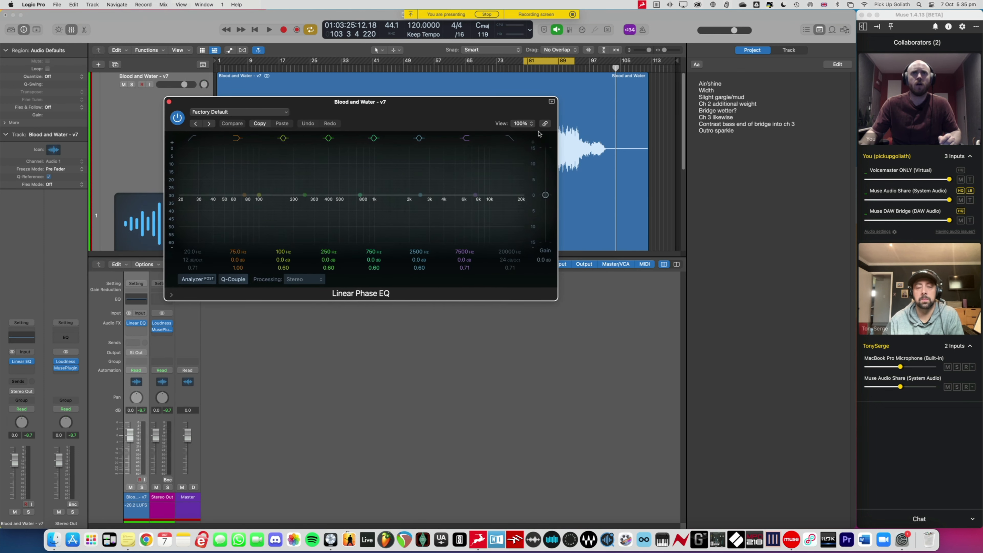
pyautogui.click(522, 123)
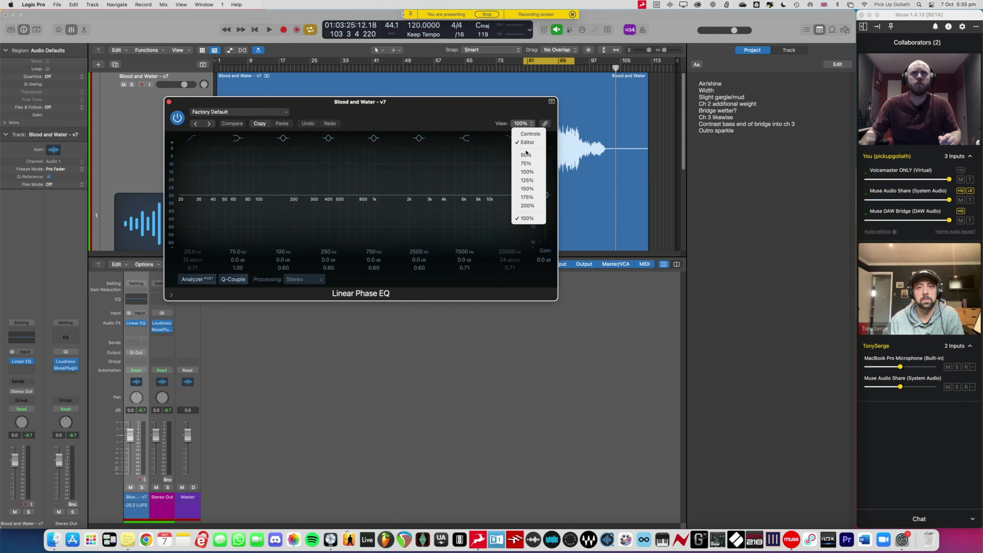
pyautogui.click(527, 189)
pyautogui.moveTo(476, 111); pyautogui.dragTo(376, 136)
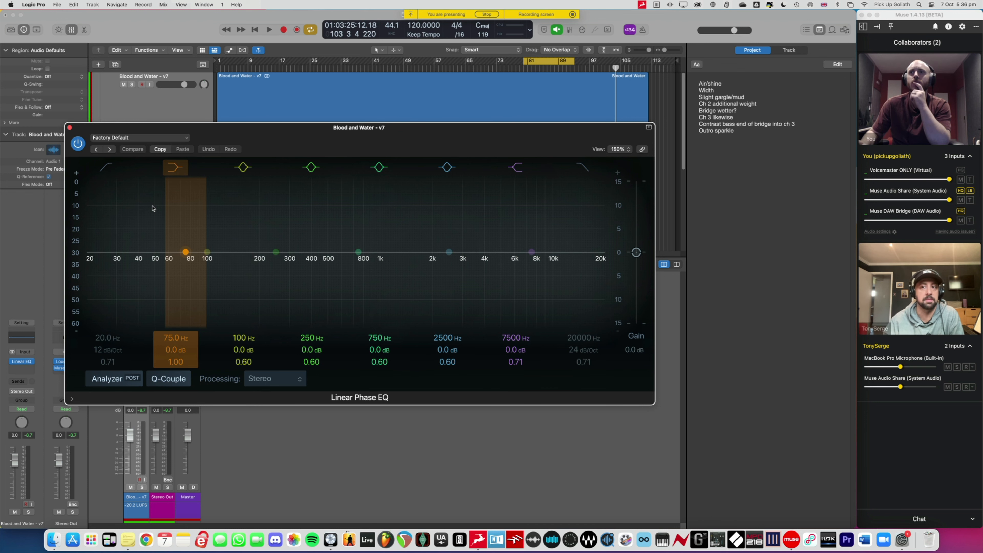
pyautogui.moveTo(236, 135); pyautogui.dragTo(201, 130)
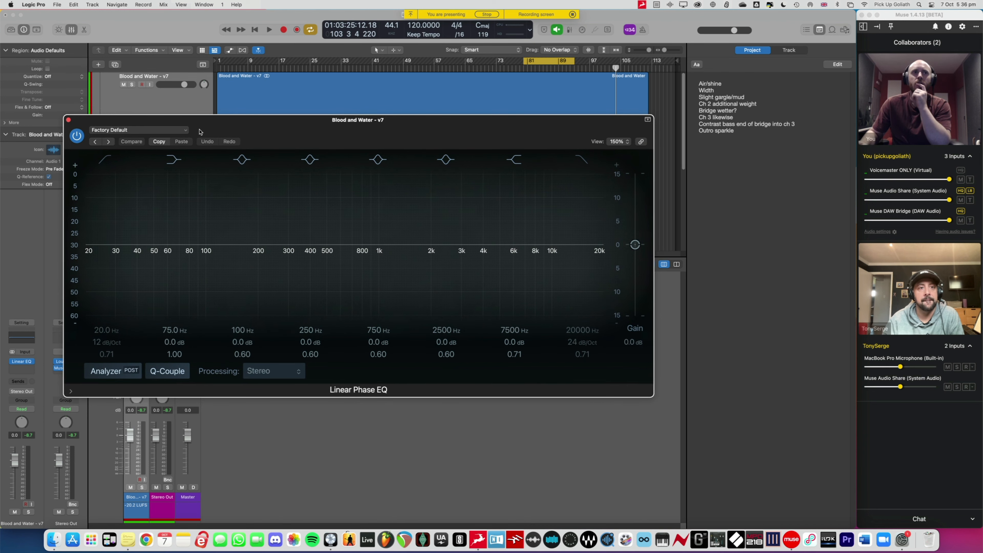
# Turn on the Linear Phase EQ's low cut band while playing the looped chorus and set its frequency to 30 Hz.
pyautogui.click(107, 160)
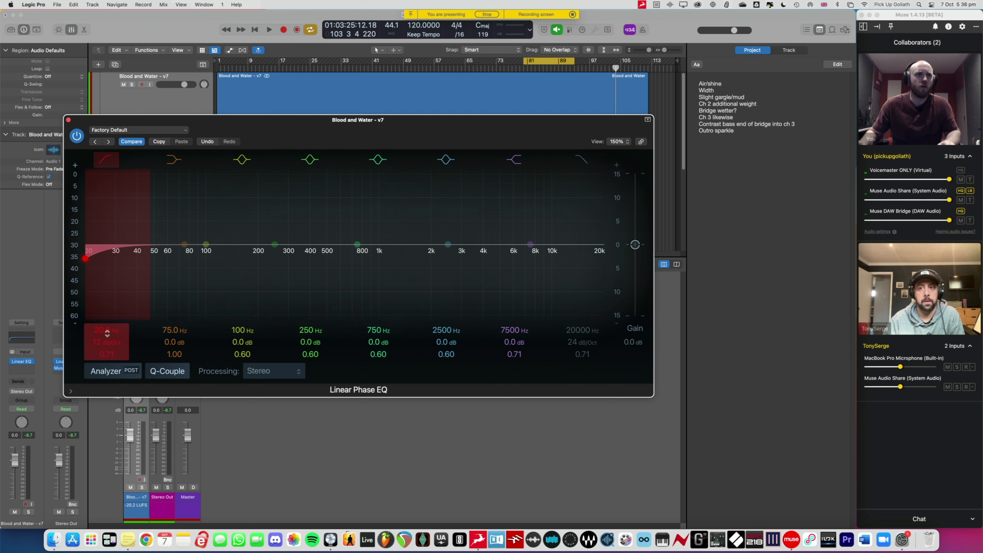
pyautogui.press('space')
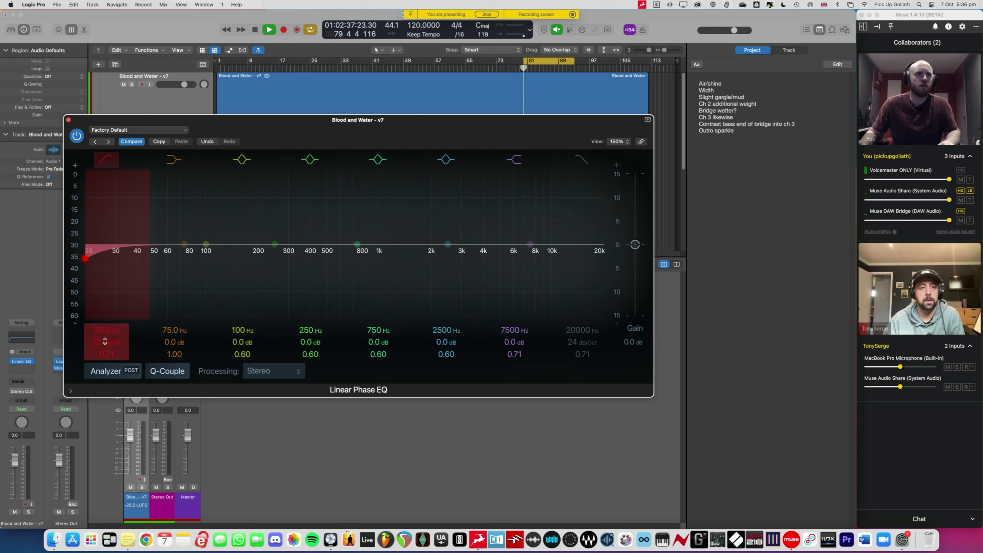
pyautogui.click(107, 160)
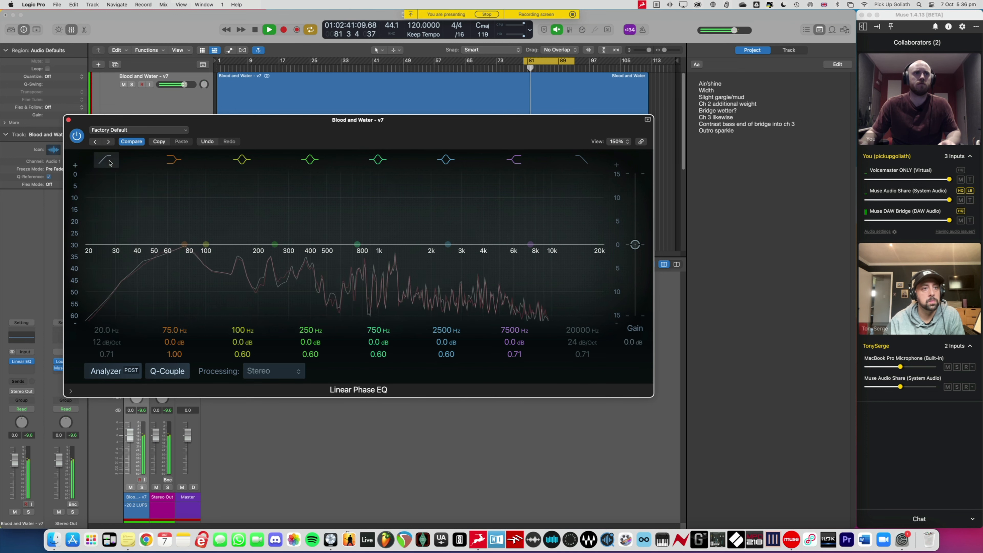
pyautogui.click(107, 160)
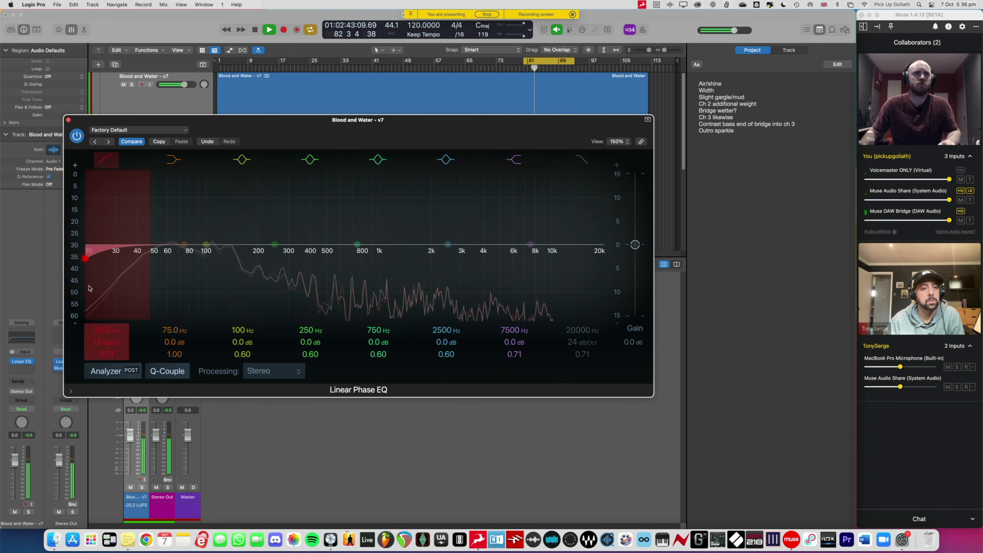
pyautogui.moveTo(107, 330); pyautogui.dragTo(107, 317)
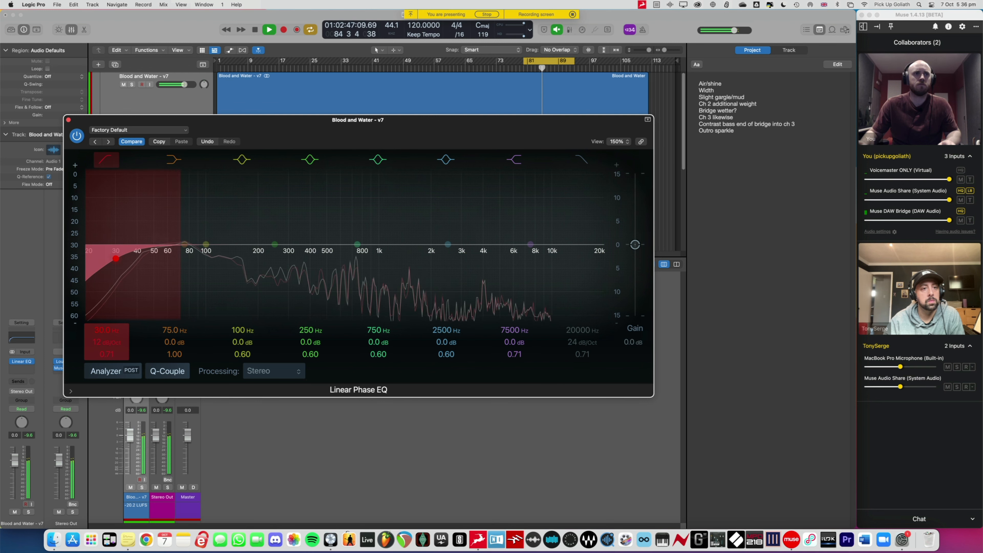
# Compare the looped chorus with the 30 Hz low cut switched off and on during playback.
pyautogui.click(105, 159)
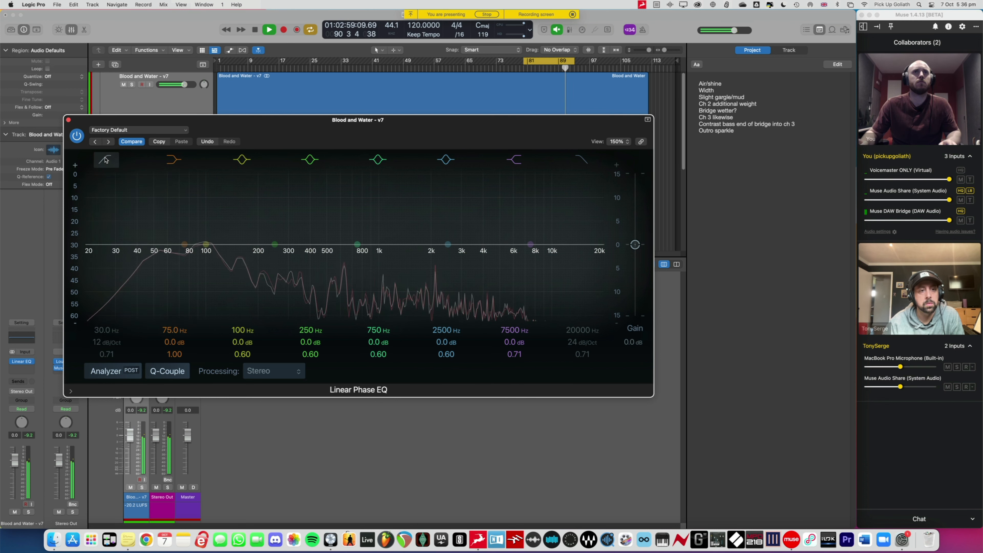
pyautogui.click(105, 160)
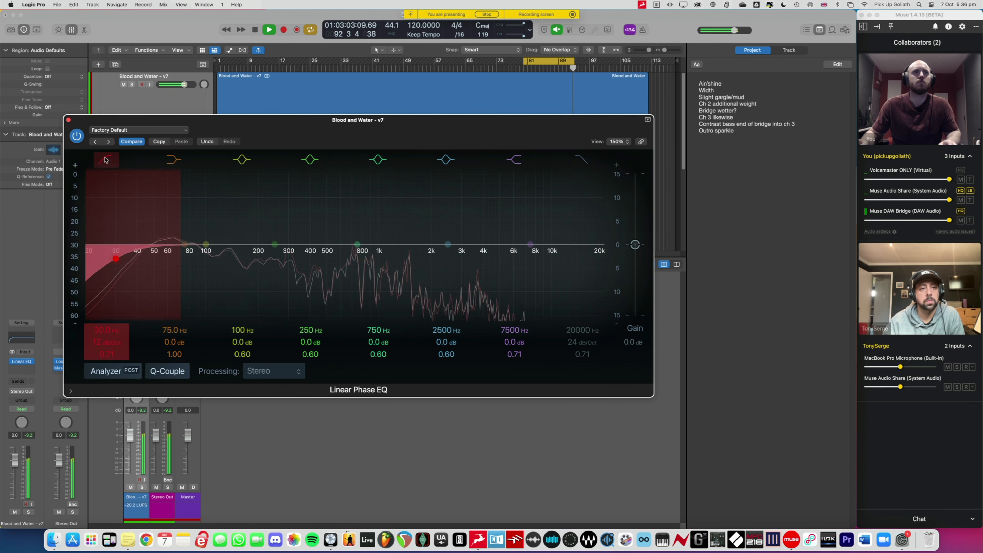
pyautogui.click(105, 160)
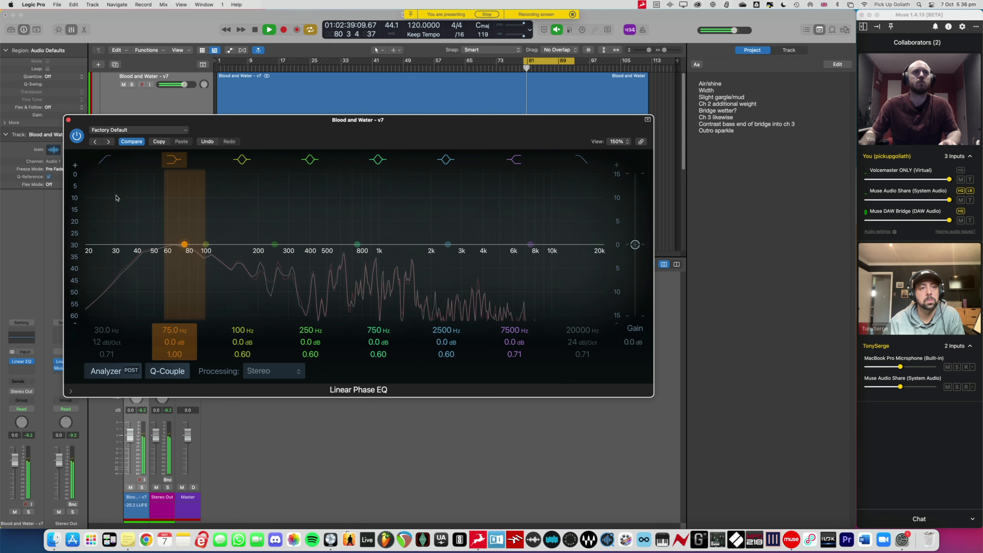
pyautogui.click(105, 160)
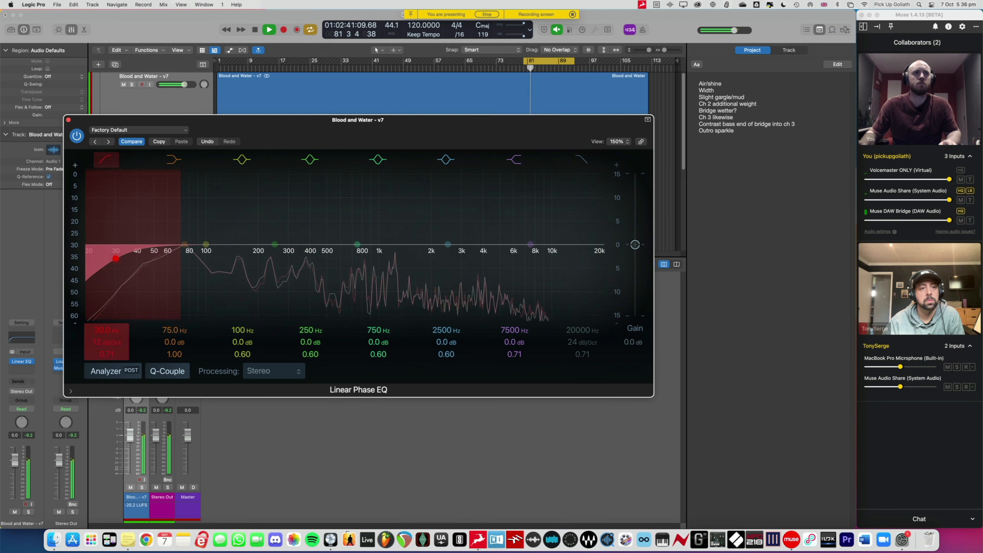
# Lower the low cut frequency to 25 Hz, compare it off and on, and stop playback with the band enabled.
pyautogui.moveTo(110, 259); pyautogui.dragTo(102, 258)
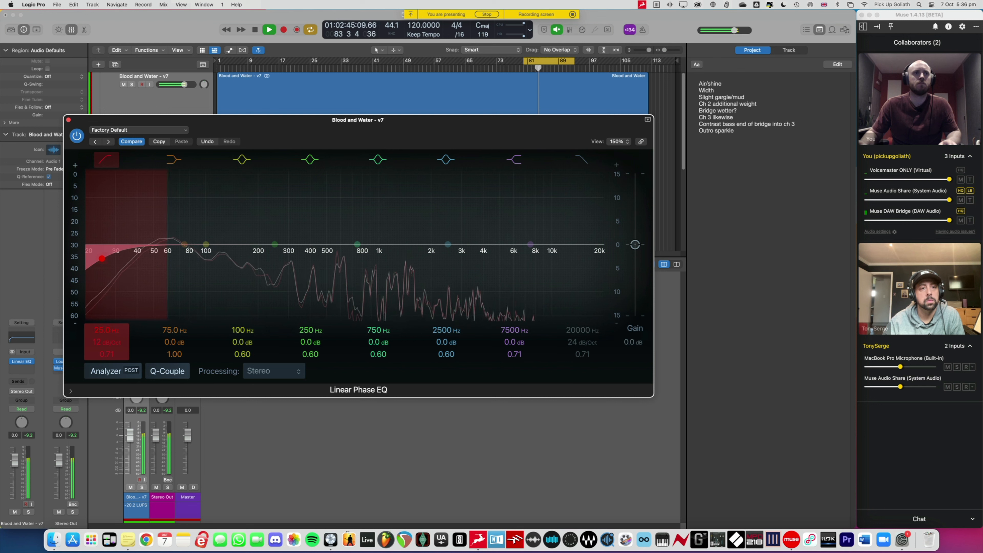
pyautogui.click(112, 160)
pyautogui.click(112, 159)
pyautogui.click(112, 159)
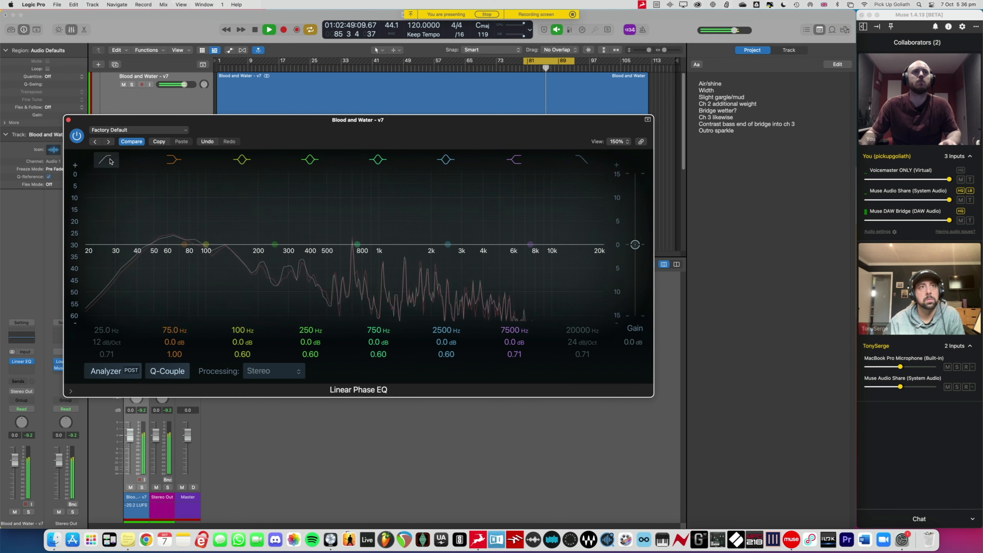
pyautogui.click(110, 161)
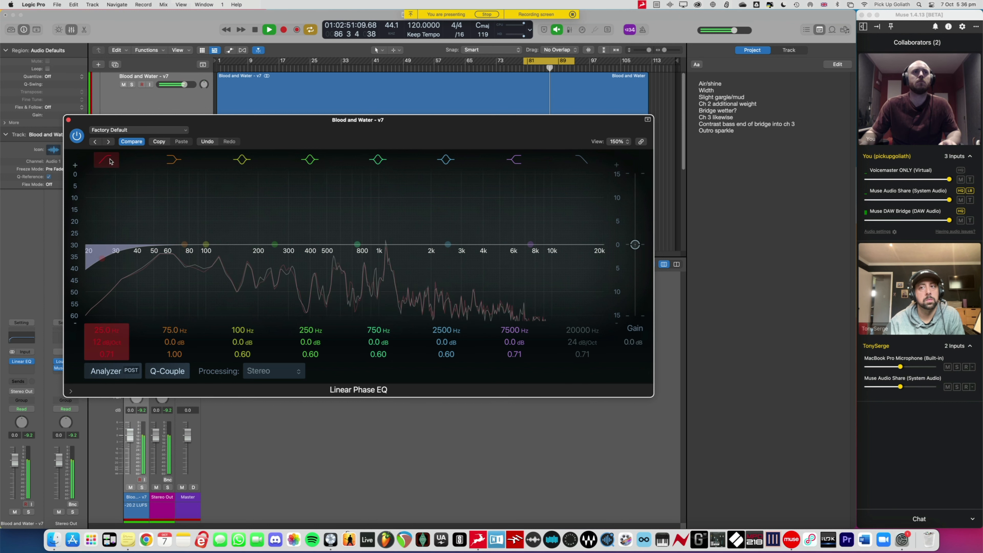
pyautogui.press('space')
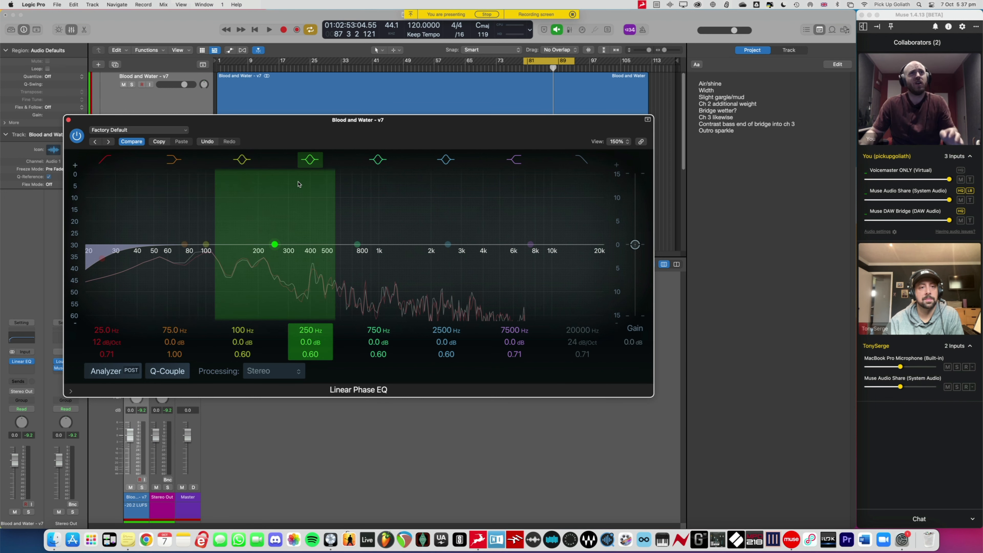
# Replay the looped chorus and compare the 25 Hz low cut switched off and on again.
pyautogui.moveTo(336, 131); pyautogui.dragTo(338, 128)
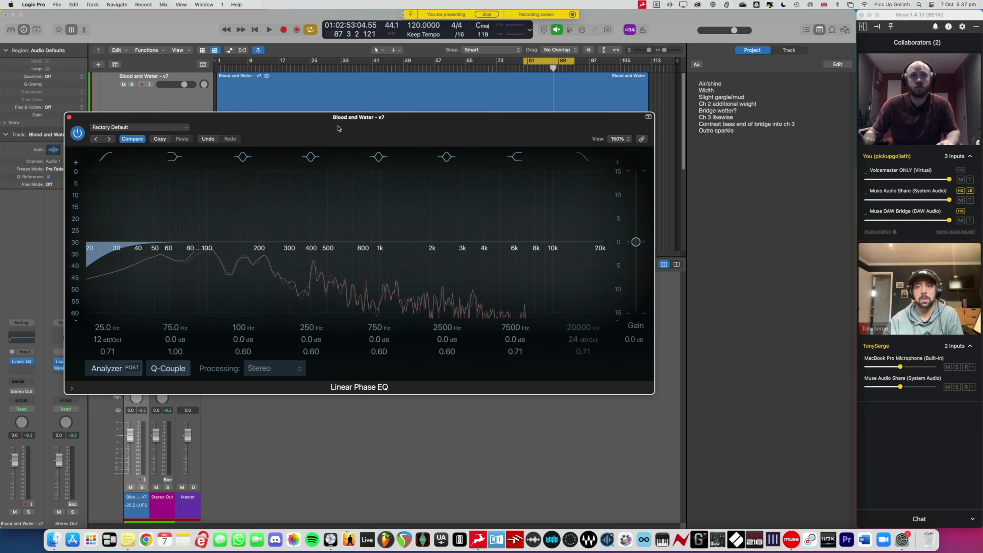
pyautogui.moveTo(339, 128); pyautogui.dragTo(339, 131)
pyautogui.press('space')
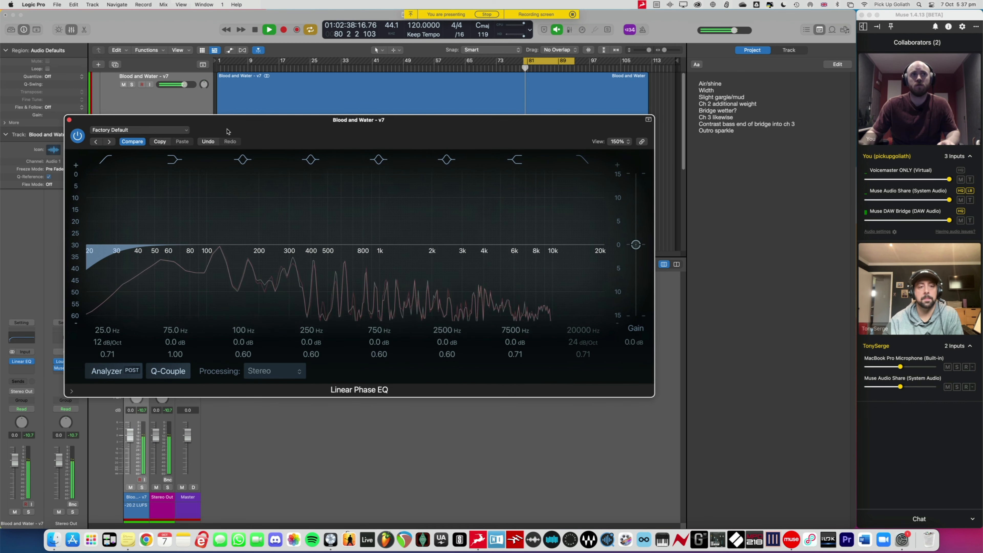
pyautogui.click(115, 163)
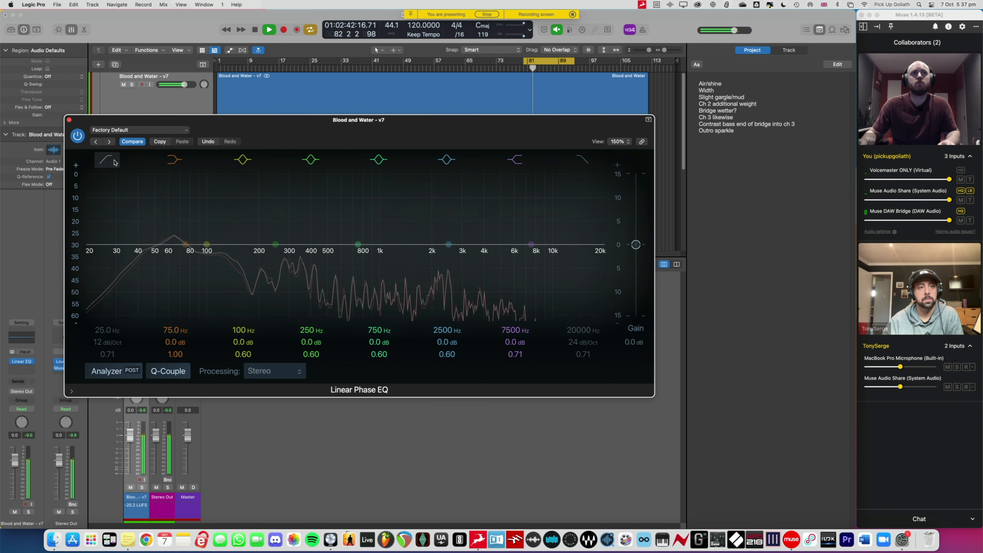
pyautogui.click(115, 163)
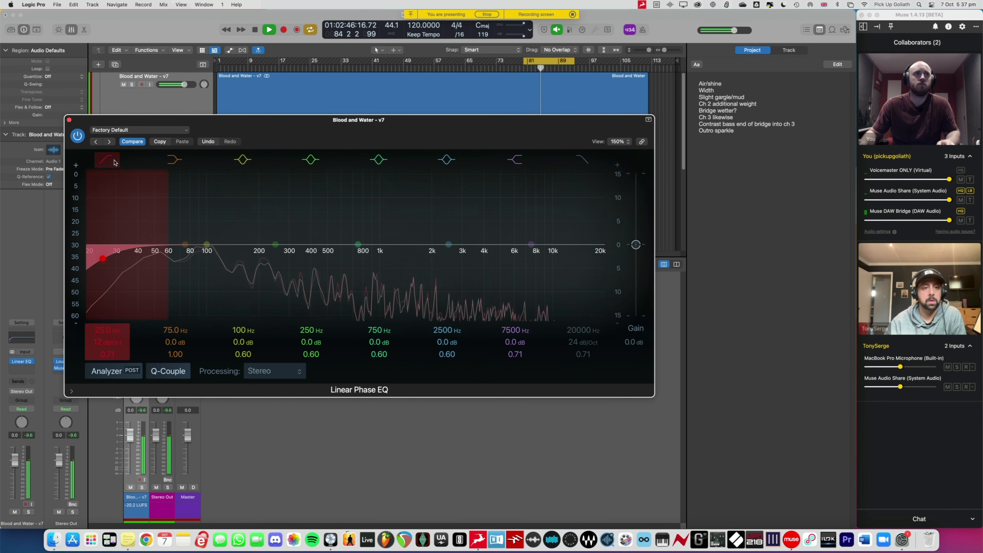
# Stop playback and switch off the six unused Linear Phase EQ bands from 75 Hz to 7500 Hz.
pyautogui.click(174, 161)
pyautogui.click(240, 165)
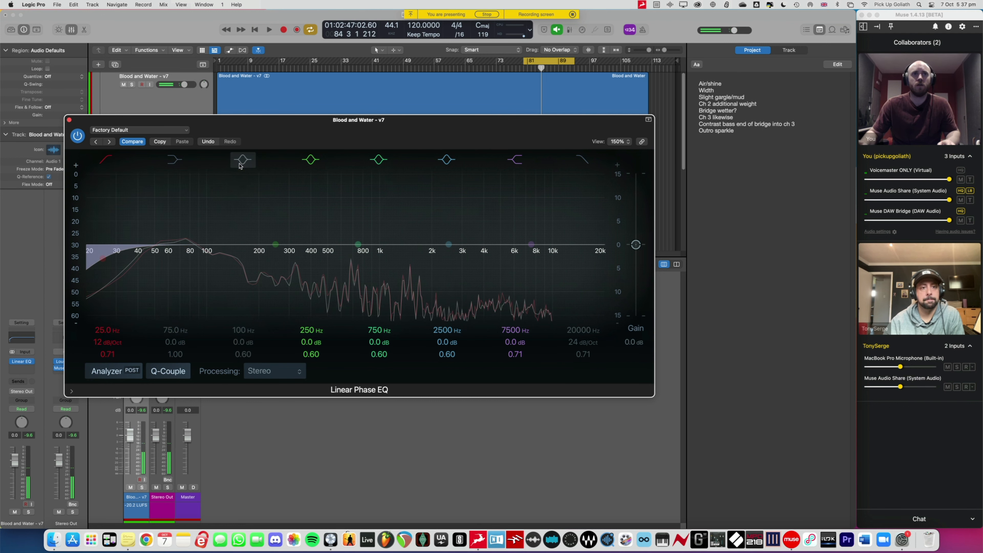
pyautogui.click(310, 164)
pyautogui.click(379, 164)
pyautogui.click(449, 163)
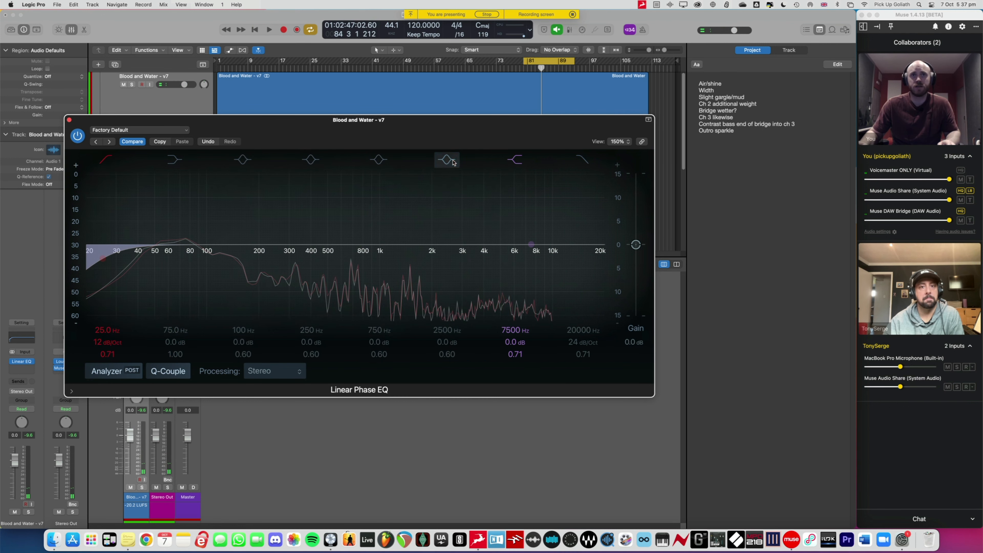
pyautogui.click(518, 162)
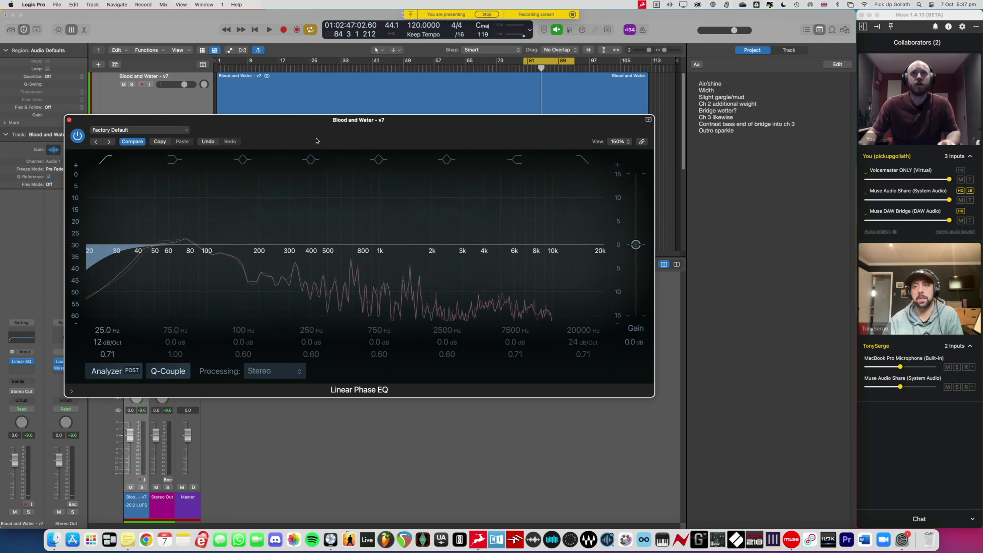
# Close the Linear Phase EQ window and insert Pro-Q 3 after it, moving its window clear of the project notes.
pyautogui.click(69, 120)
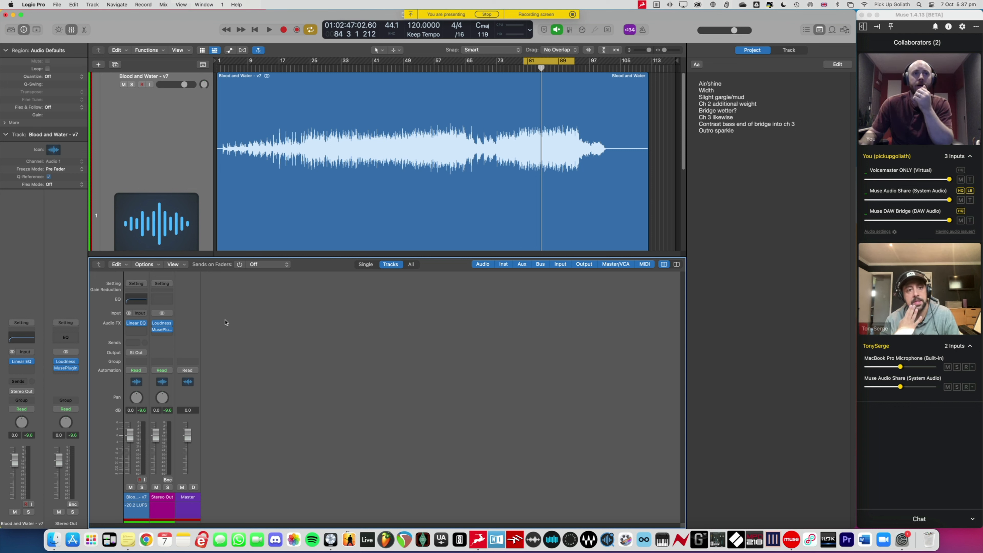
pyautogui.click(140, 336)
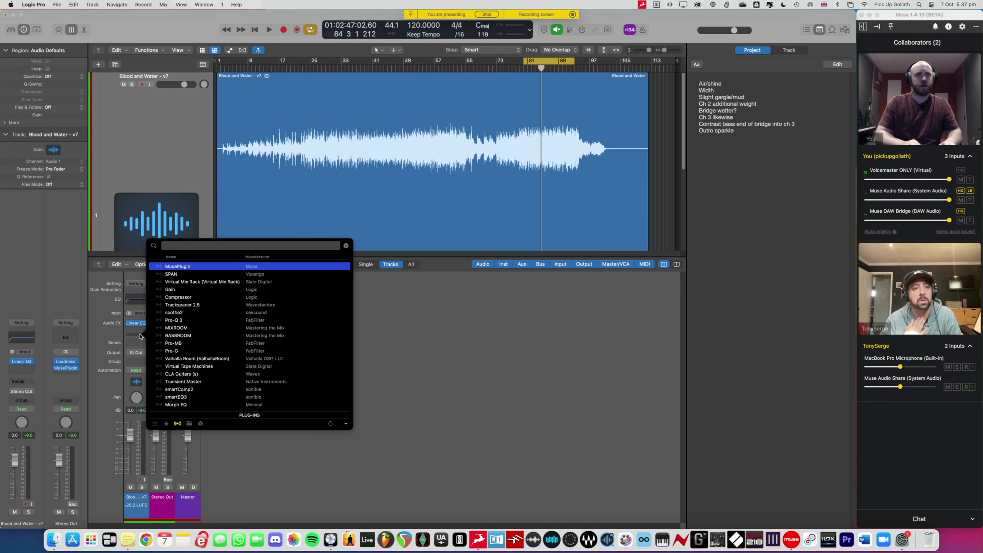
pyautogui.write('pro')
pyautogui.press('Return')
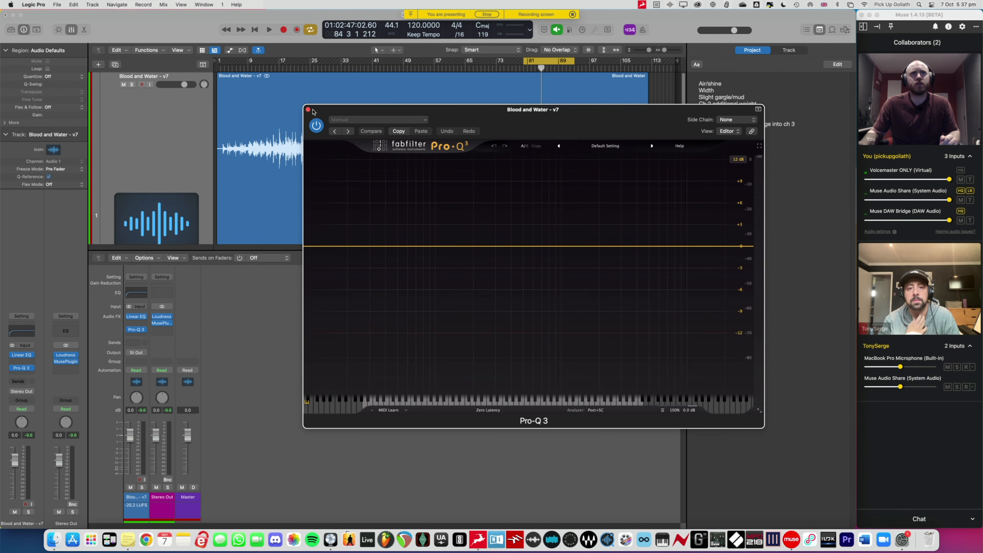
pyautogui.moveTo(321, 113); pyautogui.dragTo(224, 126)
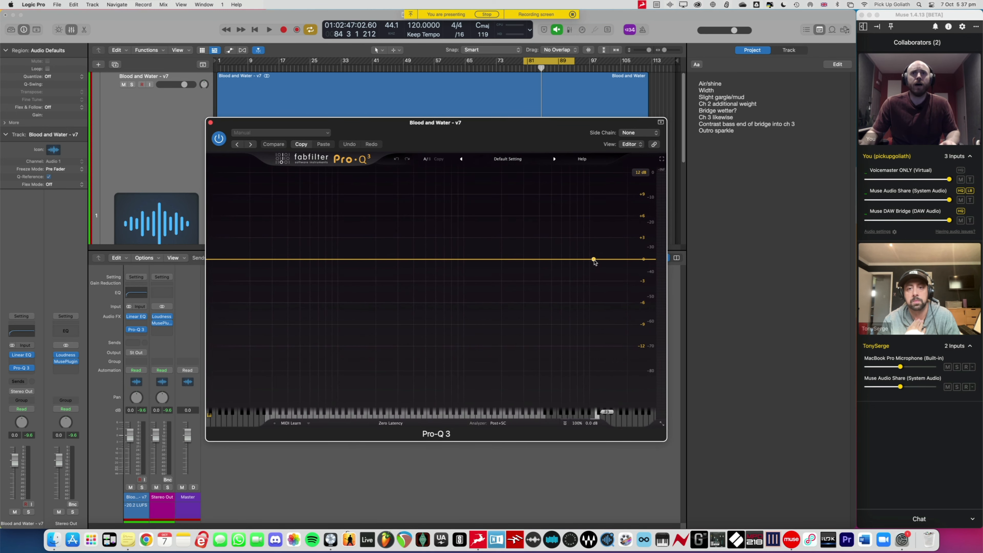
# Try a boost at about 13654 Hz in Pro-Q 3 as a high shelf and as a narrower bell, and reset its gain to zero.
pyautogui.click(606, 259)
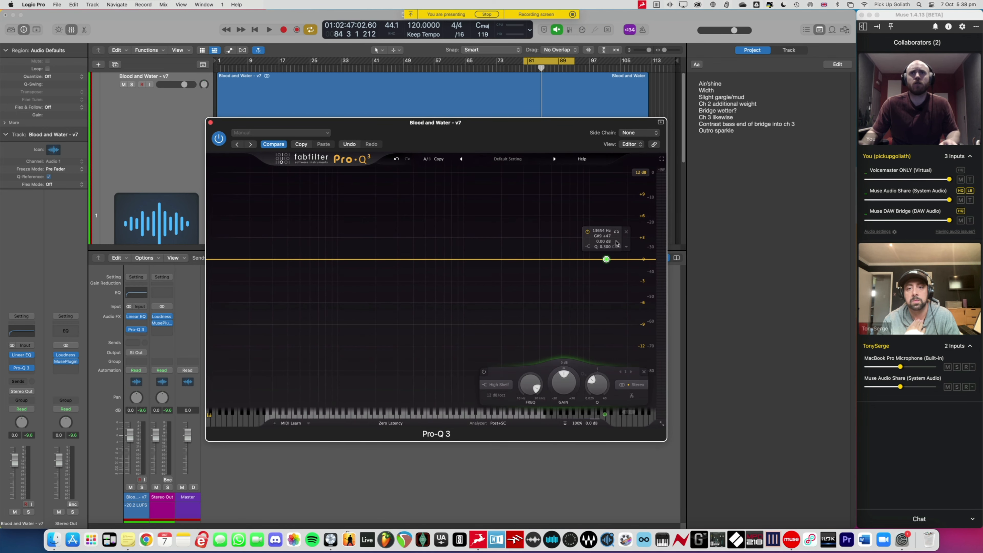
pyautogui.moveTo(563, 378); pyautogui.dragTo(575, 355)
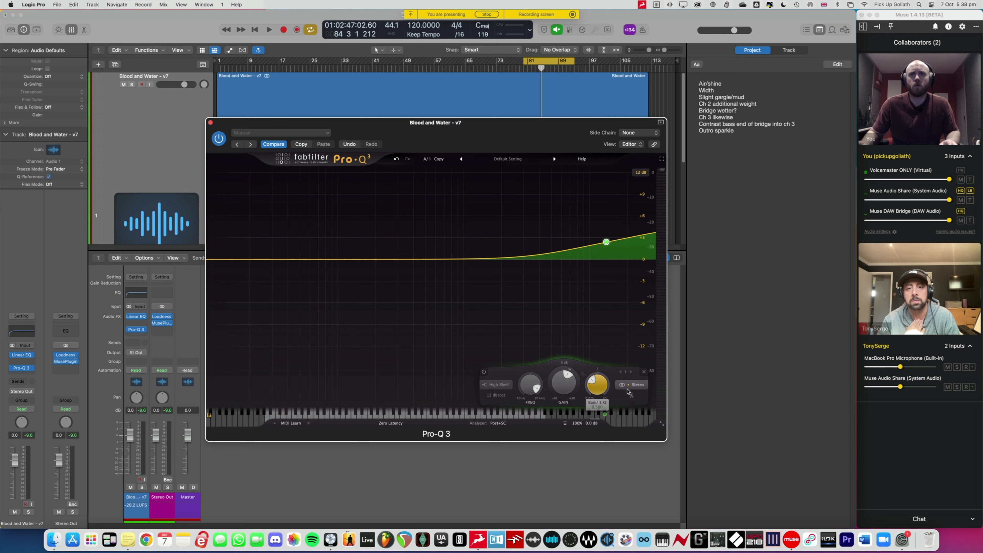
pyautogui.click(496, 385)
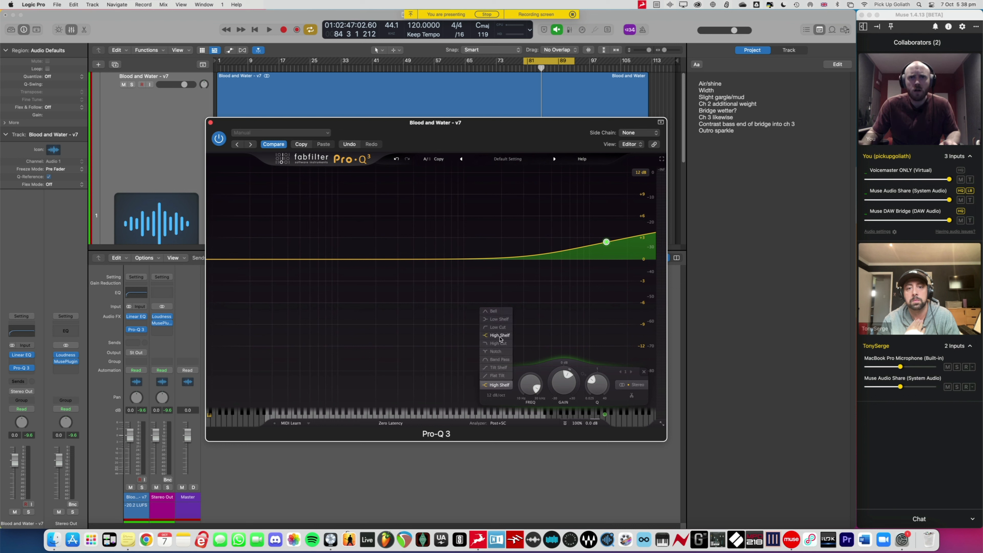
pyautogui.click(496, 312)
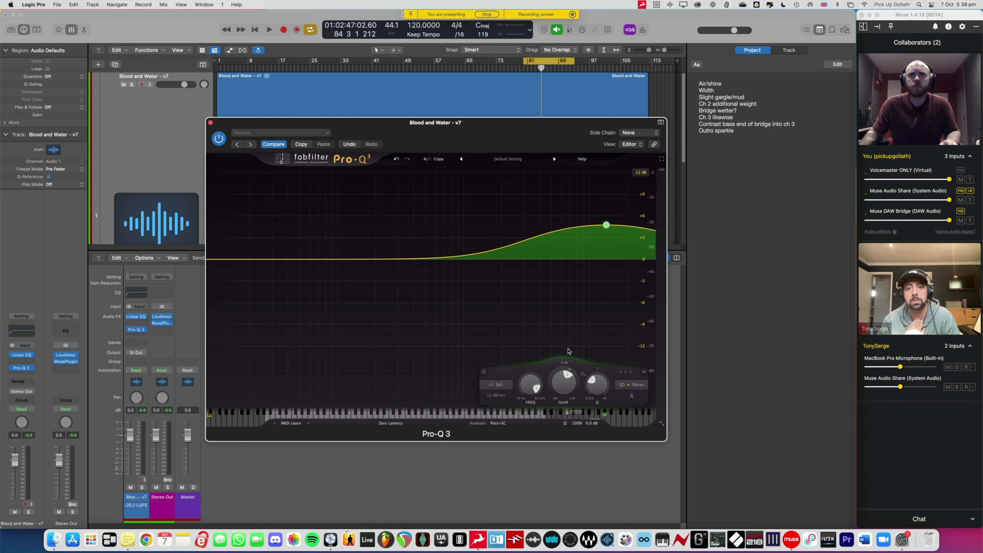
pyautogui.moveTo(595, 377); pyautogui.dragTo(596, 366)
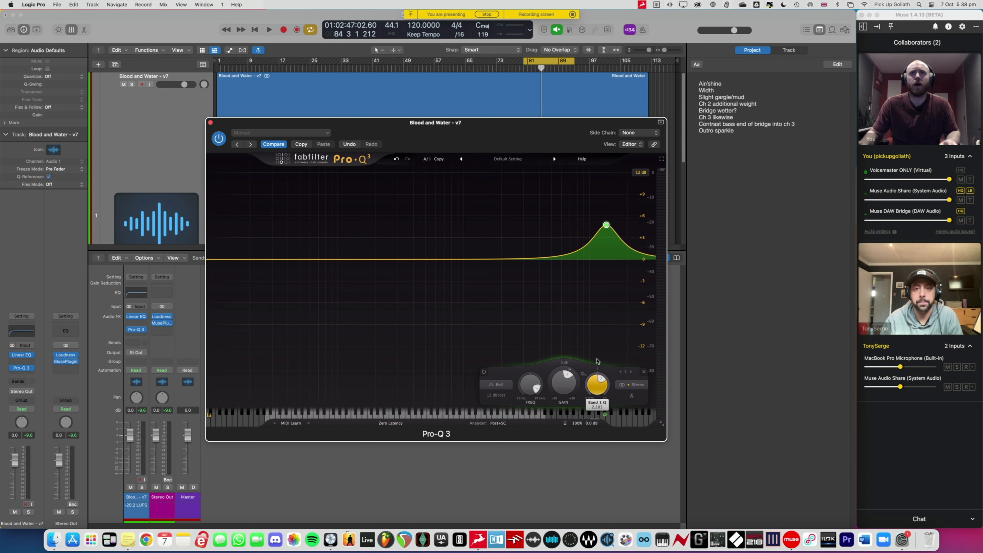
pyautogui.doubleClick(566, 381)
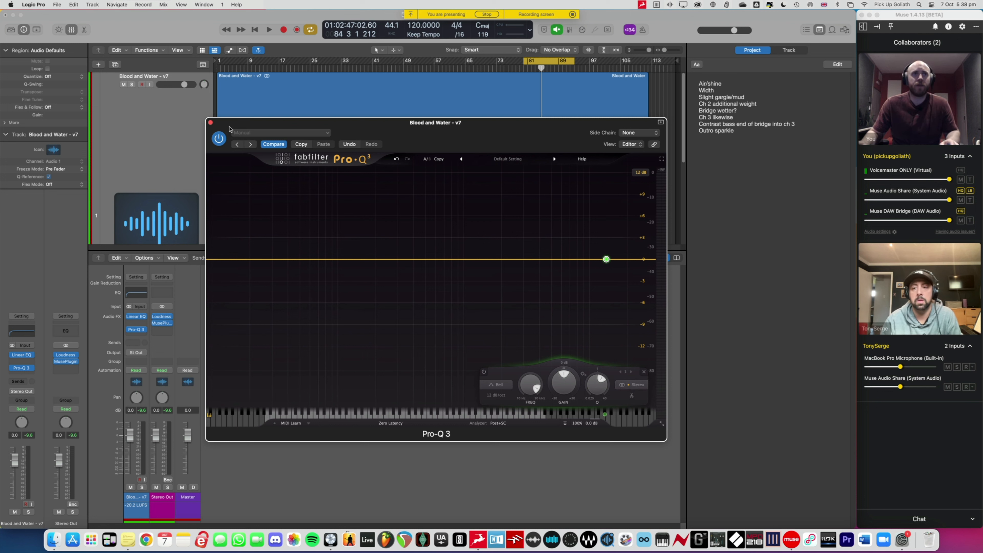
# Bypass Pro-Q 3 and insert a stereo Gullfoss Master between the Linear Phase EQ and Pro-Q 3.
pyautogui.click(219, 137)
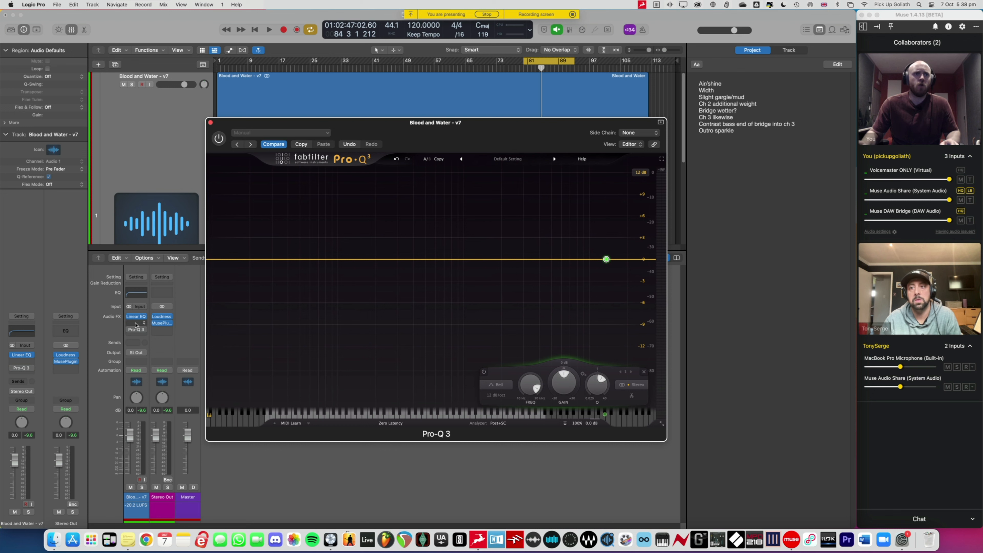
pyautogui.click(138, 323)
pyautogui.scroll(-8, 151, 420)
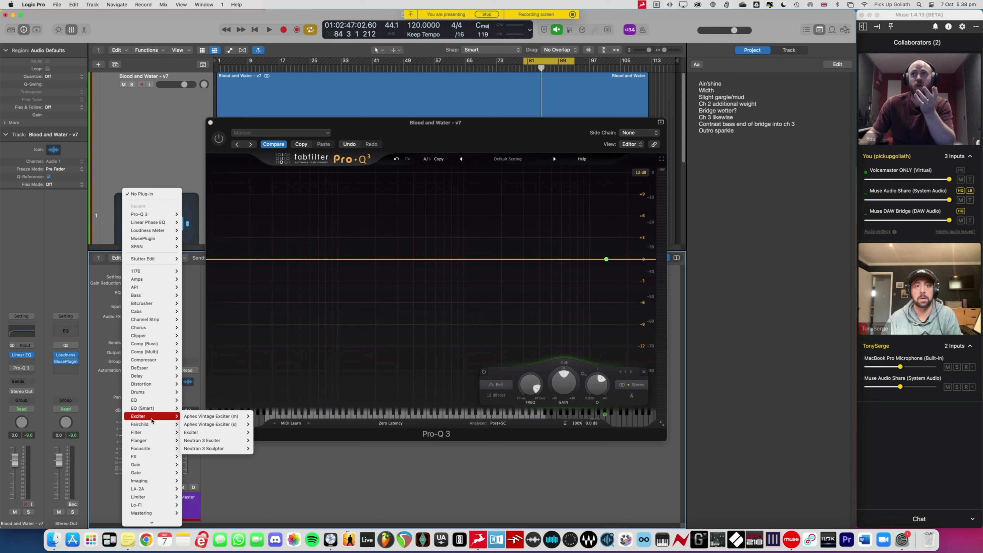
pyautogui.moveTo(160, 409)
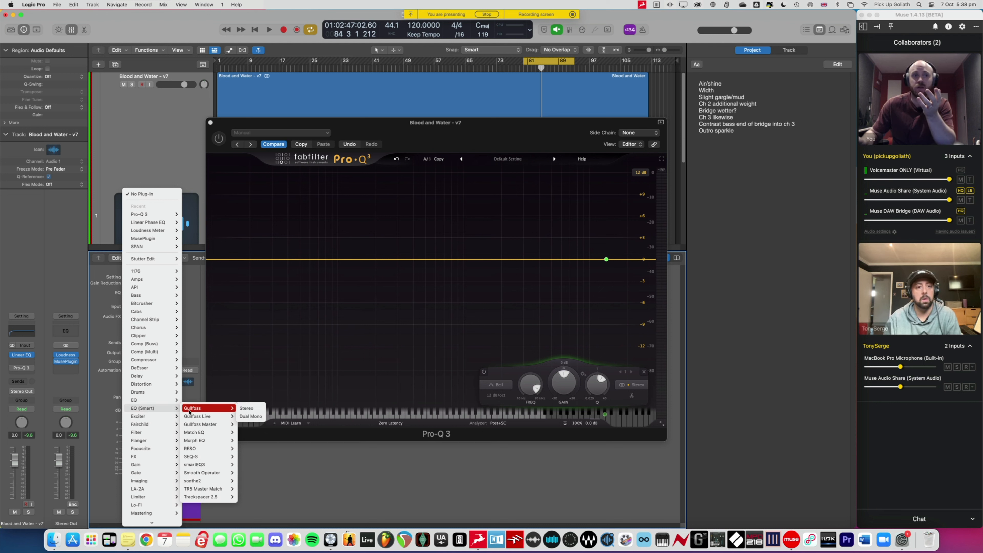
pyautogui.moveTo(210, 423)
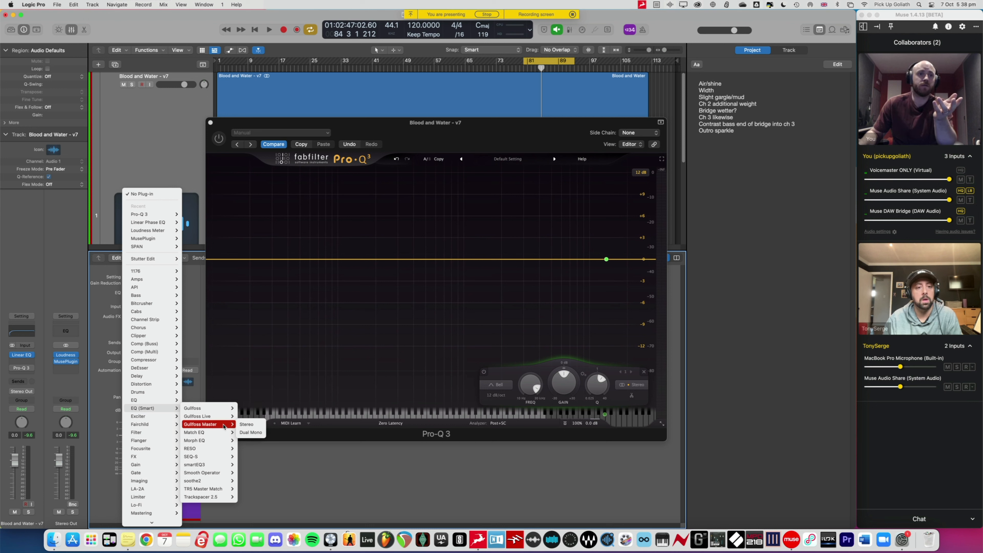
pyautogui.click(244, 425)
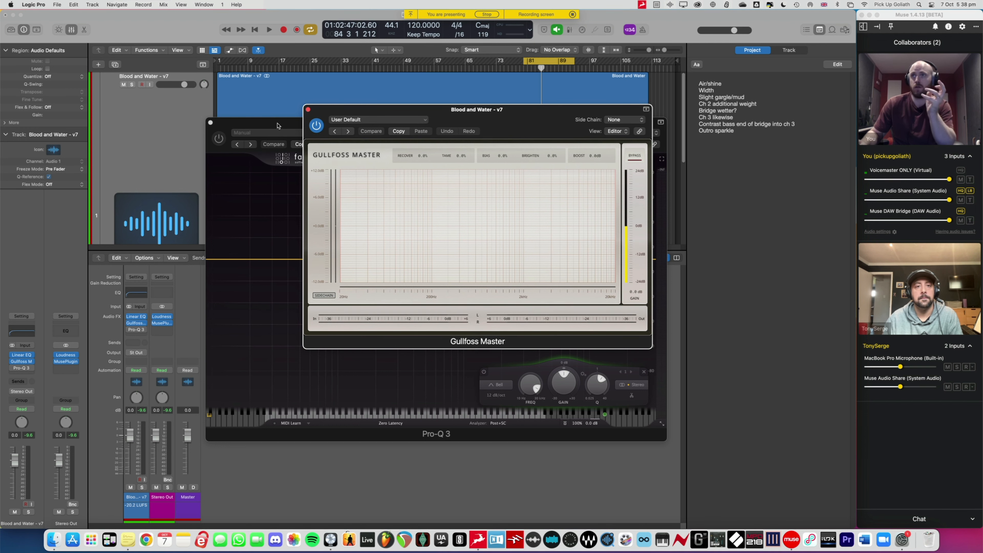
# Close the Pro-Q 3 window and move the Gullfoss Master window clear of the waveform.
pyautogui.click(210, 123)
pyautogui.moveTo(389, 112); pyautogui.dragTo(294, 134)
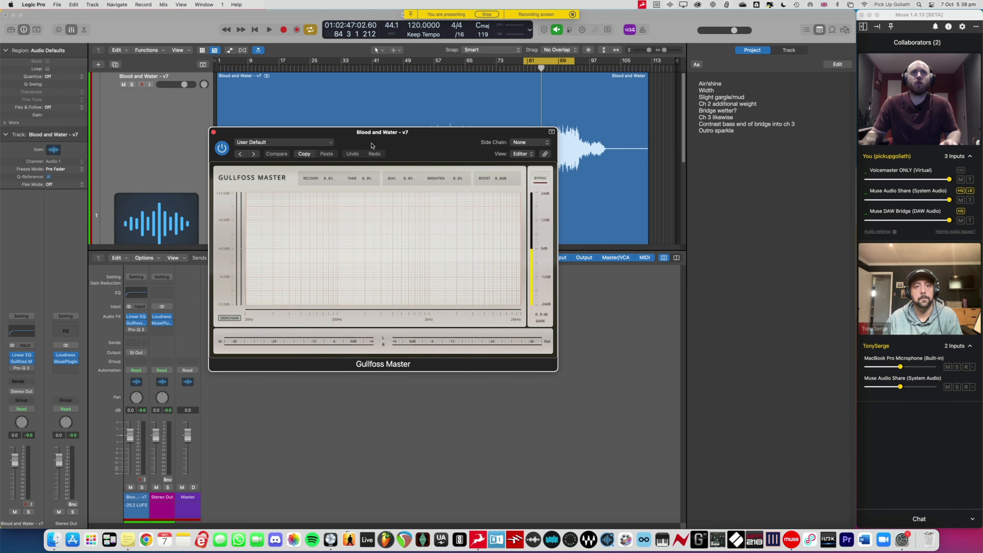
pyautogui.moveTo(372, 143); pyautogui.dragTo(390, 163)
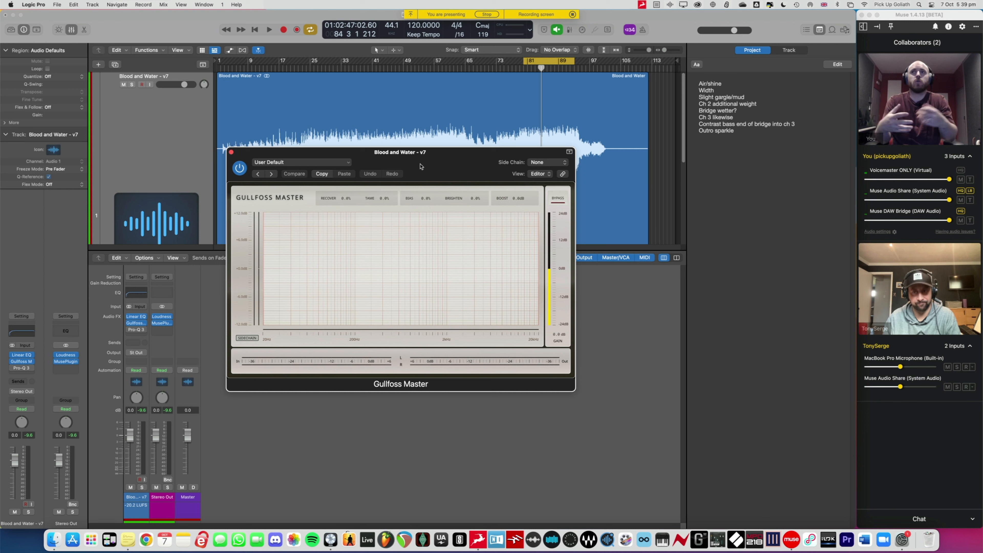
# Play the looped section, try Gullfoss Master's Recover at about 23.6%, and reset it to zero.
pyautogui.press('space')
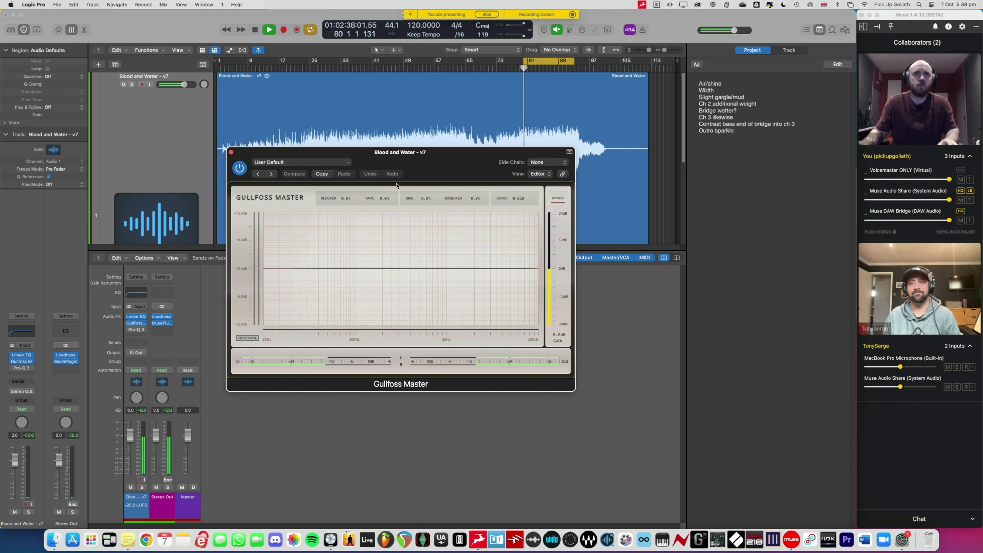
pyautogui.moveTo(341, 199); pyautogui.dragTo(337, 193)
pyautogui.moveTo(347, 198); pyautogui.dragTo(347, 167)
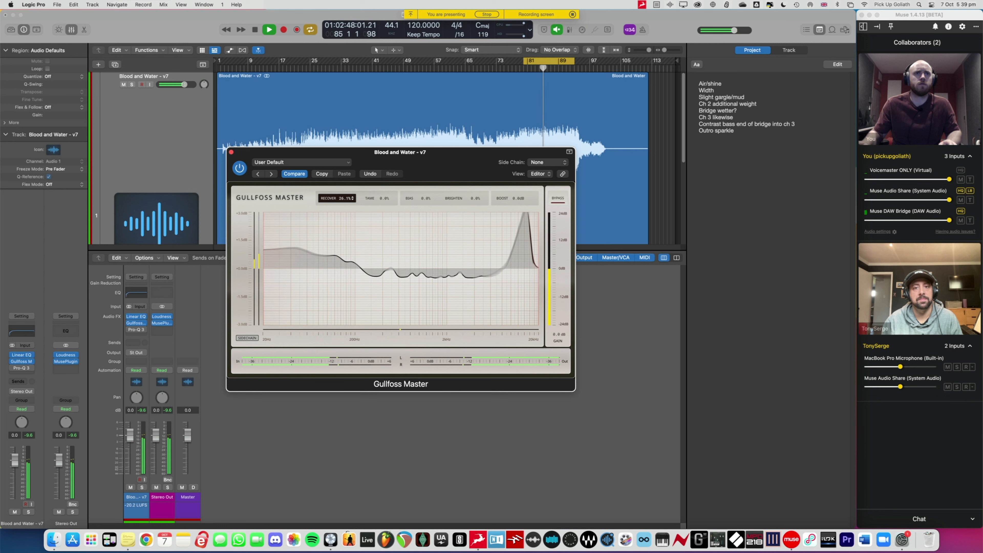
pyautogui.moveTo(346, 162); pyautogui.dragTo(346, 166)
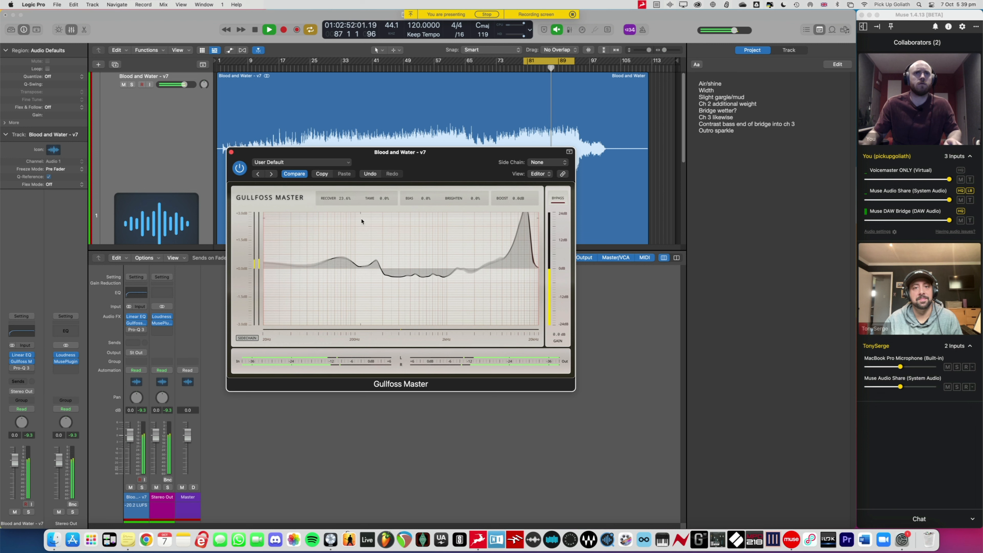
pyautogui.doubleClick(351, 198)
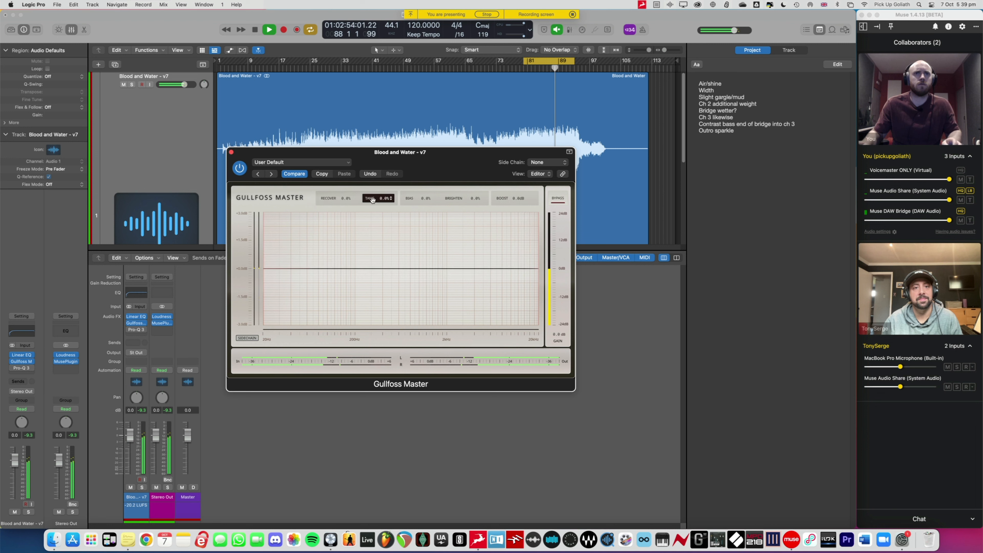
# Set Gullfoss Master's Tame to 32.9% and Recover to about 23.6%, and pull the upper frequency limit down to exclude the extreme highs.
pyautogui.moveTo(379, 199); pyautogui.dragTo(378, 174)
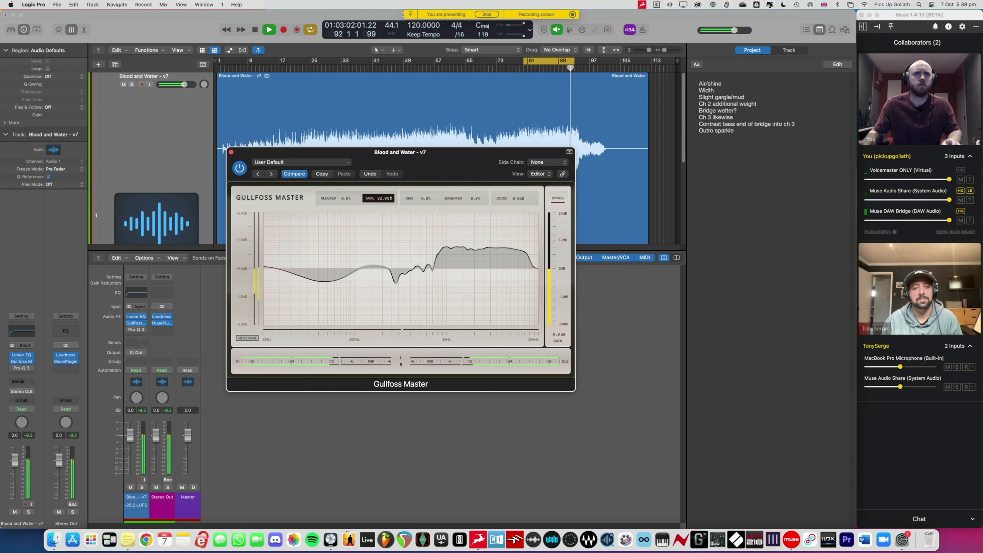
pyautogui.moveTo(336, 193); pyautogui.dragTo(337, 183)
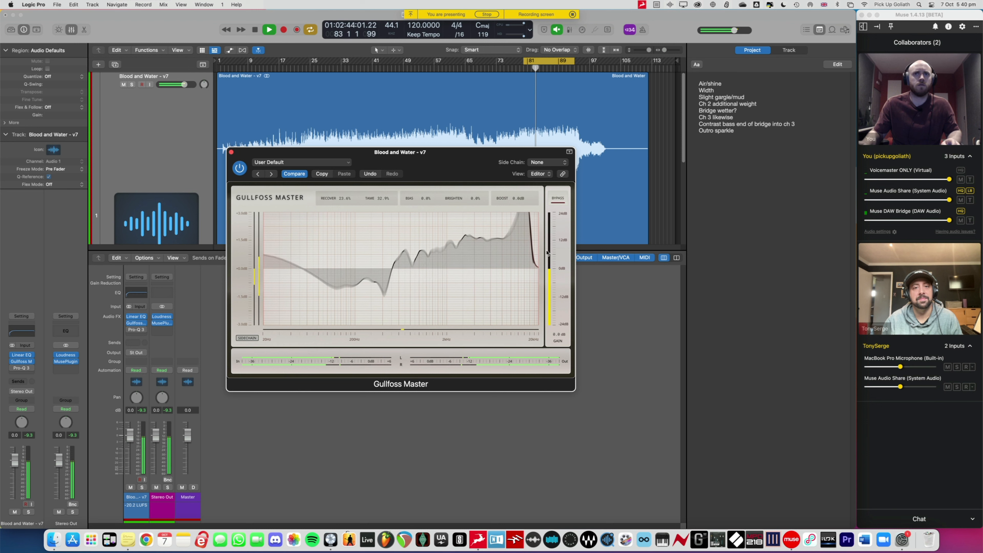
pyautogui.moveTo(541, 250); pyautogui.dragTo(519, 250)
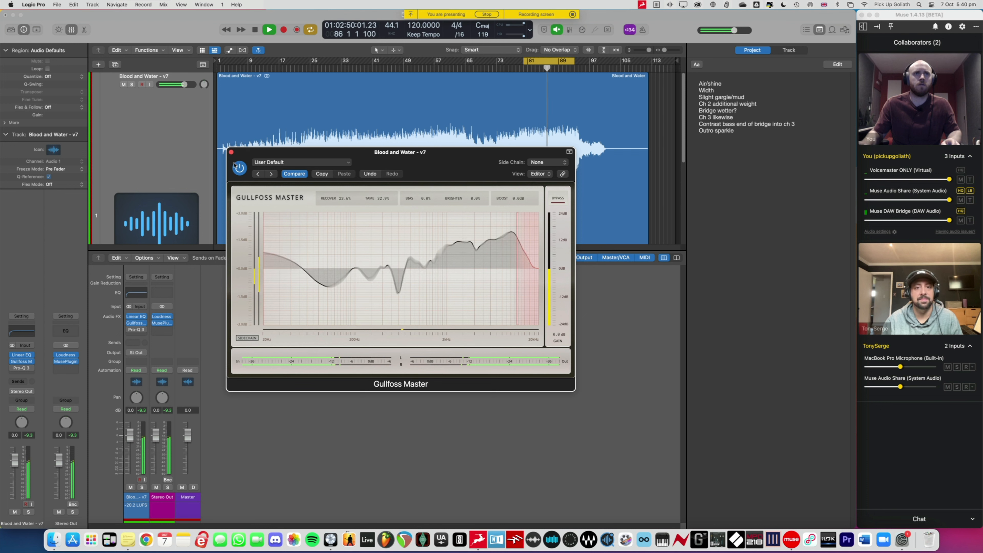
# Compare the looped section with Gullfoss Master bypassed and active, ending with the plug-in switched on and playback stopped.
pyautogui.click(239, 168)
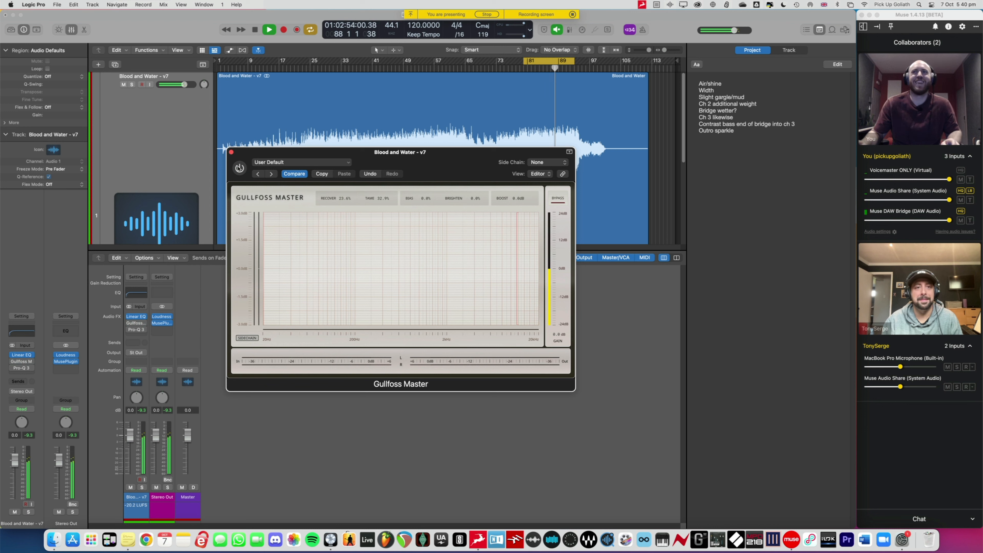
pyautogui.click(239, 167)
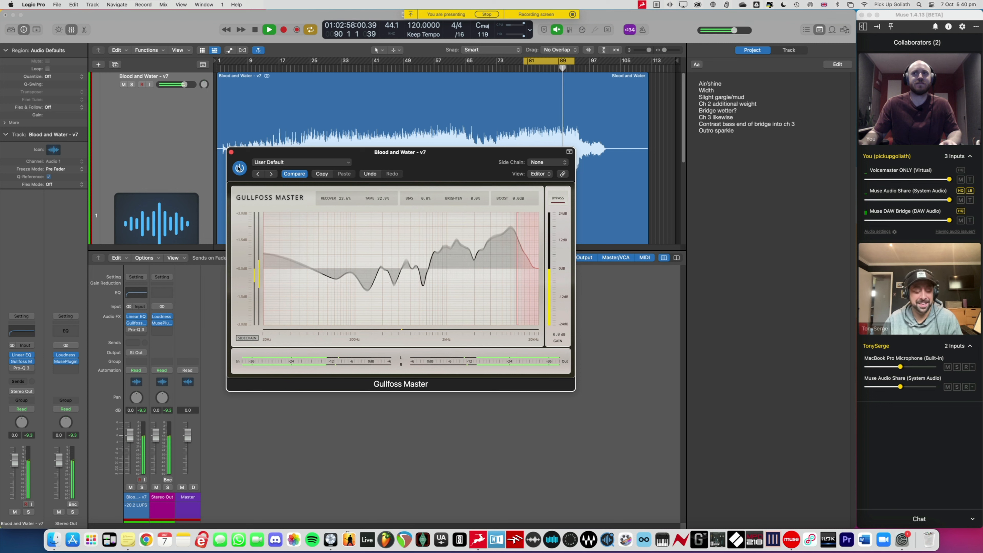
pyautogui.click(239, 167)
pyautogui.press('space')
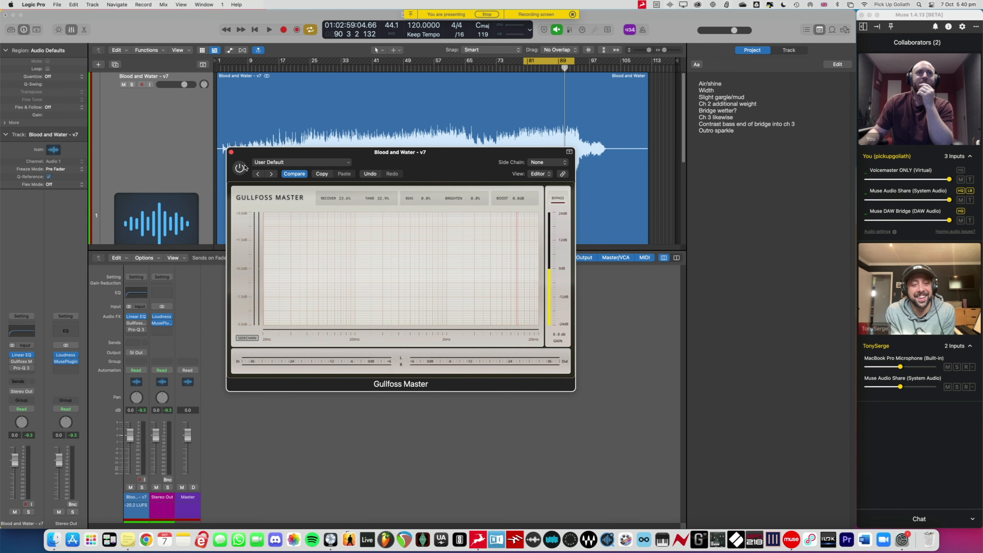
pyautogui.moveTo(247, 157); pyautogui.dragTo(255, 162)
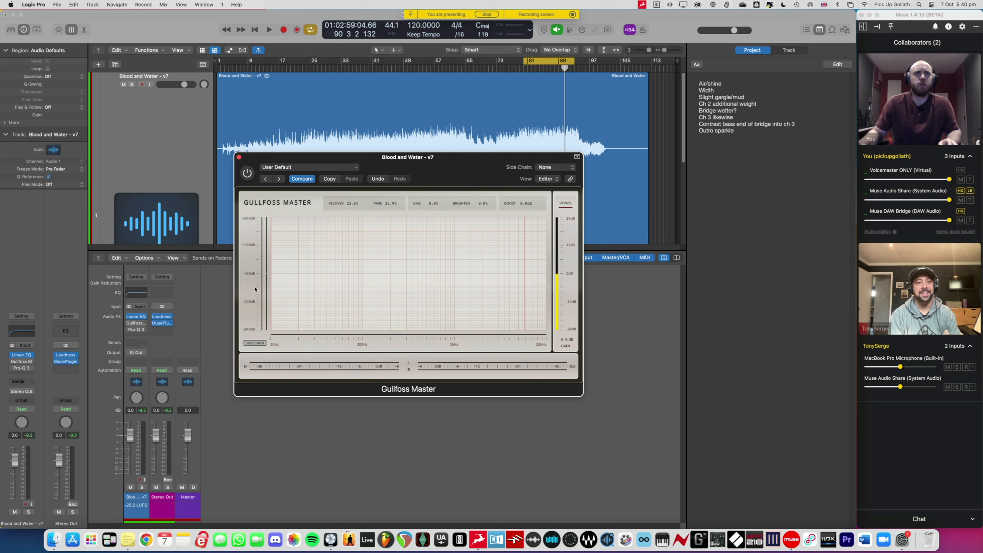
pyautogui.press('space')
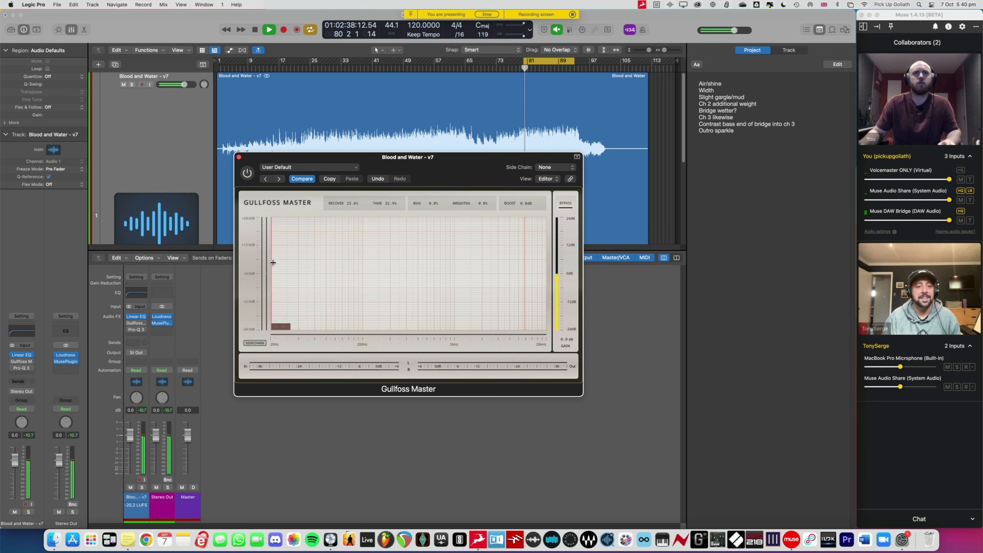
pyautogui.click(248, 174)
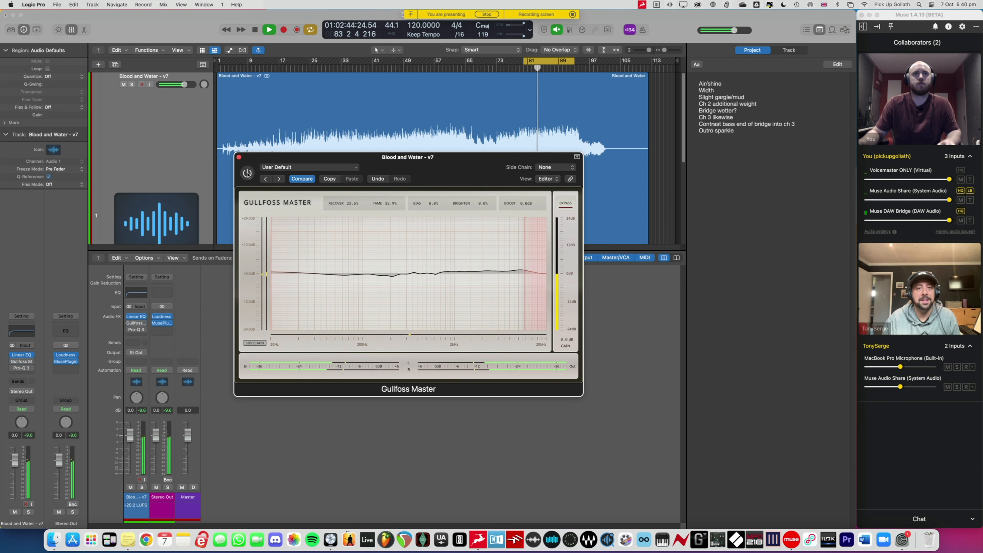
pyautogui.click(248, 173)
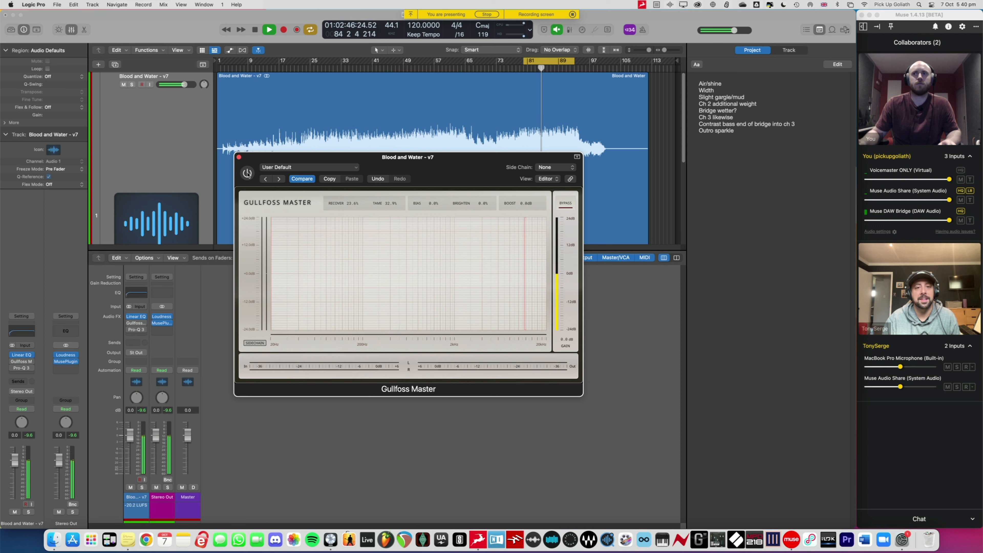
pyautogui.click(248, 173)
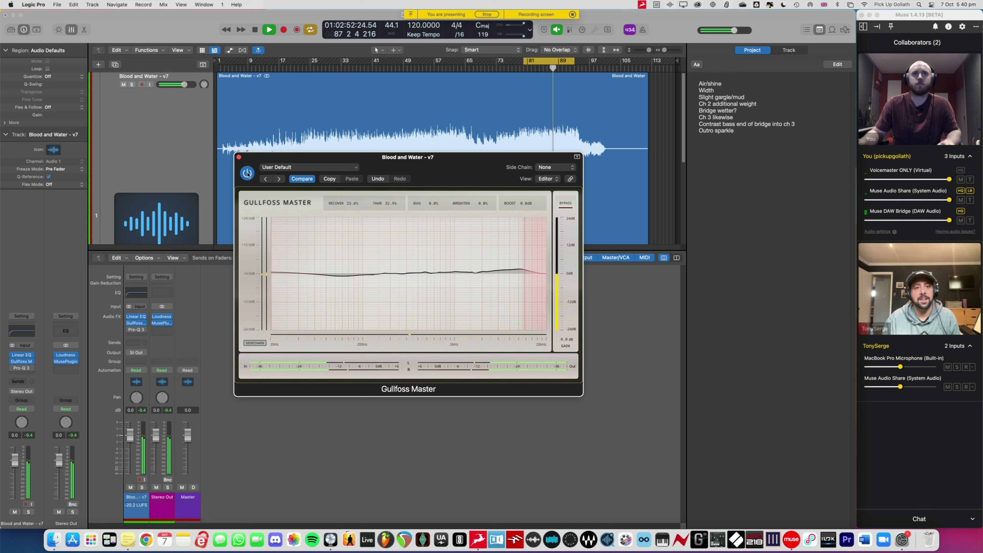
pyautogui.click(248, 173)
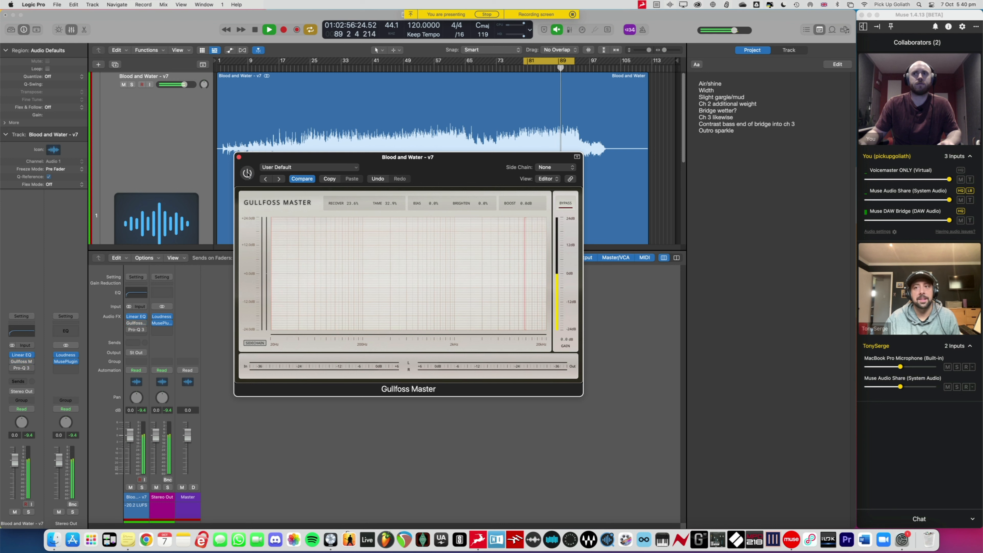
pyautogui.click(248, 173)
pyautogui.press('space')
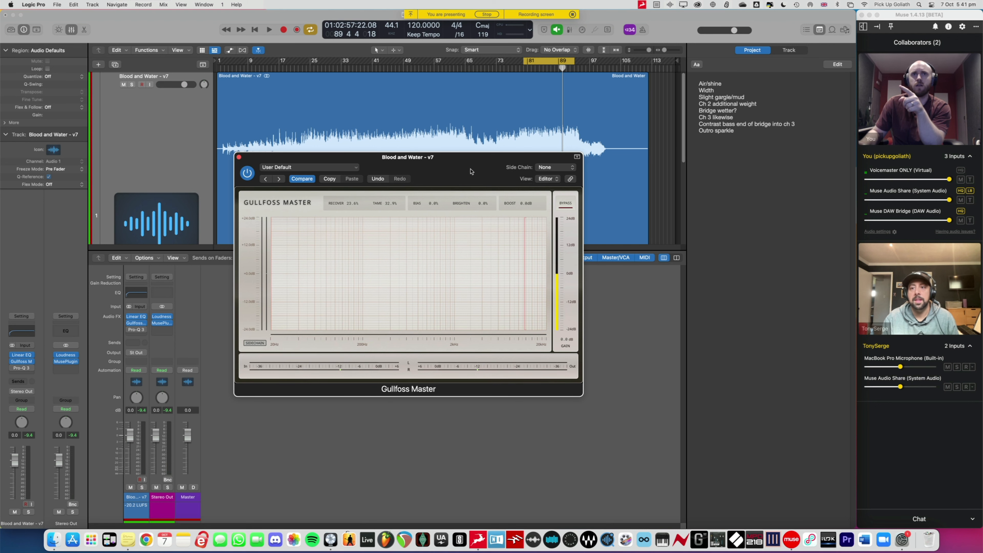
pyautogui.moveTo(469, 167); pyautogui.dragTo(467, 169)
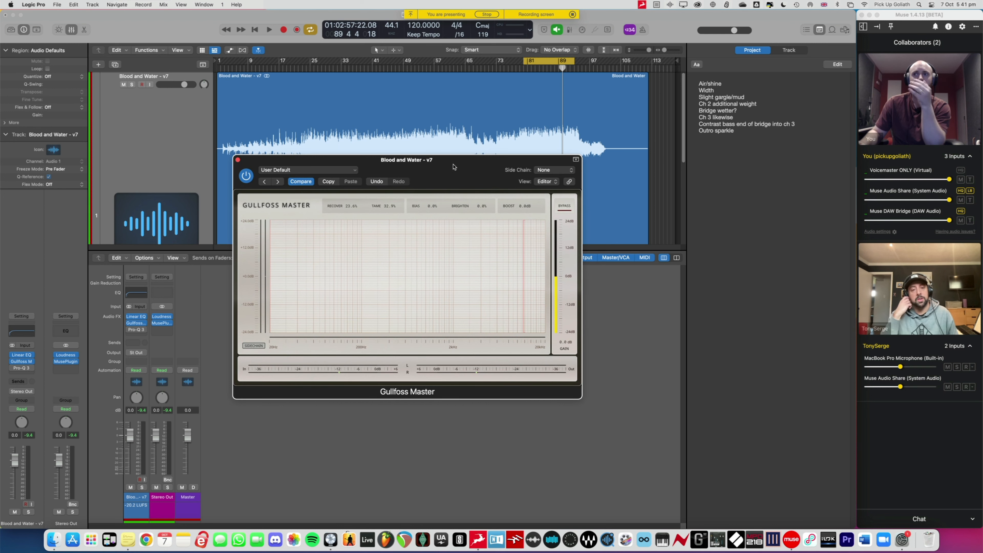
pyautogui.moveTo(452, 166); pyautogui.dragTo(449, 172)
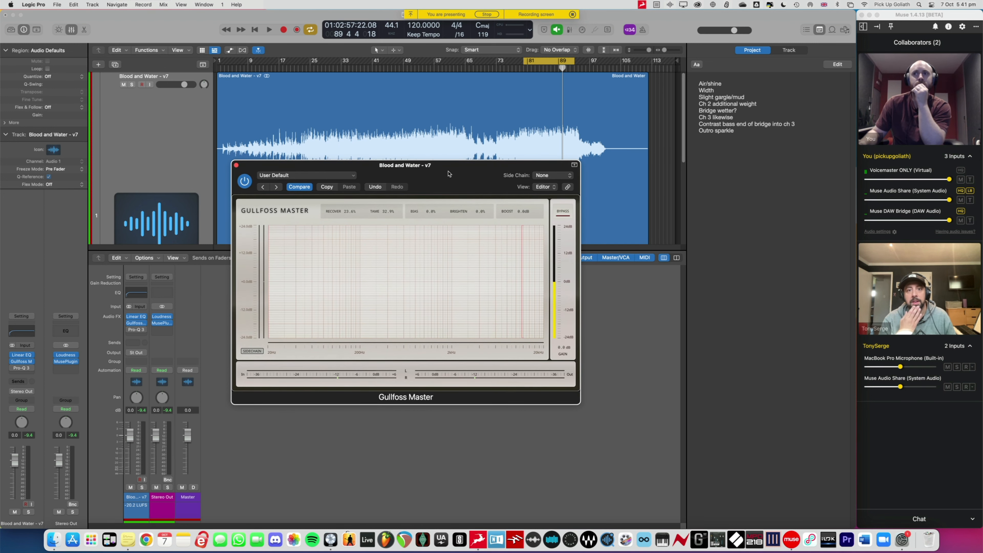
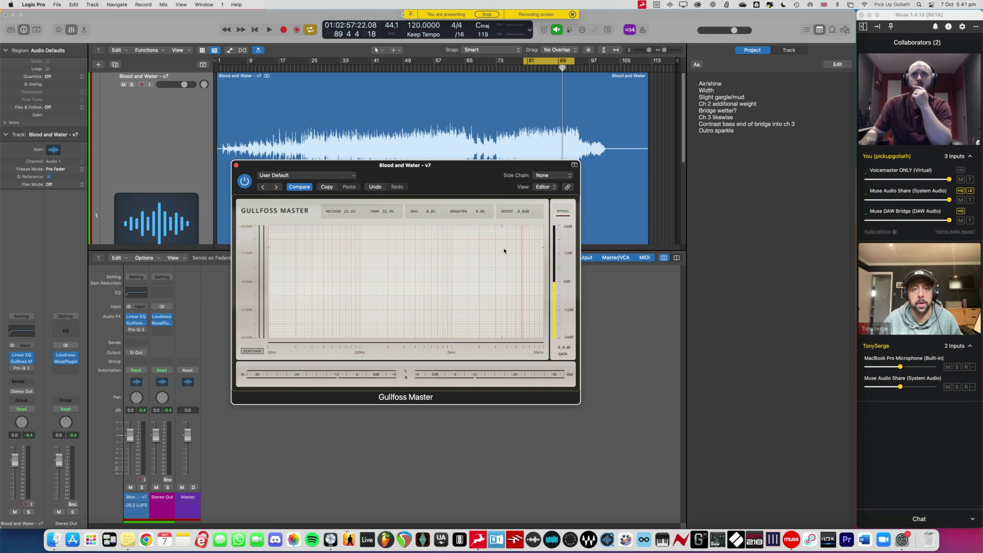
pyautogui.moveTo(457, 174); pyautogui.dragTo(464, 171)
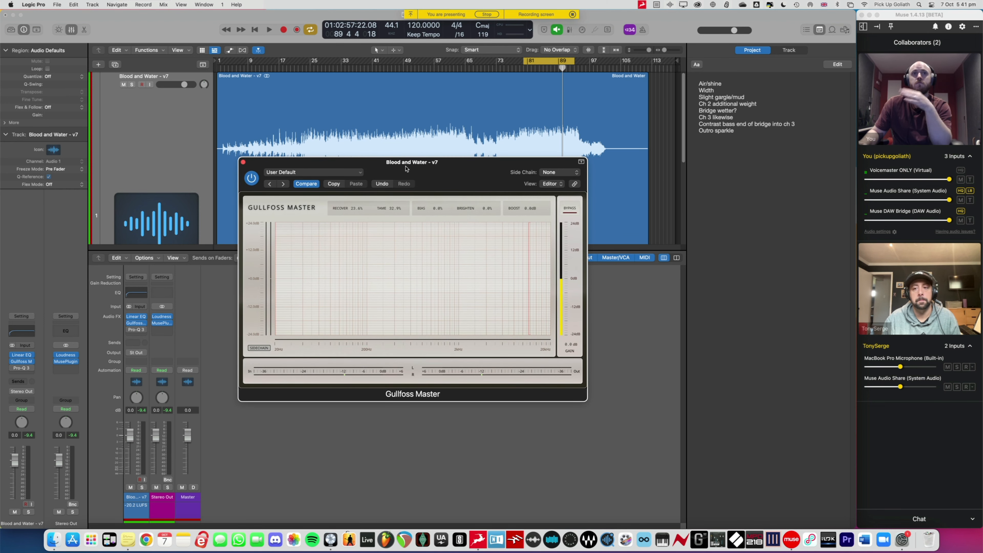
pyautogui.moveTo(389, 168); pyautogui.dragTo(389, 167)
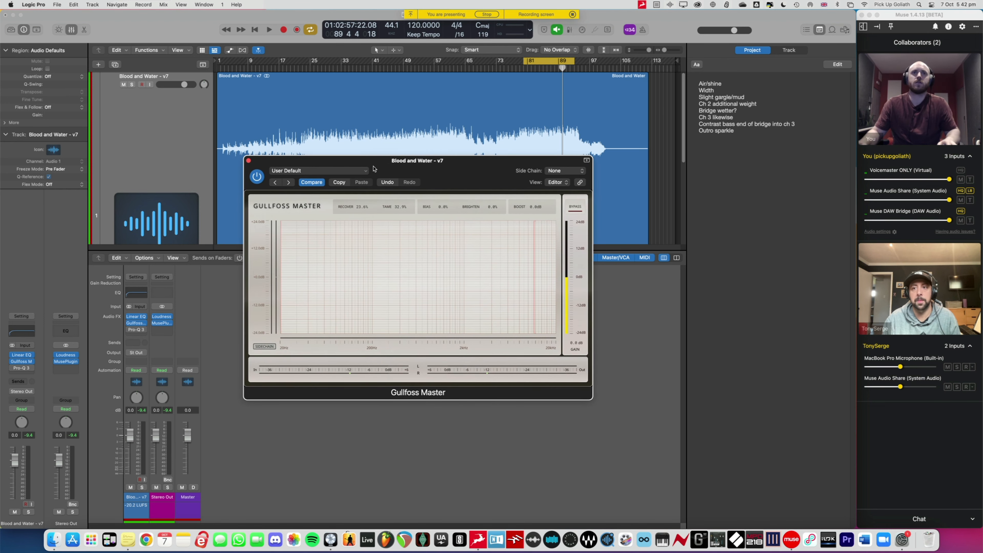
# Close the Gullfoss Master window and open Pro-Q 3, positioning its window clear of the project notes.
pyautogui.click(249, 161)
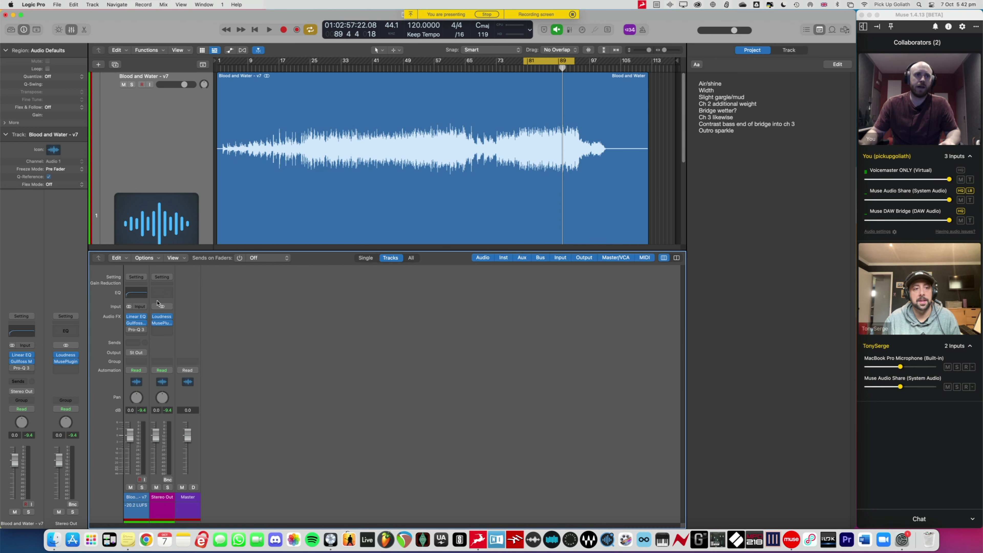
pyautogui.click(136, 329)
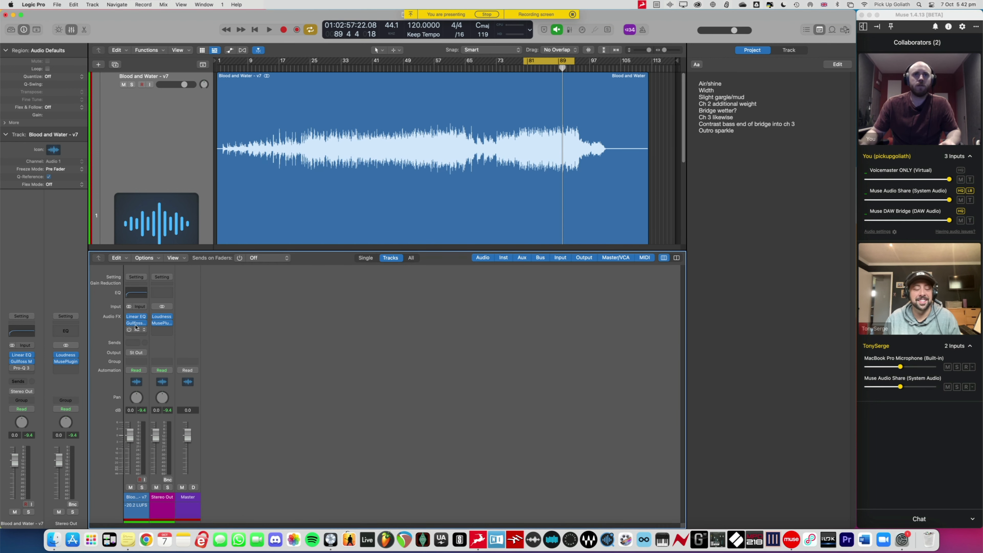
pyautogui.moveTo(434, 135); pyautogui.dragTo(423, 144)
pyautogui.moveTo(588, 268)
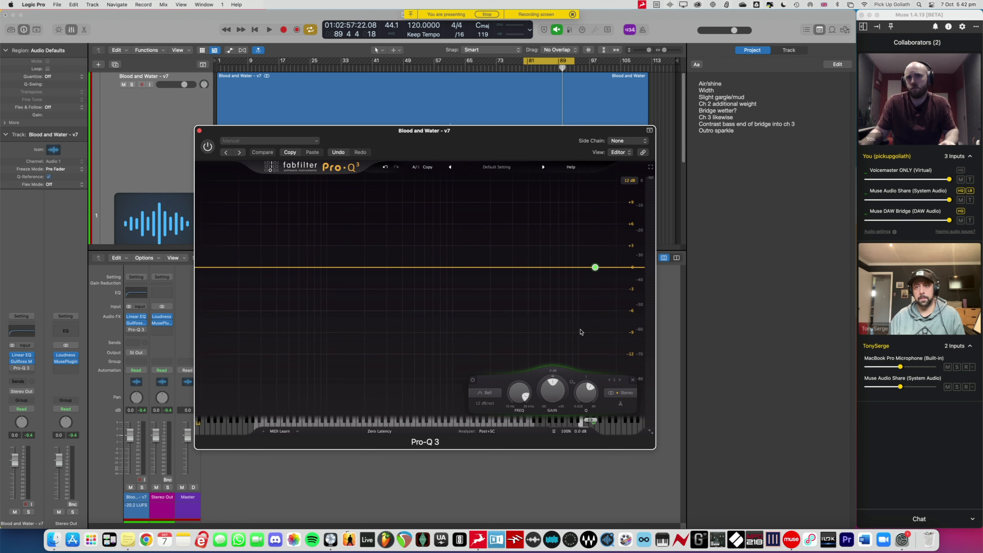
# Play the loop, switch Pro-Q 3 on, and sweep its soloed high band down to about 3260 Hz.
pyautogui.press('space')
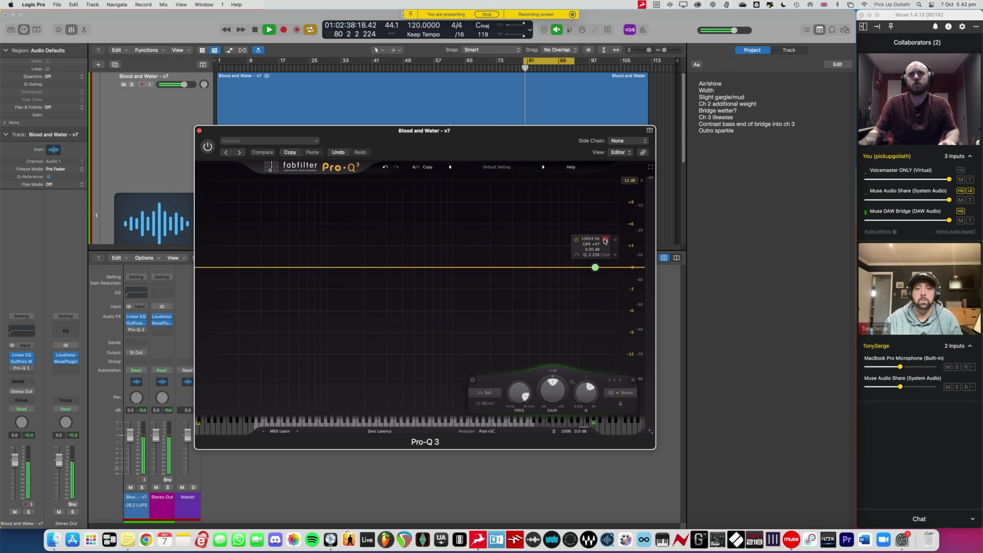
pyautogui.click(606, 240)
pyautogui.moveTo(606, 241); pyautogui.dragTo(607, 241)
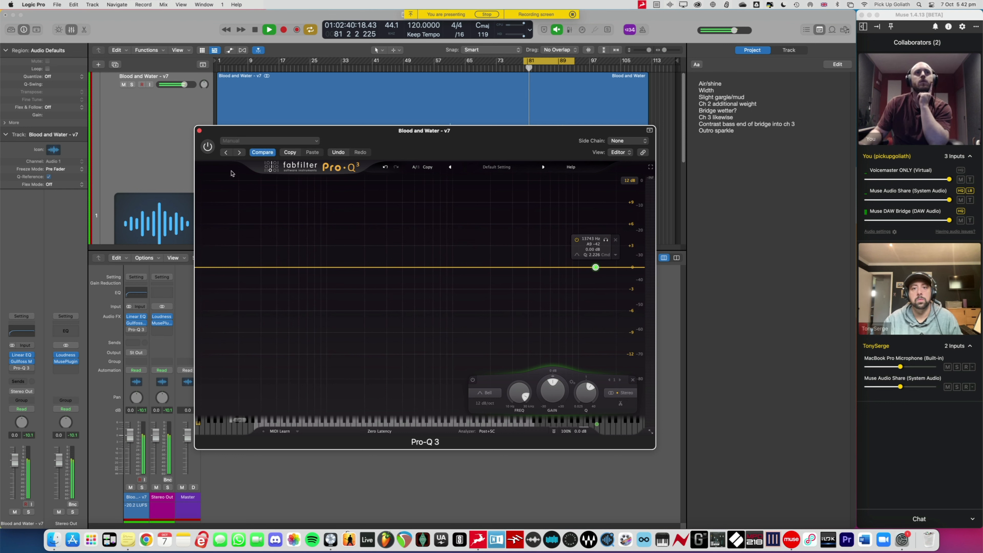
pyautogui.click(207, 147)
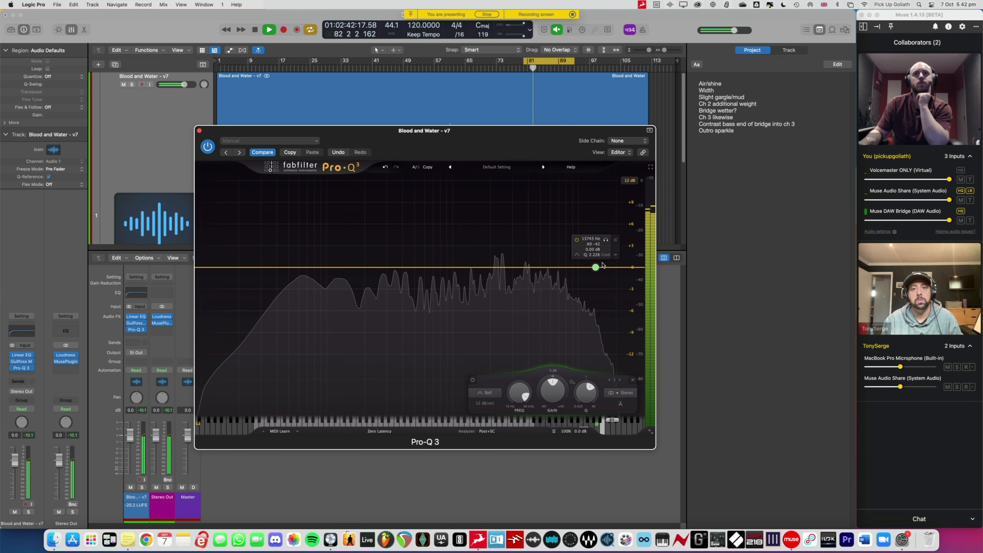
pyautogui.moveTo(606, 242); pyautogui.dragTo(526, 244)
# Add 3900 to the project notes on its own line, separated from the last entry by a blank line.
pyautogui.click(709, 245)
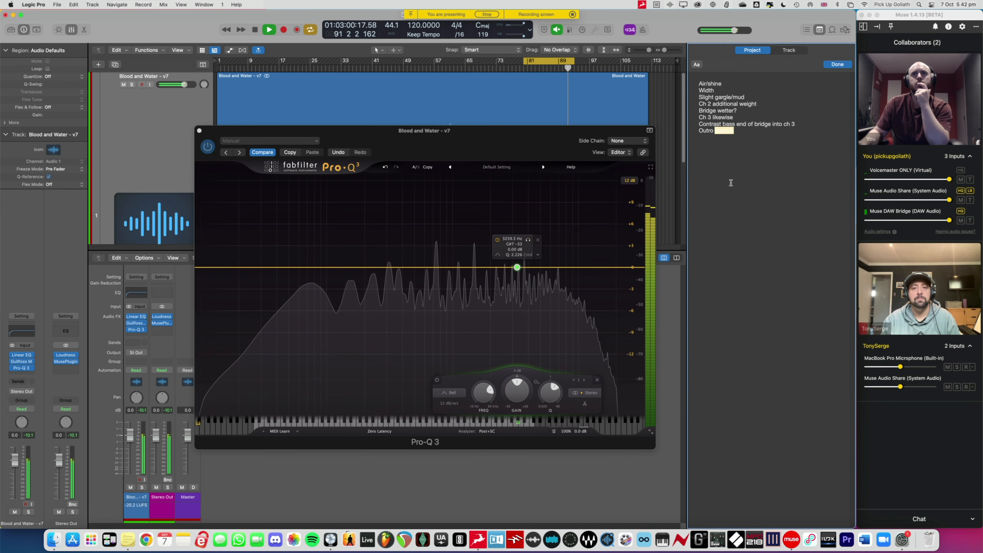
pyautogui.press('Return')
pyautogui.press('Return')
pyautogui.write('3900')
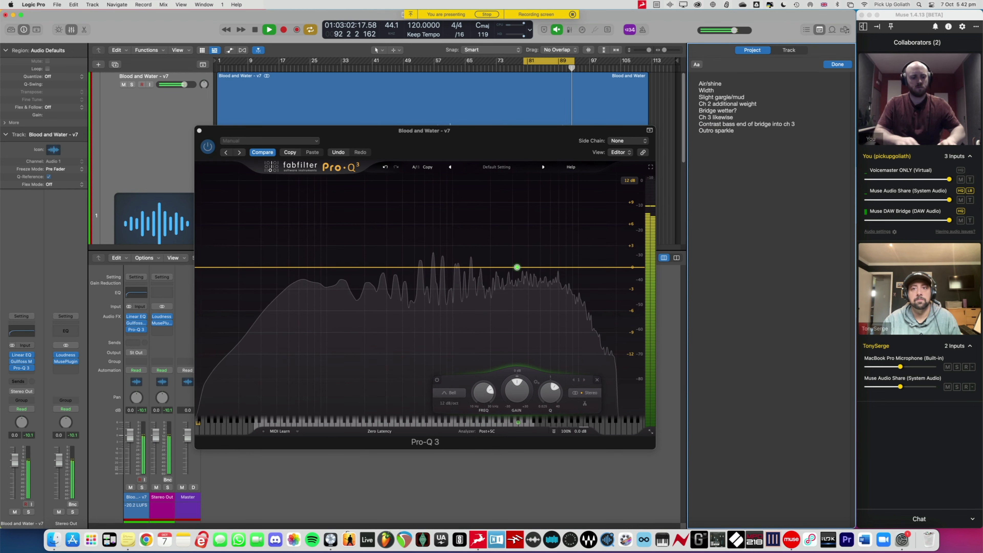
# Solo the Pro-Q 3 band and sweep it over the looped section through about 3800 Hz down to about 2473 Hz.
pyautogui.click(602, 242)
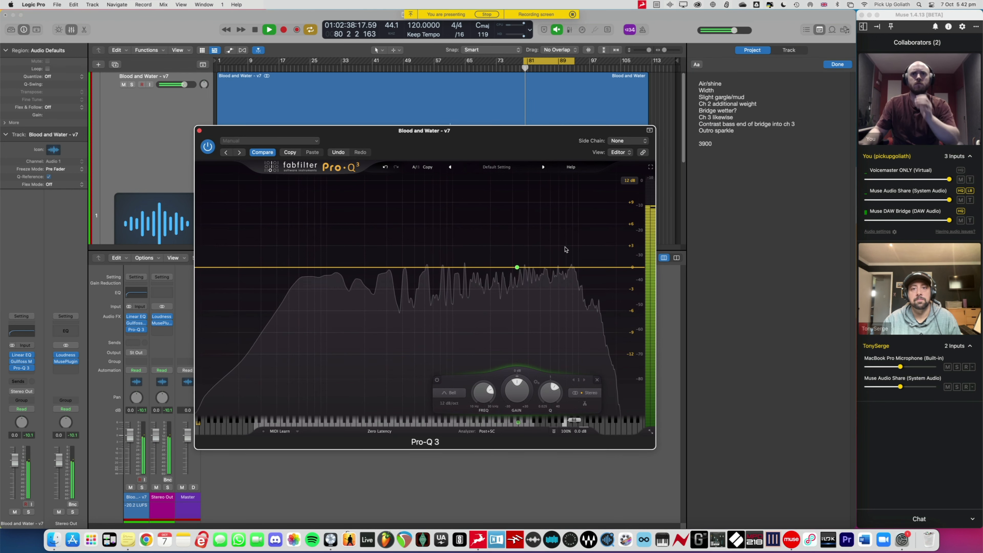
pyautogui.moveTo(518, 267)
pyautogui.moveTo(526, 245); pyautogui.dragTo(538, 244)
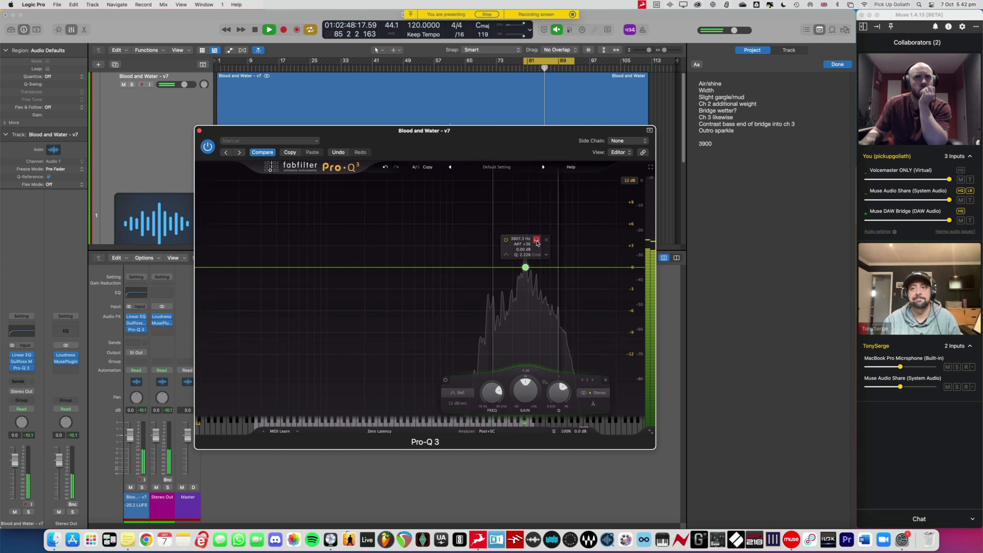
pyautogui.moveTo(535, 242); pyautogui.dragTo(513, 243)
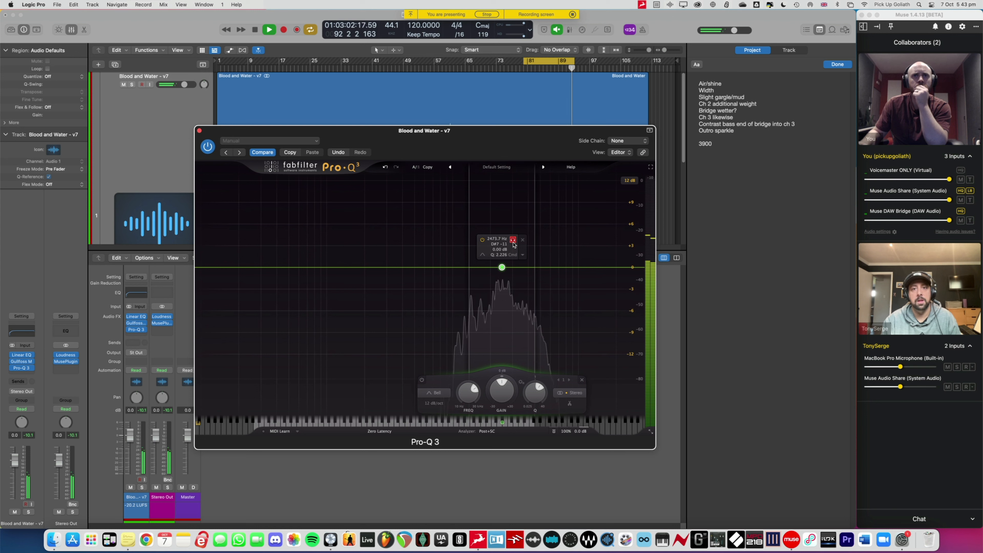
pyautogui.moveTo(513, 244); pyautogui.dragTo(514, 243)
# Add 2473 on a new line below 3900 in the project notes.
pyautogui.doubleClick(705, 144)
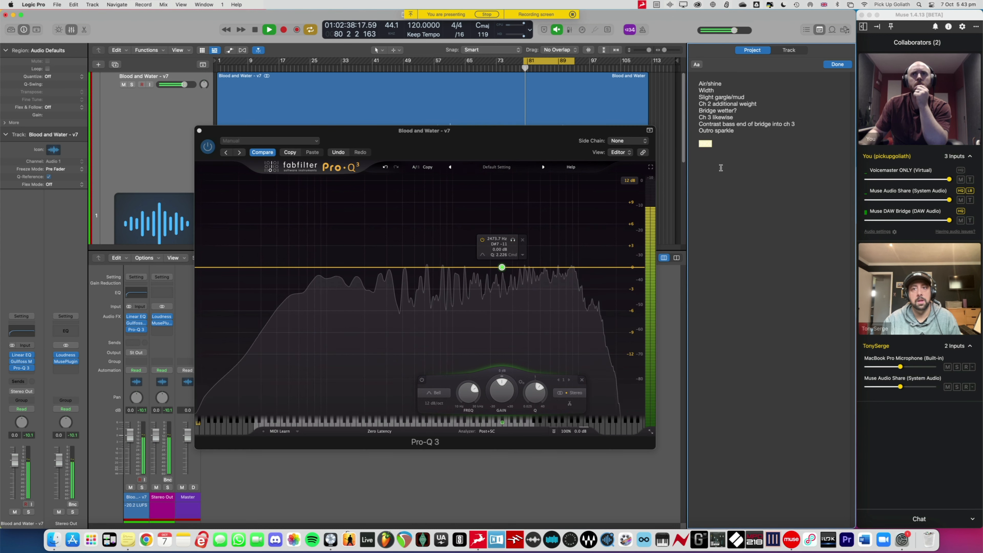
pyautogui.click(736, 158)
pyautogui.press('Return')
pyautogui.write('2473')
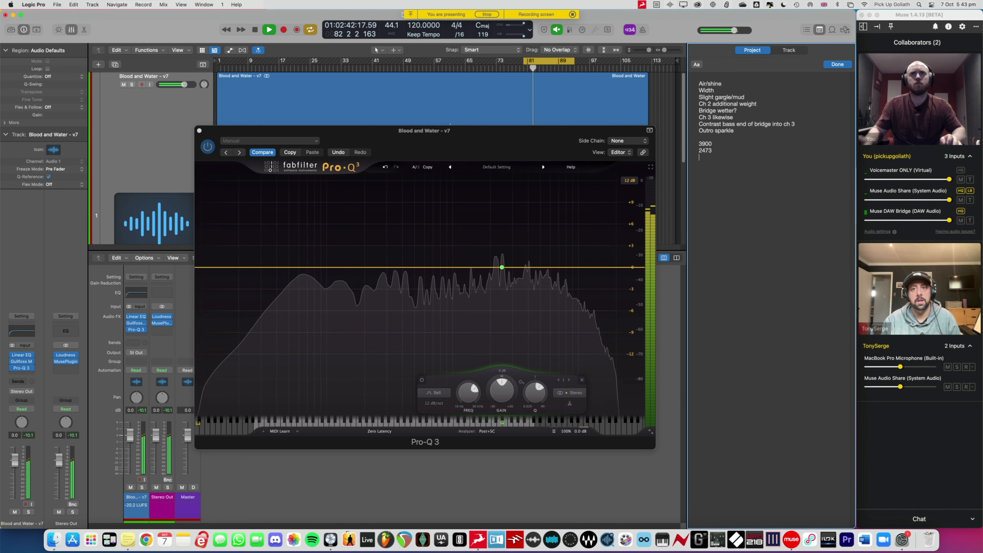
# Sweep the soloed band through the lower frequencies, past about 223 Hz, and back up to about 932 Hz.
pyautogui.moveTo(502, 267)
pyautogui.moveTo(513, 241); pyautogui.dragTo(502, 240)
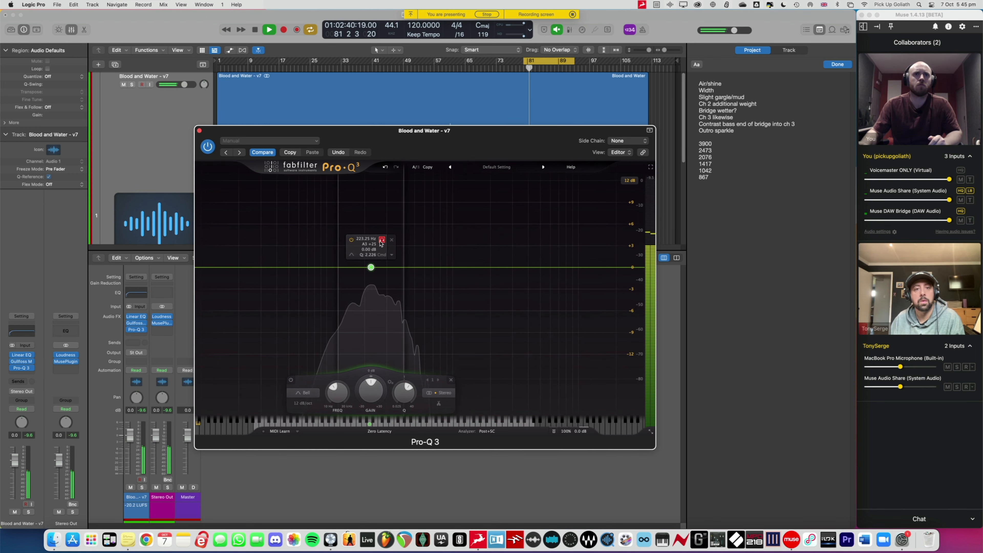
pyautogui.moveTo(378, 243); pyautogui.dragTo(457, 241)
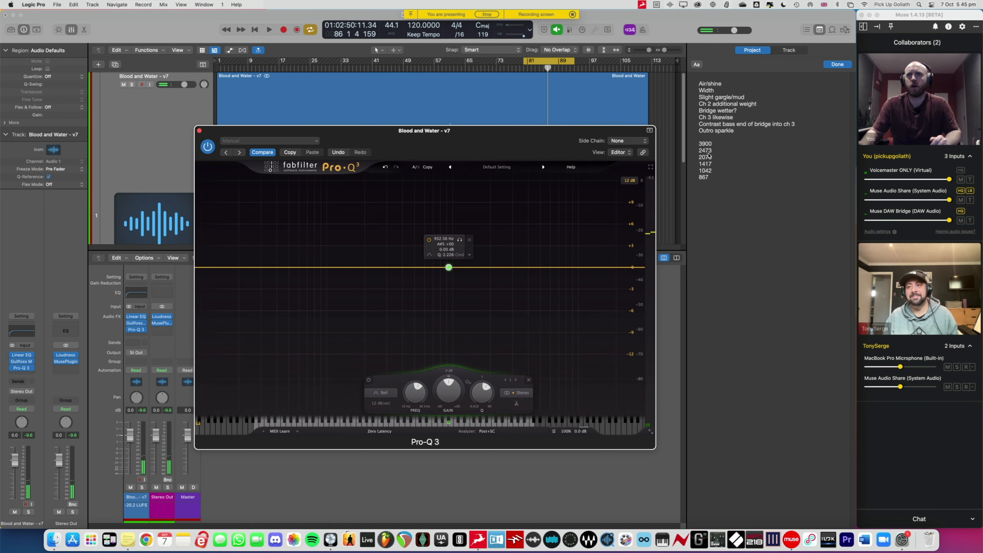
# Set the Pro-Q 3 band's frequency to exactly 3900 Hz, the first value in the notes list.
pyautogui.moveTo(448, 260)
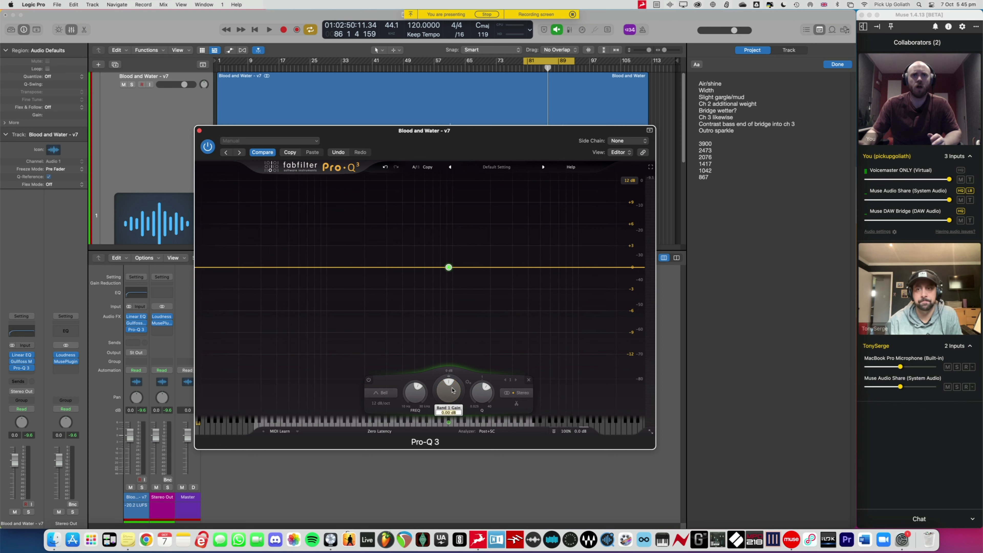
pyautogui.doubleClick(415, 392)
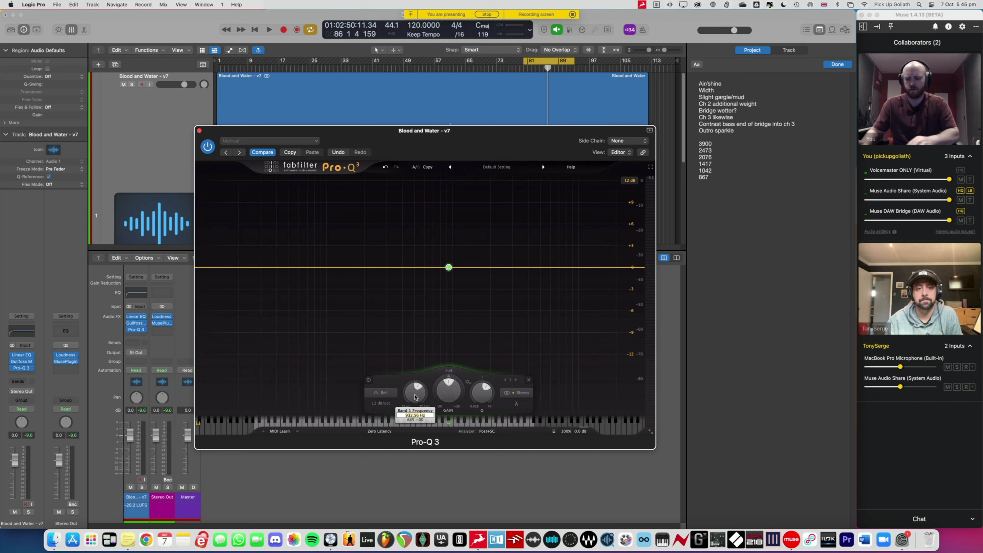
pyautogui.write('3900')
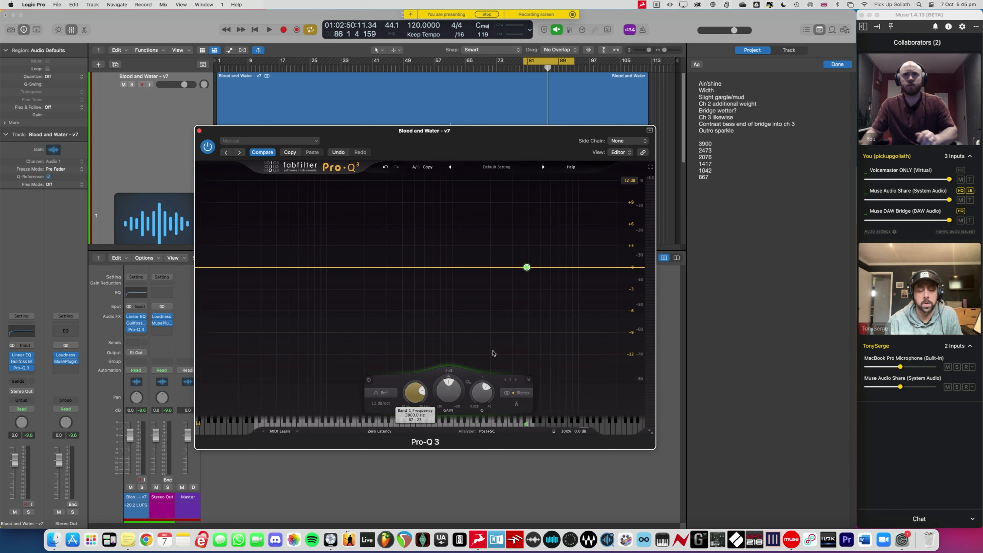
pyautogui.press('Return')
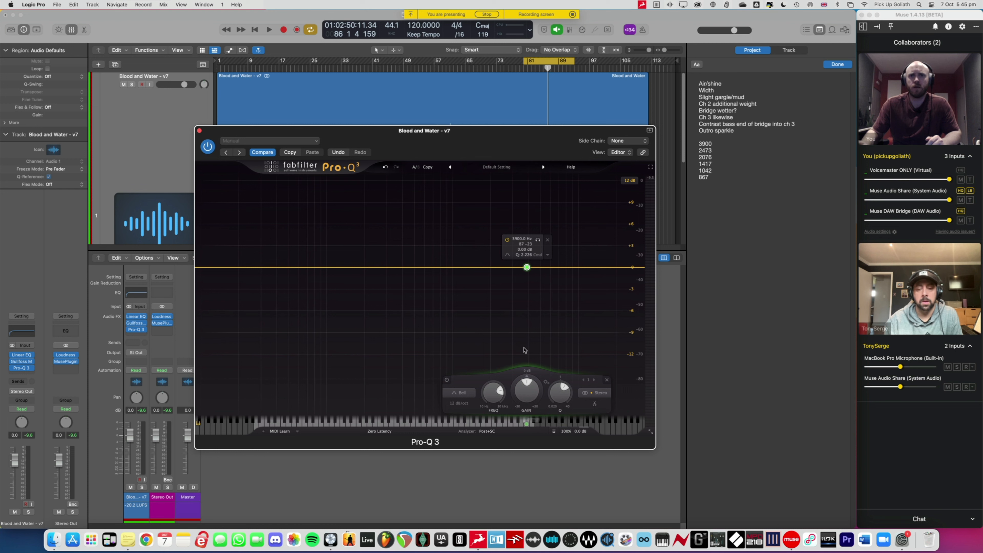
# Set the 3900 Hz band's Q to 1 and its gain to 0 dB, with a slight negative dynamic range.
pyautogui.moveTo(529, 388); pyautogui.dragTo(531, 373)
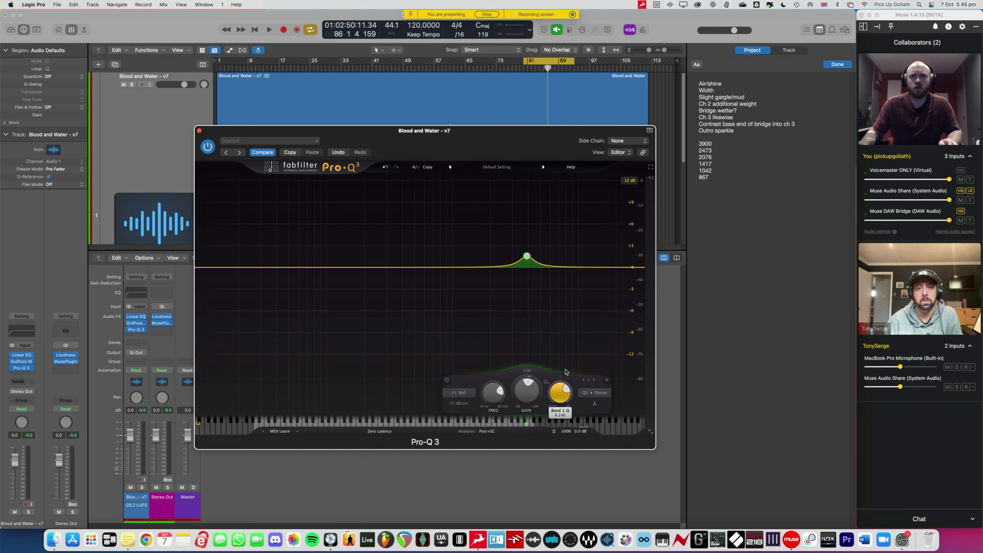
pyautogui.moveTo(568, 365); pyautogui.dragTo(558, 391)
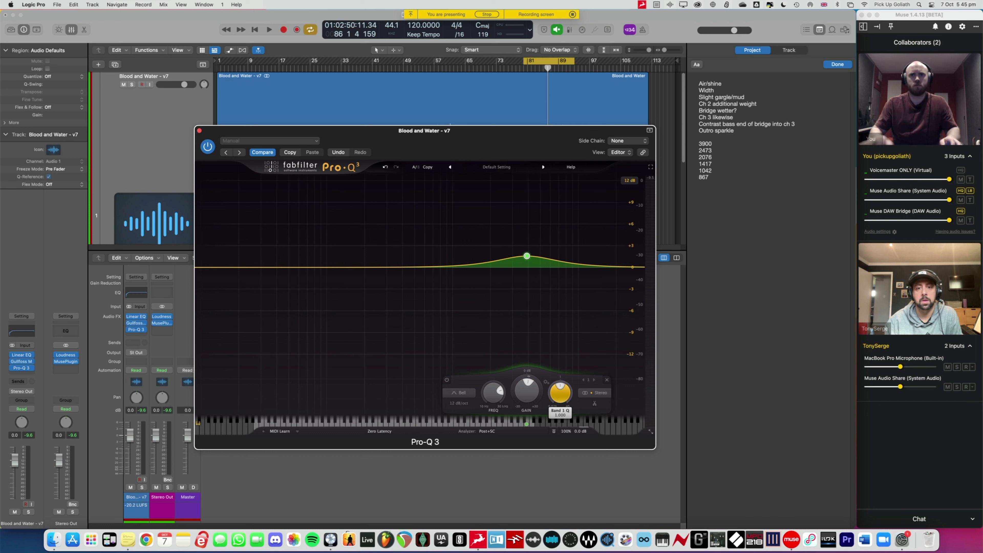
pyautogui.moveTo(529, 393)
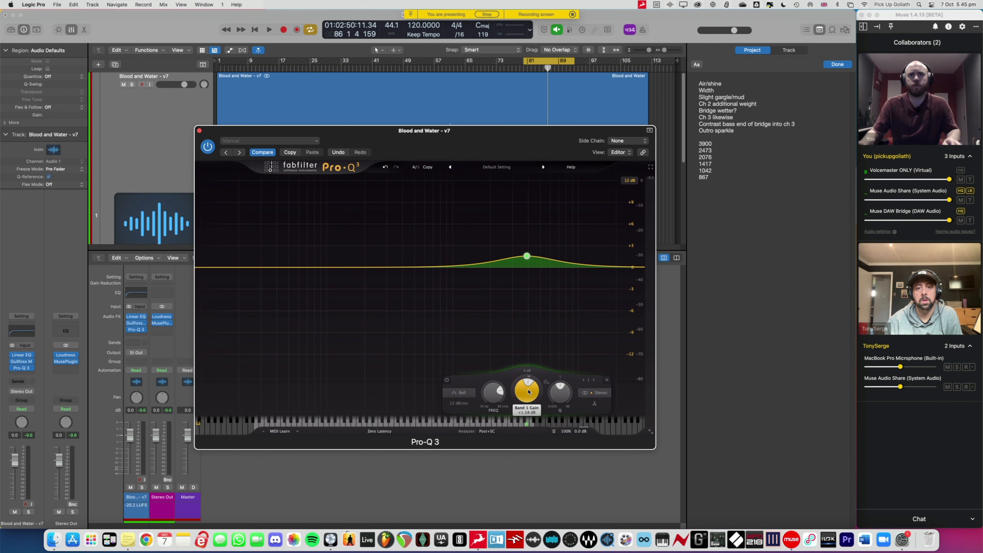
pyautogui.doubleClick(528, 385)
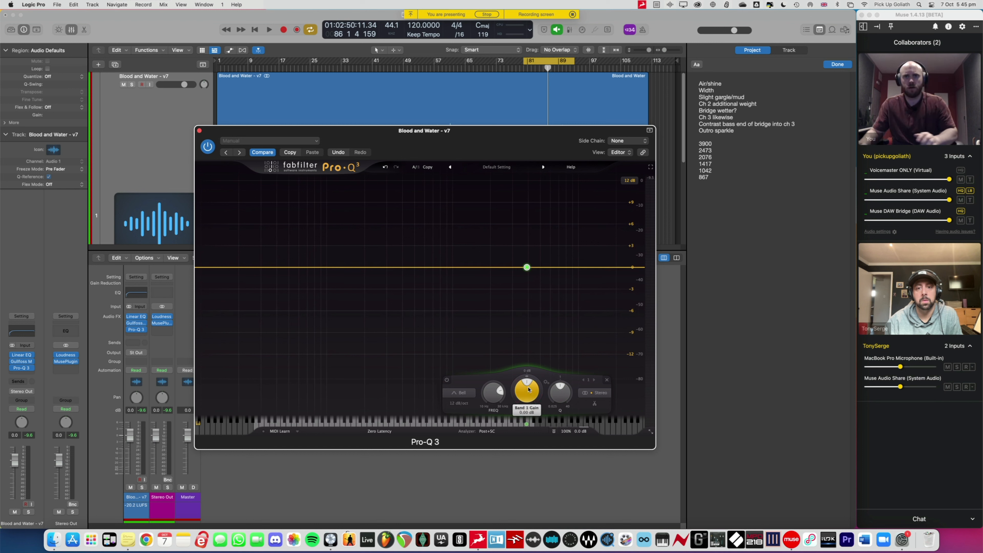
pyautogui.moveTo(527, 376)
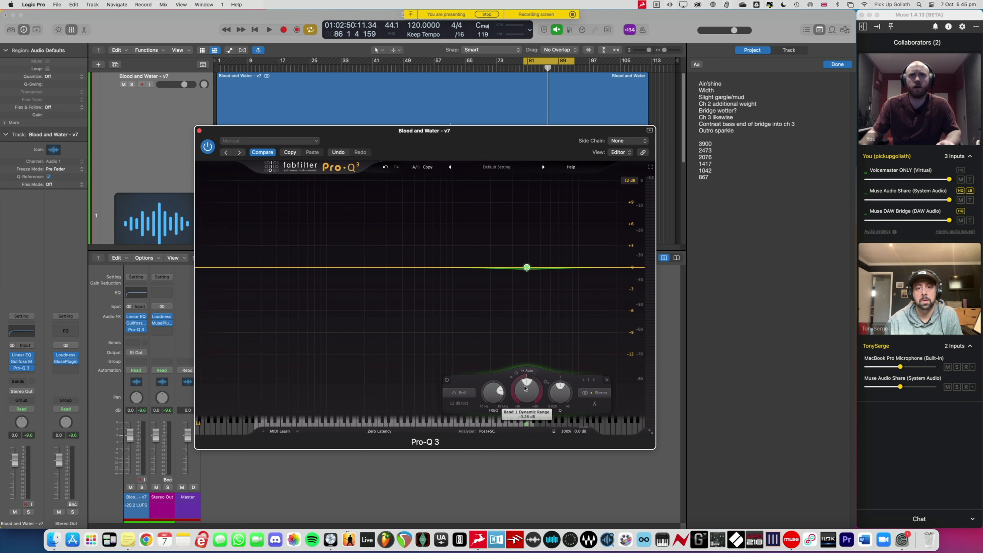
# Audition the 3900 Hz band over the loop, soloed and switched off and on, and narrow its Q before stopping playback.
pyautogui.press('space')
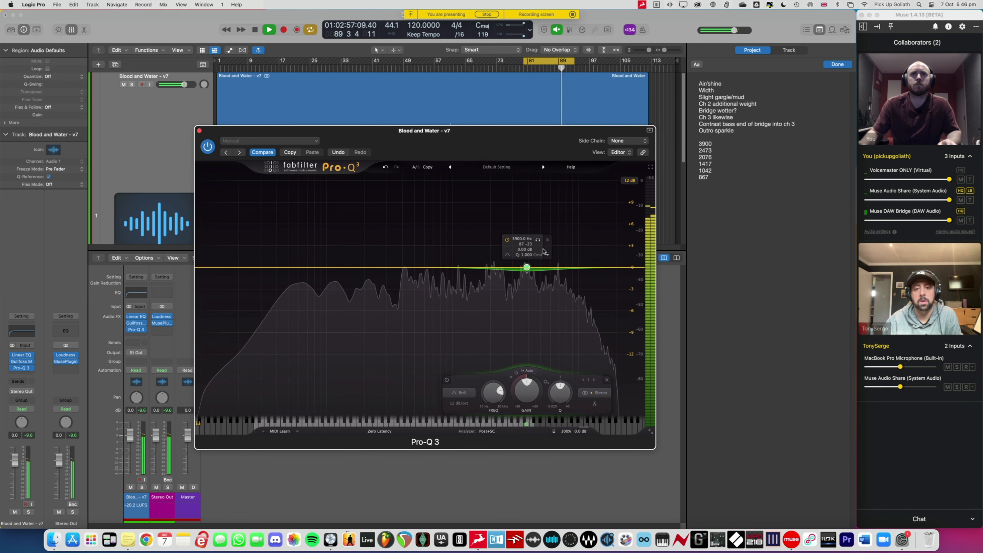
pyautogui.click(541, 242)
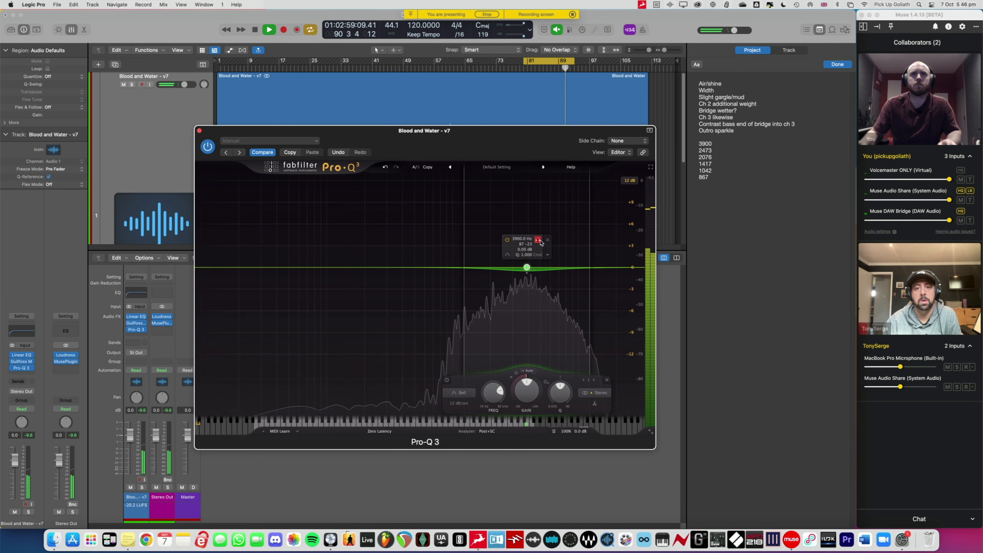
pyautogui.click(541, 242)
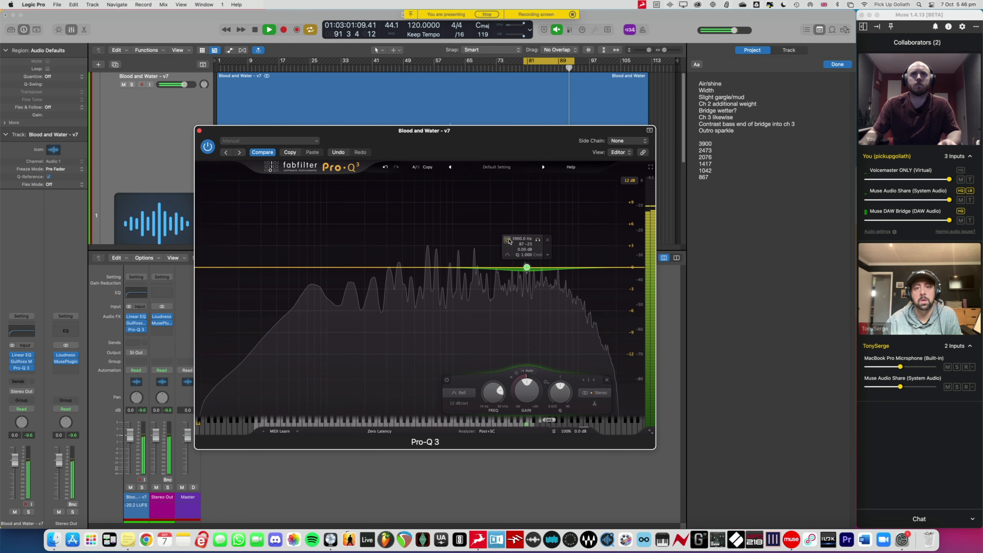
pyautogui.click(508, 239)
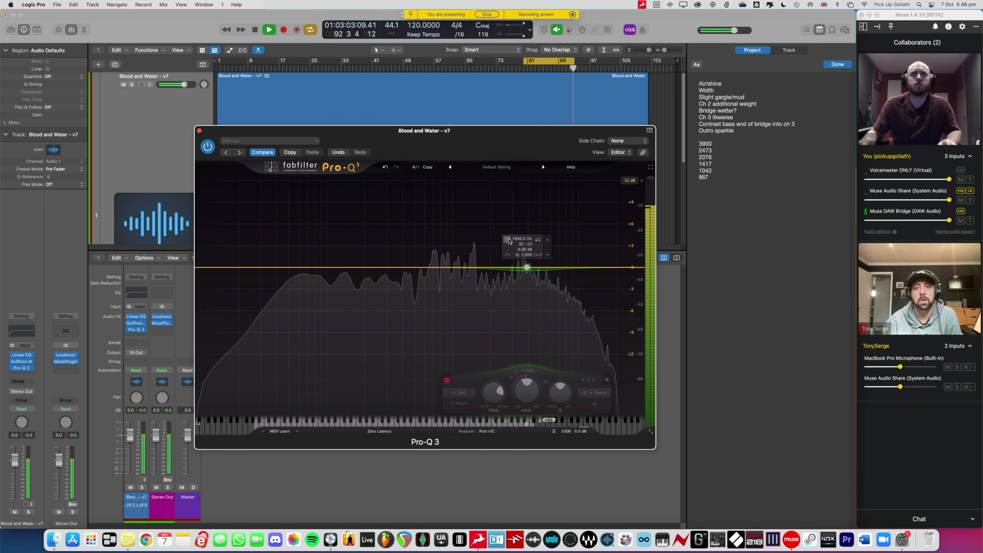
pyautogui.click(508, 239)
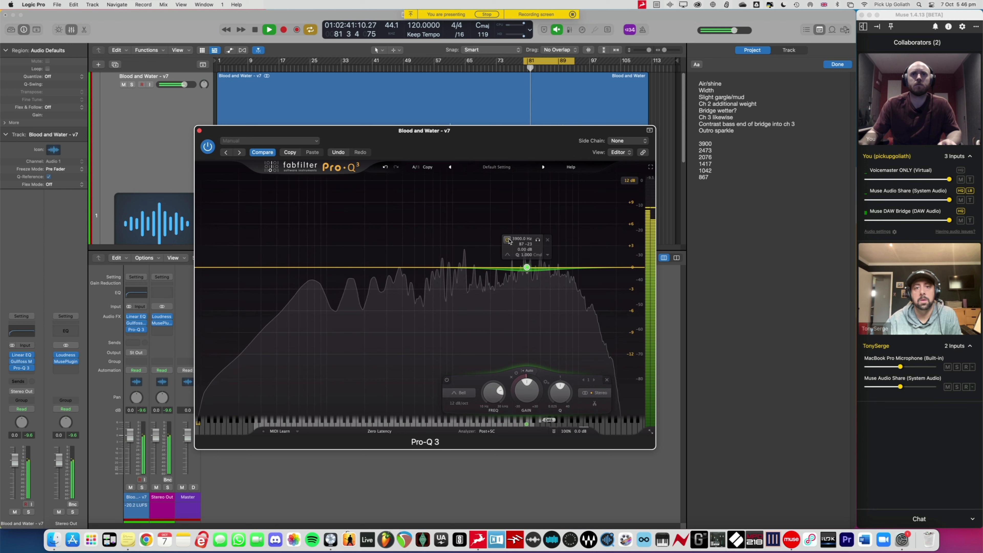
pyautogui.click(508, 239)
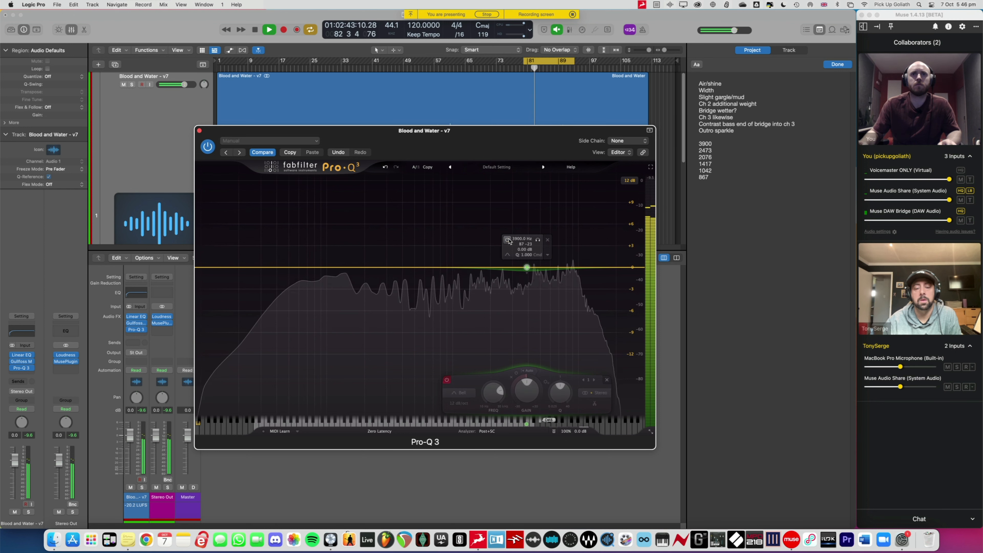
pyautogui.click(508, 240)
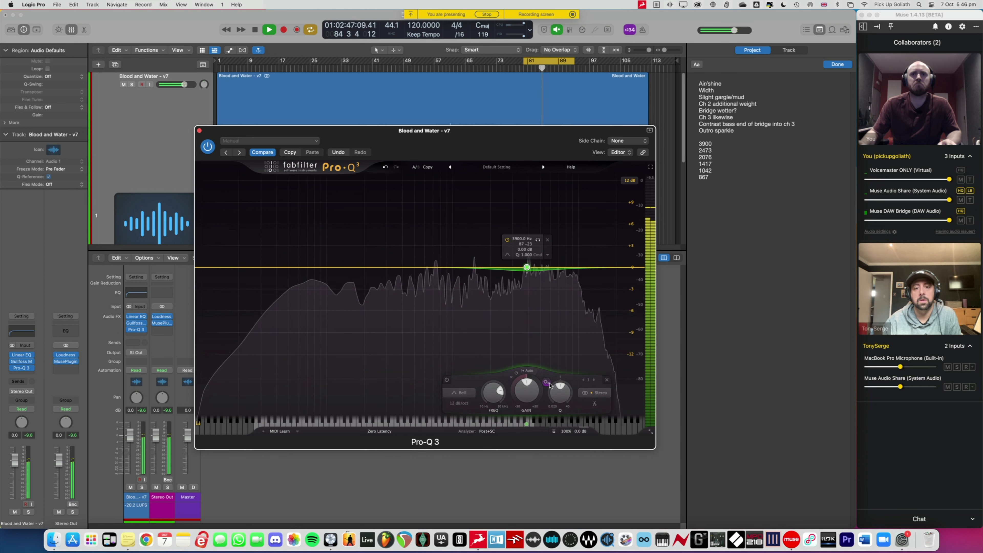
pyautogui.moveTo(557, 397)
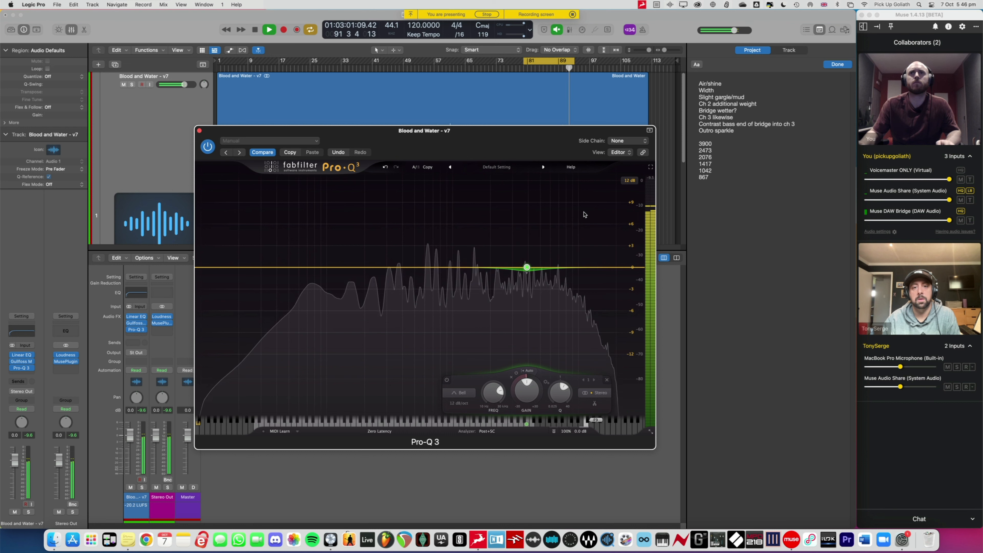
pyautogui.press('space')
# Add a second band at 2473 Hz, adjust its dynamic range, and play the loop.
pyautogui.click(483, 268)
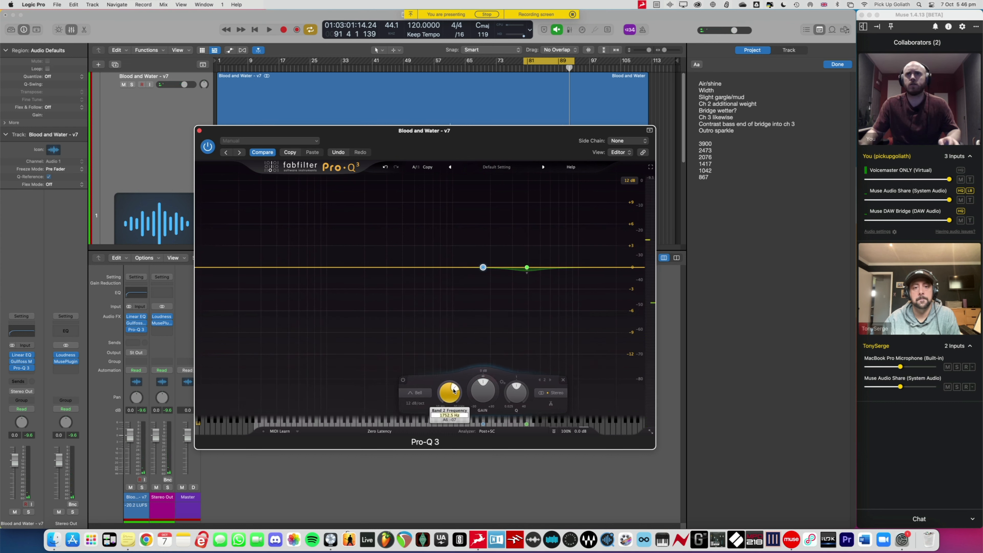
pyautogui.write('2473')
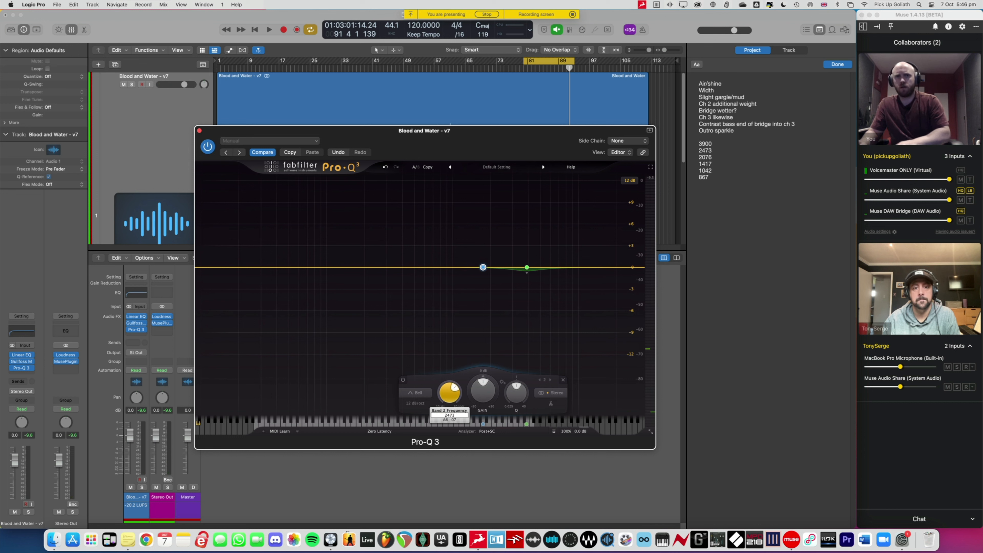
pyautogui.press('Return')
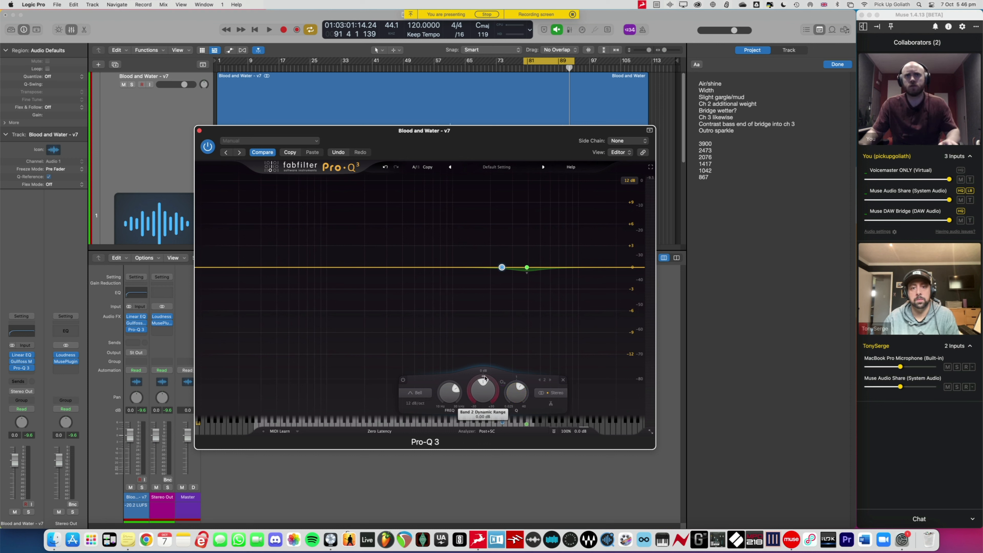
pyautogui.press('space')
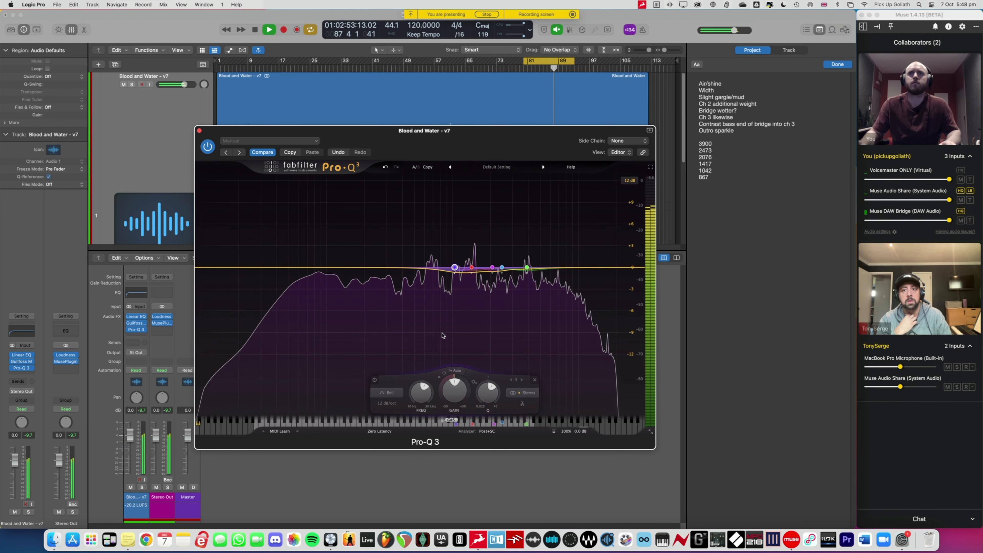
# Add a sixth band at 867 Hz with a Q of 4 and a slight negative dynamic range.
pyautogui.click(389, 267)
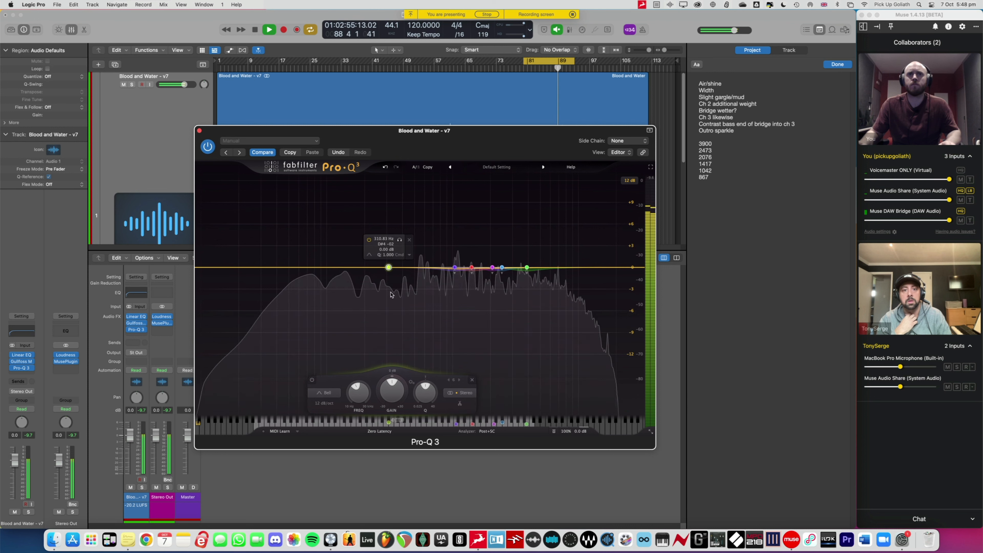
pyautogui.doubleClick(352, 399)
pyautogui.write('867')
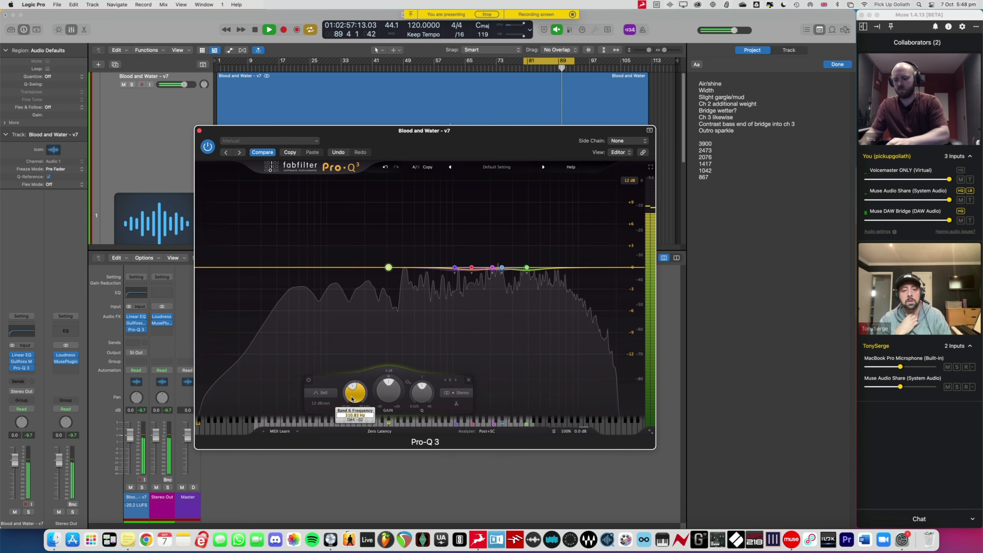
pyautogui.press('Return')
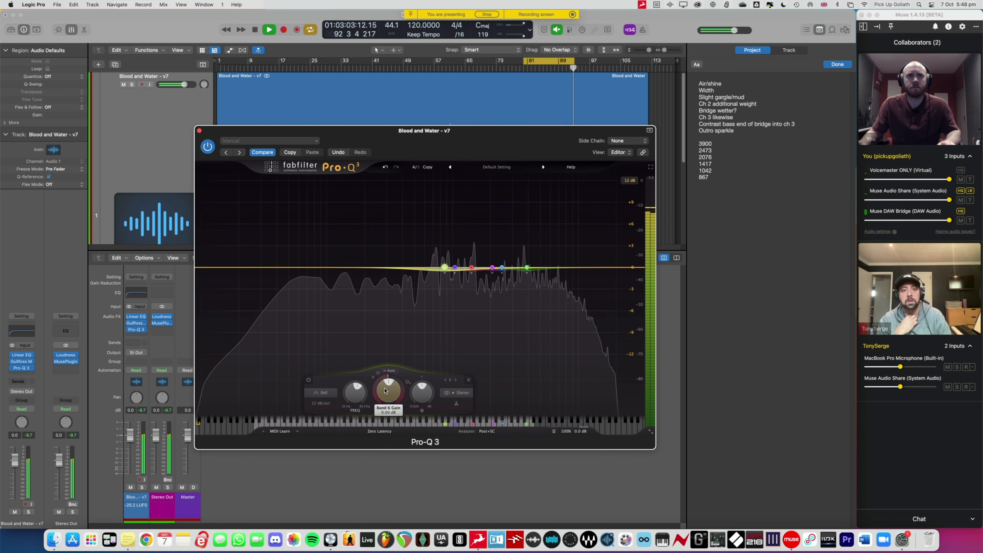
pyautogui.doubleClick(422, 393)
pyautogui.write('4')
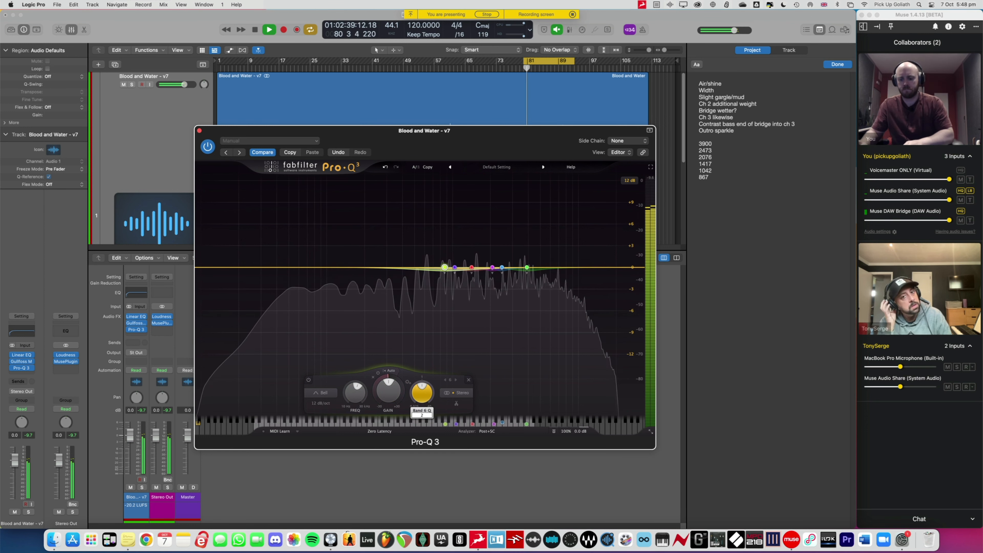
pyautogui.press('Return')
# Turn on Pro-Q 3's output auto gain and bypass the plug-in to compare the loop without the EQ bands.
pyautogui.click(455, 268)
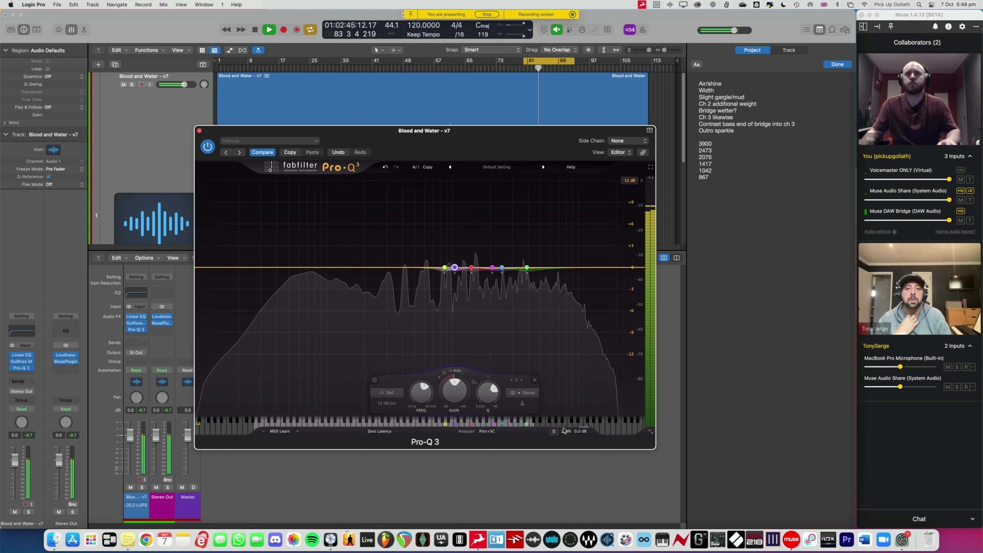
pyautogui.moveTo(574, 428)
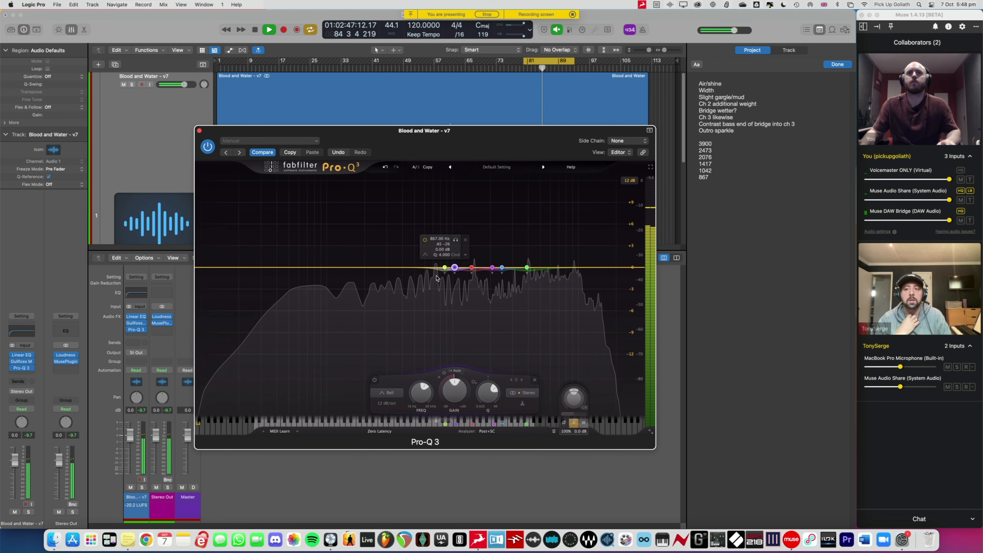
pyautogui.click(208, 147)
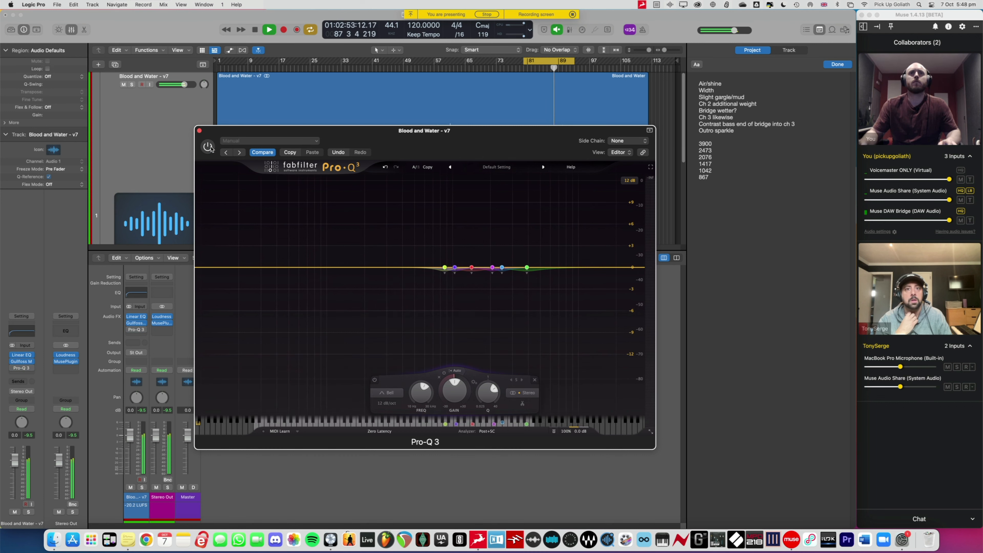
# Re-enable Pro-Q 3 during loop playback and set its display range to 6 dB.
pyautogui.click(208, 147)
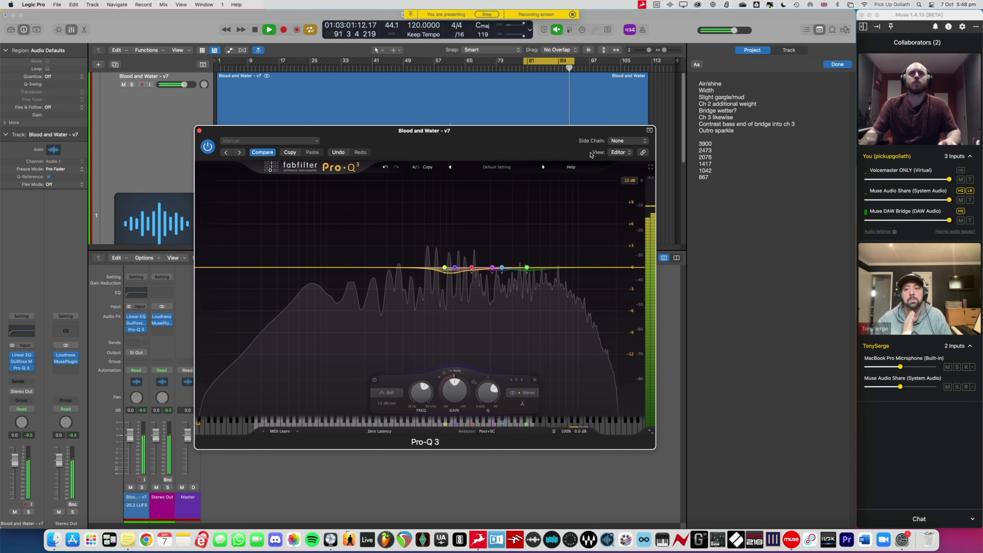
pyautogui.click(628, 180)
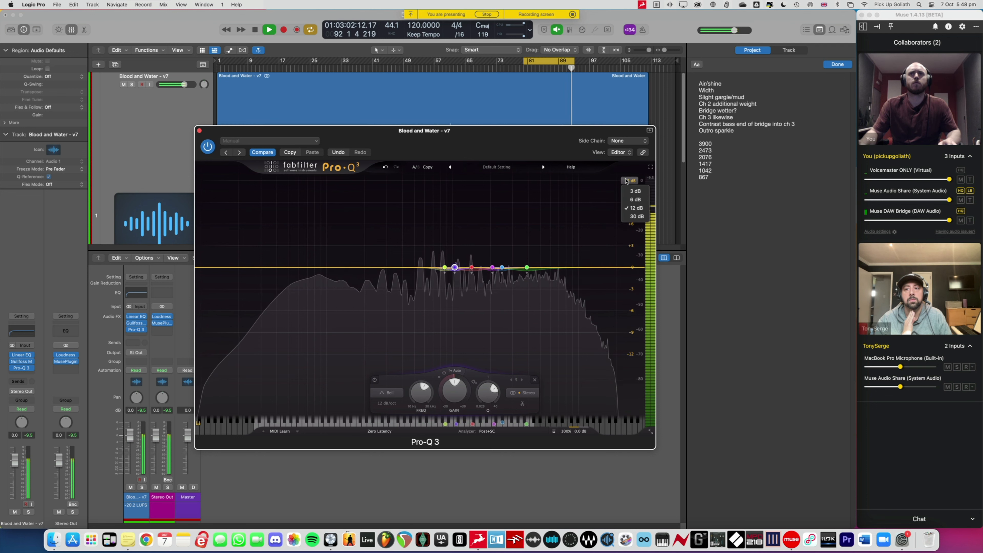
pyautogui.click(633, 201)
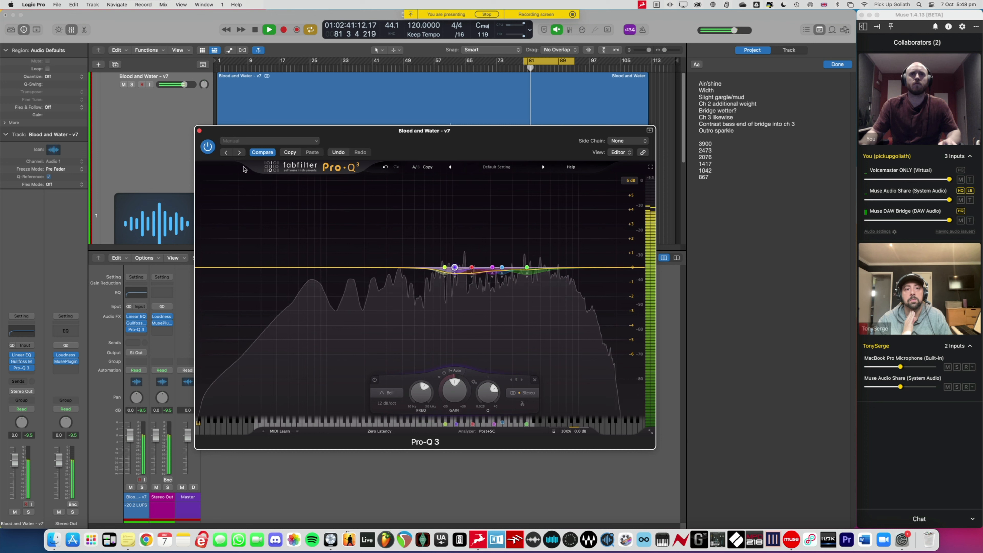
# Compare the loop with Pro-Q 3 bypassed and active, leave it active, and close the plug-in window.
pyautogui.click(208, 148)
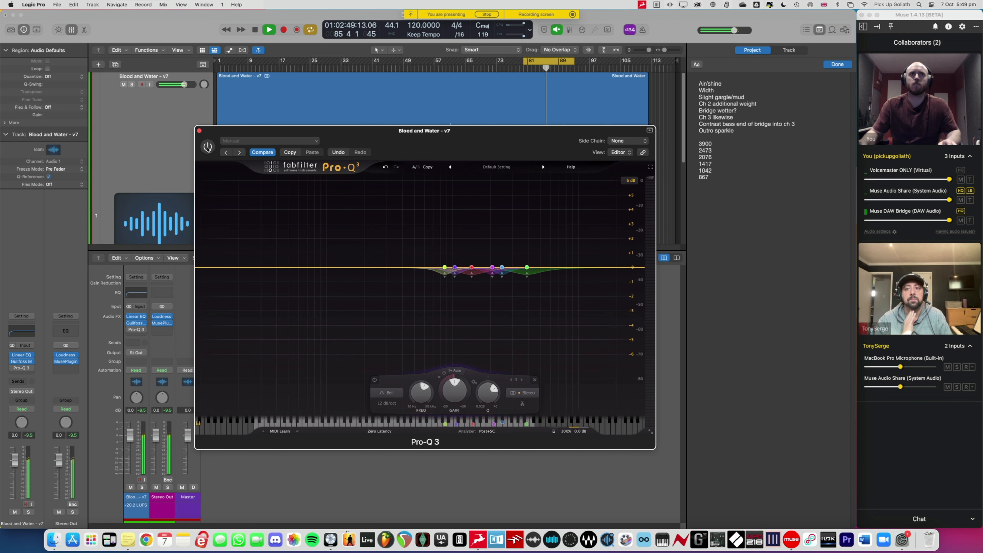
pyautogui.click(208, 147)
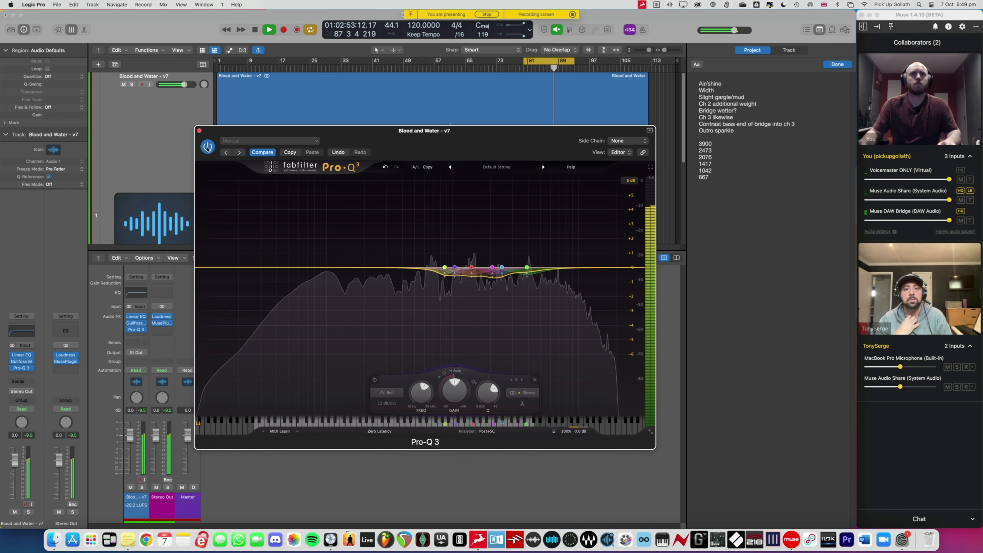
pyautogui.click(208, 146)
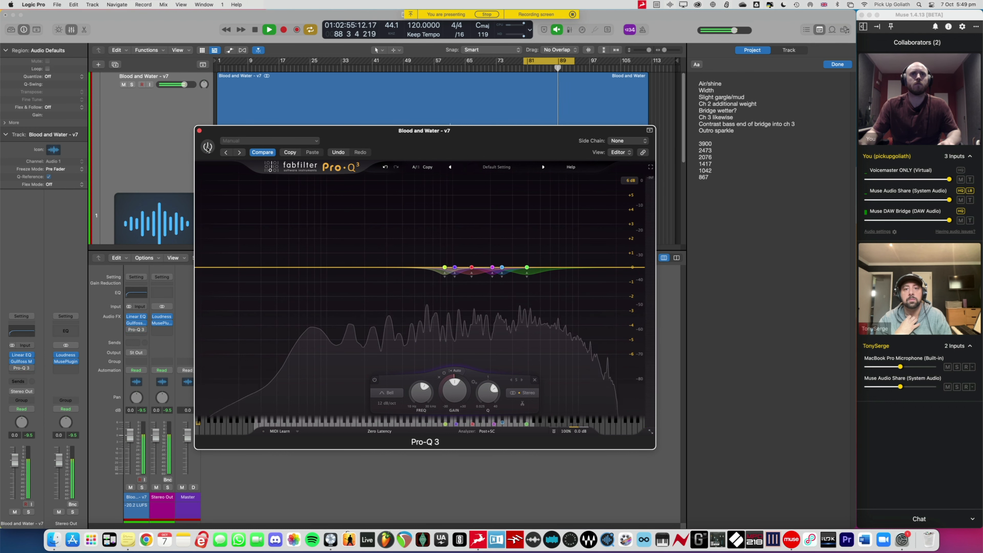
pyautogui.click(208, 146)
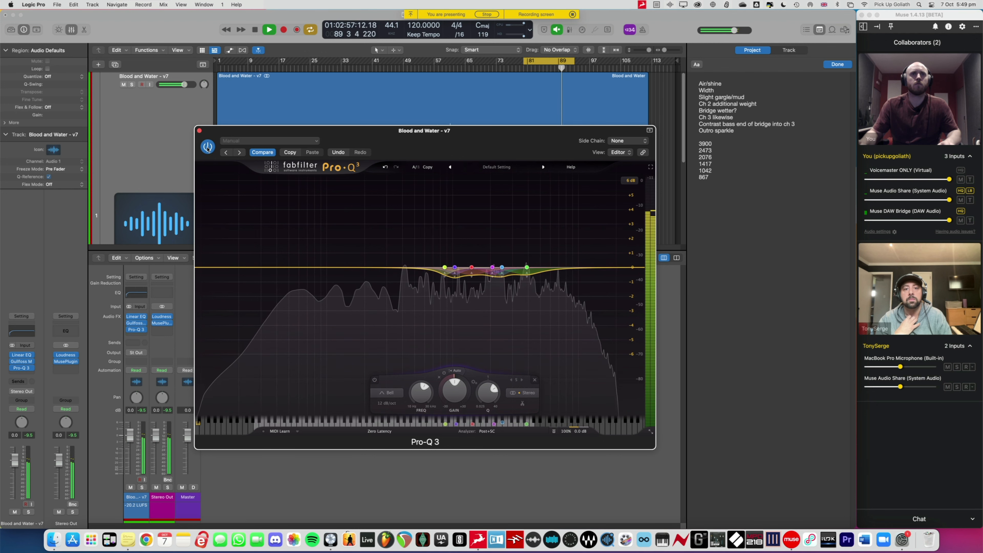
pyautogui.moveTo(213, 139); pyautogui.dragTo(221, 134)
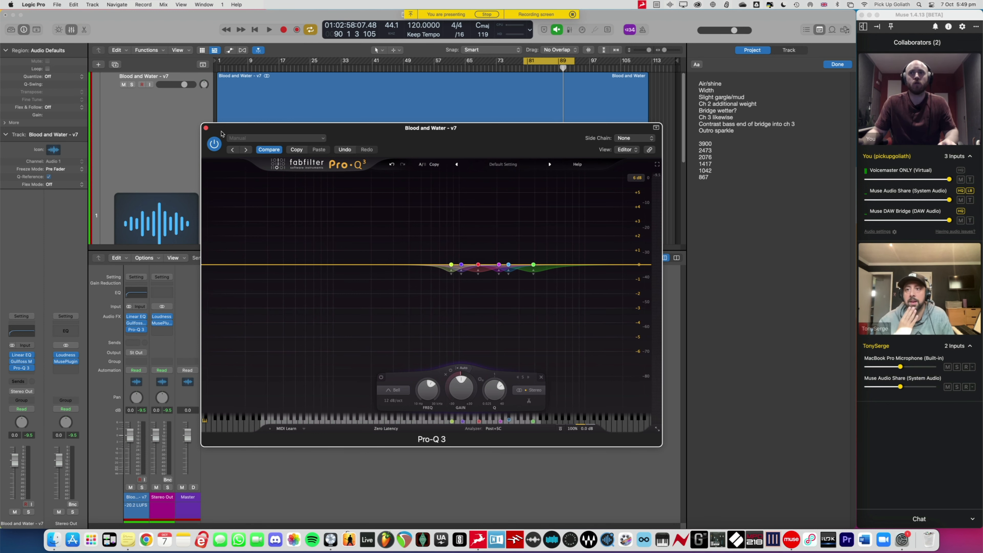
pyautogui.moveTo(219, 134); pyautogui.dragTo(215, 129)
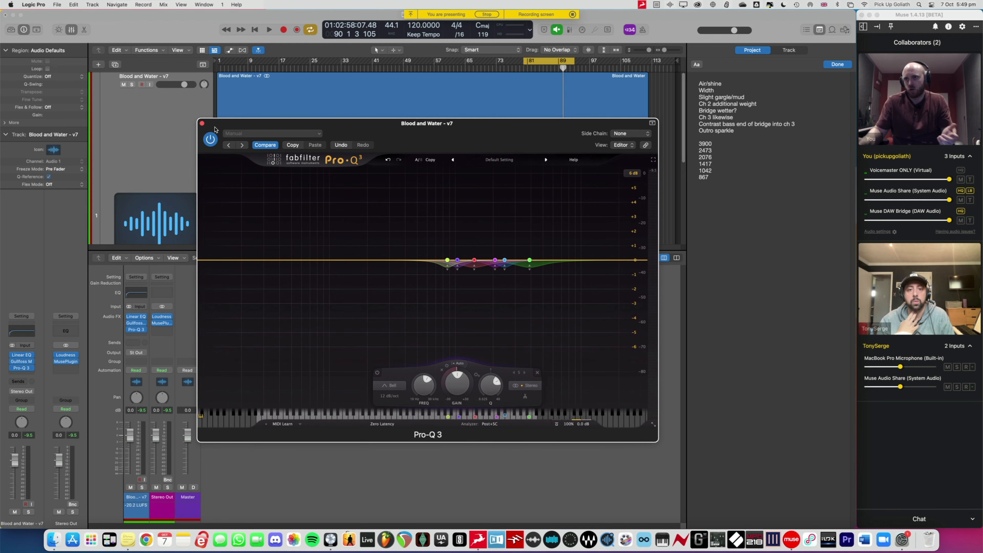
pyautogui.click(201, 124)
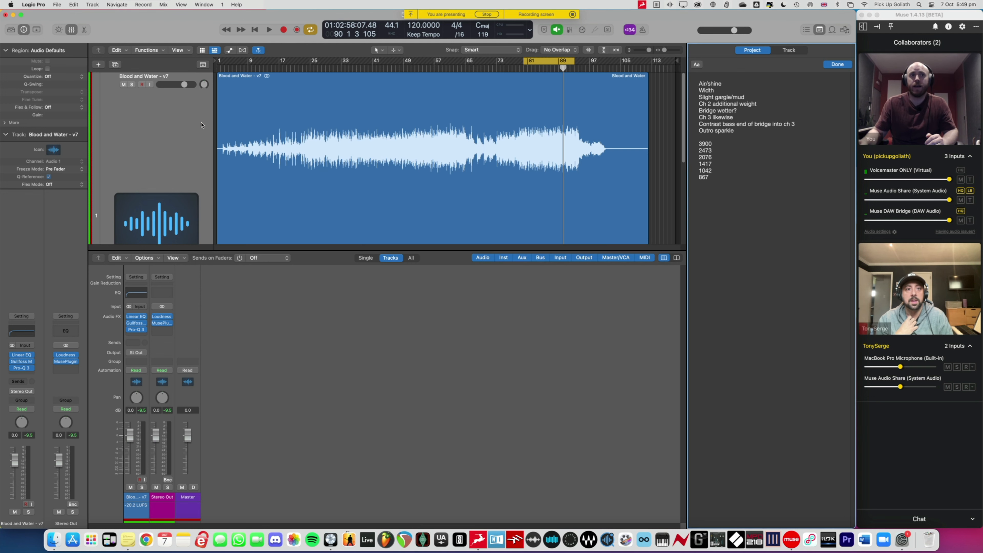
# Insert the stereo Brainworx Digital V3 mastering EQ after Pro-Q 3 on the Blood and Water track.
pyautogui.click(138, 335)
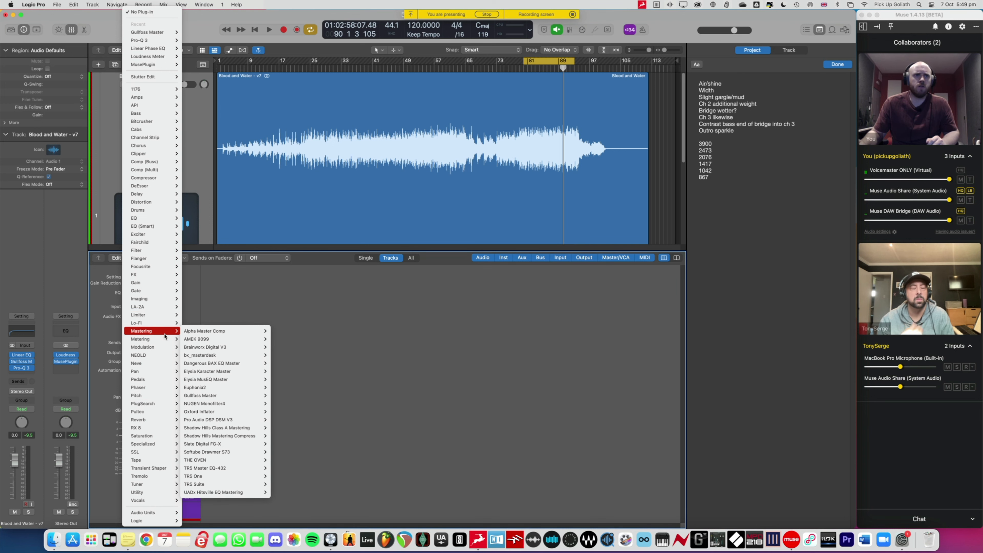
pyautogui.moveTo(166, 331)
pyautogui.moveTo(231, 340)
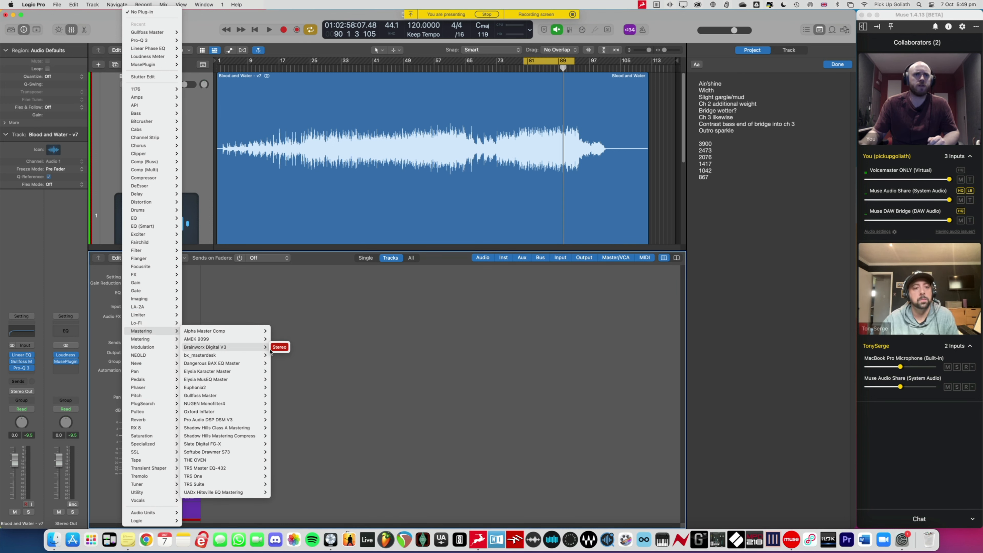
pyautogui.click(280, 347)
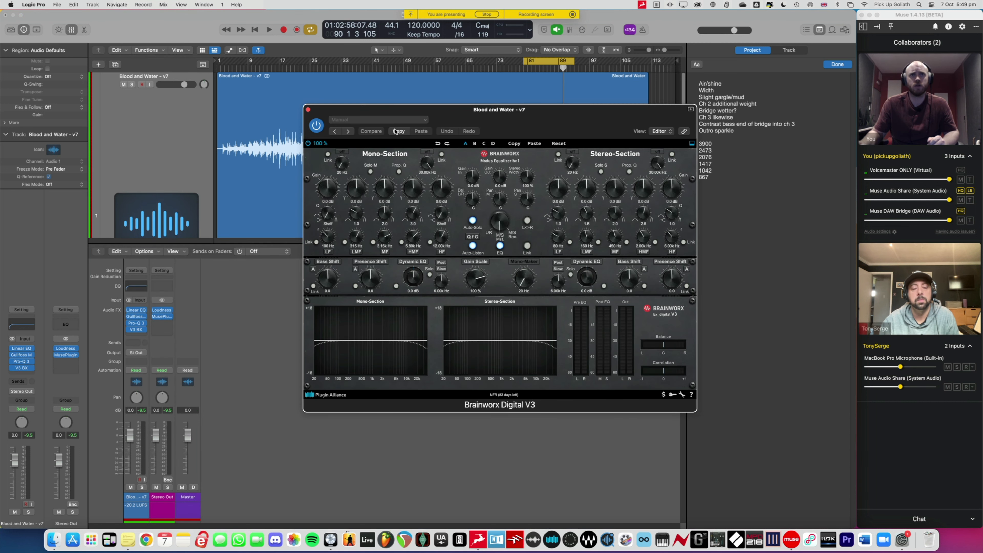
pyautogui.moveTo(439, 121); pyautogui.dragTo(353, 133)
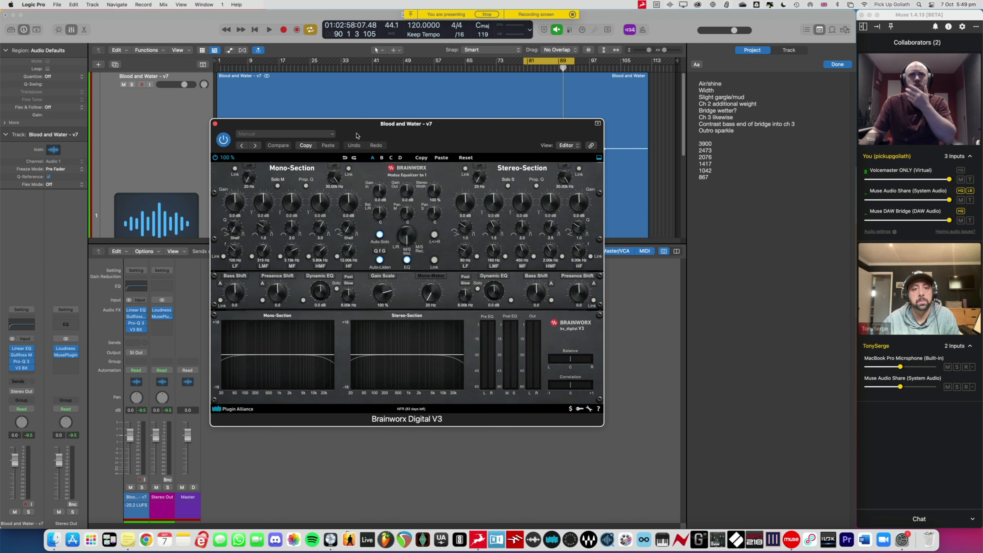
pyautogui.moveTo(363, 136); pyautogui.dragTo(397, 128)
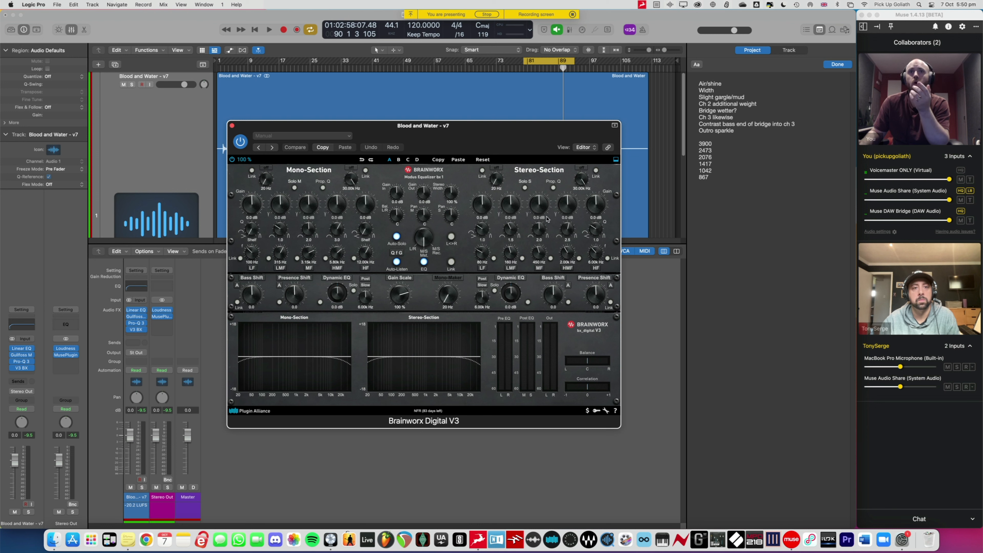
pyautogui.moveTo(506, 143); pyautogui.dragTo(511, 140)
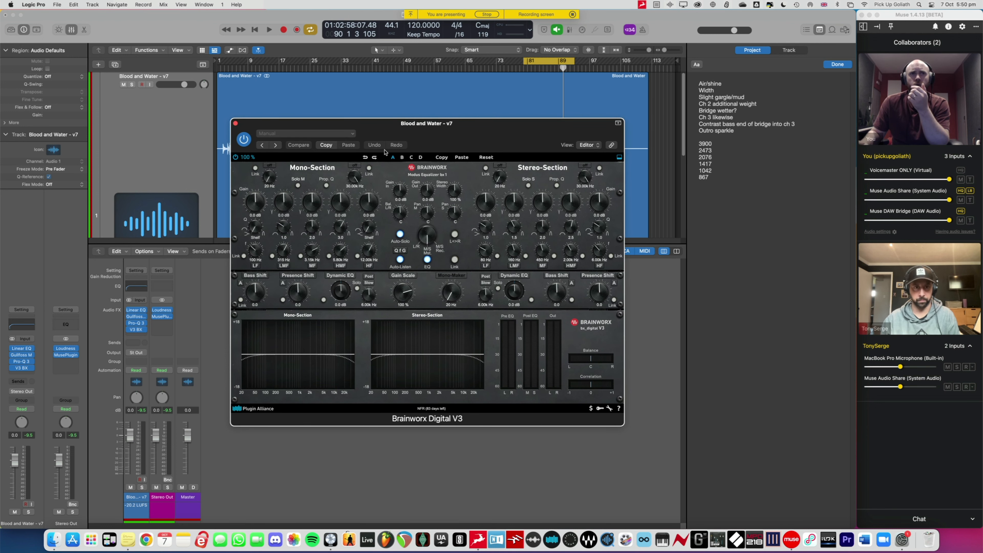
# Play the loop, solo the mono section of Brainworx Digital V3, and stop playback.
pyautogui.press('space')
pyautogui.click(298, 186)
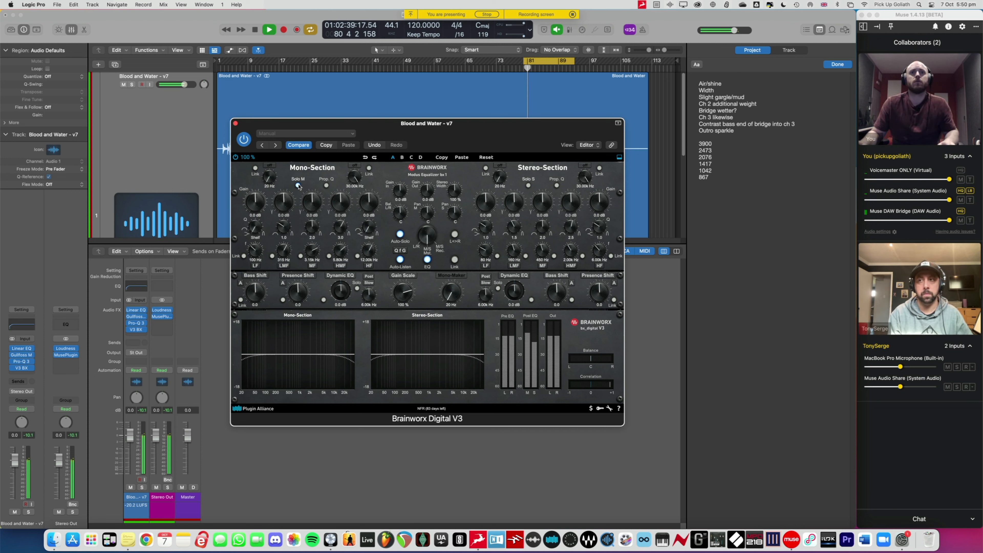
pyautogui.press('space')
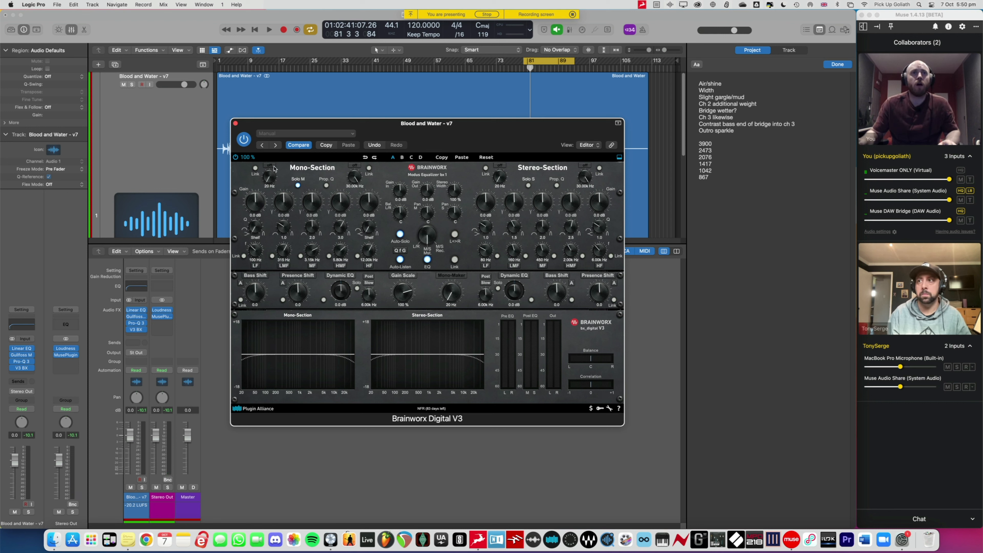
# Engage the mono section's high-pass filter over the playing loop with a 12 dB slope at 25 Hz.
pyautogui.click(273, 166)
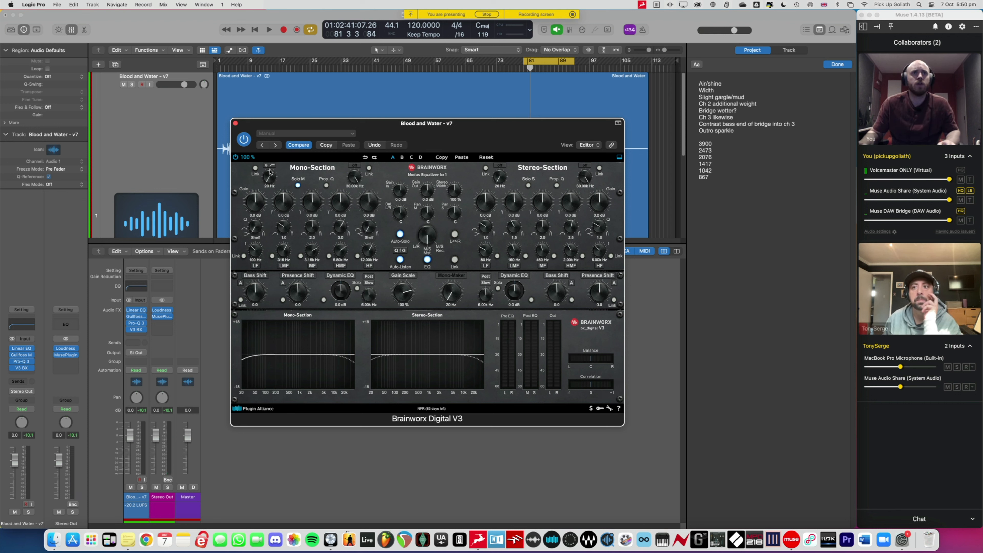
pyautogui.press('space')
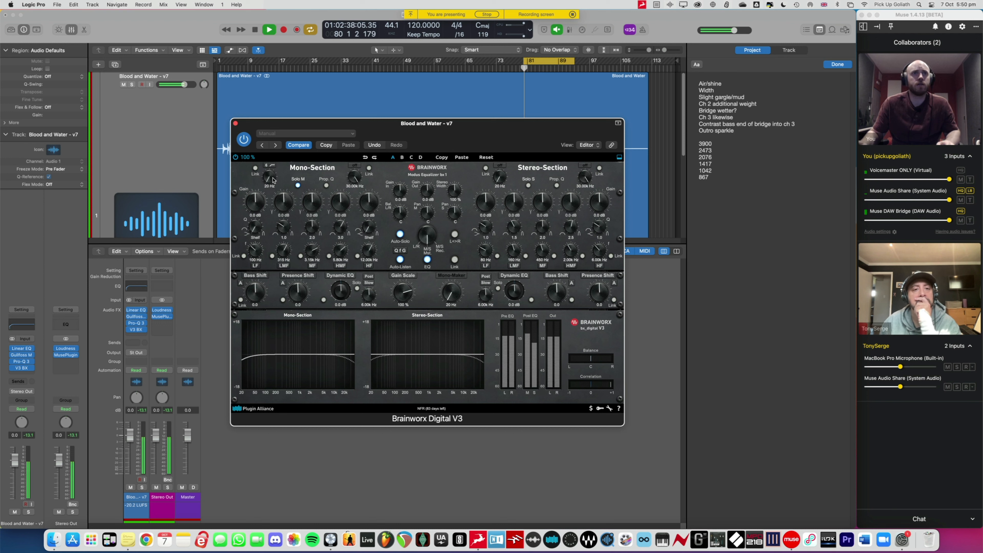
pyautogui.click(271, 166)
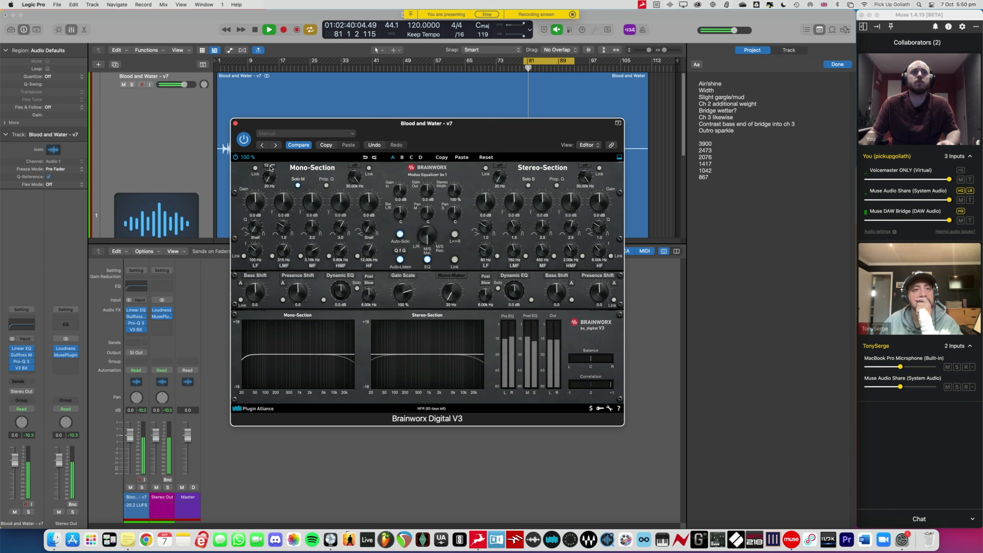
pyautogui.moveTo(269, 181); pyautogui.dragTo(269, 180)
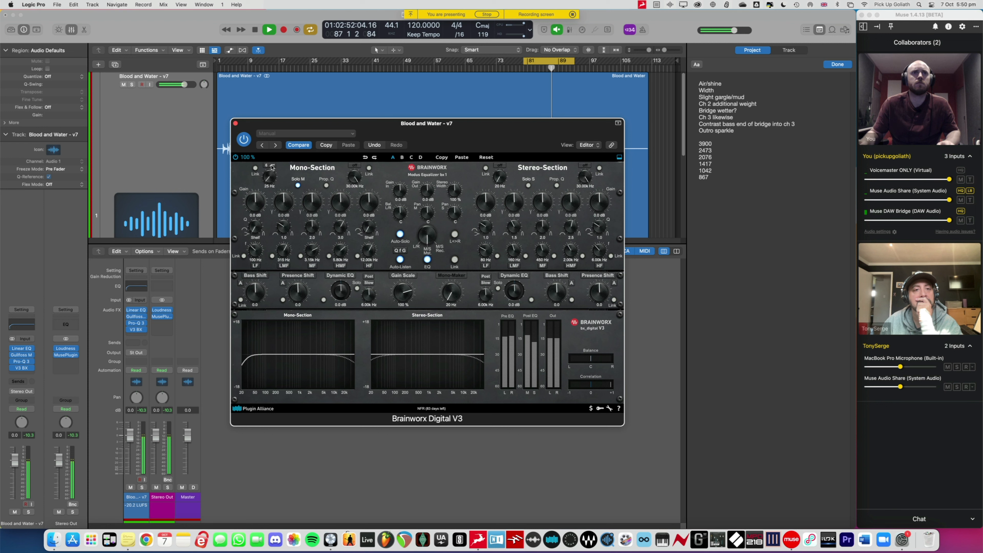
pyautogui.click(273, 167)
# Compare the loop with Brainworx Digital V3 bypassed and active, then stop playback and reposition its window.
pyautogui.click(245, 140)
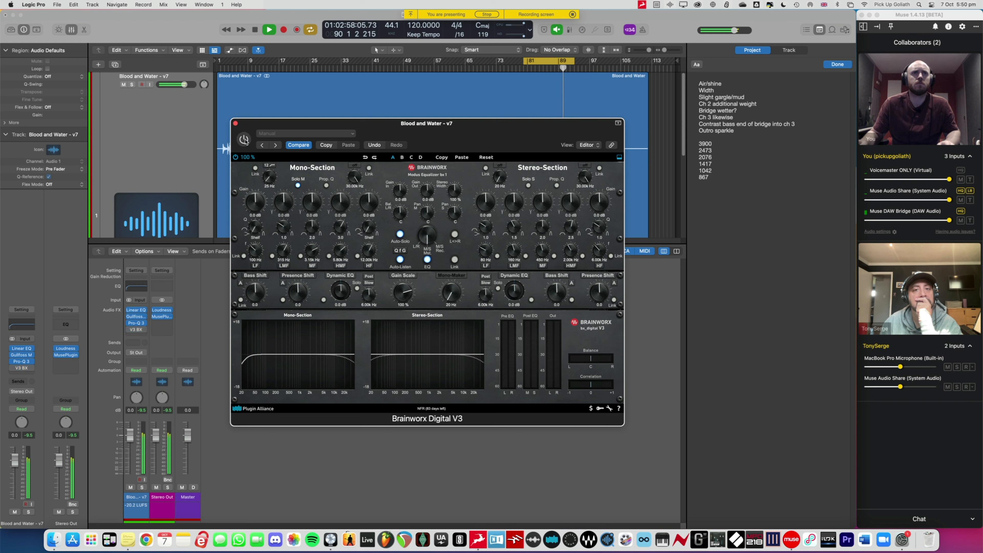
pyautogui.click(244, 139)
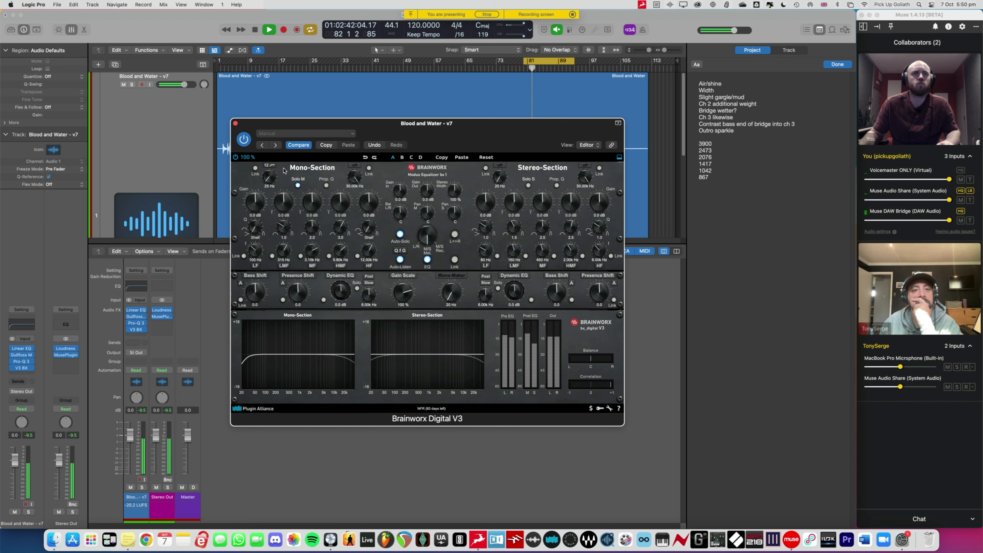
pyautogui.press('space')
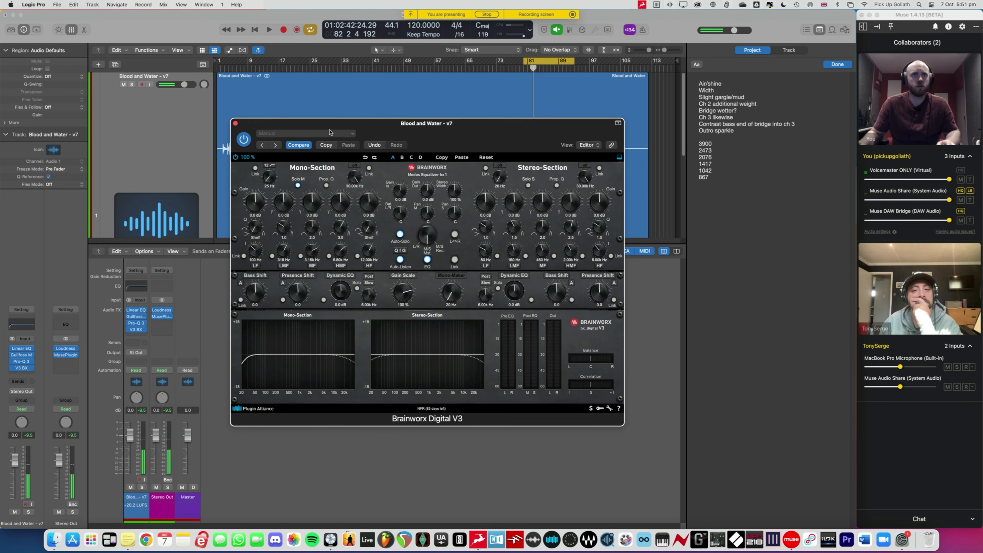
pyautogui.moveTo(335, 125); pyautogui.dragTo(342, 126)
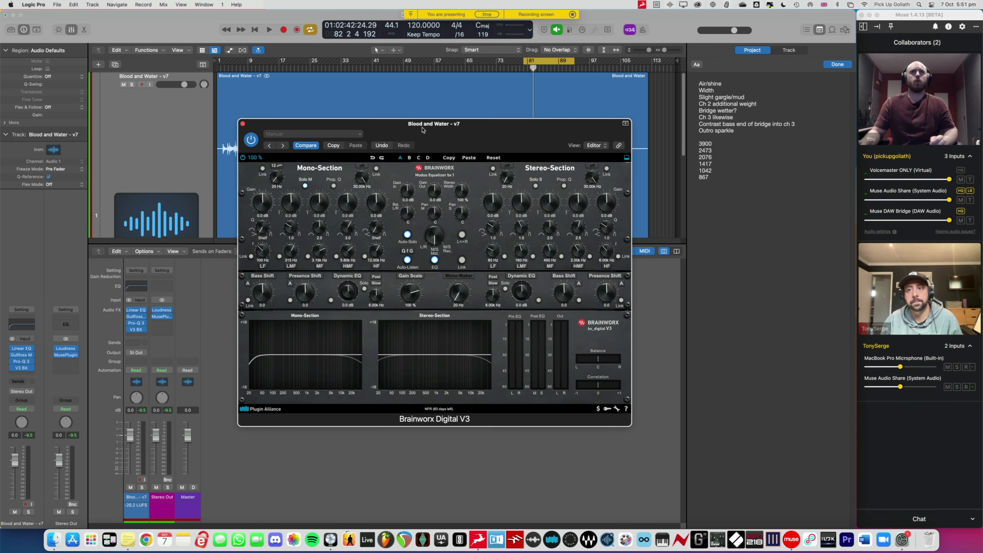
pyautogui.moveTo(422, 130); pyautogui.dragTo(424, 128)
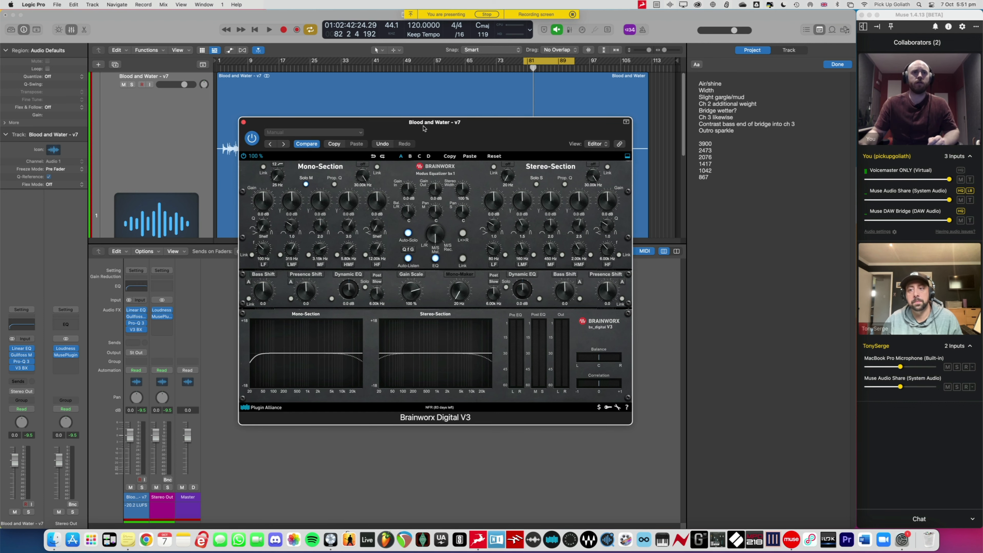
# Look up the C#1 and C#2 frequencies with temporary bands in Pro-Q 3, remove the bands, and close it.
pyautogui.click(134, 325)
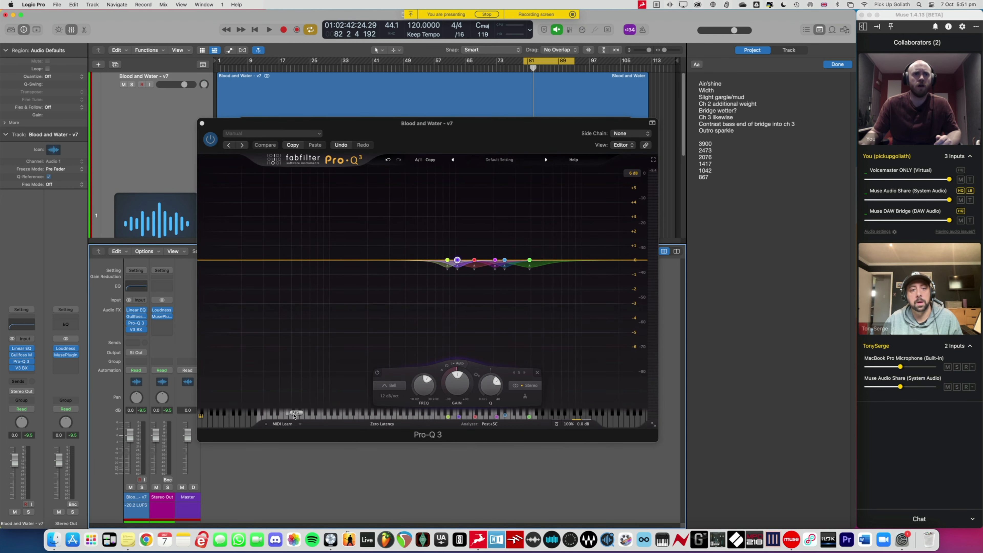
pyautogui.click(273, 414)
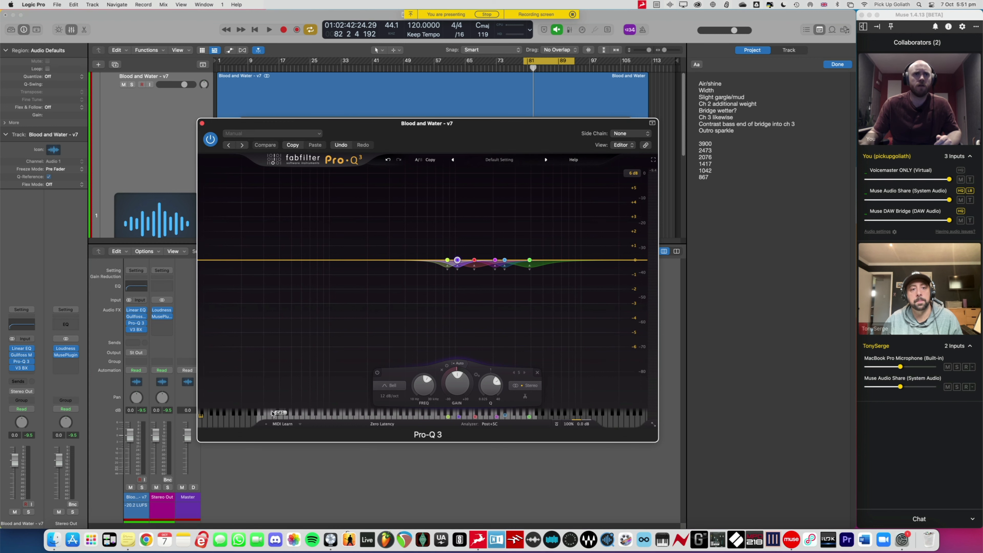
pyautogui.click(272, 413)
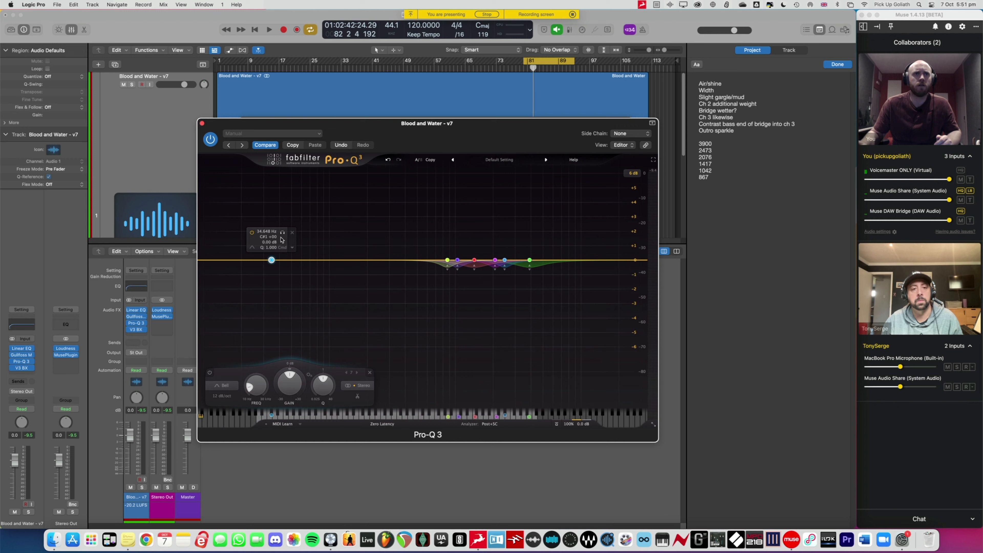
pyautogui.click(291, 234)
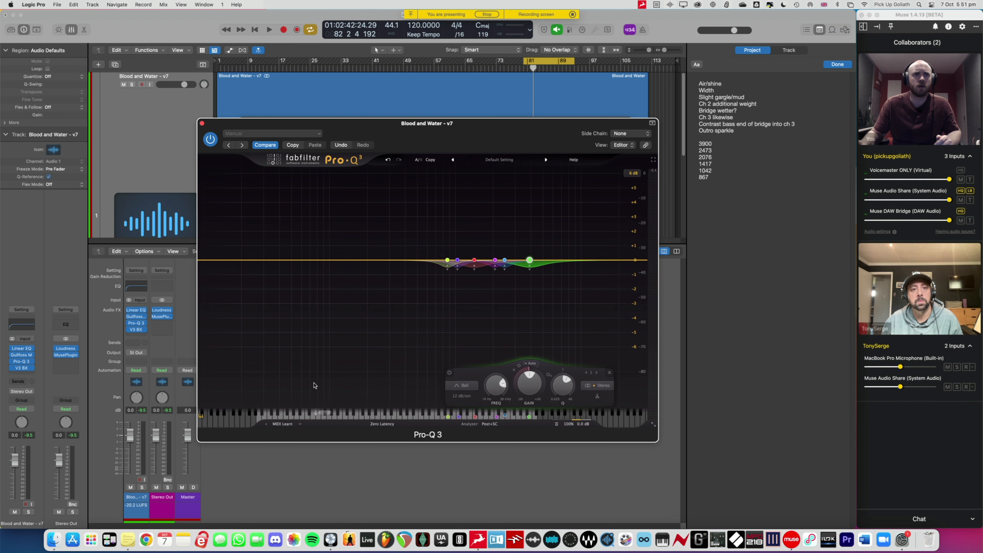
pyautogui.click(310, 417)
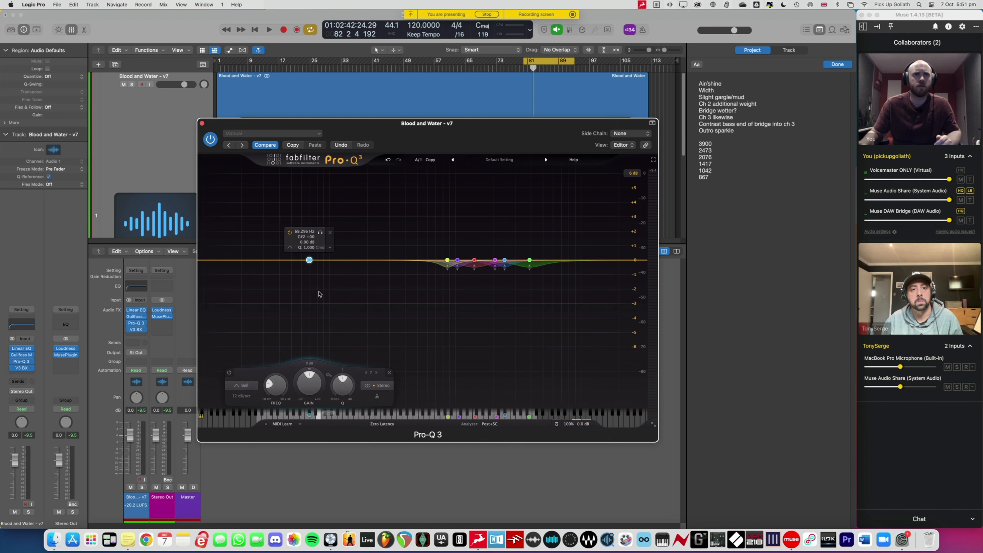
pyautogui.click(328, 233)
pyautogui.click(202, 123)
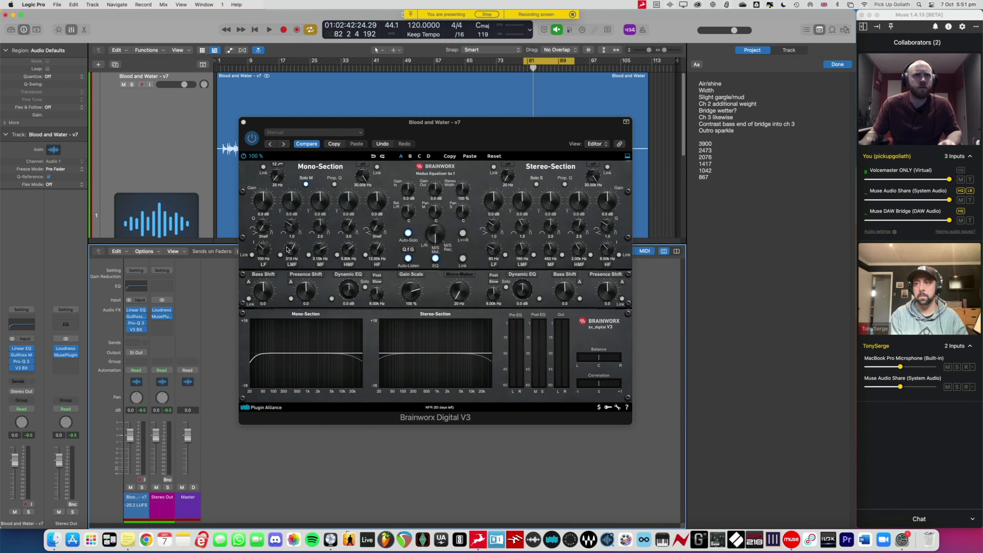
# Set the mono section's LMF band frequency to 69 Hz in Brainworx Digital V3.
pyautogui.click(291, 258)
pyautogui.write('6')
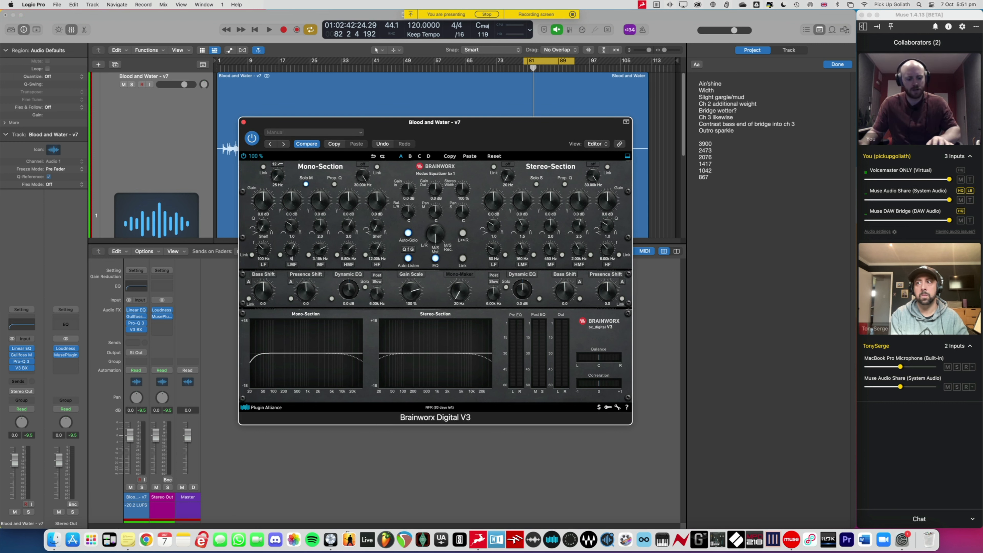
pyautogui.write('9')
pyautogui.press('Return')
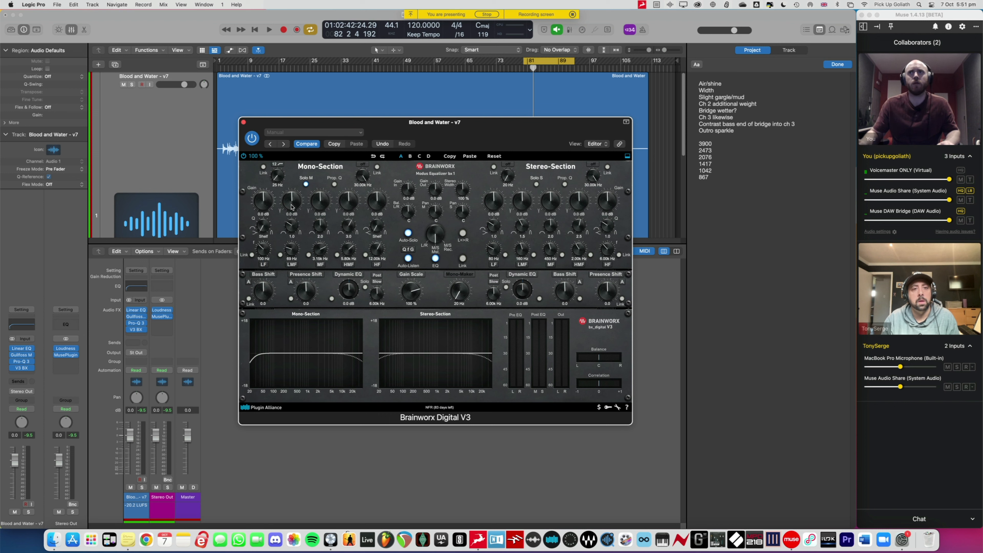
# Raise the mono section's LMF band gain to +1.0 dB over the playing loop, then stop playback.
pyautogui.press('space')
pyautogui.scroll(2, 292, 207)
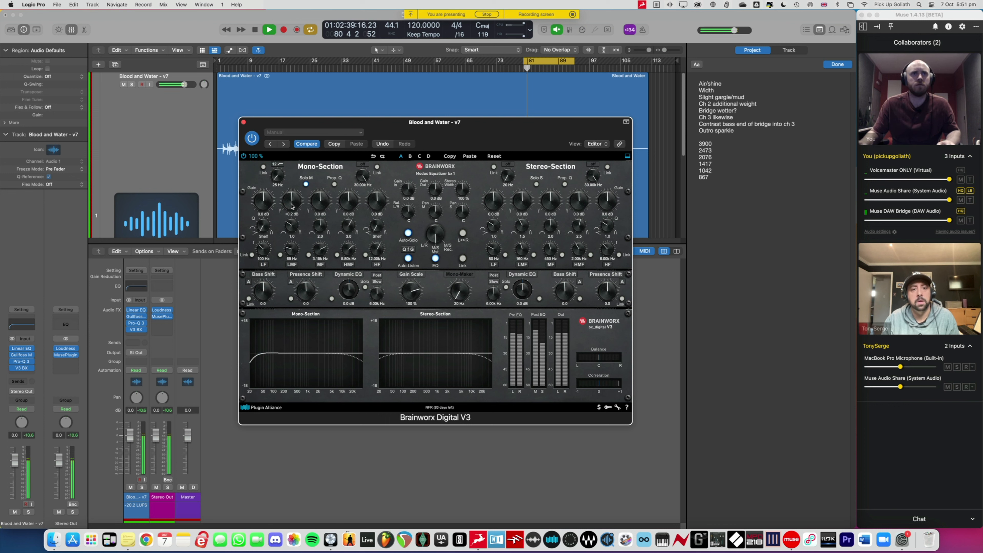
pyautogui.scroll(1, 291, 206)
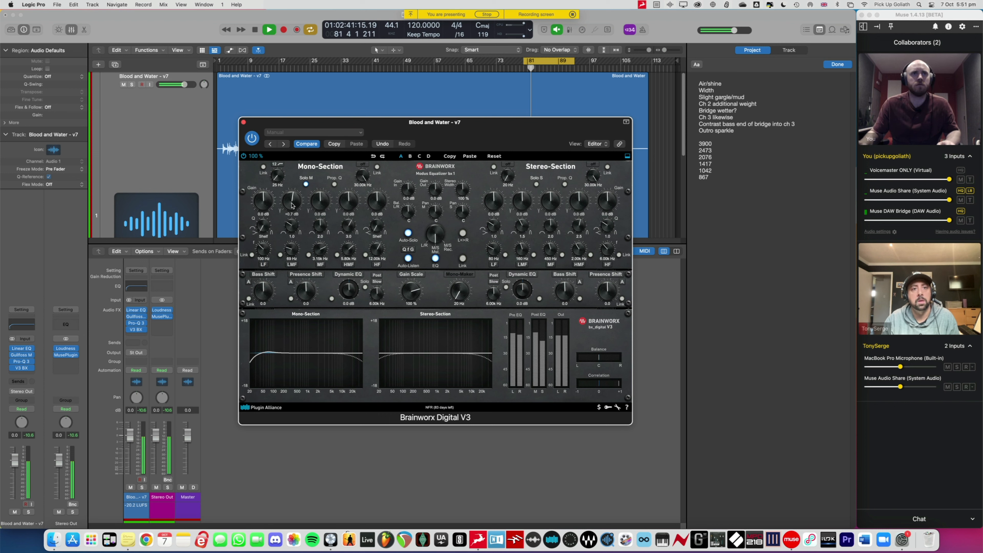
pyautogui.scroll(1, 292, 206)
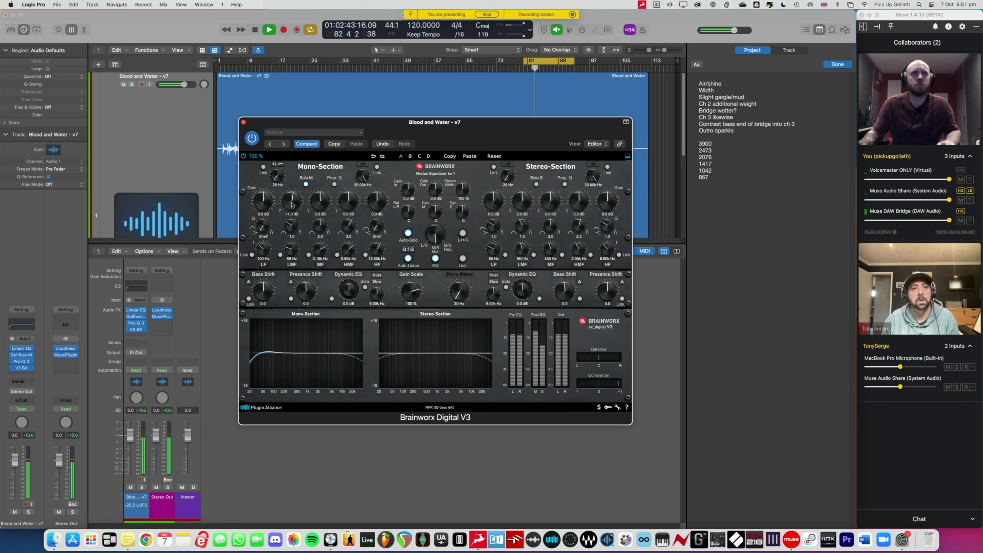
pyautogui.scroll(-1, 295, 205)
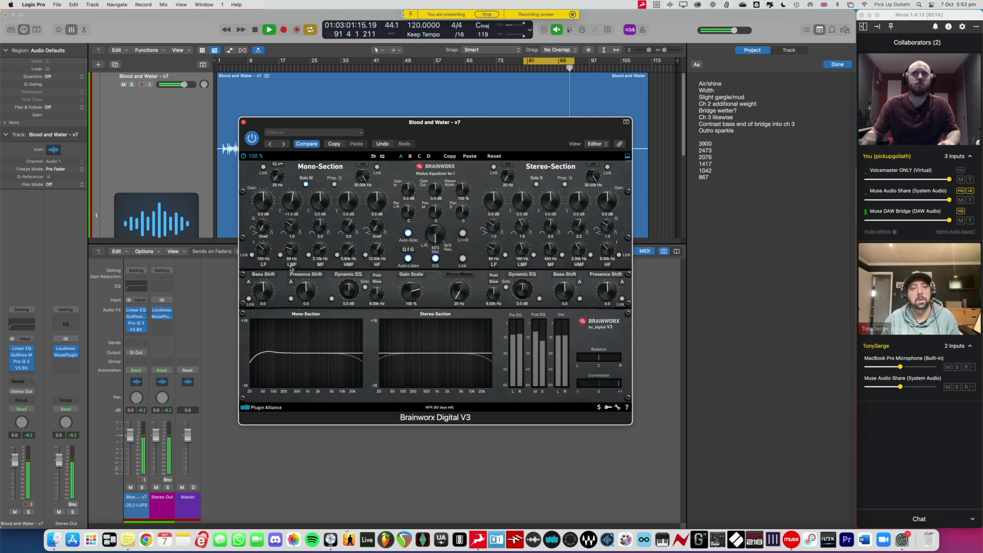
pyautogui.press('space')
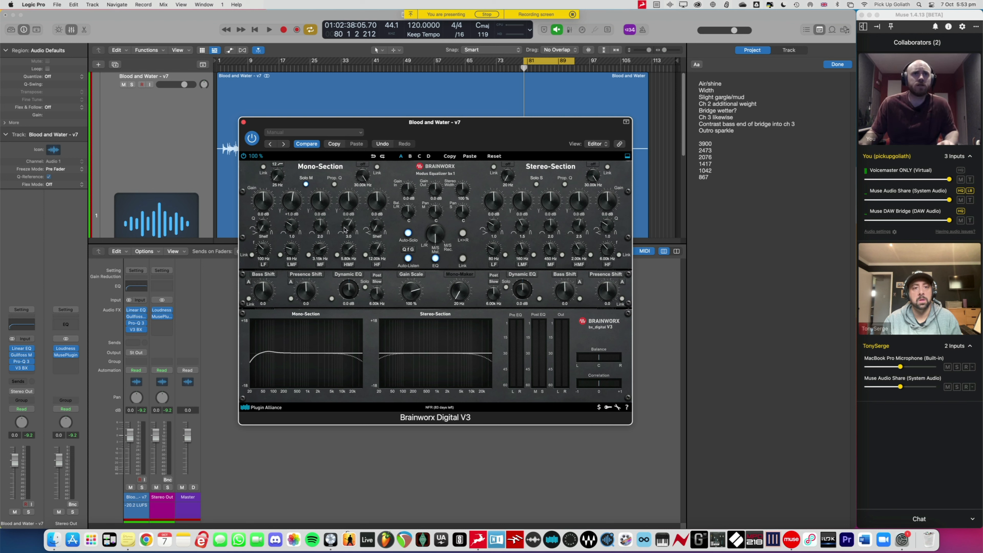
# Set the mono section's HMF band Q to 1.0, lower its frequency below 1 kHz, and restart the loop.
pyautogui.moveTo(347, 229); pyautogui.dragTo(342, 245)
pyautogui.moveTo(343, 247); pyautogui.dragTo(346, 278)
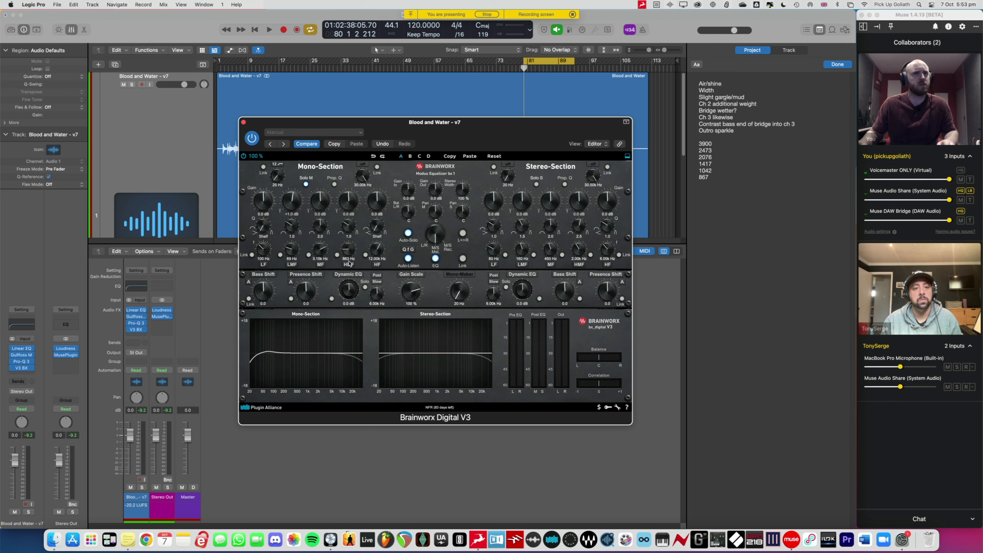
pyautogui.press('space')
pyautogui.moveTo(349, 256); pyautogui.dragTo(349, 251)
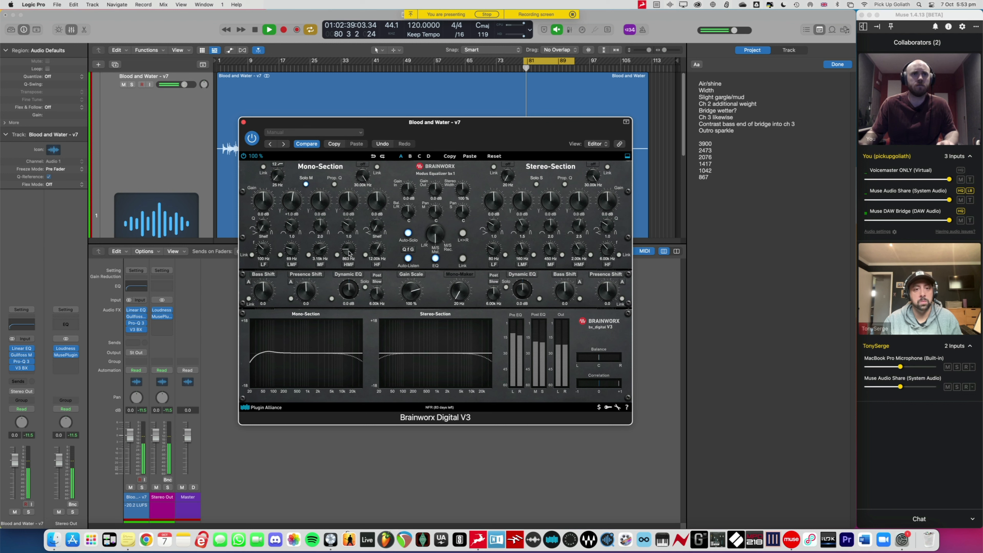
# Sweep the mono HMF band's frequency over the playing loop using Auto-Listen and settle on 1.88 kHz.
pyautogui.scroll(3, 350, 251)
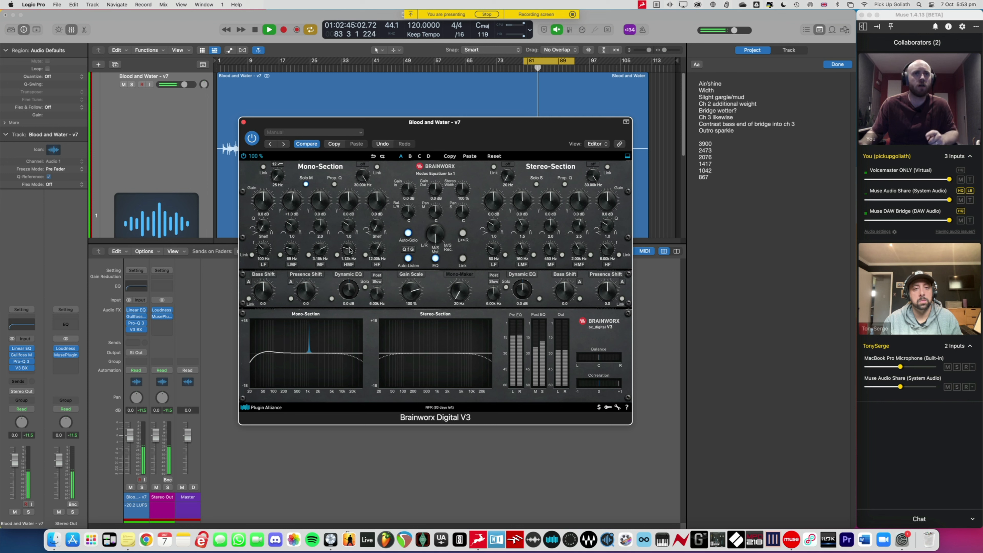
pyautogui.scroll(2, 350, 250)
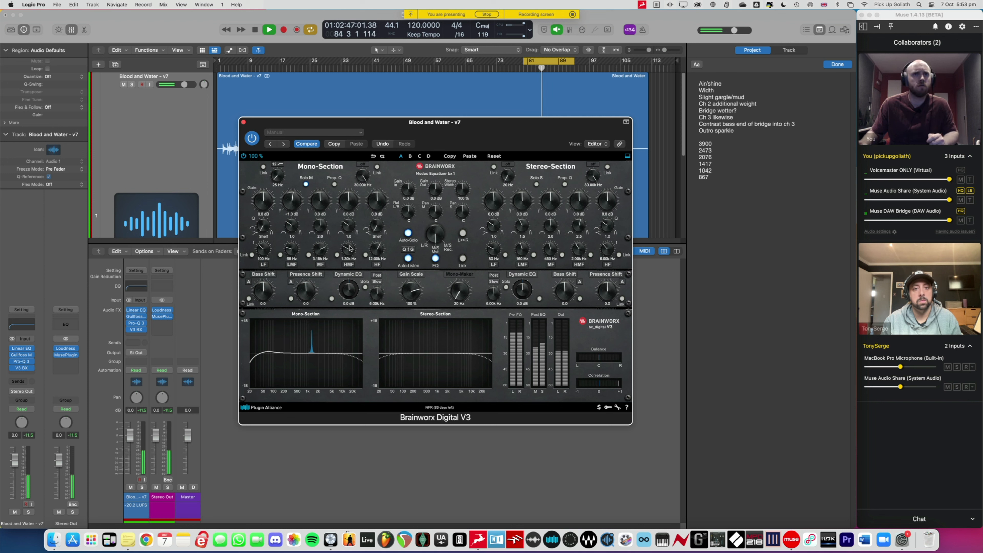
pyautogui.scroll(2, 350, 248)
pyautogui.scroll(1, 350, 247)
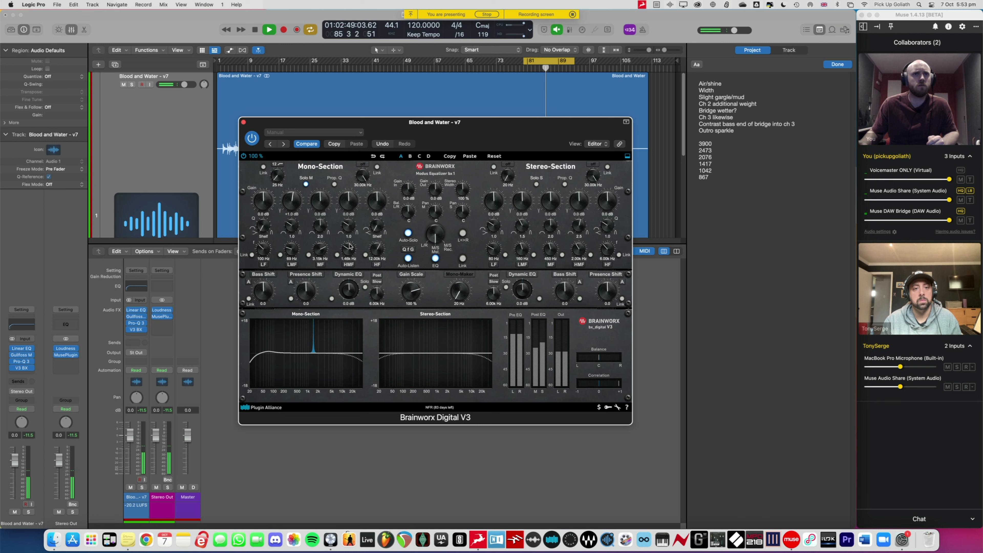
pyautogui.scroll(2, 349, 245)
pyautogui.scroll(2, 350, 244)
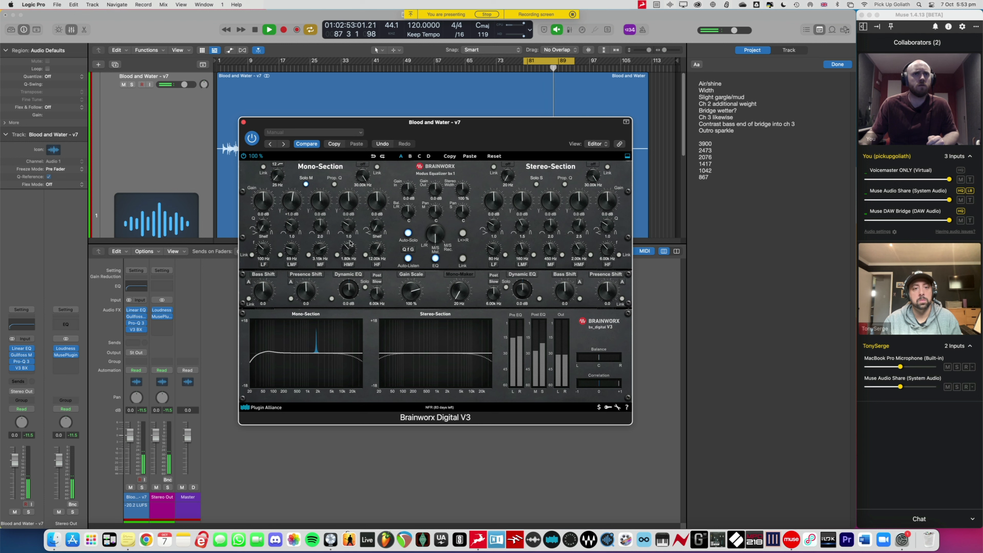
pyautogui.scroll(-8, 350, 244)
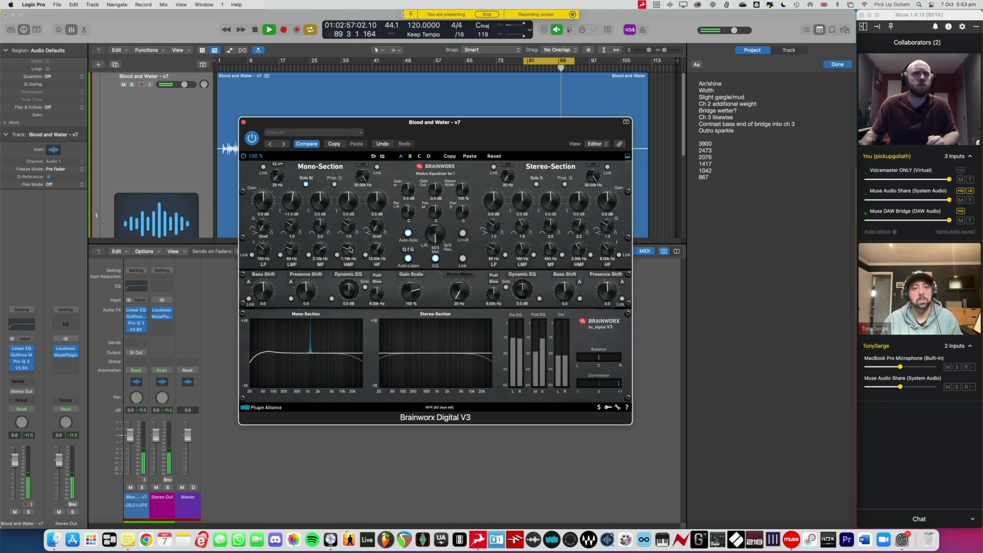
pyautogui.scroll(-1, 350, 250)
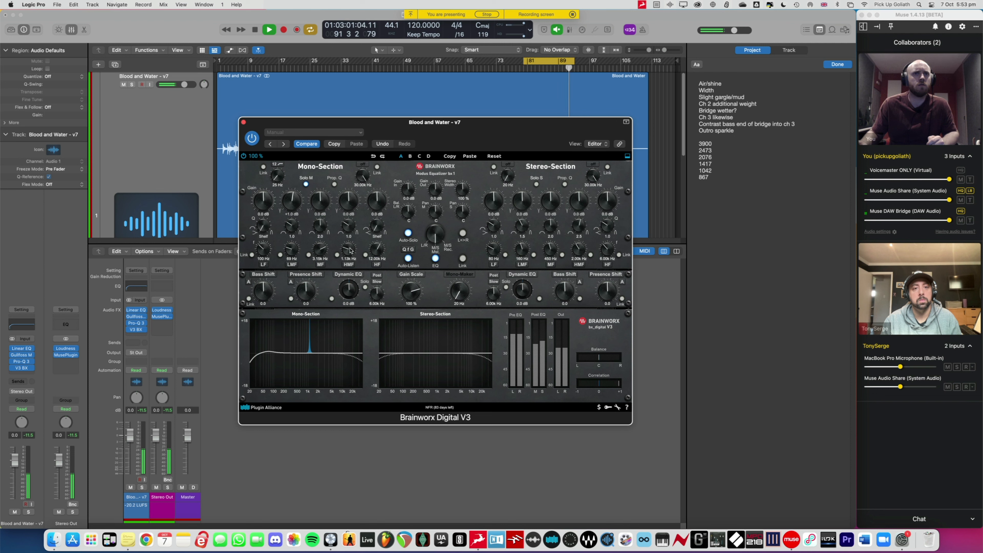
pyautogui.scroll(-1, 350, 250)
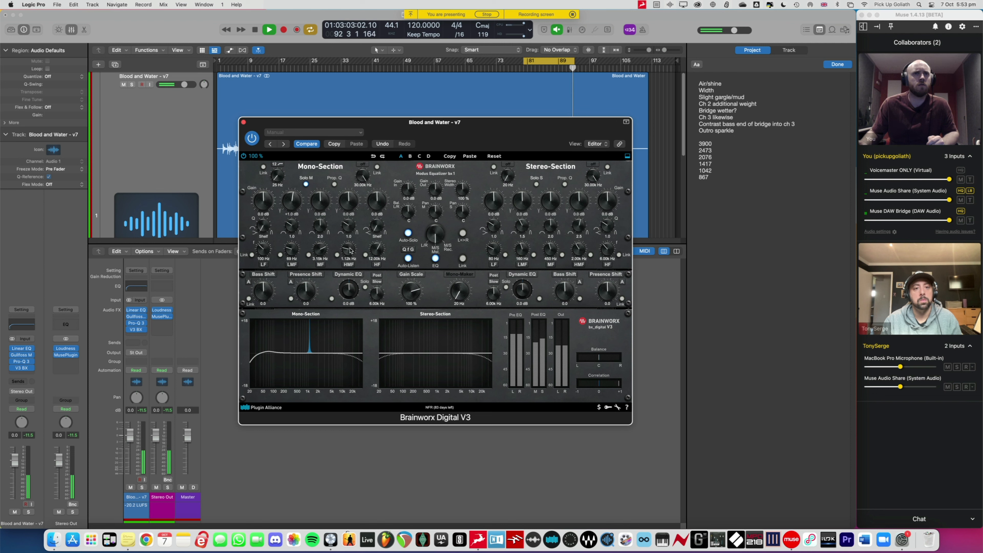
pyautogui.moveTo(350, 250); pyautogui.dragTo(351, 243)
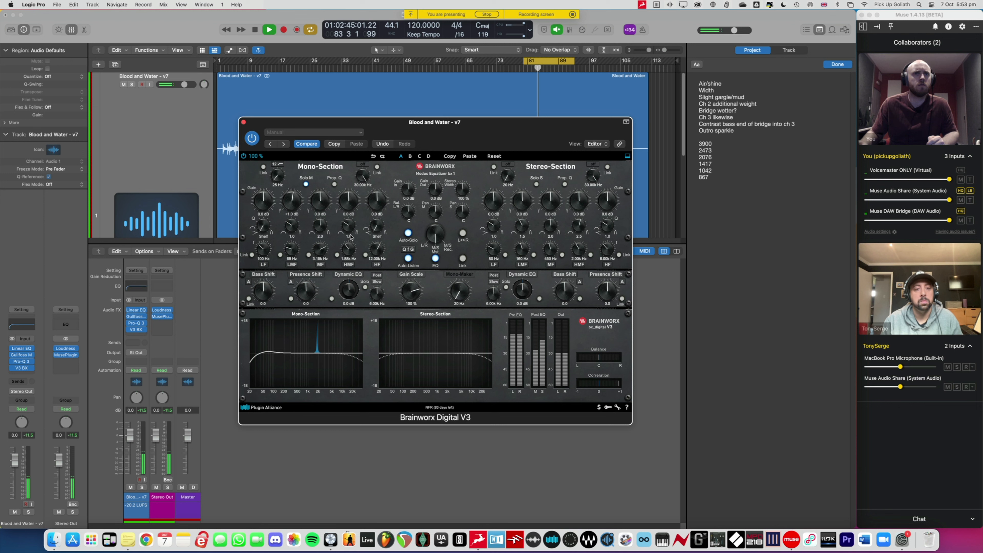
# Boost the mono HMF band by 1.0 dB, compare the loop with the band off and on, and stop playback.
pyautogui.moveTo(350, 209); pyautogui.dragTo(350, 208)
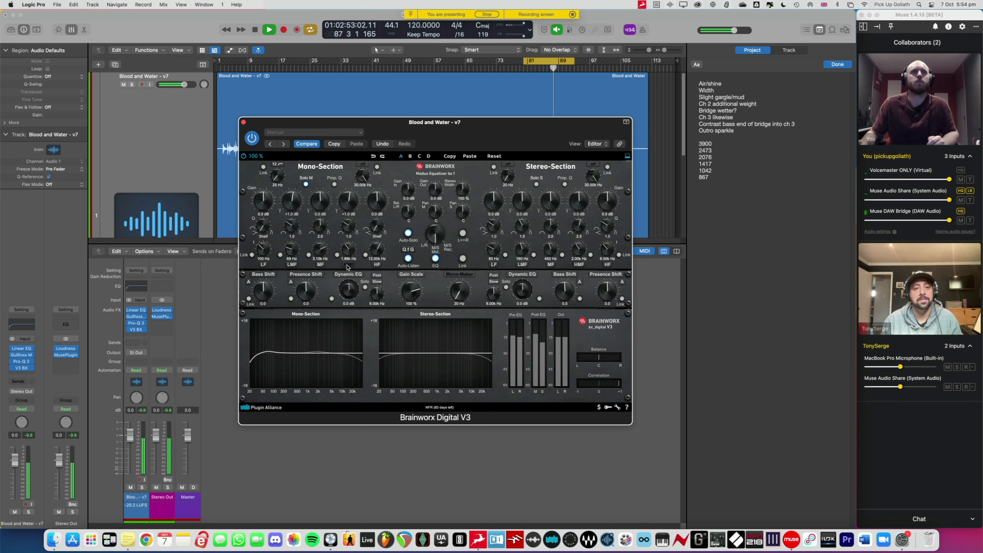
pyautogui.click(347, 265)
pyautogui.click(348, 265)
pyautogui.click(348, 265)
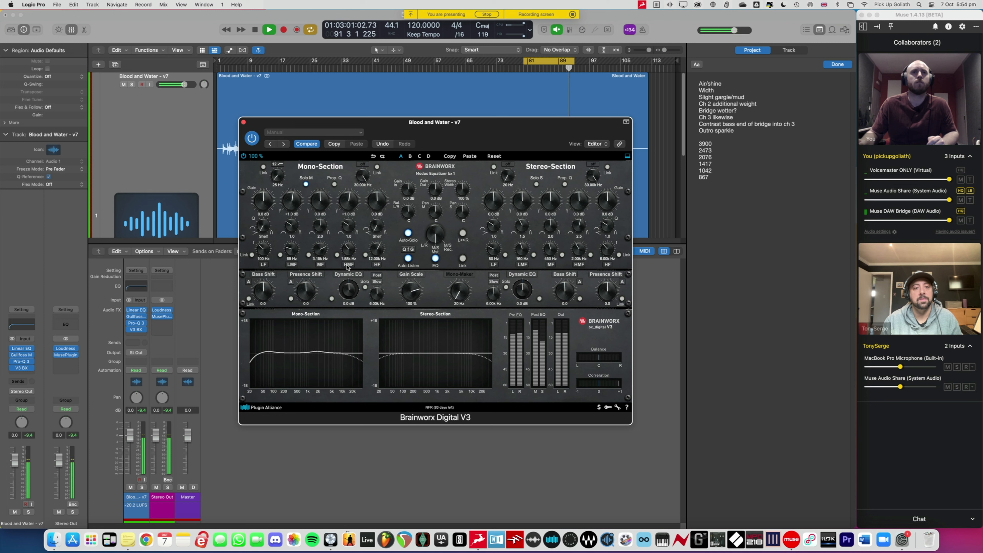
pyautogui.press('space')
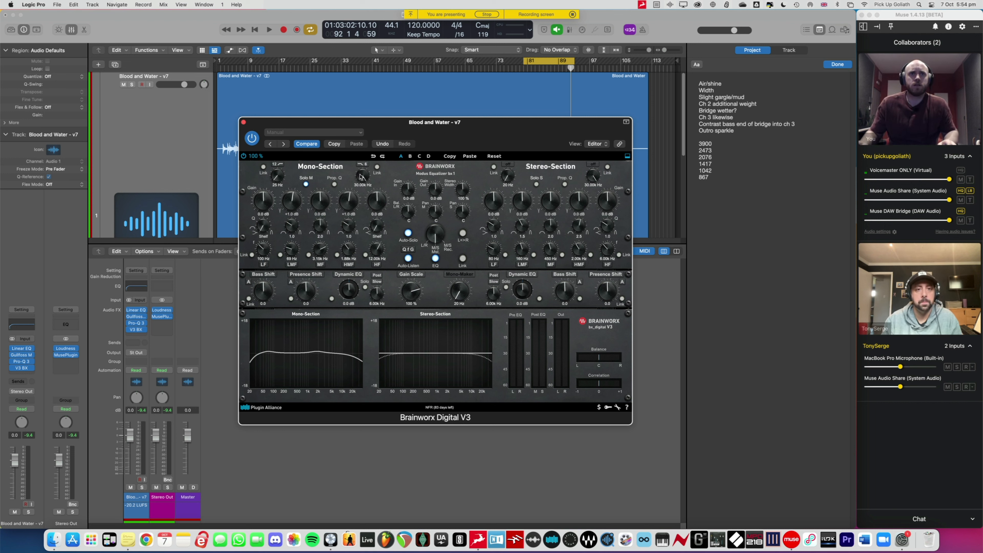
# Engage the mono section's low-pass filter and set it to 18.77 kHz over the playing loop.
pyautogui.click(362, 165)
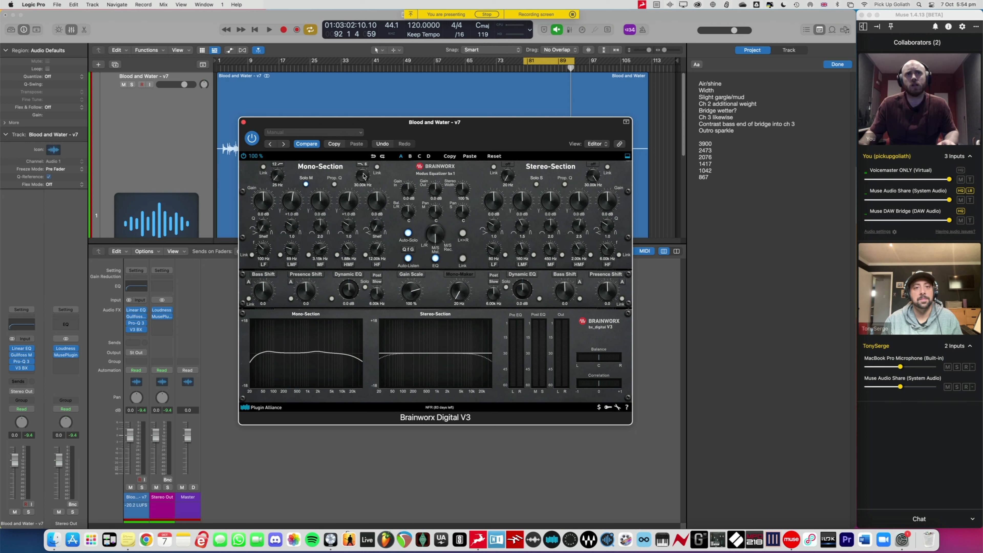
pyautogui.press('space')
pyautogui.moveTo(363, 177); pyautogui.dragTo(363, 180)
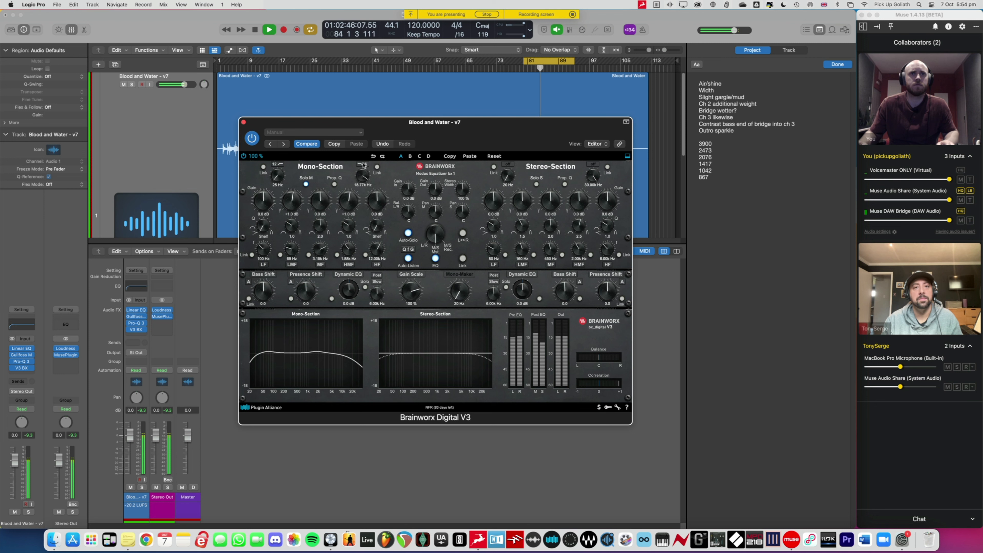
# Compare the soloed mono signal with its low-pass filter off and on over the loop, leave it on, and stop playback.
pyautogui.click(363, 164)
pyautogui.click(364, 164)
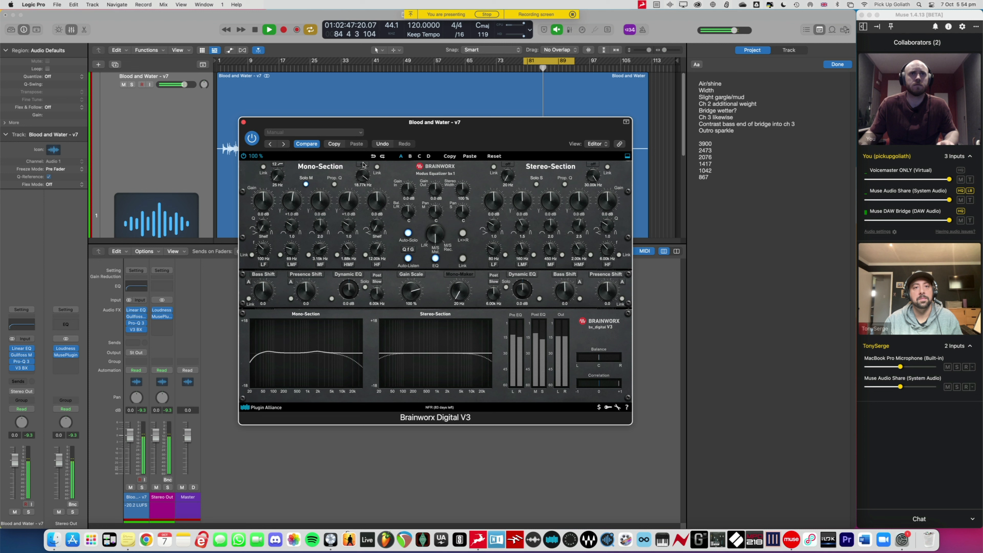
pyautogui.click(363, 165)
pyautogui.press('space')
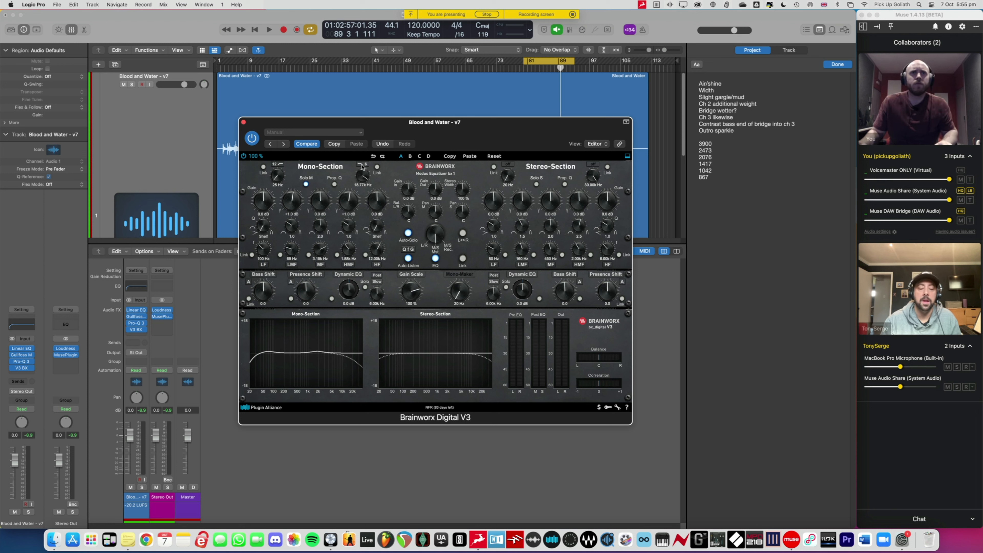
pyautogui.click(363, 164)
pyautogui.click(362, 165)
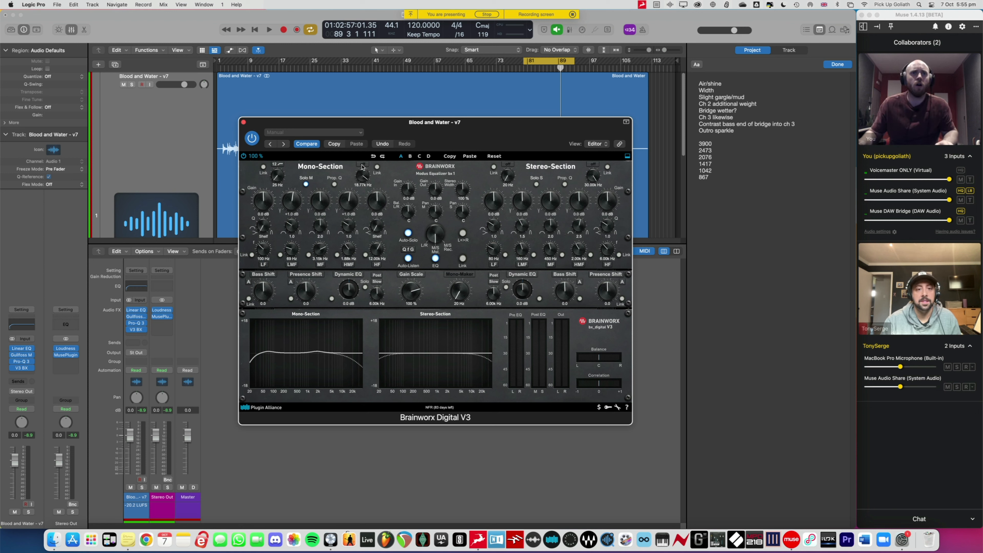
pyautogui.press('space')
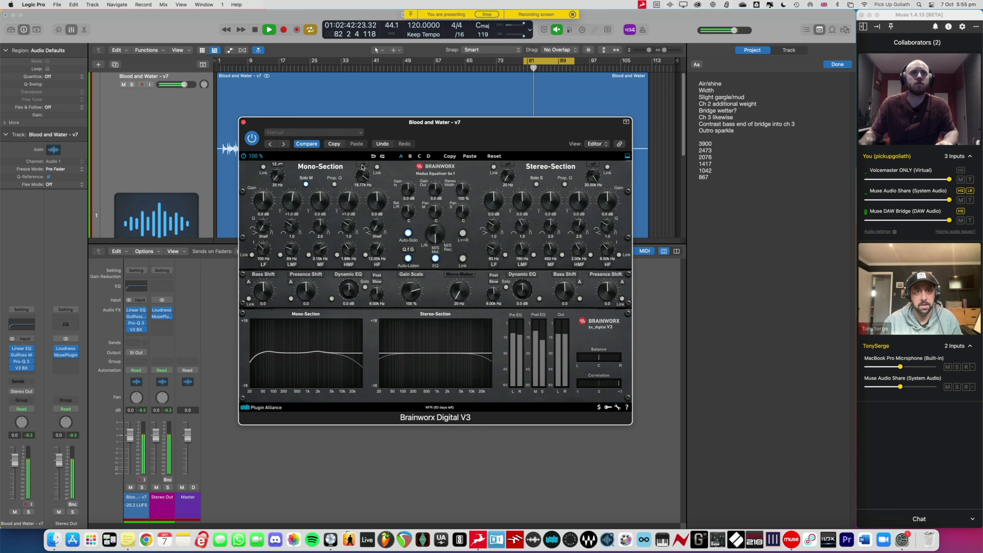
pyautogui.press('space')
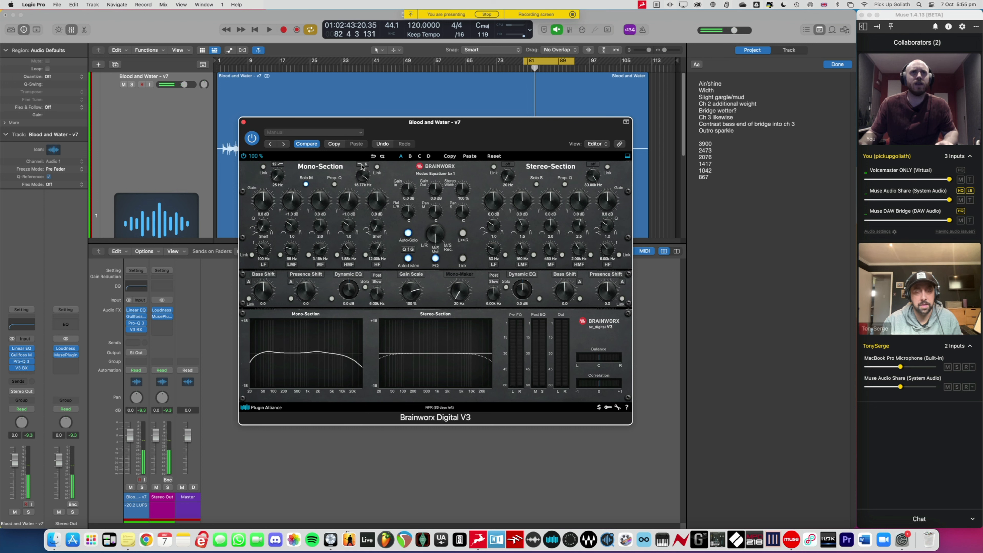
pyautogui.press('space')
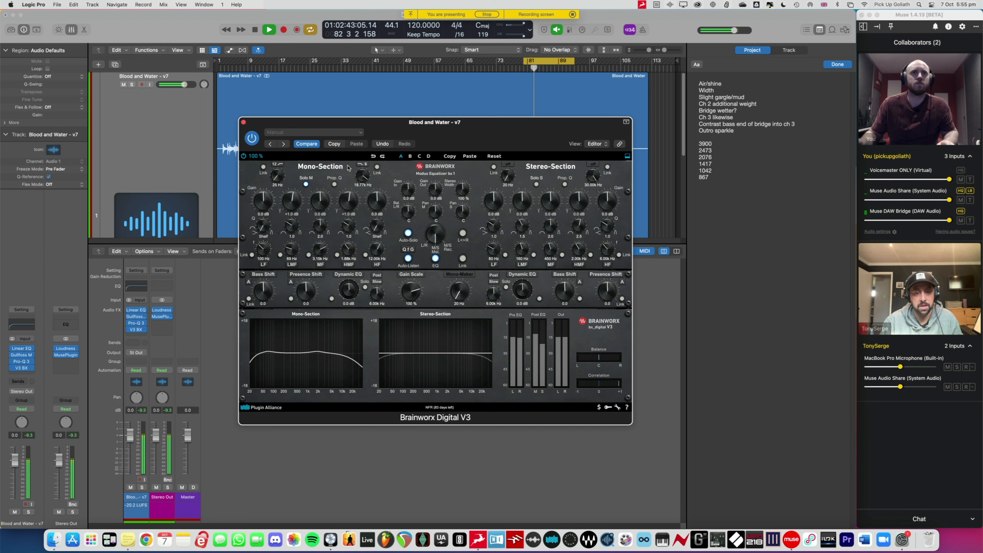
pyautogui.press('space')
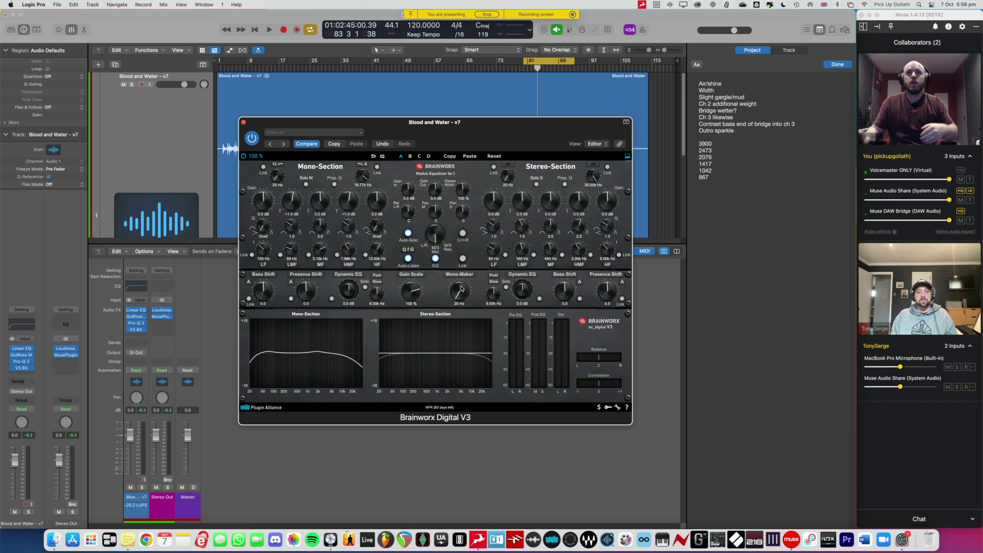
# Release the mono solo, engage Mono-Maker, and set its frequency to 109 Hz while auditioning the loop.
pyautogui.moveTo(460, 291); pyautogui.dragTo(460, 282)
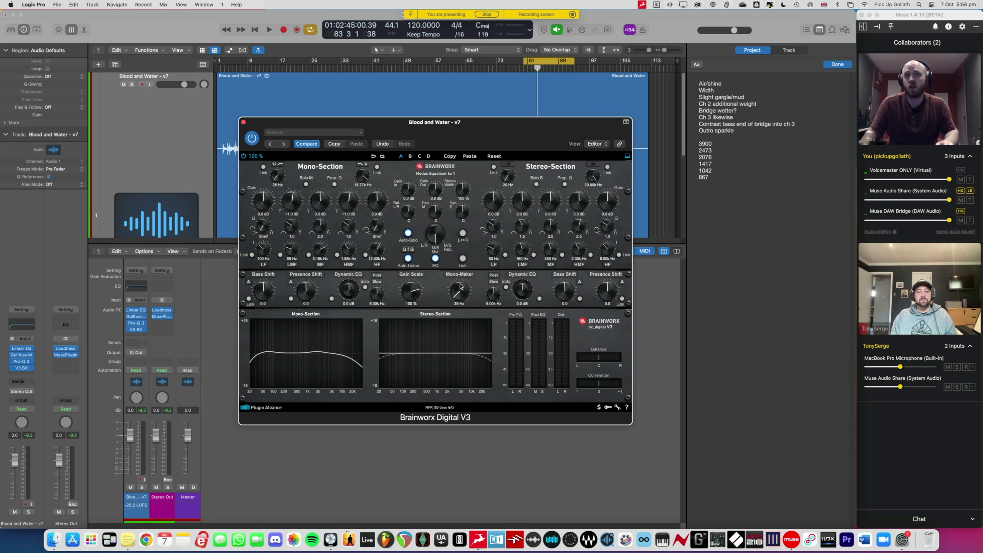
pyautogui.press('space')
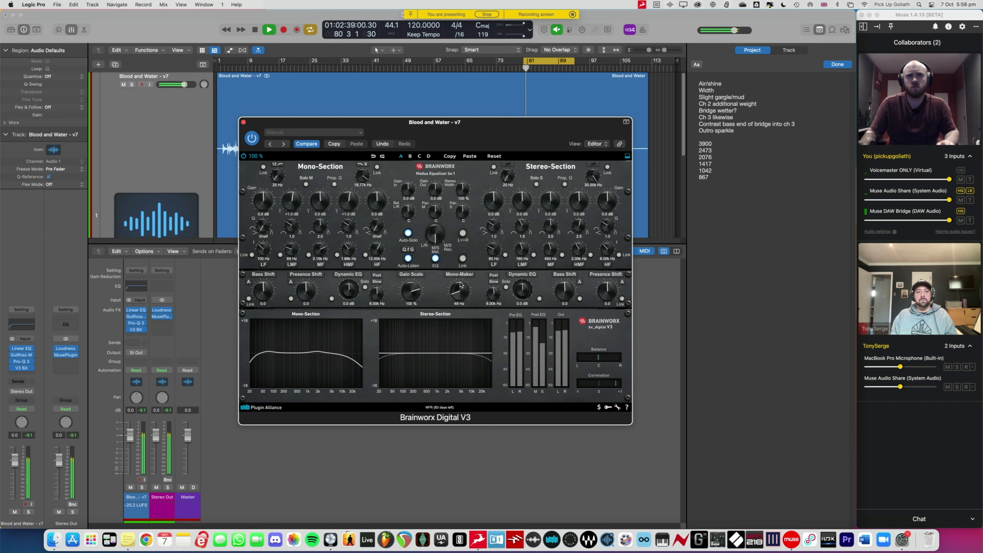
pyautogui.moveTo(461, 284); pyautogui.dragTo(462, 278)
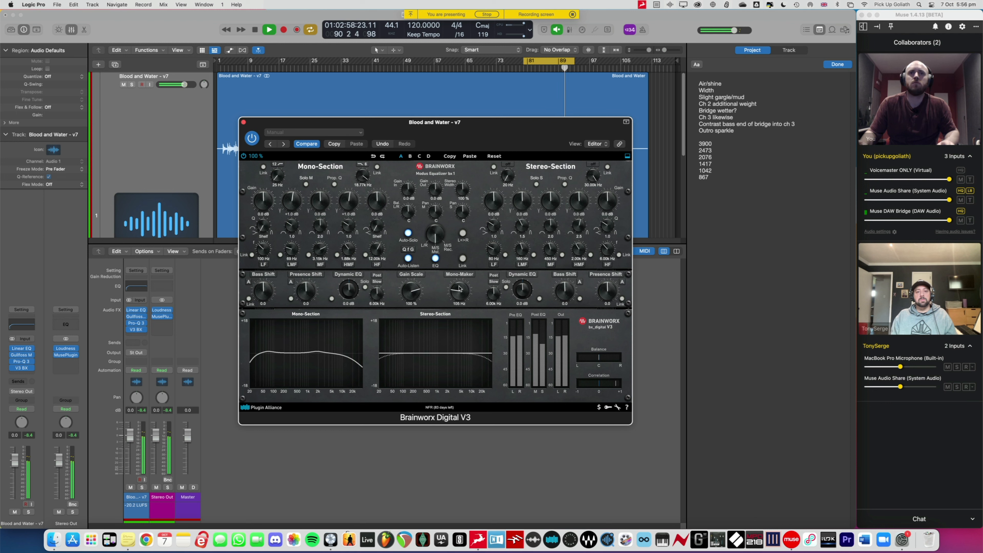
pyautogui.scroll(-2, 460, 288)
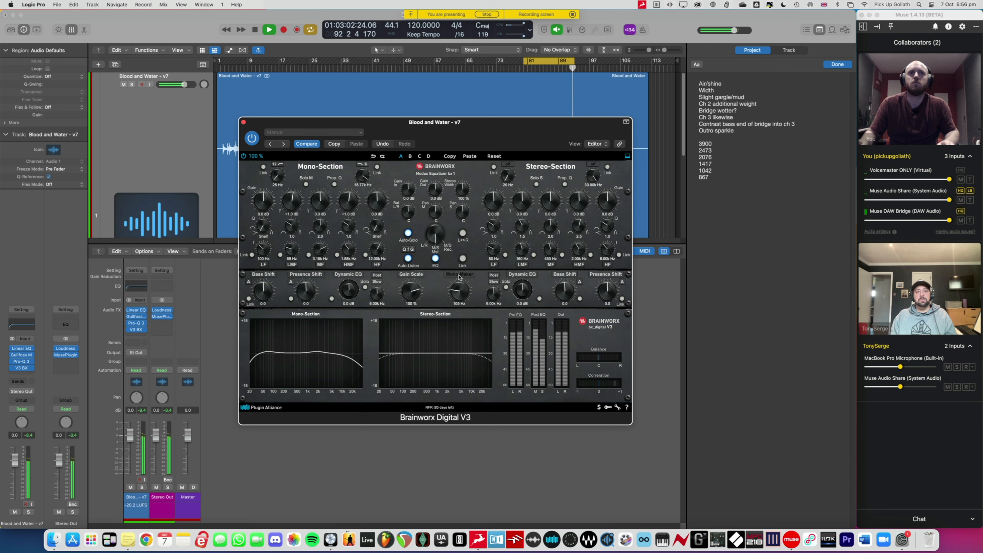
# Compare the loop with Mono-Maker off and on, leave it on, and stop playback.
pyautogui.click(459, 275)
pyautogui.click(459, 275)
pyautogui.click(458, 275)
pyautogui.press('space')
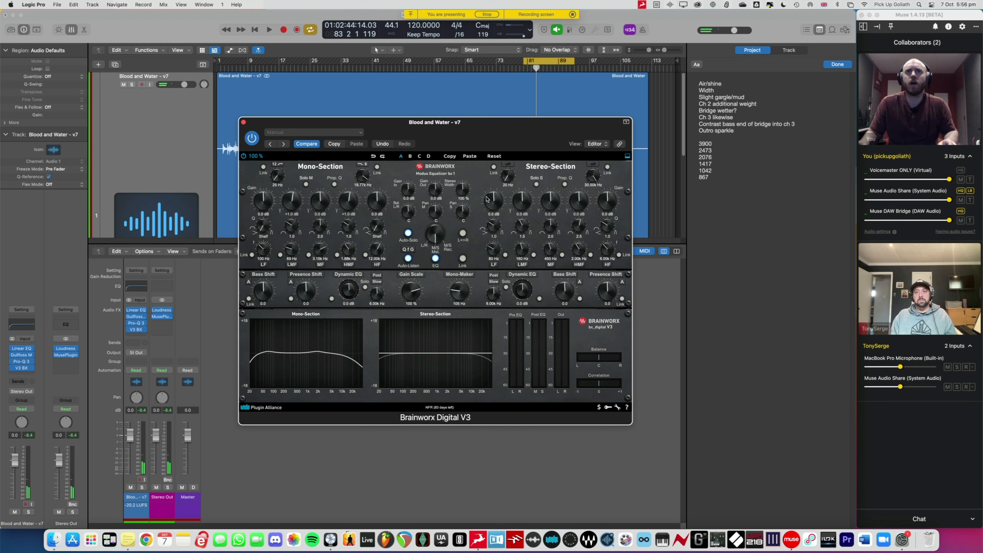
# Solo the stereo section and briefly audition the side signal of the loop.
pyautogui.click(536, 185)
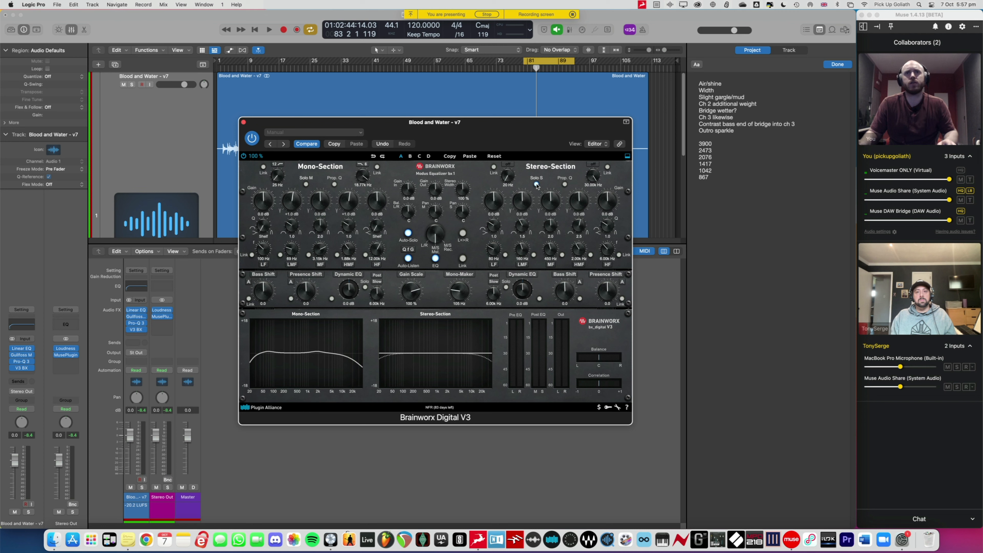
pyautogui.press('space')
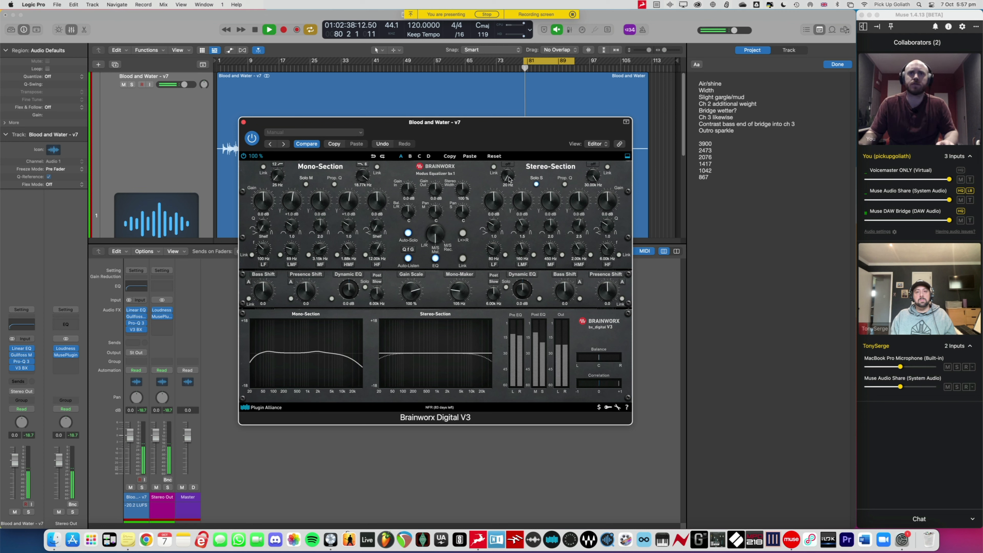
pyautogui.press('space')
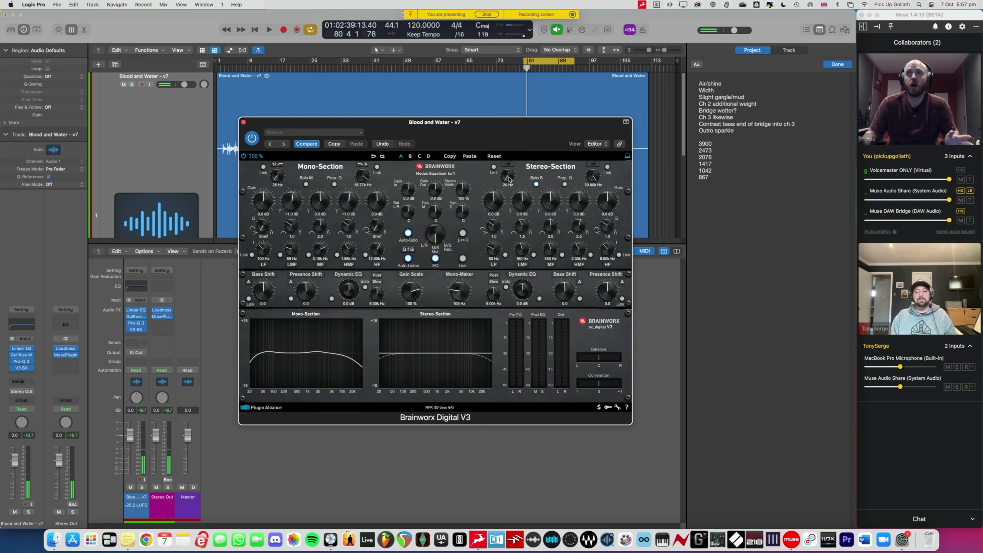
# Engage the stereo section's high-pass filter and set it to 122 Hz while auditioning the side signal.
pyautogui.press('space')
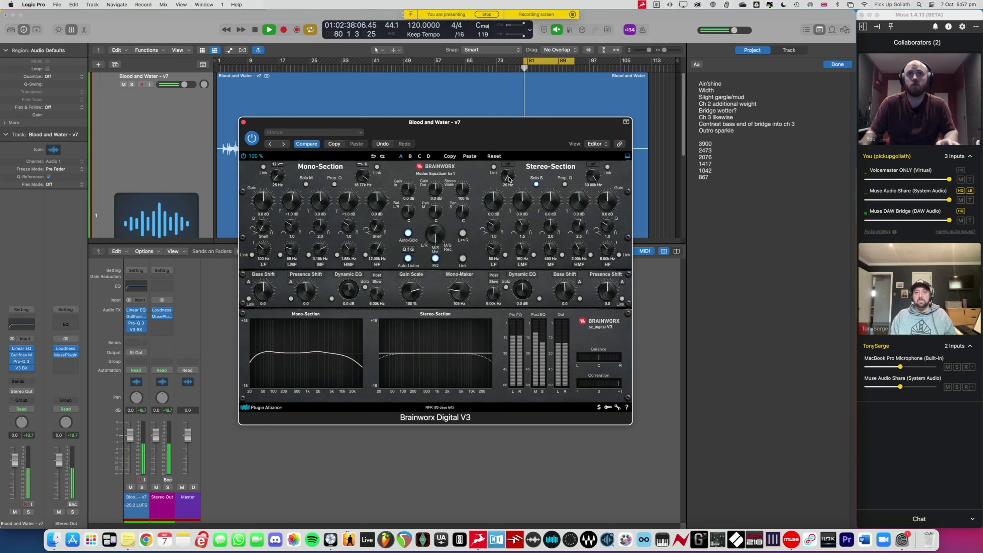
pyautogui.click(508, 165)
pyautogui.moveTo(508, 174); pyautogui.dragTo(510, 161)
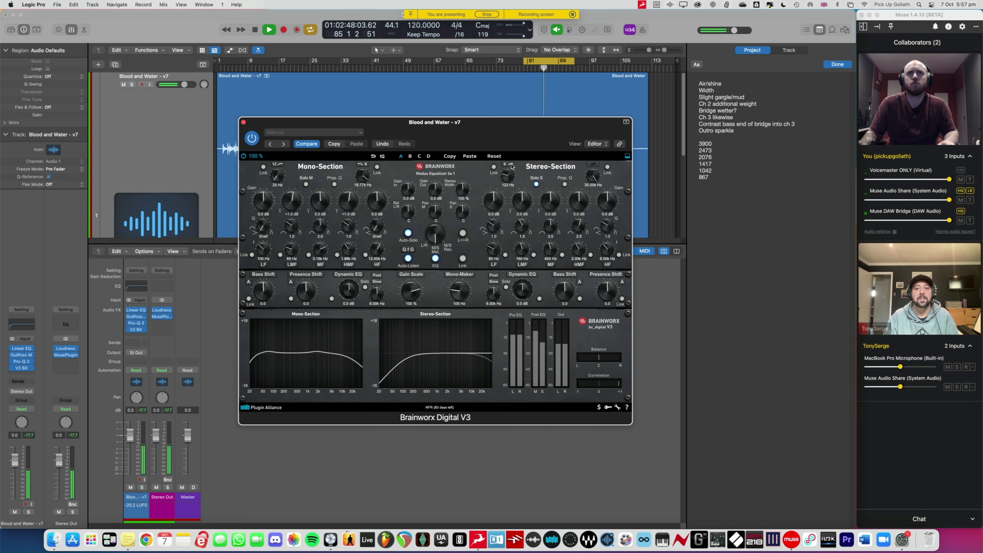
# Compare the stereo high-pass filter's slopes and off state over the loop, stop playback, and keep the gentler slope.
pyautogui.click(511, 165)
pyautogui.click(512, 164)
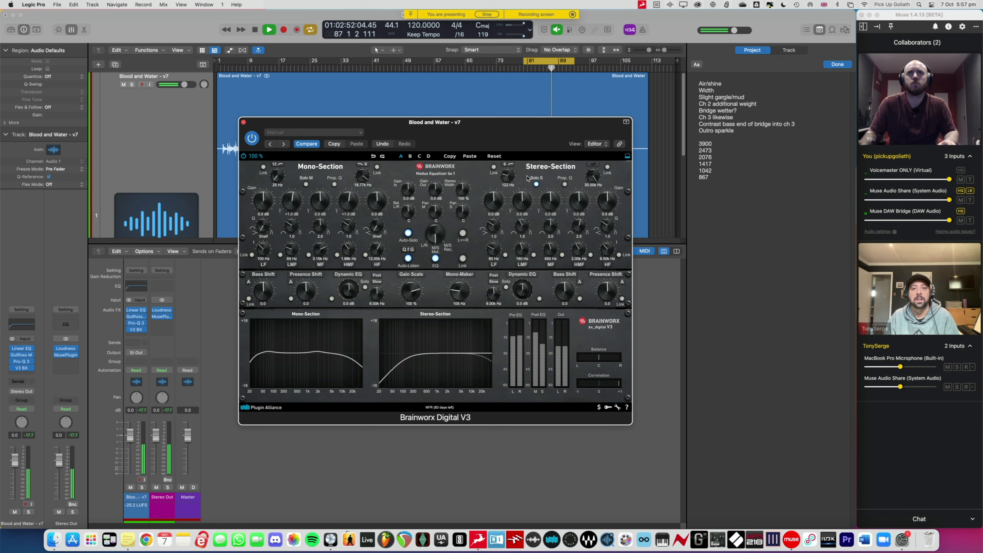
pyautogui.click(512, 166)
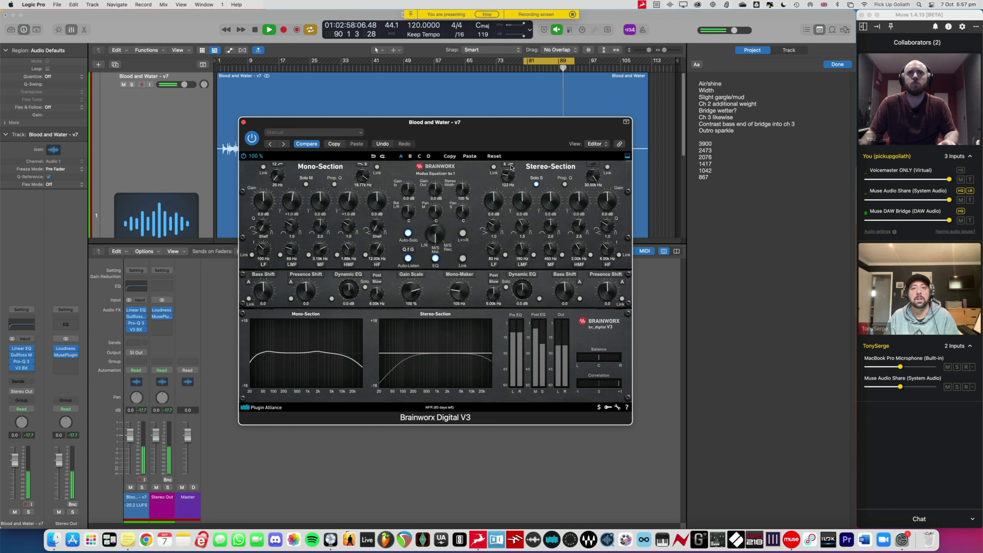
pyautogui.press('space')
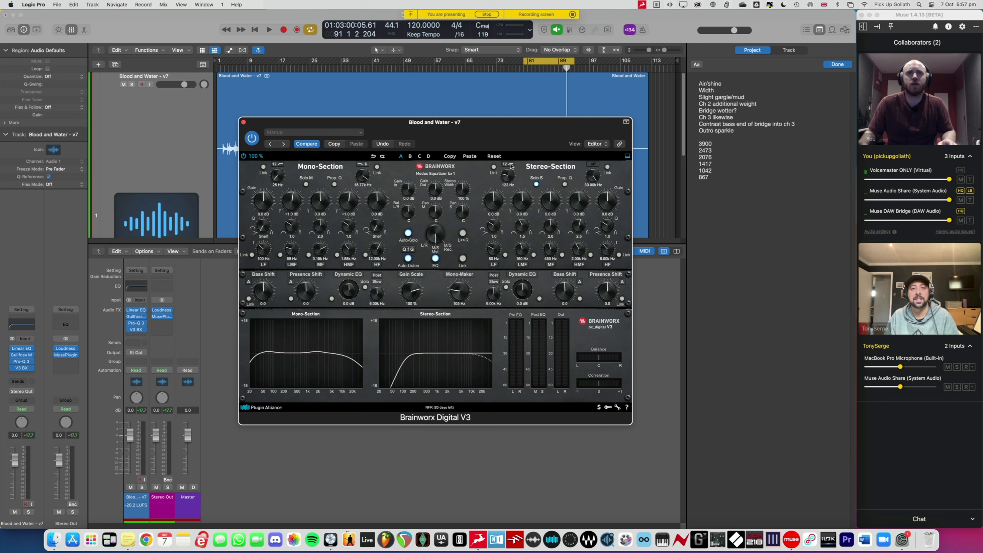
pyautogui.click(510, 165)
pyautogui.click(509, 165)
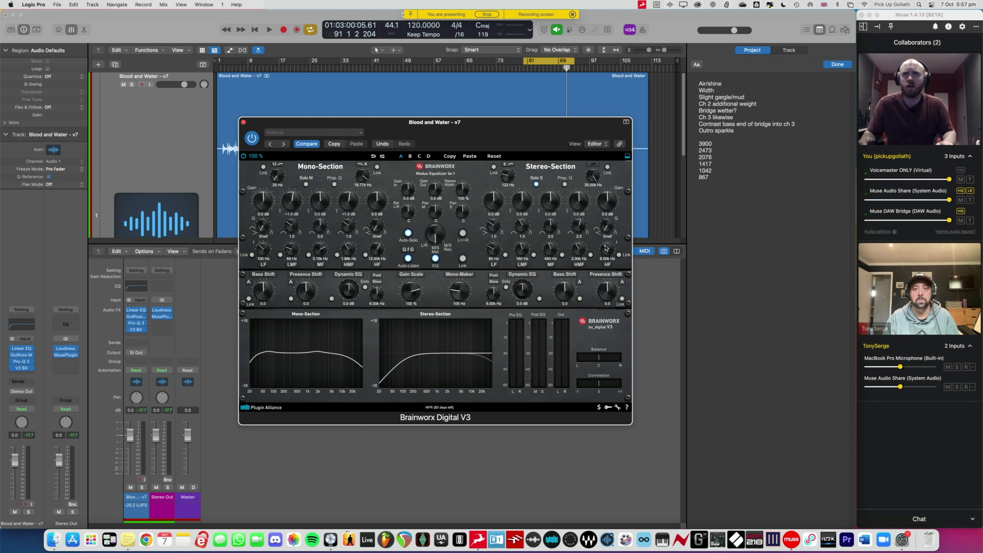
# Boost the stereo section's HF band by about 2.3 dB while adjusting its frequency over the looped side signal.
pyautogui.moveTo(605, 248); pyautogui.dragTo(606, 247)
pyautogui.press('space')
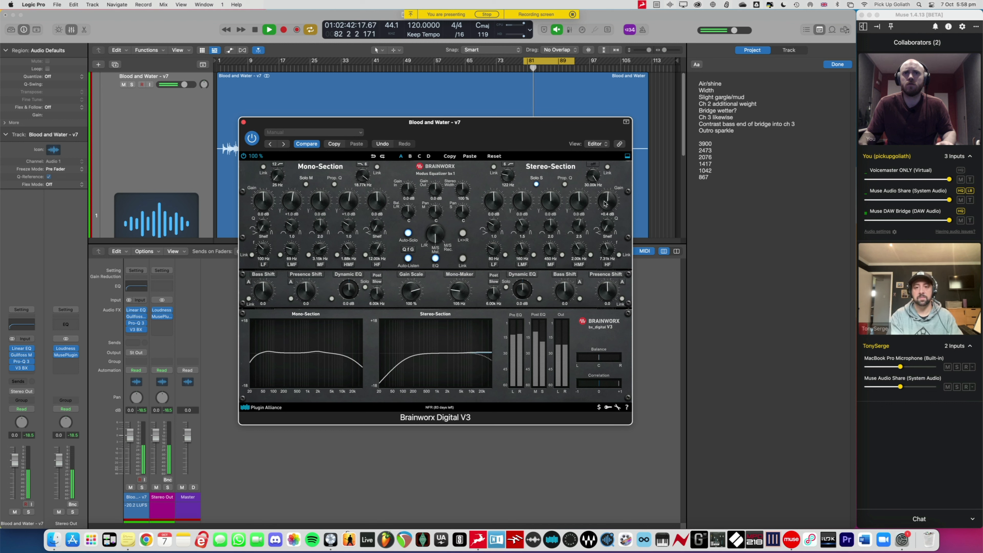
pyautogui.moveTo(606, 206); pyautogui.dragTo(606, 201)
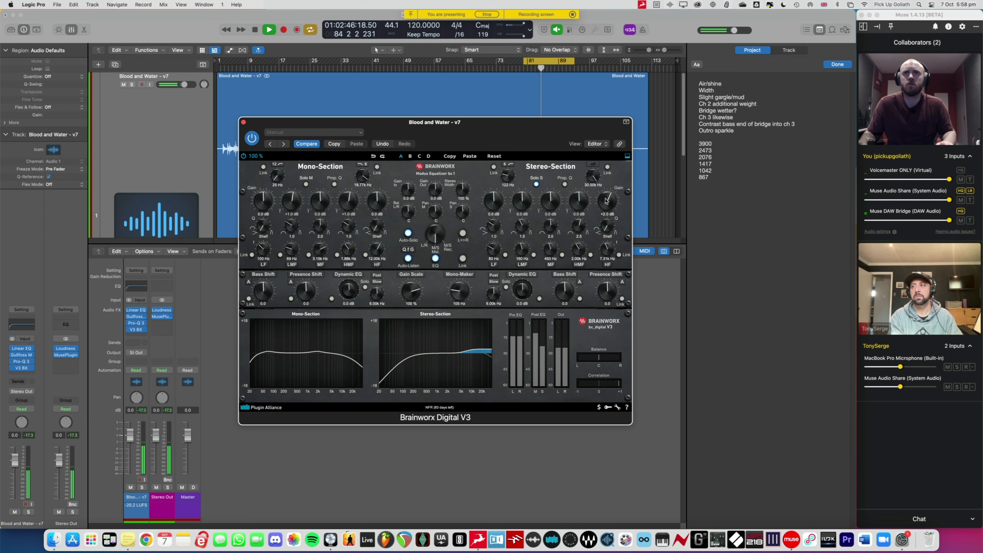
pyautogui.moveTo(607, 249); pyautogui.dragTo(608, 268)
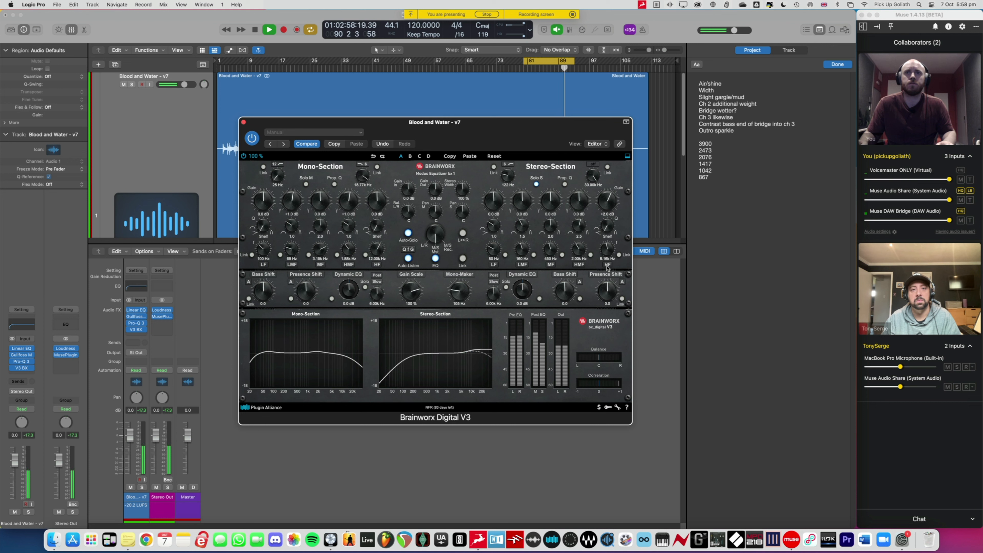
pyautogui.moveTo(608, 212); pyautogui.dragTo(607, 209)
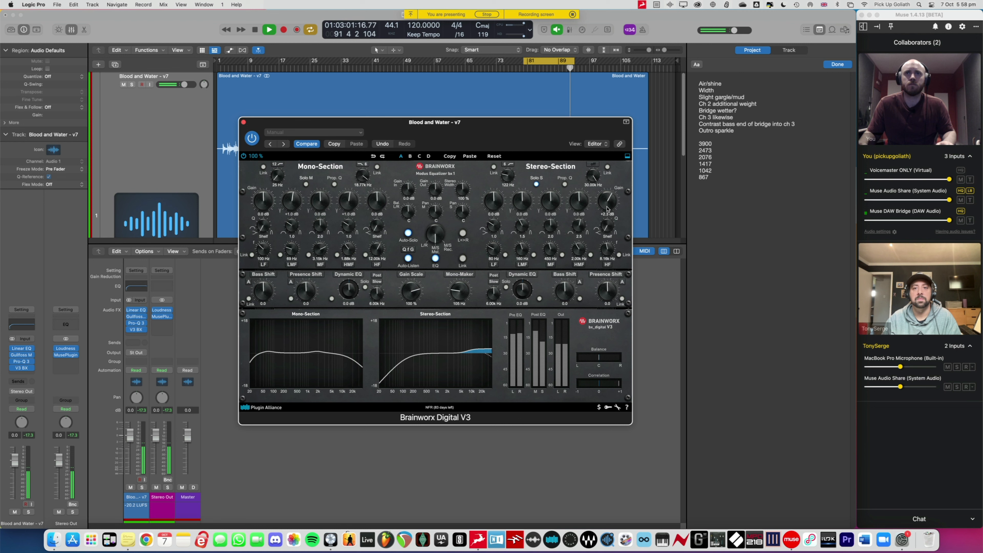
# Compare the soloed side signal with the stereo HF band off and on, and leave the band on.
pyautogui.click(607, 266)
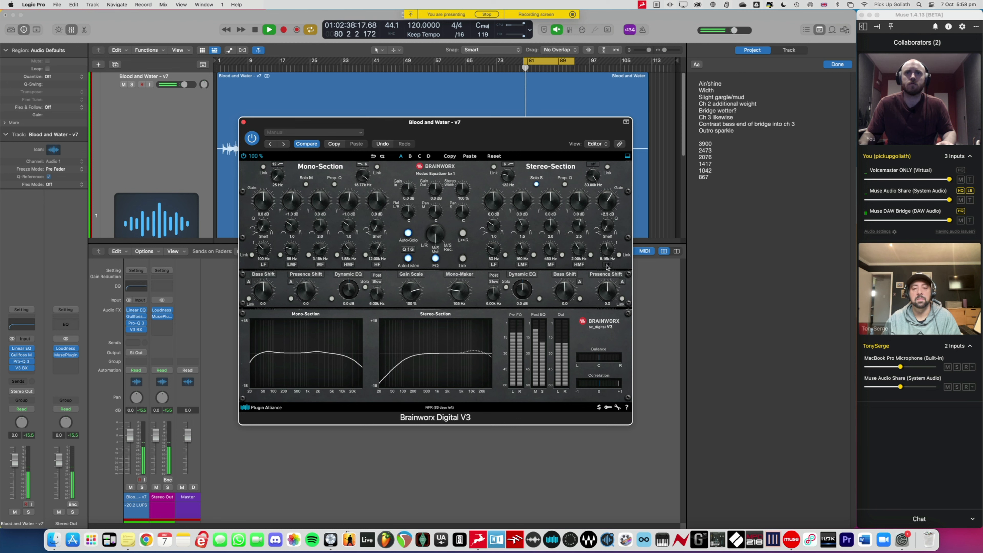
pyautogui.click(608, 266)
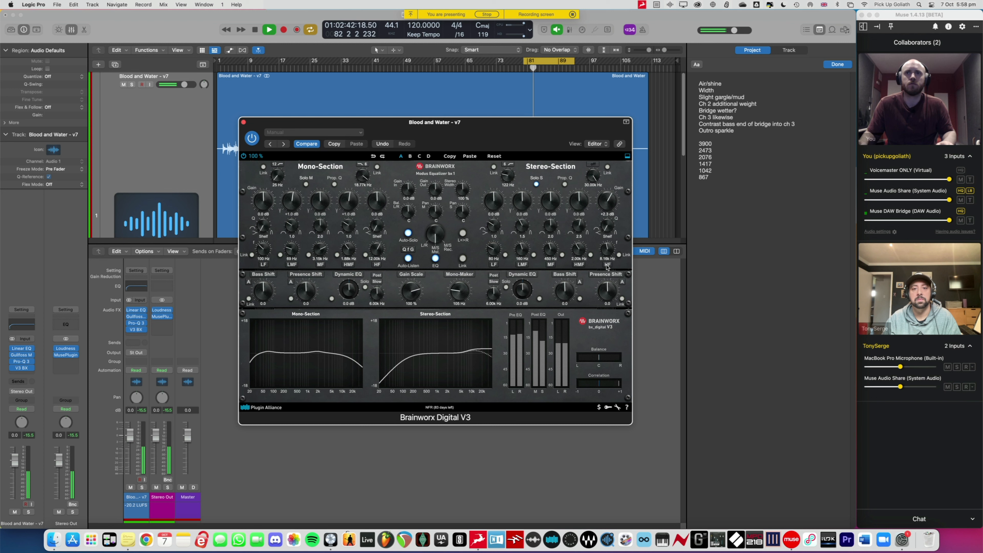
pyautogui.click(607, 265)
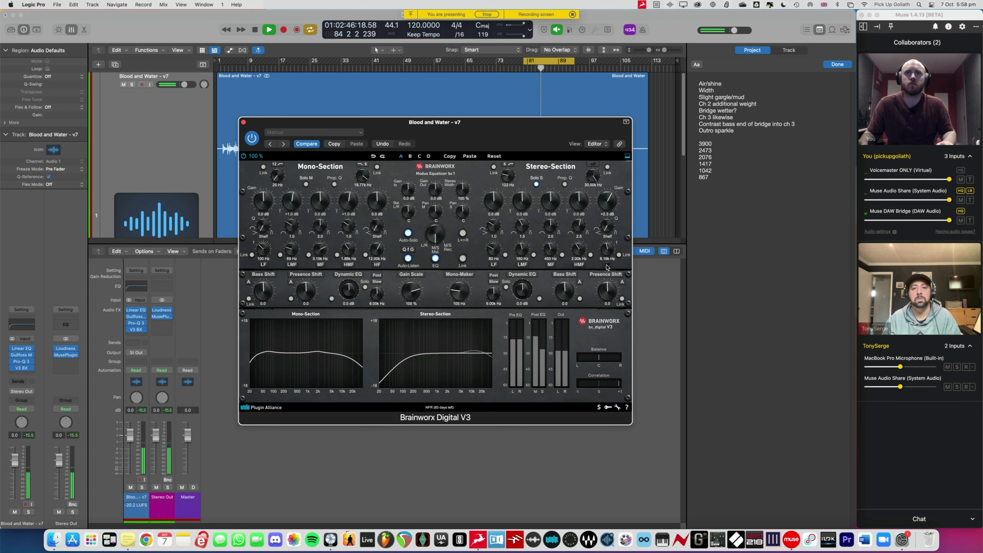
pyautogui.click(607, 266)
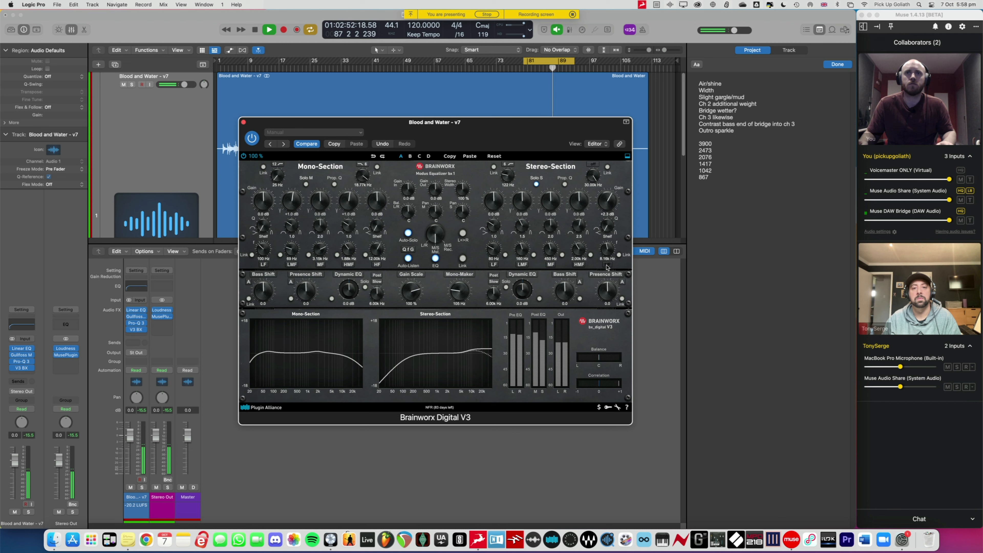
# Set the stereo HF band's frequency to 7.51 kHz, release the side solo, and stop playback.
pyautogui.scroll(-3, 607, 253)
pyautogui.moveTo(607, 252); pyautogui.dragTo(608, 259)
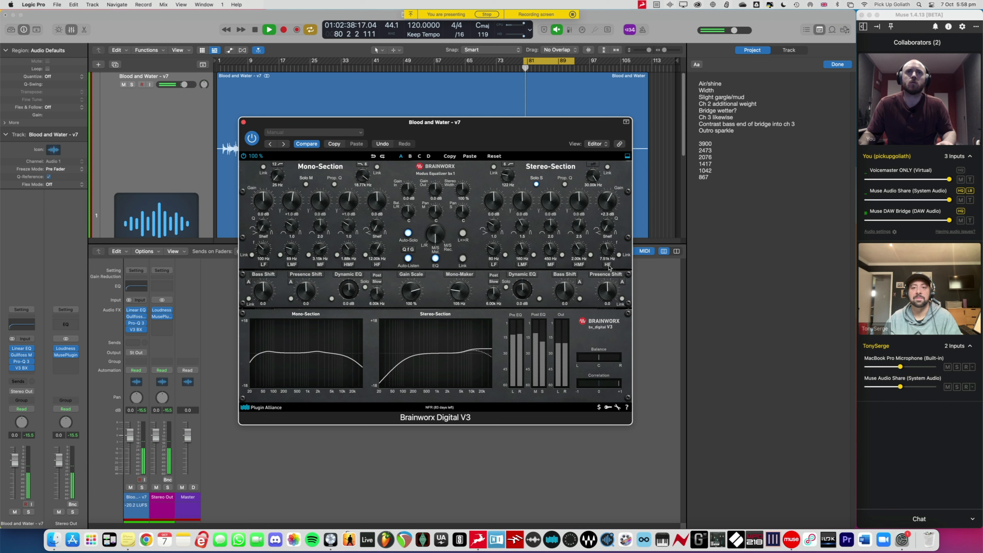
pyautogui.press('space')
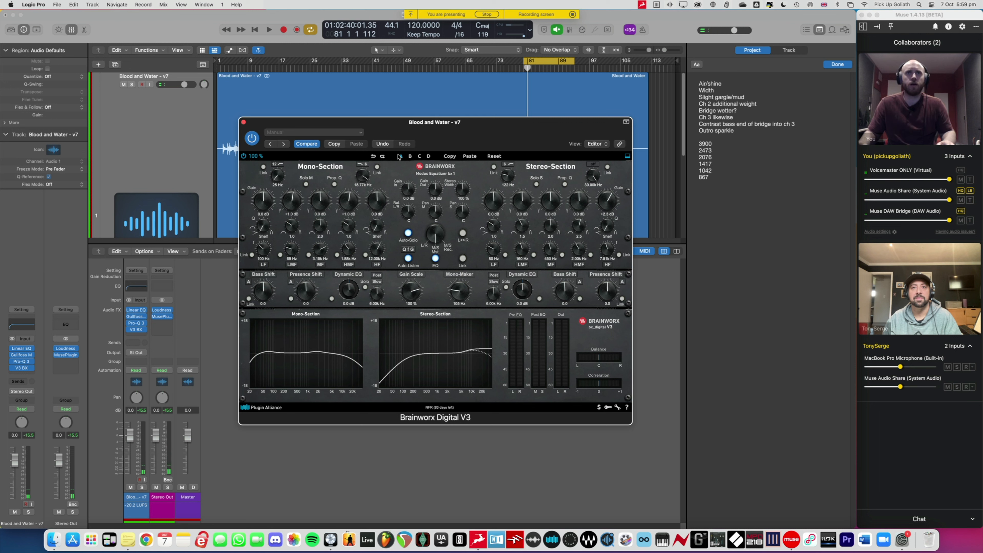
# Compare the full loop with the Brainworx equalizer bypassed and active, leave it active, and stop playback.
pyautogui.press('space')
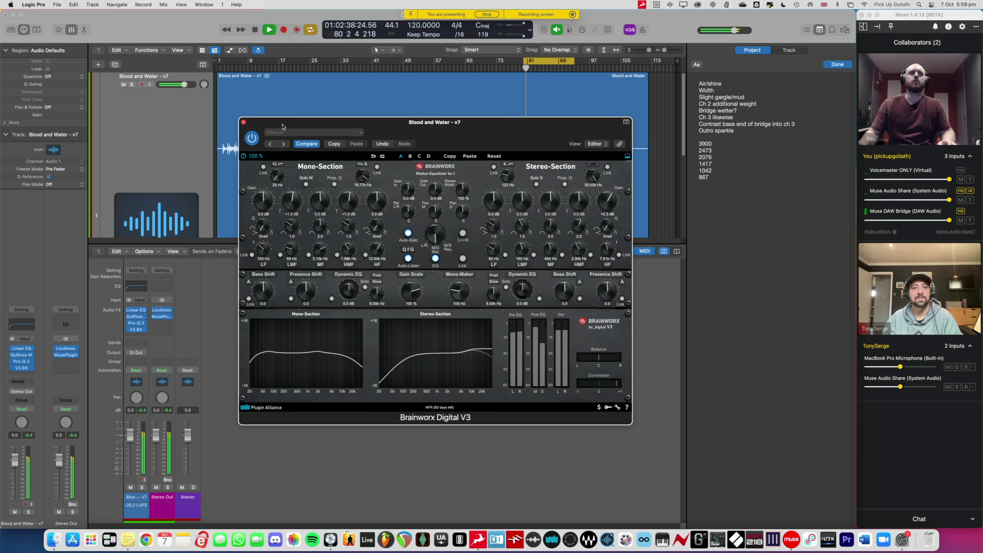
pyautogui.click(252, 138)
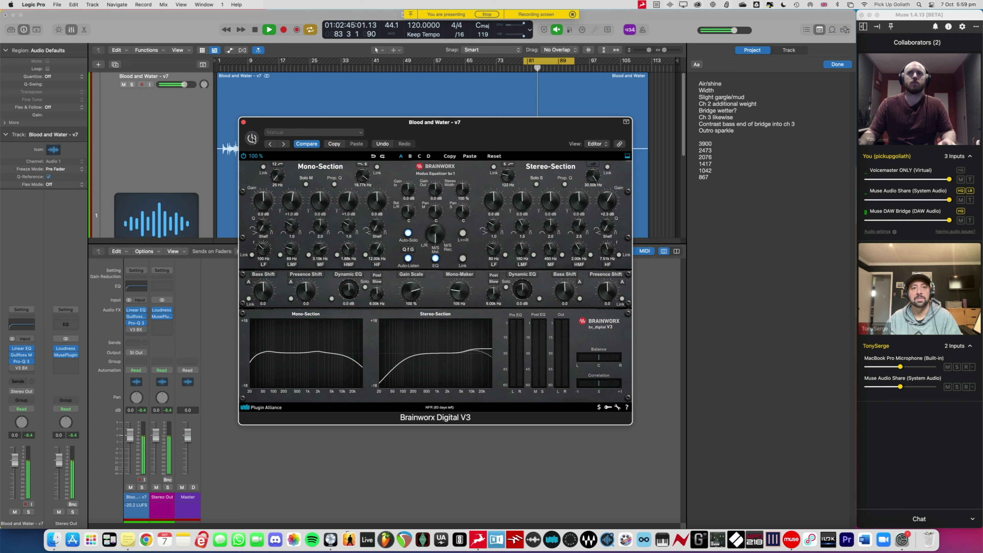
pyautogui.click(252, 138)
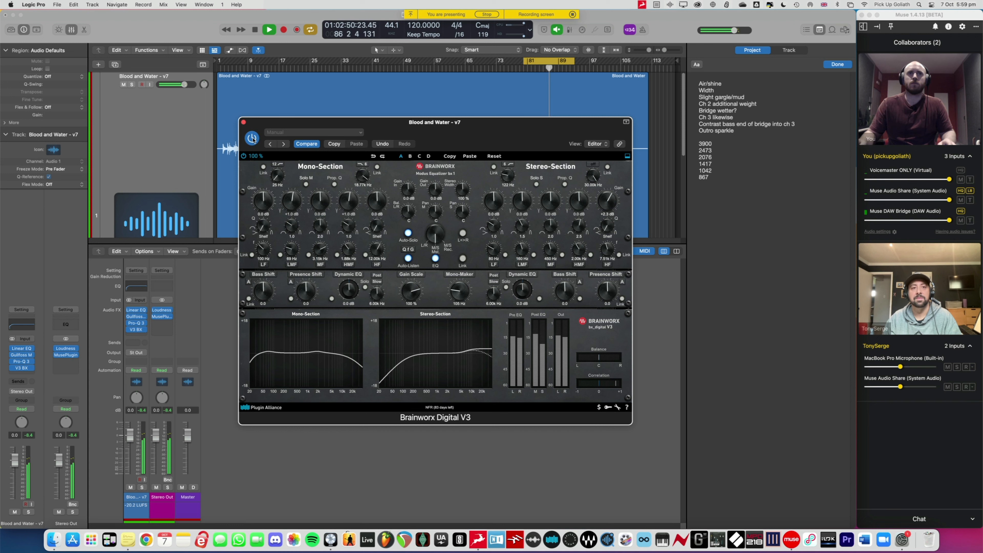
pyautogui.click(252, 138)
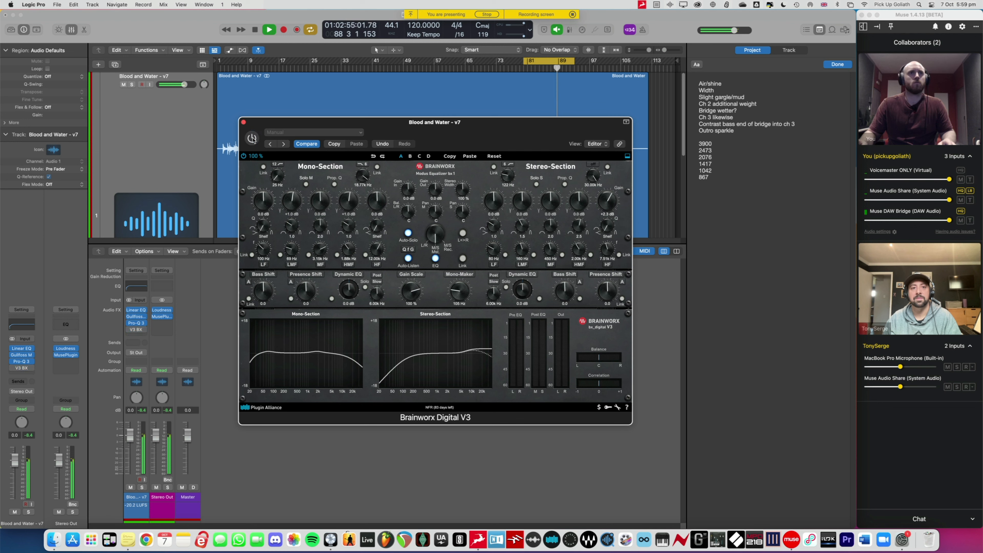
pyautogui.click(252, 138)
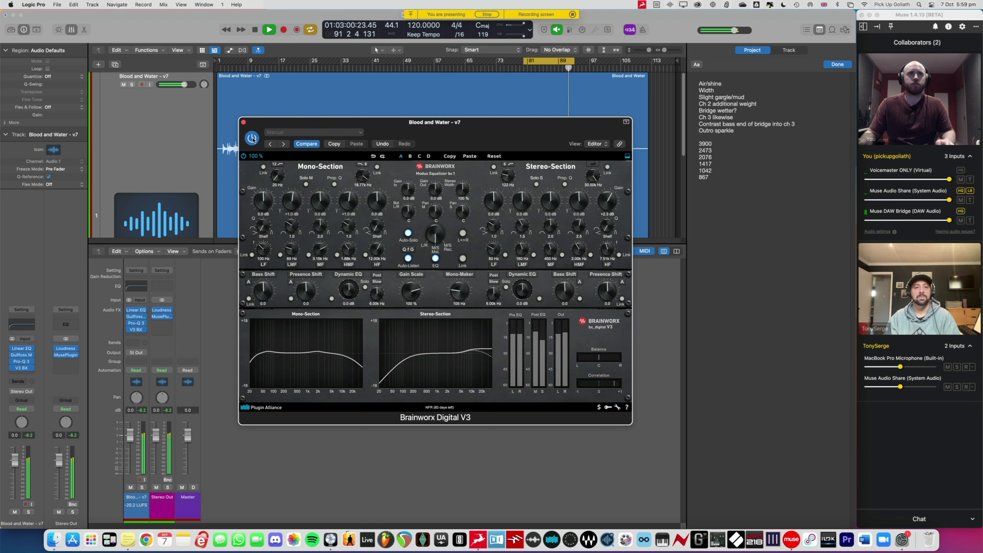
pyautogui.press('space')
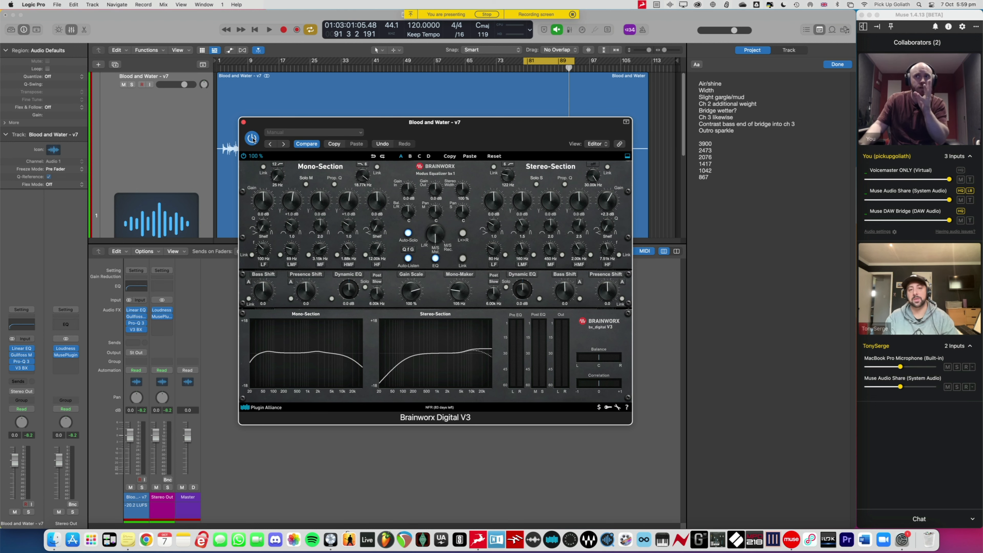
# Raise the equalizer's Stereo Width to 121% while playing the loop.
pyautogui.moveTo(259, 124); pyautogui.dragTo(258, 122)
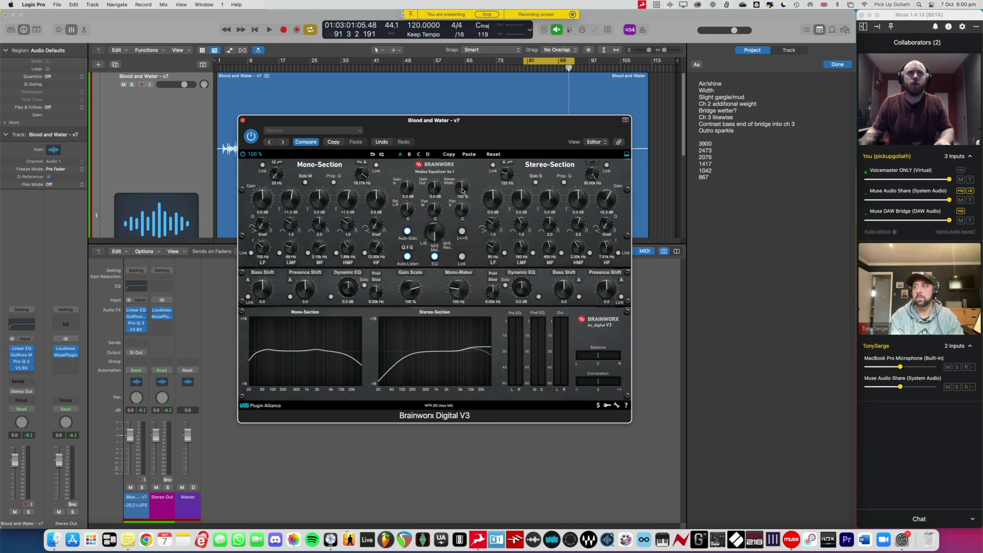
pyautogui.press('space')
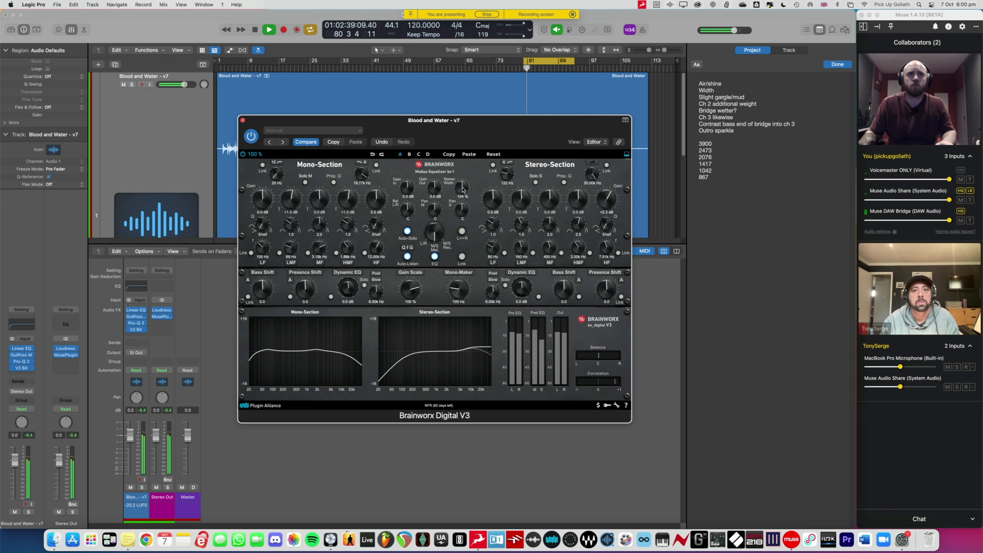
pyautogui.scroll(4, 462, 189)
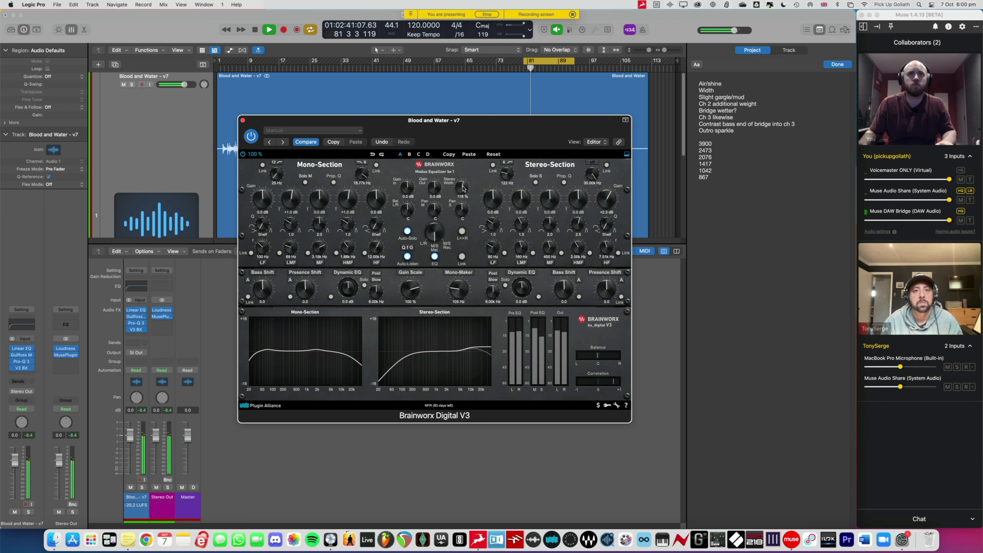
pyautogui.scroll(2, 464, 188)
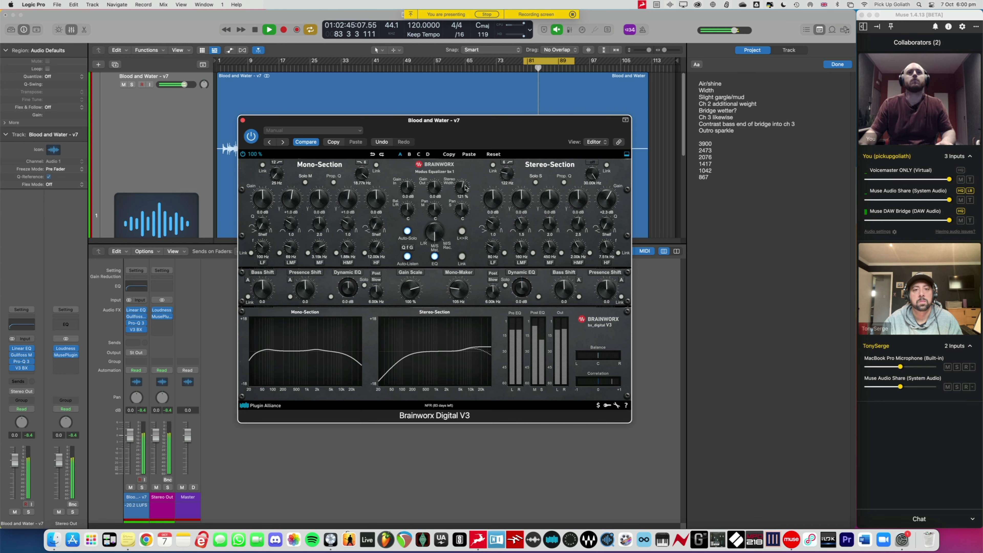
pyautogui.scroll(-1, 464, 188)
# Compare the widened loop with the equalizer repeatedly bypassed and active, and leave it active.
pyautogui.click(254, 135)
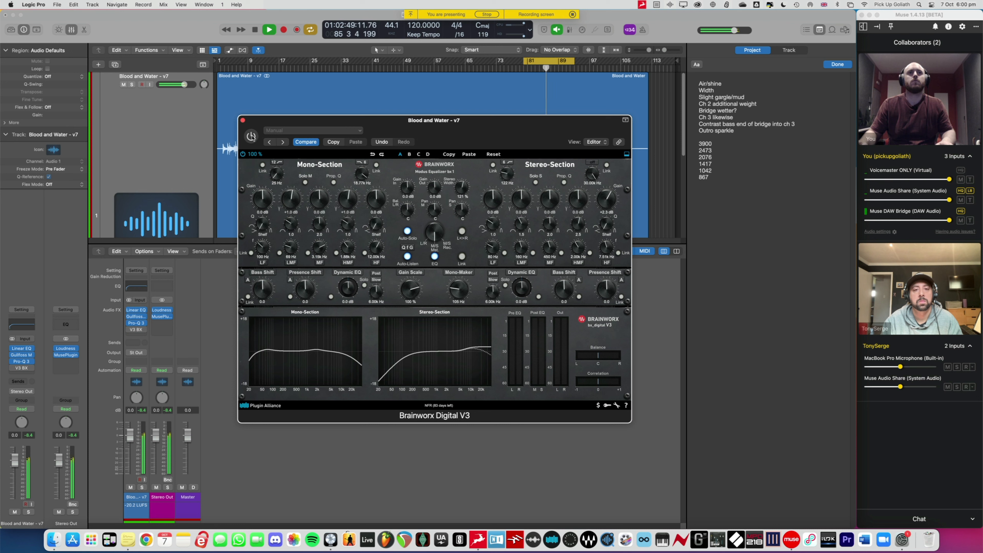
pyautogui.click(252, 136)
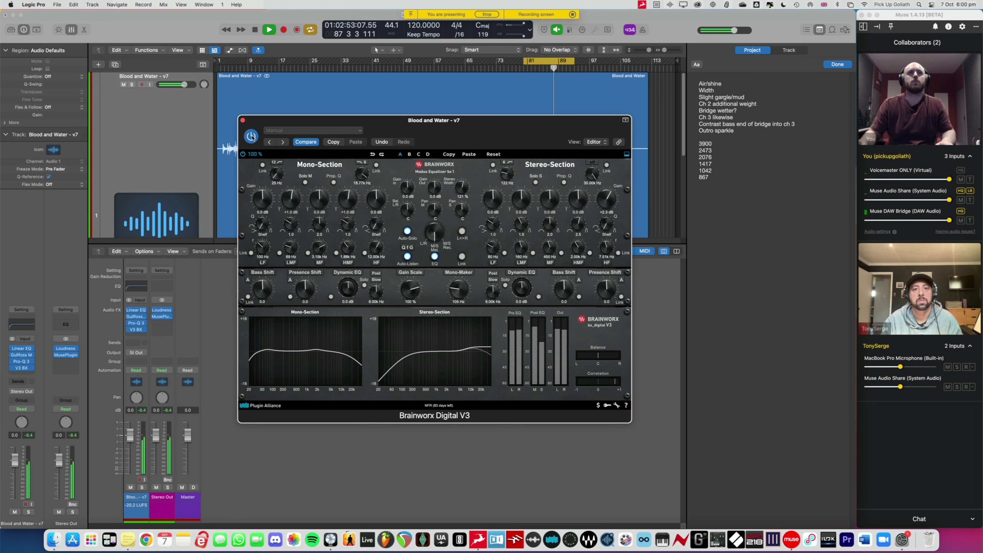
pyautogui.click(252, 137)
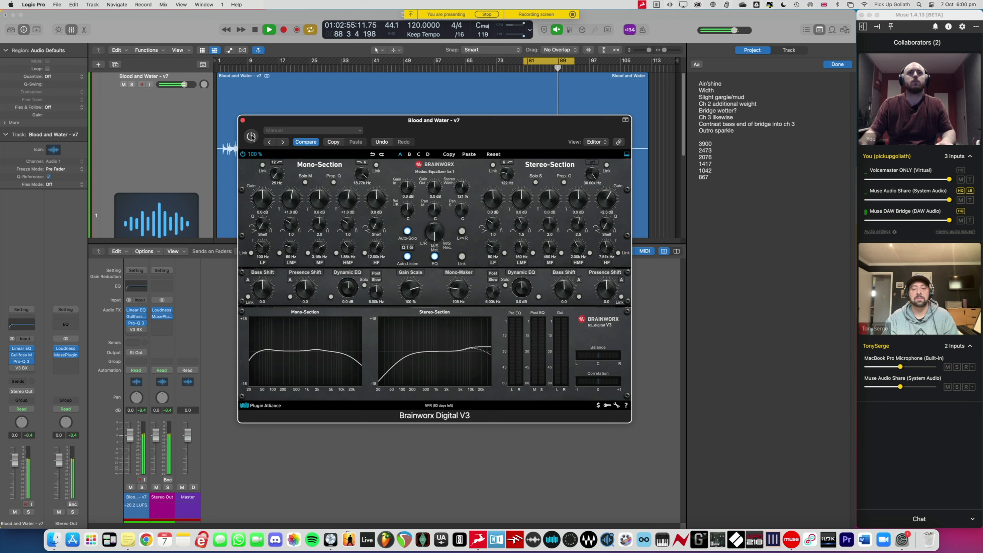
pyautogui.click(252, 136)
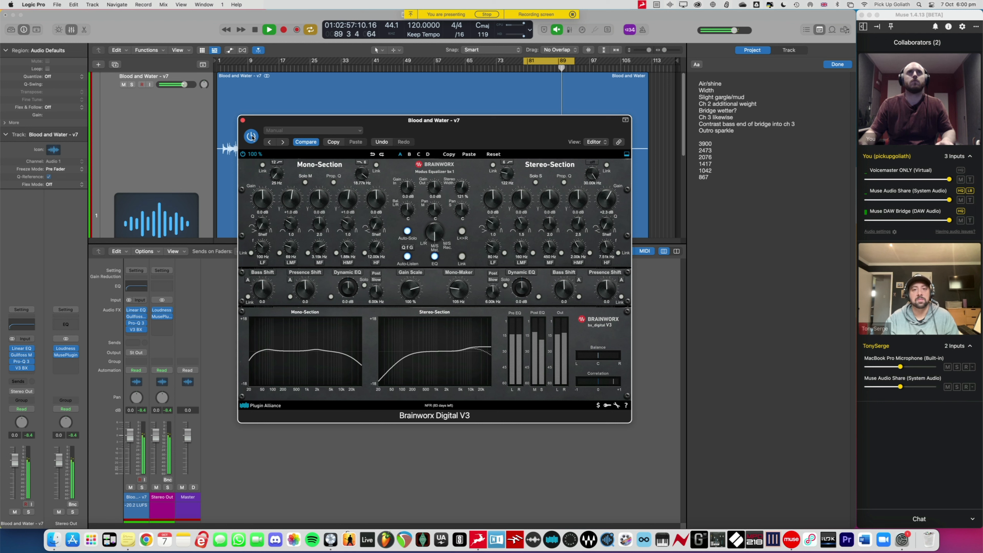
pyautogui.click(252, 136)
pyautogui.click(252, 136)
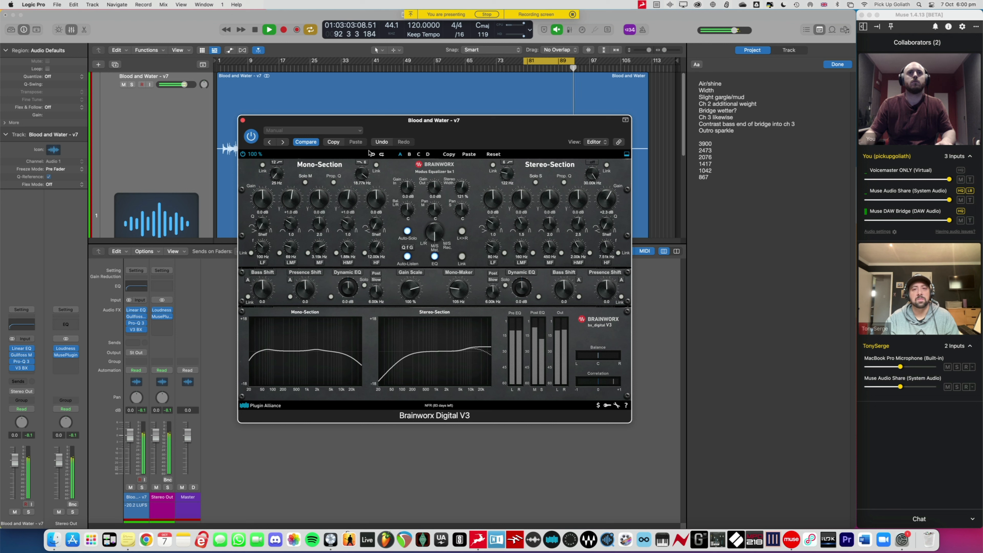
# Lower the Stereo Width to 111% during playback, checking the loop against the bypassed equalizer.
pyautogui.scroll(-1, 463, 187)
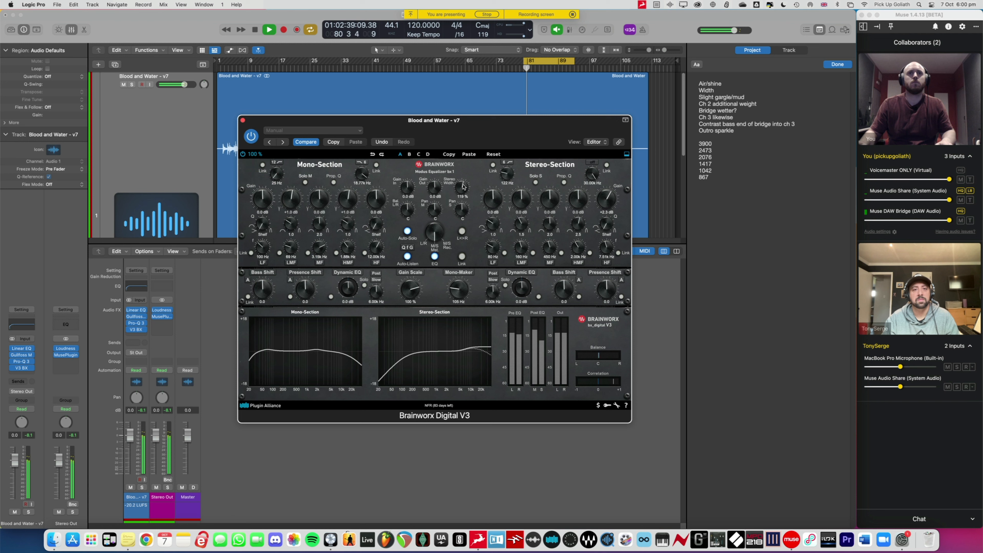
pyautogui.scroll(-1, 463, 187)
pyautogui.scroll(-2, 464, 187)
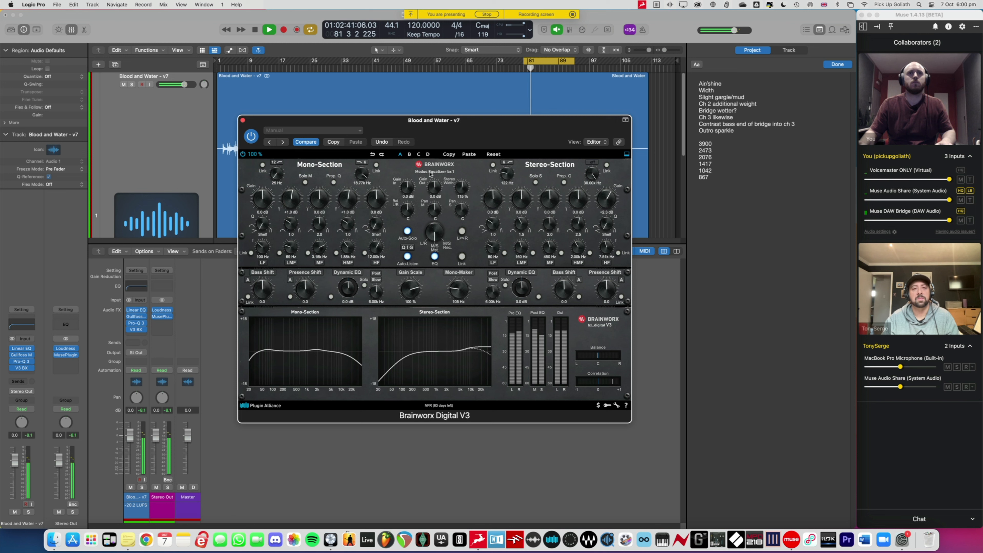
pyautogui.click(252, 136)
pyautogui.click(252, 136)
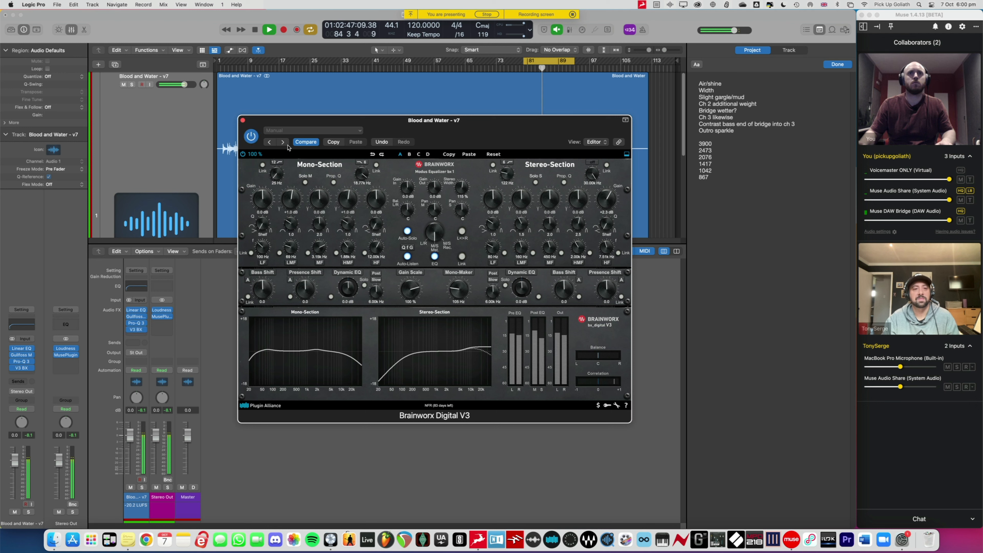
pyautogui.moveTo(460, 190); pyautogui.dragTo(460, 191)
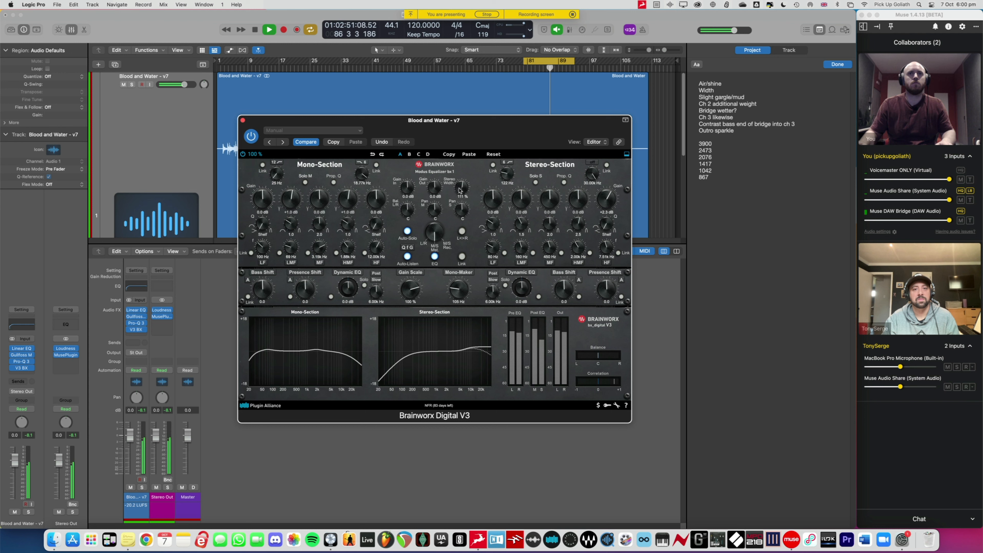
# Compare the loop once more with the Brainworx equalizer bypassed and active, leave it active, stop playback and close its window.
pyautogui.click(251, 135)
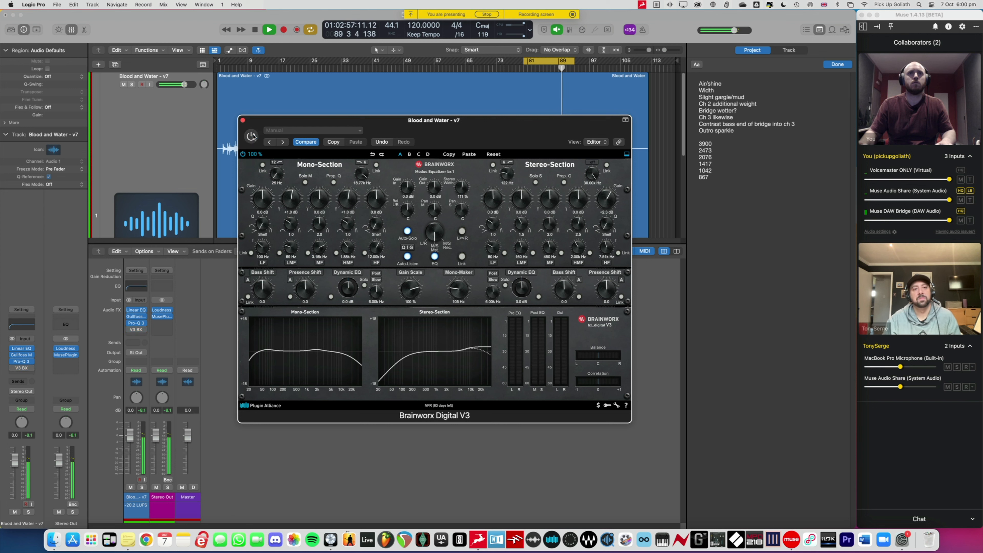
pyautogui.click(252, 135)
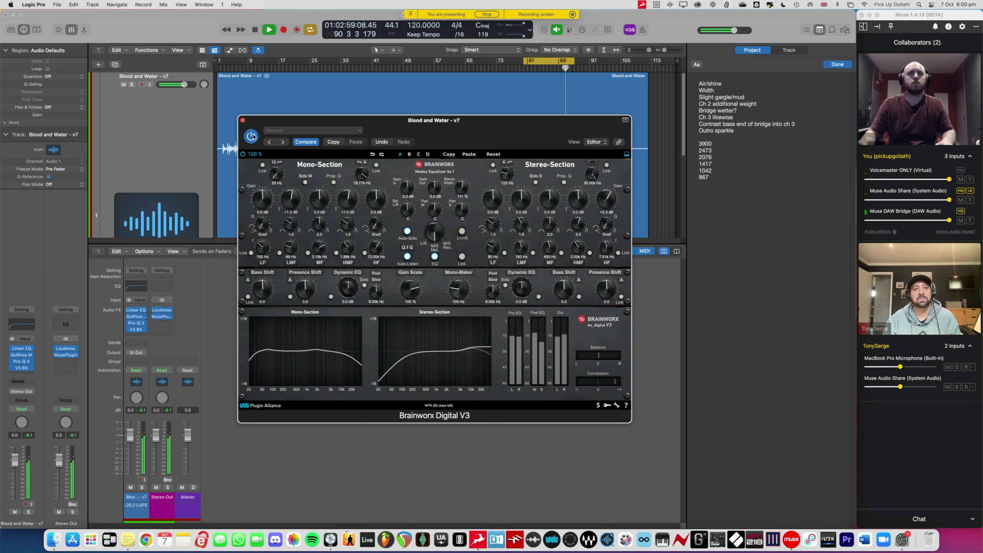
pyautogui.press('space')
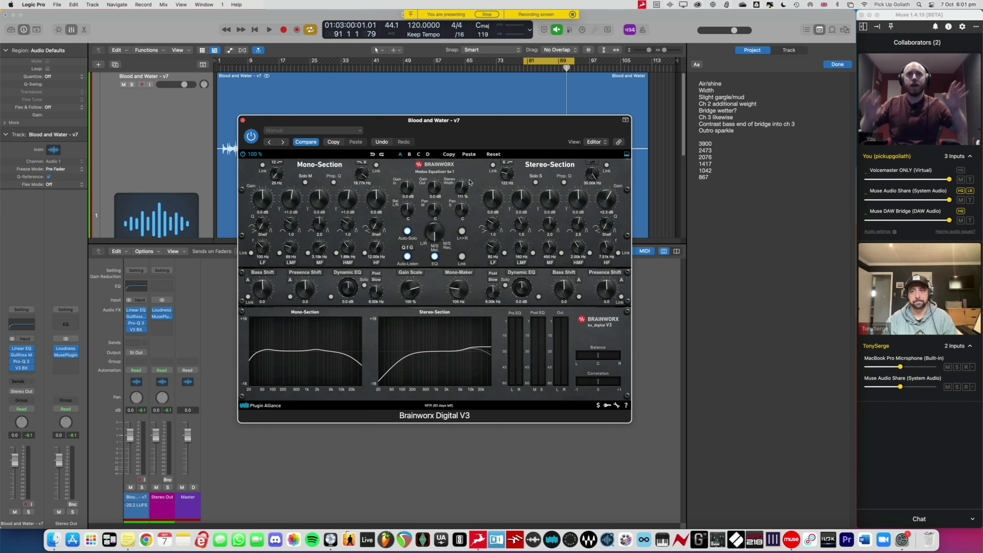
pyautogui.moveTo(424, 128); pyautogui.dragTo(427, 128)
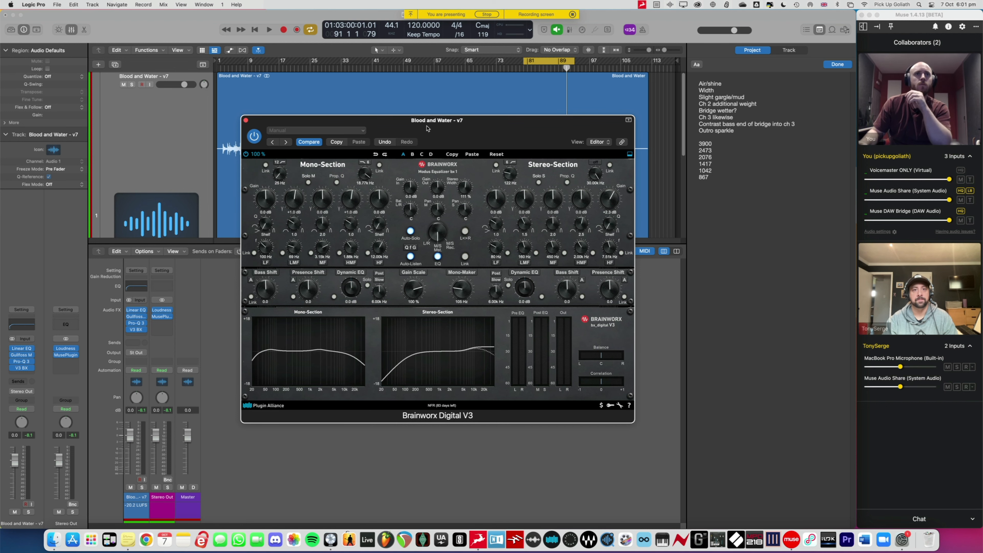
pyautogui.click(247, 120)
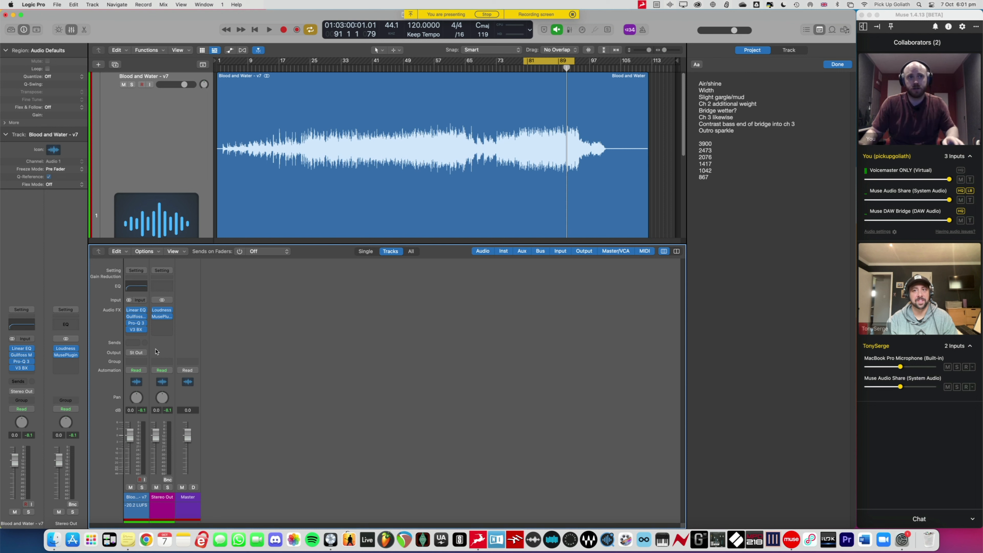
# Compare the loop with all four inserts on the Blood and Water track bypassed and active, leave them active, and stop playback.
pyautogui.click(135, 349)
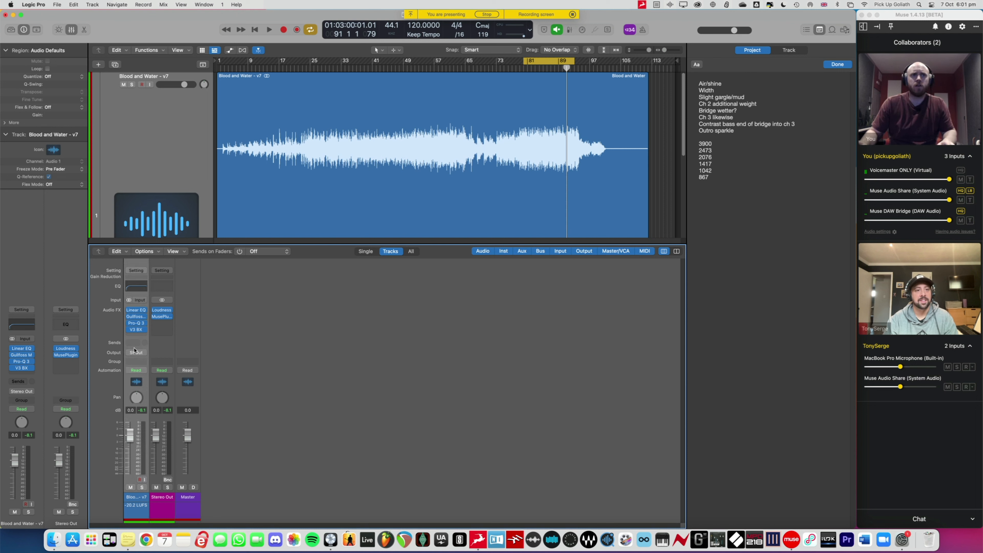
pyautogui.moveTo(129, 313)
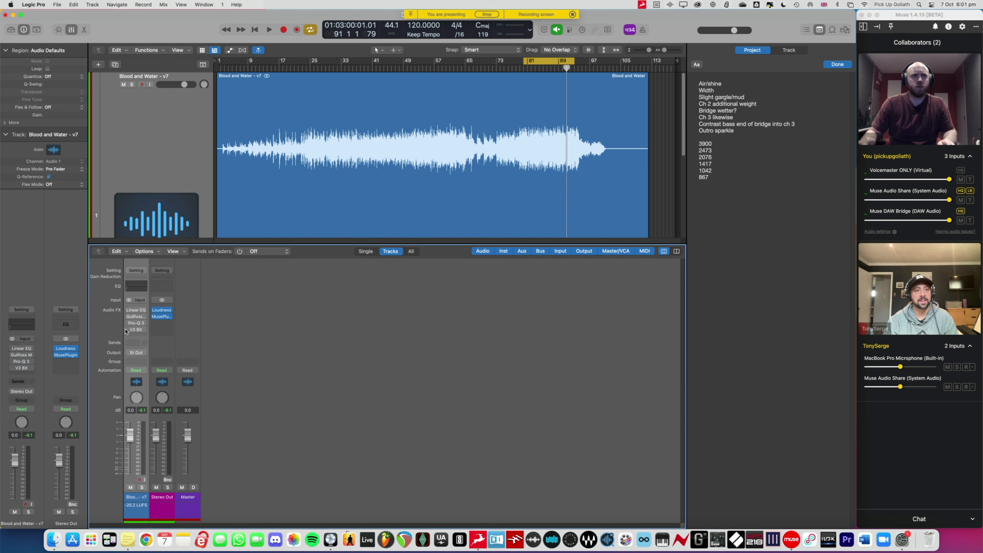
pyautogui.press('space')
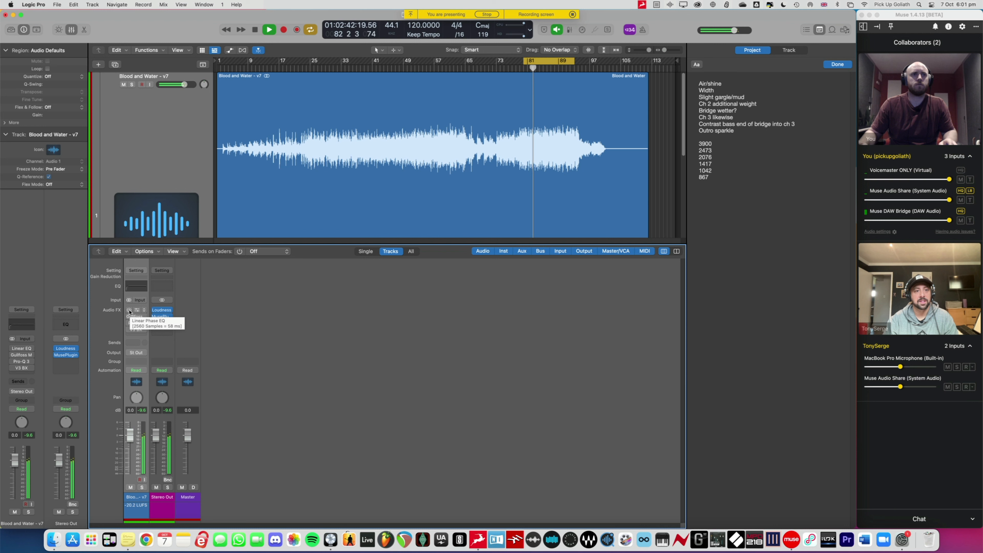
pyautogui.moveTo(130, 310); pyautogui.dragTo(129, 332)
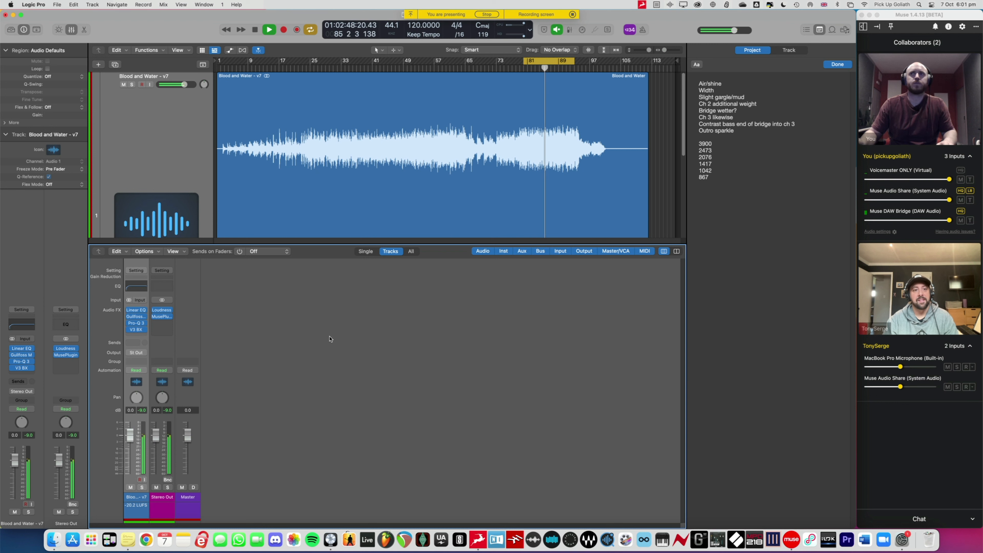
pyautogui.press('space')
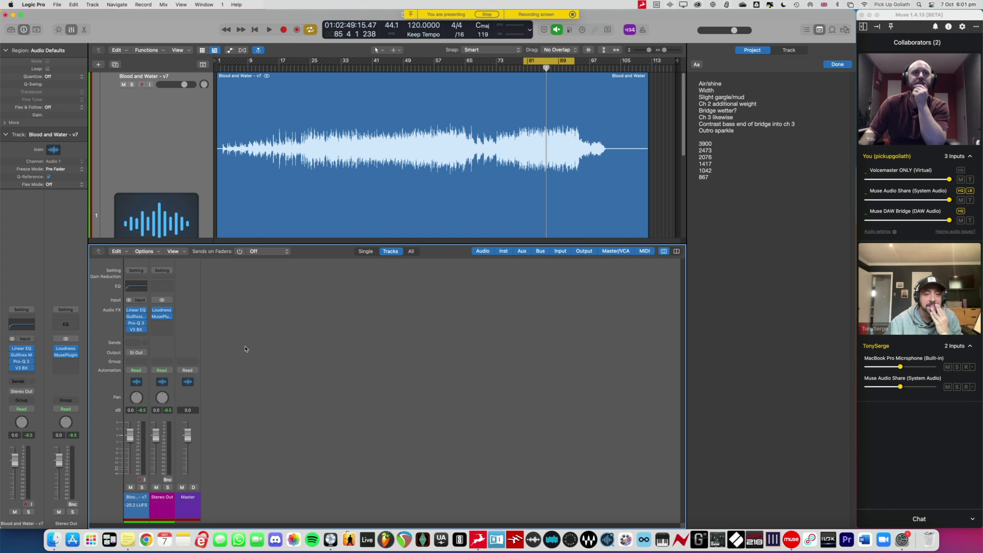
# Insert the Shadow Hills Class A Mastering compressor after the equalizer on the Blood and Water track and reposition its window.
pyautogui.click(140, 336)
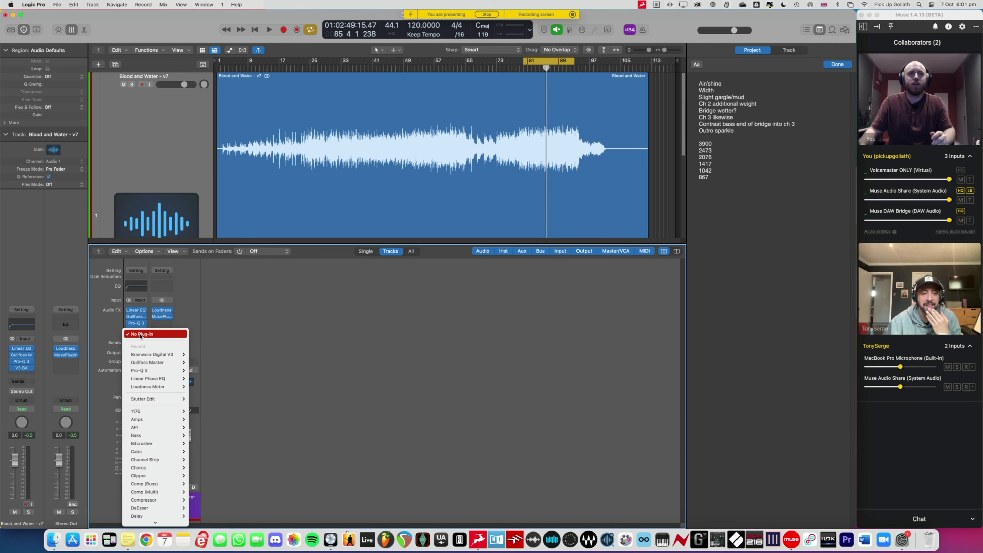
pyautogui.scroll(5, 150, 389)
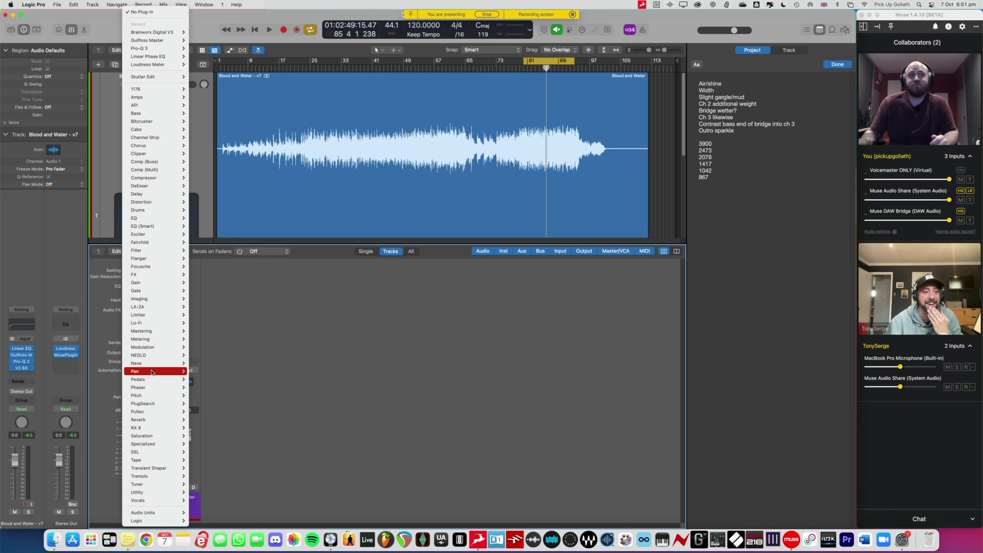
pyautogui.moveTo(160, 342)
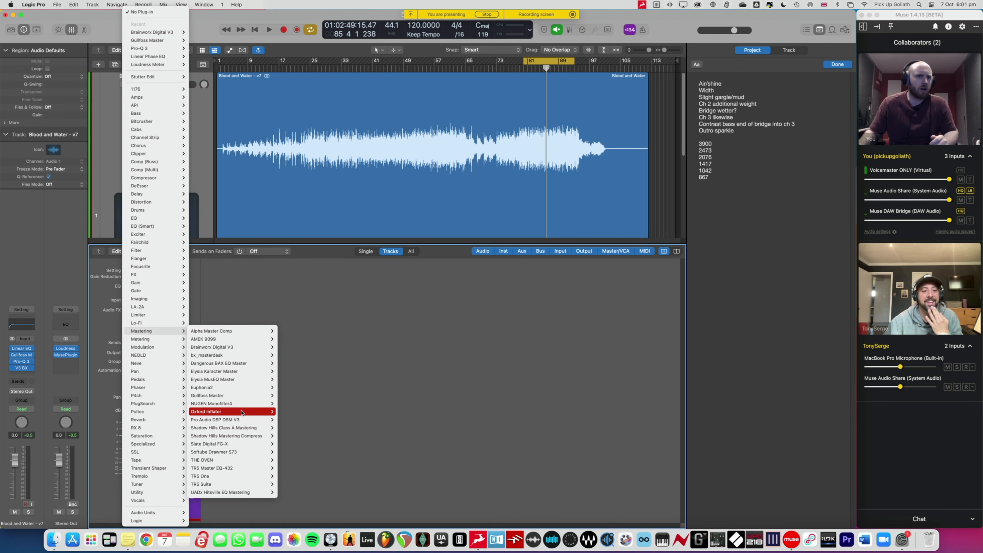
pyautogui.moveTo(253, 427)
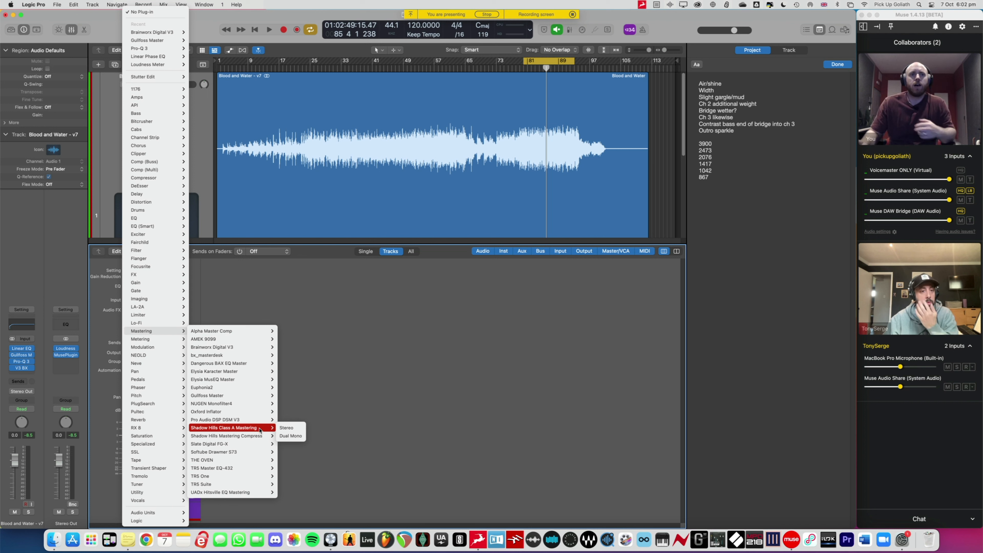
pyautogui.click(261, 429)
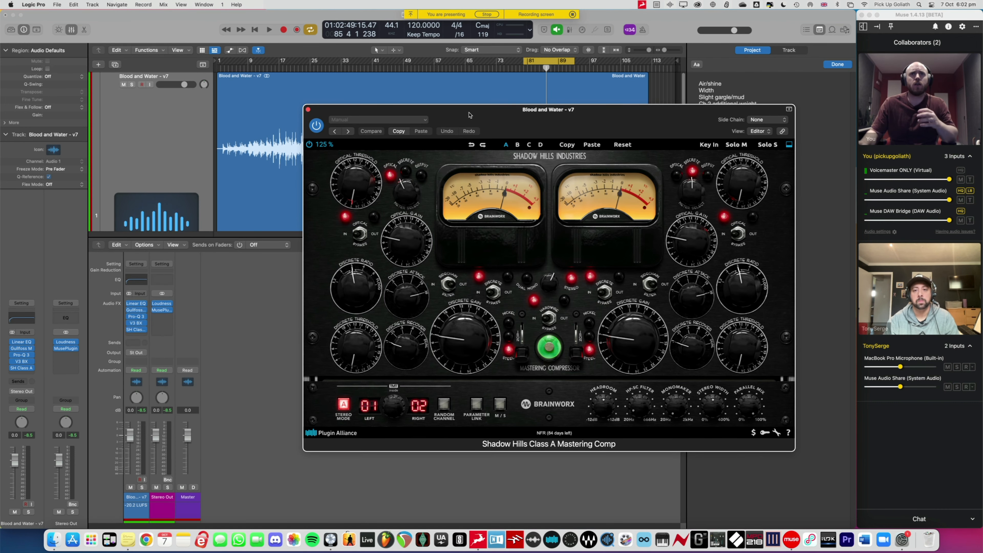
pyautogui.moveTo(469, 115); pyautogui.dragTo(335, 151)
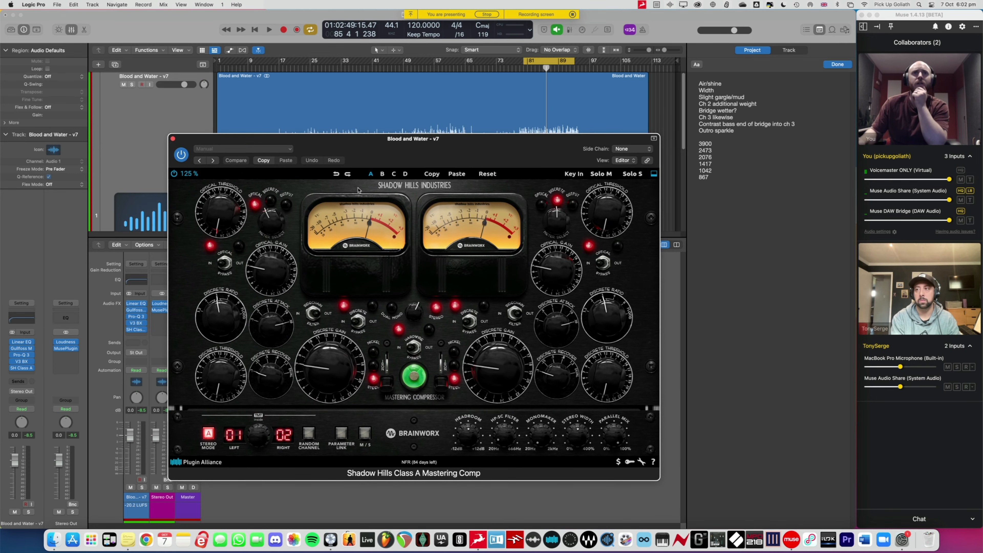
pyautogui.moveTo(383, 151); pyautogui.dragTo(379, 154)
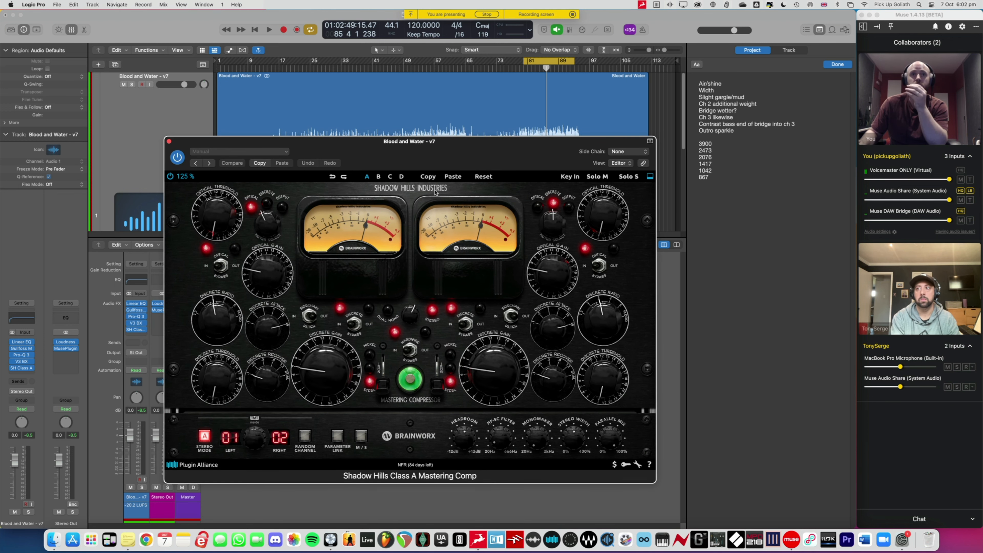
# Load the compressor's 22 Mastering Medium PGM preset and set the hardwire bypass switch to Out.
pyautogui.click(286, 155)
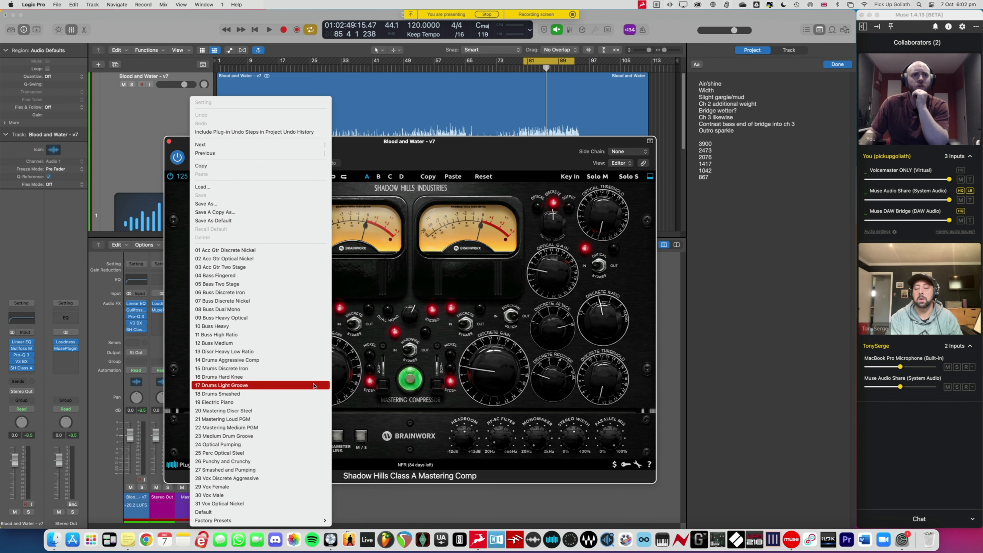
pyautogui.click(262, 428)
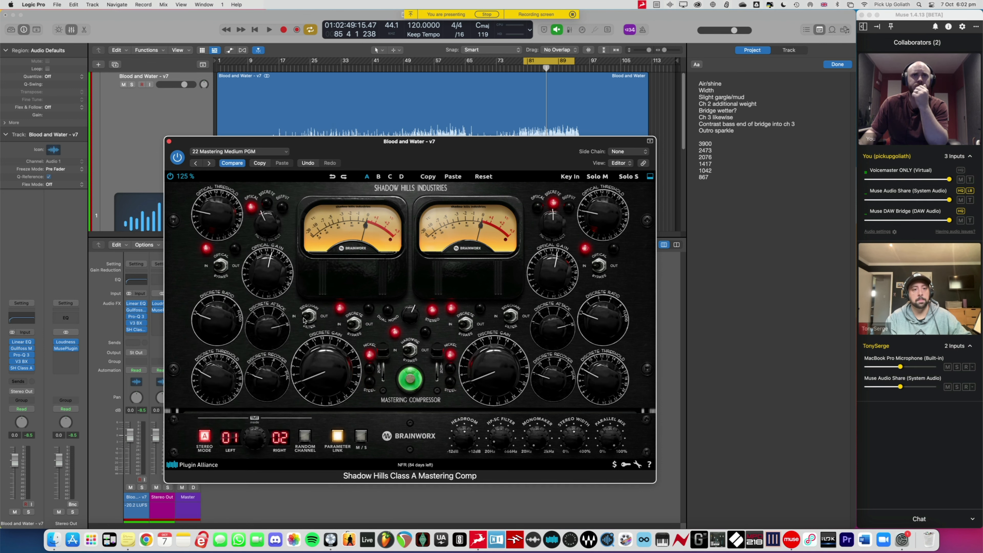
pyautogui.moveTo(390, 152); pyautogui.dragTo(389, 145)
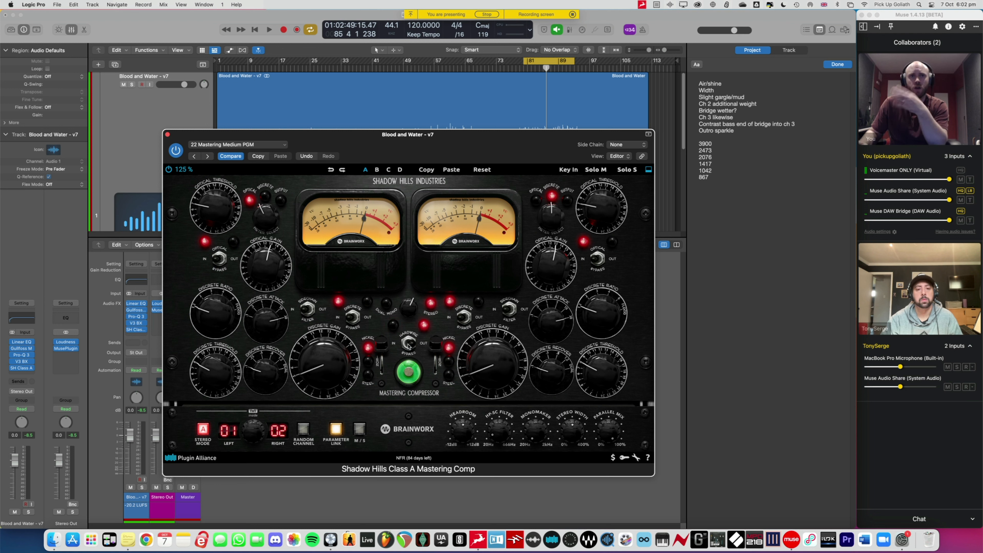
# Switch the compressor's discrete section out and set the second channel's meter to Optical.
pyautogui.click(355, 319)
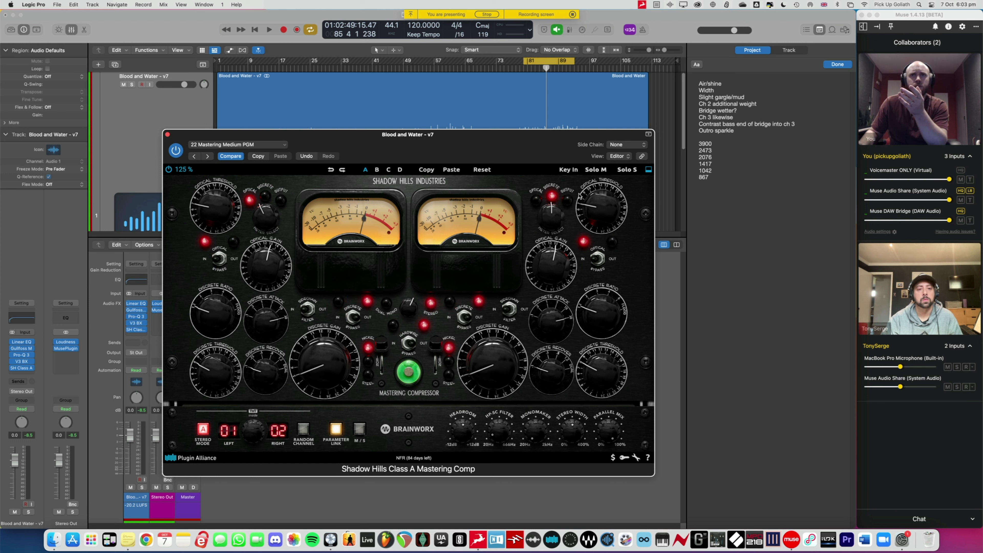
pyautogui.click(537, 200)
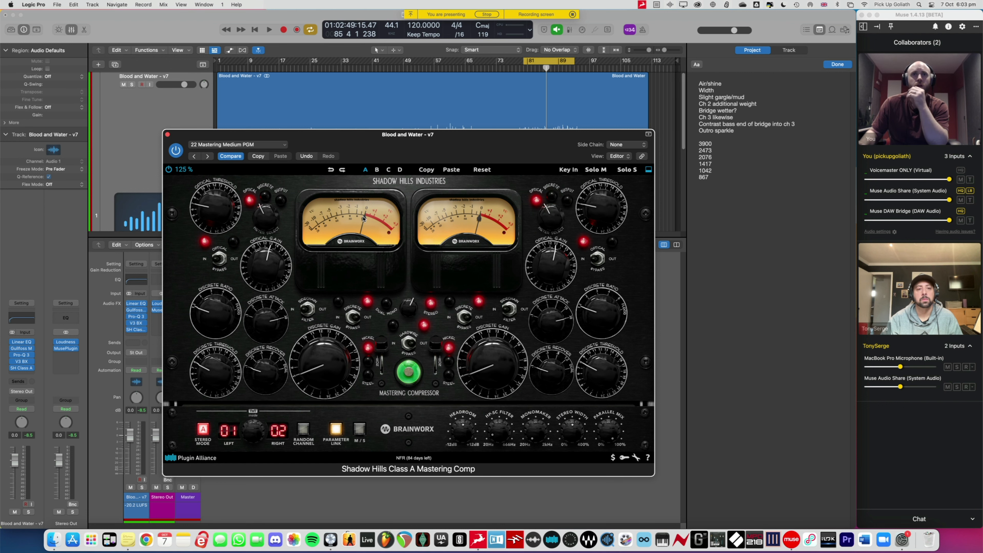
pyautogui.moveTo(404, 146); pyautogui.dragTo(368, 207)
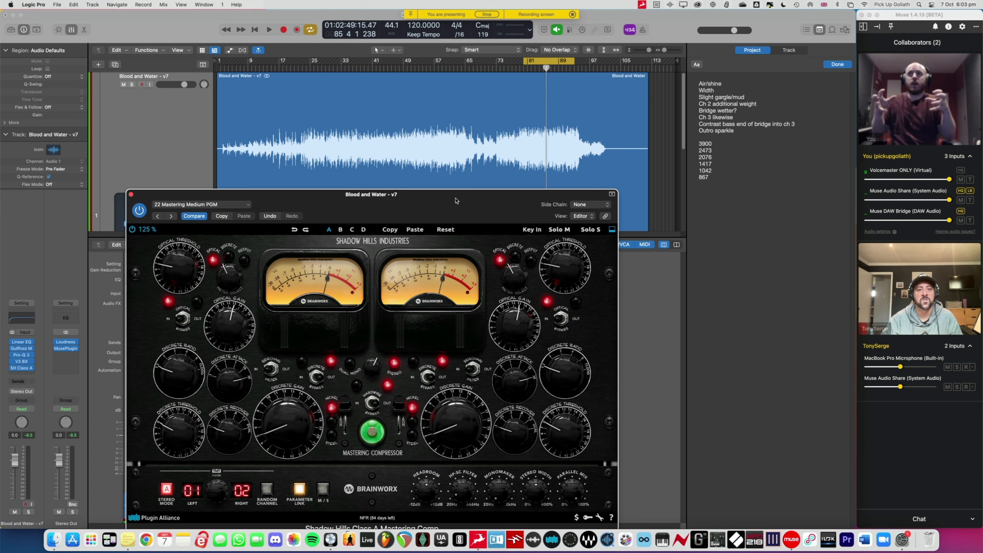
pyautogui.moveTo(455, 200); pyautogui.dragTo(472, 170)
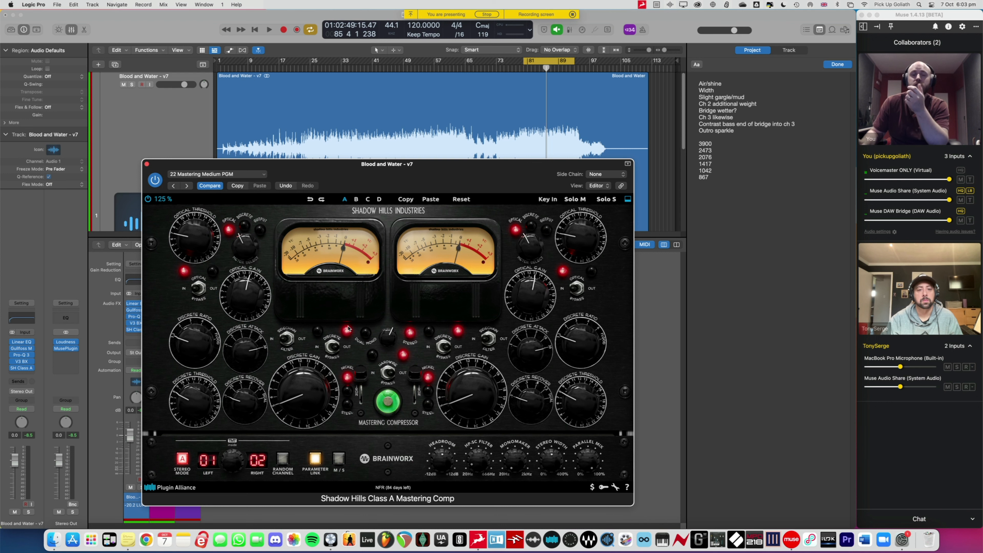
pyautogui.moveTo(399, 179); pyautogui.dragTo(404, 176)
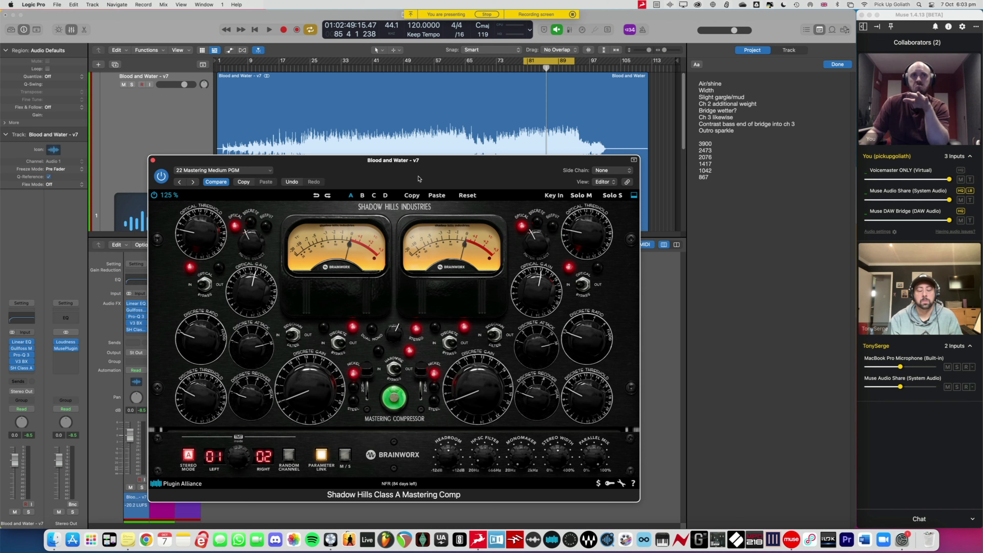
# Play the loop and raise the compressor's linked Optical Threshold to around its middle position.
pyautogui.press('space')
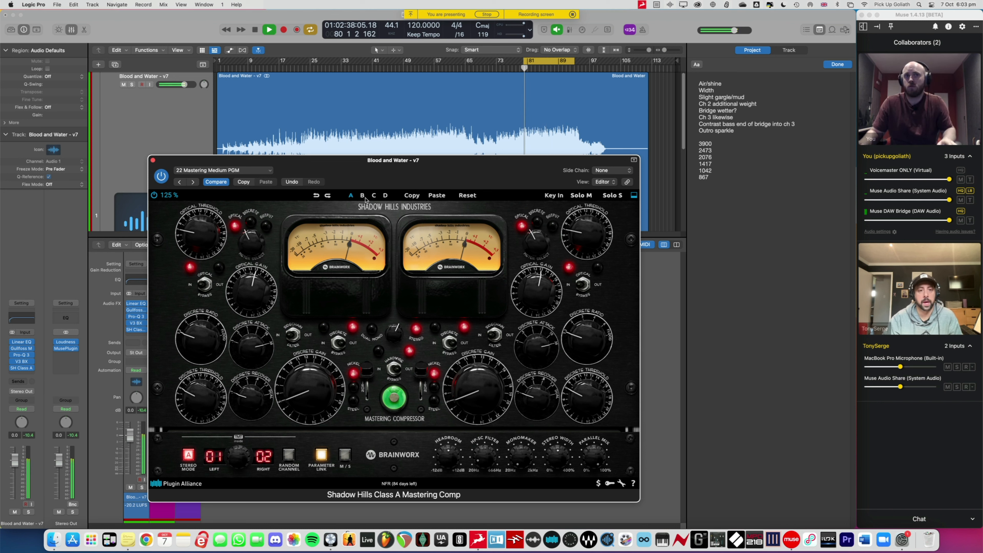
pyautogui.moveTo(201, 228); pyautogui.dragTo(213, 189)
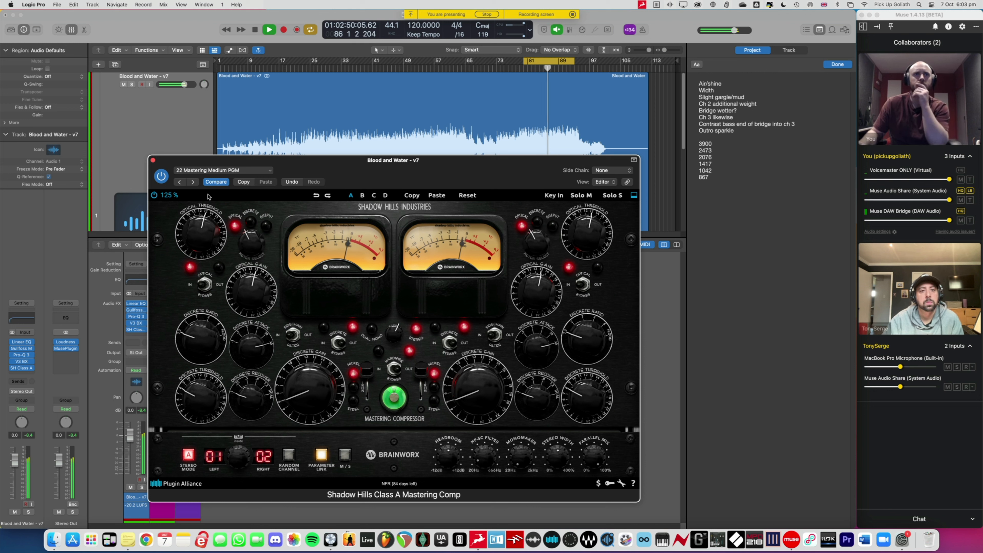
pyautogui.moveTo(205, 235); pyautogui.dragTo(203, 238)
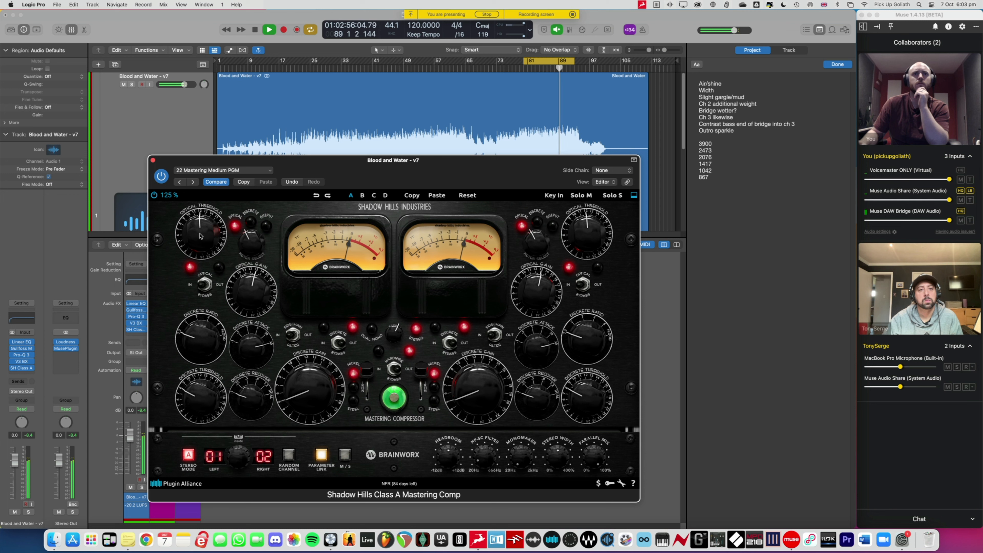
# Switch the compressor to M/S, raise the Optical Threshold slightly, compare with left/right mode, leave M/S on, and stop playback.
pyautogui.click(345, 460)
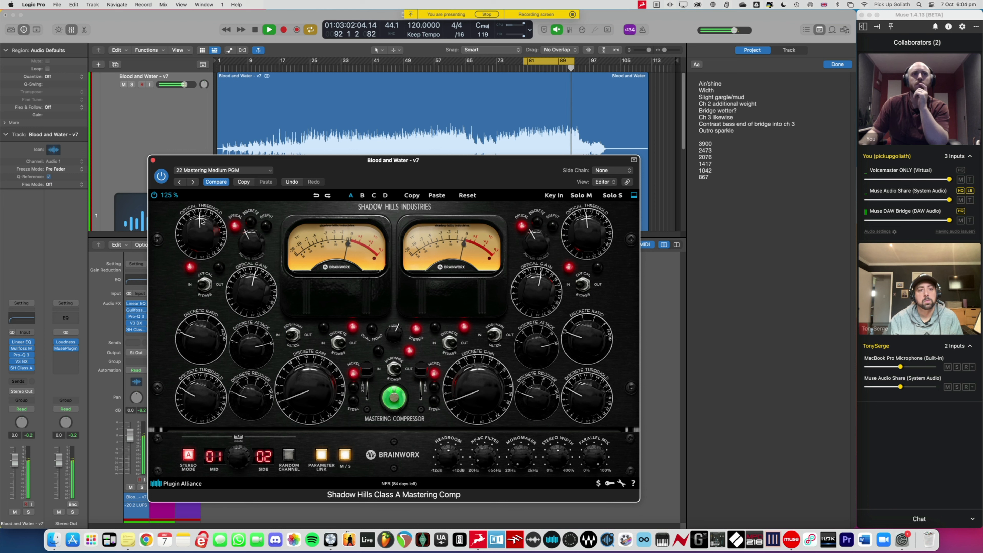
pyautogui.moveTo(202, 223); pyautogui.dragTo(205, 218)
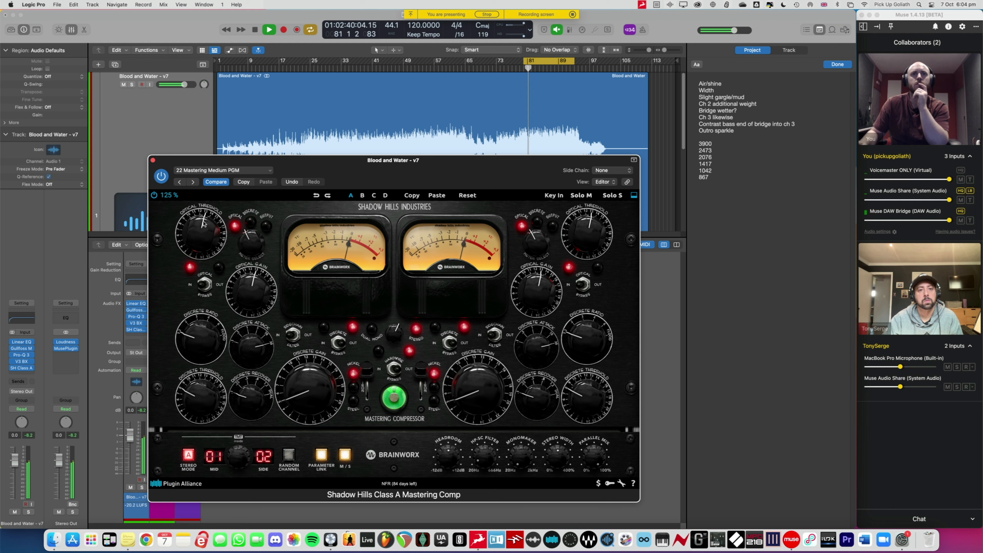
pyautogui.click(345, 455)
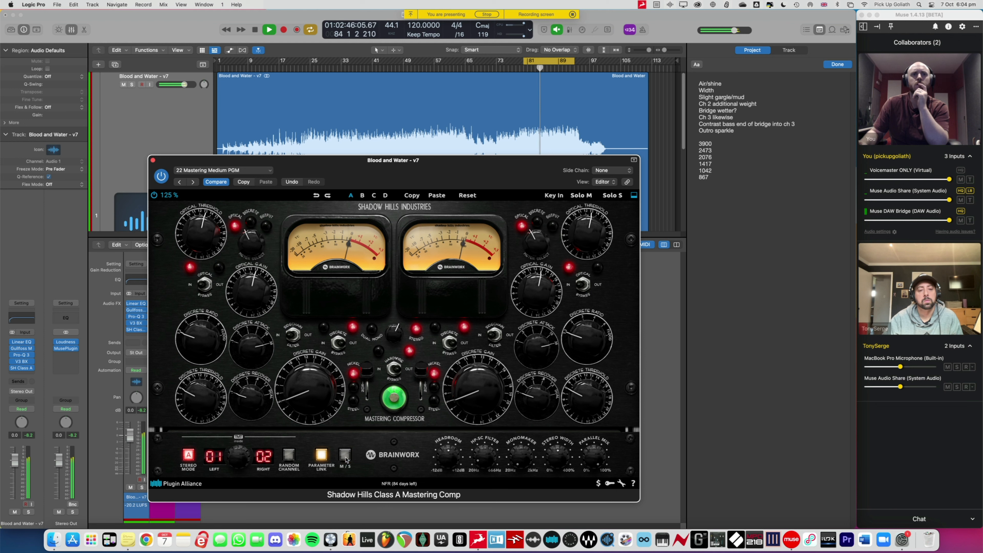
pyautogui.click(345, 456)
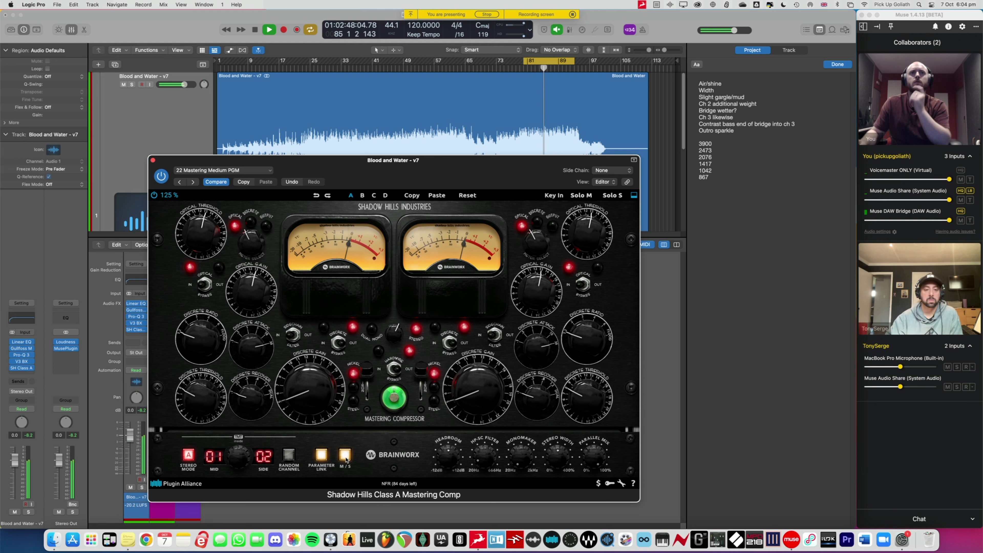
pyautogui.press('space')
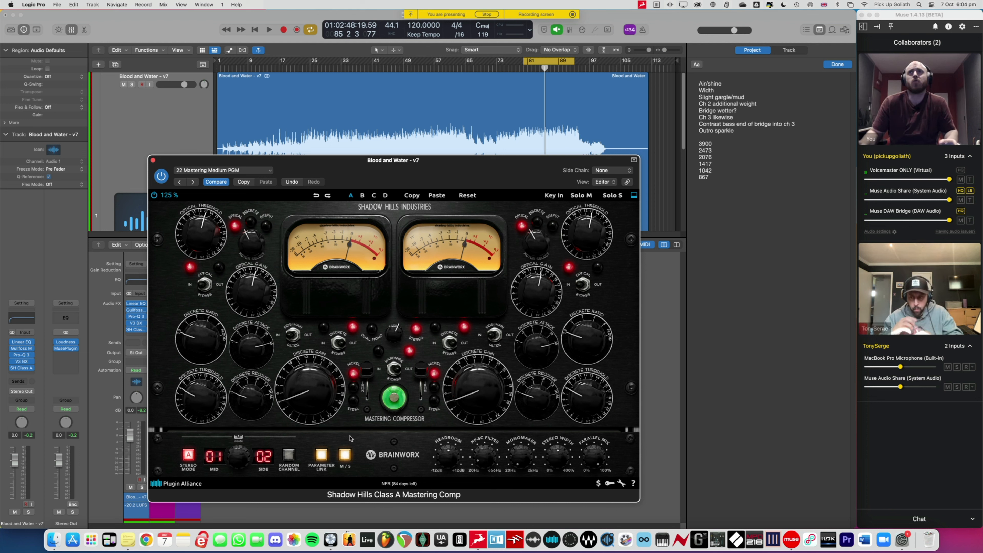
# Play the looped section and compare the compressor with M/S processing off and on.
pyautogui.press('space')
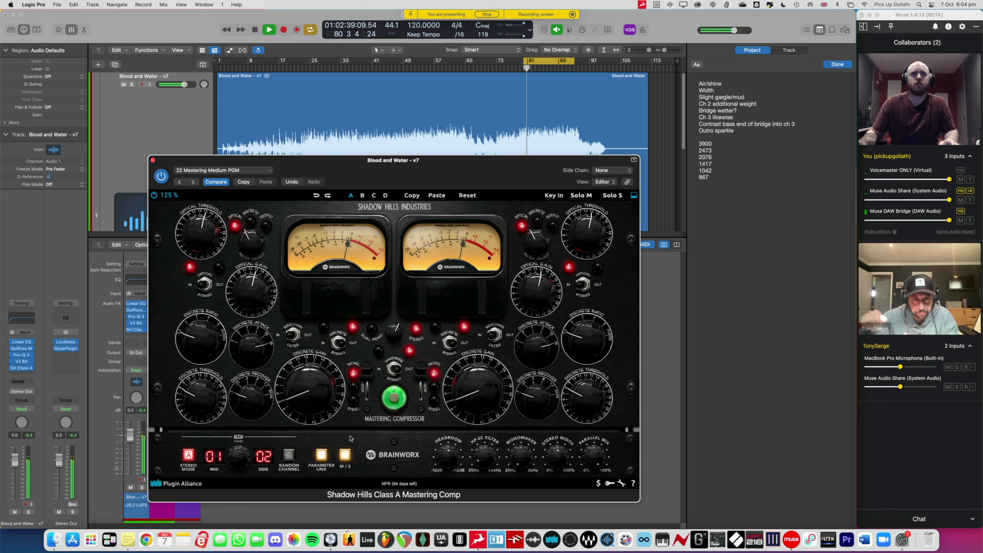
pyautogui.click(345, 456)
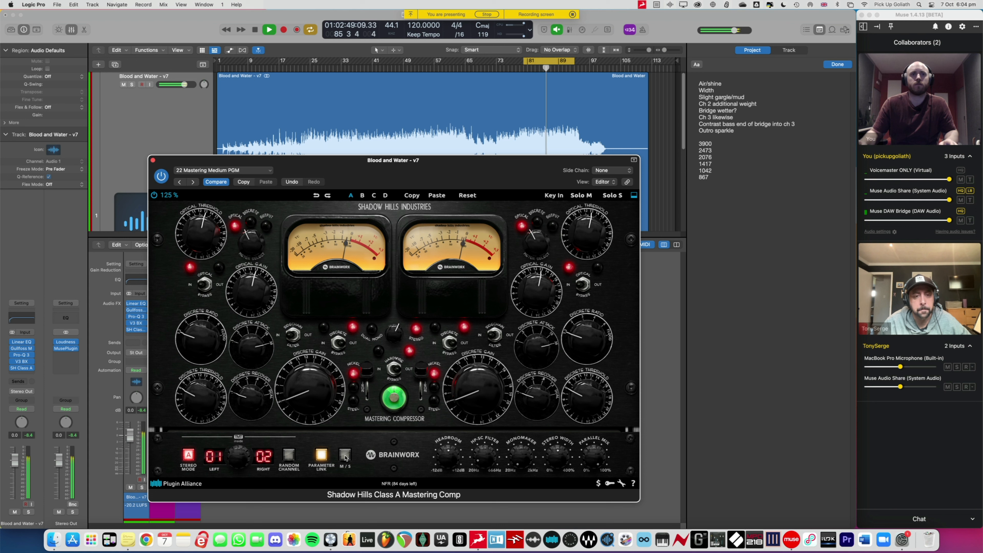
pyautogui.click(346, 456)
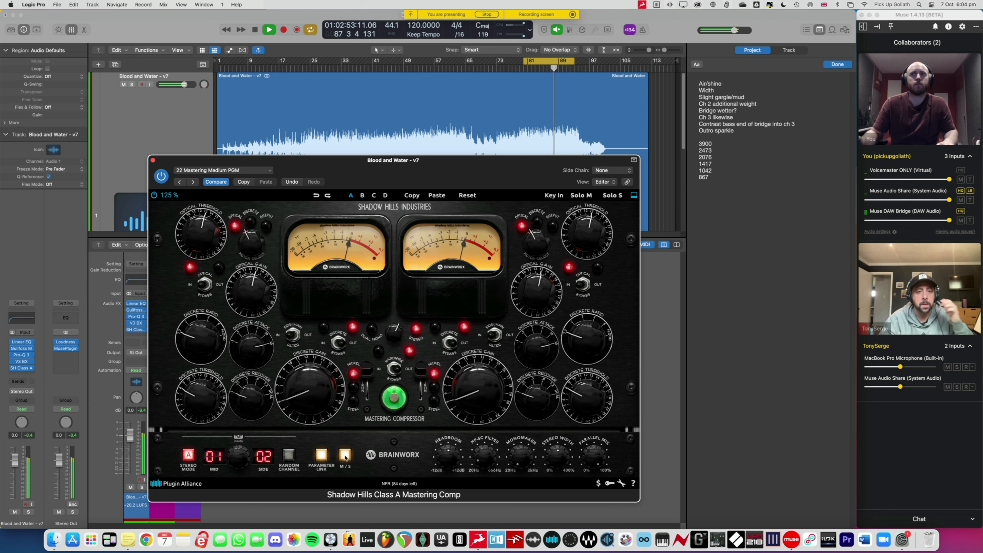
pyautogui.press('space')
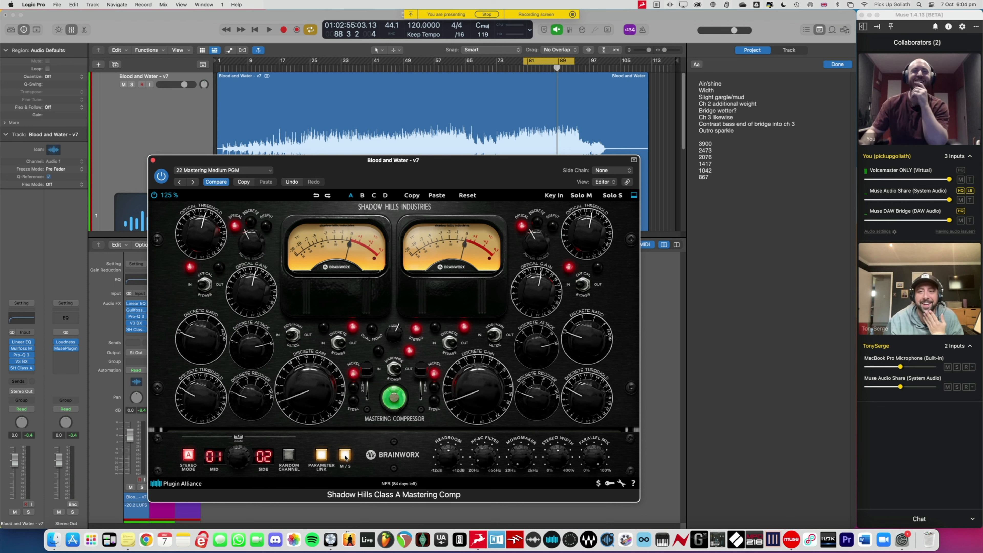
# Set both compressor meters to Discrete and switch the discrete compression section in.
pyautogui.click(248, 224)
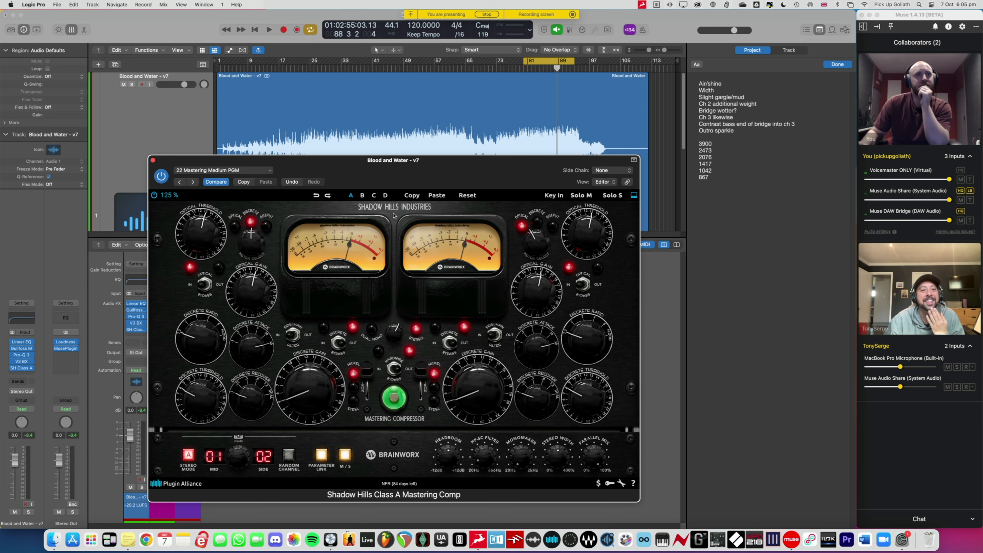
pyautogui.click(536, 221)
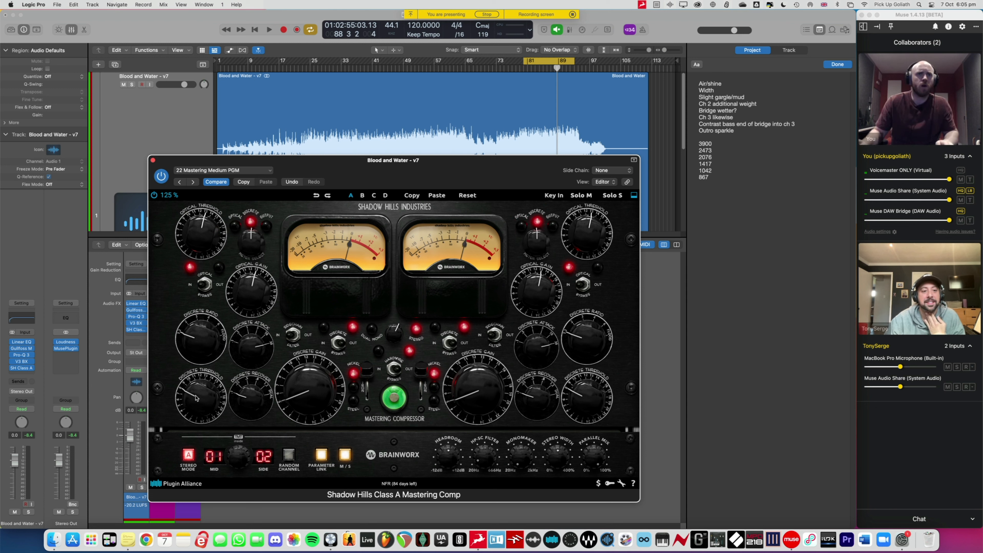
pyautogui.click(338, 343)
# Play the looped section and turn the mid channel's Discrete Threshold up in small increments.
pyautogui.press('space')
pyautogui.moveTo(201, 403); pyautogui.dragTo(204, 397)
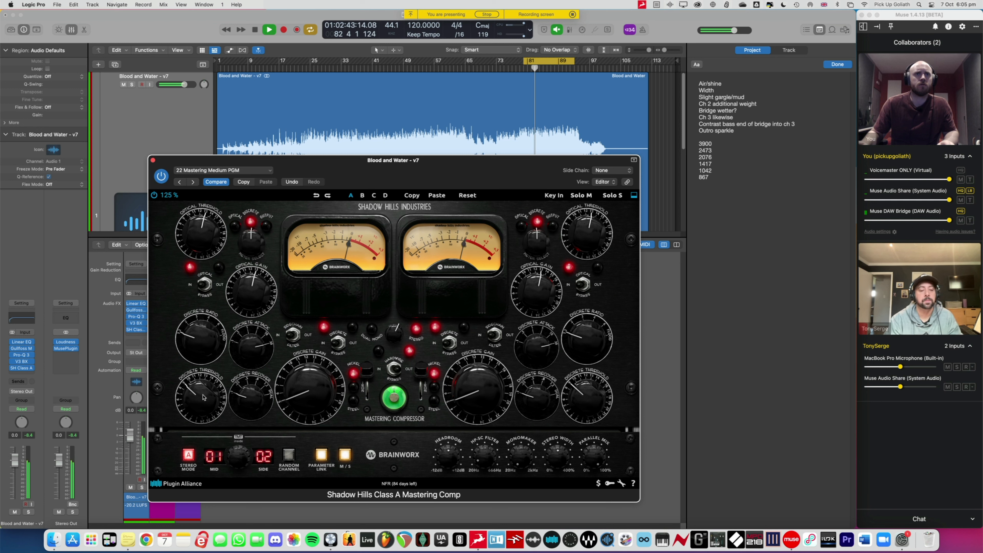
pyautogui.moveTo(203, 397); pyautogui.dragTo(204, 390)
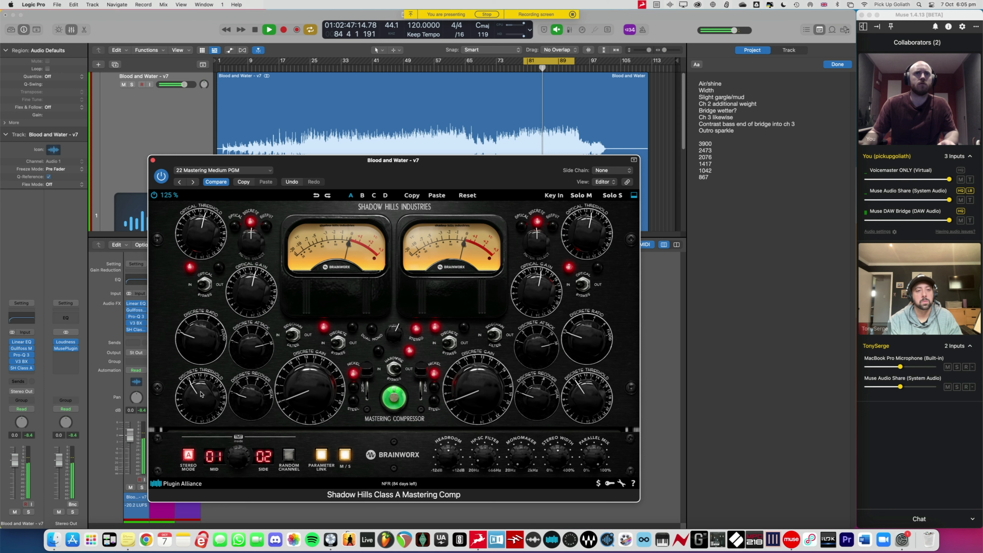
pyautogui.moveTo(198, 405)
pyautogui.mouseDown()
pyautogui.moveTo(204, 386)
pyautogui.moveTo(200, 395)
pyautogui.mouseUp()
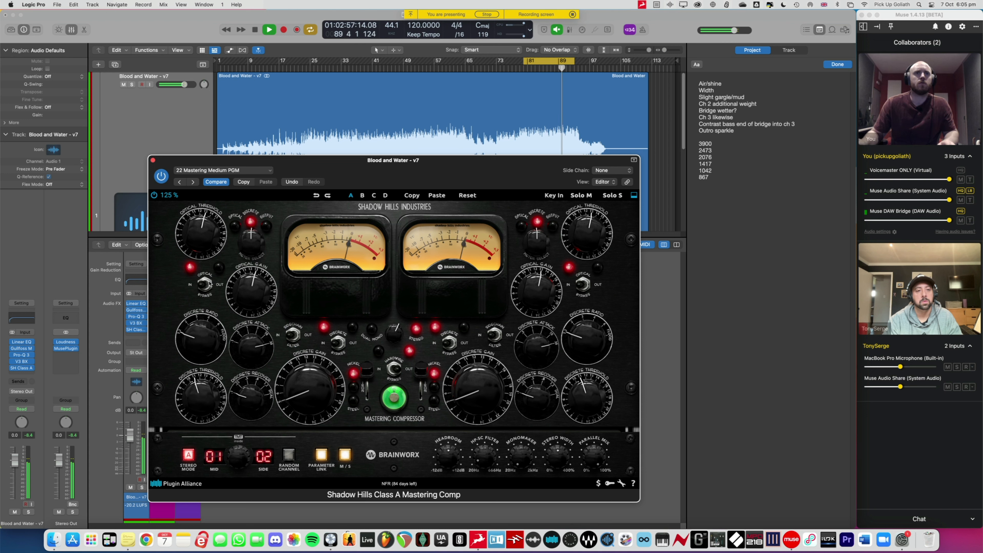
# Compare the looped section repeatedly with the whole compressor bypassed and active, leaving it active.
pyautogui.click(162, 177)
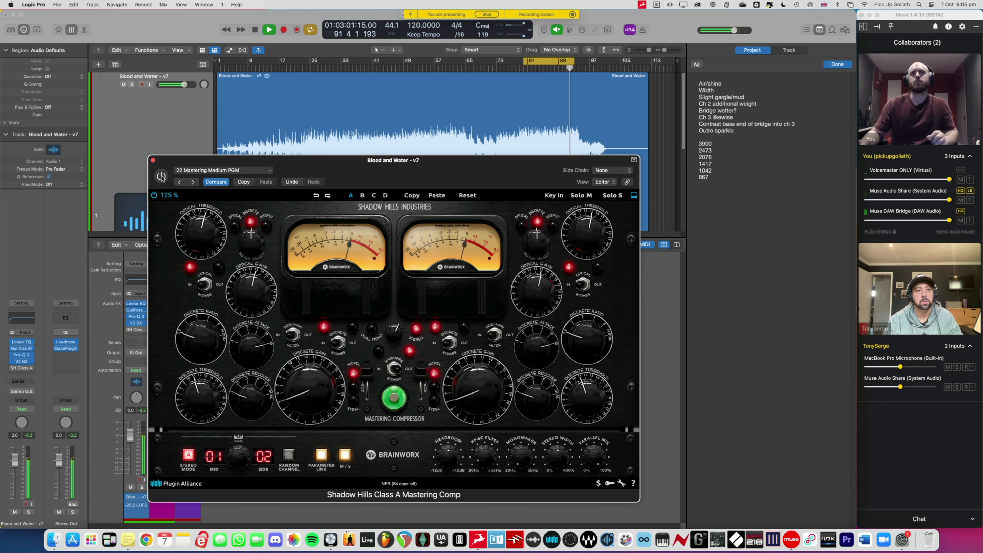
pyautogui.click(161, 177)
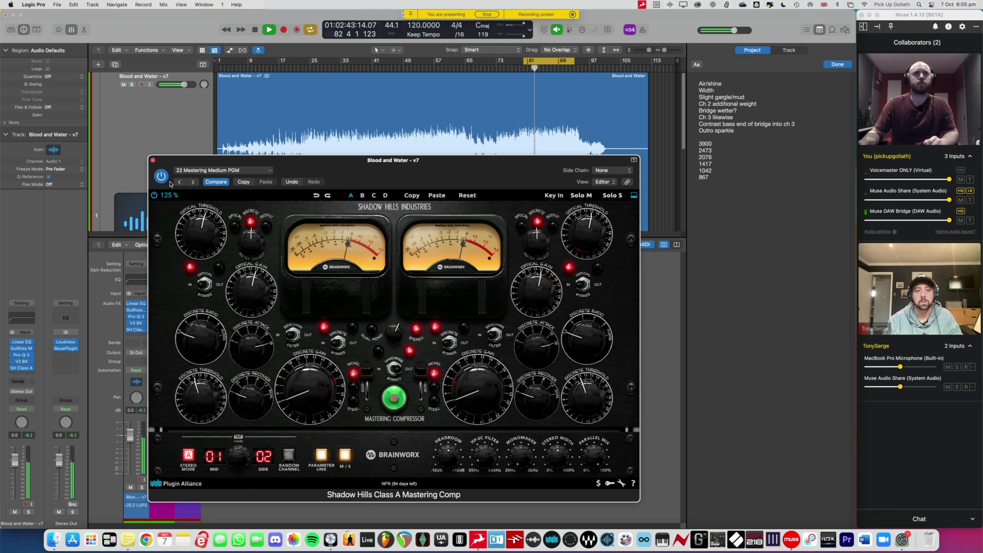
pyautogui.click(162, 176)
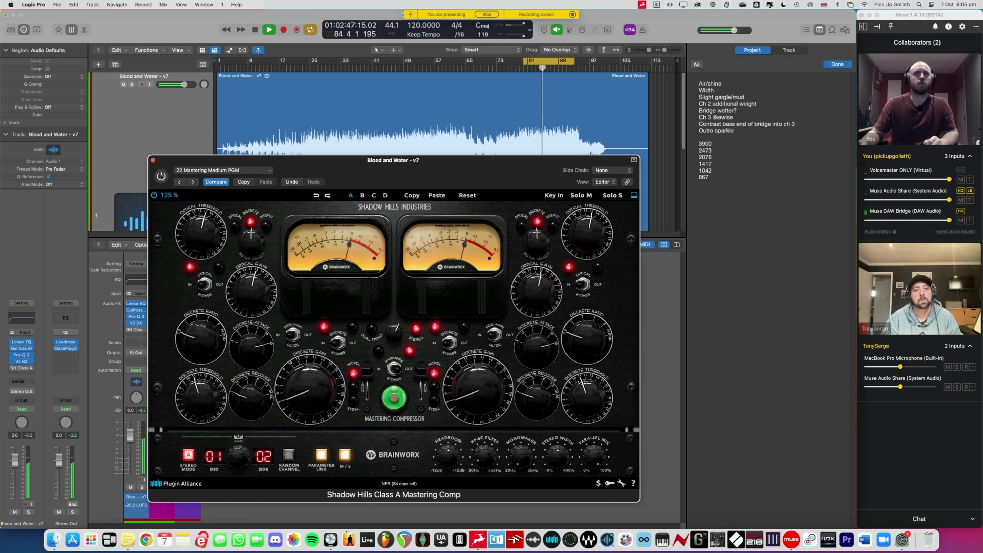
pyautogui.click(161, 175)
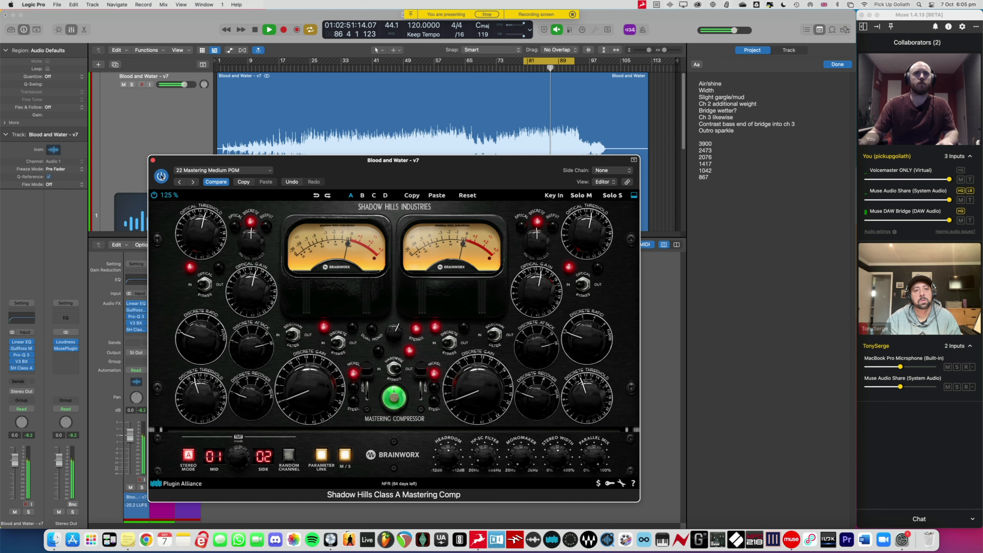
pyautogui.press('space')
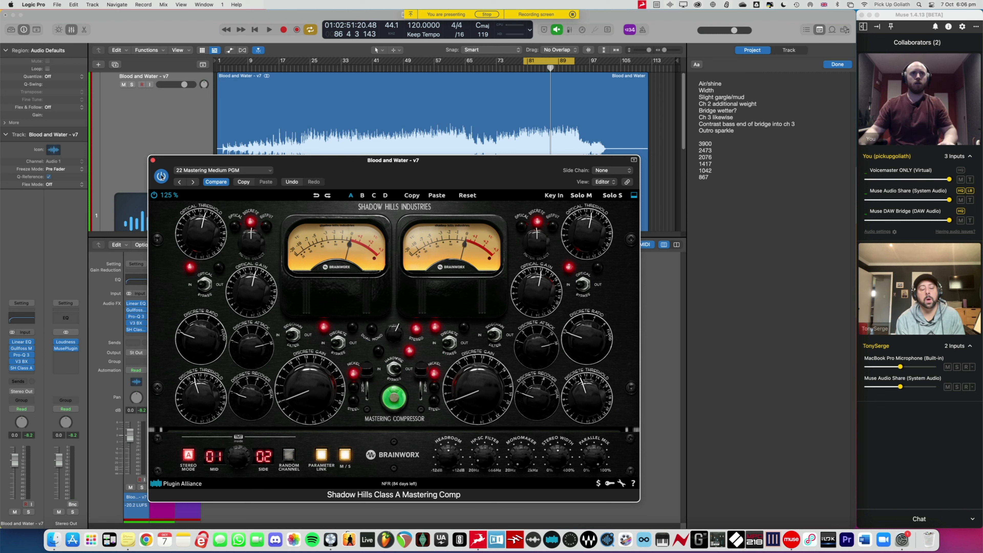
pyautogui.press('space')
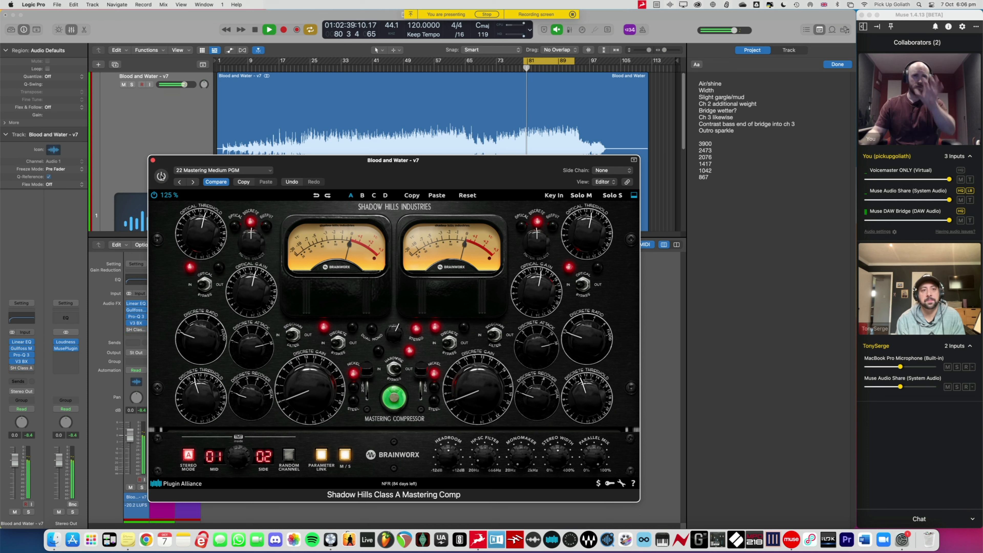
pyautogui.click(161, 177)
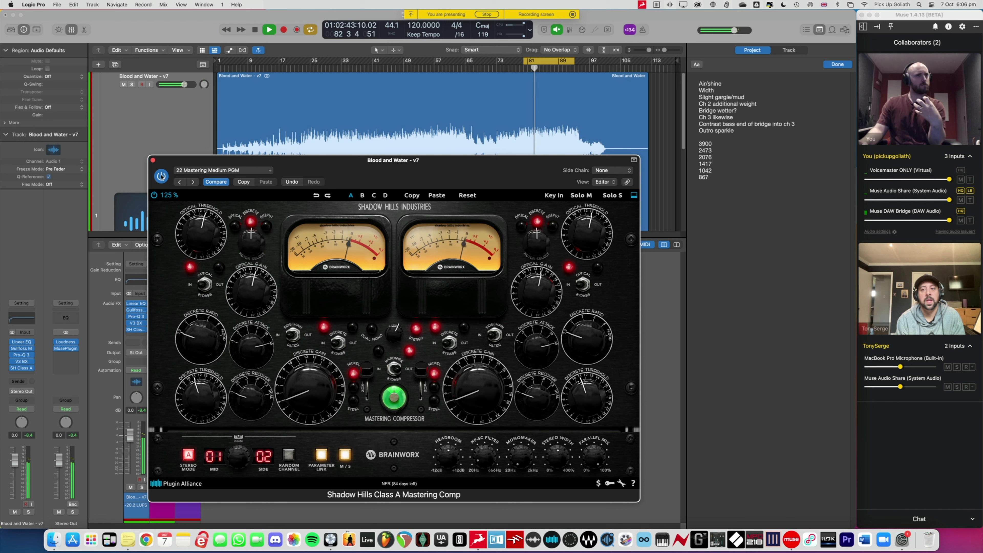
pyautogui.click(161, 176)
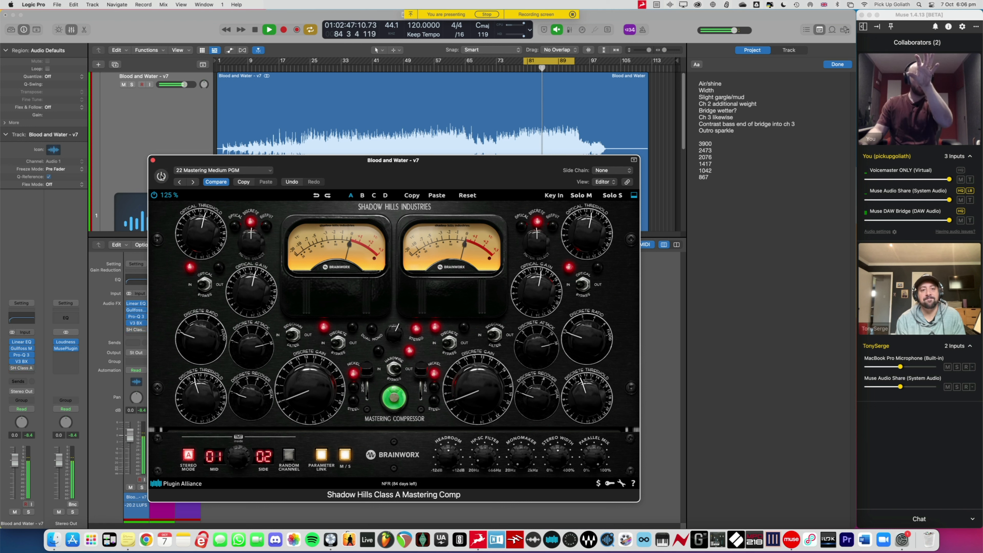
pyautogui.click(162, 177)
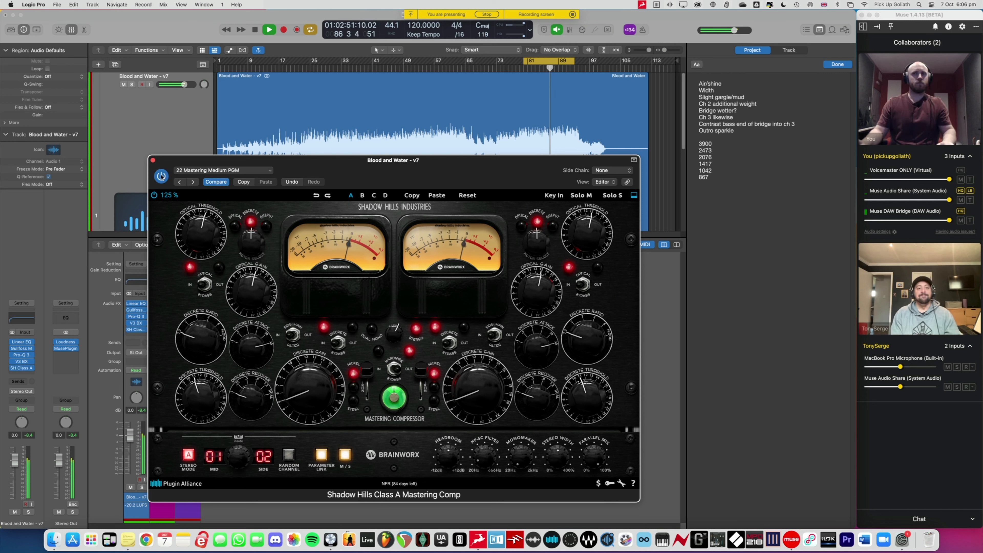
pyautogui.press('space')
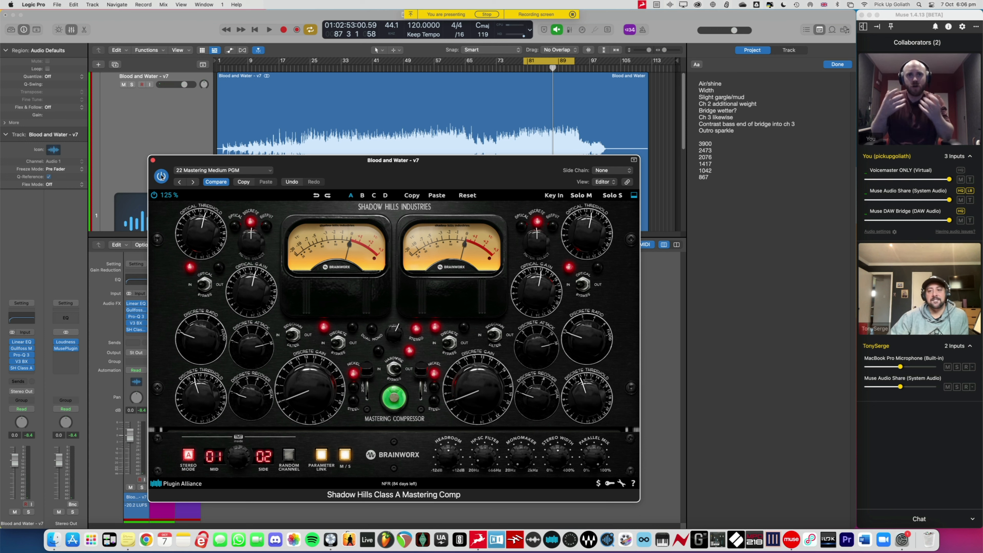
# Set the output transformers to Steel and compare the Hardwire Bypass switch at Out and In on the loop, ending at In.
pyautogui.click(394, 369)
pyautogui.moveTo(366, 376); pyautogui.dragTo(367, 406)
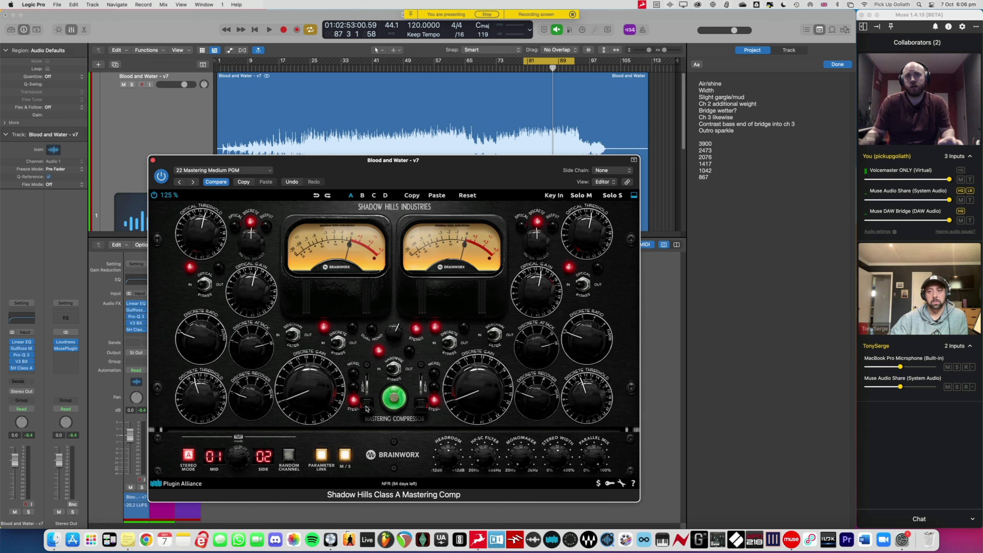
pyautogui.click(393, 370)
pyautogui.press('space')
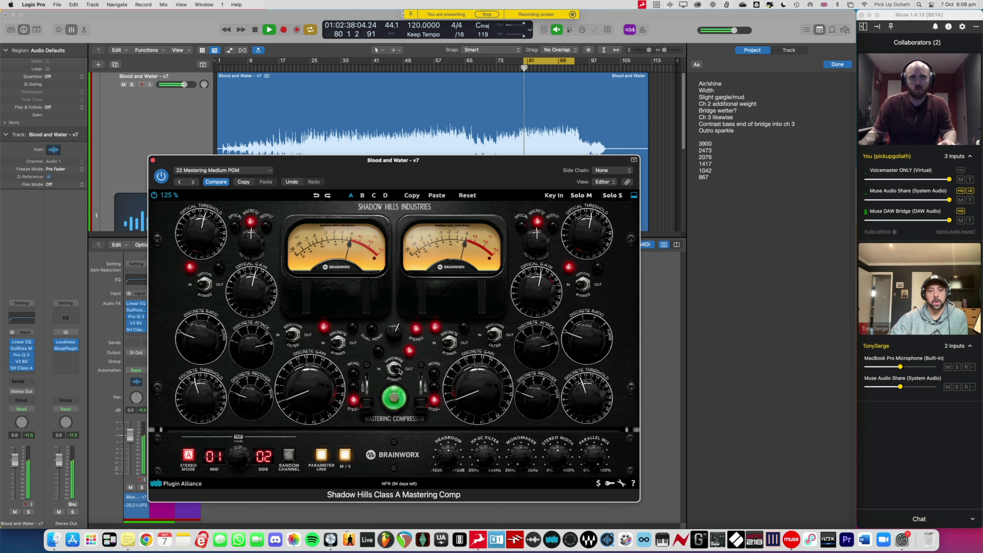
pyautogui.click(398, 371)
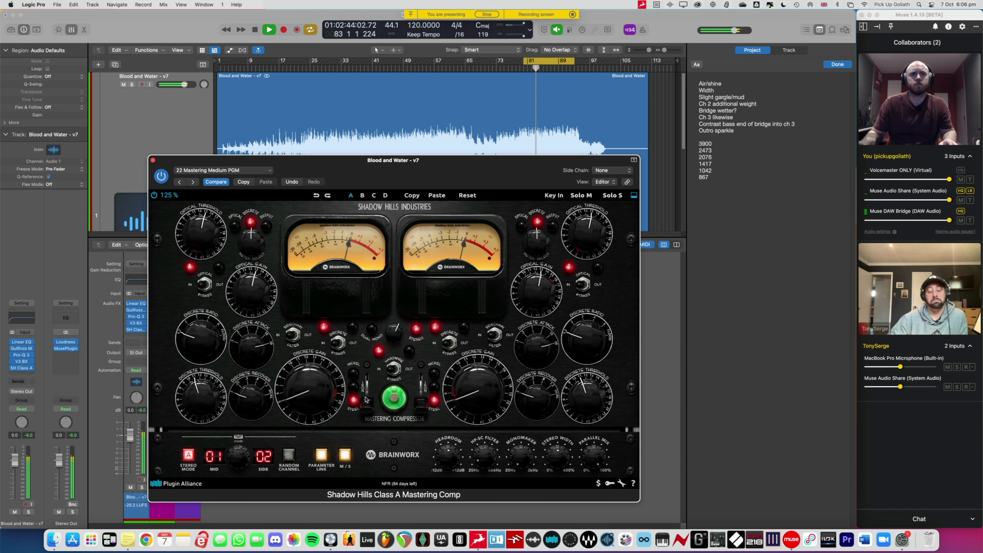
# Compare the Nickel, Iron and Steel output transformers during loop playback and settle on Iron.
pyautogui.click(363, 405)
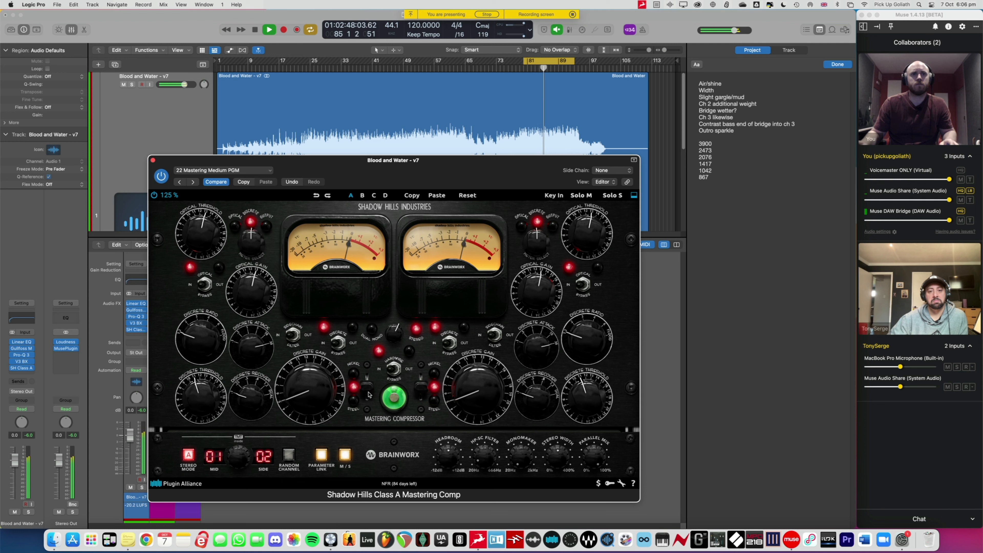
pyautogui.click(367, 375)
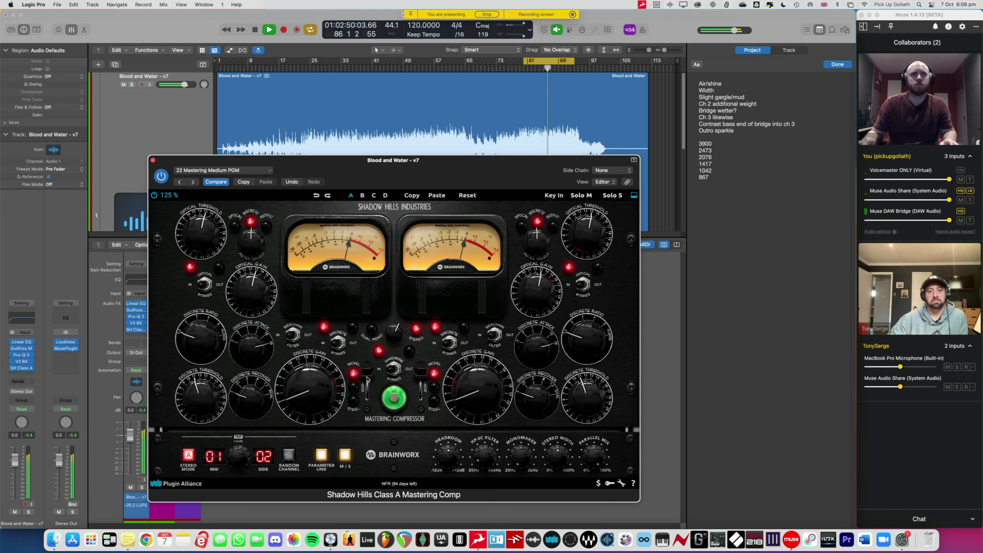
pyautogui.click(368, 388)
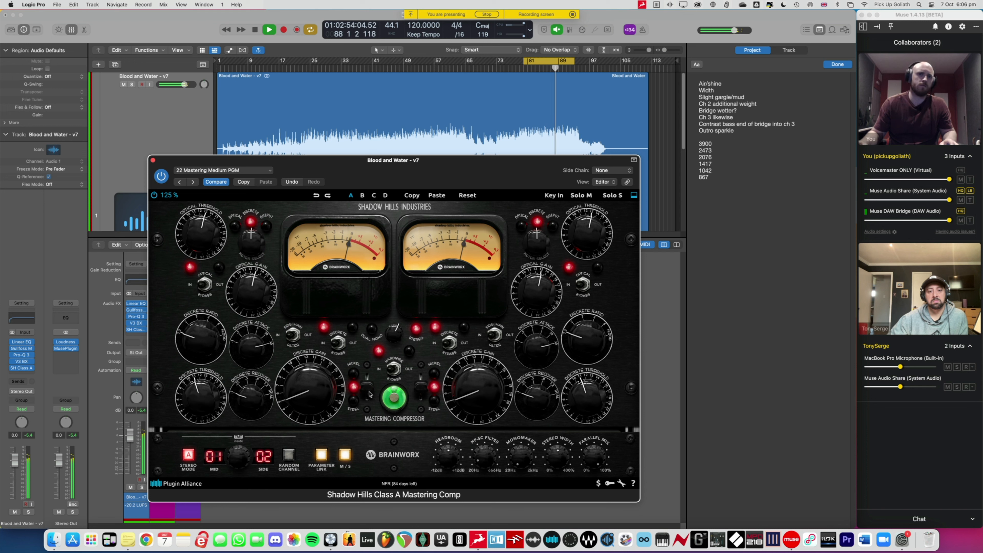
pyautogui.click(367, 402)
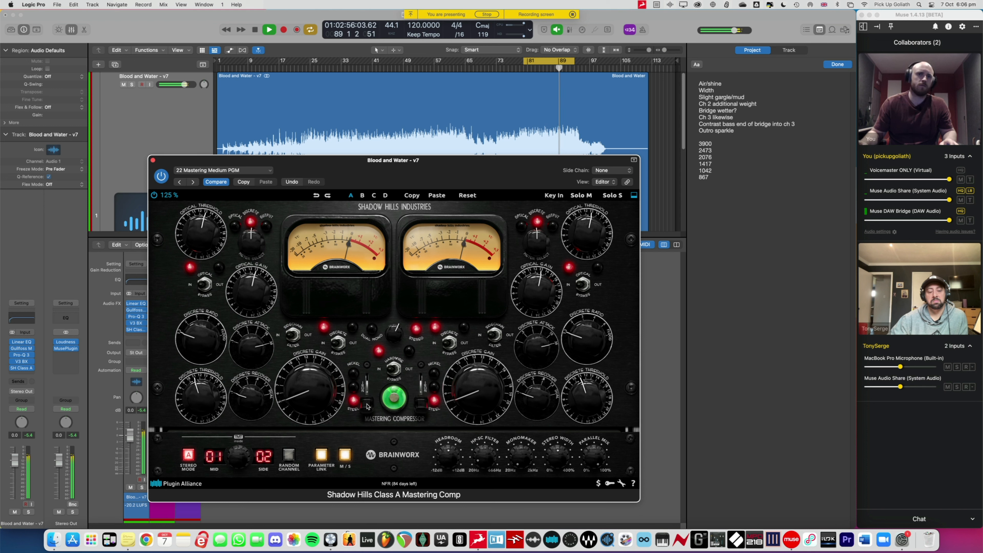
pyautogui.click(368, 396)
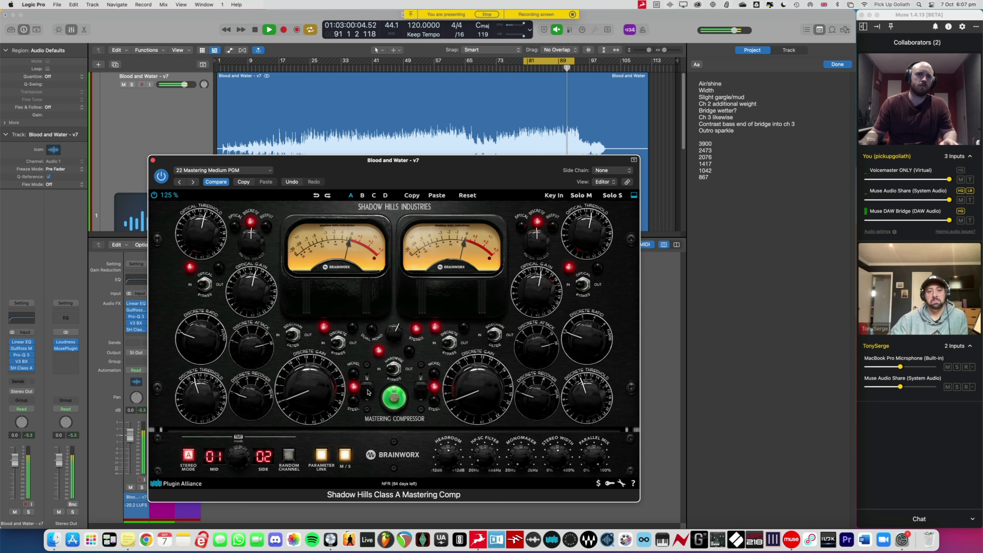
pyautogui.click(368, 399)
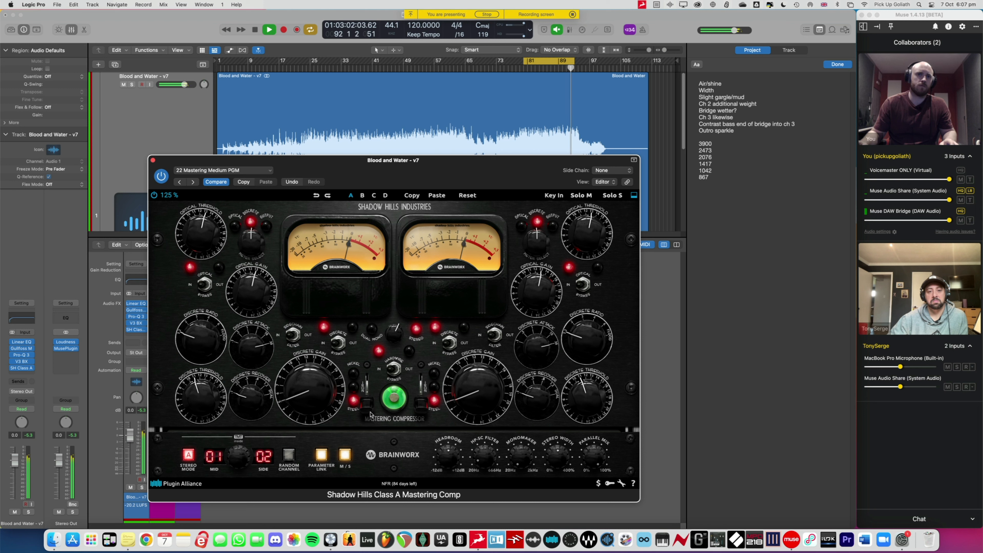
pyautogui.click(367, 399)
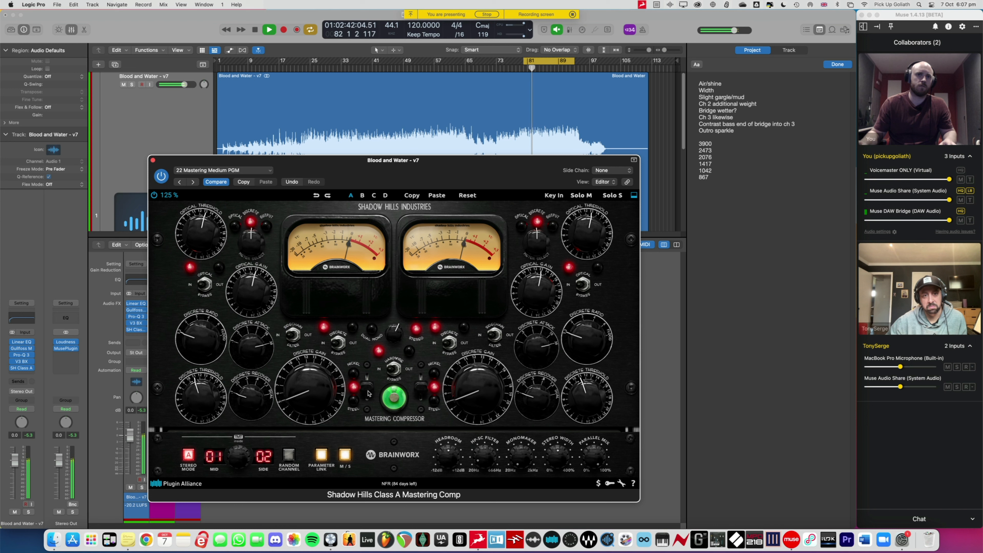
pyautogui.click(369, 412)
pyautogui.click(368, 400)
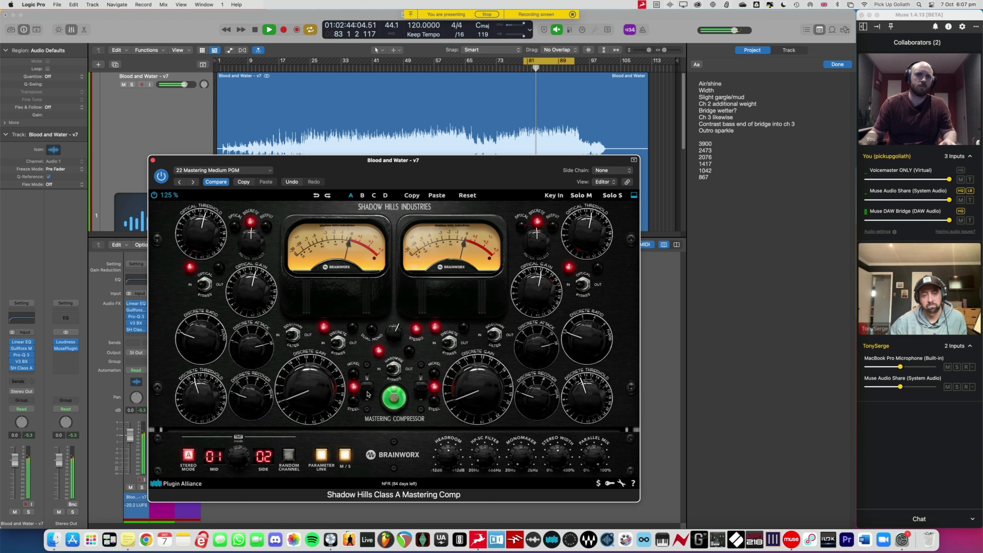
pyautogui.press('space')
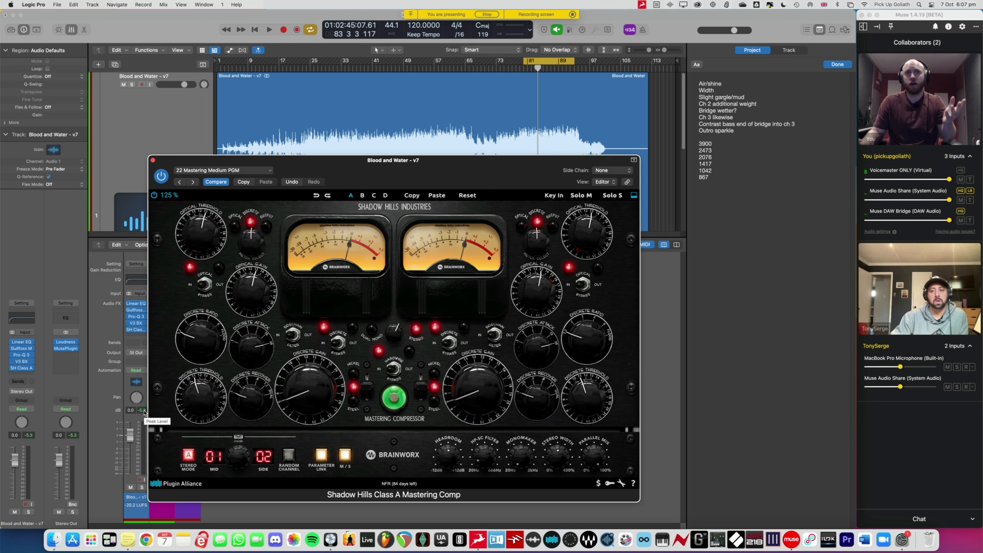
# Move the compressor window clear of the mixer channels, check the track's peak level with the compressor bypassed, and reactivate it.
pyautogui.moveTo(346, 170); pyautogui.dragTo(389, 152)
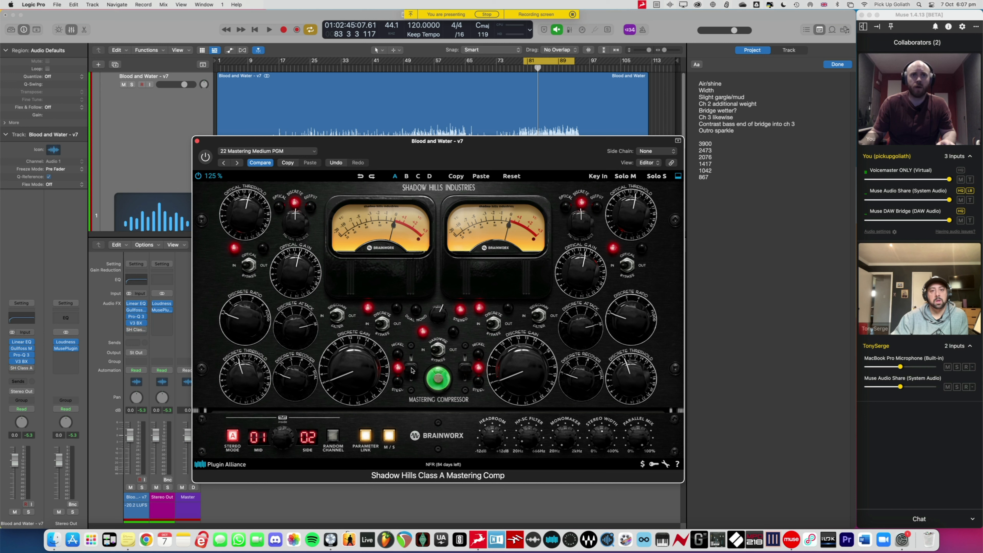
pyautogui.press('space')
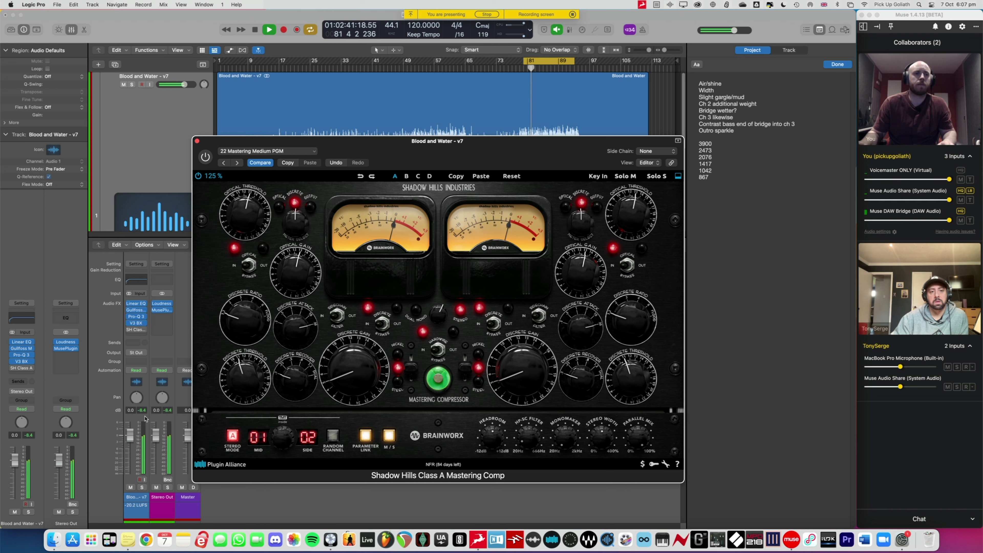
pyautogui.press('space')
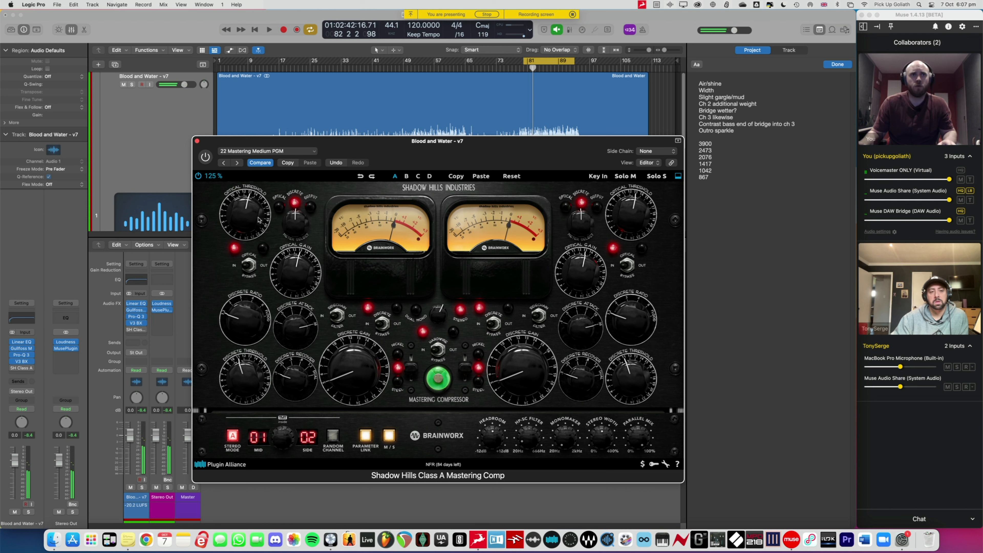
pyautogui.click(205, 156)
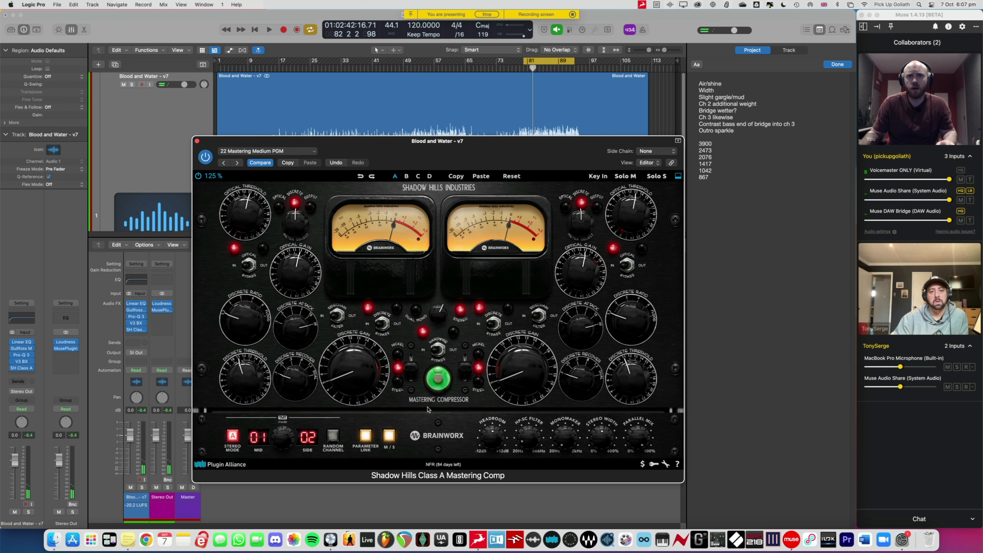
# Lower the compressor's Discrete Gain slightly during loop playback, reset the track's peak level reading, and close the compressor window.
pyautogui.press('space')
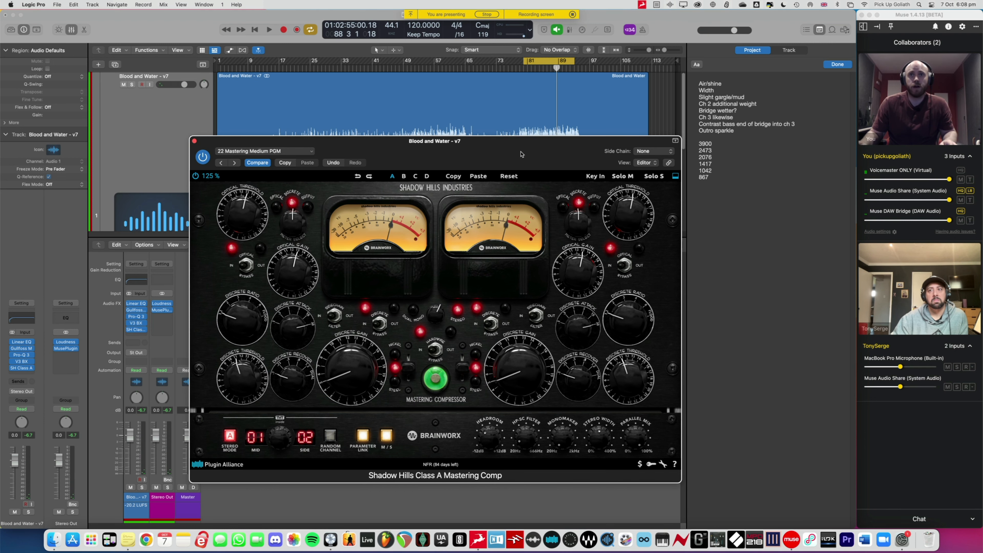
pyautogui.moveTo(521, 152); pyautogui.dragTo(491, 153)
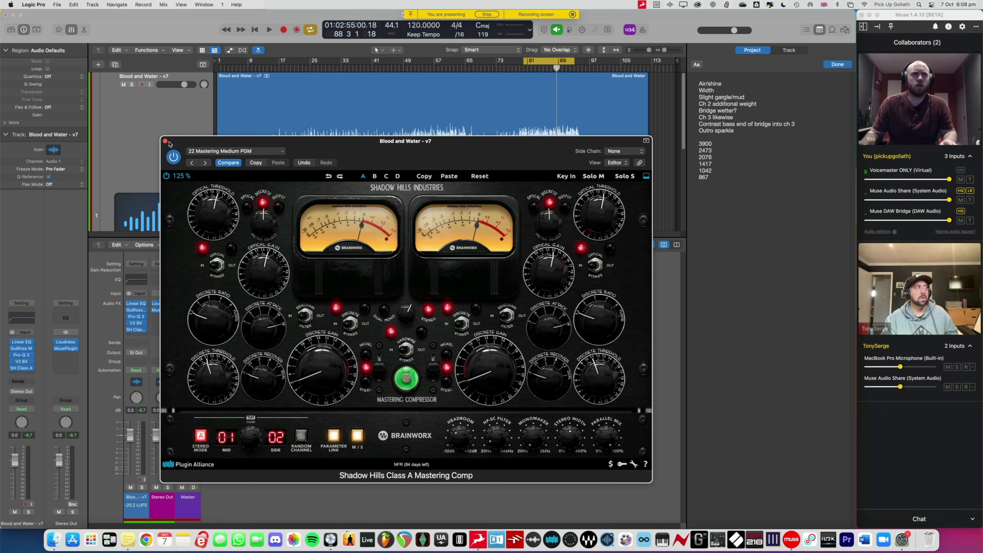
pyautogui.press('space')
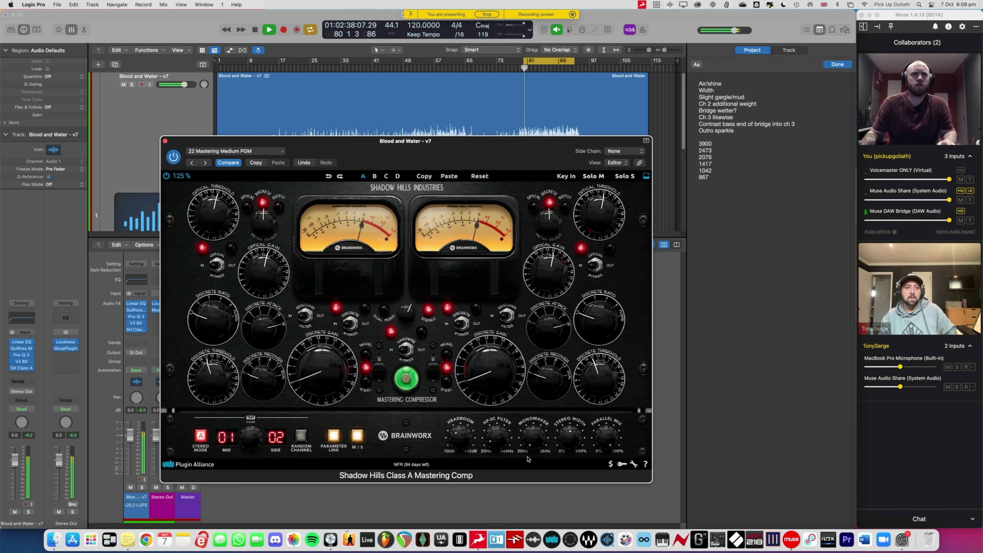
pyautogui.press('space')
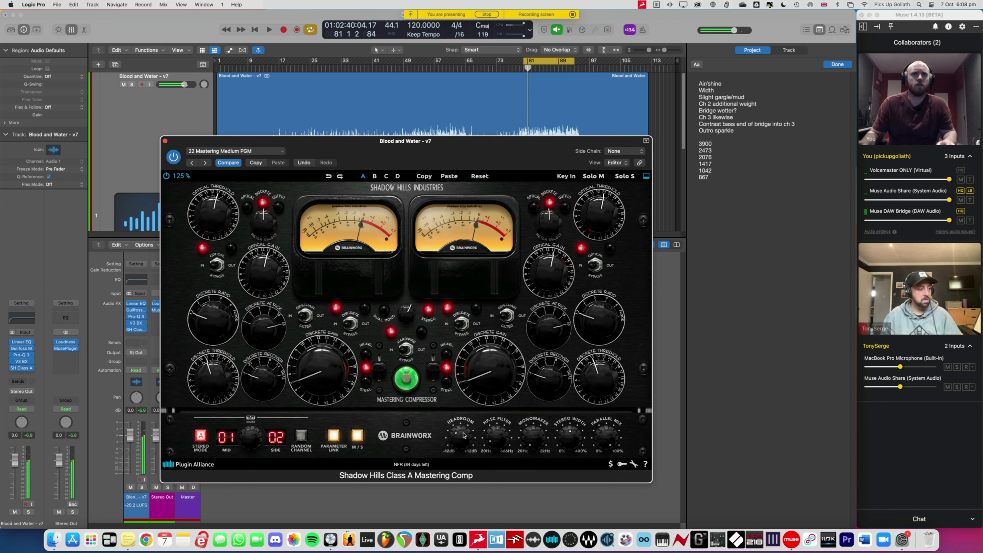
pyautogui.moveTo(465, 431)
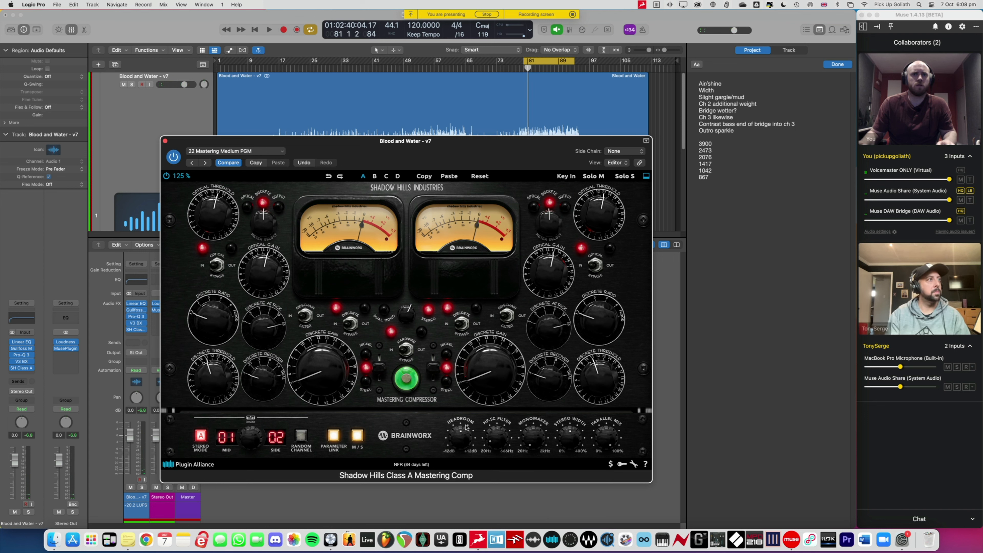
pyautogui.press('space')
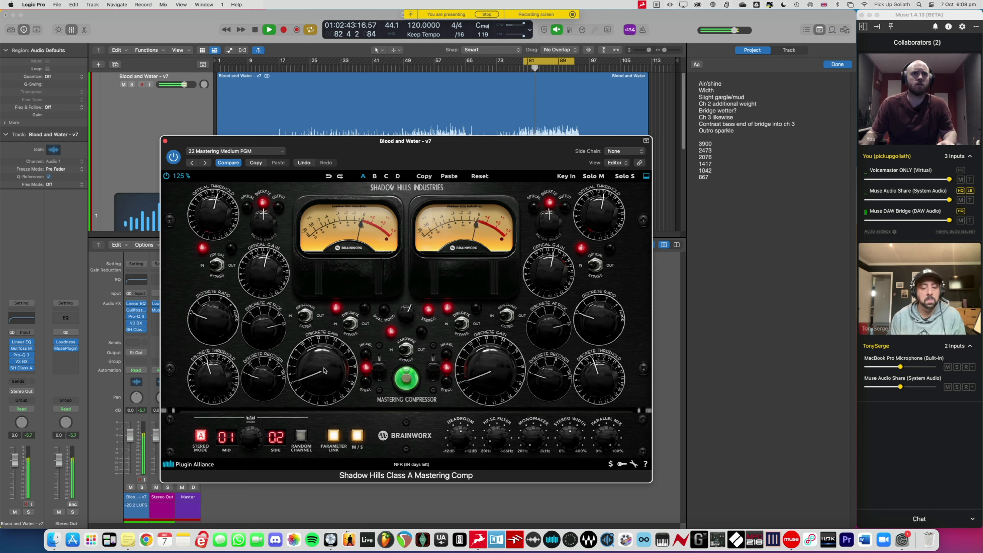
pyautogui.moveTo(323, 376); pyautogui.dragTo(322, 382)
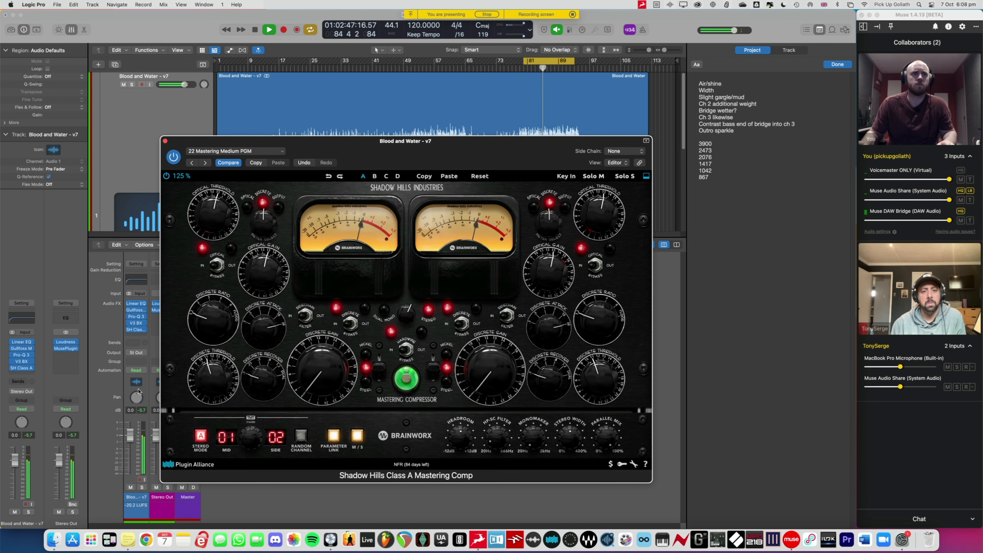
pyautogui.click(142, 410)
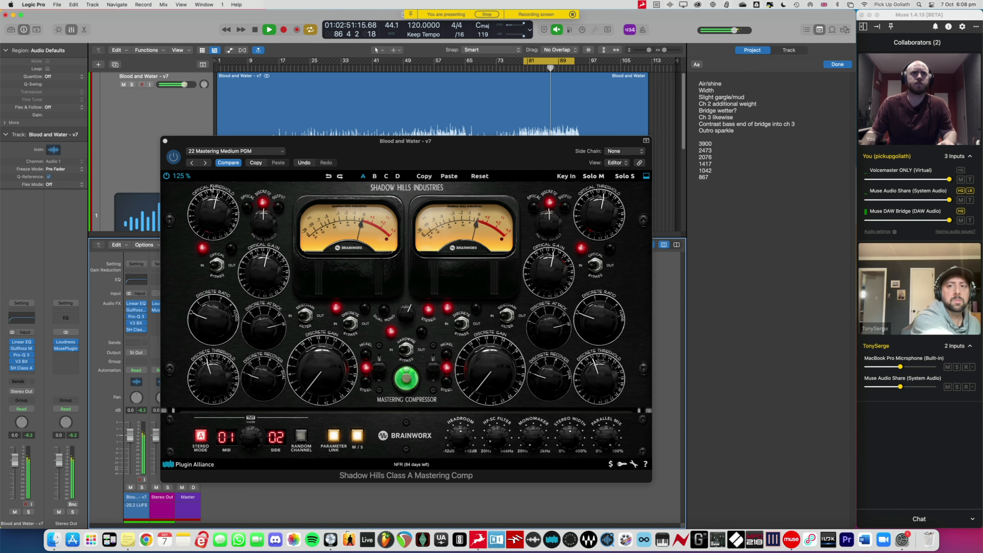
pyautogui.press('space')
pyautogui.press('super+w')
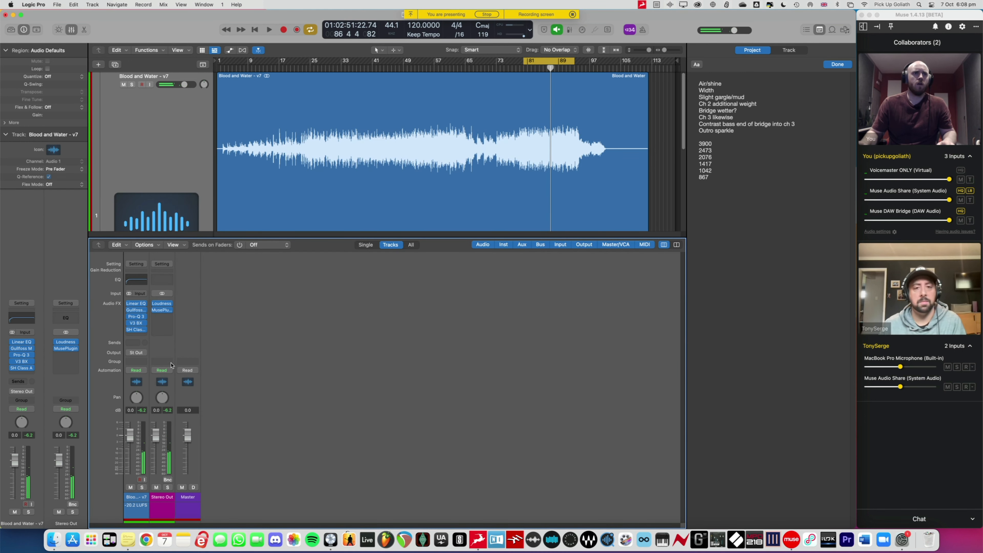
# Insert the Pro-L 2 limiter in stereo after the SH Class A compressor and shift its window to uncover the notes.
pyautogui.click(137, 335)
pyautogui.click(136, 335)
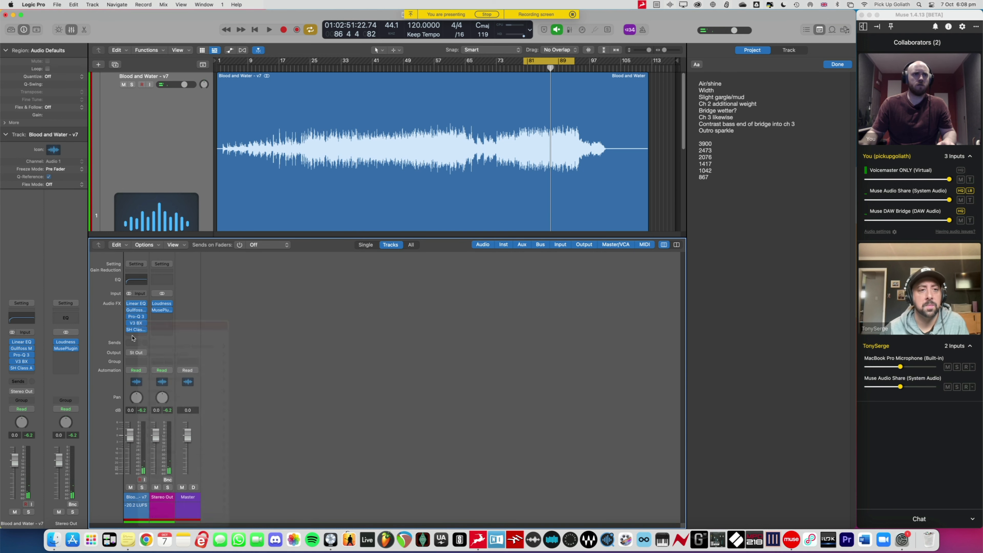
pyautogui.click(136, 336)
pyautogui.scroll(-5, 166, 402)
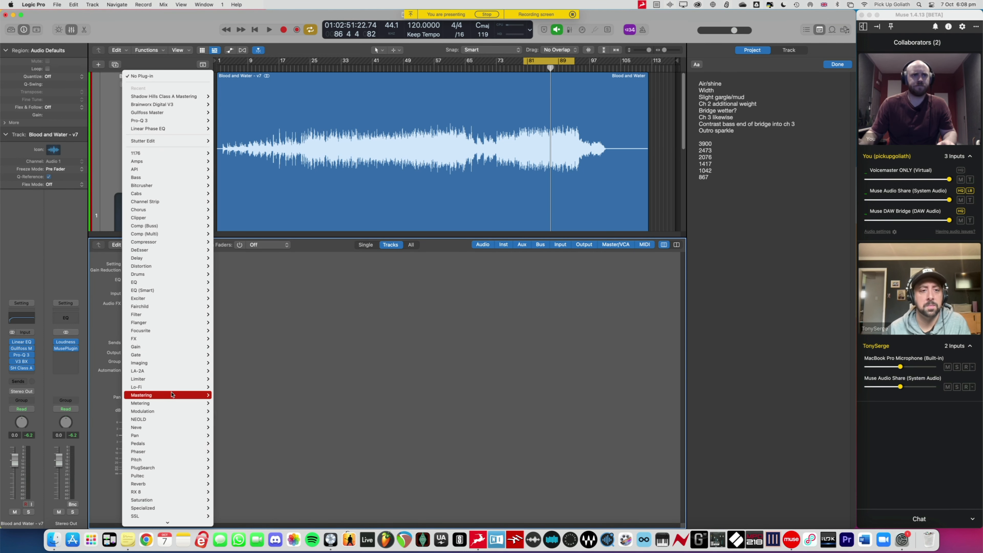
pyautogui.moveTo(174, 379)
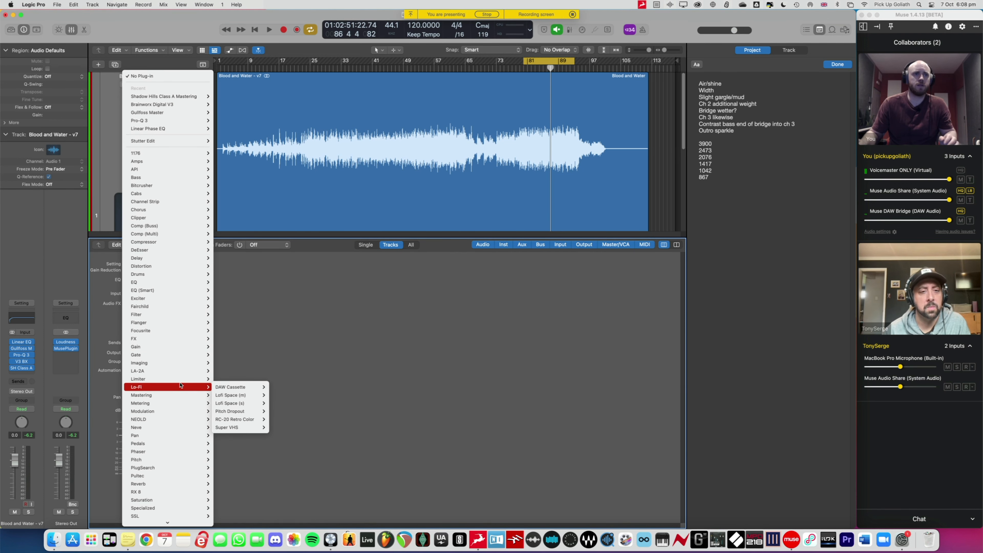
pyautogui.moveTo(227, 387)
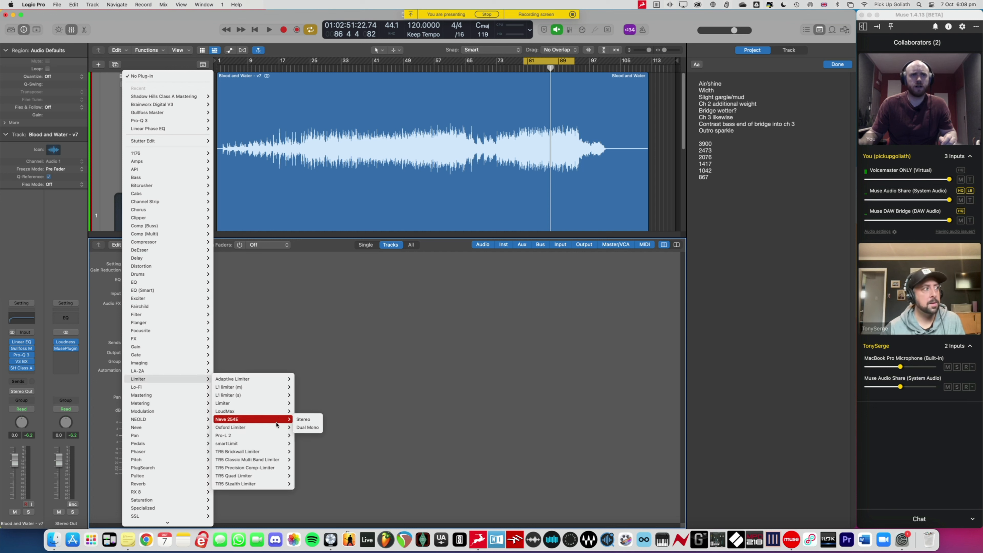
pyautogui.moveTo(277, 428)
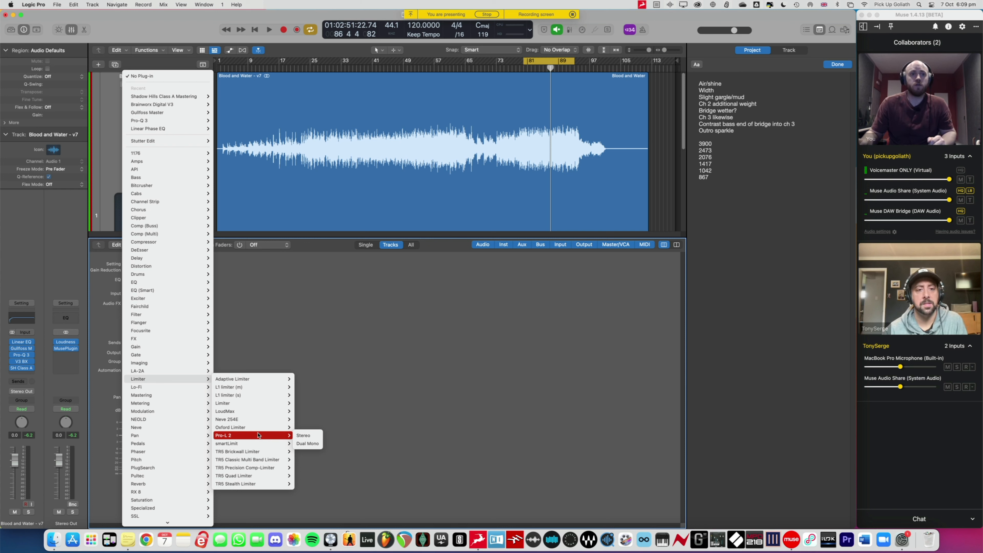
pyautogui.click(303, 435)
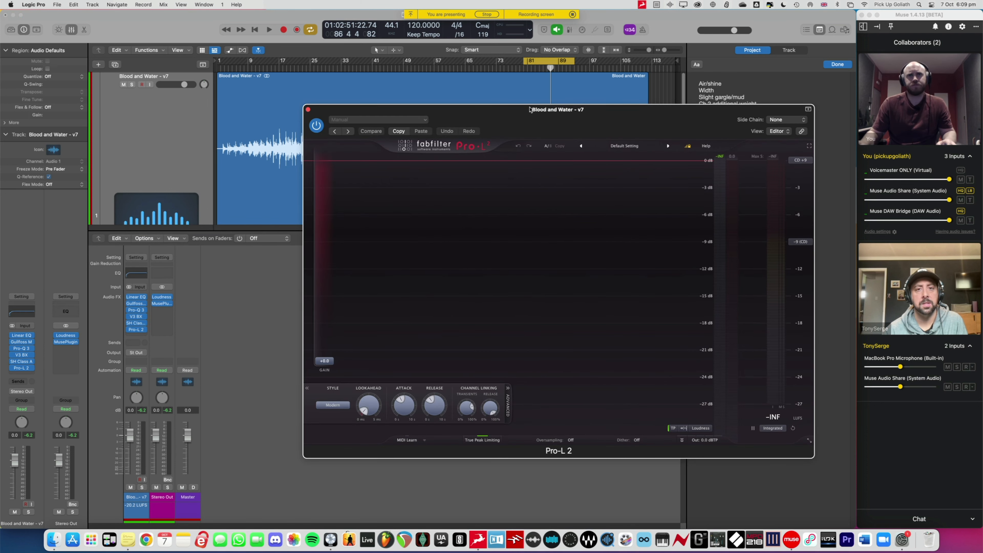
pyautogui.moveTo(530, 110); pyautogui.dragTo(434, 114)
pyautogui.moveTo(378, 121); pyautogui.dragTo(372, 121)
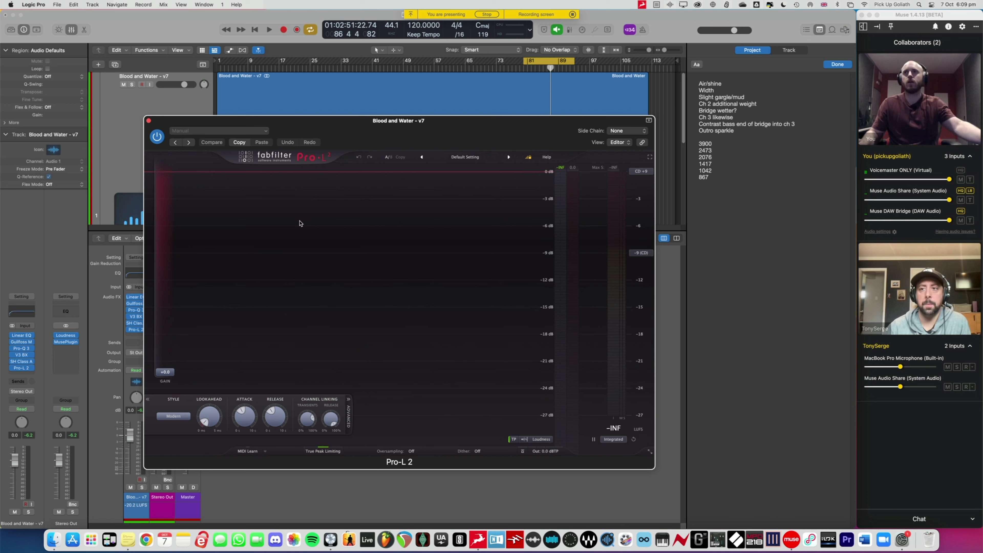
# Raise the Pro-L 2 gain to +8.7 dB while the loop plays.
pyautogui.press('space')
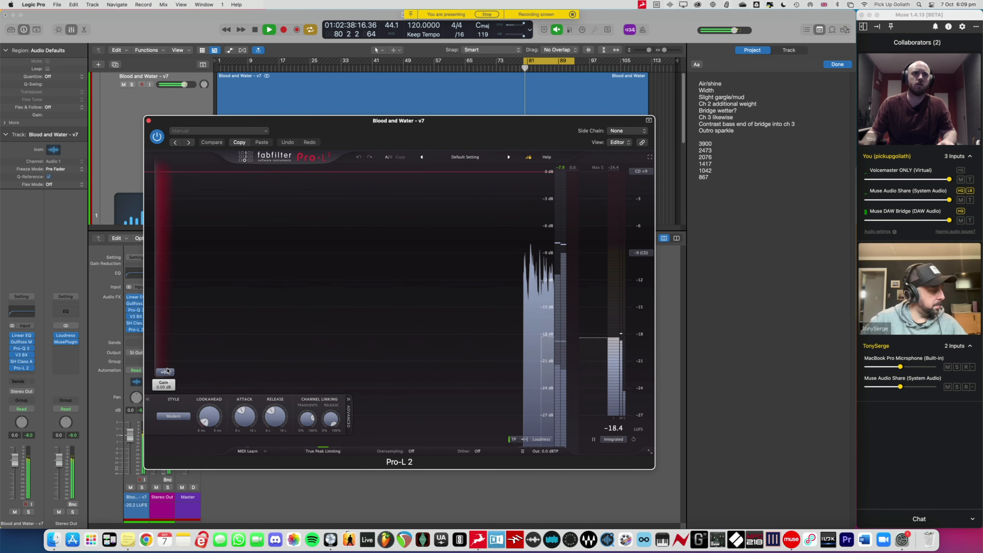
pyautogui.moveTo(165, 372); pyautogui.dragTo(170, 318)
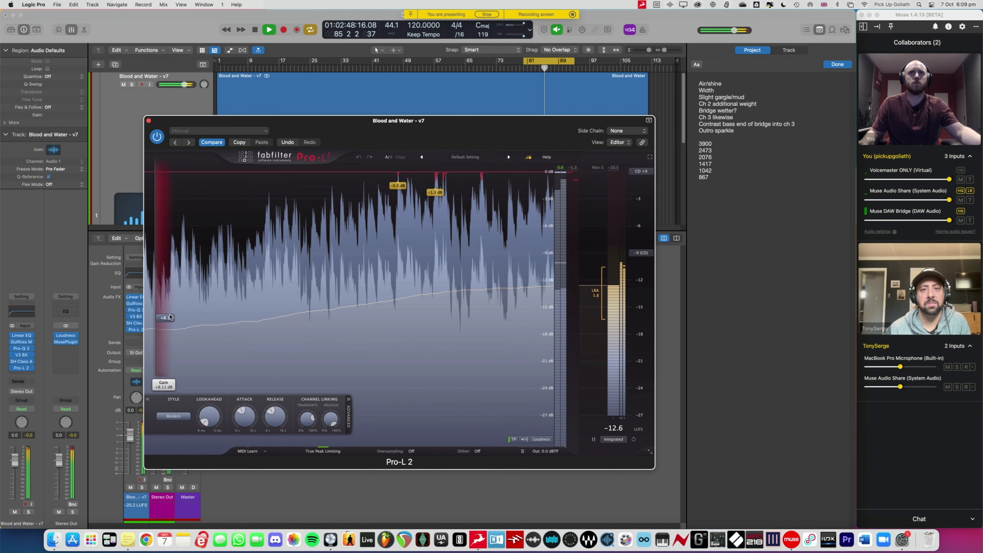
pyautogui.moveTo(170, 317); pyautogui.dragTo(170, 316)
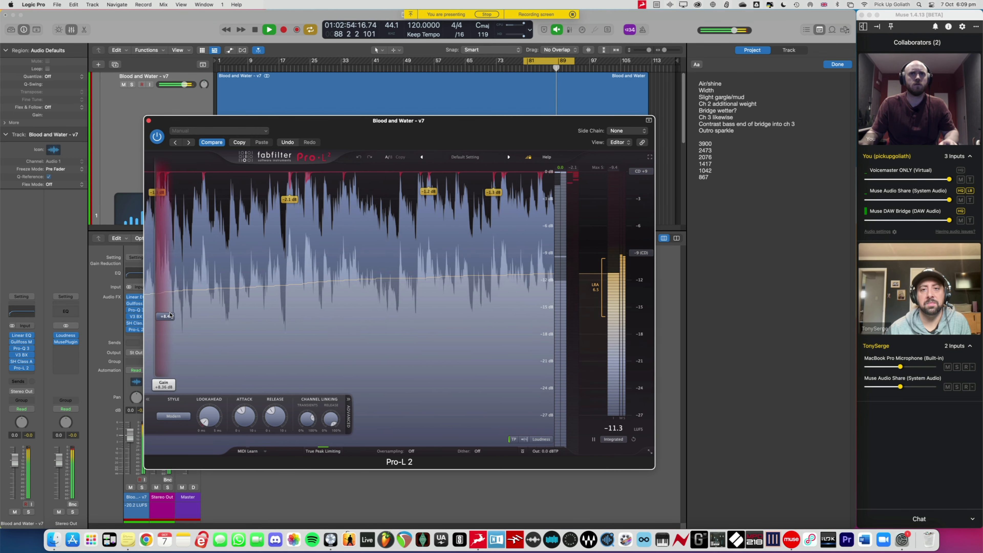
pyautogui.moveTo(170, 316); pyautogui.dragTo(170, 313)
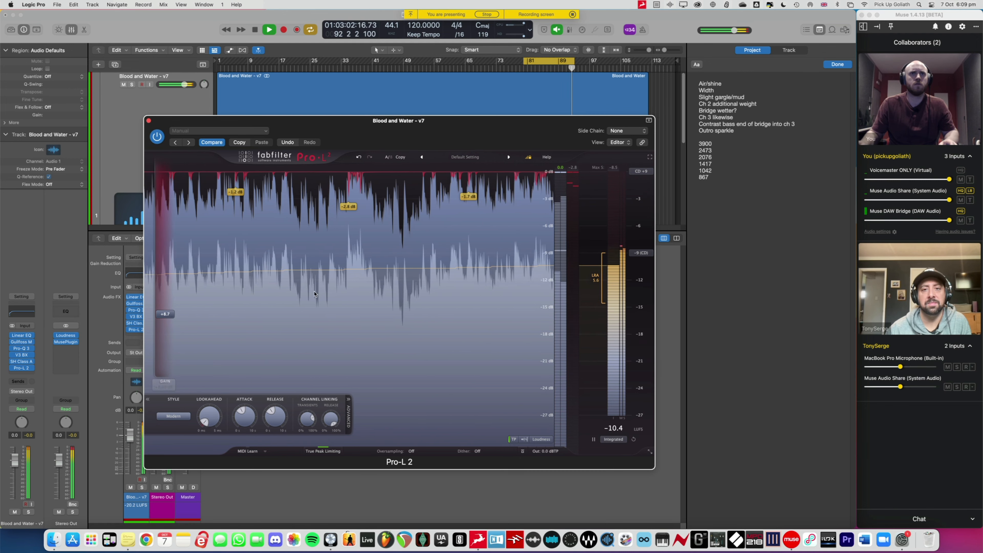
# Load the Dynamic preset in Pro-L 2 and check its release and channel linking settings during playback.
pyautogui.click(493, 156)
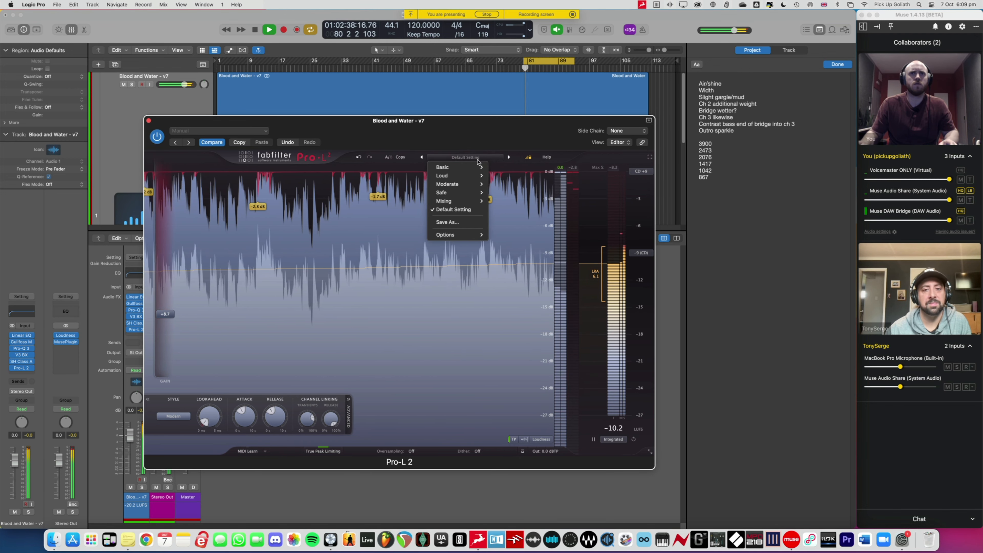
pyautogui.moveTo(472, 168)
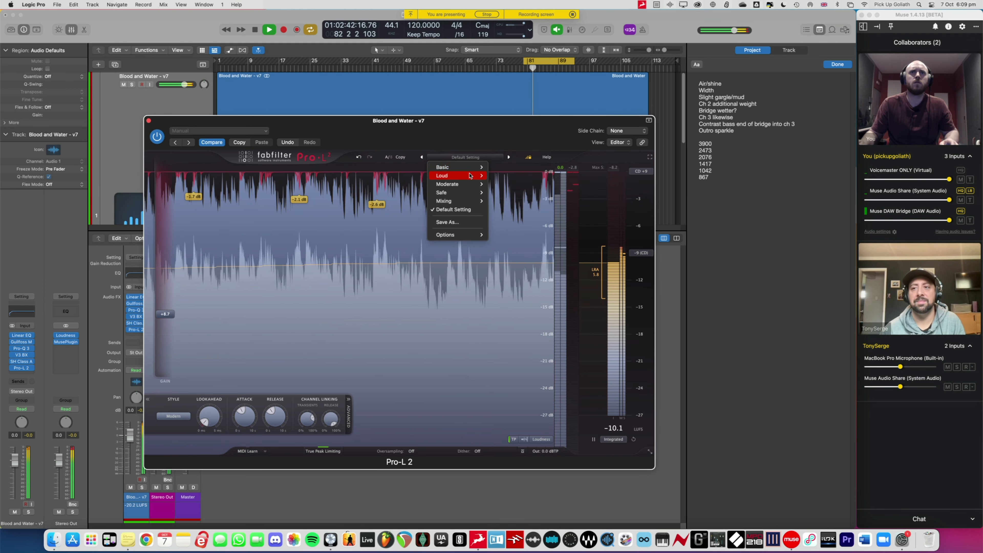
pyautogui.moveTo(472, 184)
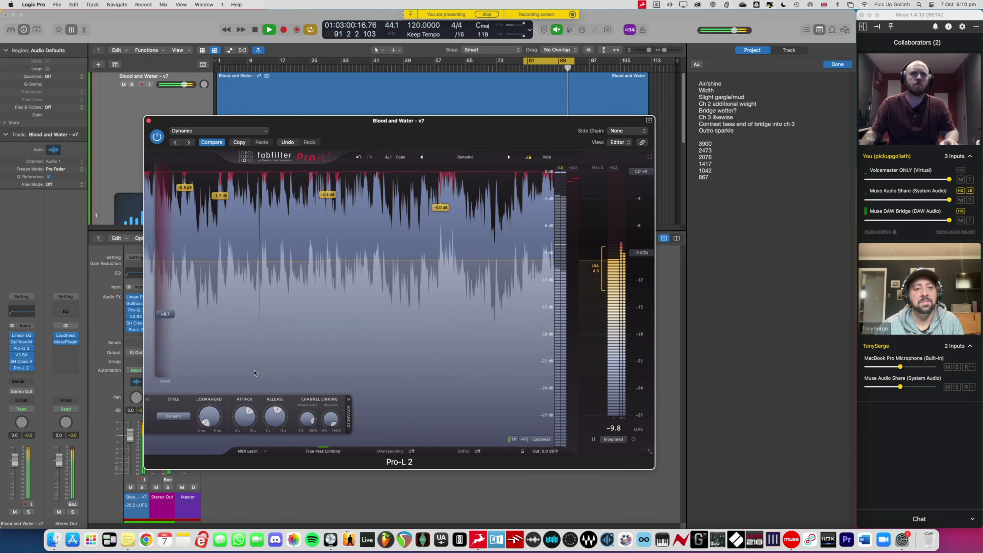
pyautogui.moveTo(275, 409)
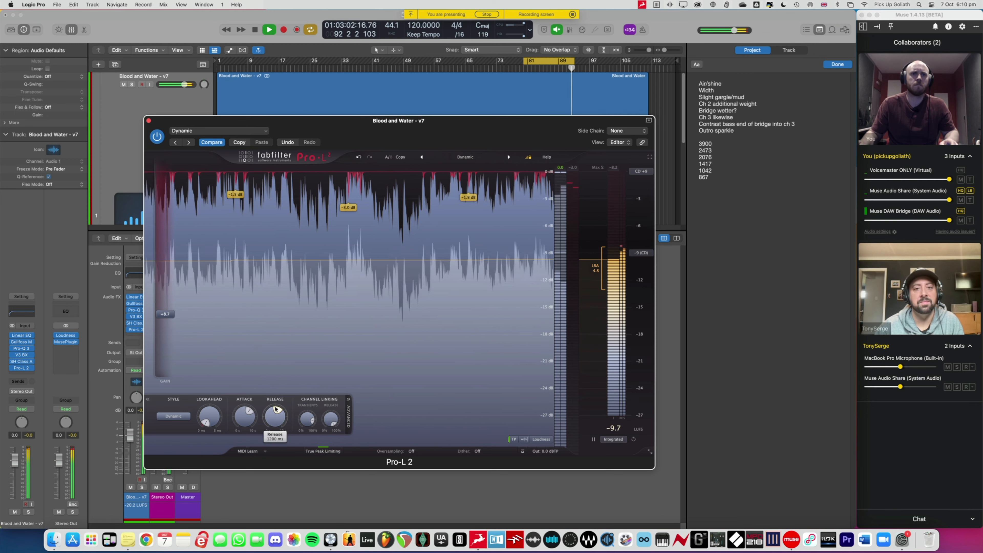
pyautogui.moveTo(305, 419)
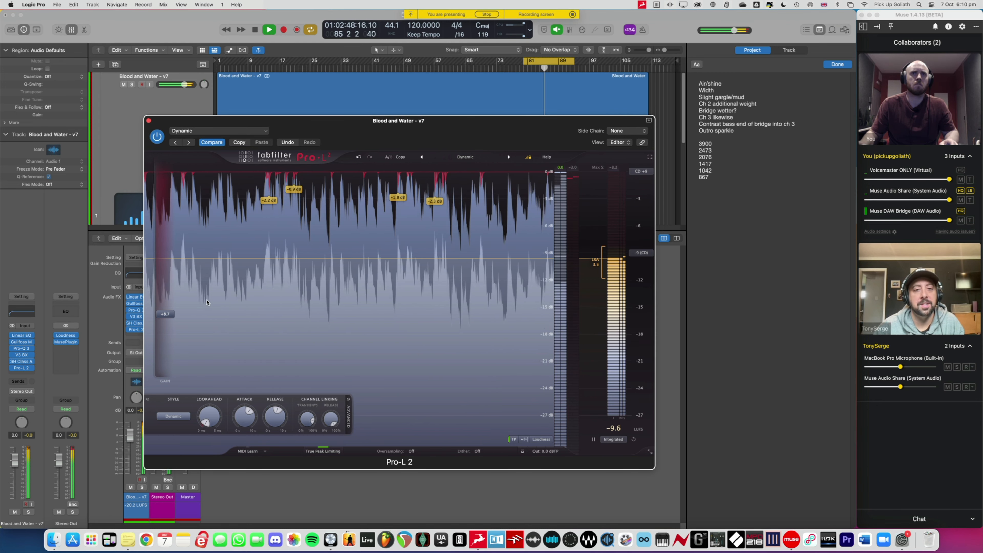
# Raise the Pro-L 2 gain to +8.9 dB, stop playback and close the limiter window.
pyautogui.moveTo(164, 311)
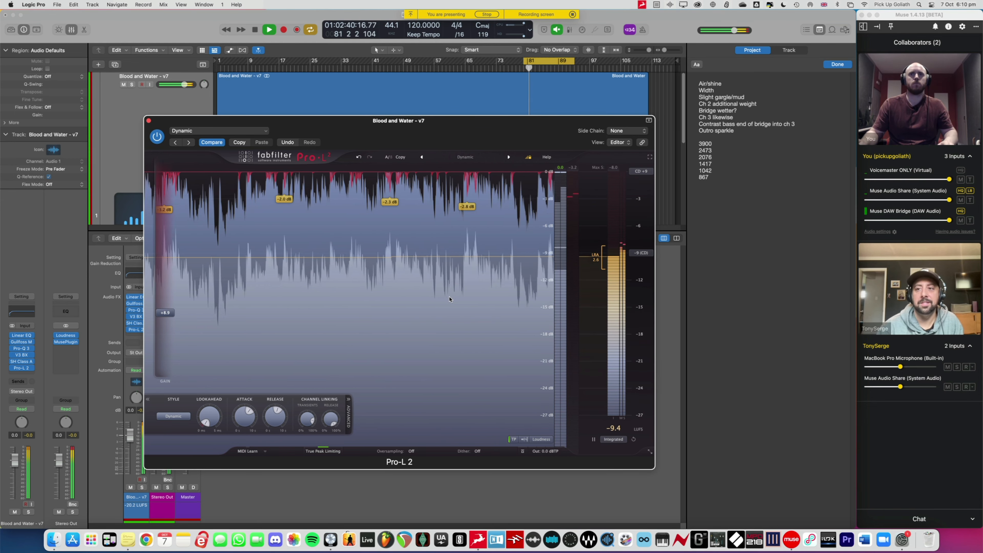
pyautogui.press('space')
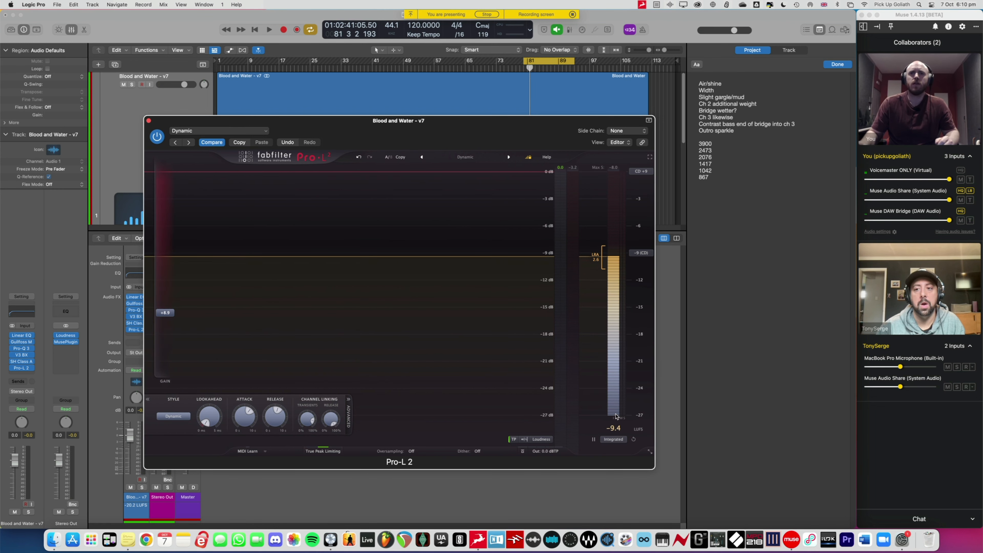
pyautogui.moveTo(485, 136); pyautogui.dragTo(478, 146)
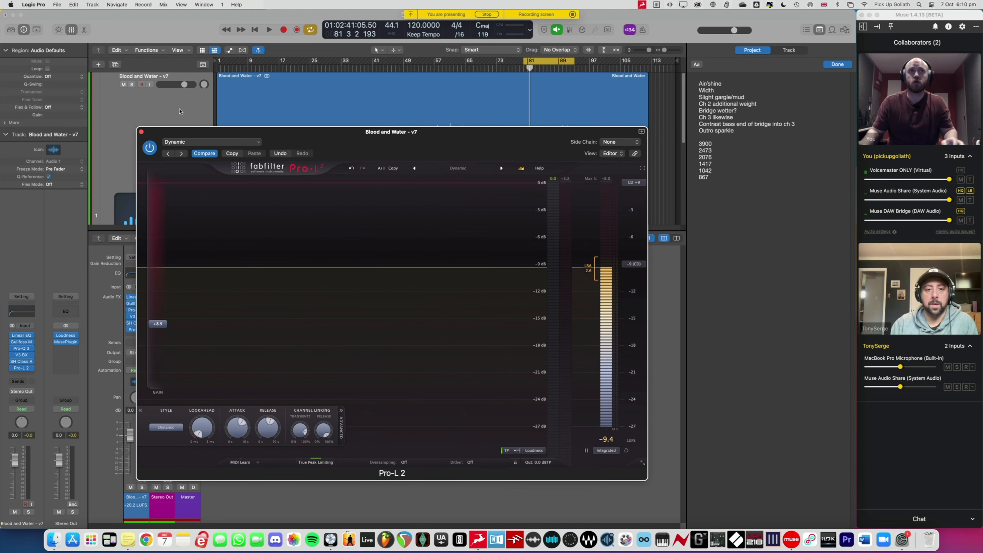
pyautogui.click(141, 132)
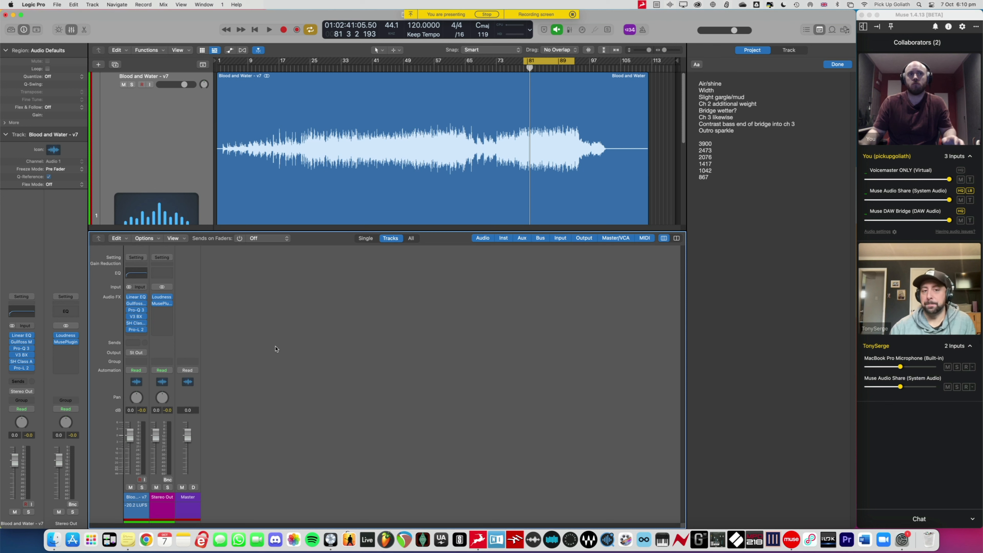
# Insert the Softube Tape plug-in in stereo between the SH Class A compressor and Pro-L 2, and look at its preset collection.
pyautogui.click(137, 329)
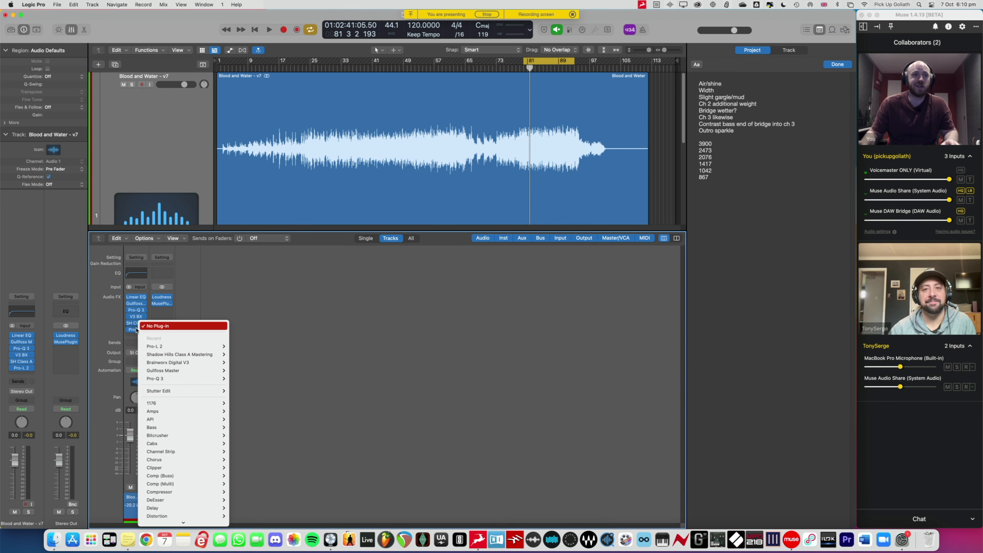
pyautogui.moveTo(191, 454)
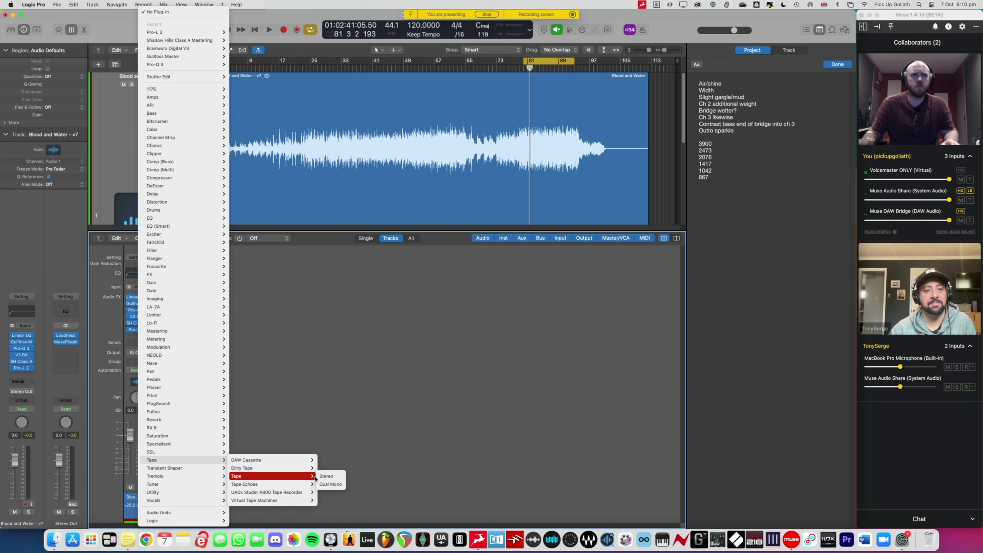
pyautogui.click(318, 478)
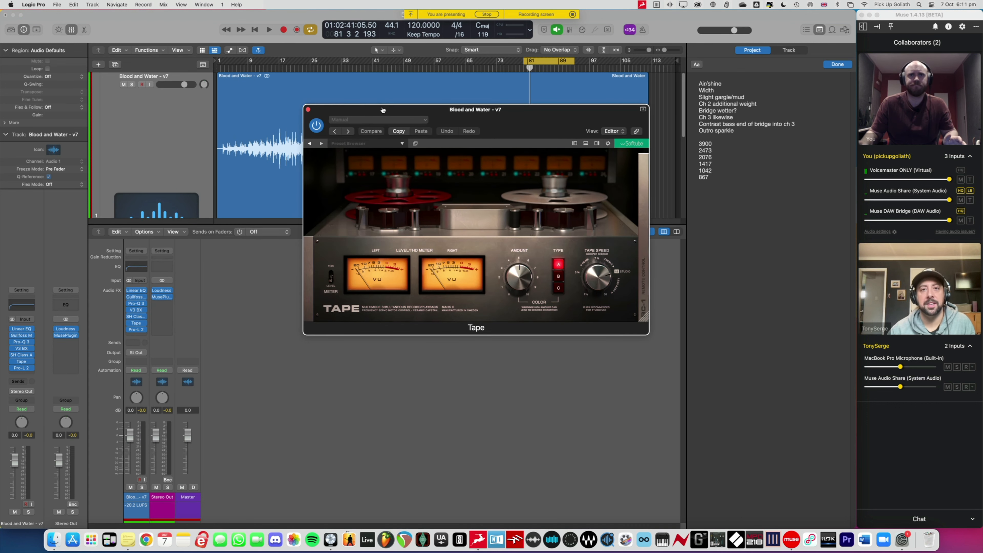
pyautogui.moveTo(381, 108); pyautogui.dragTo(331, 124)
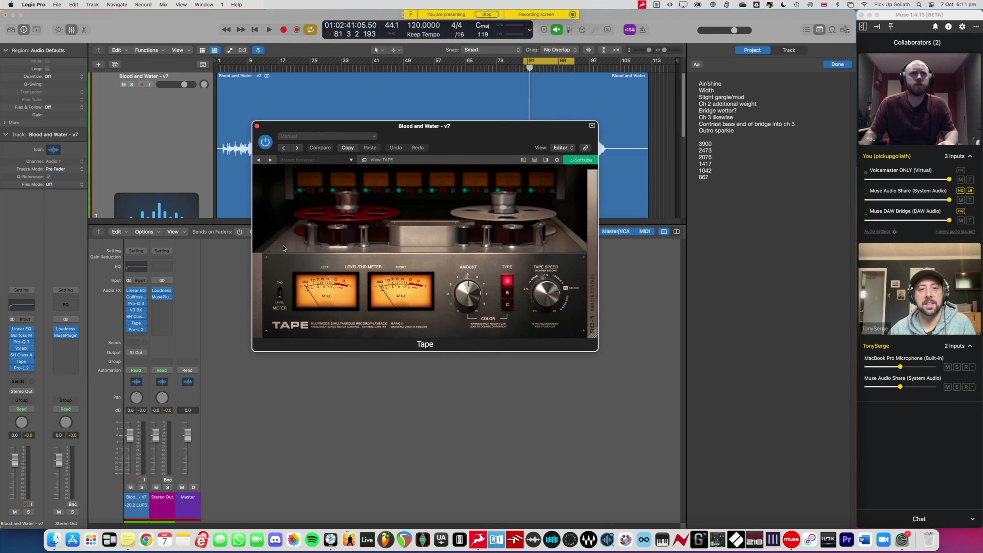
pyautogui.click(364, 160)
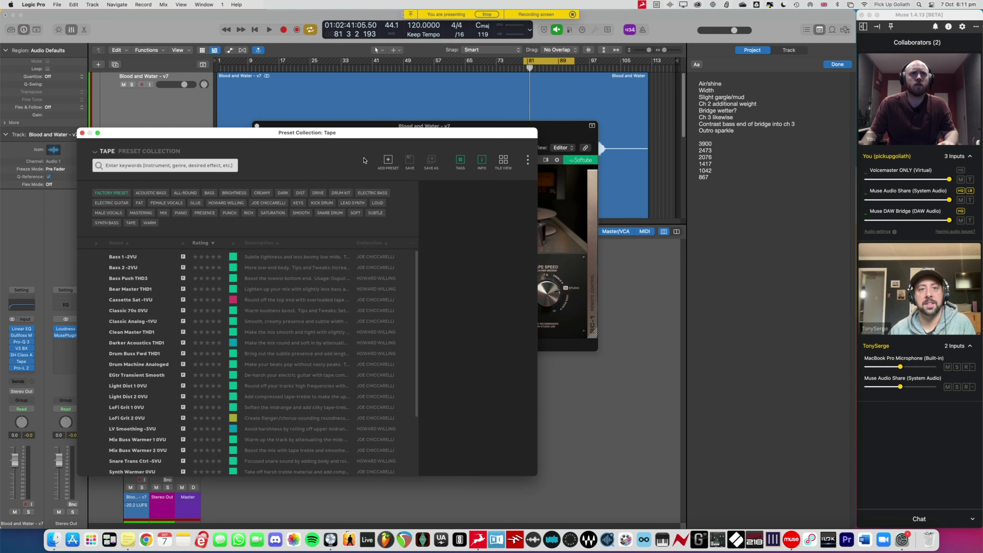
pyautogui.click(82, 133)
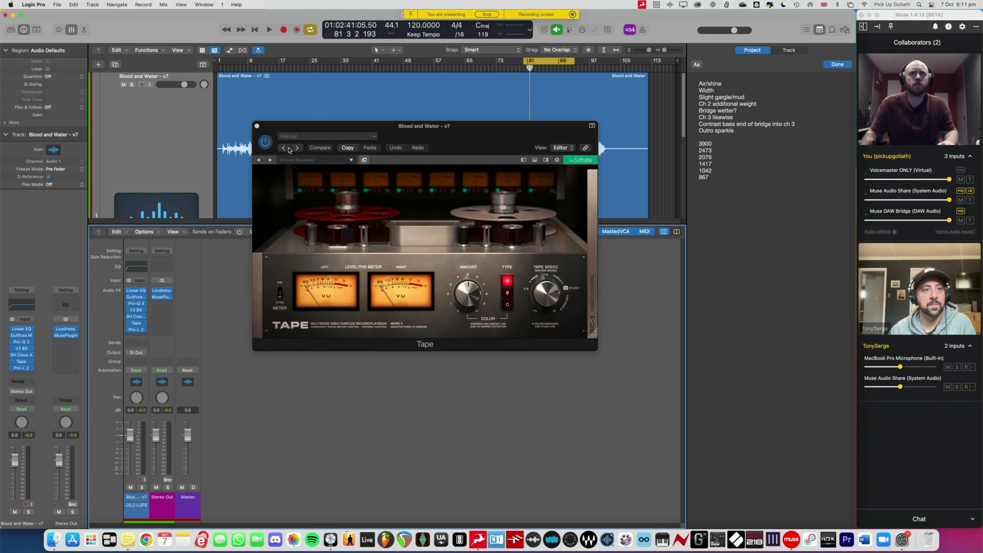
# Reveal Tape's headroom, high pass and phase controls, and set its color amount to 5.3 while the loop plays.
pyautogui.click(537, 159)
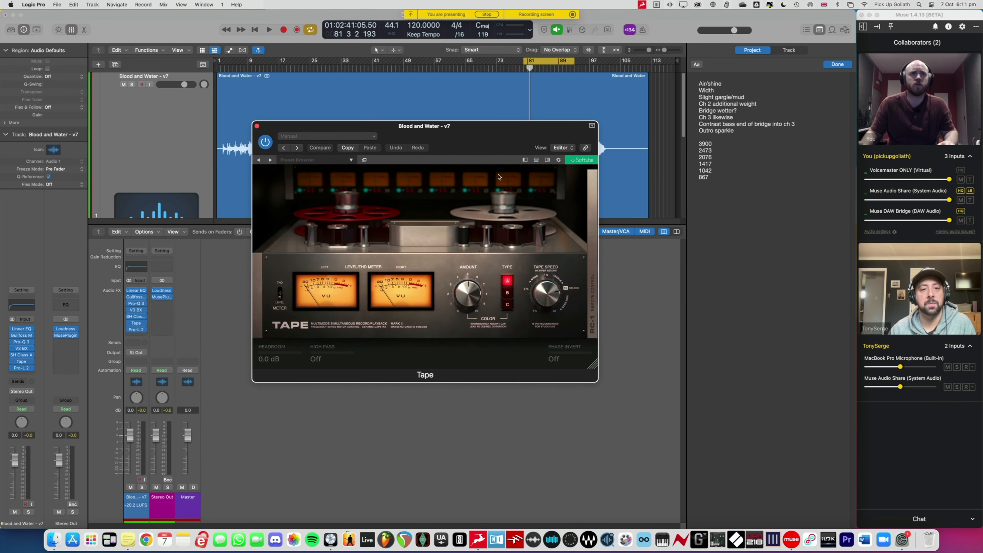
pyautogui.moveTo(442, 142); pyautogui.dragTo(438, 143)
pyautogui.press('space')
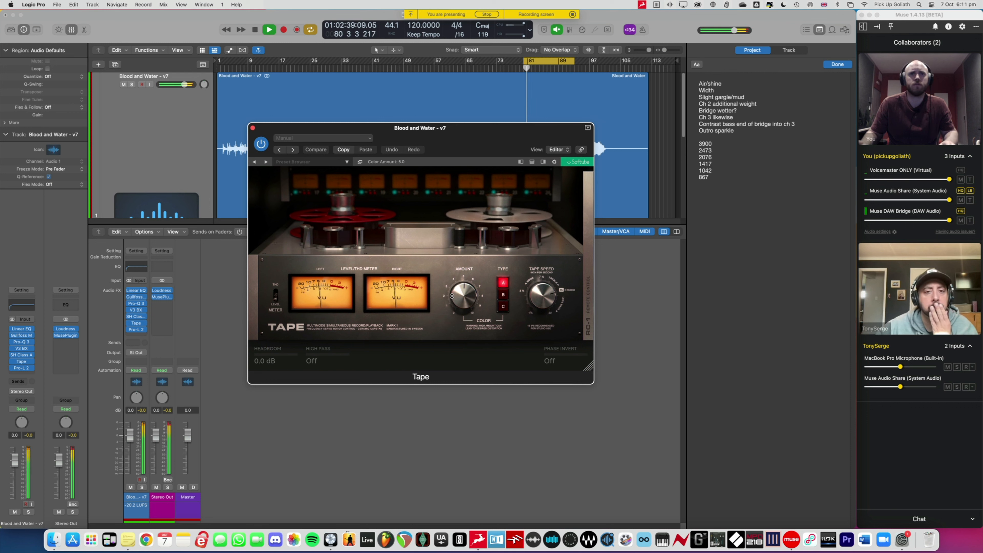
pyautogui.moveTo(461, 299); pyautogui.dragTo(460, 296)
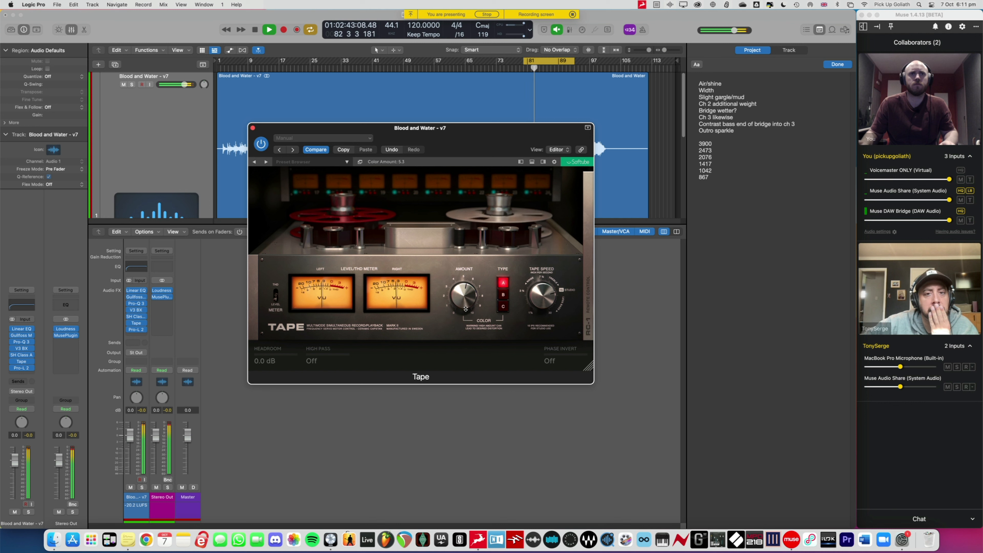
# Audition Tape's color types B and C against type A during playback, ending on type A.
pyautogui.click(503, 295)
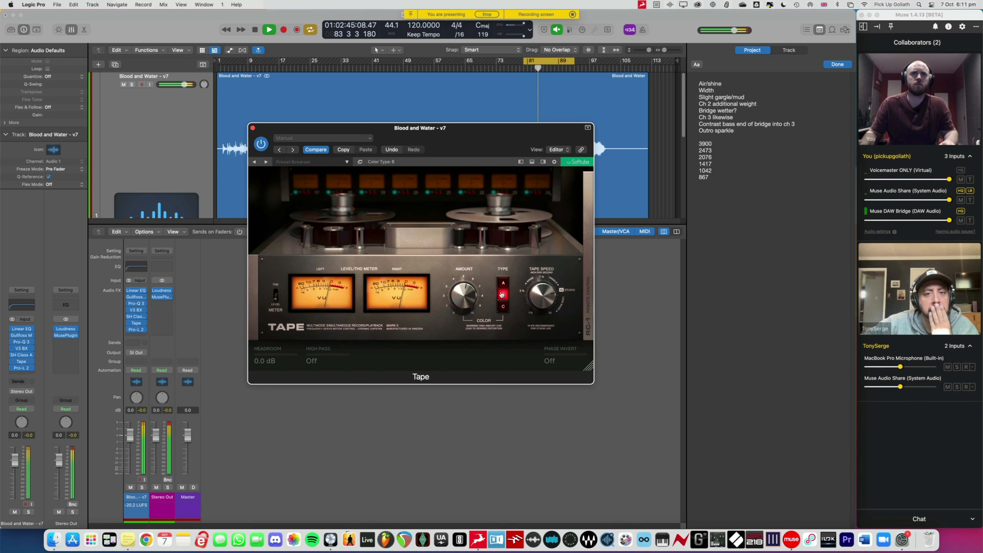
pyautogui.click(504, 307)
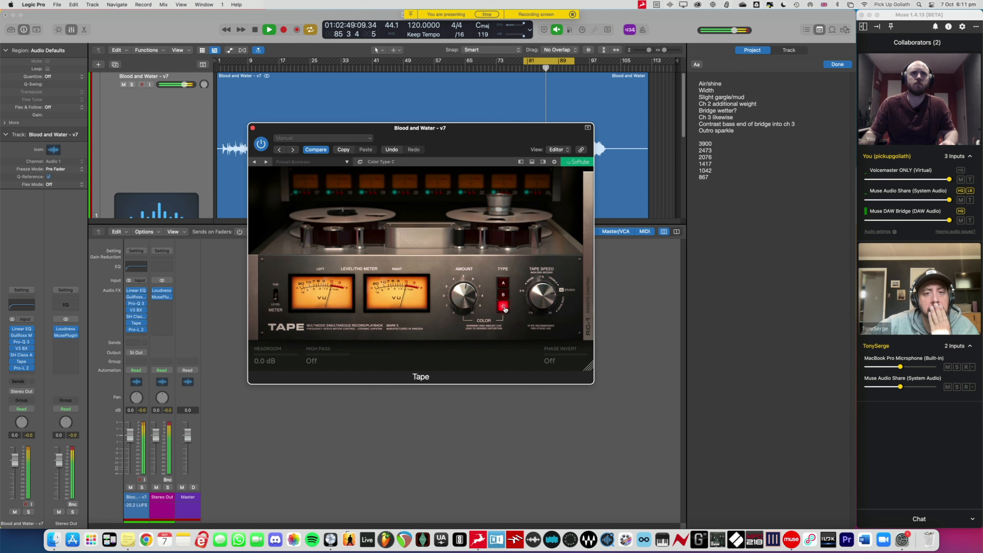
pyautogui.click(504, 285)
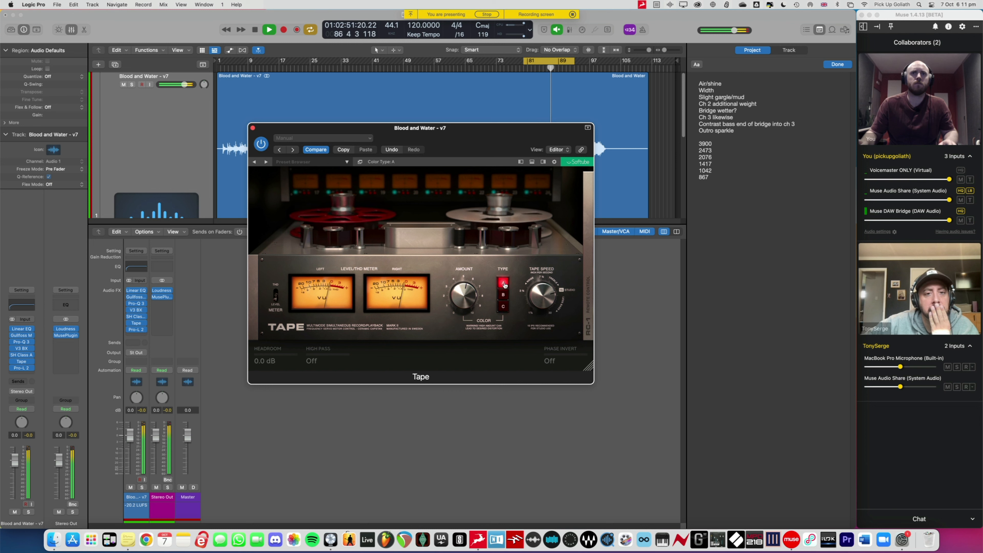
pyautogui.click(504, 297)
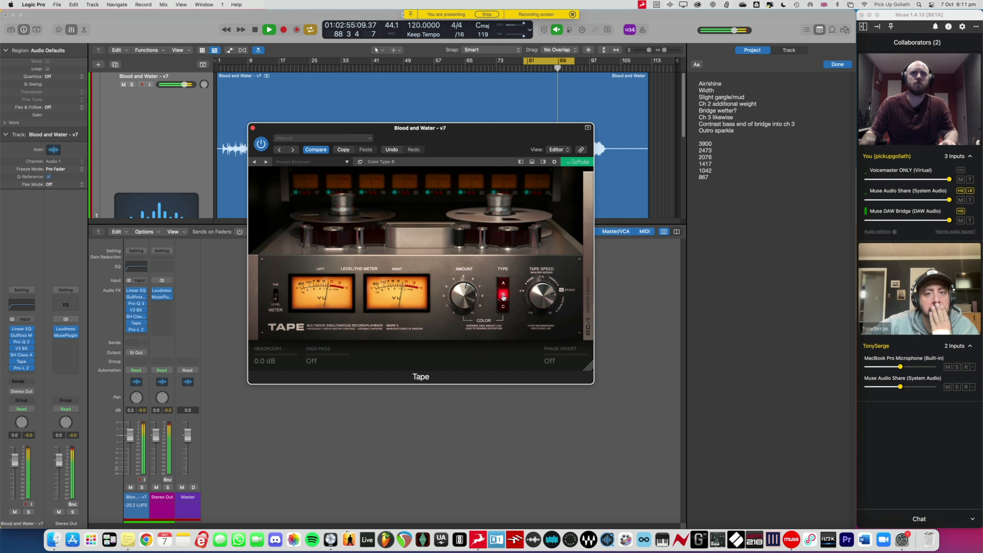
pyautogui.click(504, 284)
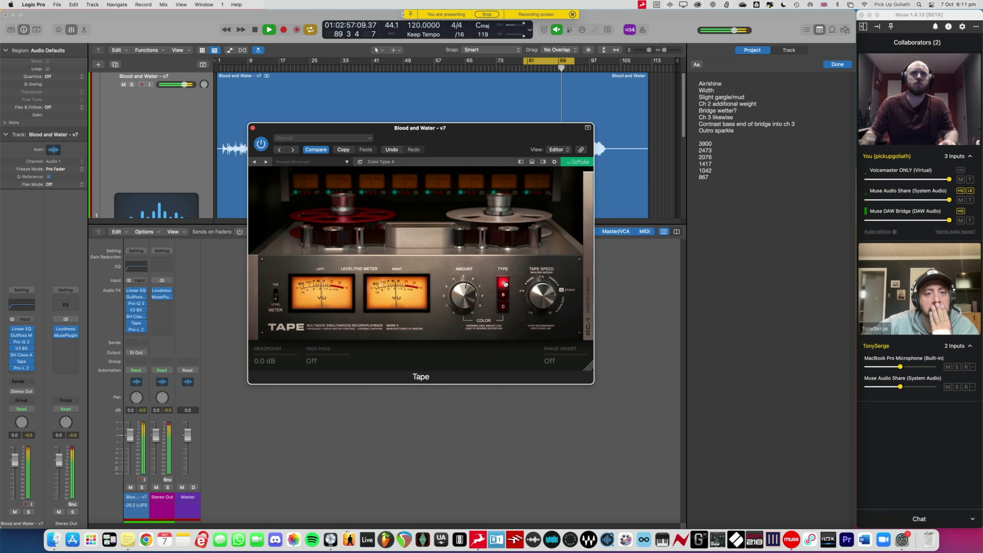
# Compare the loop with Tape bypassed and active, leave Tape on and close its window.
pyautogui.click(263, 145)
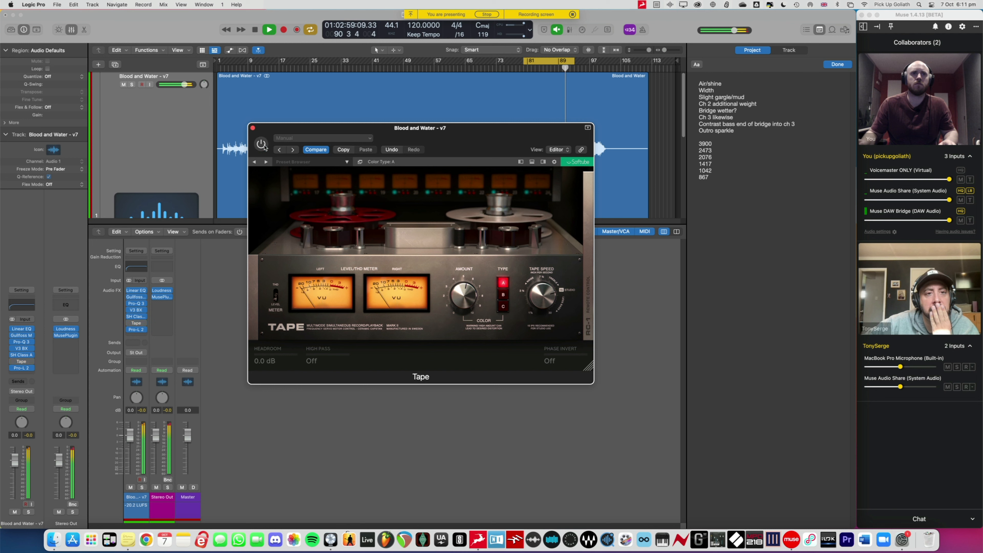
pyautogui.click(262, 145)
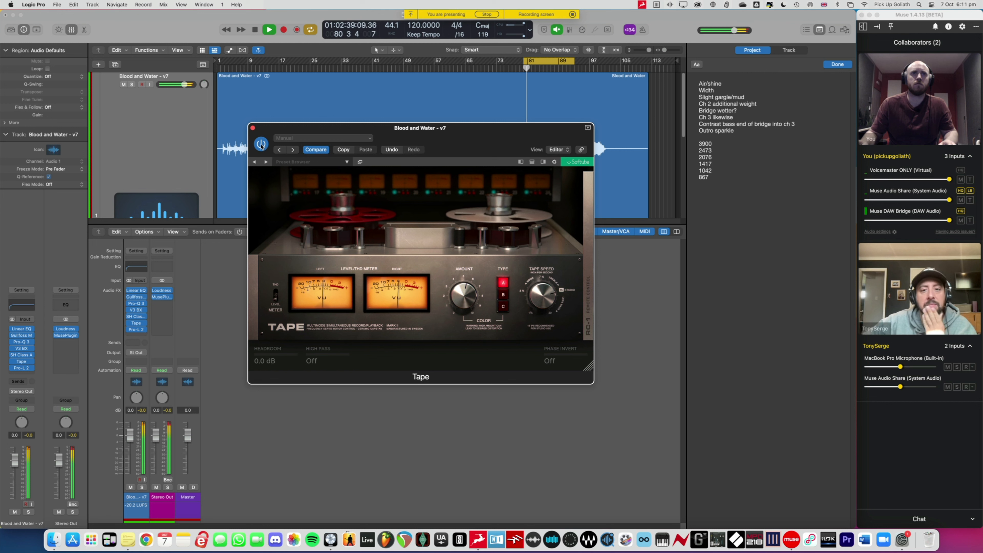
pyautogui.click(262, 145)
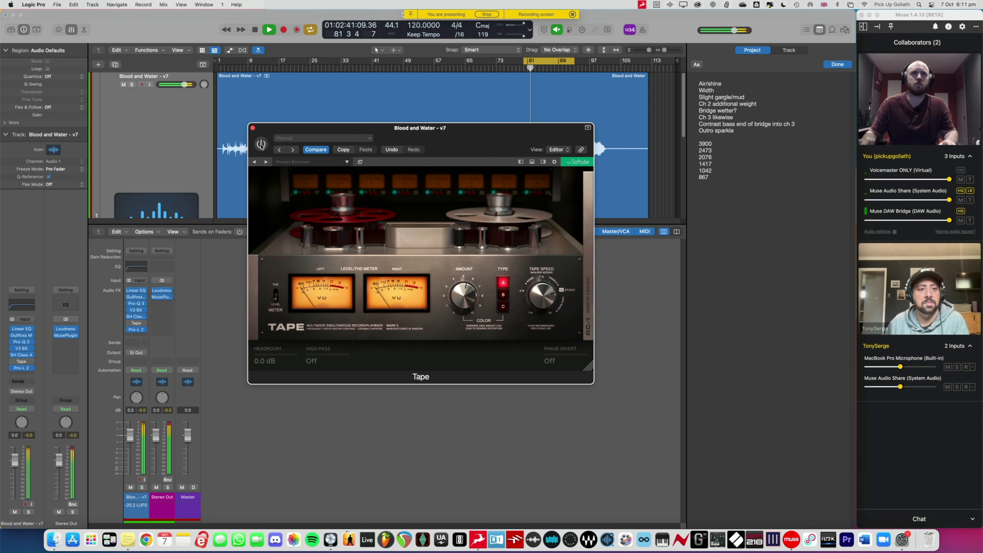
pyautogui.click(262, 145)
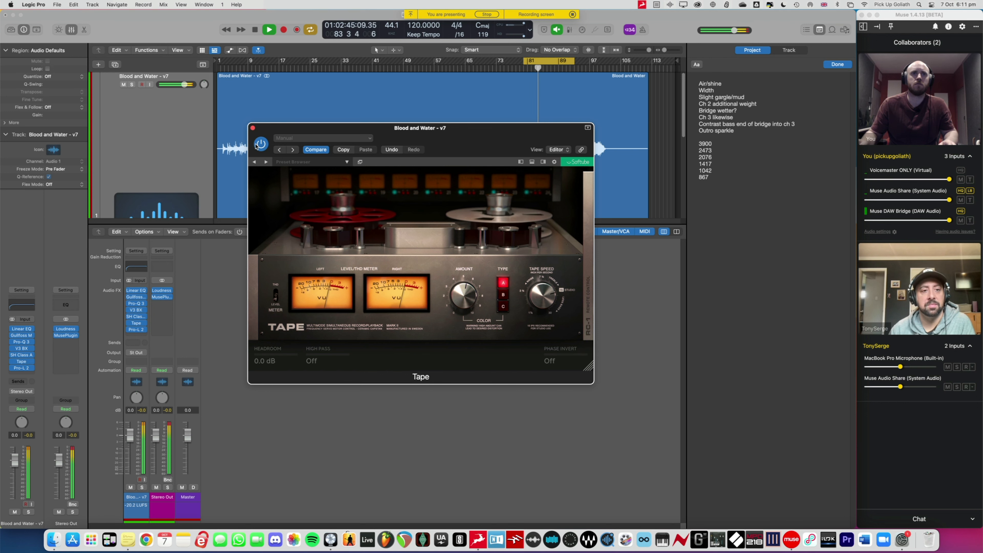
pyautogui.click(252, 128)
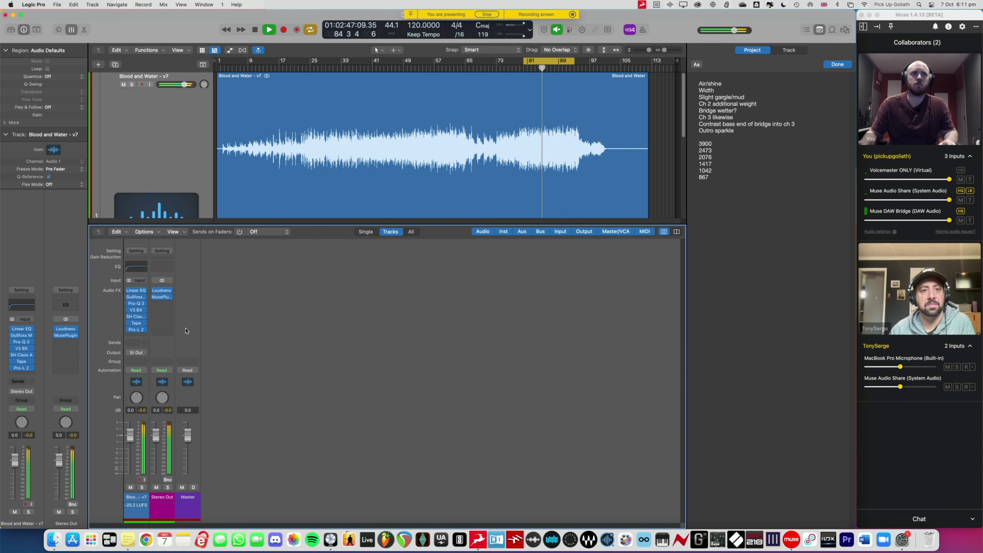
# Set the Pro-L 2 output level to -1 dBTP and enable its DC offset filter during playback.
pyautogui.click(136, 330)
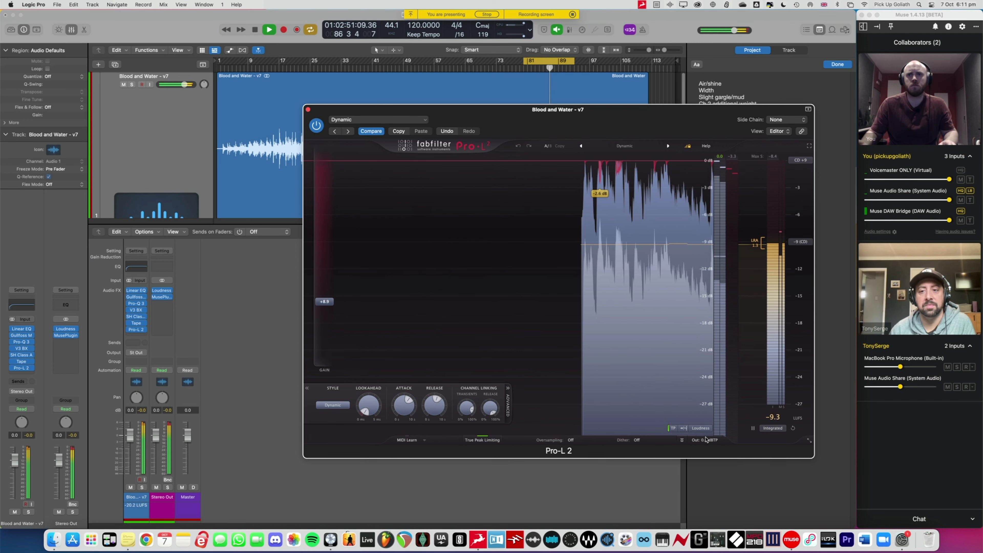
pyautogui.moveTo(706, 422)
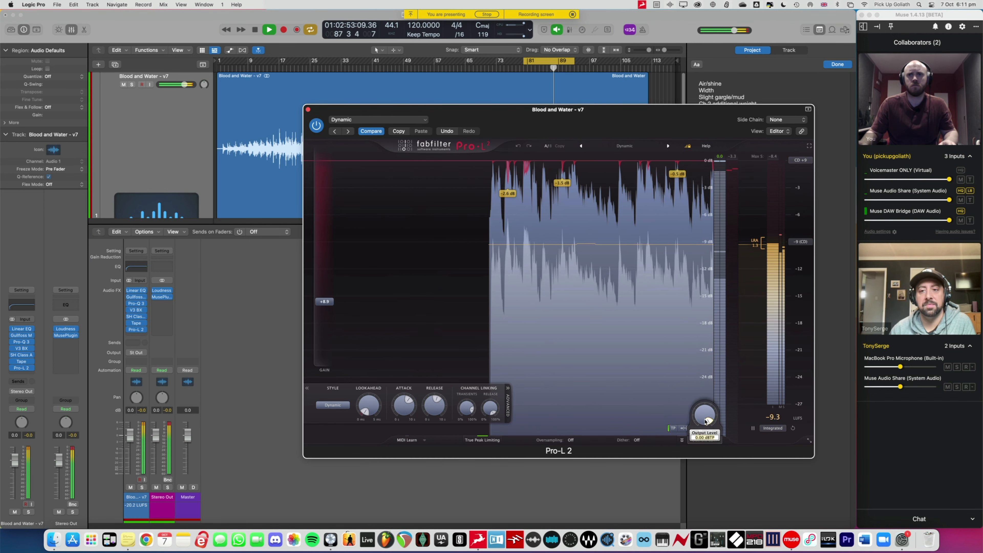
pyautogui.write('-1')
pyautogui.press('Return')
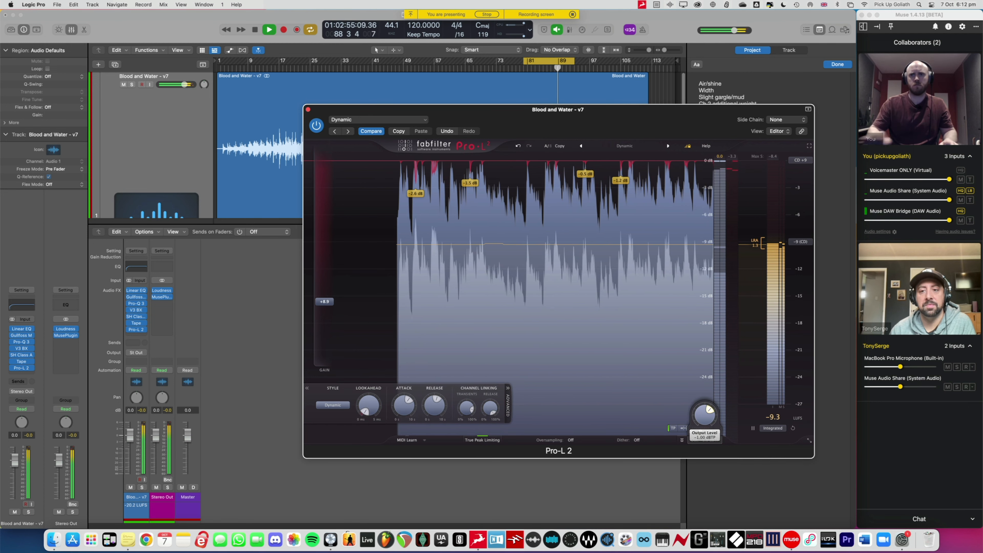
pyautogui.click(692, 432)
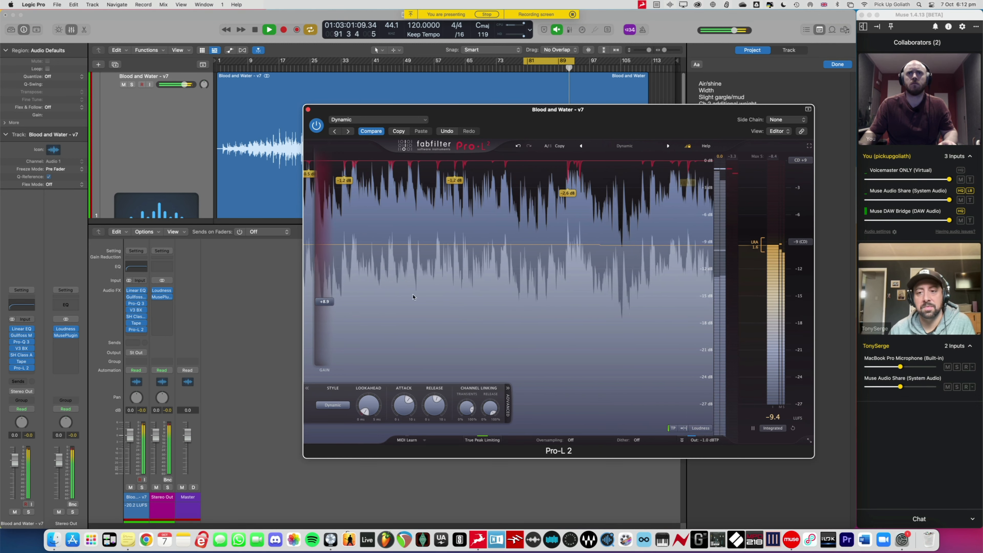
# Raise the Pro-L 2 gain to +9.3 dB, stop playback and close the limiter window.
pyautogui.moveTo(325, 297)
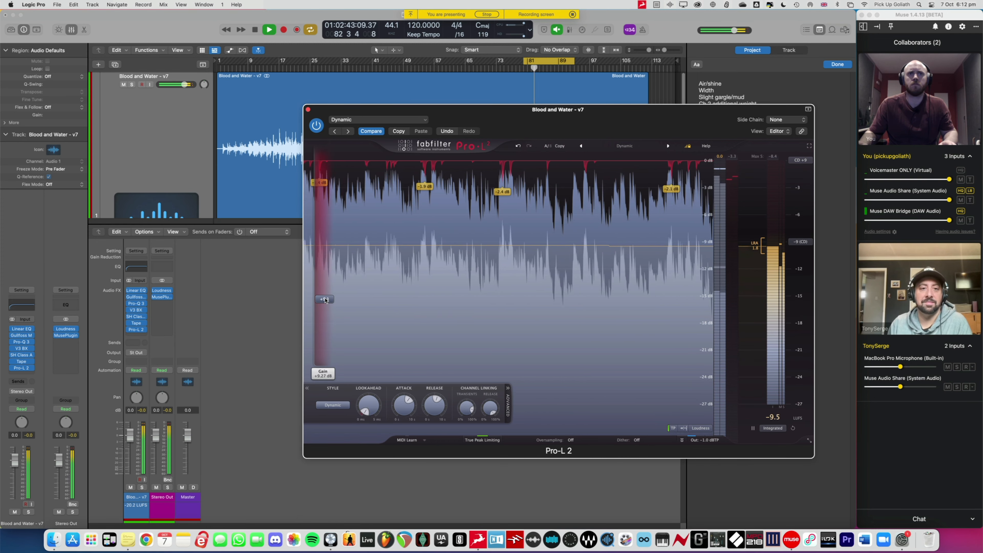
pyautogui.press('space')
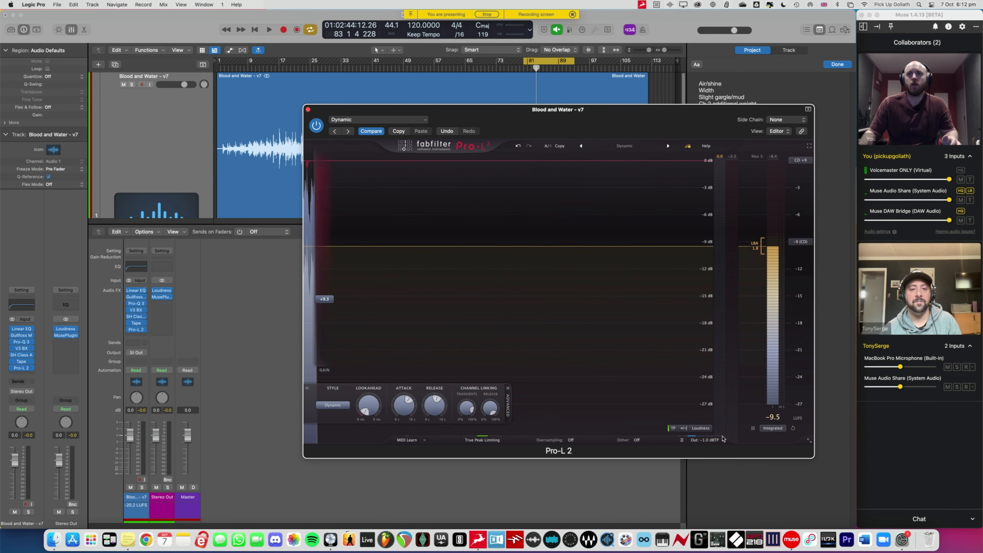
pyautogui.moveTo(699, 443)
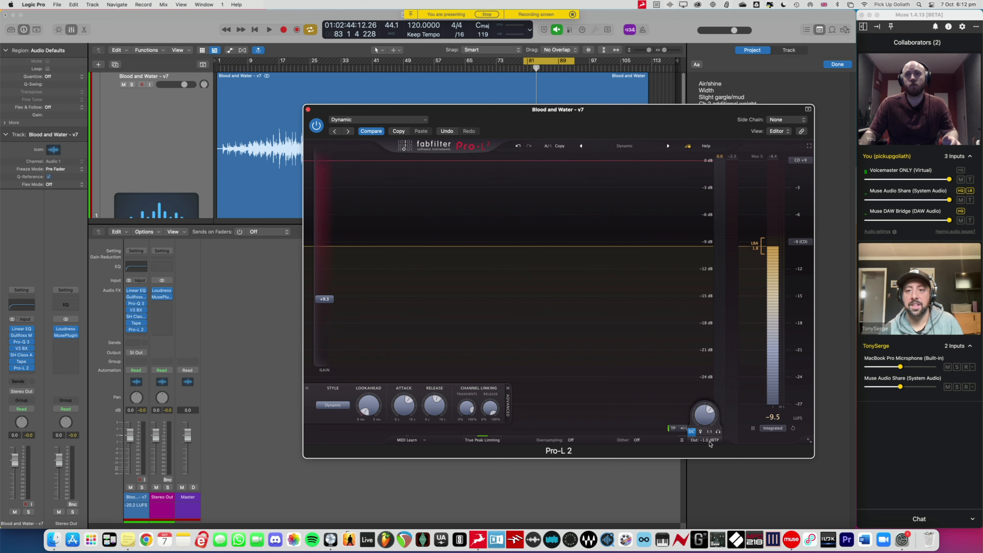
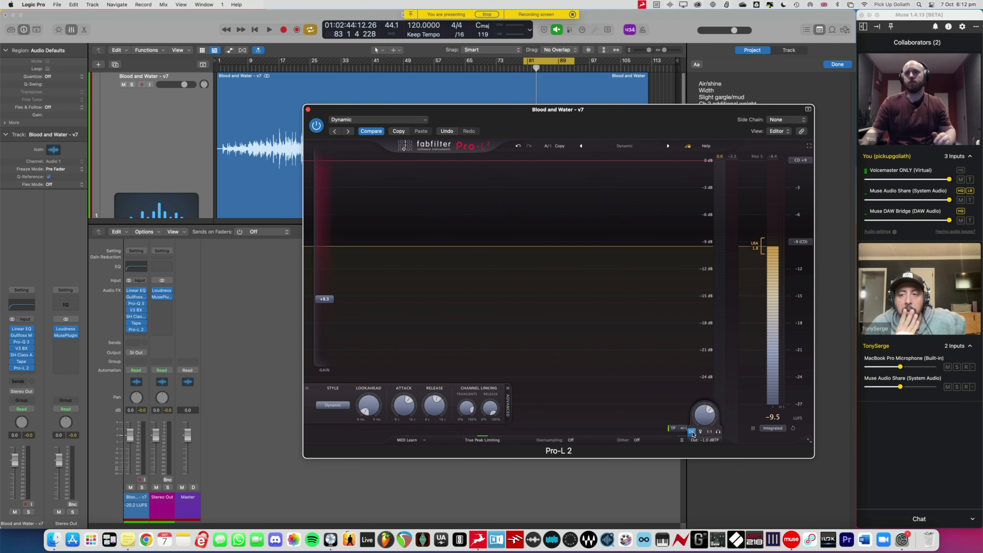
pyautogui.moveTo(704, 443)
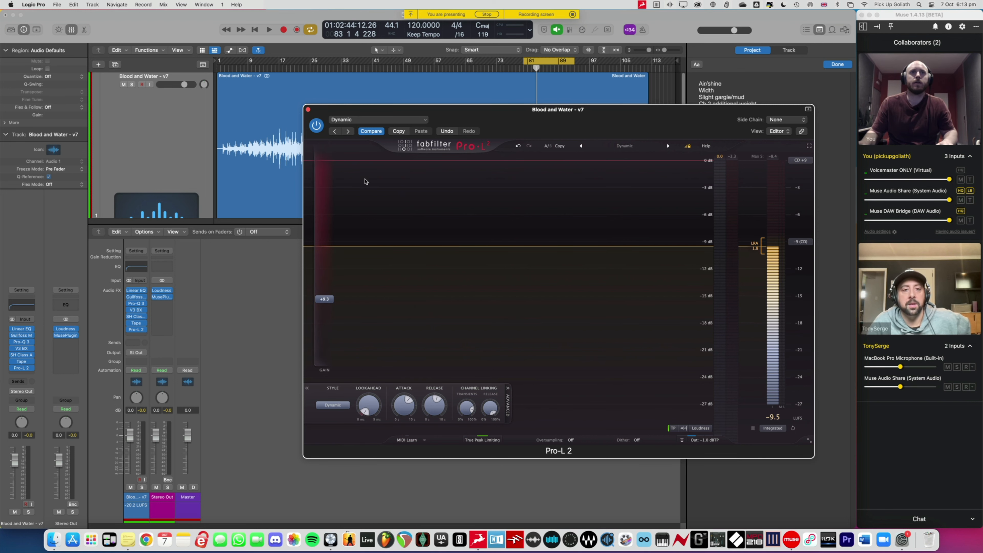
pyautogui.moveTo(369, 115); pyautogui.dragTo(232, 162)
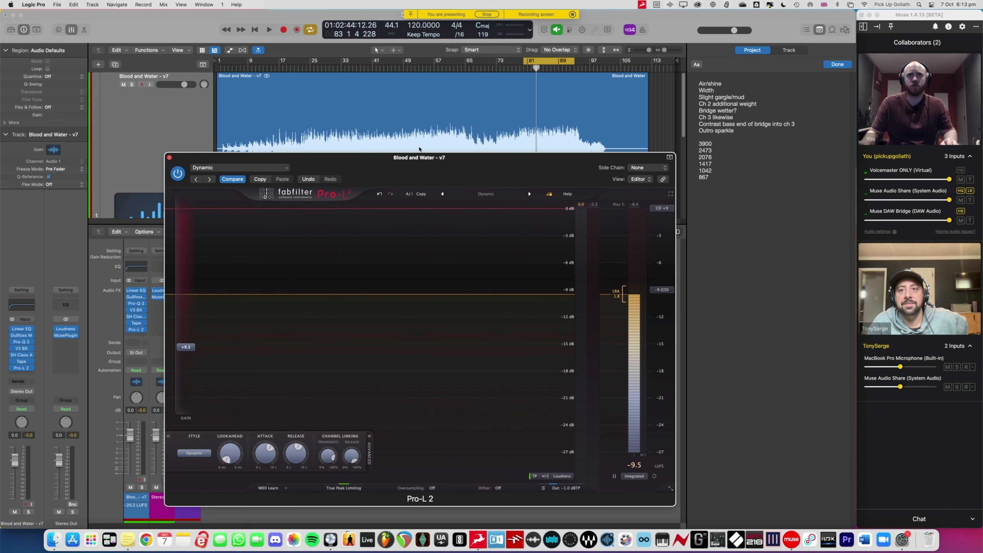
pyautogui.click(169, 158)
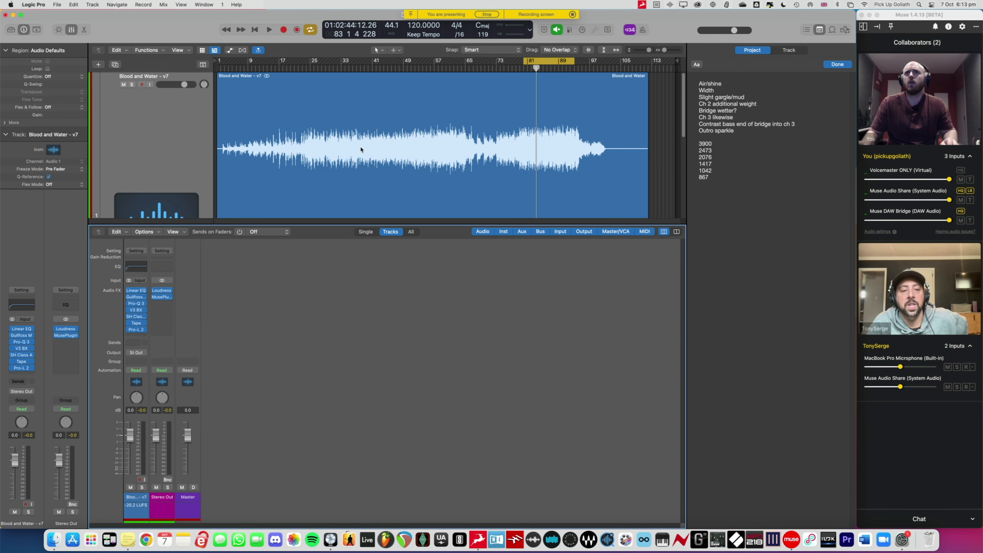
# Hide the mixer, turn off the cycle range and play the track from about bar 45.
pyautogui.click(715, 84)
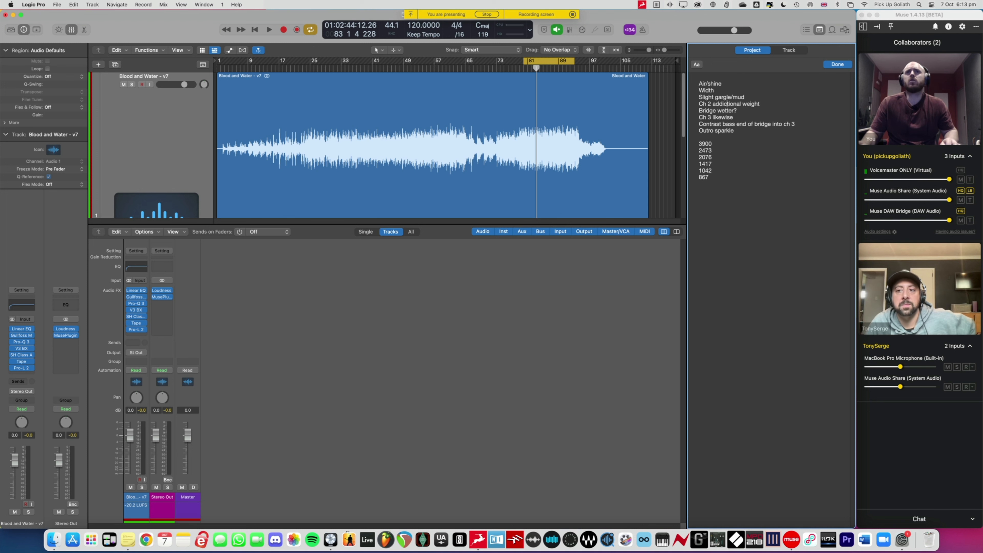
pyautogui.click(487, 267)
pyautogui.press('x')
pyautogui.press('c')
pyautogui.click(388, 68)
pyautogui.press('space')
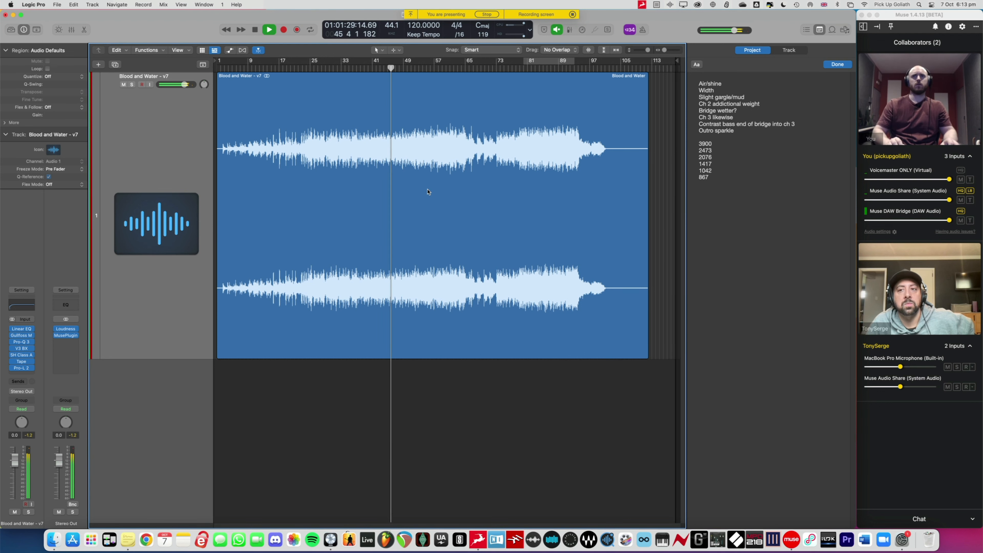
pyautogui.press('super+Right')
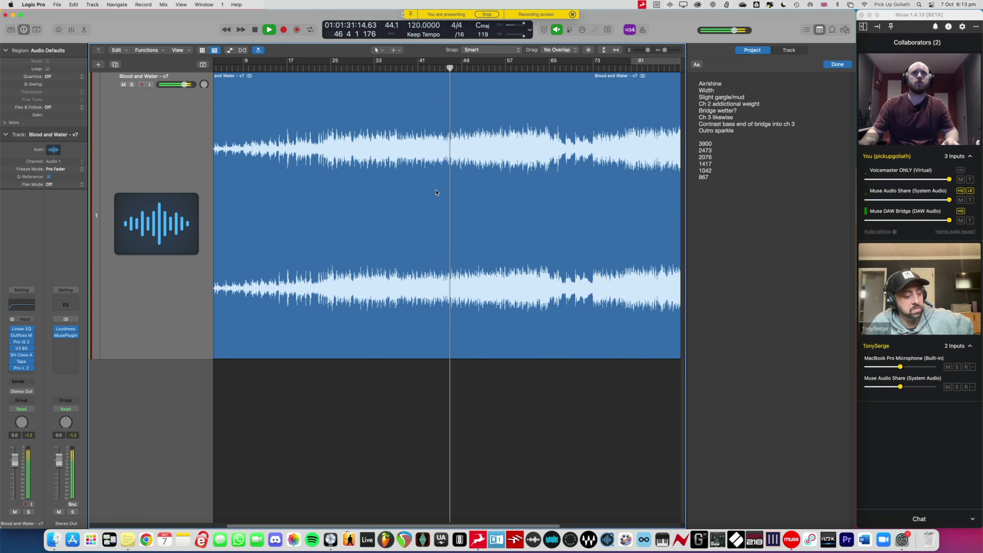
pyautogui.hscroll(10, 437, 193)
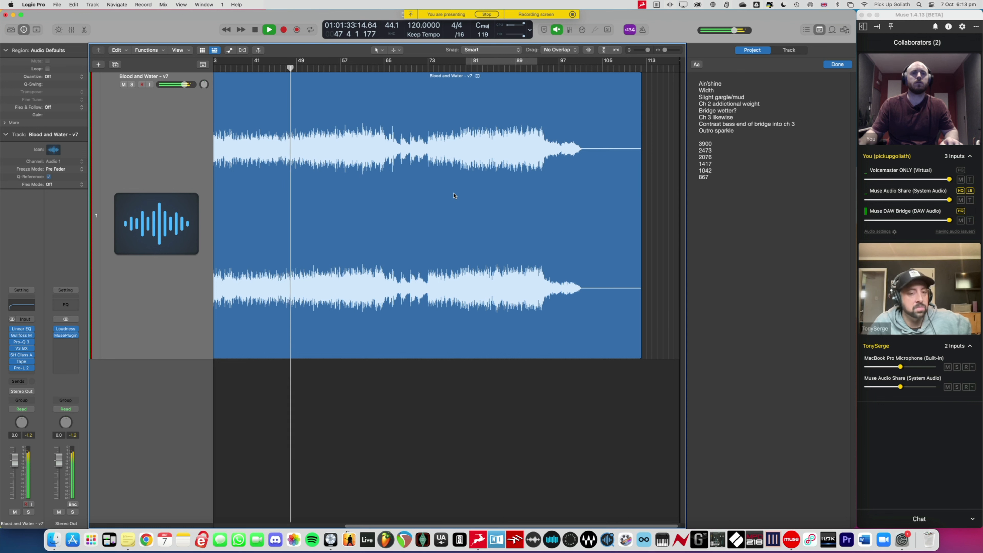
# Show the mixer and add a send to Bus 1 on the Blood and Water - v7 channel.
pyautogui.press('x')
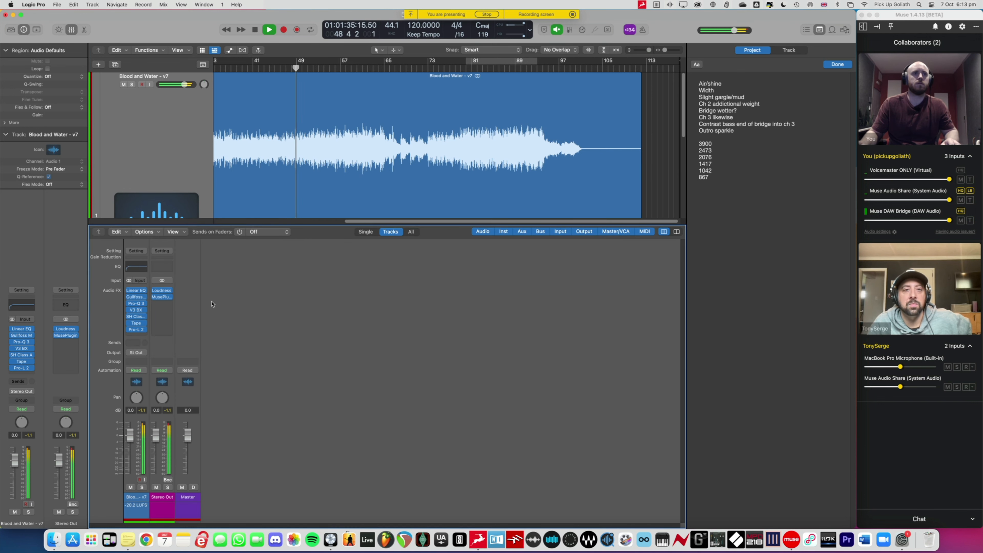
pyautogui.click(136, 344)
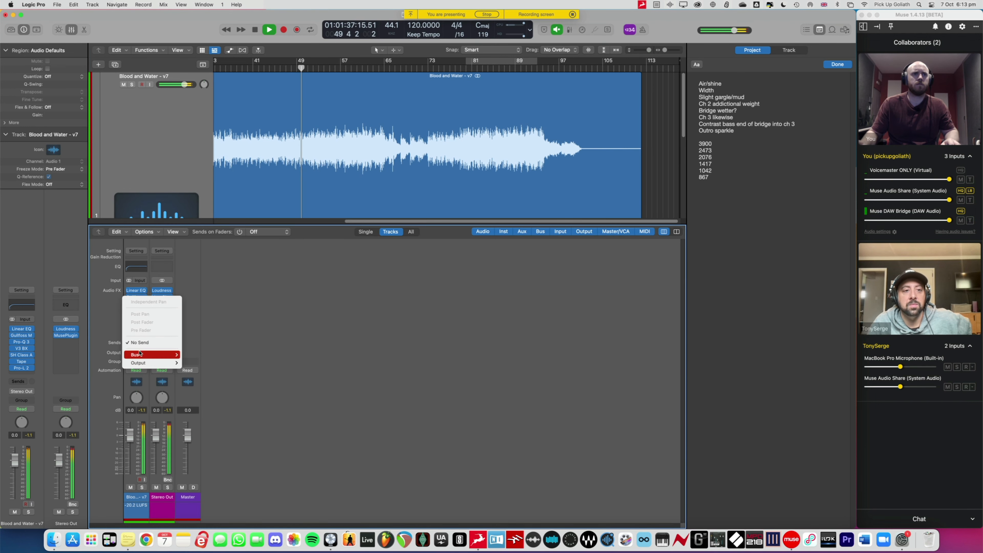
pyautogui.moveTo(151, 355)
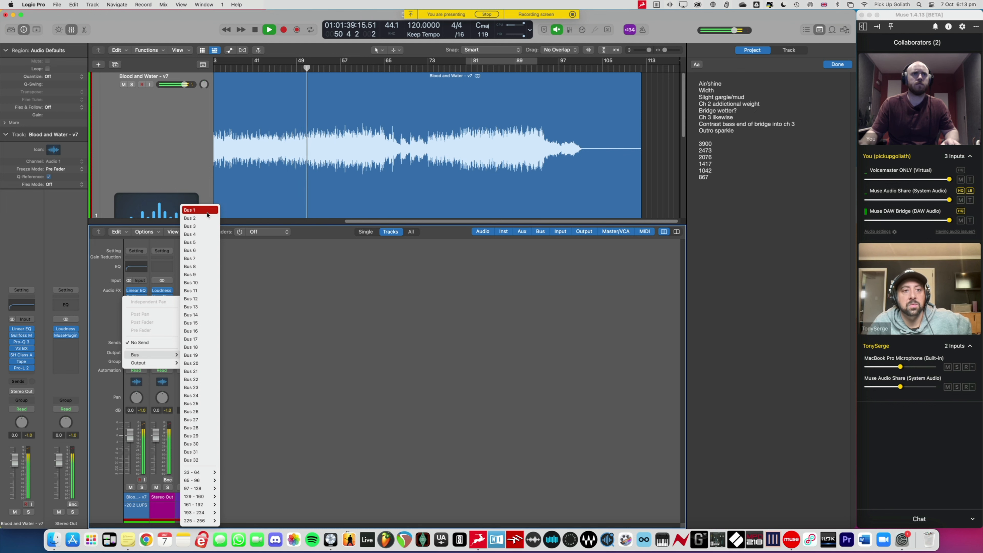
pyautogui.click(193, 210)
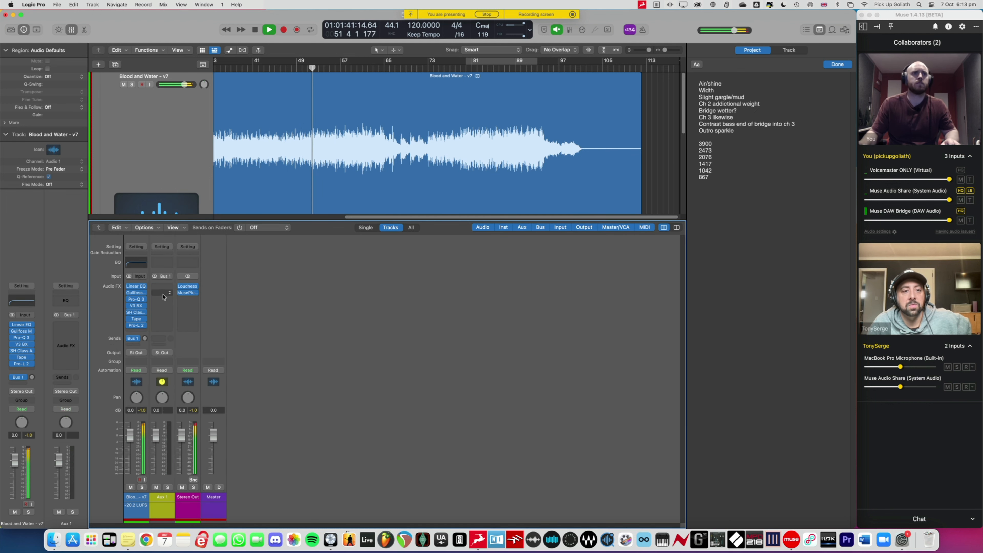
pyautogui.click(162, 286)
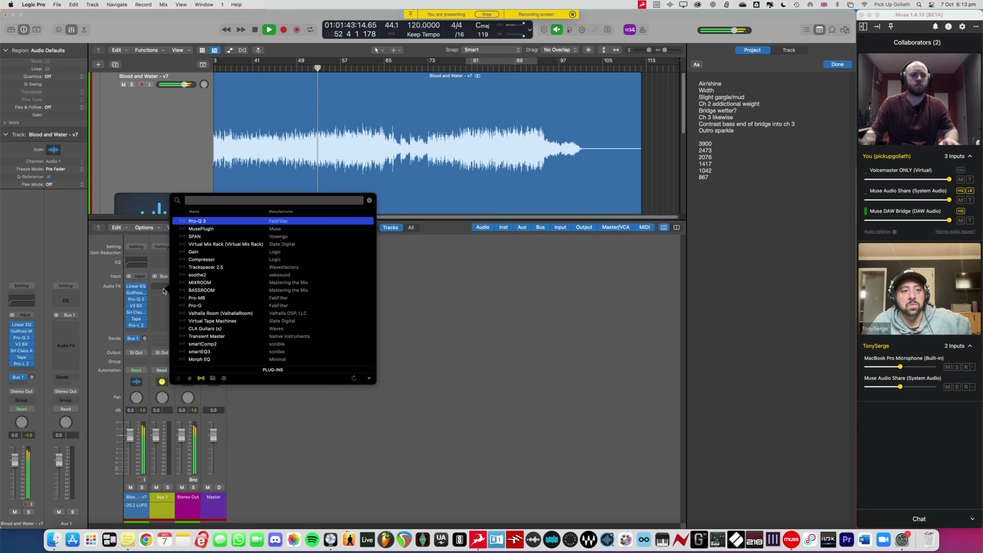
pyautogui.write('multi')
pyautogui.press('Return')
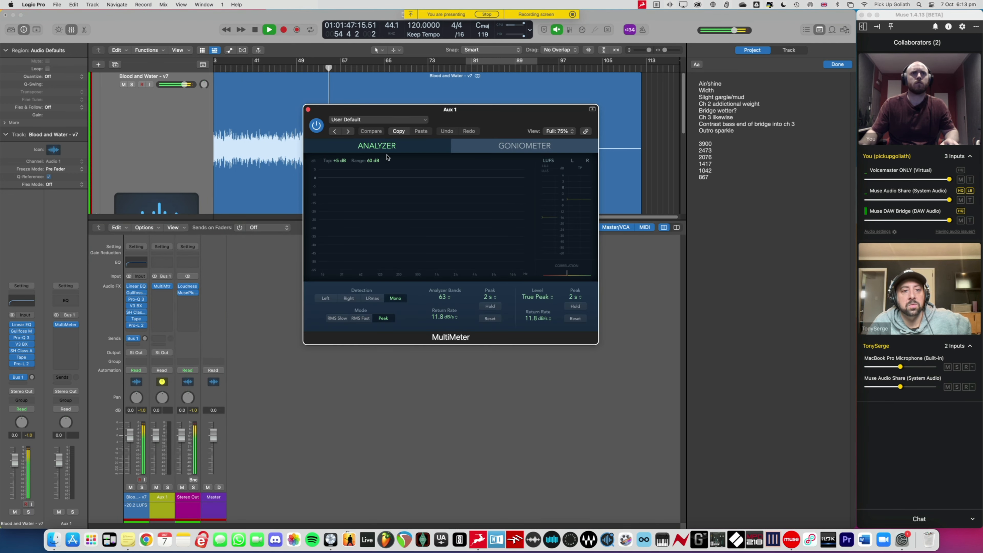
pyautogui.click(171, 288)
pyautogui.click(180, 299)
# Replace the meter plug-in on Aux 1 with the Multipressor multiband compressor.
pyautogui.click(166, 287)
pyautogui.moveTo(212, 448)
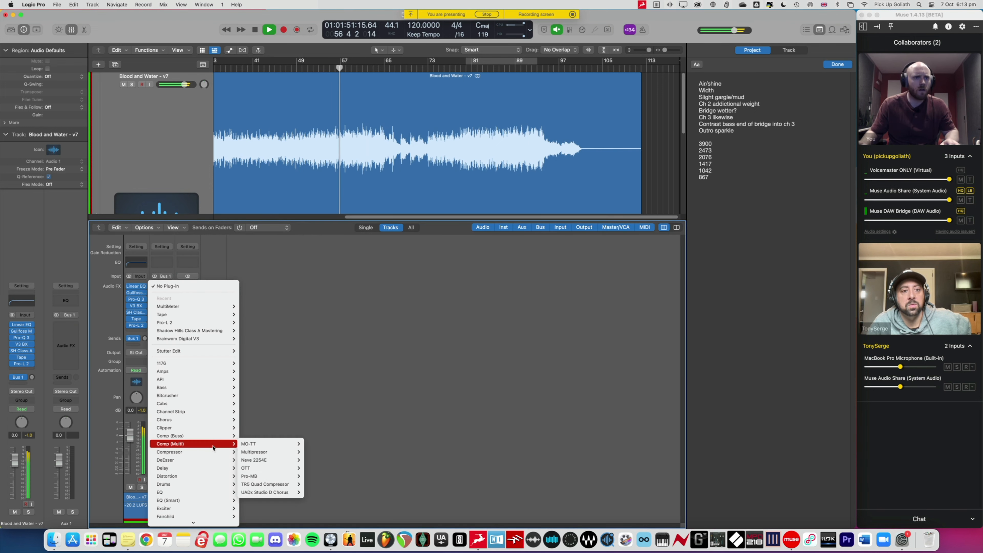
pyautogui.scroll(-5, 213, 448)
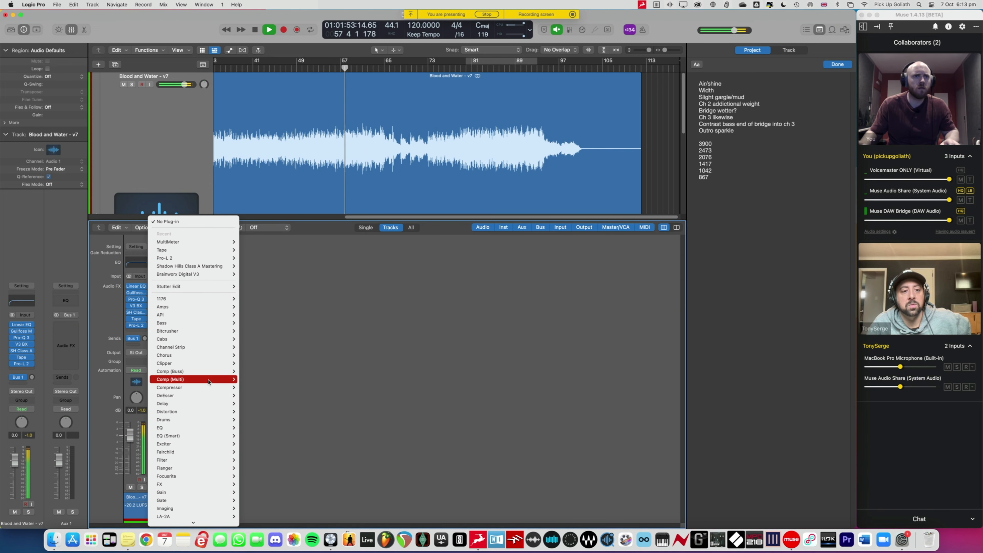
pyautogui.moveTo(208, 382)
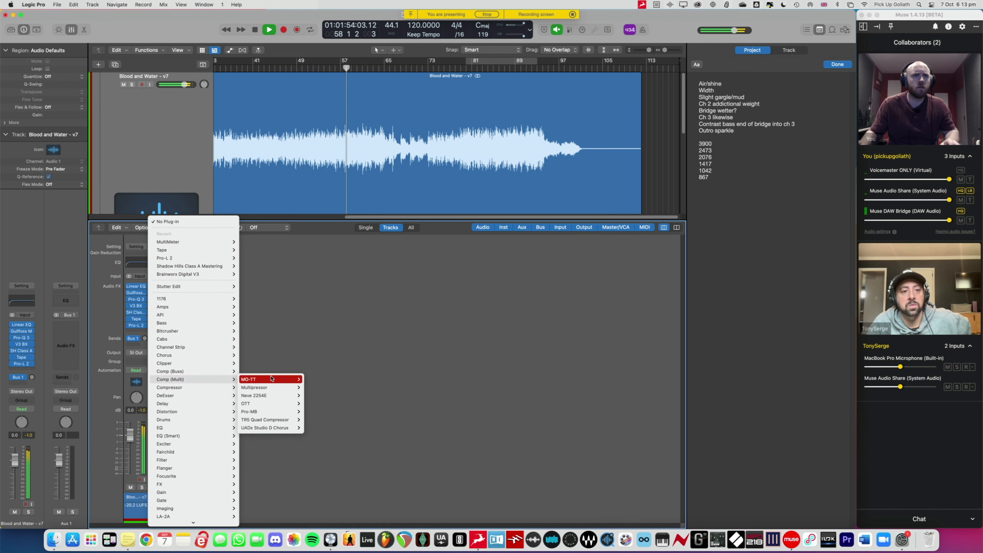
pyautogui.click(284, 390)
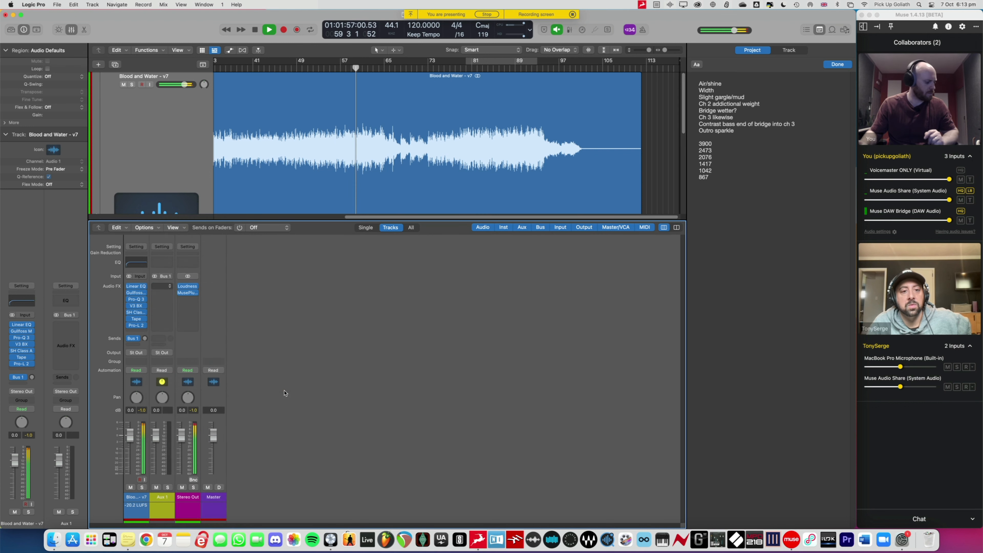
# Load the Parallel Multiband Master setting in Multipressor and cycle playback over bars 57 to 64.
pyautogui.click(426, 120)
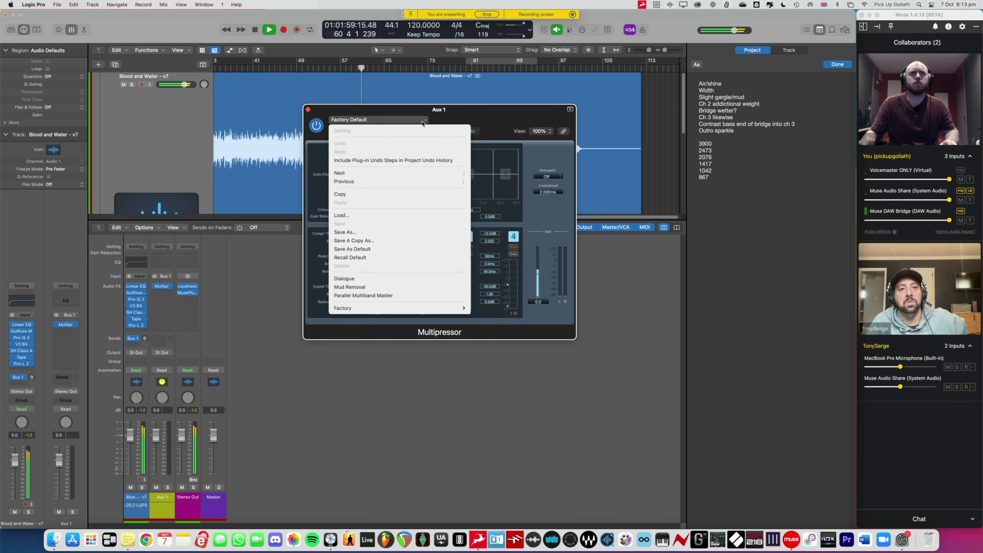
pyautogui.click(411, 296)
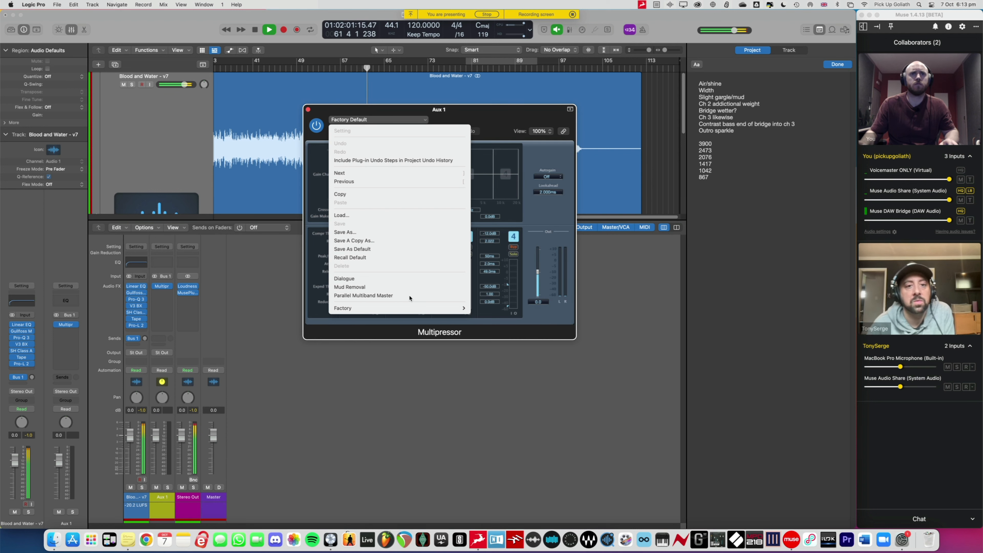
pyautogui.moveTo(312, 112); pyautogui.dragTo(357, 238)
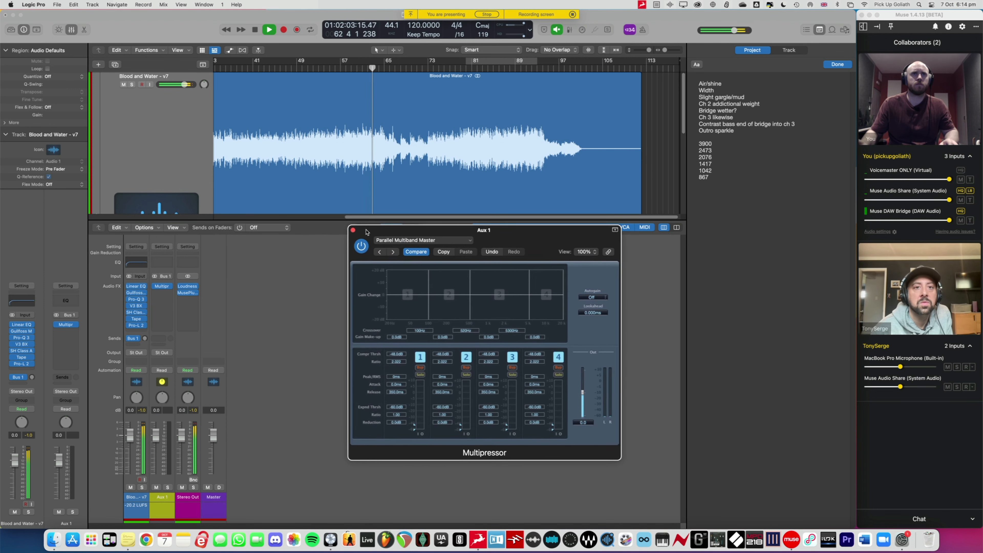
pyautogui.moveTo(344, 63); pyautogui.dragTo(378, 64)
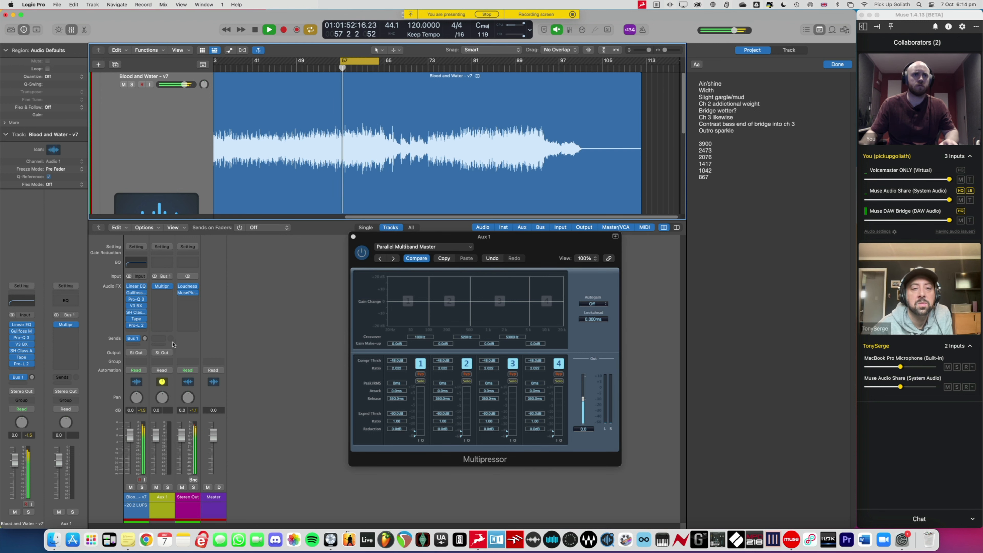
# Set the Bus 1 send to 0.0 dB, lower the Aux 1 fader to -8.8 dB and close the Multipressor window.
pyautogui.keyDown('alt'); pyautogui.click(146, 338); pyautogui.keyUp('alt')
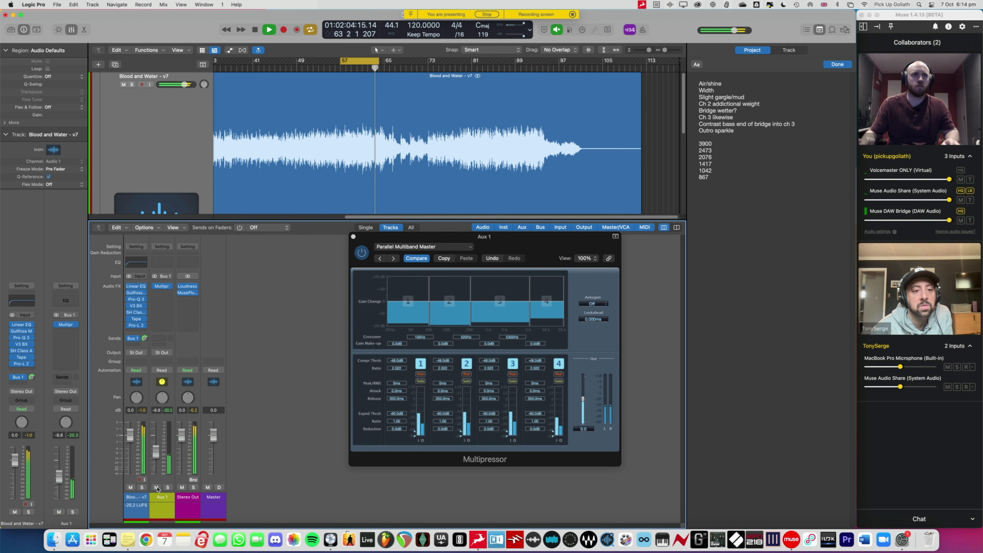
pyautogui.click(353, 237)
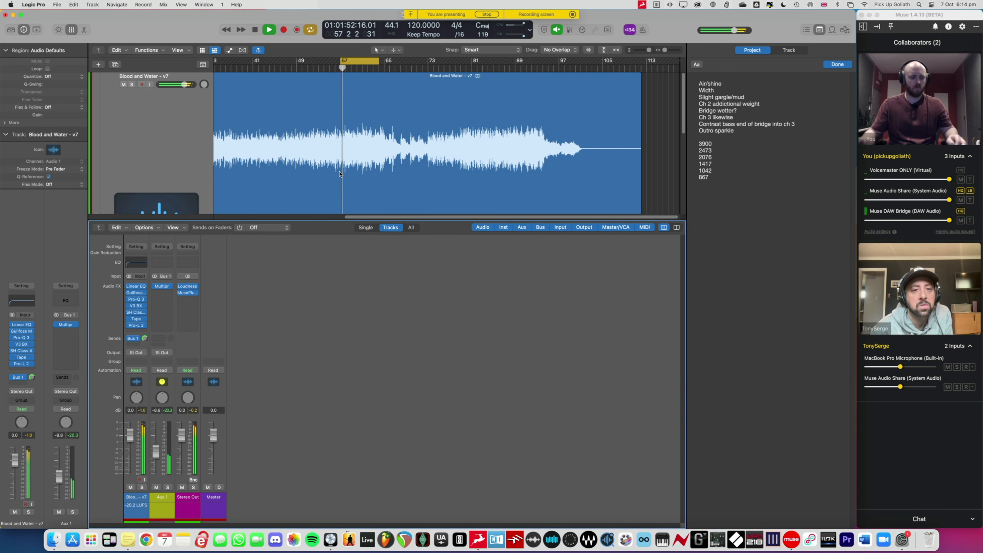
# Hide the mixer and show track automation on the Blood and Water - v7 track.
pyautogui.press('x')
pyautogui.press('super+Right')
pyautogui.press('super+Right')
pyautogui.press('super+Right')
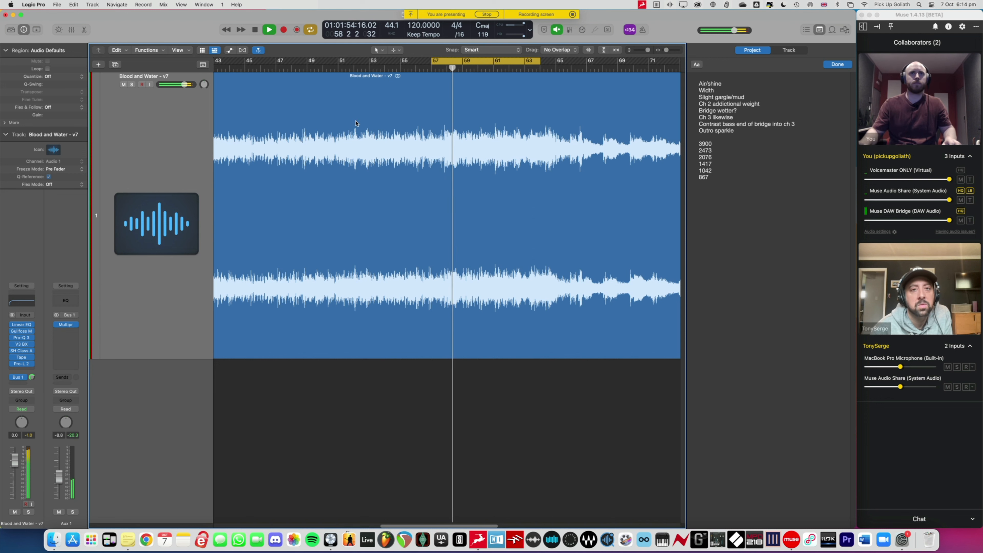
pyautogui.click(356, 71)
pyautogui.press('a')
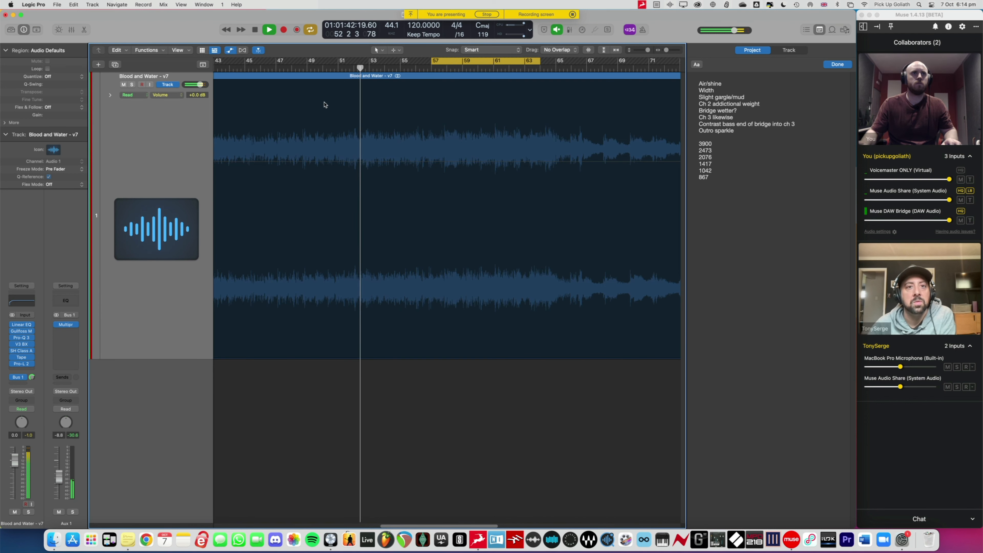
# Turn off the cycle range and play the track from about bar 46 with automation shown.
pyautogui.press('a')
pyautogui.press('c')
pyautogui.press('a')
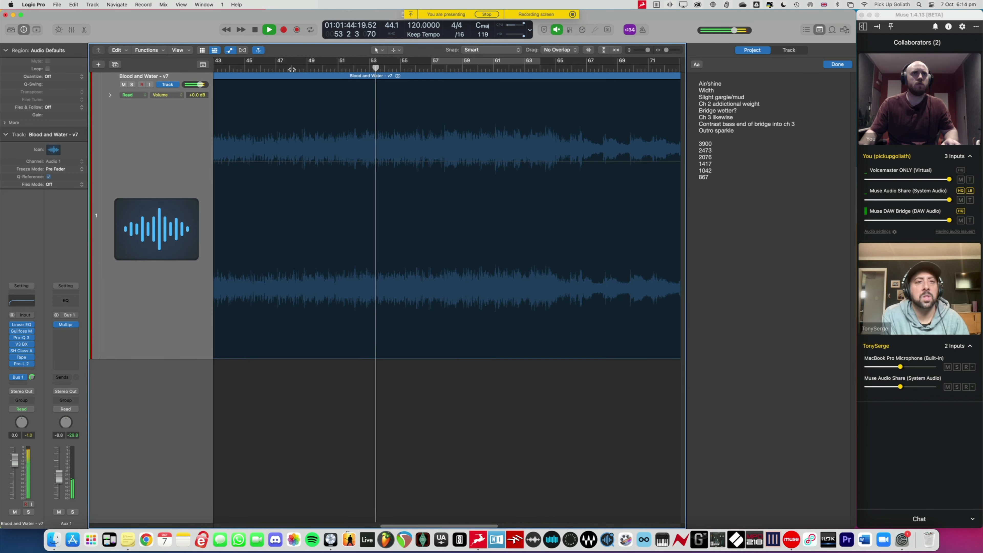
pyautogui.click(292, 69)
pyautogui.click(271, 69)
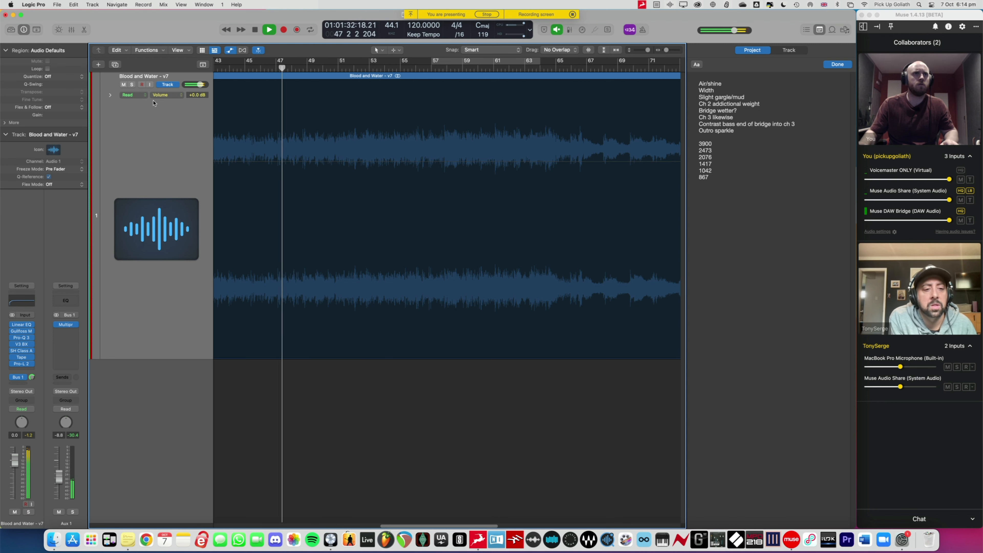
# Display the absolute automation lane for Send 1 → Aux 1 on the Blood and Water - v7 track.
pyautogui.click(167, 95)
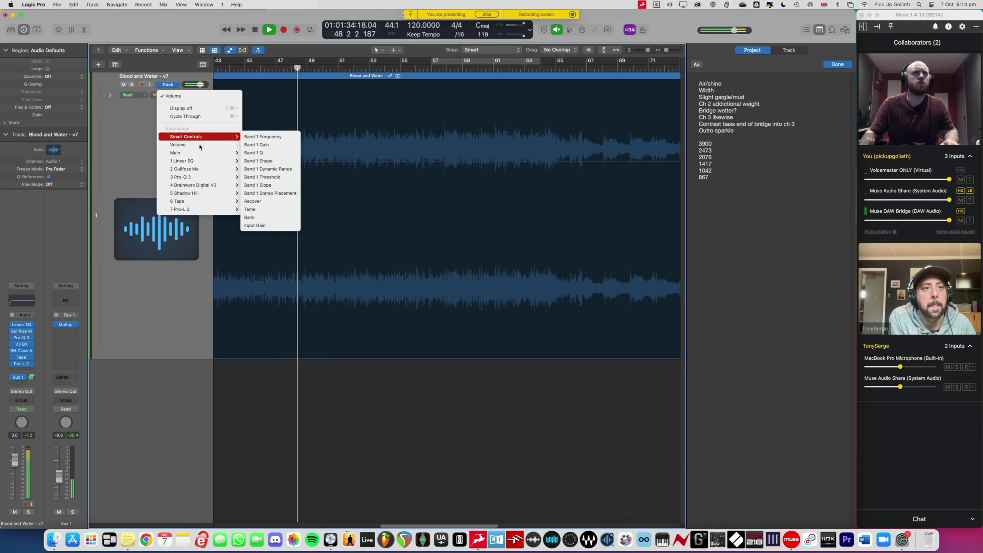
pyautogui.moveTo(209, 159)
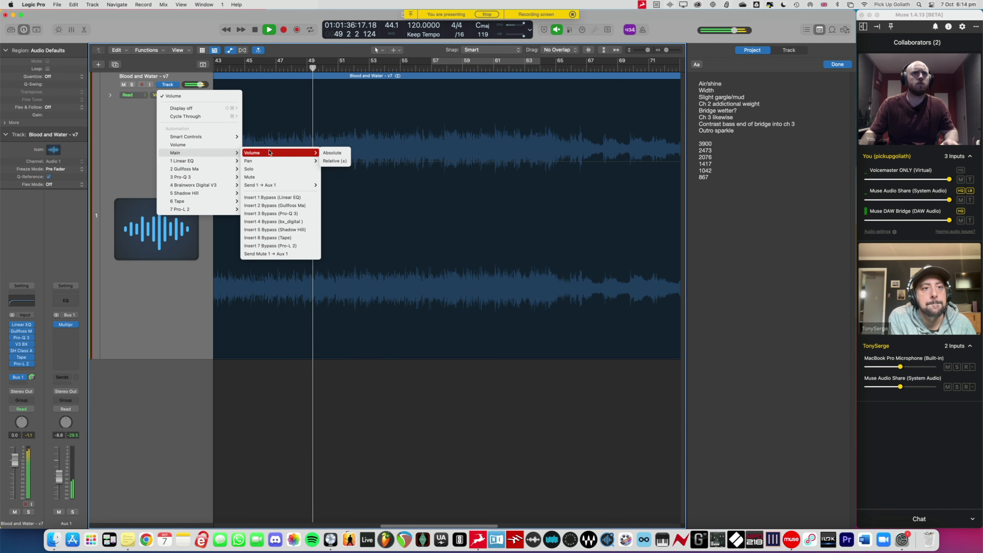
pyautogui.moveTo(291, 184)
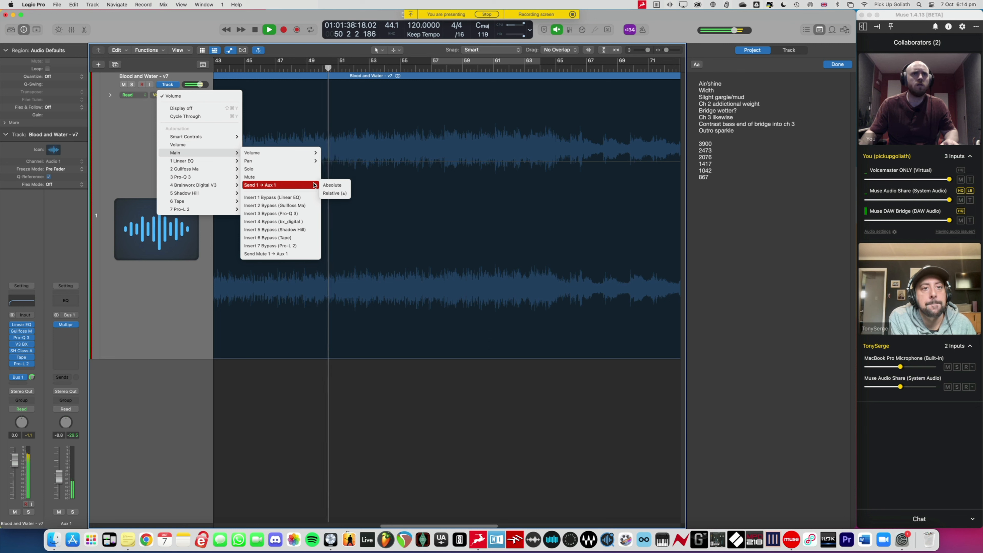
pyautogui.click(334, 184)
pyautogui.click(339, 163)
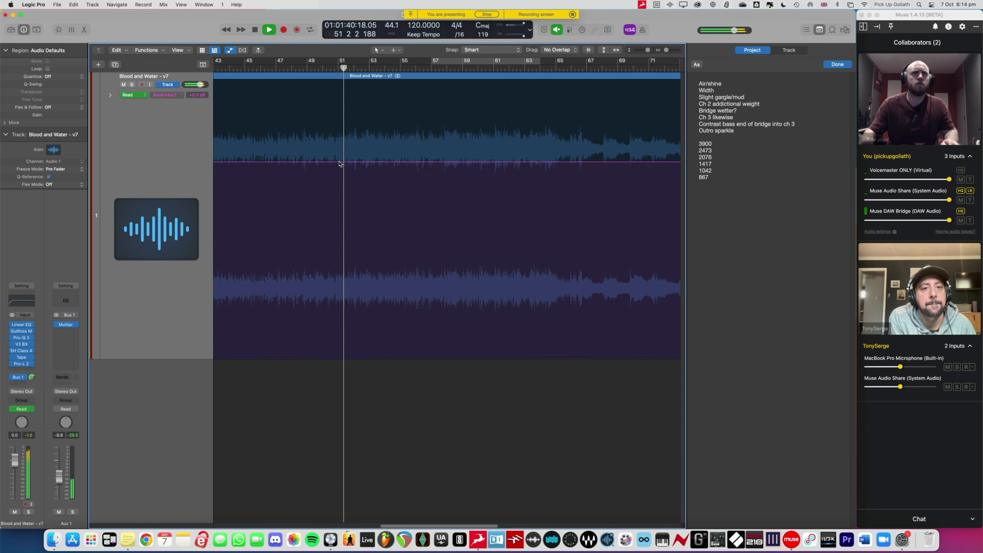
# Automate the Aux 1 send to rise from -∞ dB at about bar 51 to 0.0 dB at bar 52.
pyautogui.press('super+Right')
pyautogui.press('super+Right')
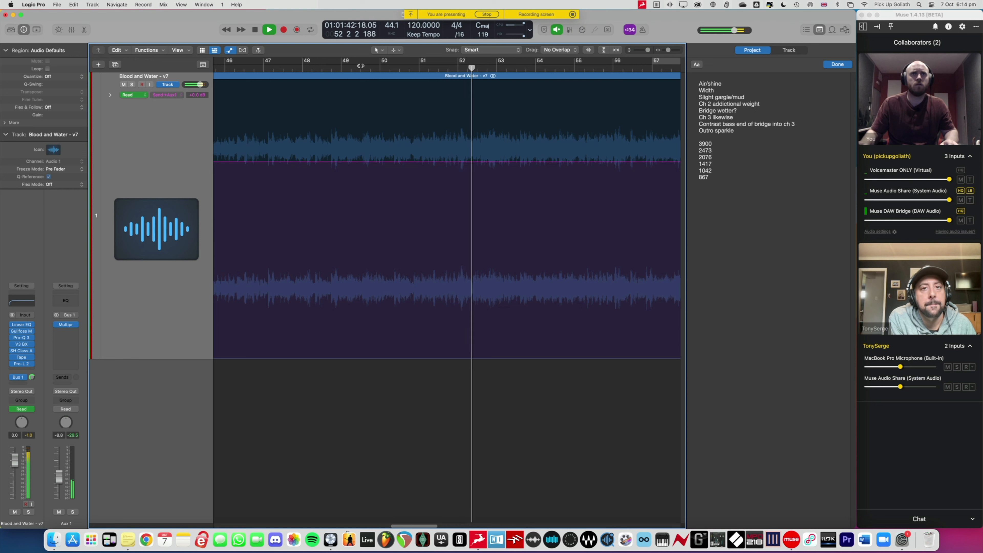
pyautogui.press(',')
pyautogui.press(',')
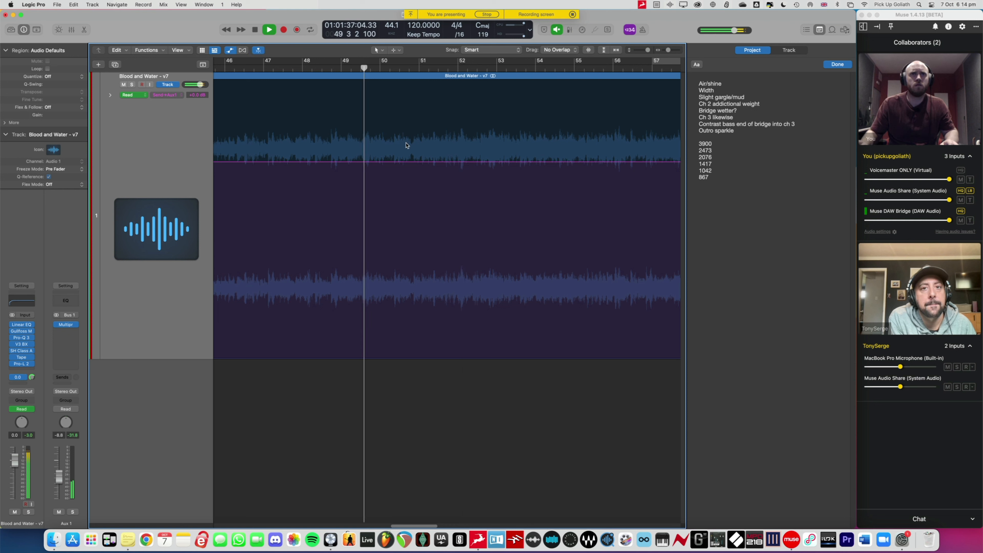
pyautogui.click(425, 162)
pyautogui.click(462, 162)
pyautogui.moveTo(425, 161); pyautogui.dragTo(400, 430)
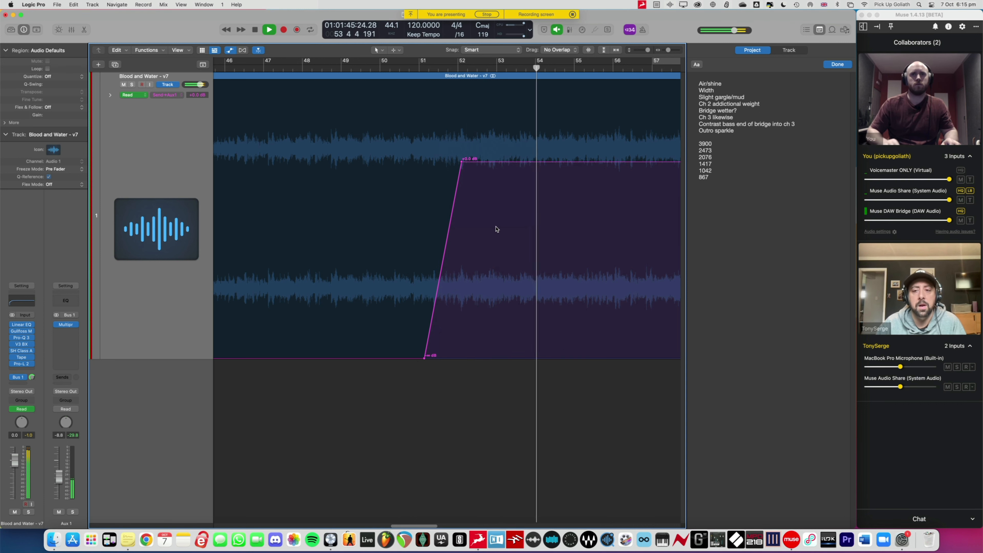
# Lower the send automation level from bar 52 onward to -3.0 dB.
pyautogui.press('super+Left')
pyautogui.hscroll(2, 497, 230)
pyautogui.hscroll(1, 498, 229)
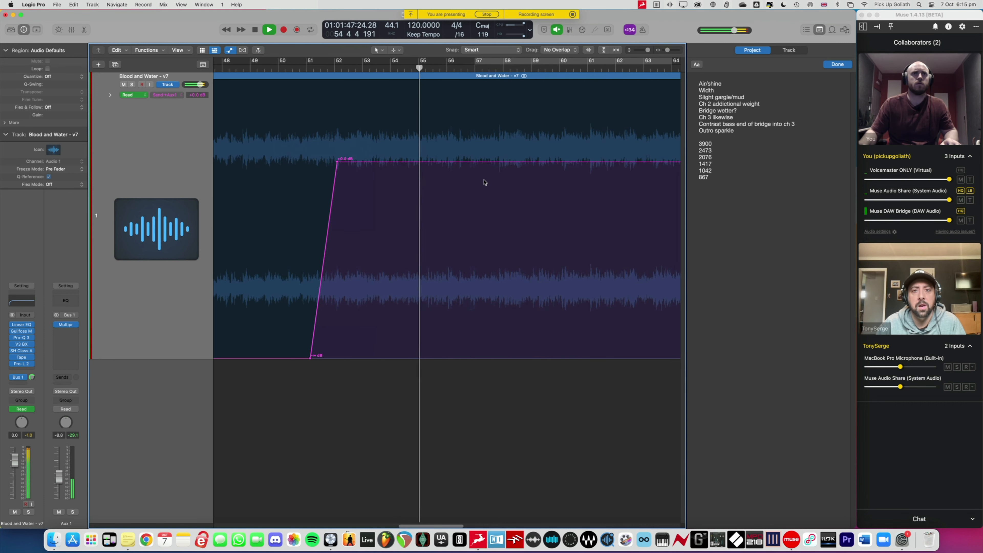
pyautogui.moveTo(498, 162); pyautogui.dragTo(496, 193)
pyautogui.hscroll(1, 496, 192)
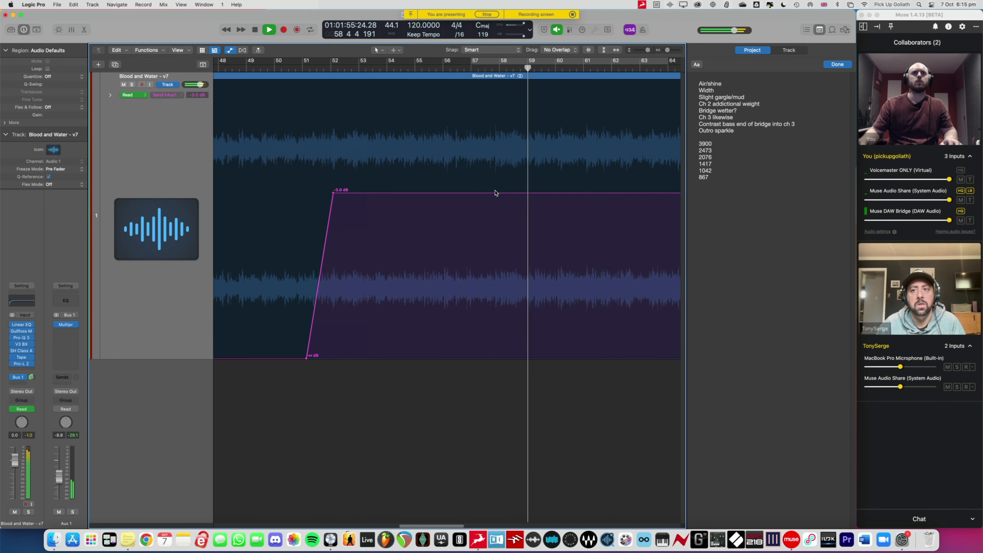
# Hide the project notes and ramp the send automation down from -3.0 dB near bar 65 to -∞ near bar 66.5.
pyautogui.press('super+Left')
pyautogui.press('super+Left')
pyautogui.hscroll(2, 496, 193)
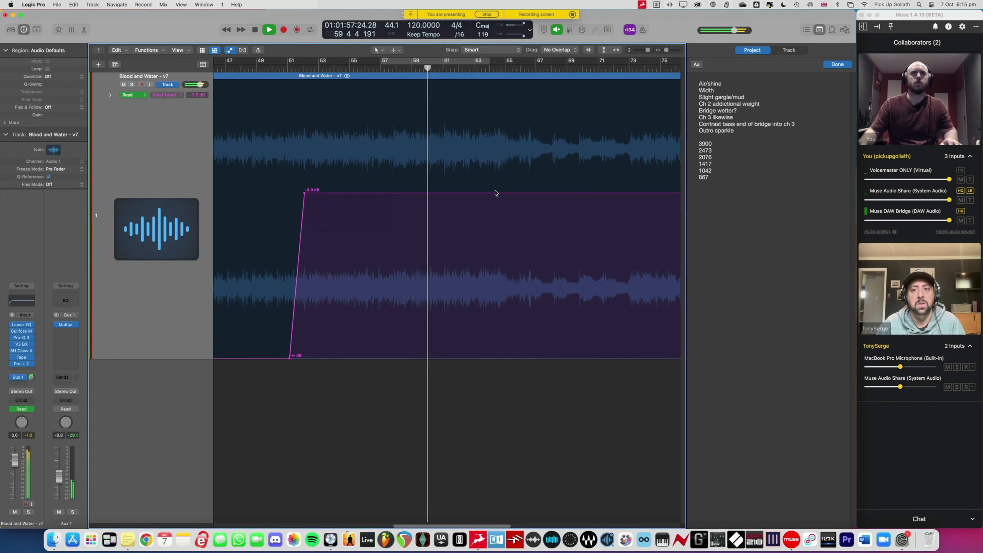
pyautogui.press('super+Right')
pyautogui.press('super+Right')
pyautogui.hscroll(5, 496, 193)
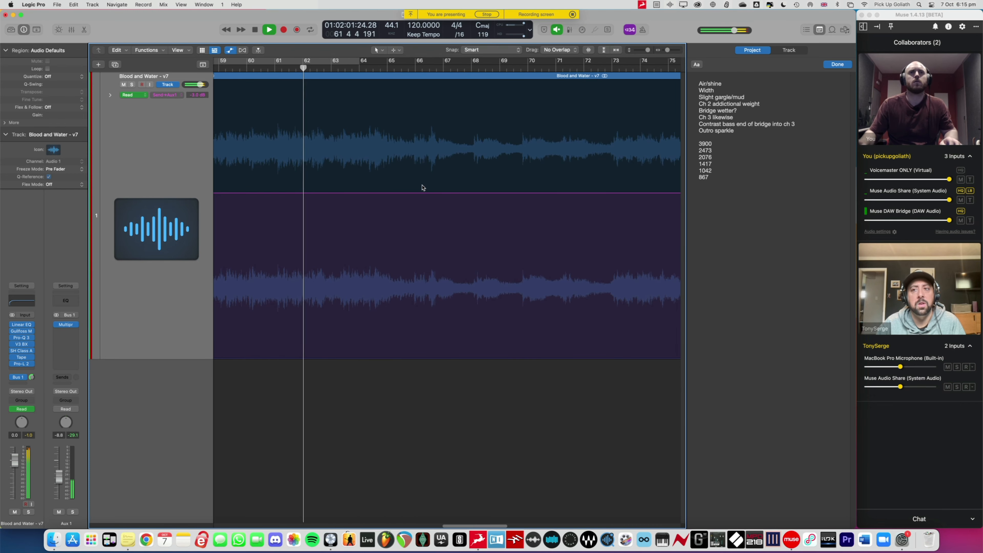
pyautogui.press('alt+super+p')
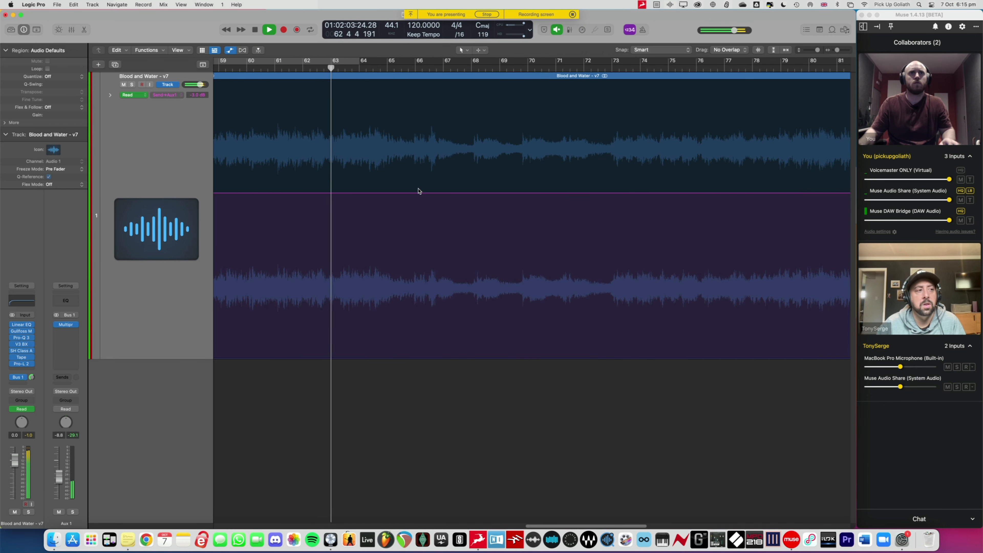
pyautogui.click(385, 193)
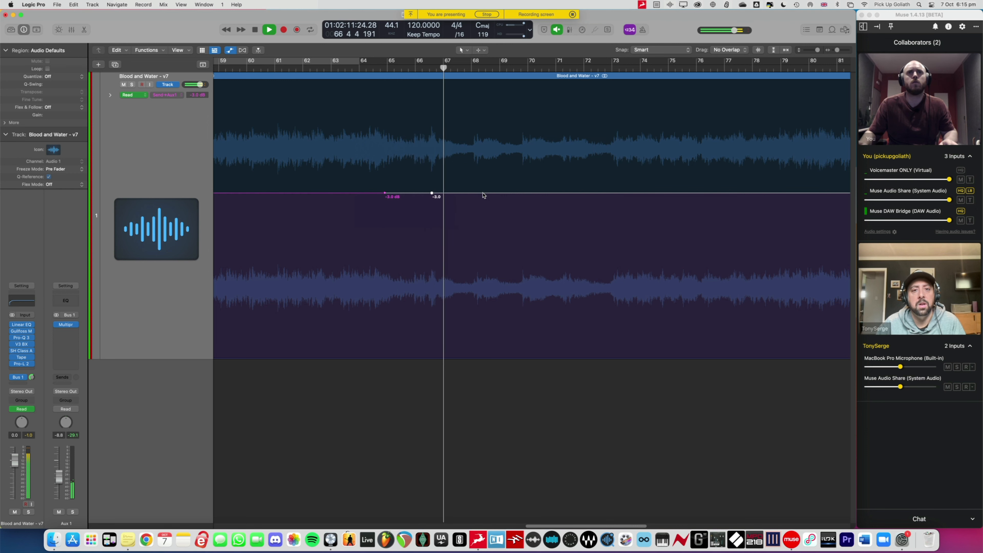
pyautogui.moveTo(432, 193); pyautogui.dragTo(494, 413)
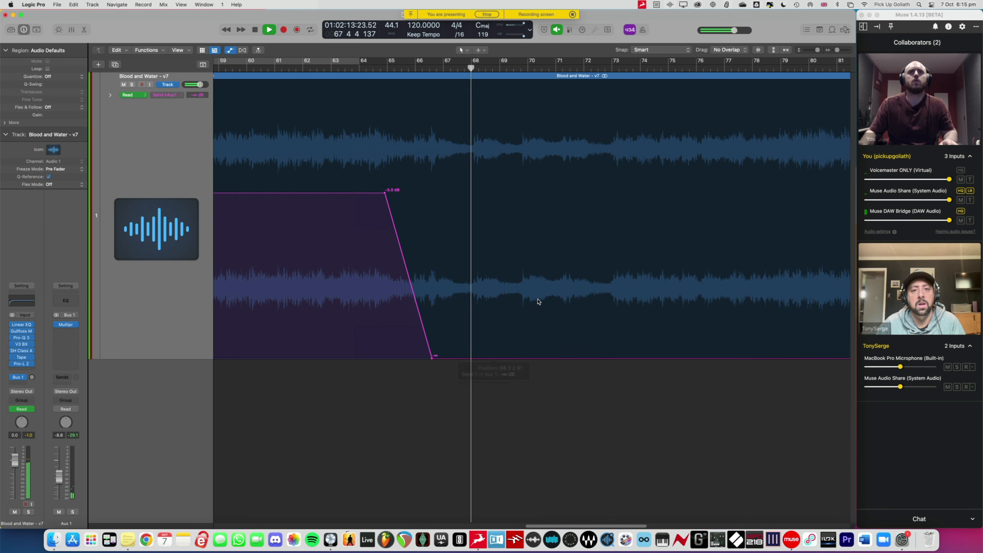
# Ramp the send automation up from -∞ dB near bar 78 to -1.0 dB near bar 79.5, then stop playback.
pyautogui.hscroll(5, 552, 267)
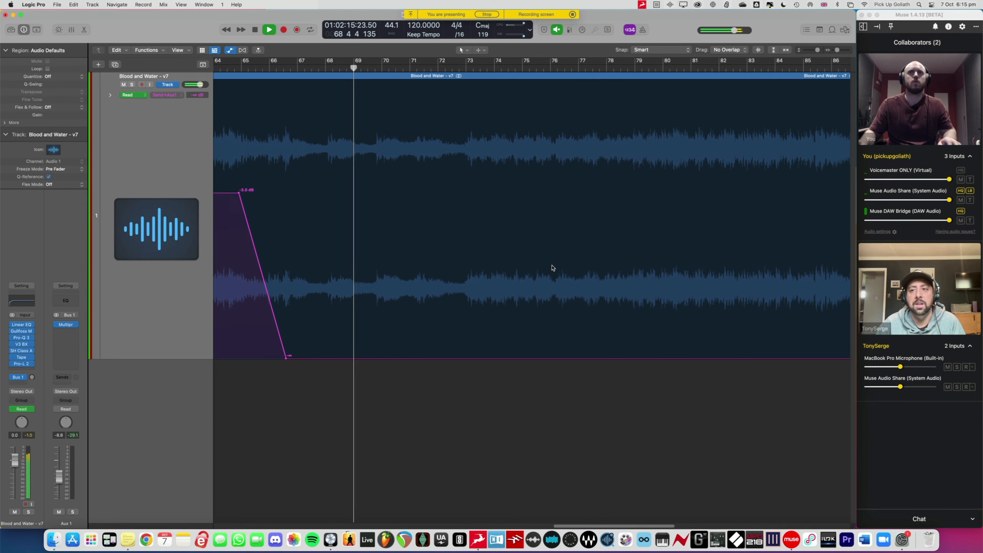
pyautogui.hscroll(8, 717, 131)
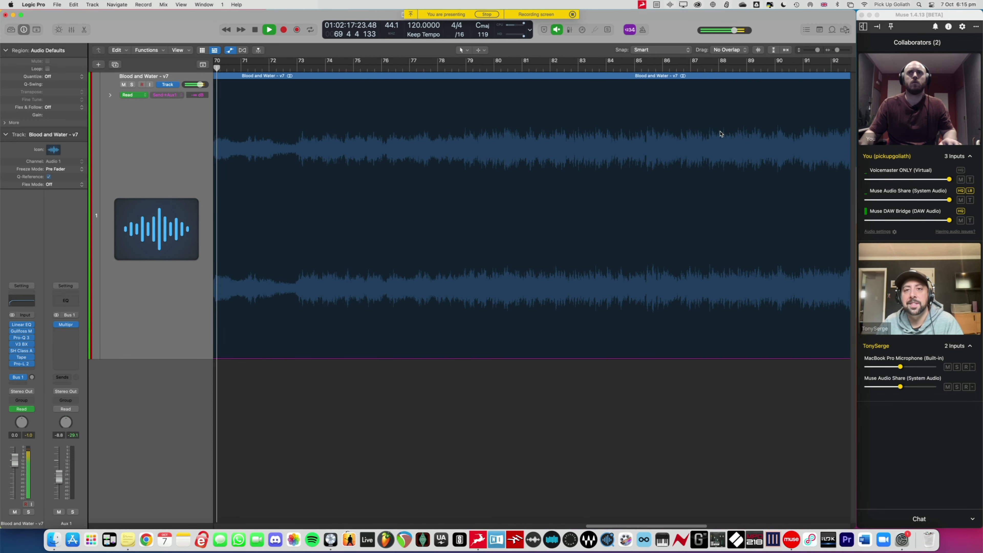
pyautogui.hscroll(-6, 578, 123)
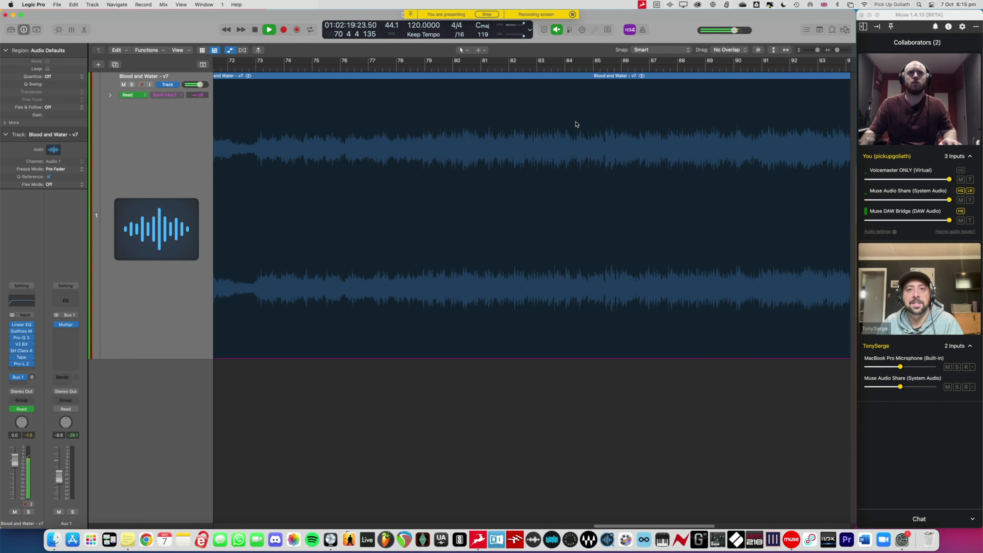
pyautogui.click(453, 68)
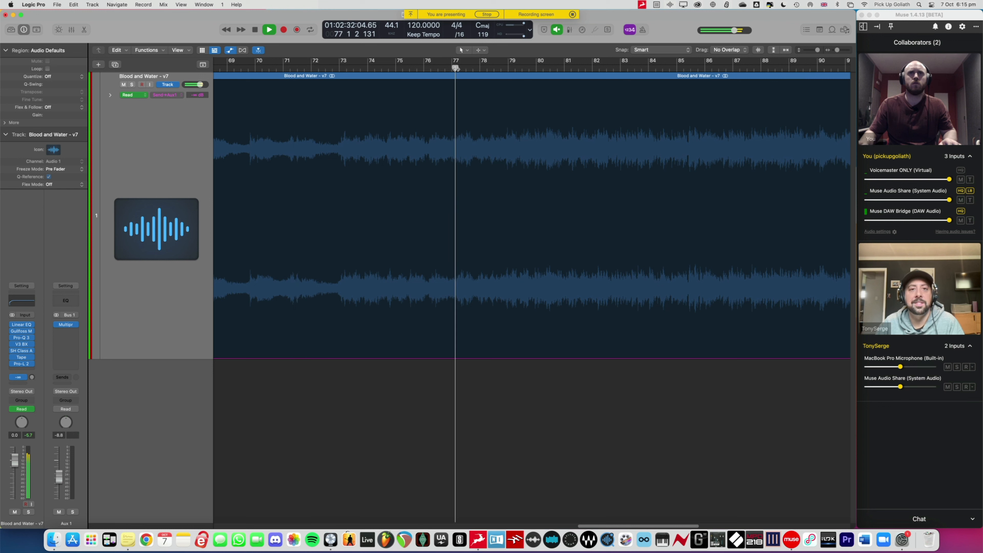
pyautogui.click(476, 359)
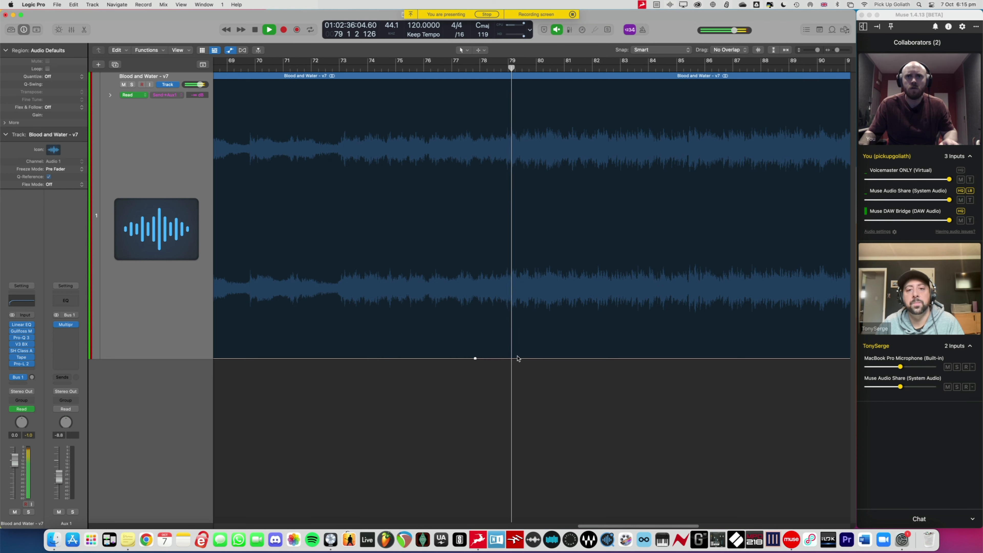
pyautogui.click(526, 359)
pyautogui.moveTo(548, 359); pyautogui.dragTo(558, 169)
pyautogui.press('super+Left')
pyautogui.press('super+Left')
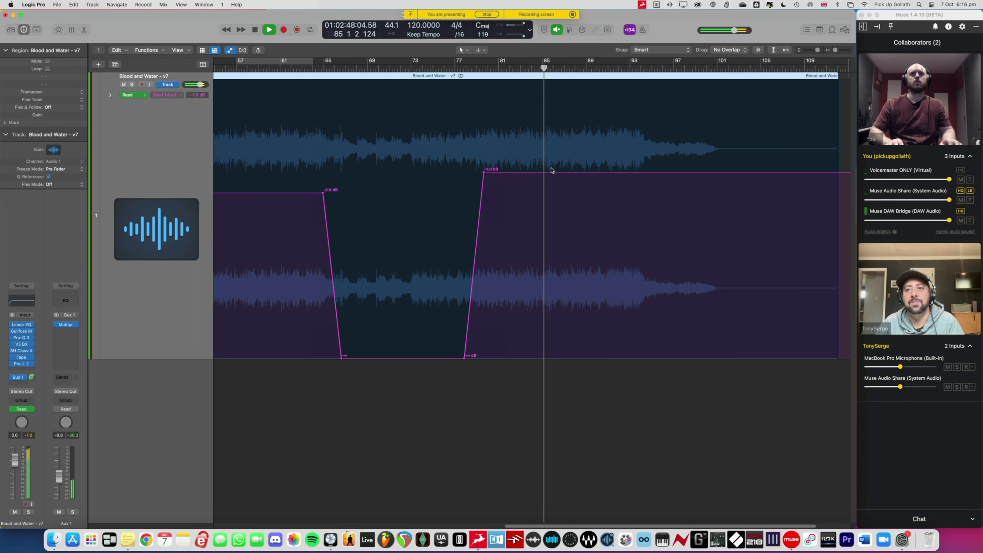
pyautogui.press('super+Left')
pyautogui.press('space')
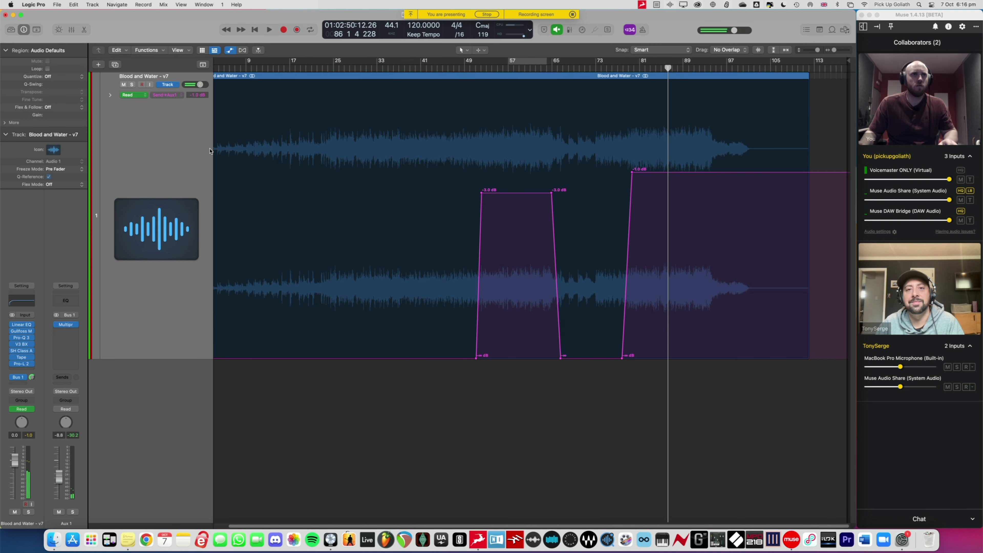
# Show the mixer and open the Multipressor on the Aux 1 channel.
pyautogui.click(191, 150)
pyautogui.press('x')
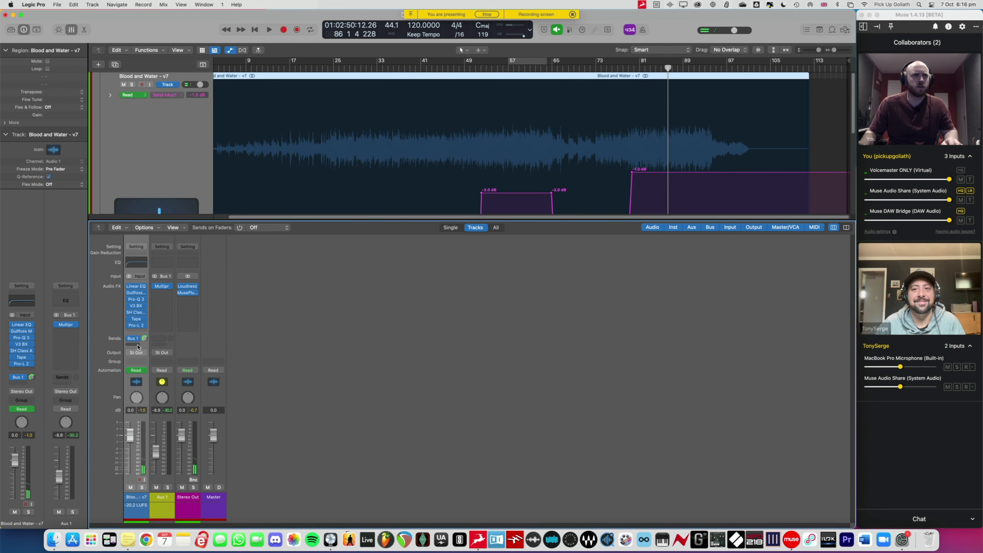
pyautogui.click(163, 287)
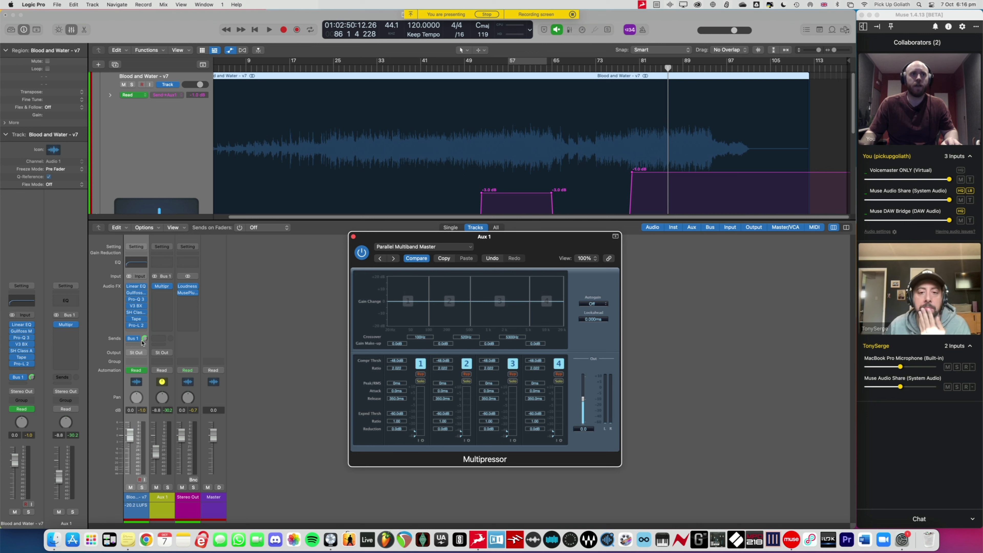
pyautogui.moveTo(374, 239); pyautogui.dragTo(369, 270)
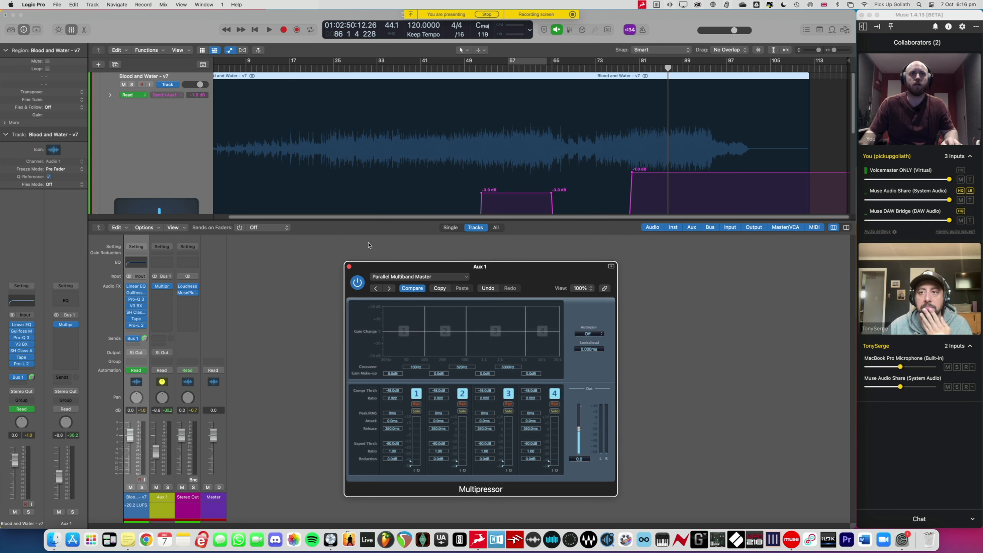
# Audition the master from about bar 28, followed by the two automated choruses from about bars 54 and 81.
pyautogui.scroll(-2, 368, 202)
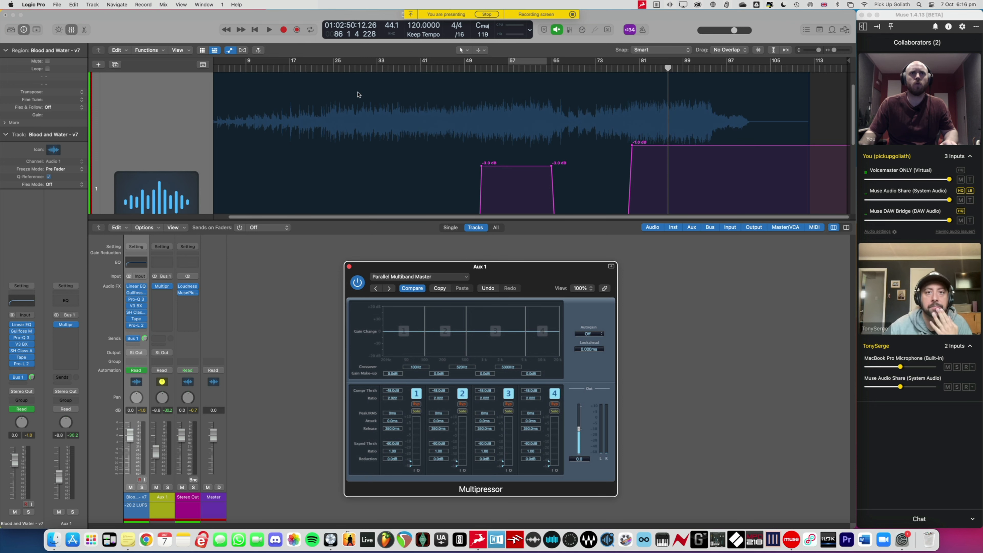
pyautogui.click(354, 69)
pyautogui.press('space')
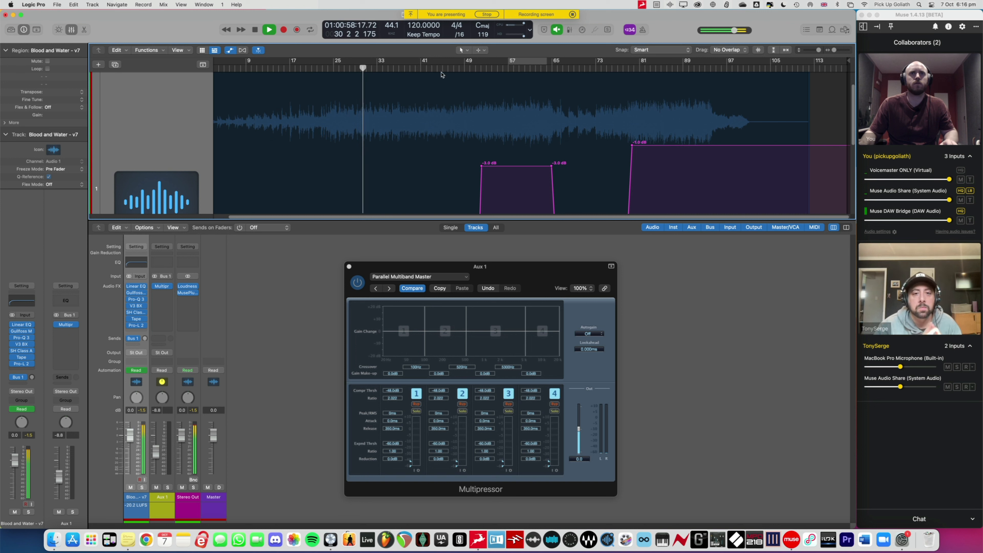
pyautogui.click(497, 69)
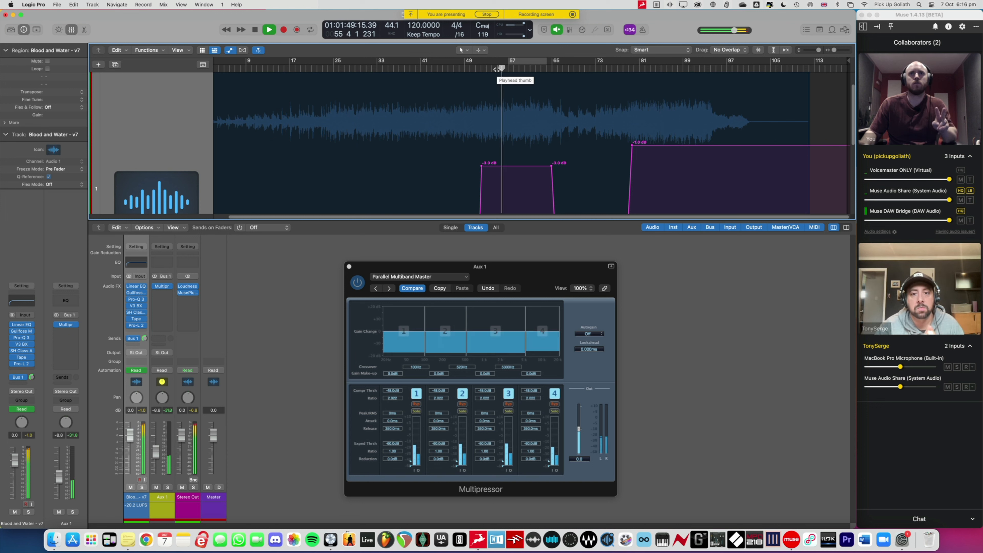
pyautogui.click(645, 69)
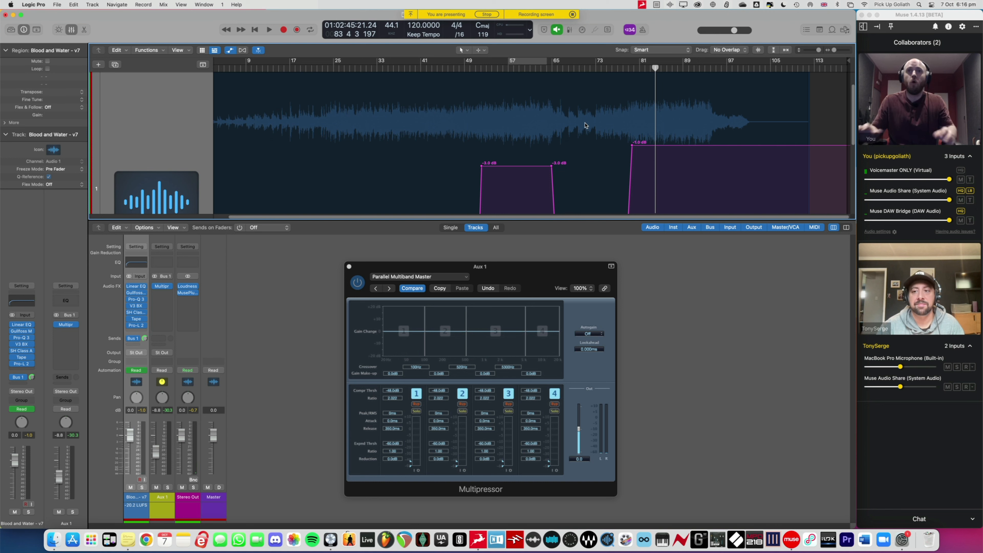
# Hide the mixer, move the Multipressor window aside and play the entry into the first chorus from about bar 48.
pyautogui.press('x')
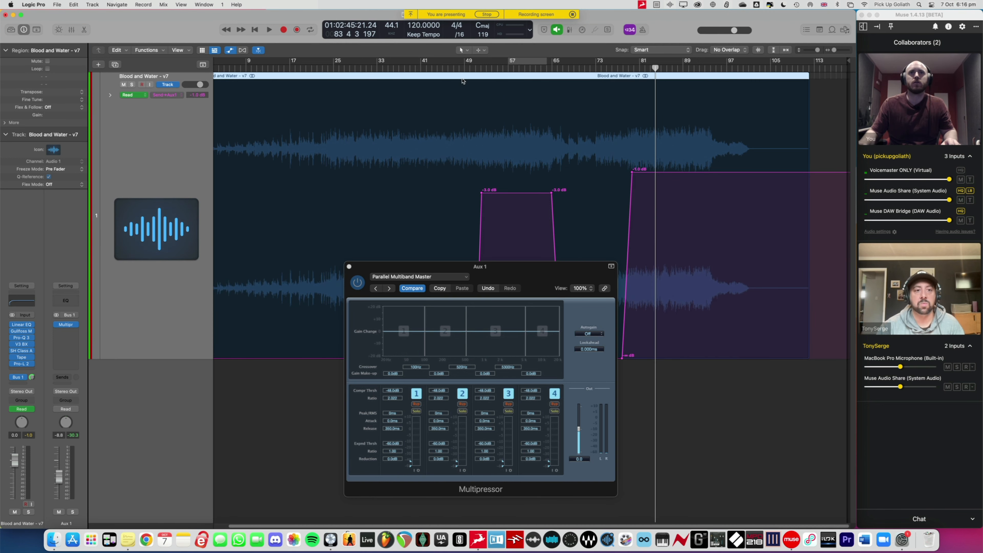
pyautogui.moveTo(444, 265); pyautogui.dragTo(610, 234)
pyautogui.press('x')
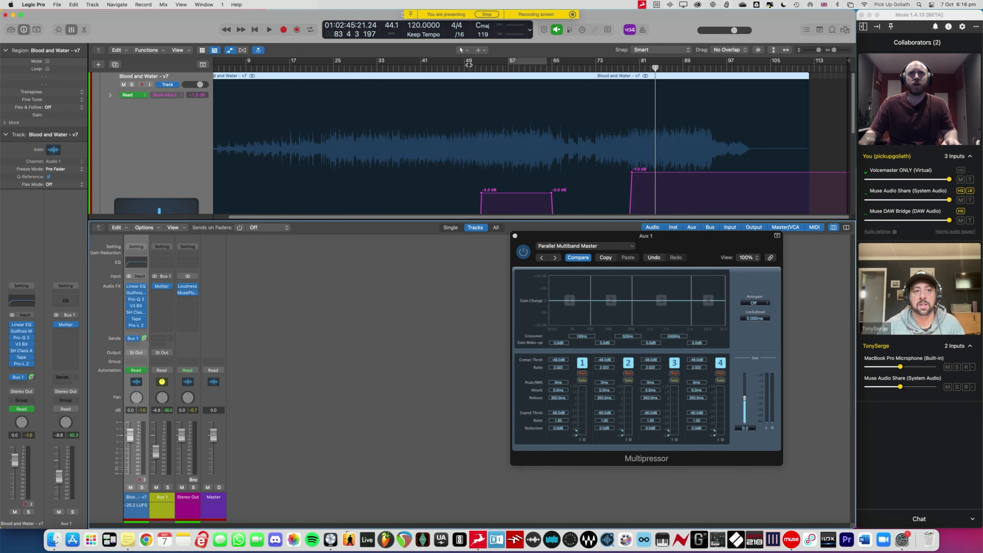
pyautogui.press('x')
pyautogui.click(460, 68)
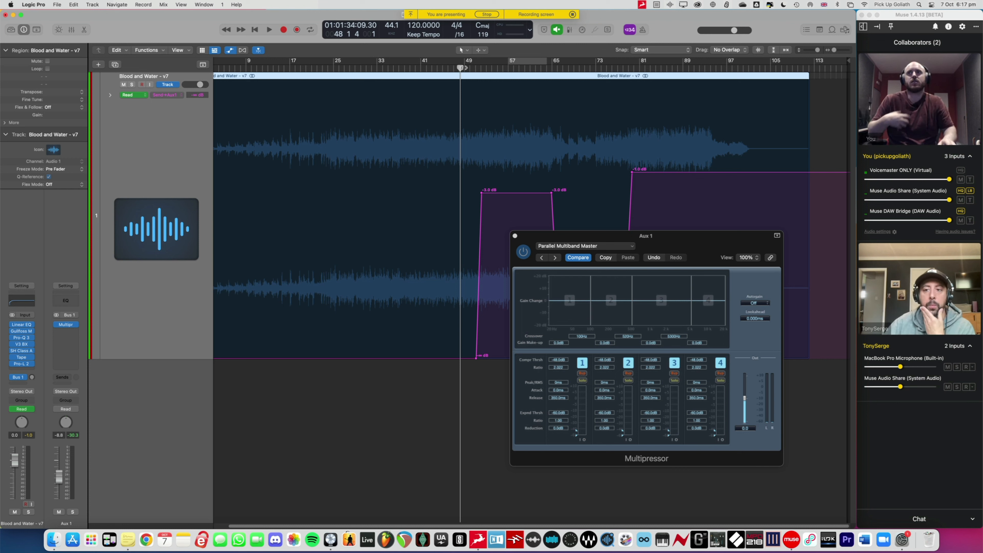
pyautogui.press('space')
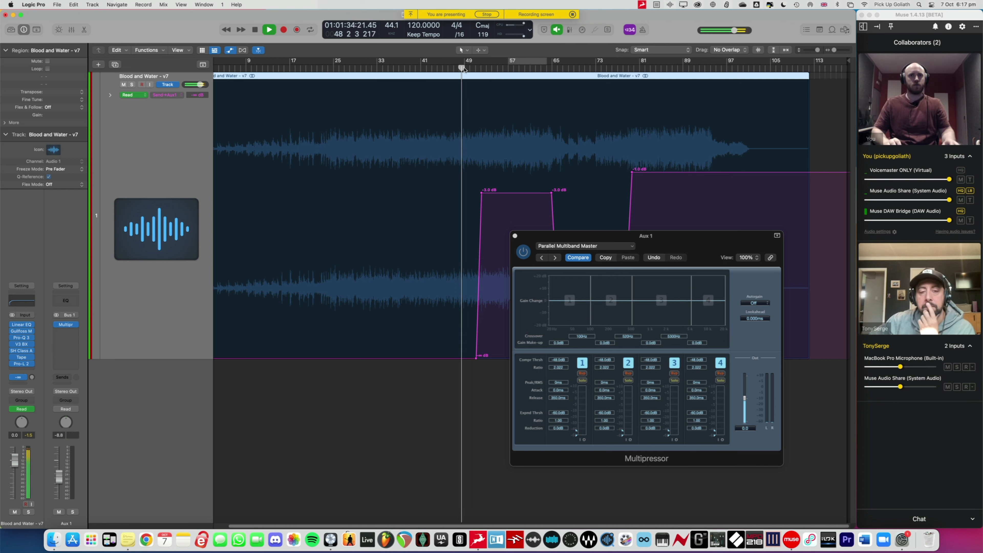
pyautogui.press('super+Right')
pyautogui.press('super+Right')
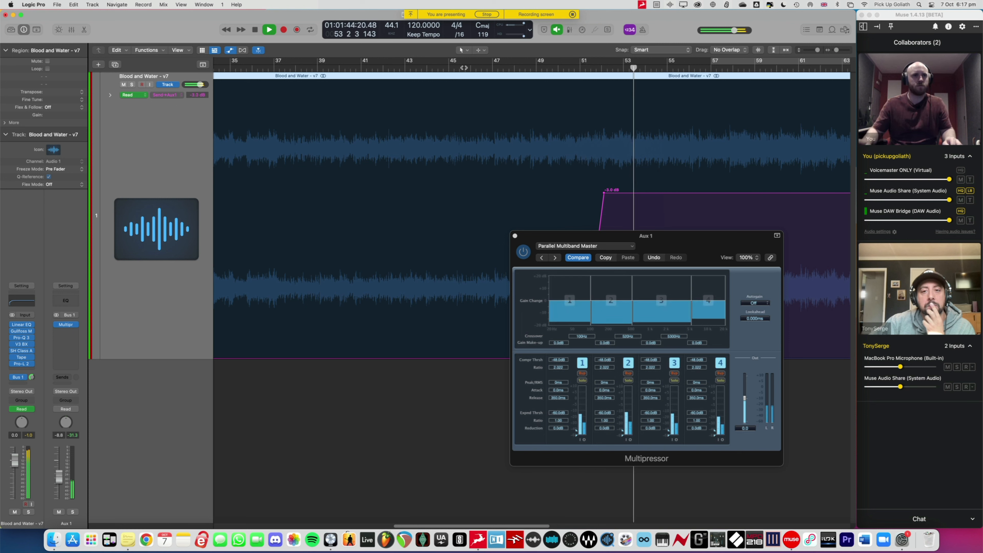
# Lower the Aux 1 channel fader to -11.4 dB, replay the chorus entry and close the Multipressor.
pyautogui.press('x')
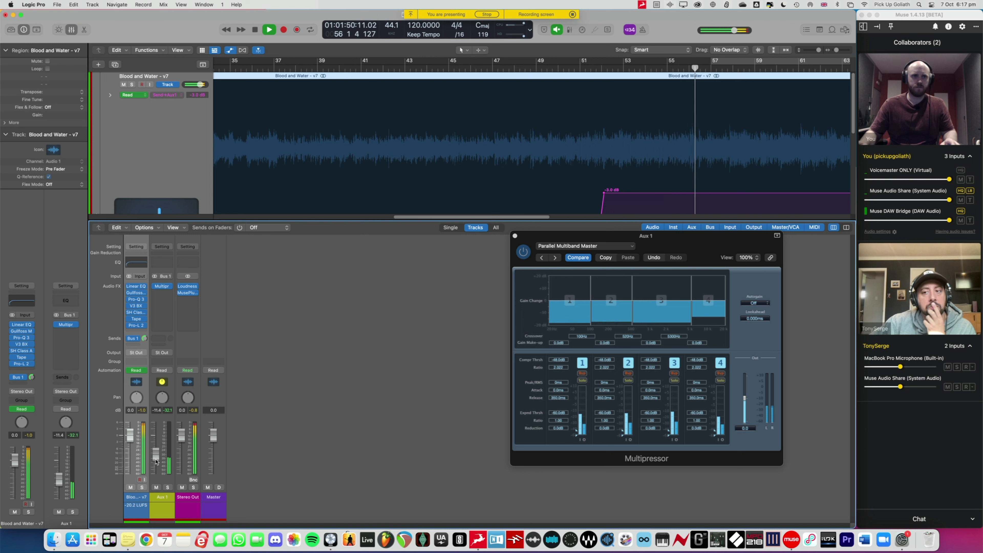
pyautogui.press('space')
pyautogui.press('space')
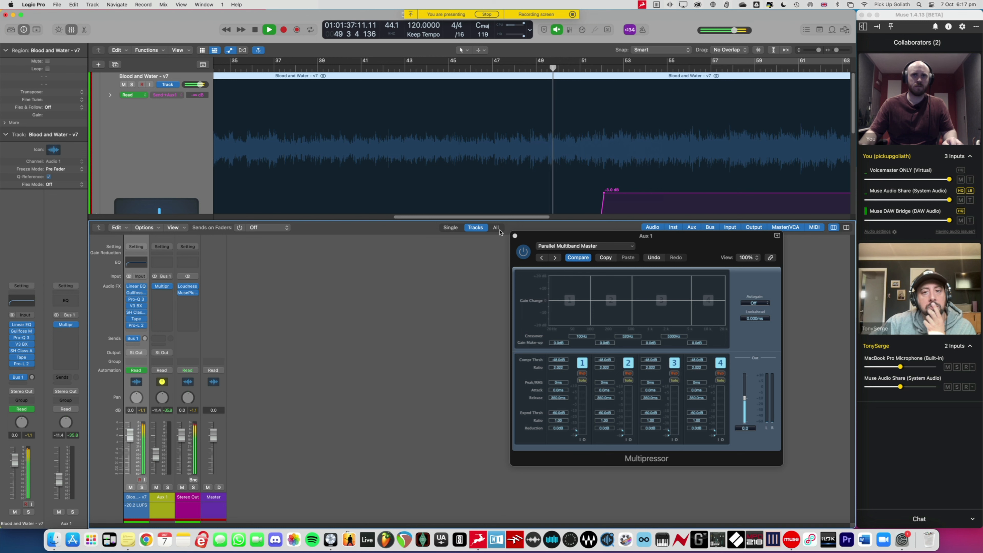
pyautogui.click(515, 236)
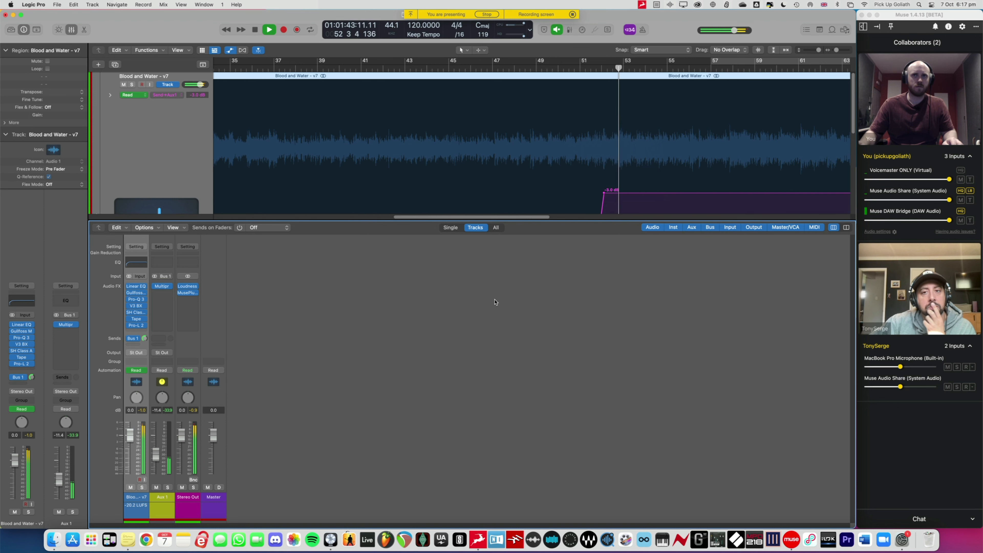
# Shift the first chorus's send ramp earlier so it rises from about bar 50.8 to -3.0 dB at about bar 51.8.
pyautogui.press('x')
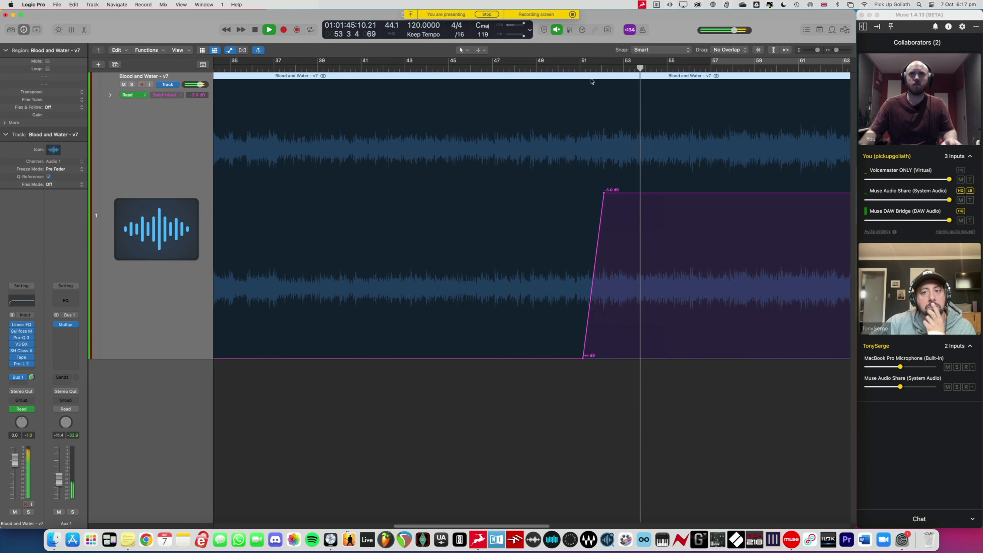
pyautogui.click(581, 70)
pyautogui.press('super+Right')
pyautogui.press('super+Right')
pyautogui.press('super+Right')
pyautogui.press('super+Right')
pyautogui.press('super+Right')
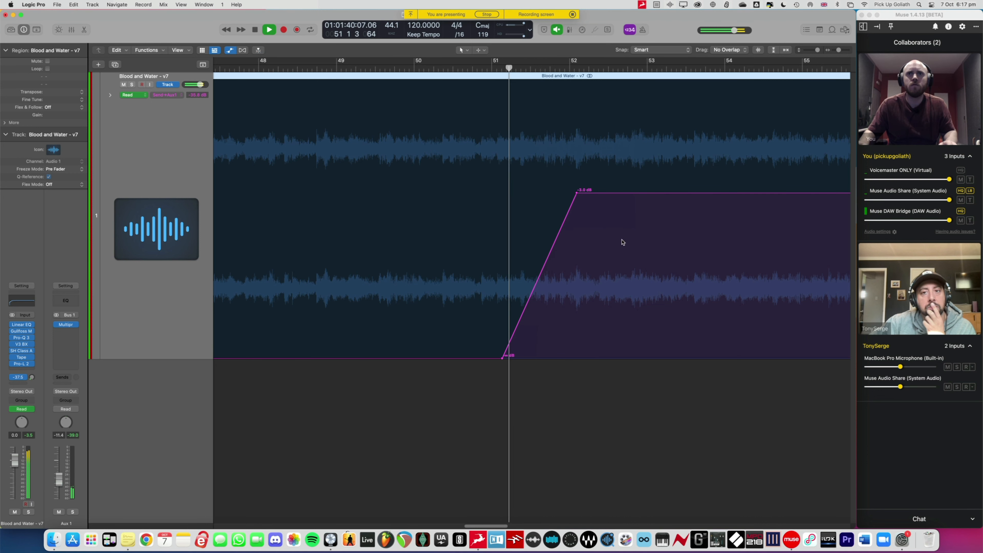
pyautogui.moveTo(622, 244); pyautogui.dragTo(414, 263)
pyautogui.click(414, 263)
pyautogui.press('space')
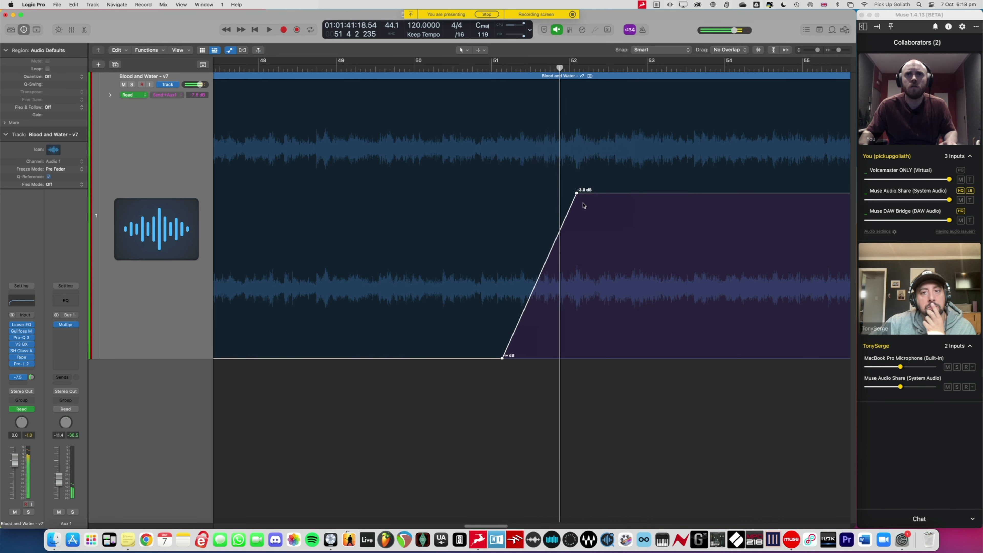
pyautogui.moveTo(577, 194); pyautogui.dragTo(552, 196)
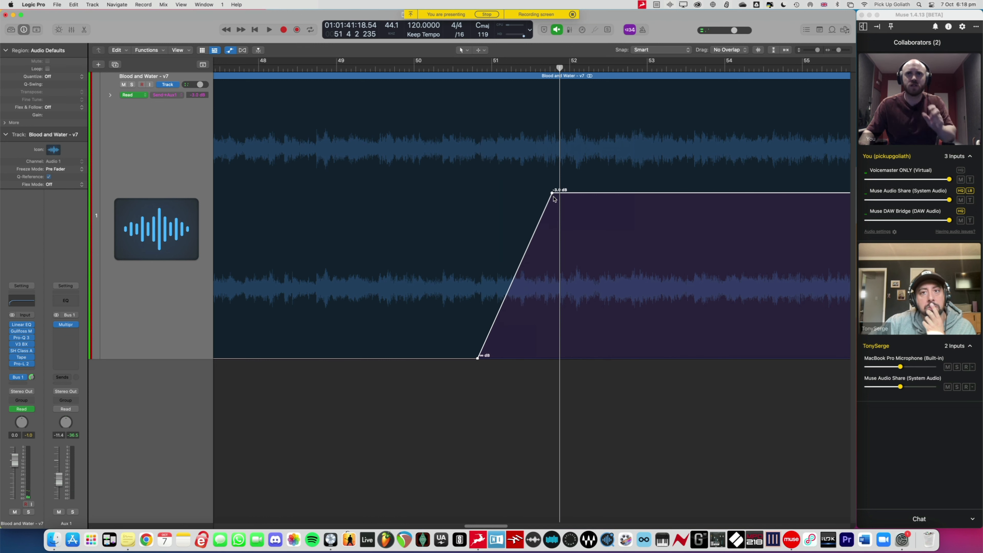
pyautogui.click(571, 214)
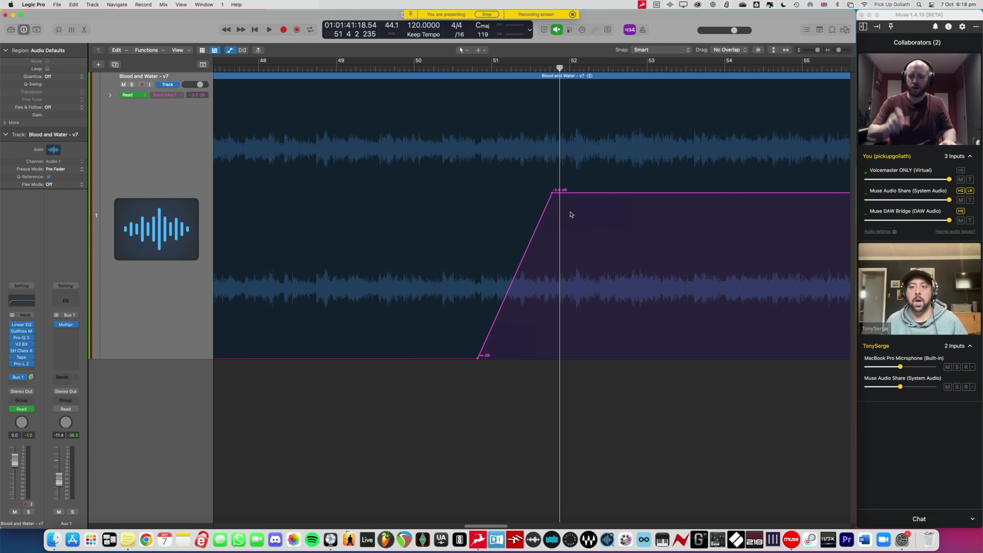
# Replay the shifted send ramp into the first chorus.
pyautogui.press('space')
pyautogui.press(',')
pyautogui.press(',')
pyautogui.press(',')
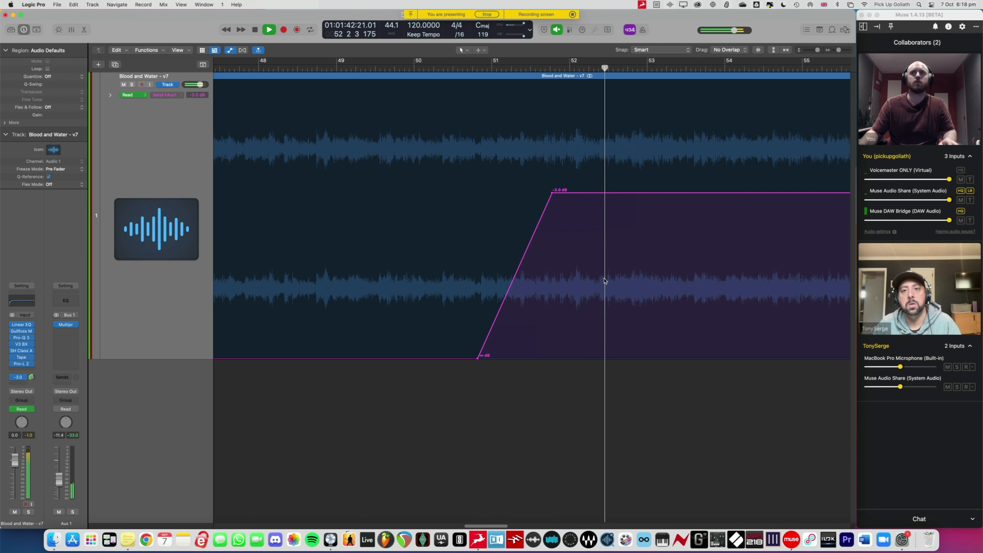
# Audition the send's ramp-down after the first chorus from about bar 62.
pyautogui.press('super+Left')
pyautogui.press('super+Left')
pyautogui.press('super+Left')
pyautogui.hscroll(10, 604, 278)
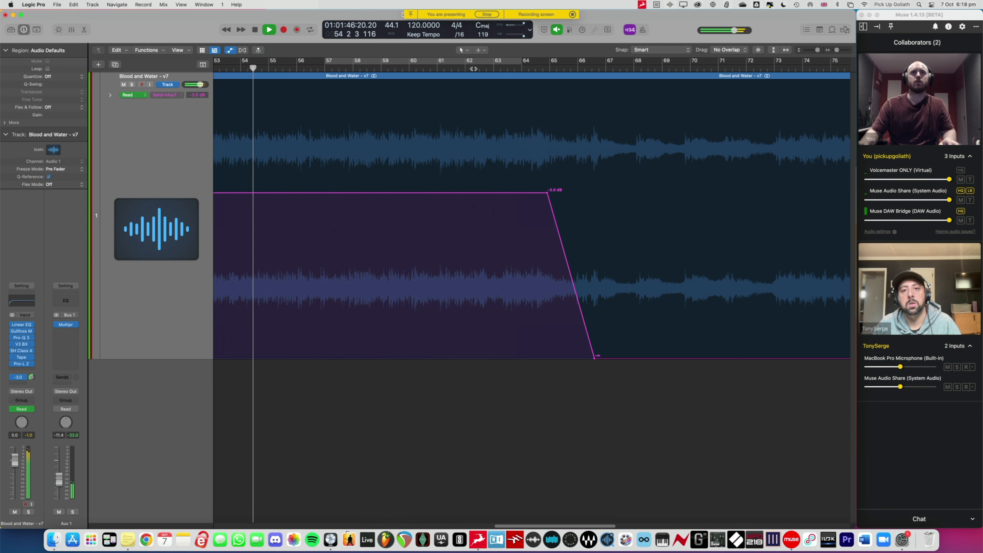
pyautogui.click(465, 66)
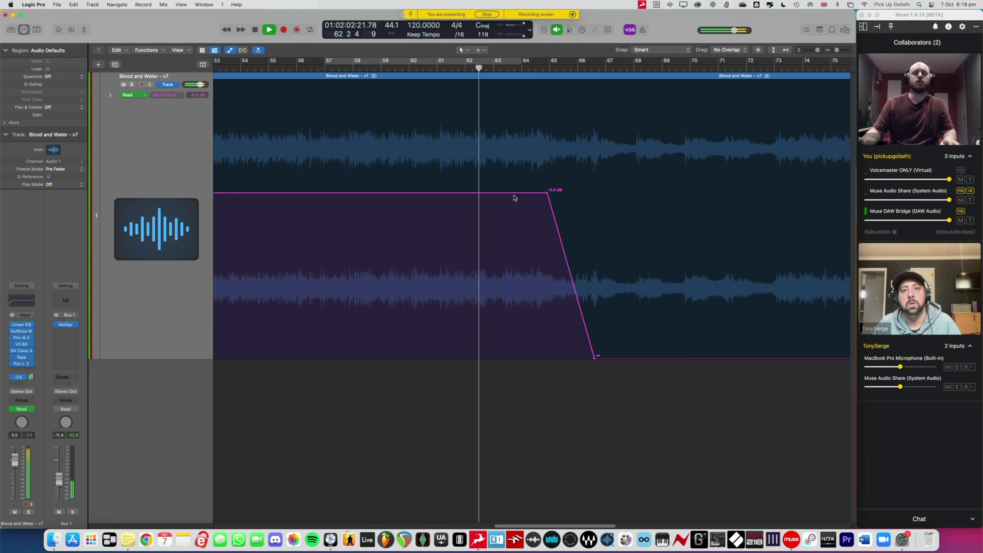
pyautogui.press('super+Left')
pyautogui.press('super+Left')
pyautogui.press('super+Left')
pyautogui.press('super+Left')
pyautogui.hscroll(5, 515, 198)
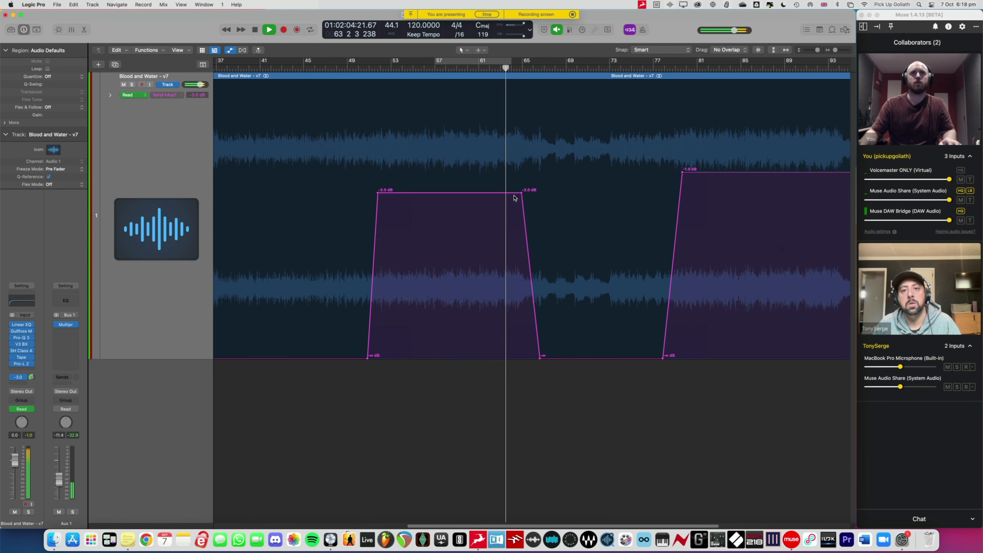
pyautogui.hscroll(2, 515, 198)
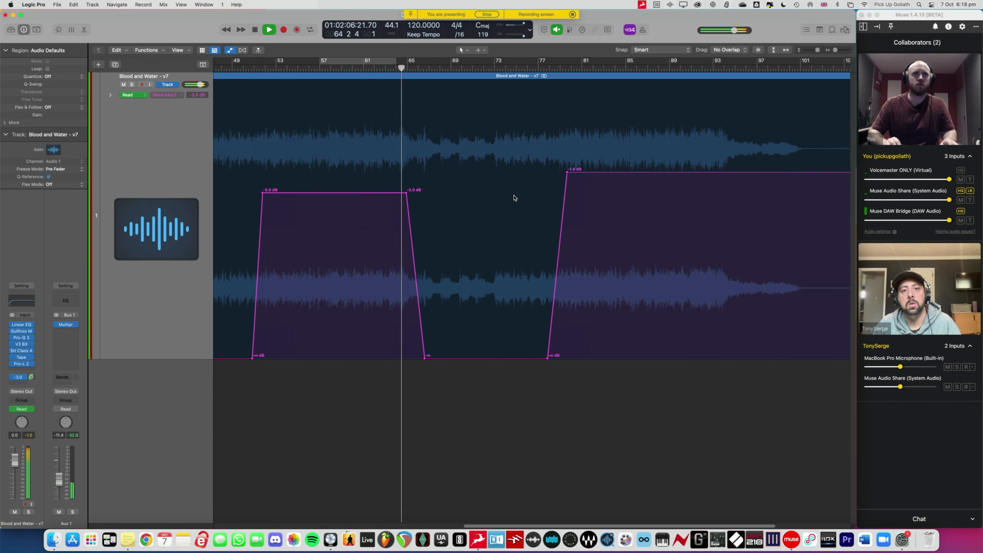
pyautogui.press('super+Right')
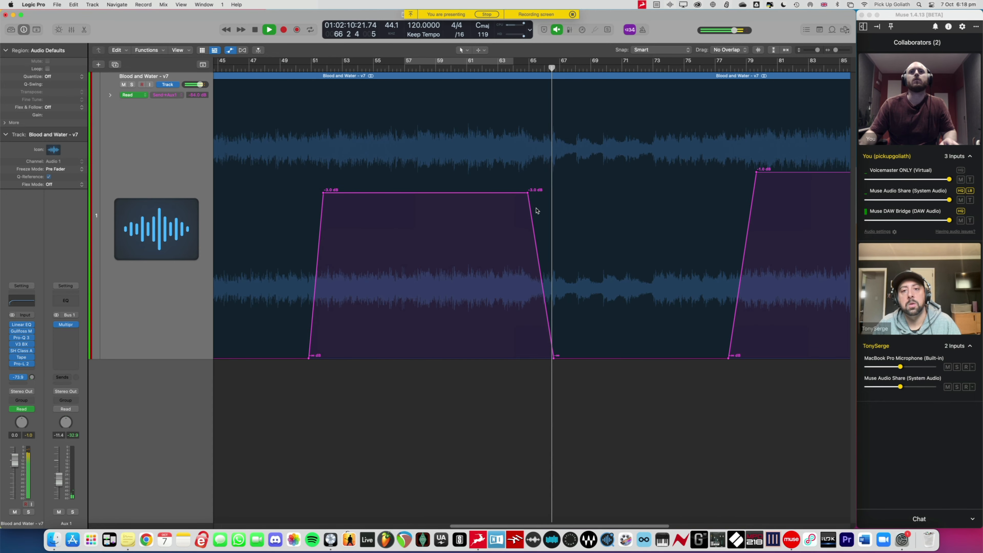
pyautogui.hscroll(8, 547, 214)
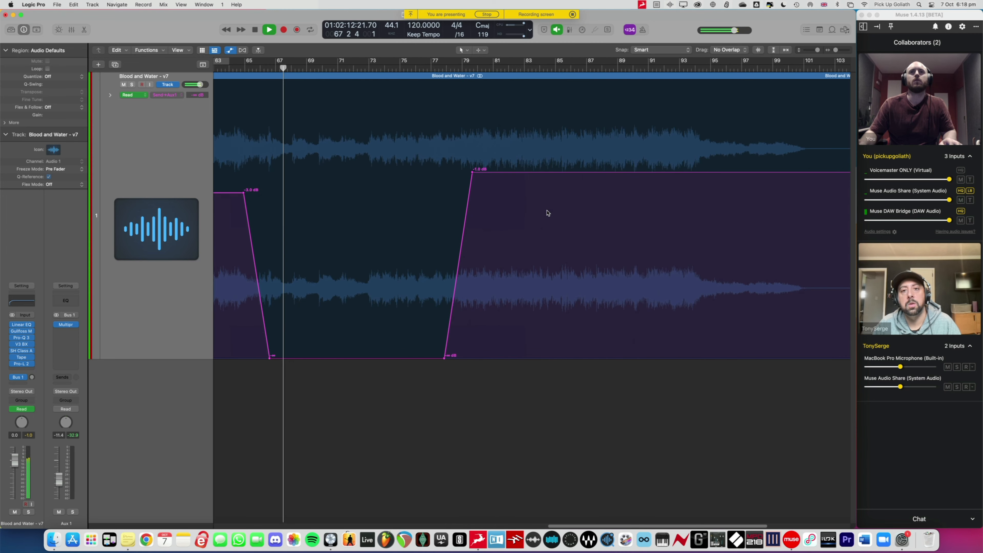
# Shift the last chorus's send ramp earlier so it rises from about bar 77.5 to -1.0 dB at about bar 79.3.
pyautogui.click(425, 69)
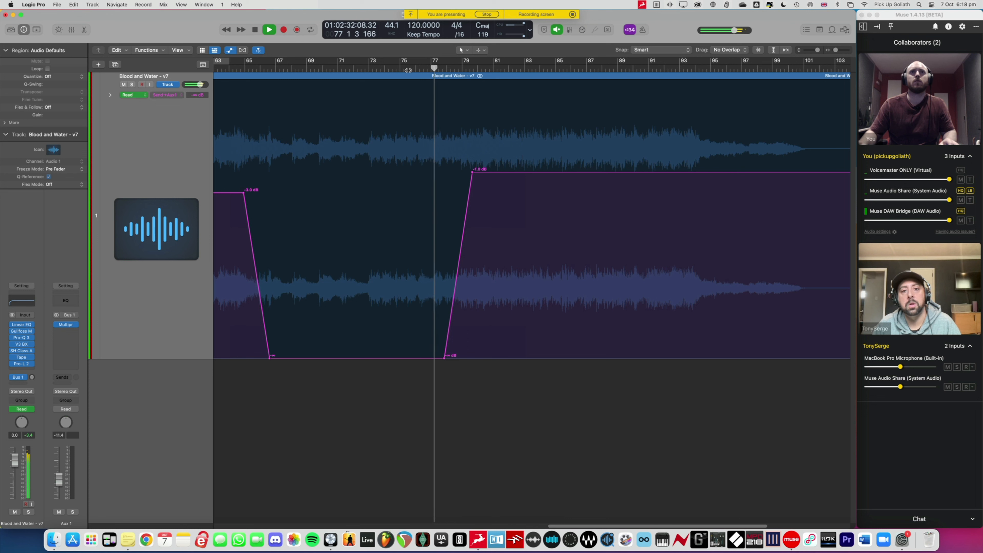
pyautogui.scroll(5, 420, 115)
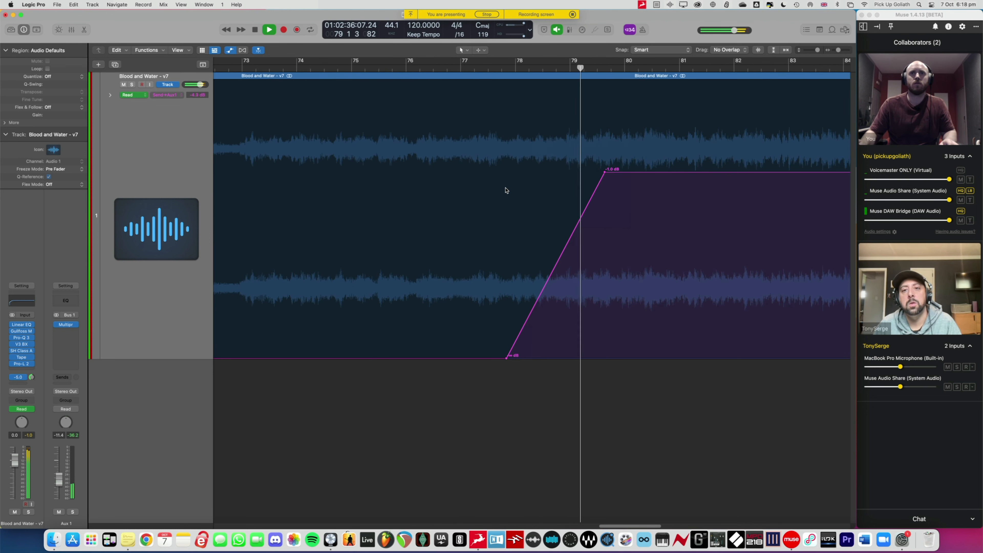
pyautogui.moveTo(475, 197); pyautogui.dragTo(662, 180)
pyautogui.press(',')
pyautogui.press(',')
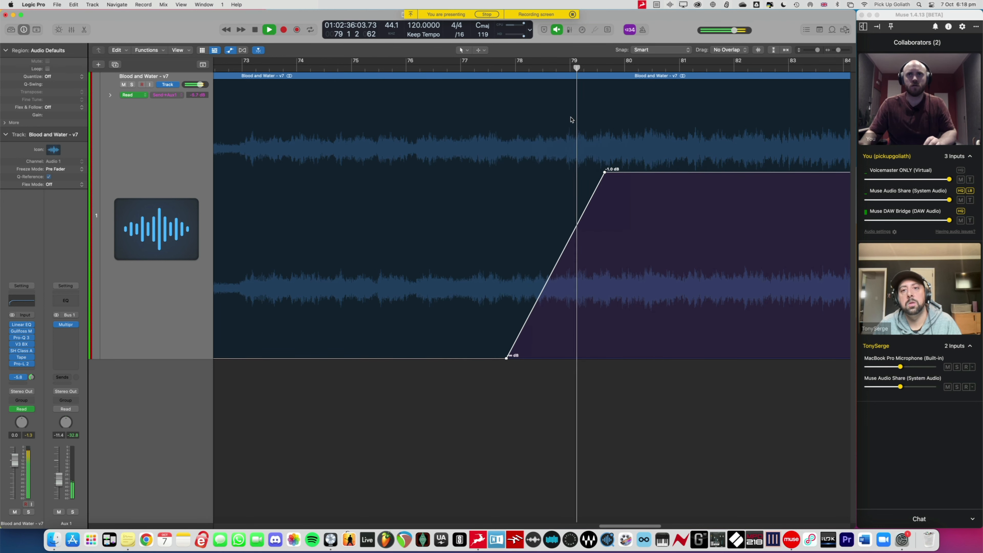
pyautogui.moveTo(601, 173); pyautogui.dragTo(588, 175)
pyautogui.press(',')
pyautogui.press(',')
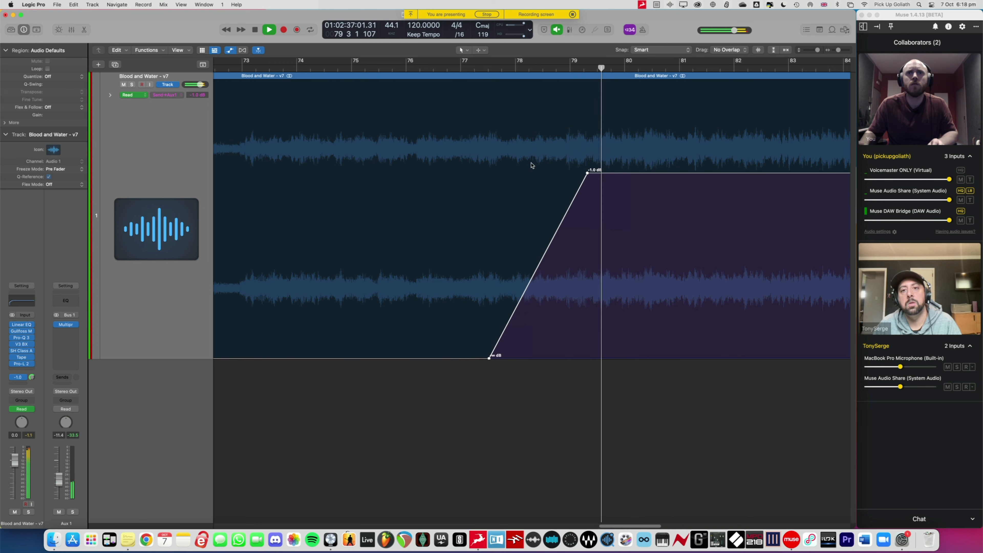
# Replay the shifted ramp from about bar 76 and review the send automation on into the last chorus.
pyautogui.click(411, 67)
pyautogui.click(455, 193)
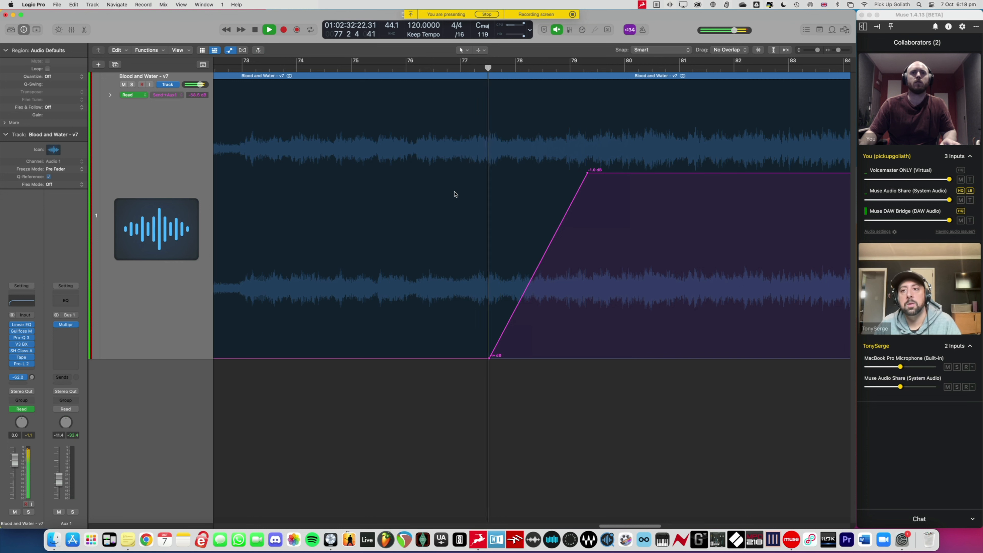
pyautogui.press('super+Left')
pyautogui.press('super+Left')
pyautogui.press('super+Left')
pyautogui.press('super+Left')
pyautogui.press('super+Left')
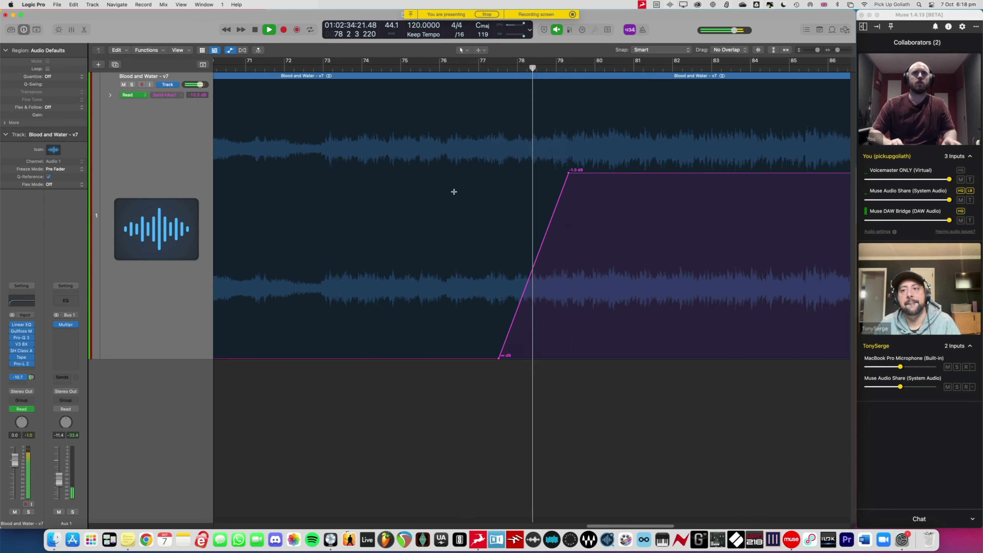
pyautogui.press('super+Up')
pyautogui.press('super+Up')
pyautogui.press('super+Up')
pyautogui.press('super+Left')
pyautogui.press('super+Left')
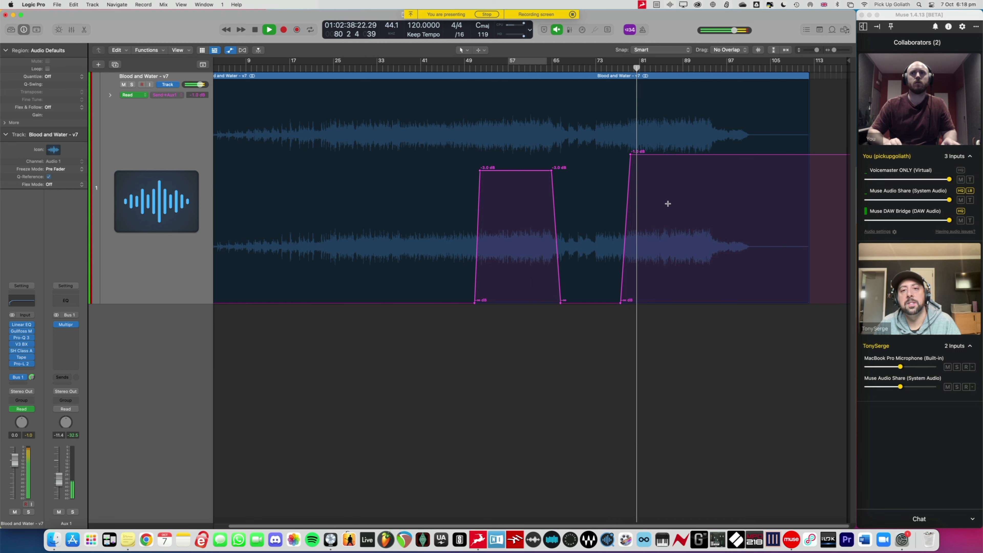
pyautogui.press('super+Right')
pyautogui.press('super+Right')
pyautogui.press('super+Right')
pyautogui.press('super+Right')
pyautogui.hscroll(5, 668, 204)
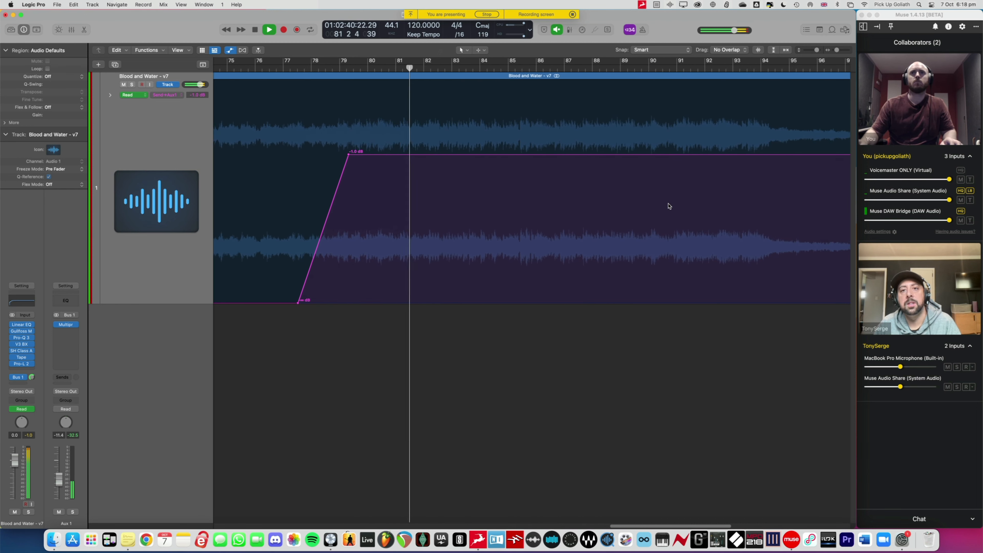
# Audition the end of the last chorus and the outro from about bar 91.
pyautogui.click(667, 62)
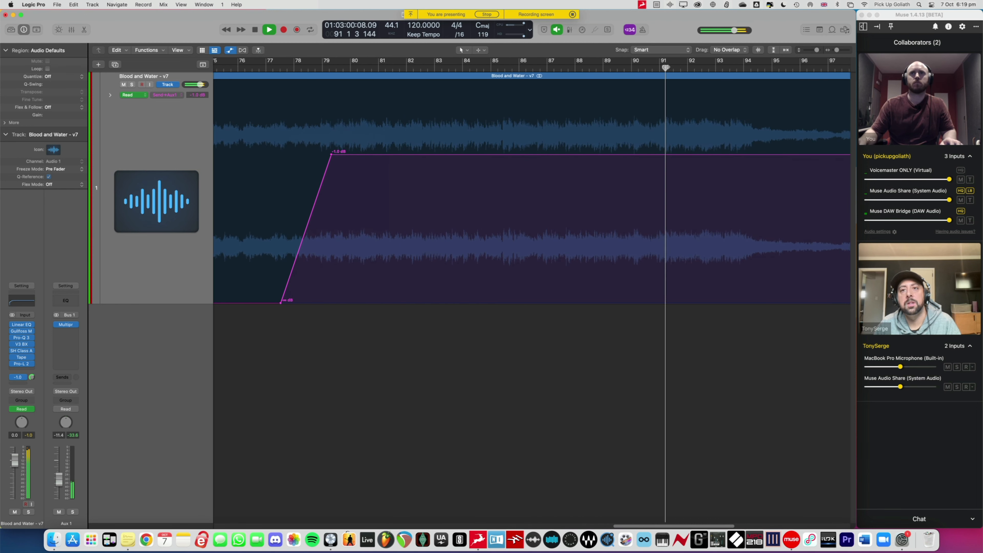
pyautogui.press('super+Right')
pyautogui.press('super+Right')
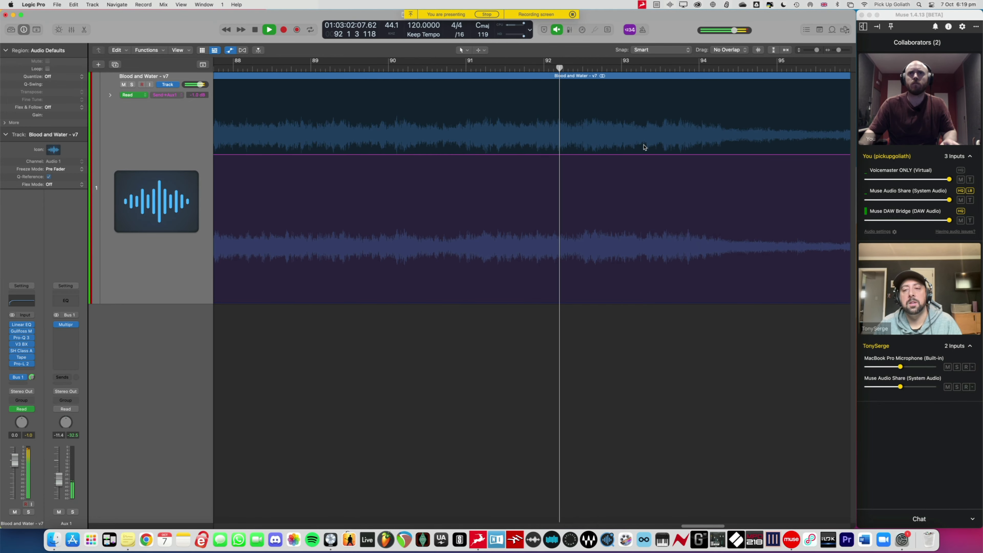
pyautogui.hscroll(8, 659, 157)
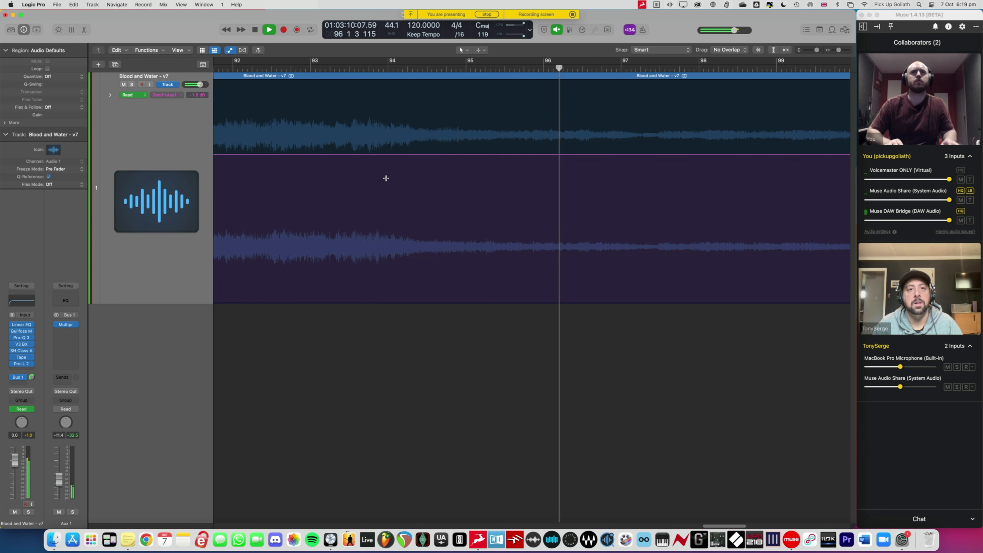
pyautogui.press('super+Left')
pyautogui.press('super+Left')
pyautogui.press('super+Left')
pyautogui.press('super+Left')
pyautogui.press('super+Left')
pyautogui.press('super+Left')
pyautogui.press('super+Left')
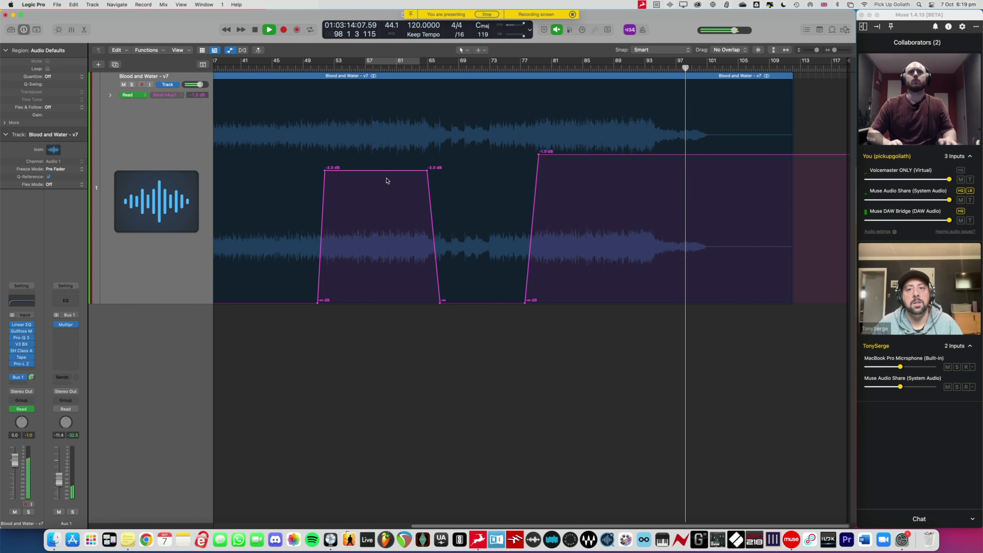
pyautogui.press('space')
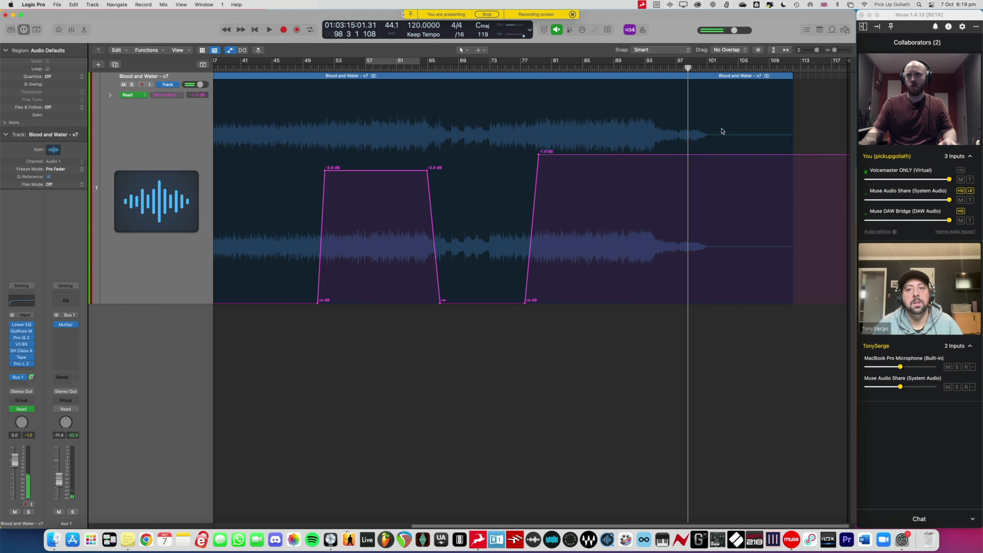
# Ramp the Bus 1 send down over the outro from -1.0 dB at about bar 97 to minus infinity at about bar 100.6.
pyautogui.press('super+Right')
pyautogui.press('super+Right')
pyautogui.press('super+Right')
pyautogui.press('super+Right')
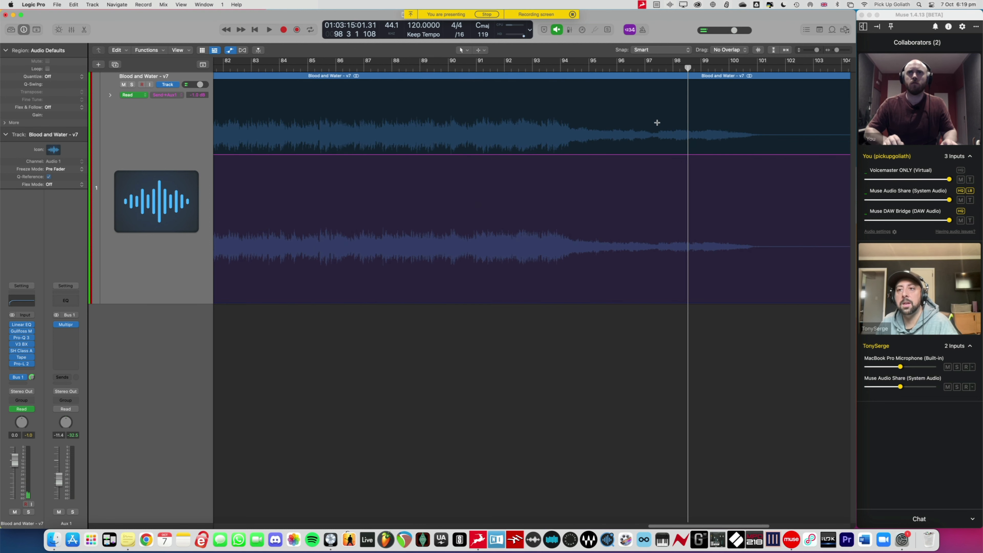
pyautogui.click(648, 155)
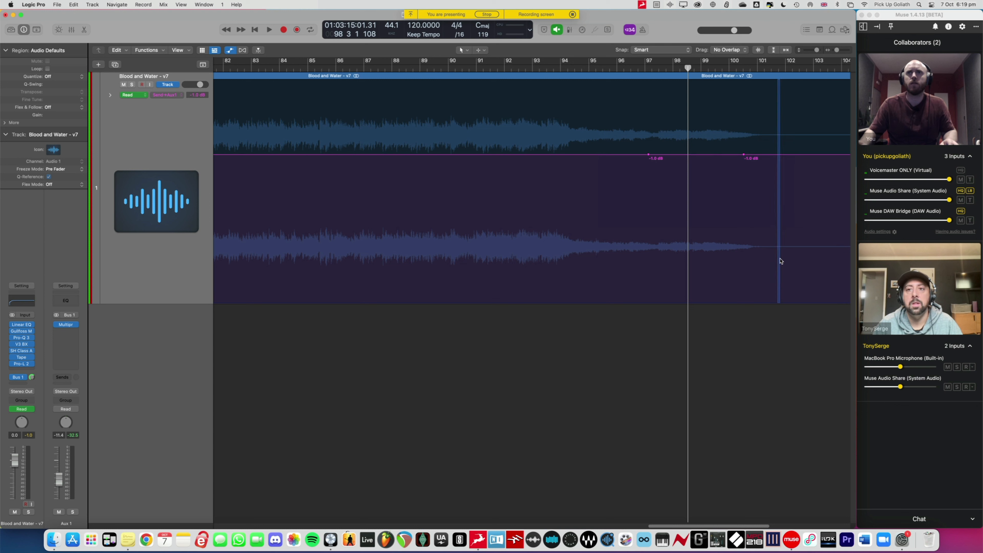
pyautogui.moveTo(794, 161); pyautogui.dragTo(818, 432)
pyautogui.press('space')
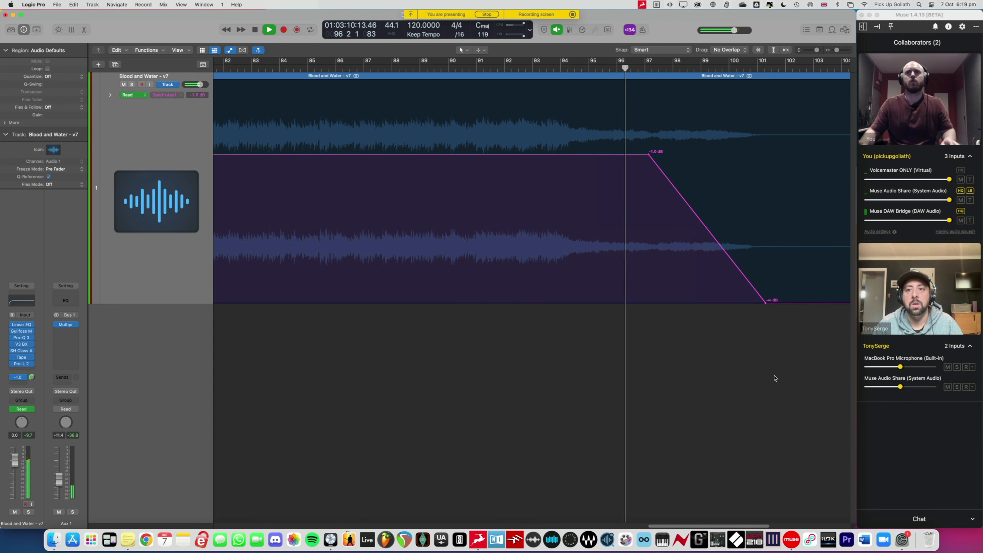
pyautogui.moveTo(765, 303); pyautogui.dragTo(752, 302)
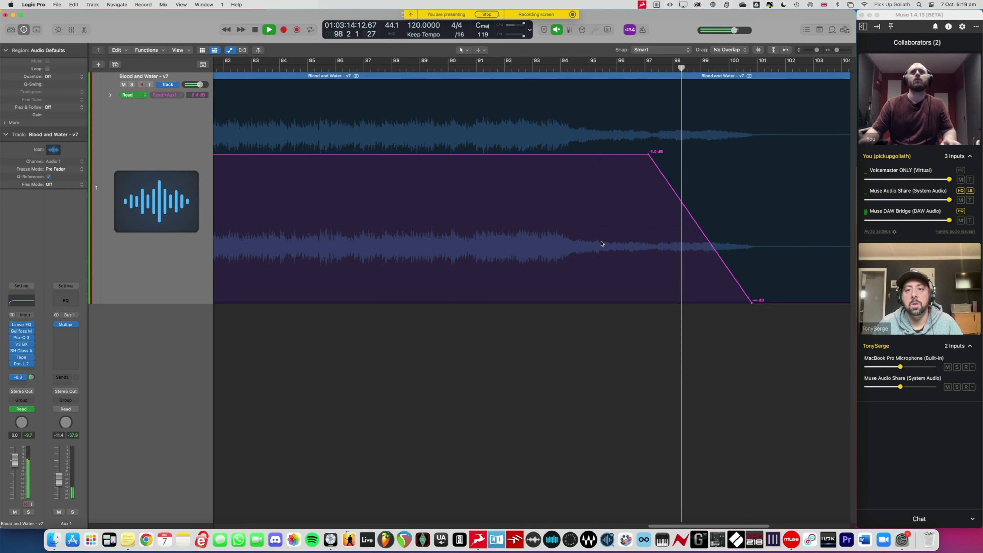
# Play through the outro ramp-down to the song's end and review the send automation across the whole track.
pyautogui.press('super+Left')
pyautogui.press('super+Left')
pyautogui.press('super+Left')
pyautogui.press('super+Left')
pyautogui.press('super+Up')
pyautogui.press('super+Up')
pyautogui.press('super+Up')
pyautogui.press('super+Up')
pyautogui.press('super+Up')
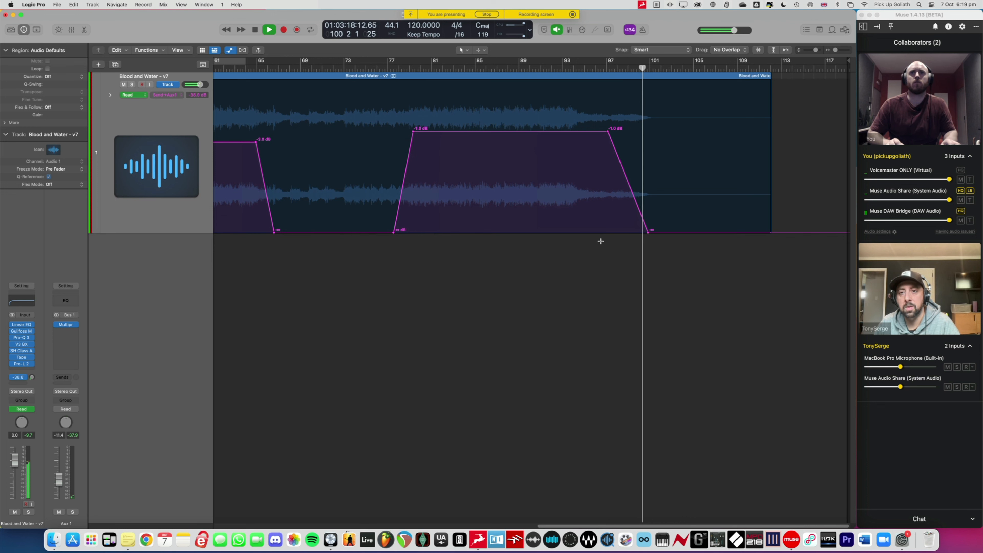
pyautogui.press('super+Left')
pyautogui.press('super+Left')
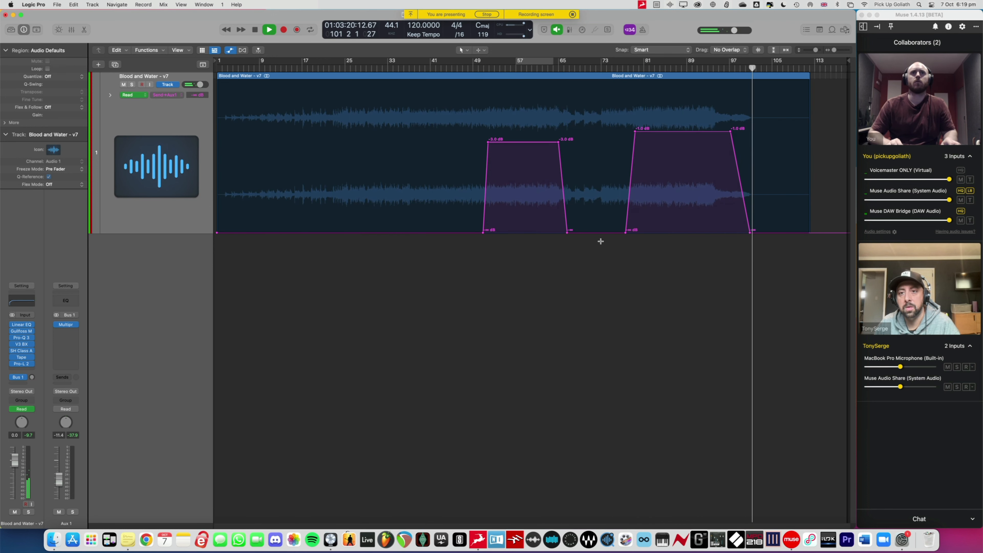
pyautogui.press('super+Up')
pyautogui.press('super+Up')
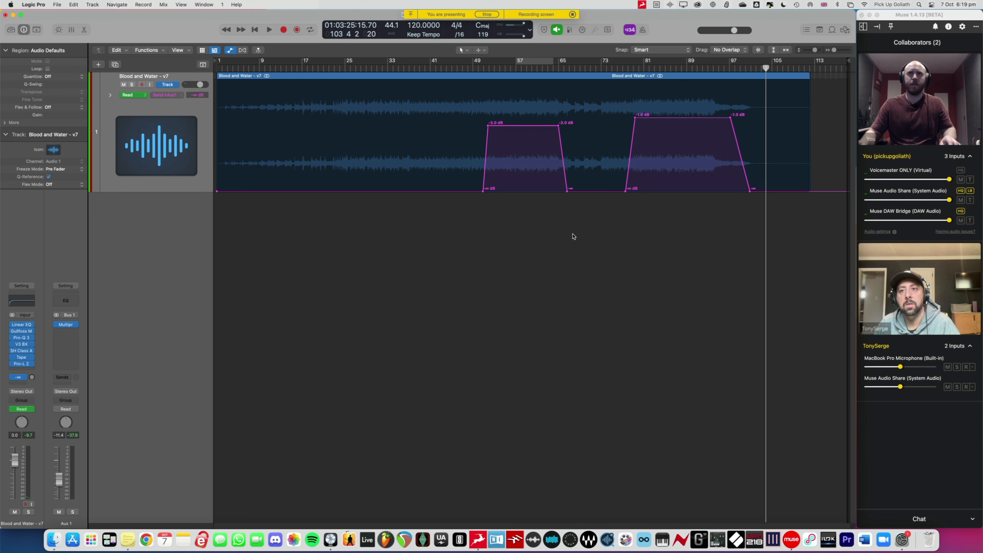
# Hide the track automation and check the project notes for the remaining mastering points.
pyautogui.press('a')
pyautogui.press('x')
pyautogui.press('x')
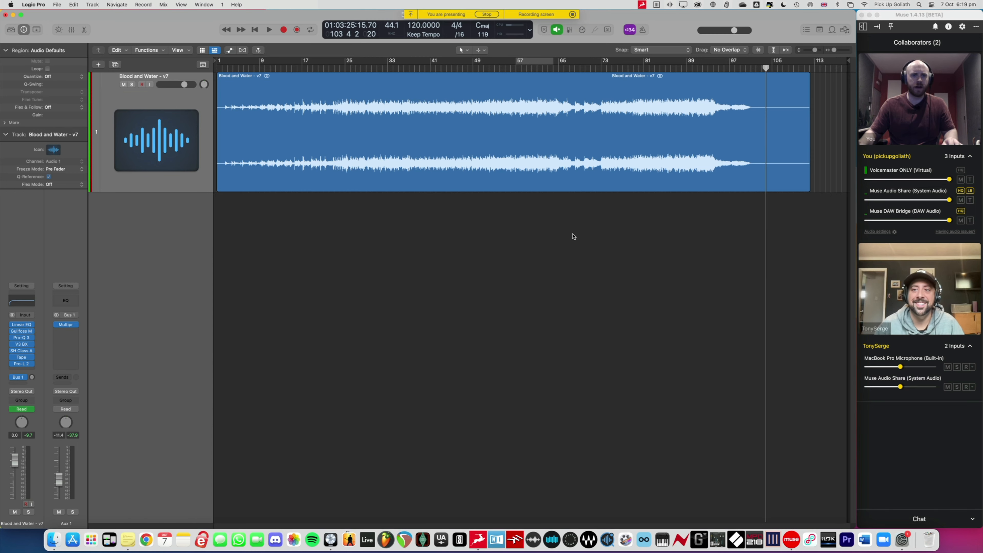
pyautogui.press('alt+super+p')
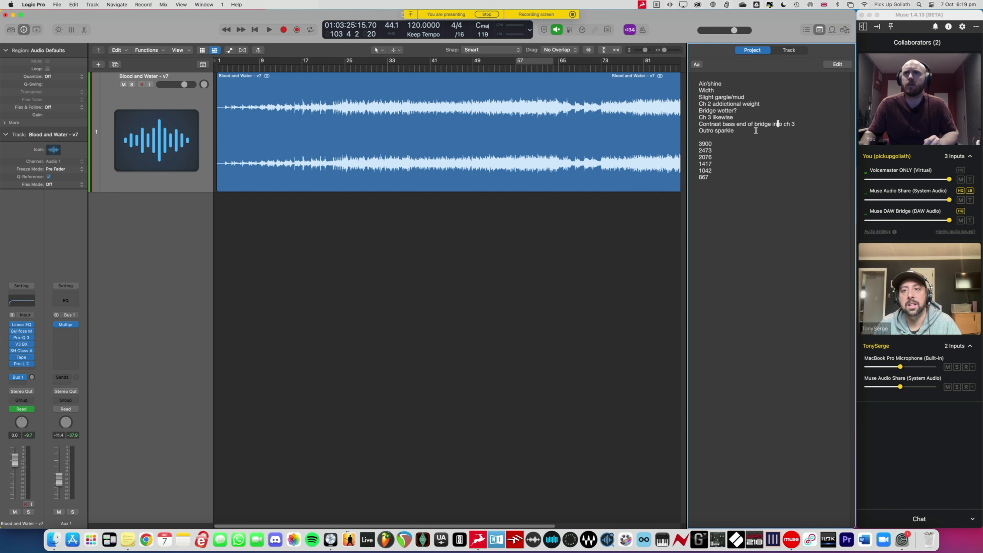
pyautogui.click(568, 275)
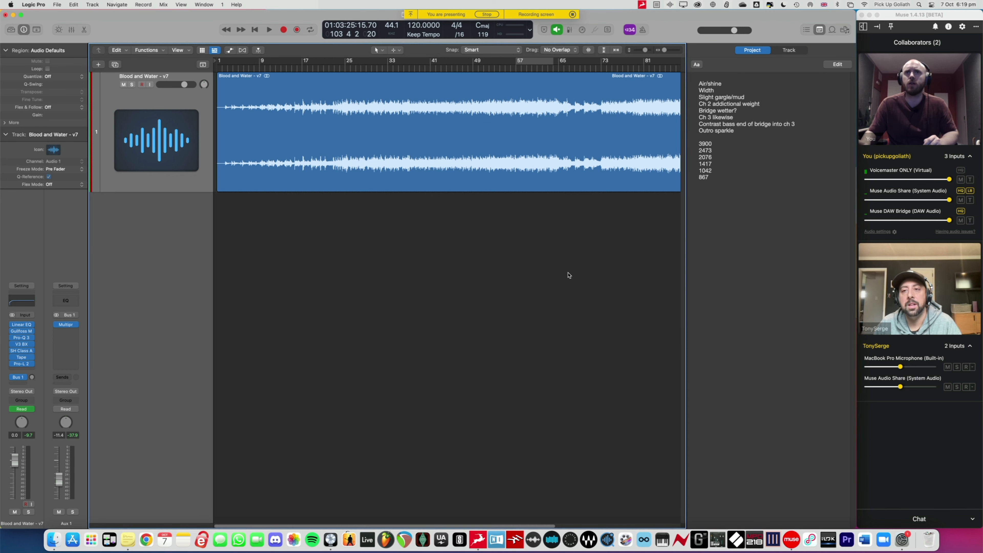
pyautogui.press('alt+super+p')
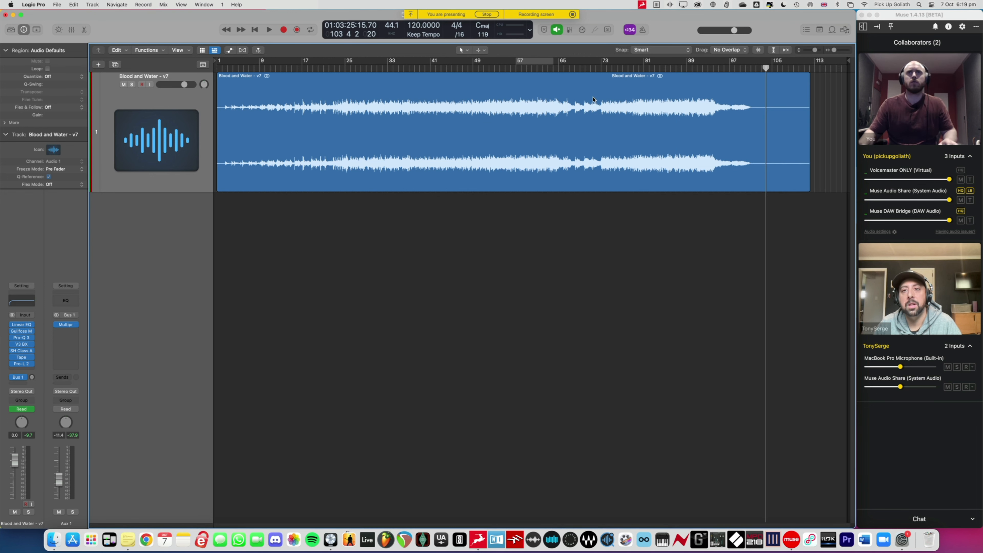
# Audition the bridge from about bar 67 and its transition into the last chorus.
pyautogui.click(573, 72)
pyautogui.press('space')
pyautogui.press('super+Right')
pyautogui.press('super+Right')
pyautogui.press('super+Right')
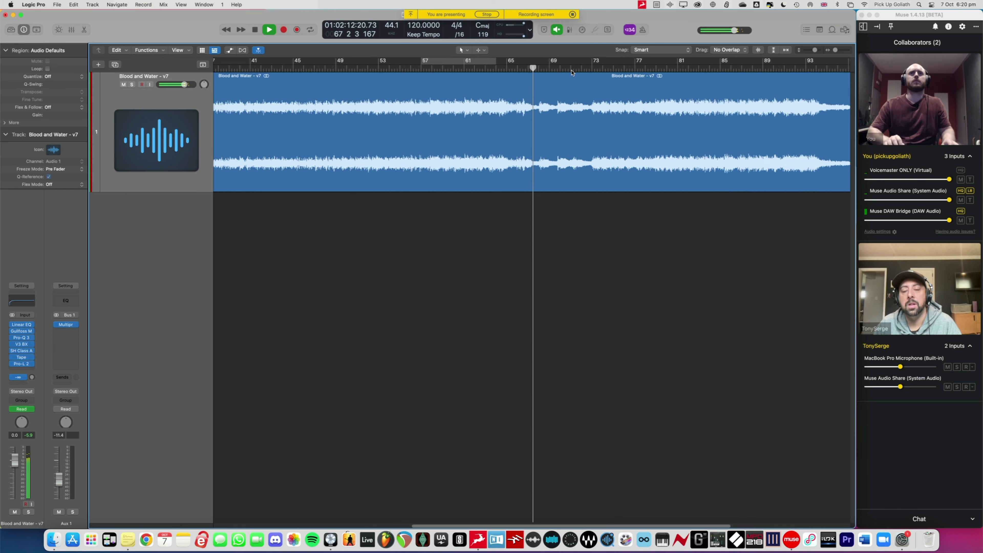
pyautogui.press('super+Down')
pyautogui.press('super+Down')
pyautogui.press('super+Right')
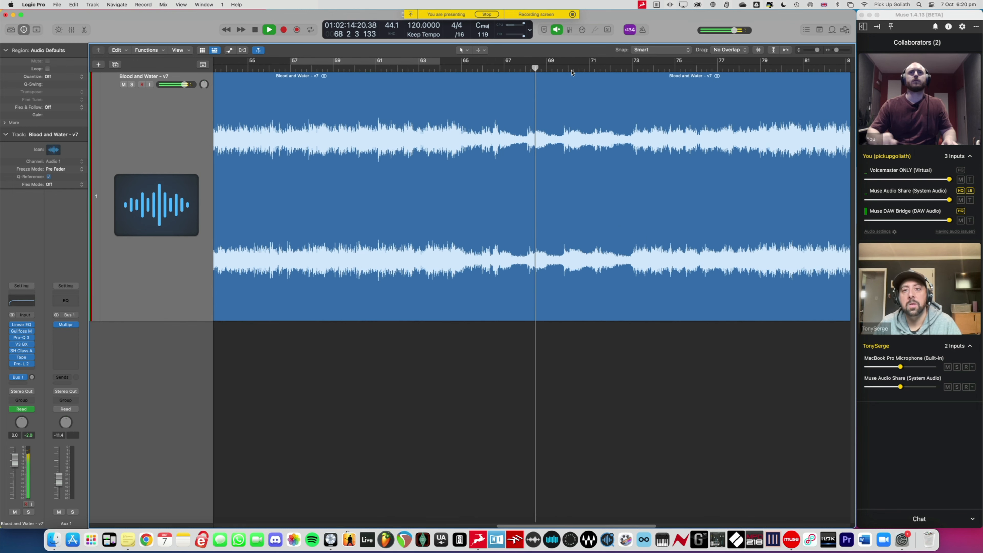
pyautogui.press('space')
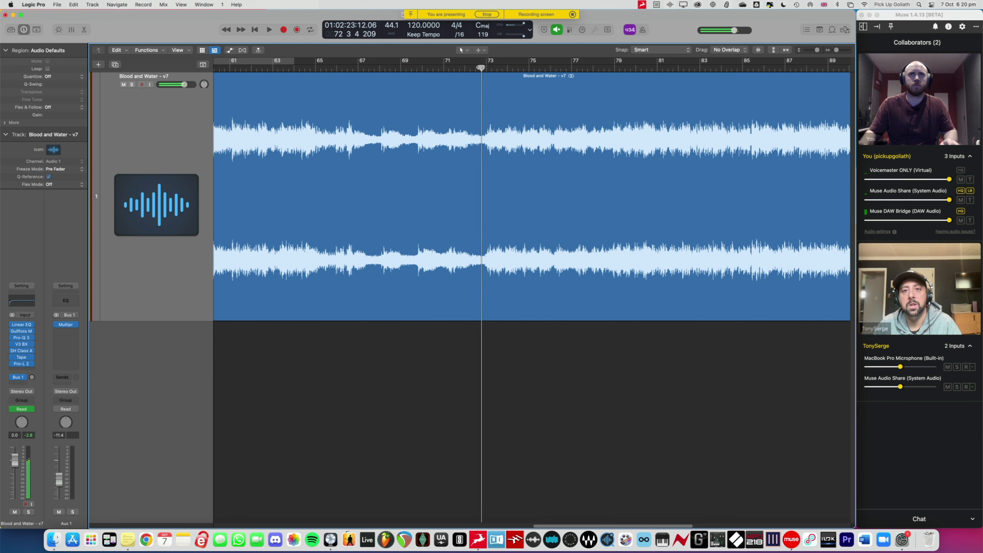
pyautogui.press('space')
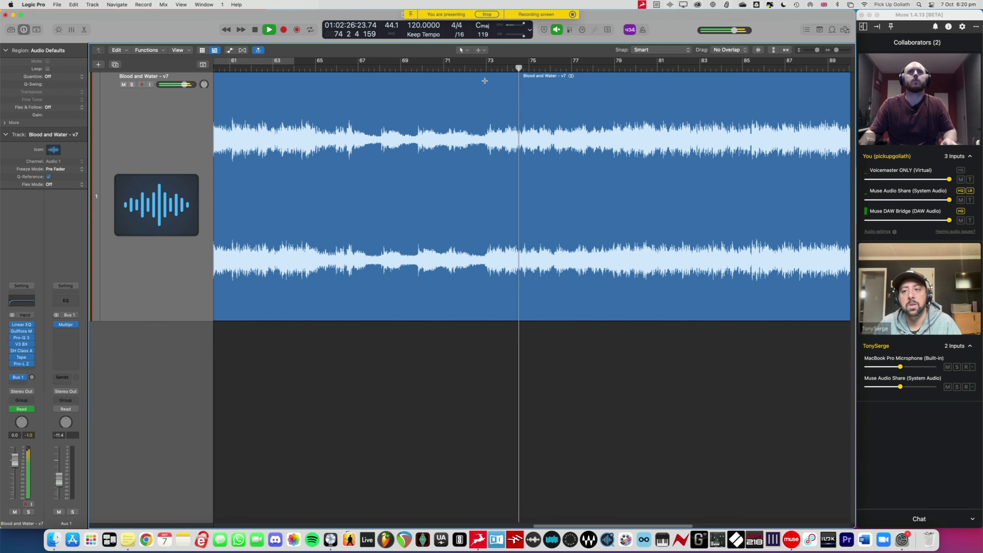
pyautogui.hscroll(3, 485, 81)
pyautogui.hscroll(5, 486, 82)
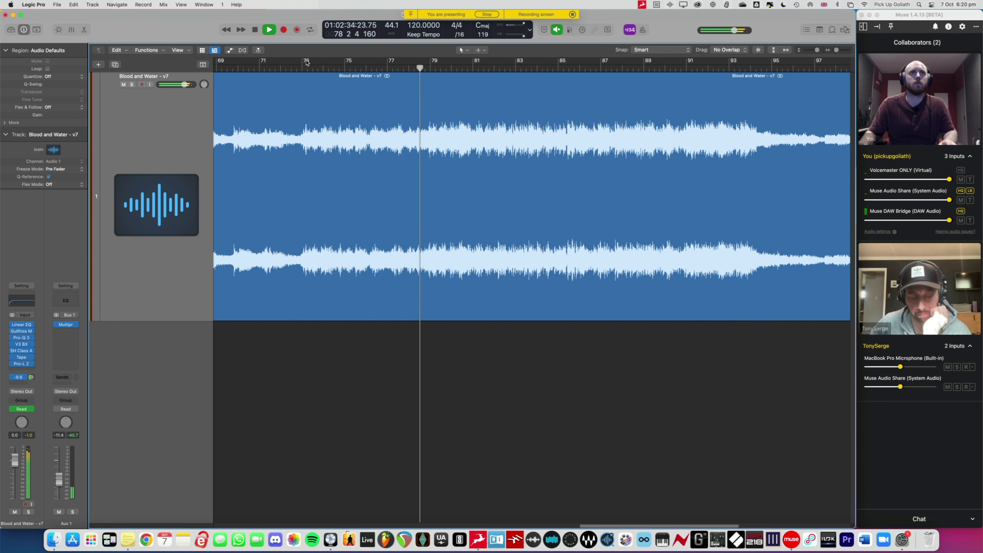
# Set a cycle range from bar 73 to bar 80, stop playback and select the "Blood and Water - v7" track.
pyautogui.moveTo(307, 62); pyautogui.dragTo(452, 67)
pyautogui.press('space')
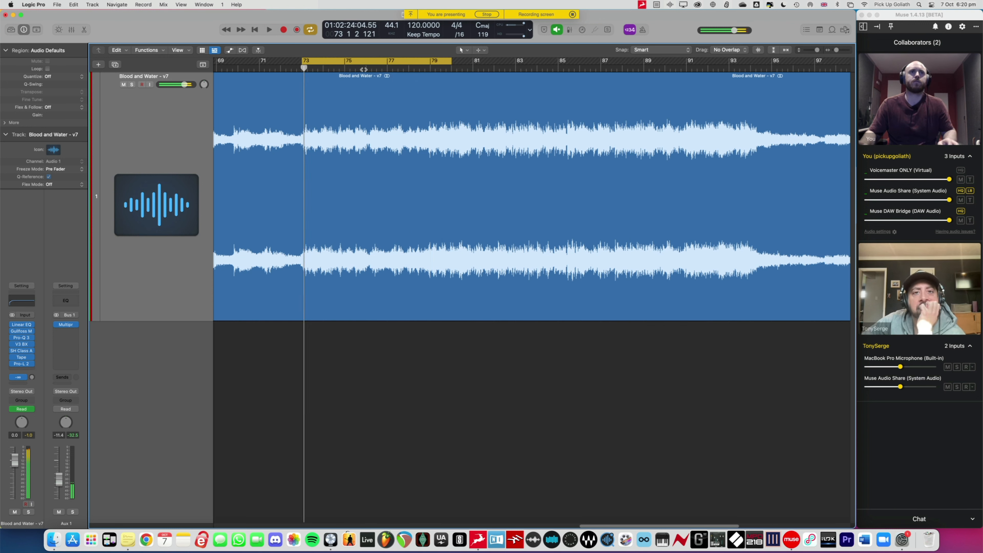
pyautogui.click(192, 129)
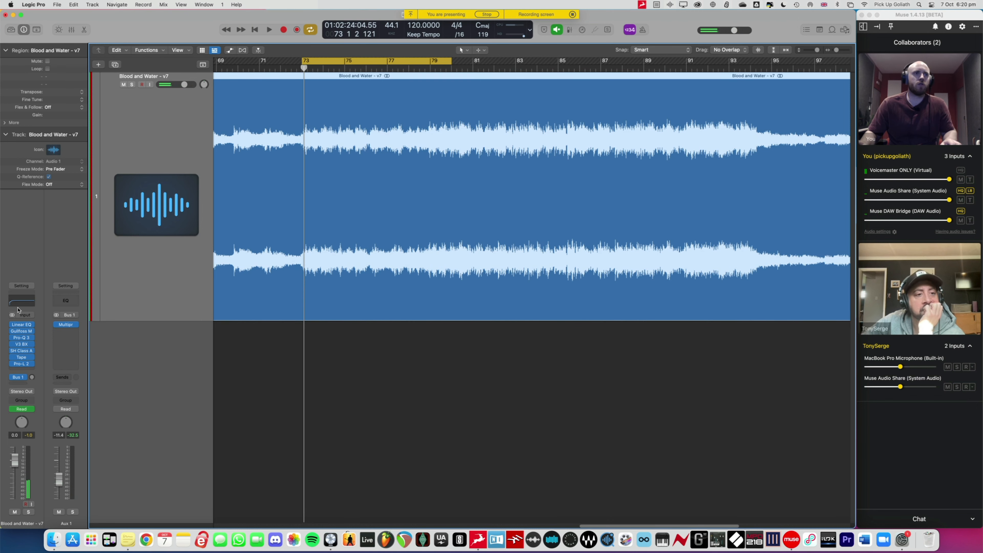
# Open the Linear Phase EQ and display its Low Cut Frequency automation on the track.
pyautogui.click(21, 324)
pyautogui.moveTo(294, 121); pyautogui.dragTo(595, 206)
pyautogui.press('a')
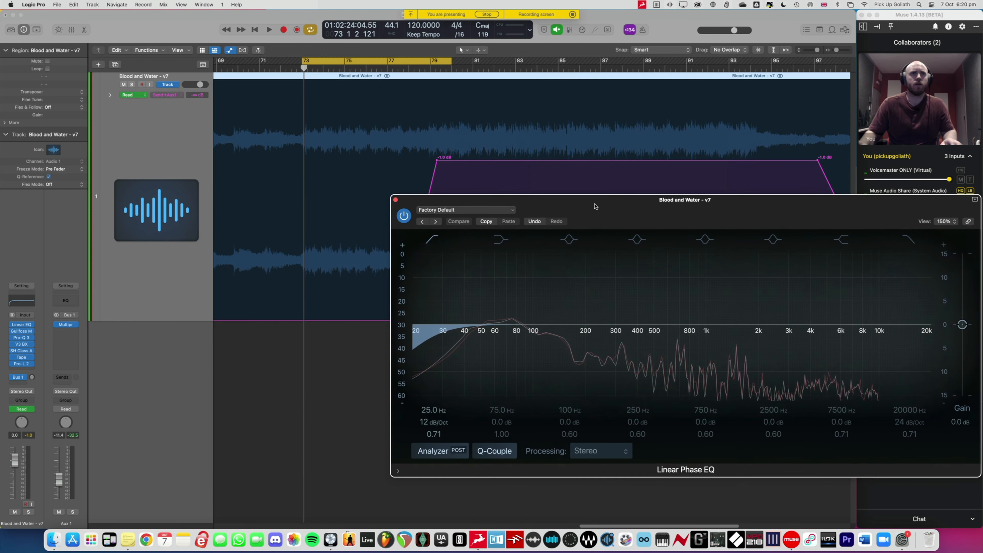
pyautogui.click(170, 95)
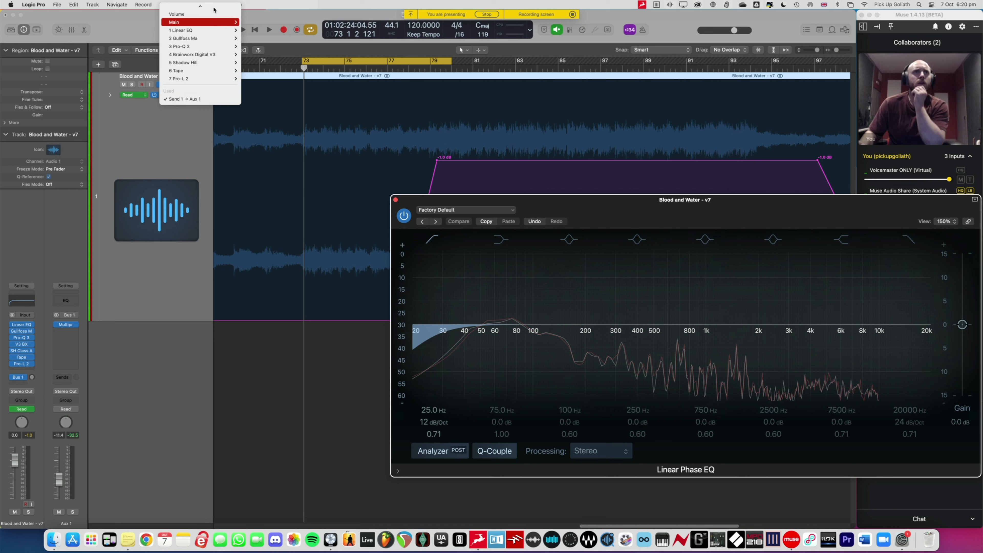
pyautogui.moveTo(218, 36)
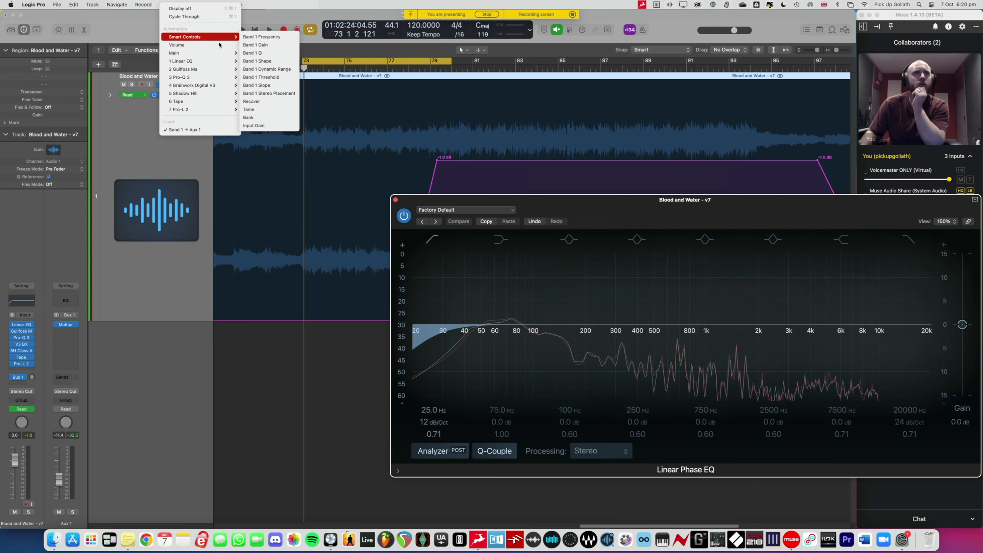
pyautogui.moveTo(225, 68)
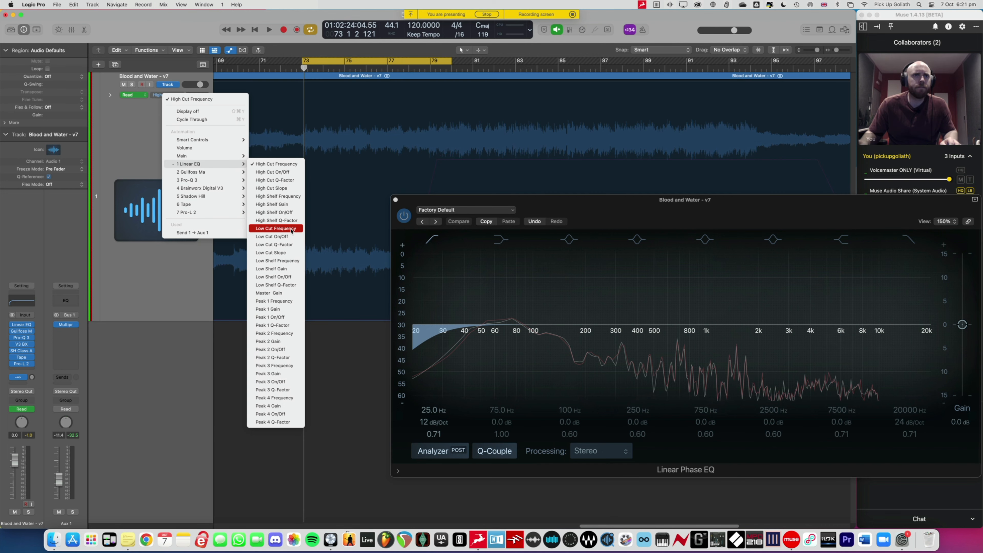
pyautogui.click(291, 228)
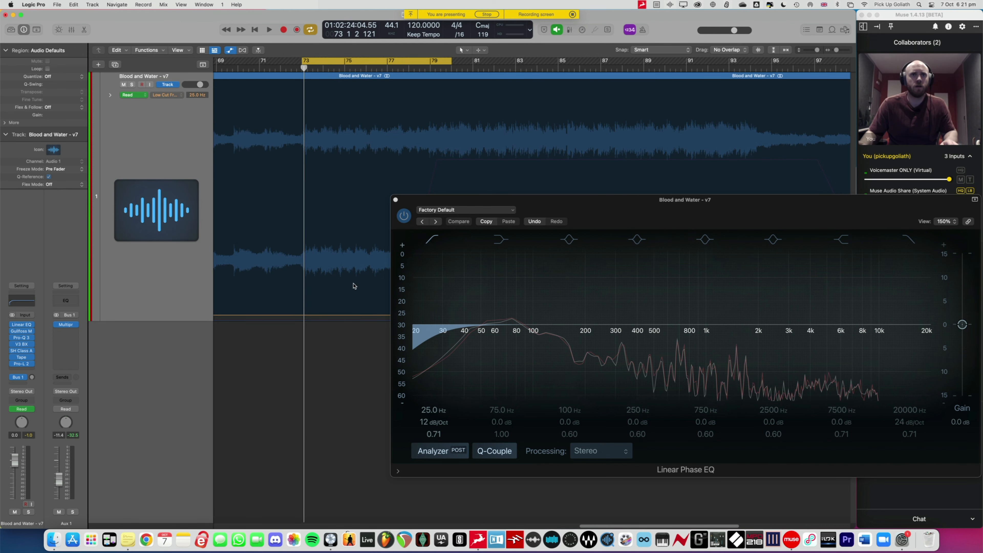
# Scale the Linear Phase EQ window to 100% and move it clear of the automation around bars 73 to 80.
pyautogui.moveTo(426, 200); pyautogui.dragTo(405, 201)
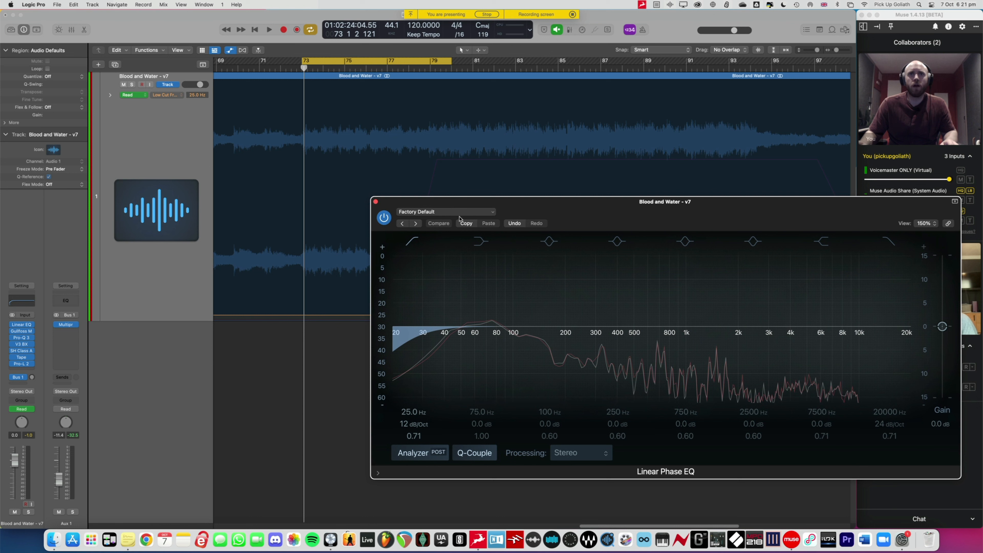
pyautogui.click(917, 224)
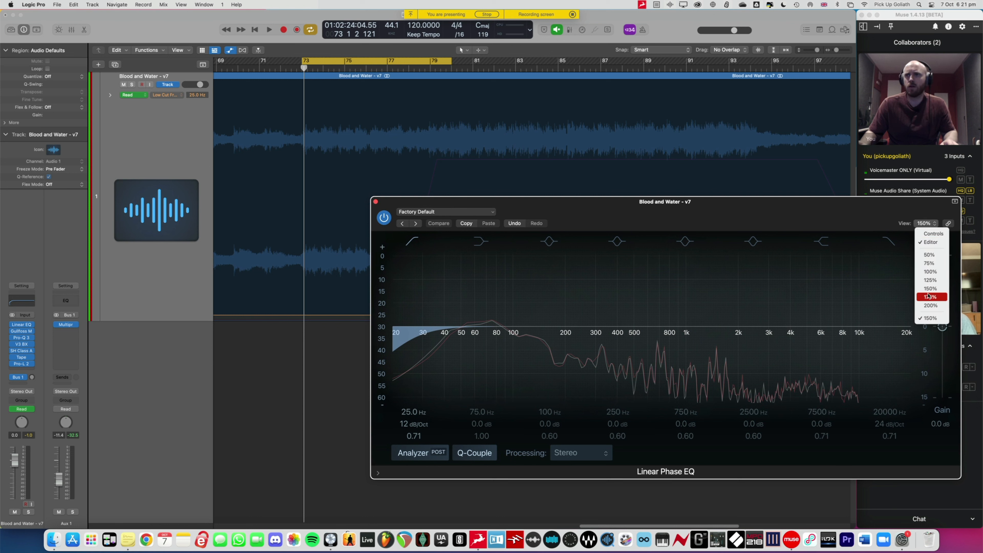
pyautogui.click(930, 274)
pyautogui.moveTo(682, 215); pyautogui.dragTo(839, 179)
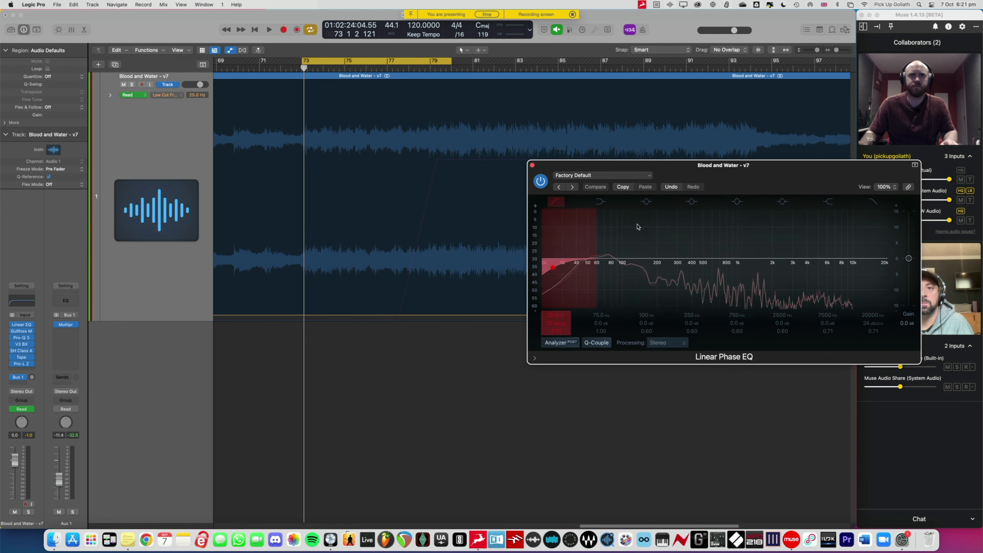
# Automate a low-cut rise from 25.0 Hz at bar 73 to 34.2 Hz just before bar 80, dropping straight back to 25.0 Hz, and audition it.
pyautogui.click(304, 317)
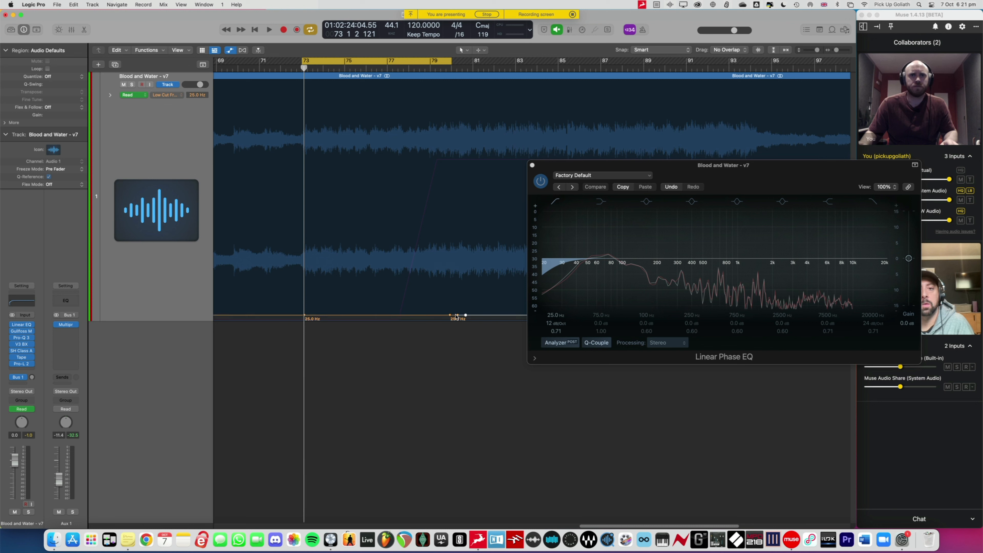
pyautogui.moveTo(450, 317); pyautogui.dragTo(450, 313)
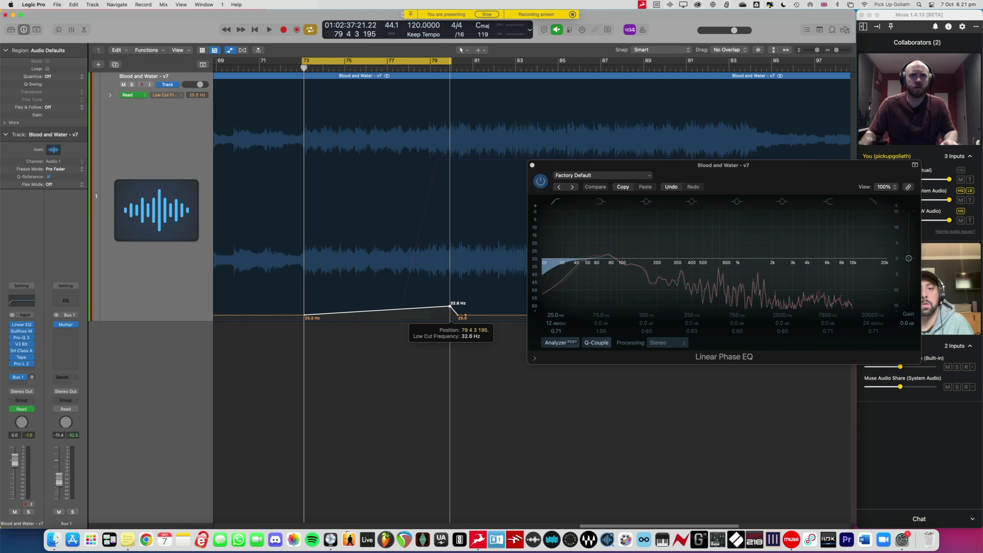
pyautogui.press('space')
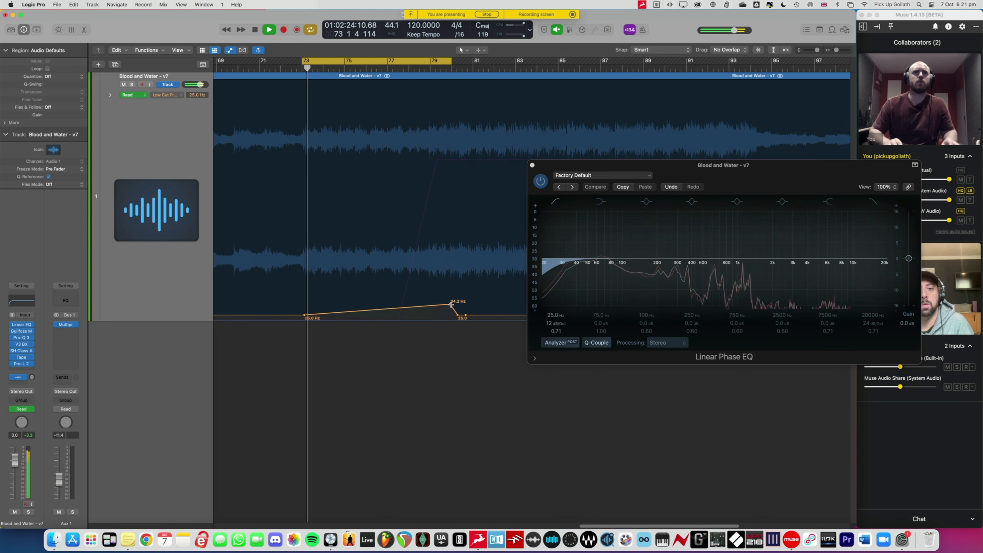
pyautogui.press('super+Right')
pyautogui.moveTo(549, 165); pyautogui.dragTo(129, 100)
pyautogui.press('super+Right')
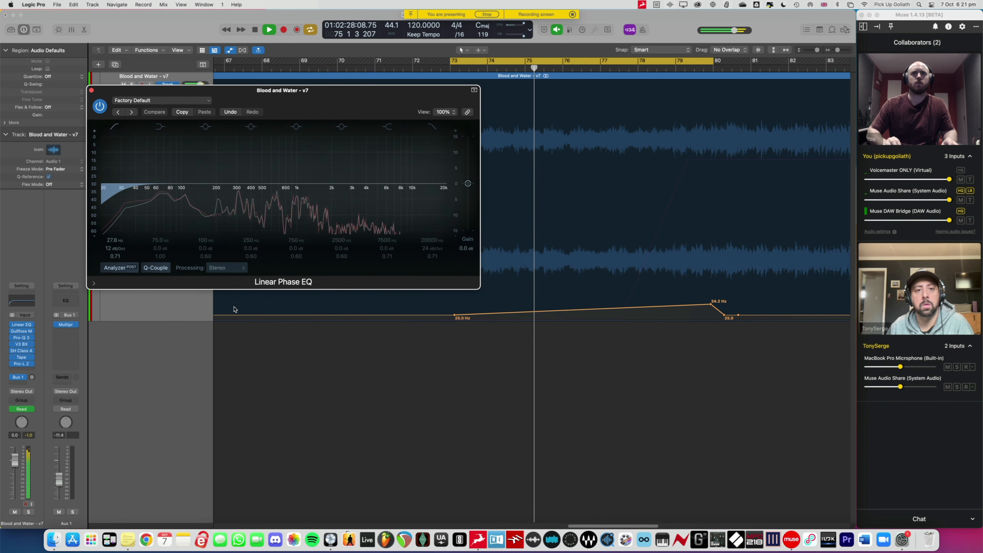
# Move the 34.2 Hz low-cut peak and its drop to 25.0 Hz earlier, to just after bar 79, and audition the change.
pyautogui.press('super+Down')
pyautogui.press('super+Down')
pyautogui.hscroll(5, 325, 421)
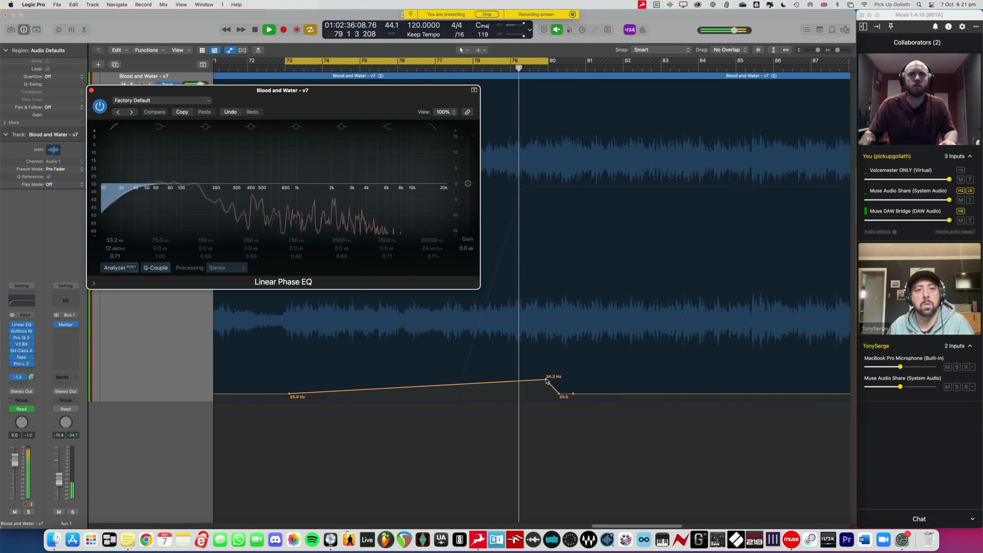
pyautogui.press('space')
pyautogui.moveTo(547, 381); pyautogui.dragTo(589, 381)
pyautogui.press('super+z')
pyautogui.press('super+z')
pyautogui.press('BackSpace')
pyautogui.press('space')
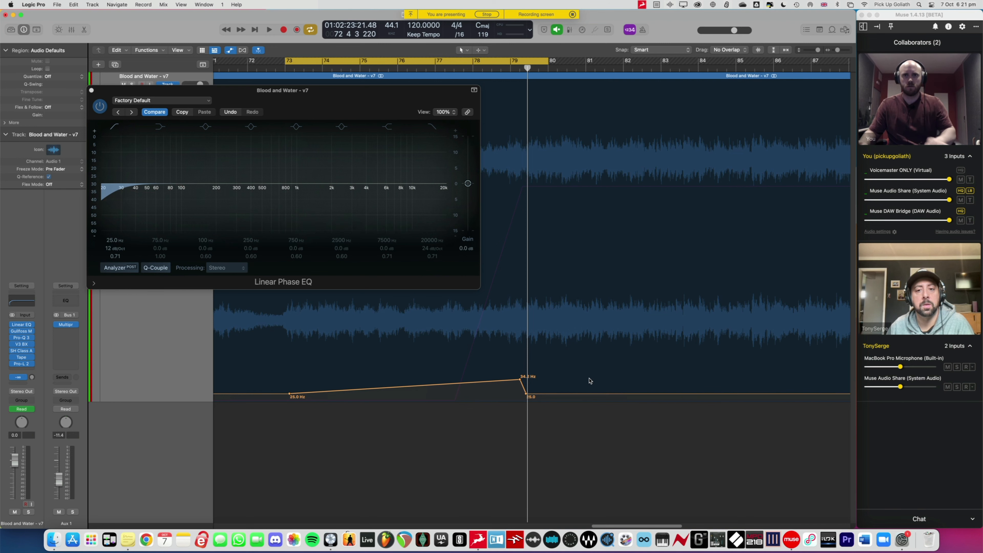
pyautogui.press('super+Right')
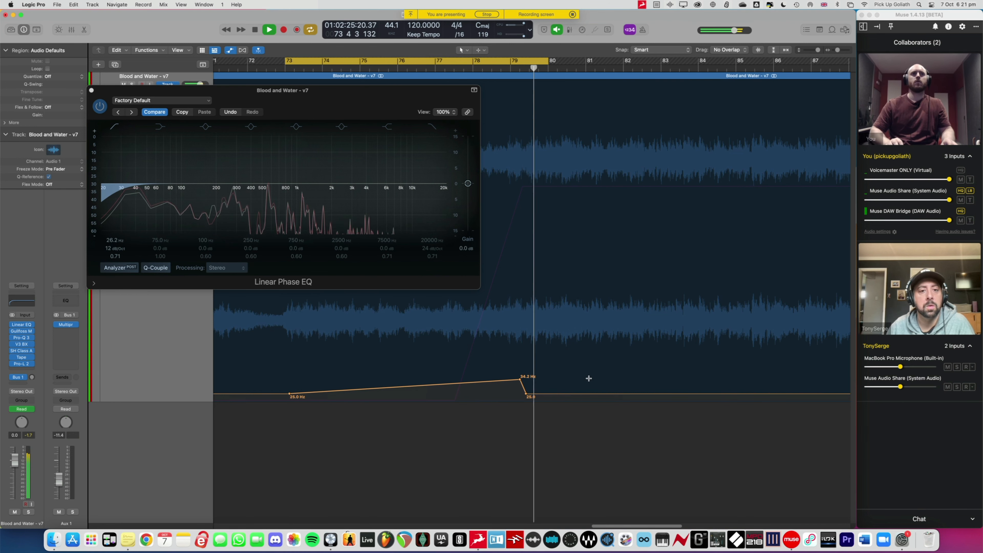
pyautogui.press('super+Down')
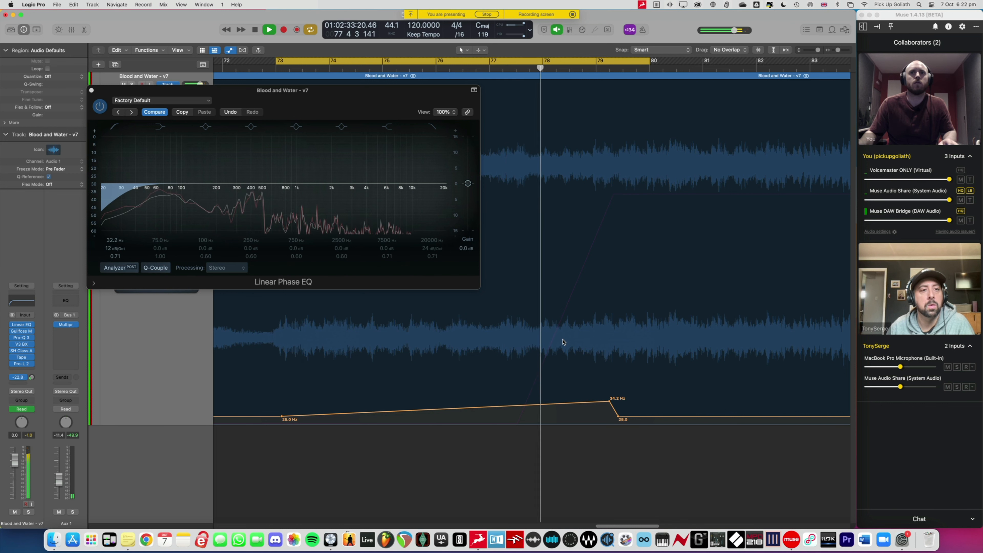
# Switch off cycling, raise the low-cut automation peak just after bar 79 to 39.0 Hz, and audition the transition.
pyautogui.press('c')
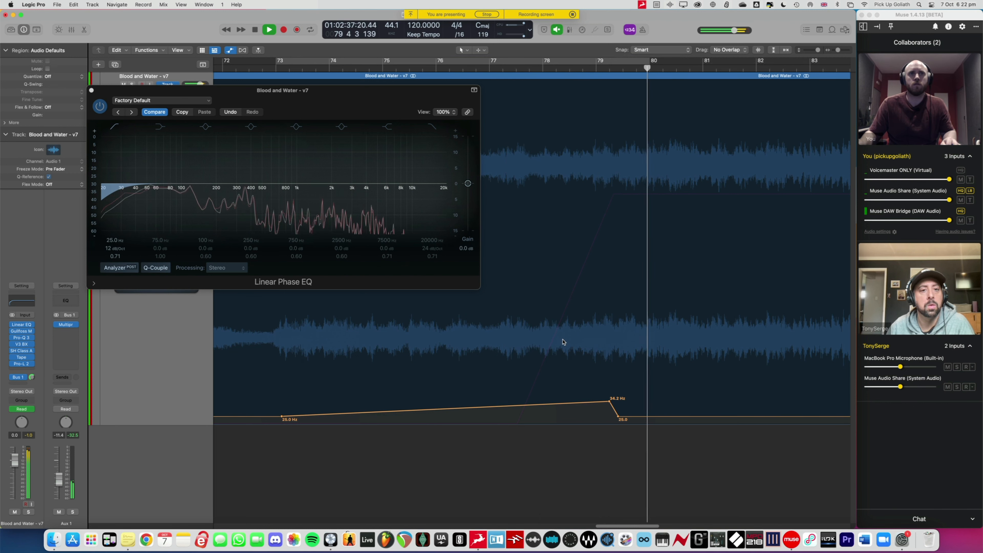
pyautogui.press('space')
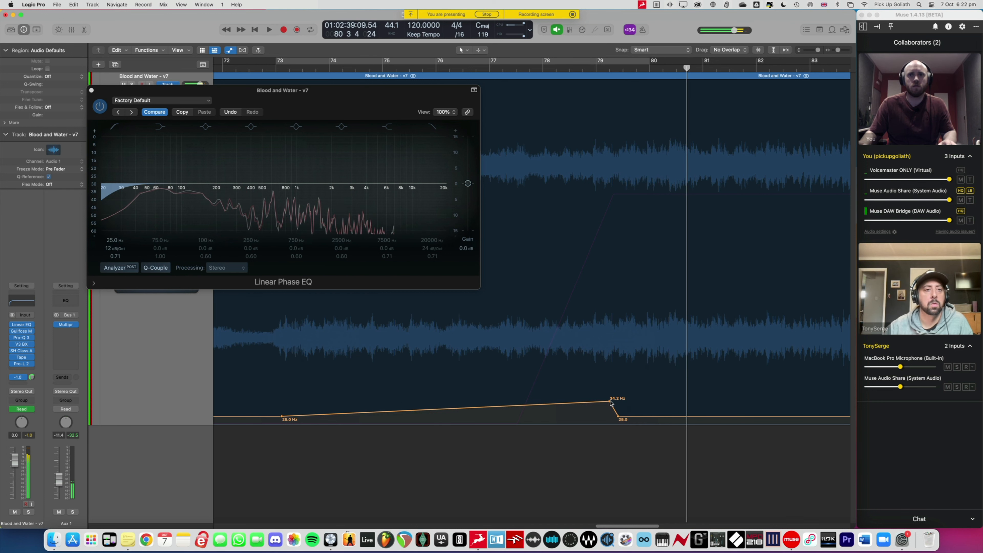
pyautogui.moveTo(610, 401); pyautogui.dragTo(611, 394)
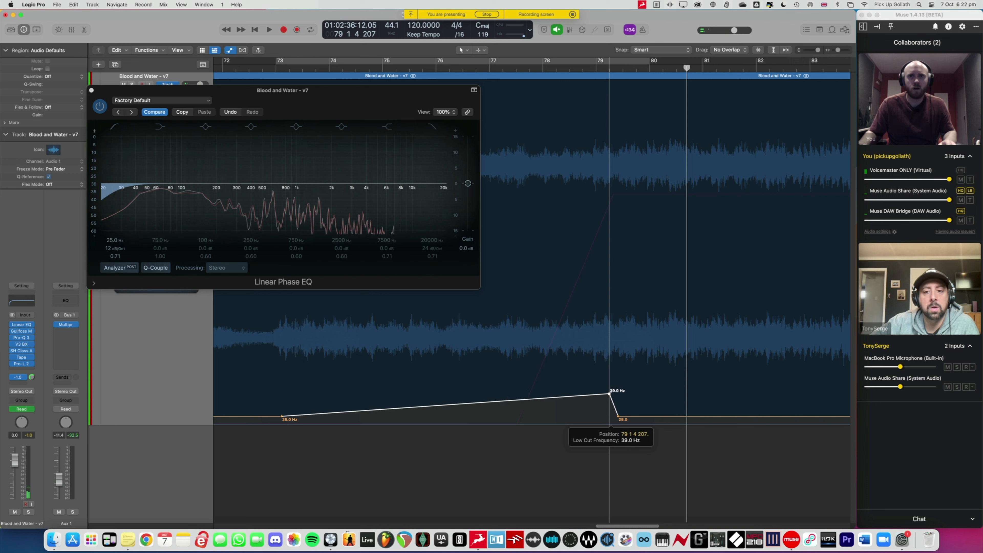
pyautogui.press('space')
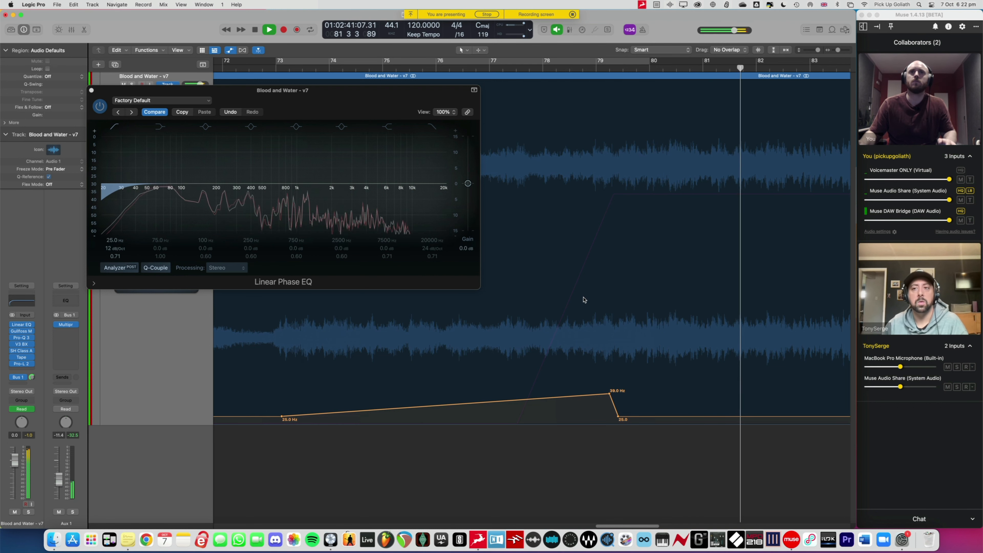
pyautogui.press('space')
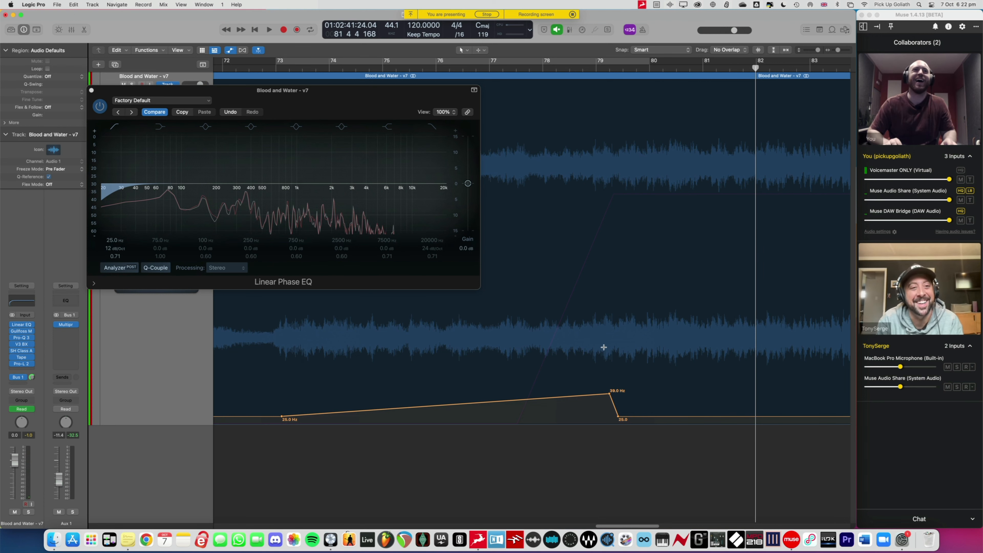
# Try the Linear Phase EQ's 20000 Hz high-cut band, switching it on and back off.
pyautogui.press('super+Left')
pyautogui.press('super+Left')
pyautogui.press('super+Left')
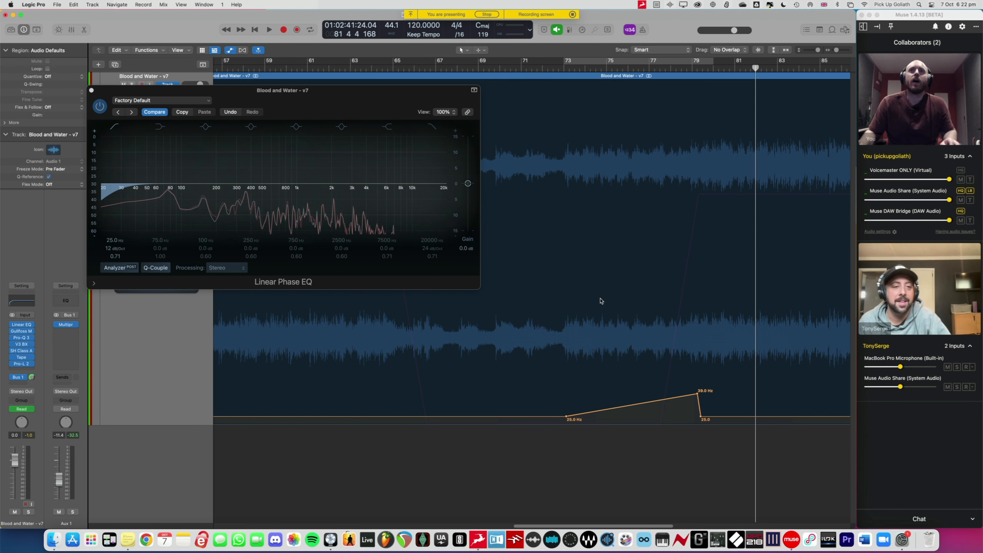
pyautogui.click(437, 130)
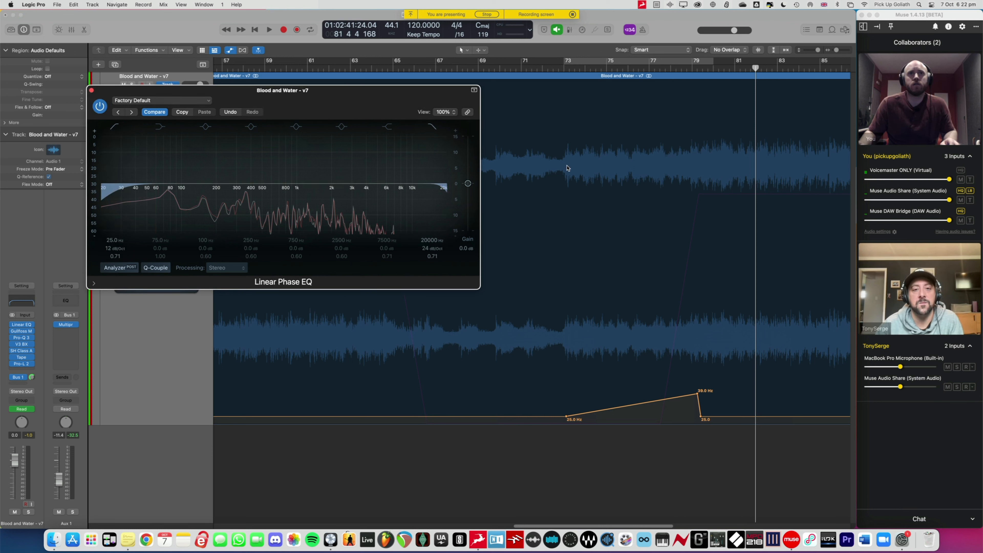
pyautogui.moveTo(305, 99); pyautogui.dragTo(332, 207)
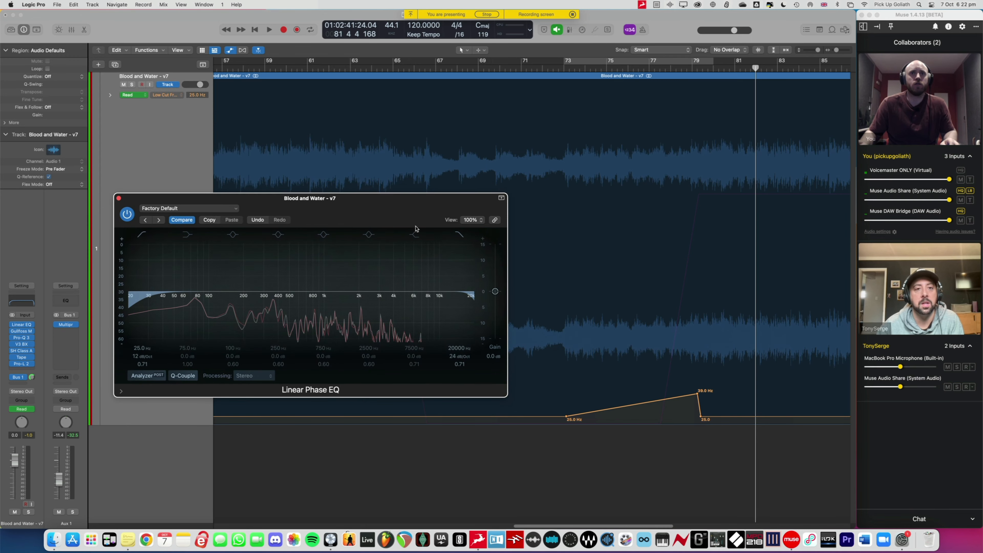
pyautogui.click(459, 237)
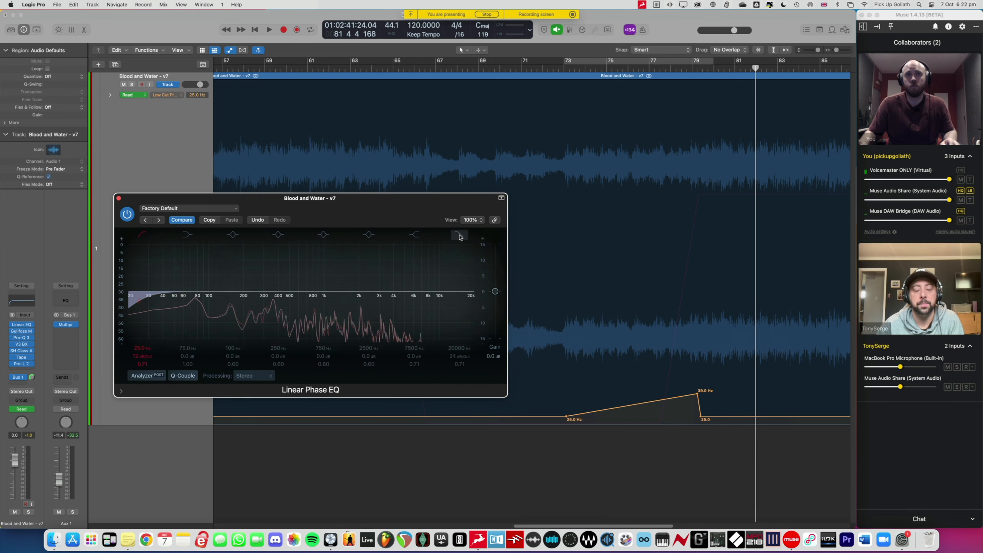
pyautogui.moveTo(432, 203); pyautogui.dragTo(447, 185)
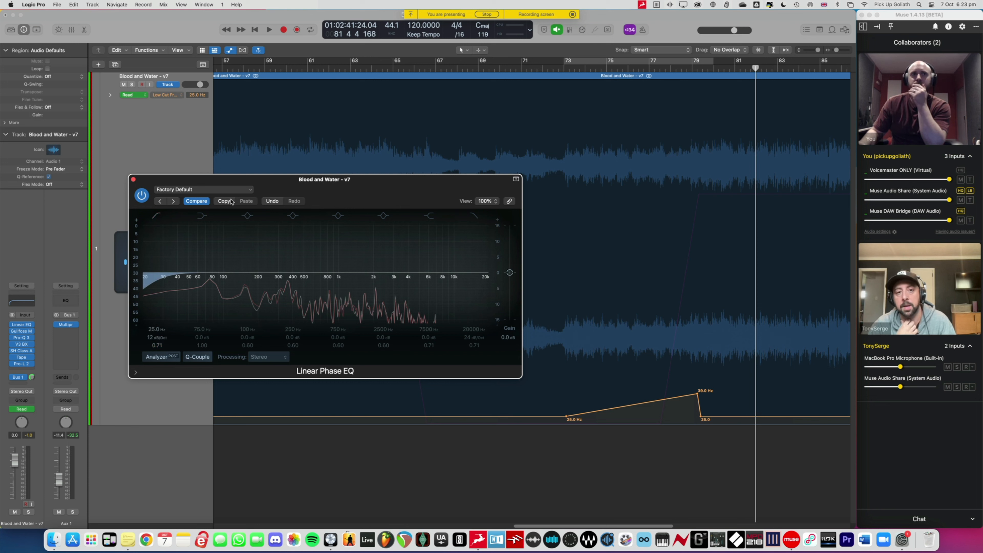
# Close the Linear Phase EQ and hide the track automation.
pyautogui.click(134, 180)
pyautogui.click(162, 187)
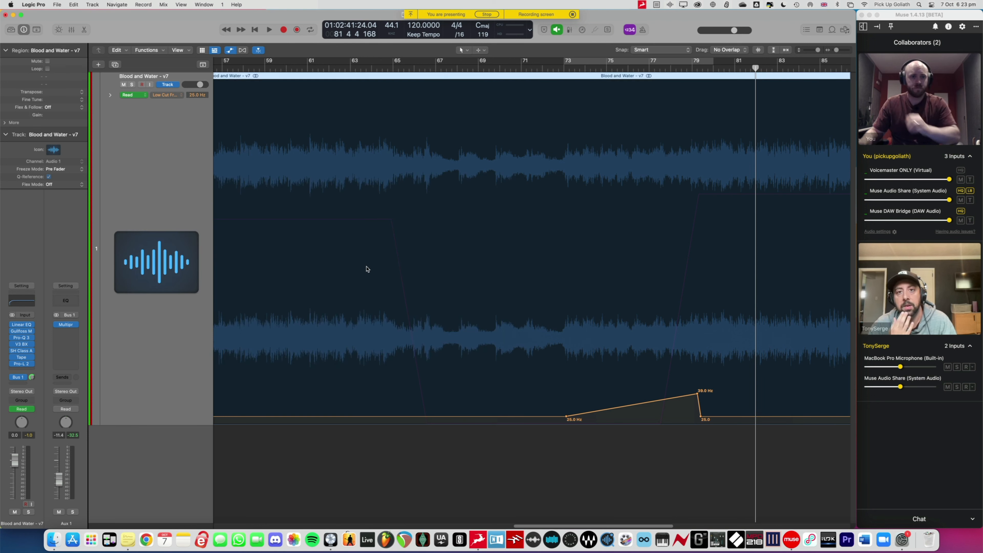
pyautogui.press('a')
pyautogui.press('z')
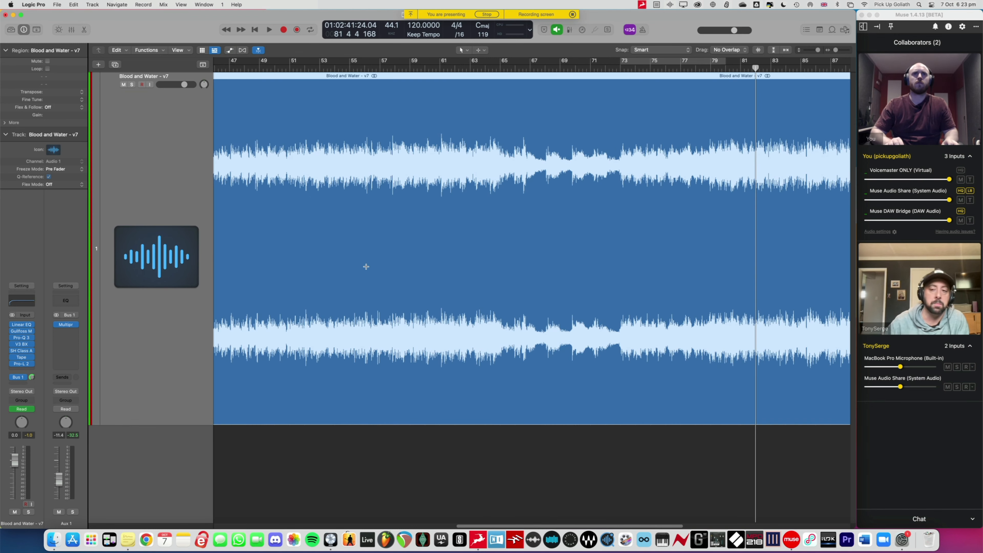
# Move the playhead to bar 65 and set a cycle range from bar 65 to bar 77.
pyautogui.press('super+Up')
pyautogui.press('super+Up')
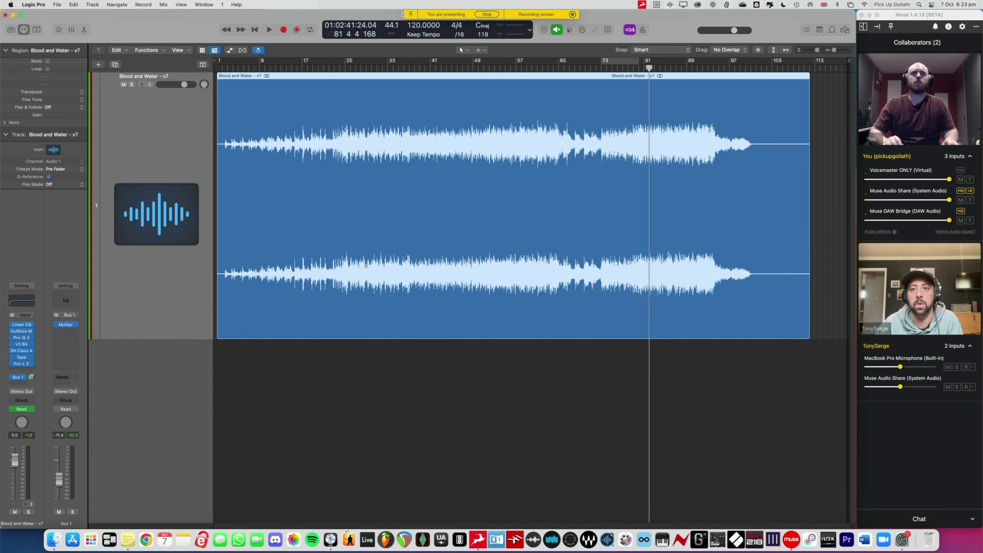
pyautogui.press('super+Right')
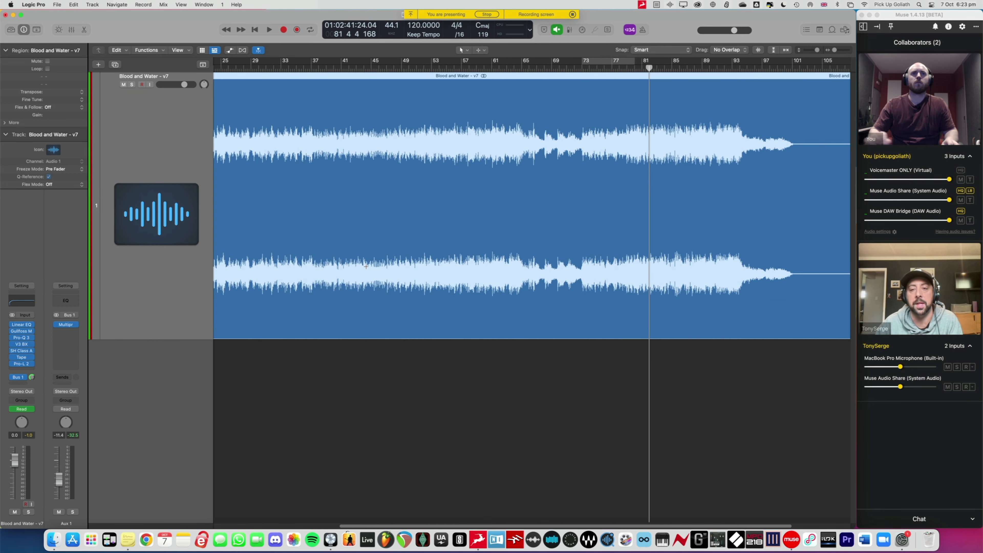
pyautogui.click(523, 67)
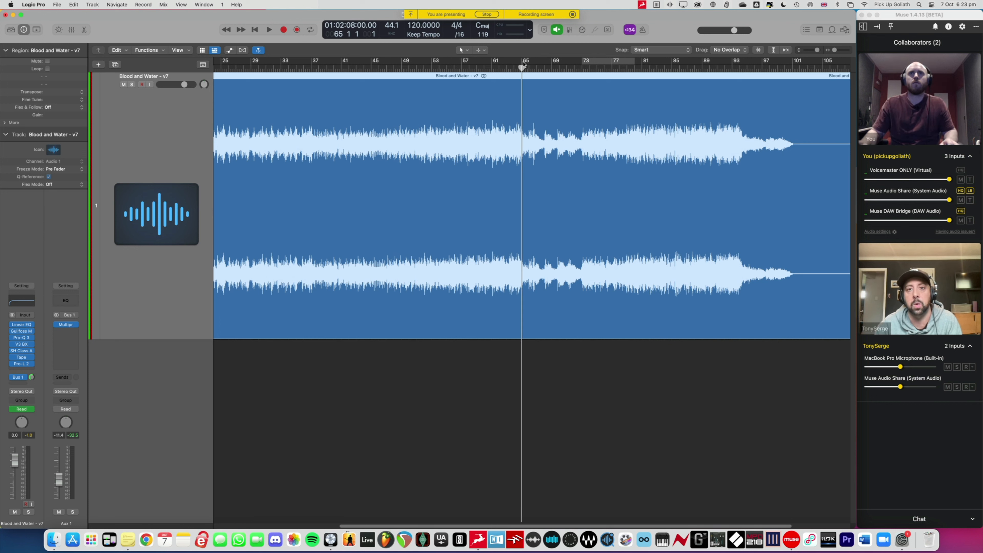
pyautogui.moveTo(523, 64); pyautogui.dragTo(612, 64)
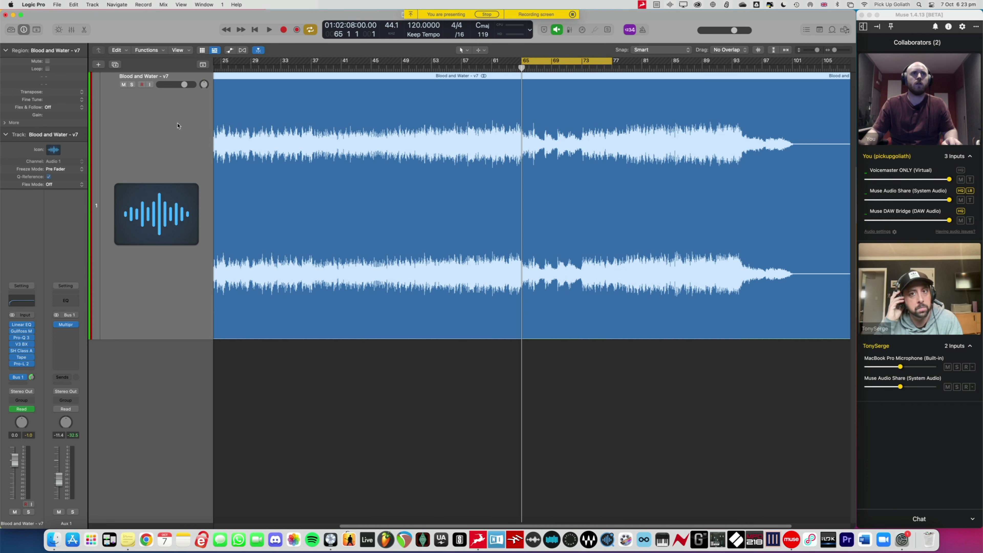
# Show the mixer, add a Bus 2 send to the "Blood and Water - v7" channel and start playback.
pyautogui.press('x')
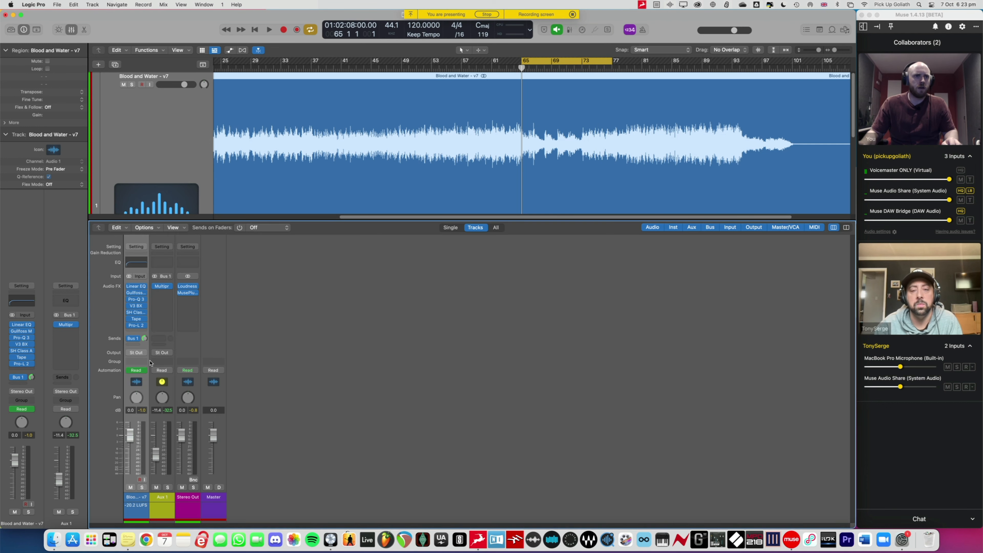
pyautogui.click(137, 345)
pyautogui.moveTo(152, 356)
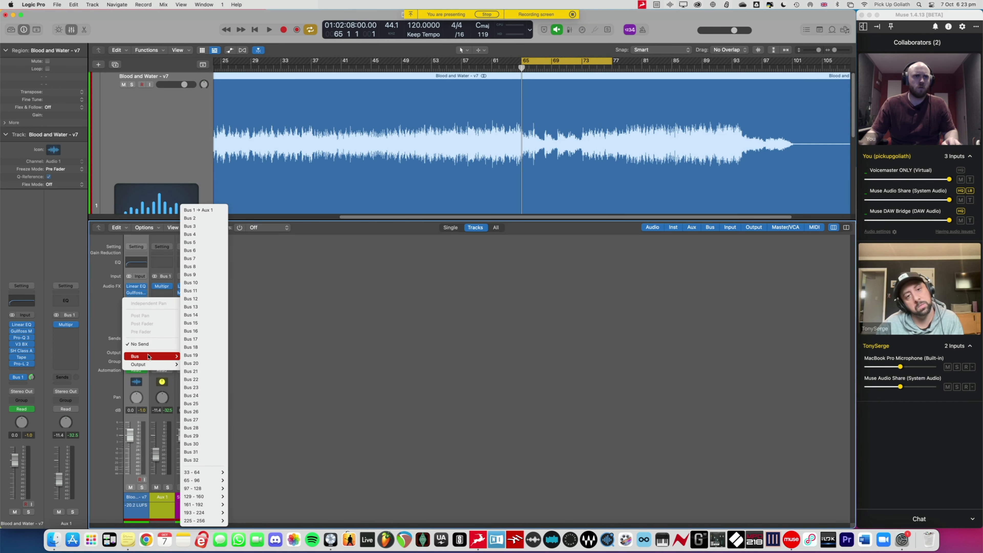
pyautogui.click(194, 218)
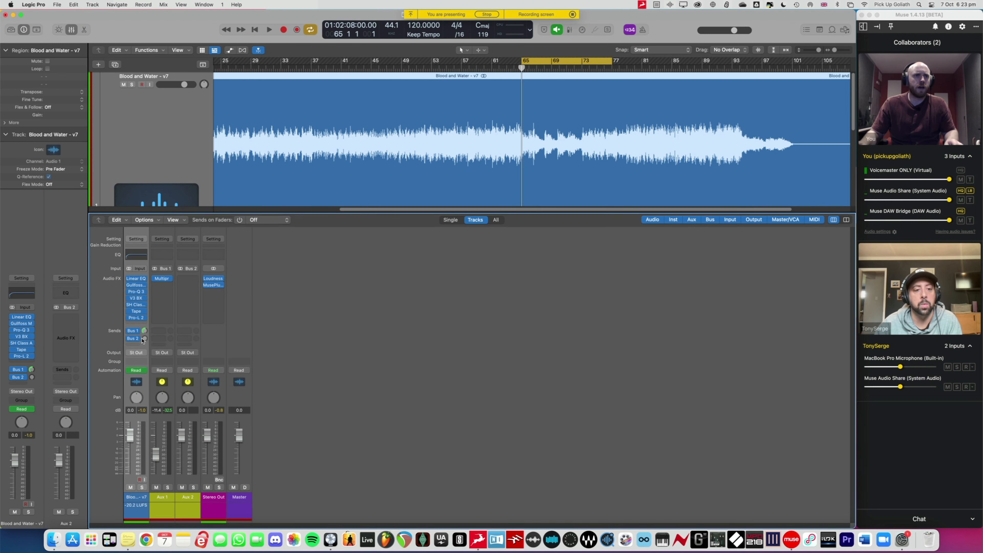
pyautogui.press('space')
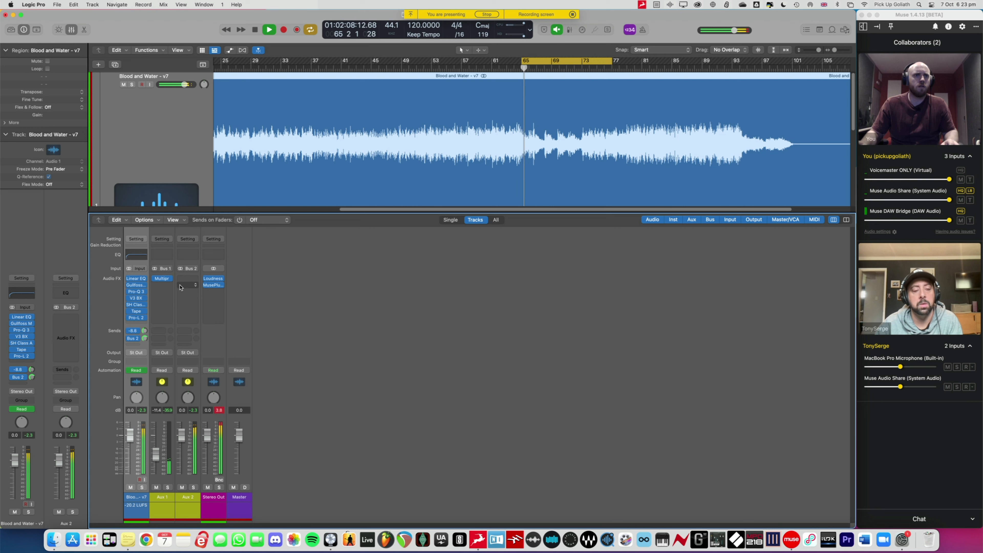
# Insert the stereo version of the Valhalla Shimmer reverb on the Aux 2 channel.
pyautogui.click(195, 391)
pyautogui.click(188, 280)
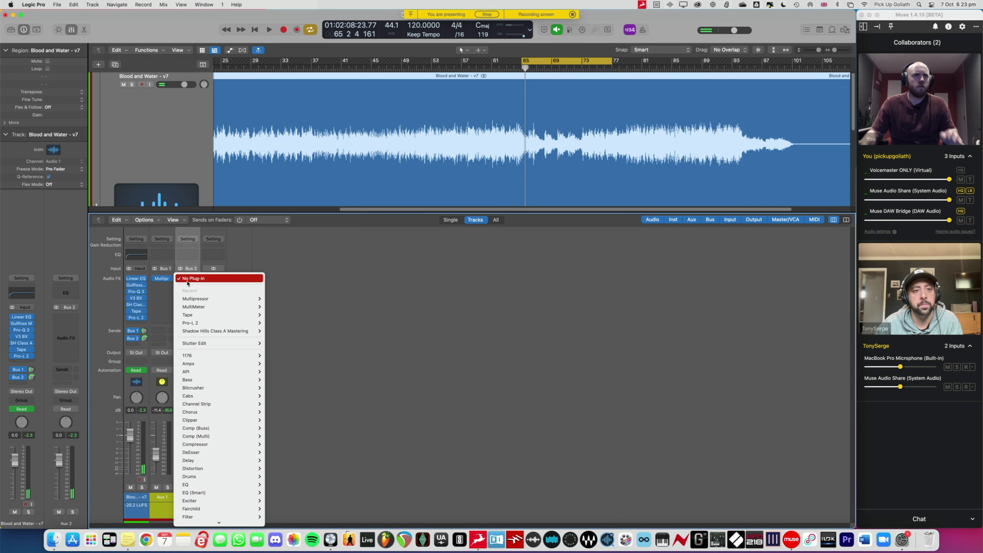
pyautogui.scroll(-10, 232, 469)
pyautogui.moveTo(240, 477)
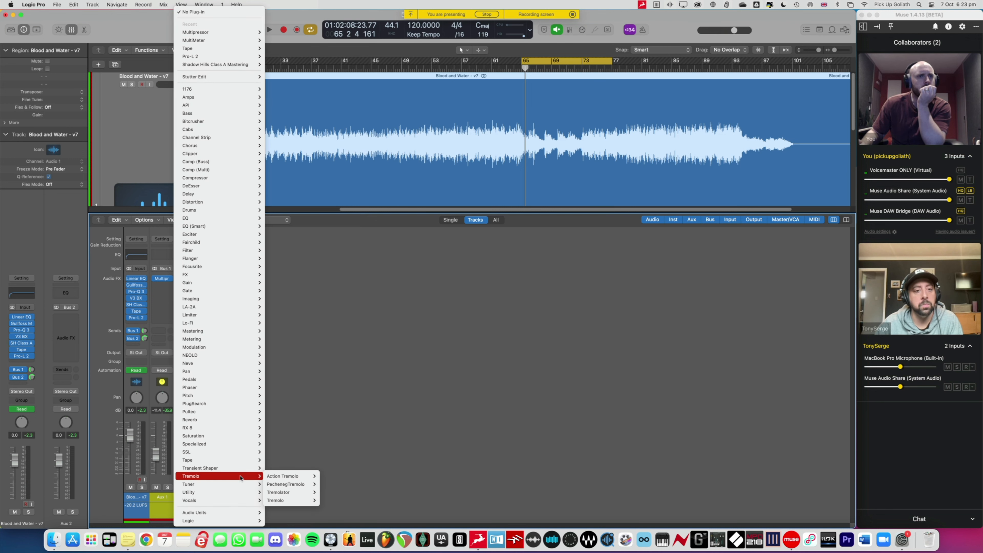
pyautogui.moveTo(240, 419)
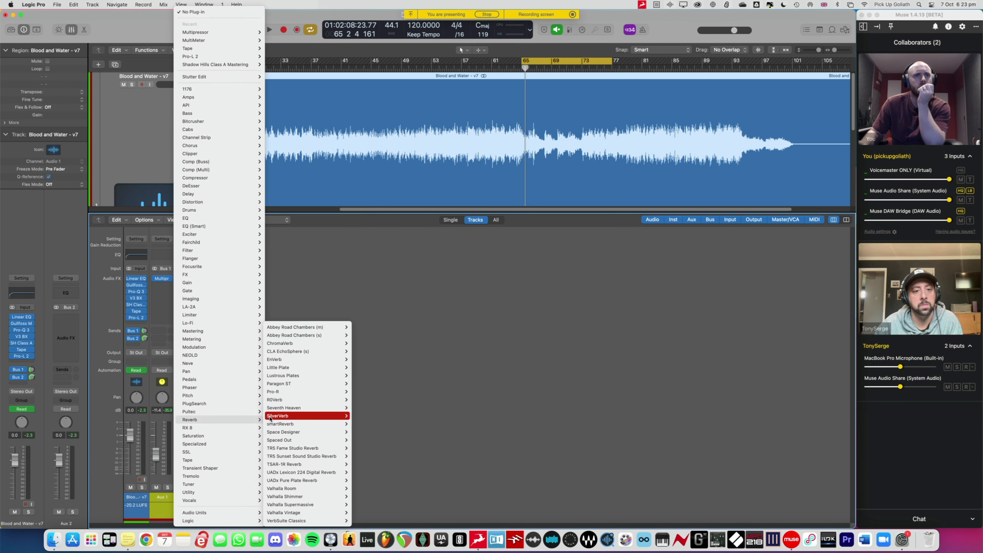
pyautogui.moveTo(275, 417)
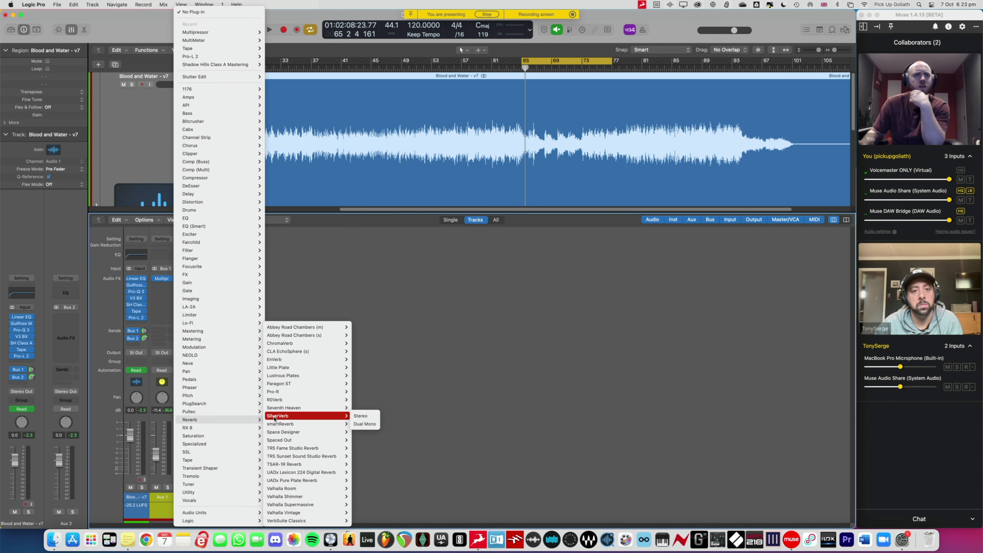
pyautogui.moveTo(315, 475)
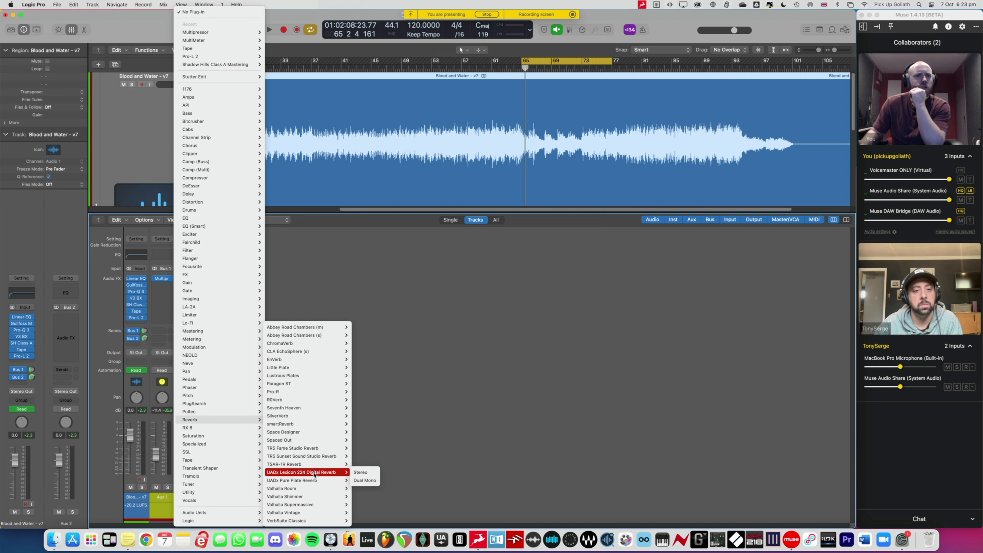
pyautogui.moveTo(325, 499)
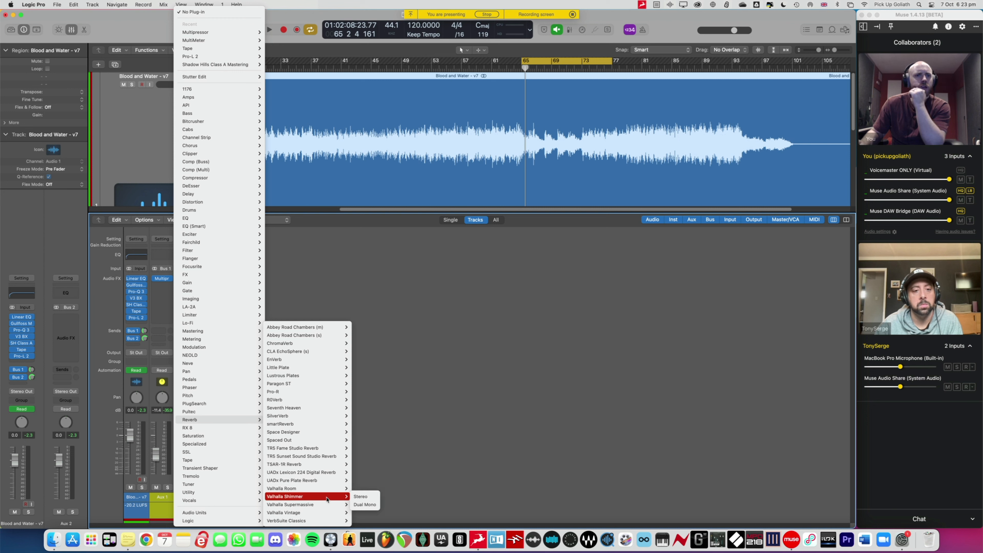
pyautogui.click(361, 496)
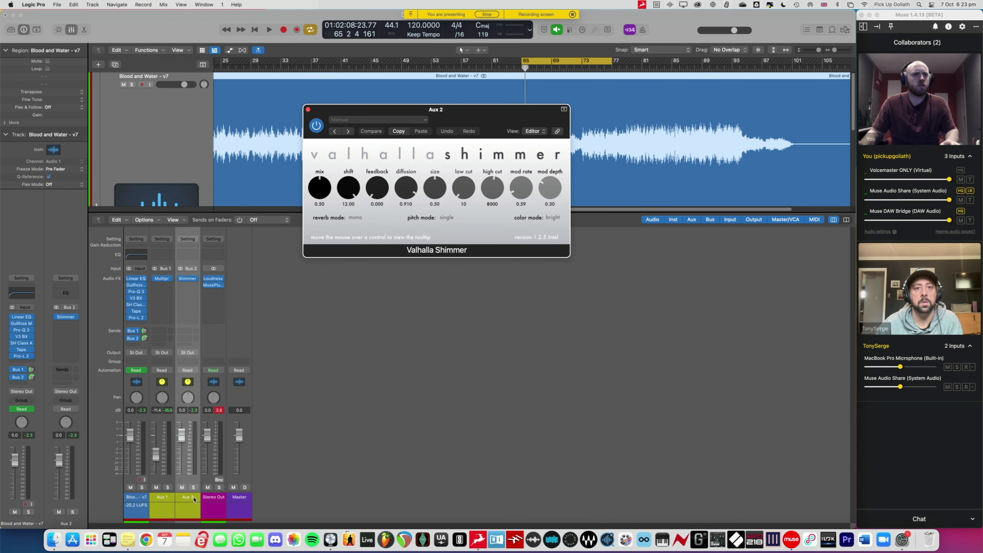
# Solo Aux 2 to audition the reverb alone and shift the start of the cycle range to about bar 66.
pyautogui.click(193, 488)
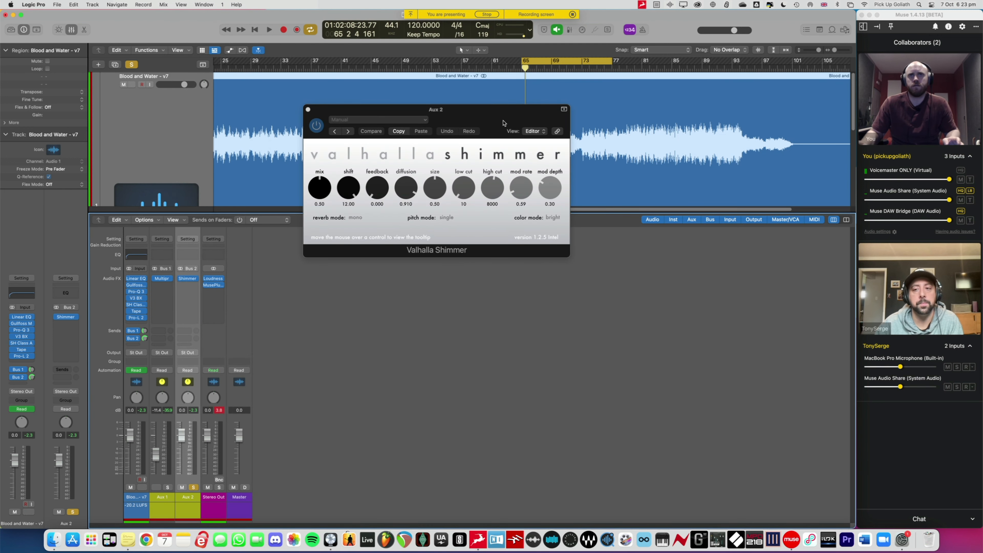
pyautogui.moveTo(503, 121); pyautogui.dragTo(546, 197)
pyautogui.press('space')
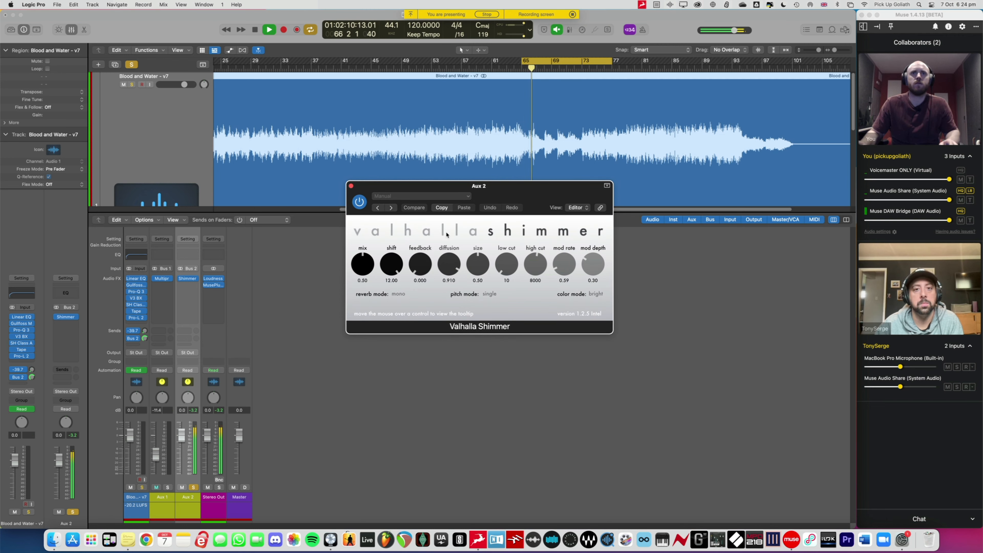
pyautogui.moveTo(521, 66); pyautogui.dragTo(519, 86)
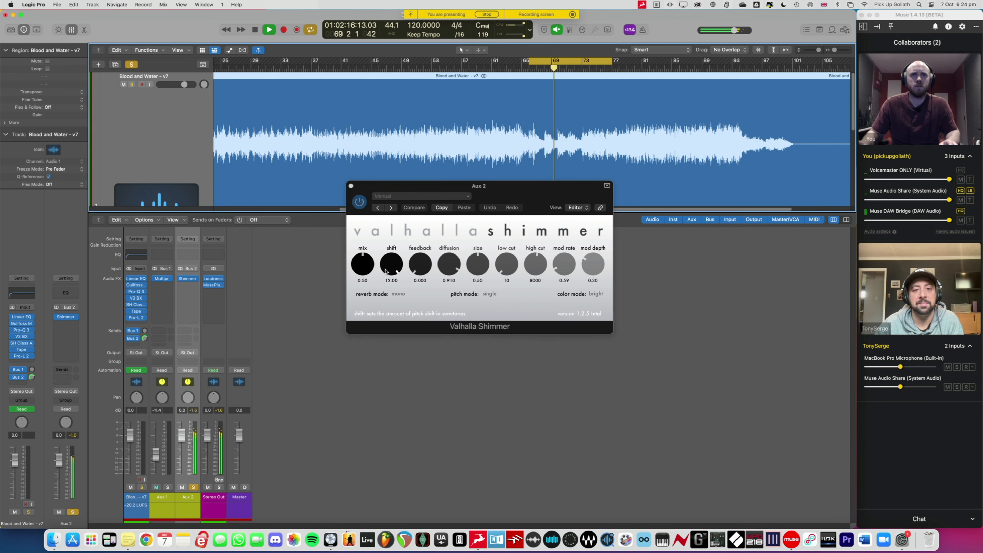
# Set Valhalla Shimmer's low cut to 670 and its mix to 1.00.
pyautogui.moveTo(506, 264); pyautogui.dragTo(509, 238)
pyautogui.moveTo(369, 260); pyautogui.dragTo(400, 198)
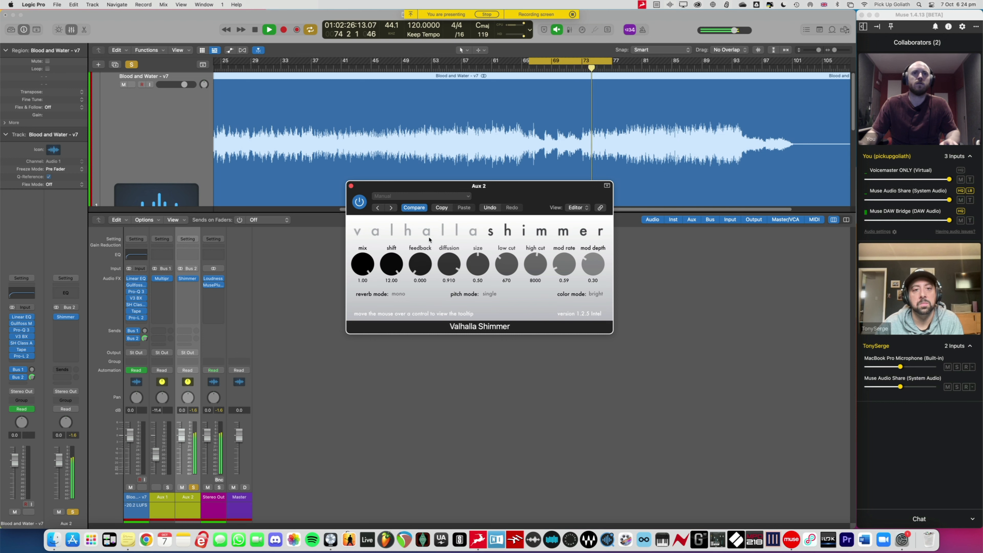
# Set Valhalla Shimmer's size to 0.44 and move its window clear of the channel strips.
pyautogui.moveTo(466, 188); pyautogui.dragTo(480, 194)
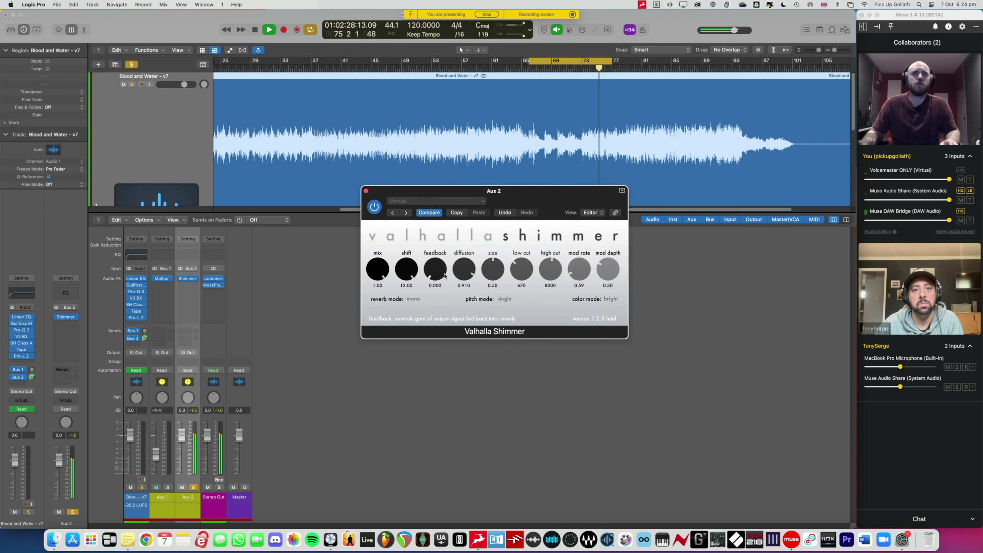
pyautogui.moveTo(491, 270); pyautogui.dragTo(492, 274)
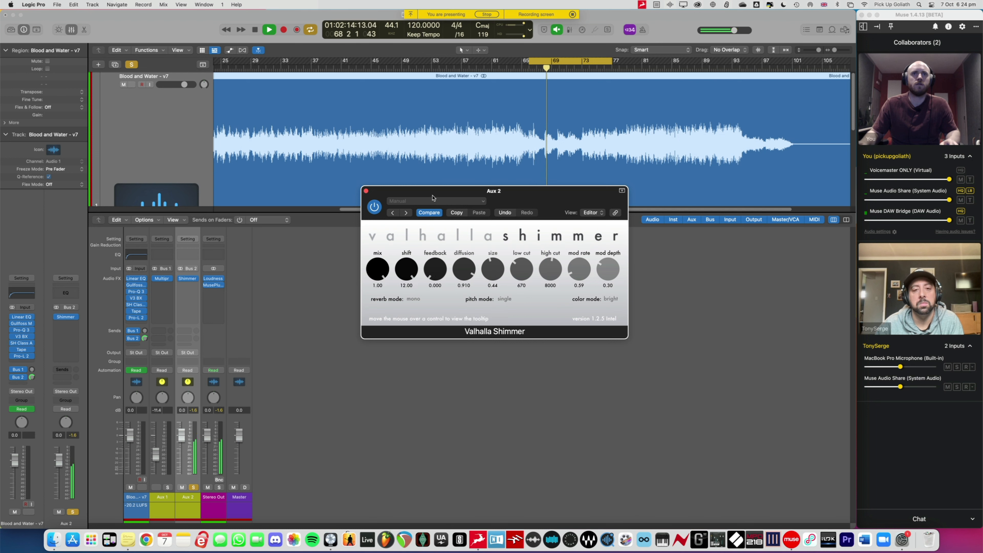
pyautogui.moveTo(433, 197); pyautogui.dragTo(469, 234)
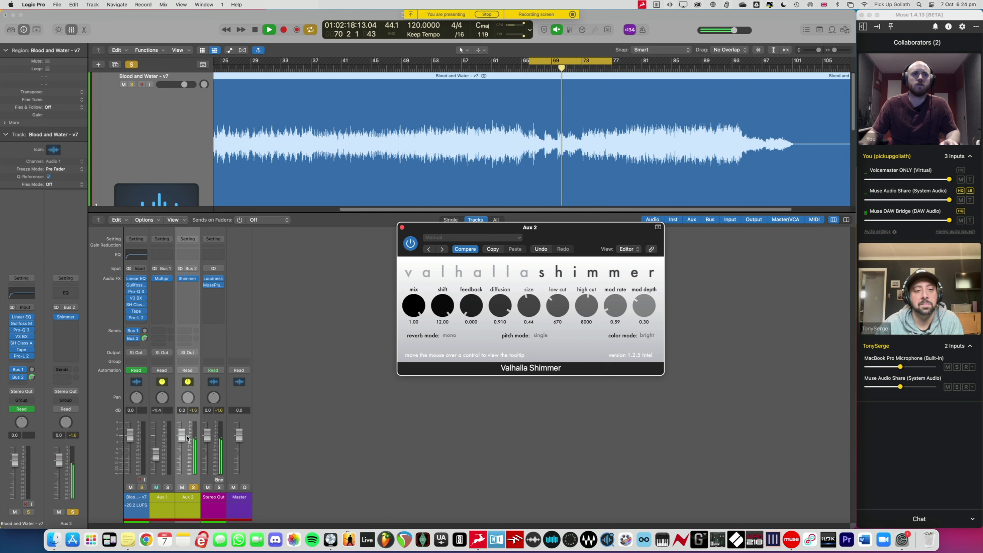
# Lower the Aux 2 fader to about -7 dB and turn off its solo to hear the reverb with the song.
pyautogui.click(185, 444)
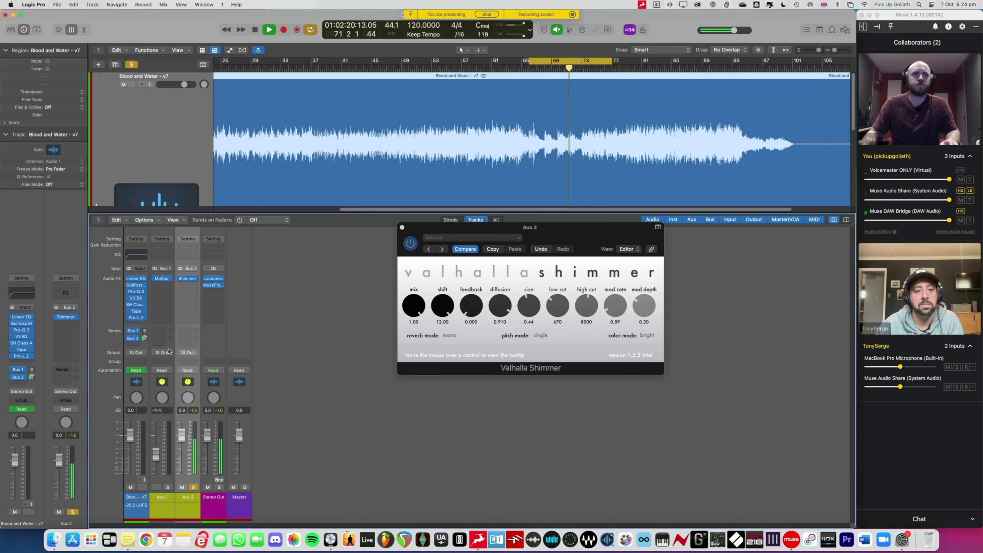
pyautogui.moveTo(185, 445); pyautogui.dragTo(185, 458)
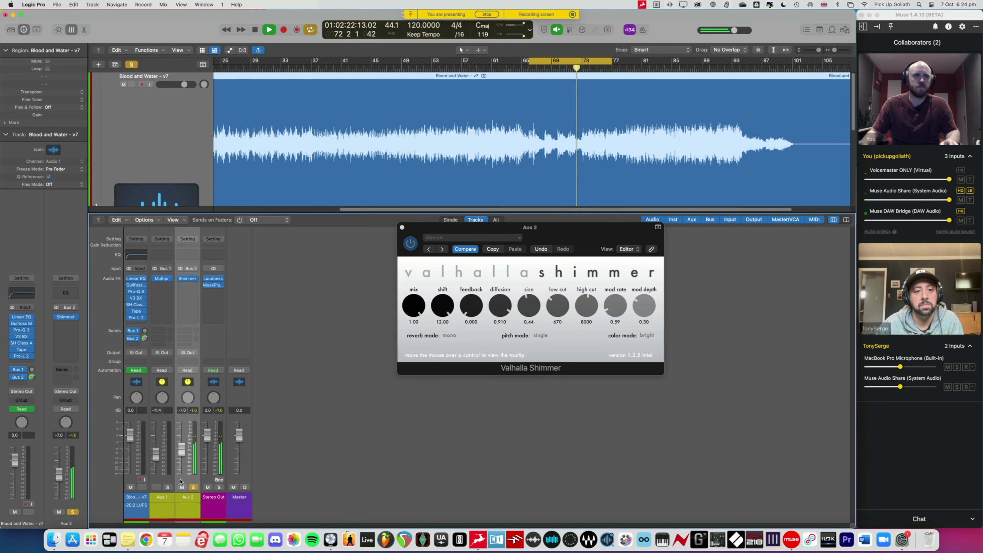
pyautogui.click(193, 487)
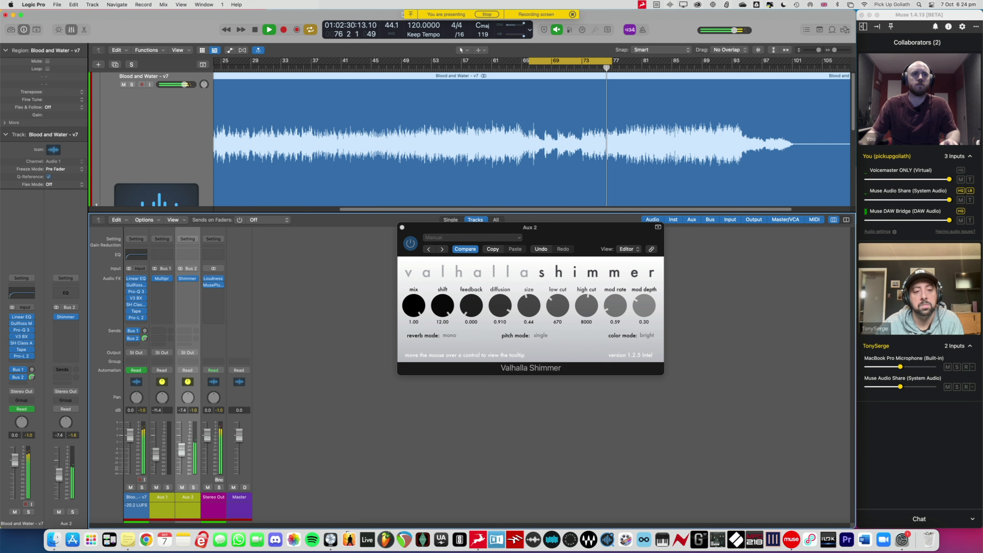
# Lower the Aux 2 fader to -14.6 dB while comparing the mix with it muted and unmuted, and stop playback.
pyautogui.moveTo(181, 449); pyautogui.dragTo(182, 454)
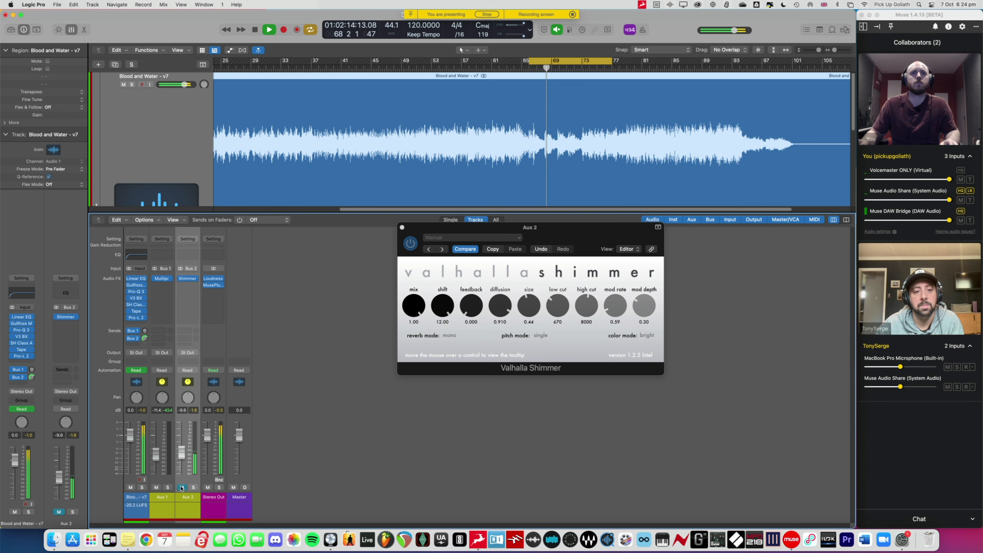
pyautogui.click(182, 488)
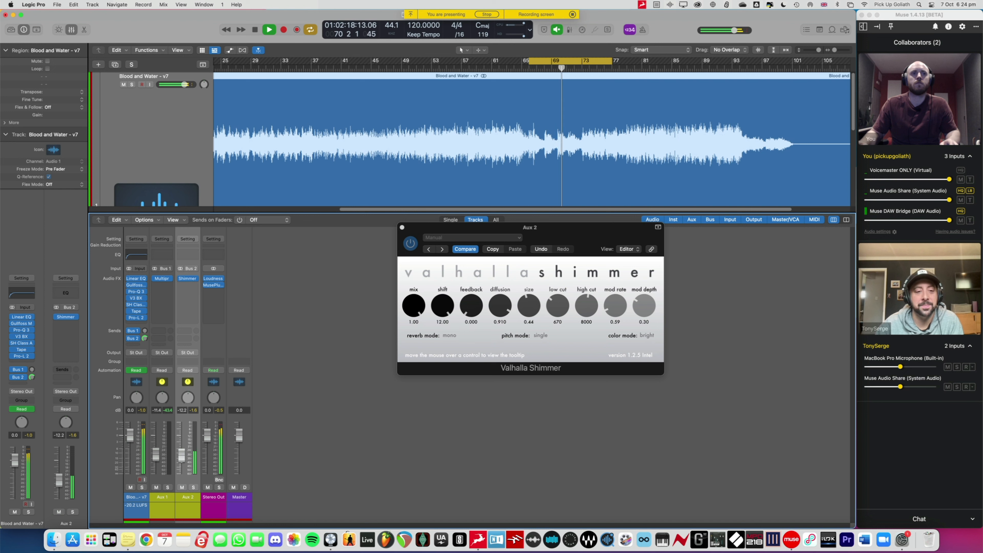
pyautogui.moveTo(181, 458); pyautogui.dragTo(180, 460)
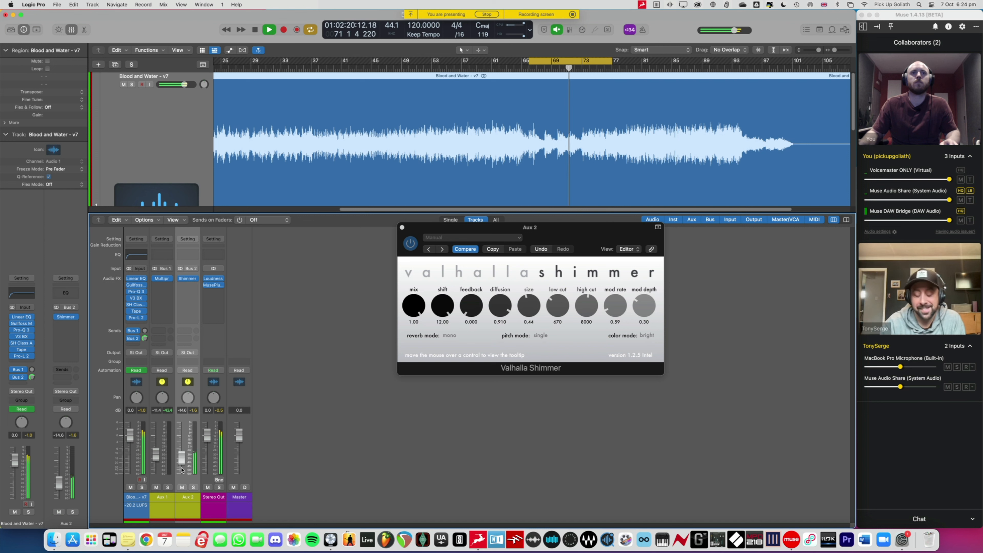
pyautogui.click(182, 487)
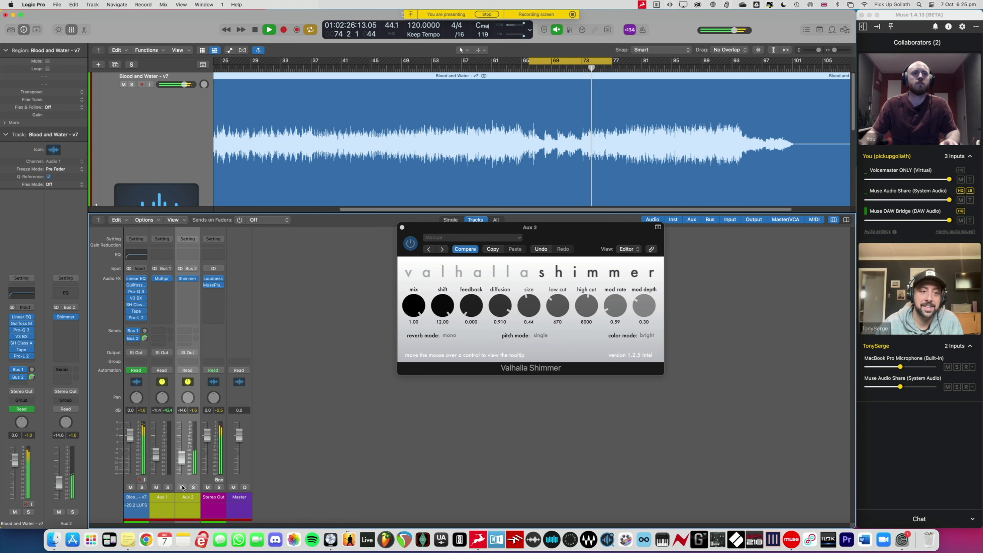
pyautogui.press('space')
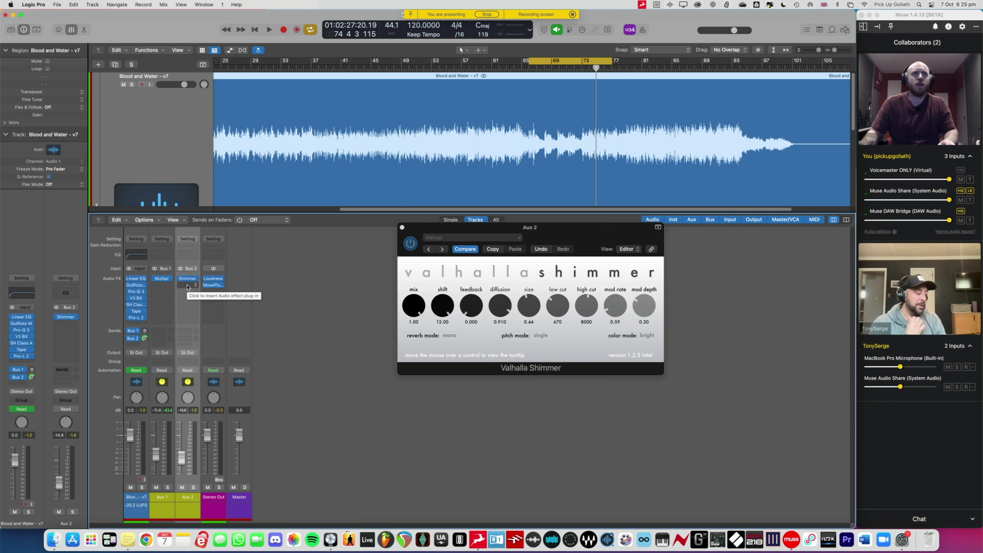
# Insert a Compressor after the Shimmer reverb on Aux 2.
pyautogui.click(188, 286)
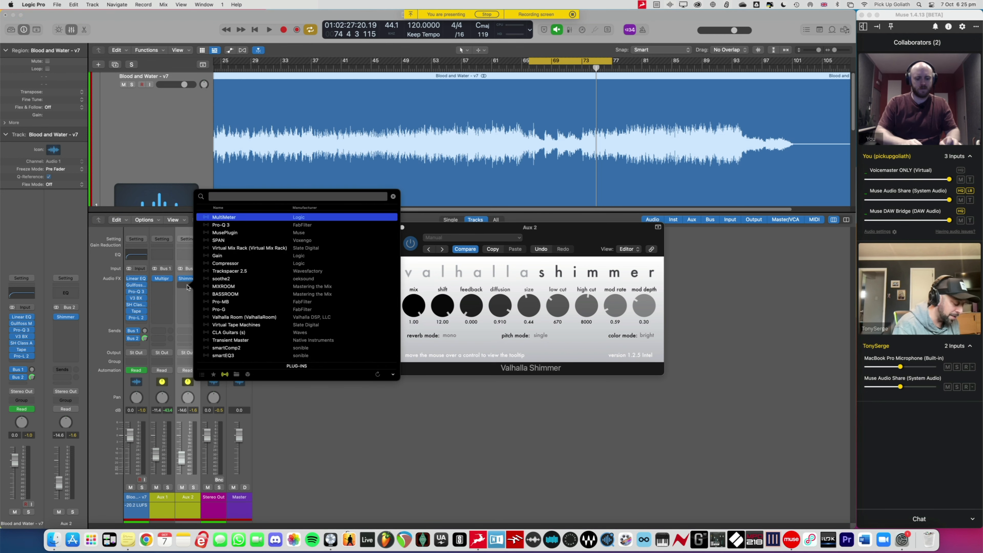
pyautogui.write('compress')
pyautogui.press('Return')
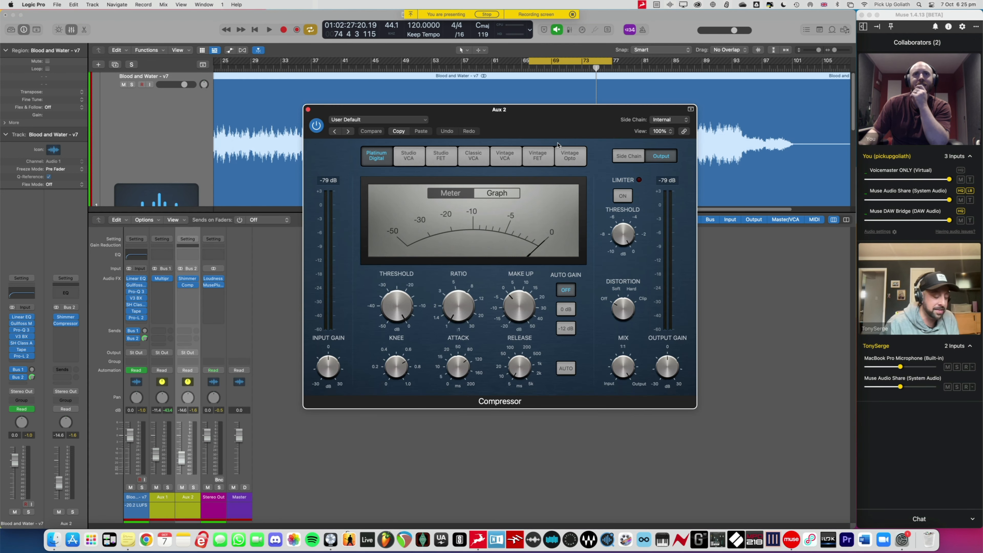
pyautogui.moveTo(544, 118); pyautogui.dragTo(559, 151)
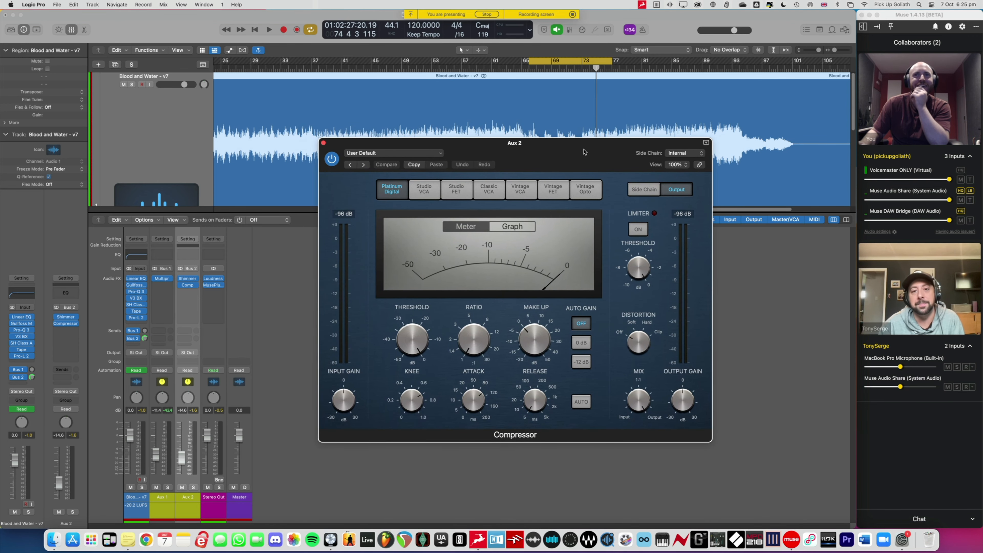
# Set the Aux 2 Compressor's side-chain source to the "Blood and Water - v7" track (Audio 1).
pyautogui.click(681, 154)
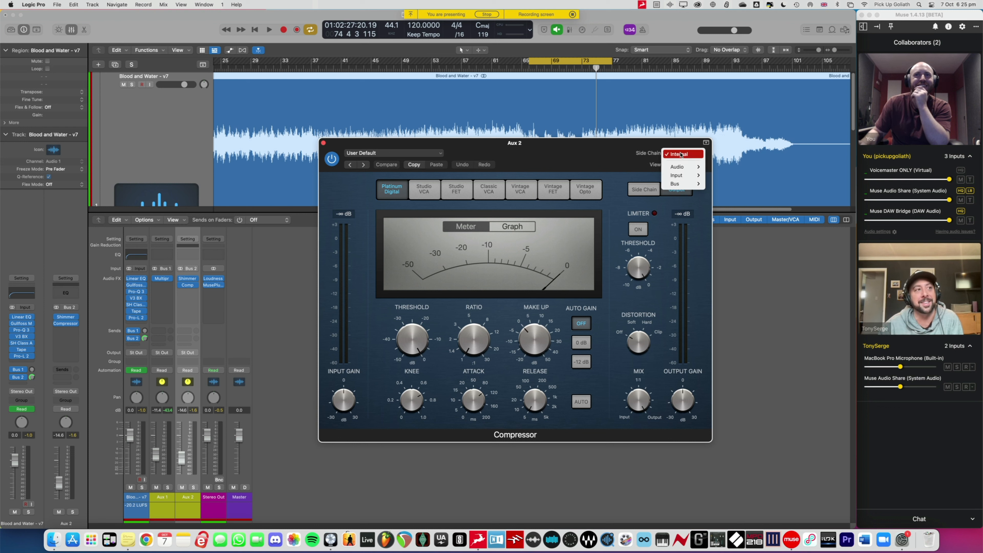
pyautogui.moveTo(686, 167)
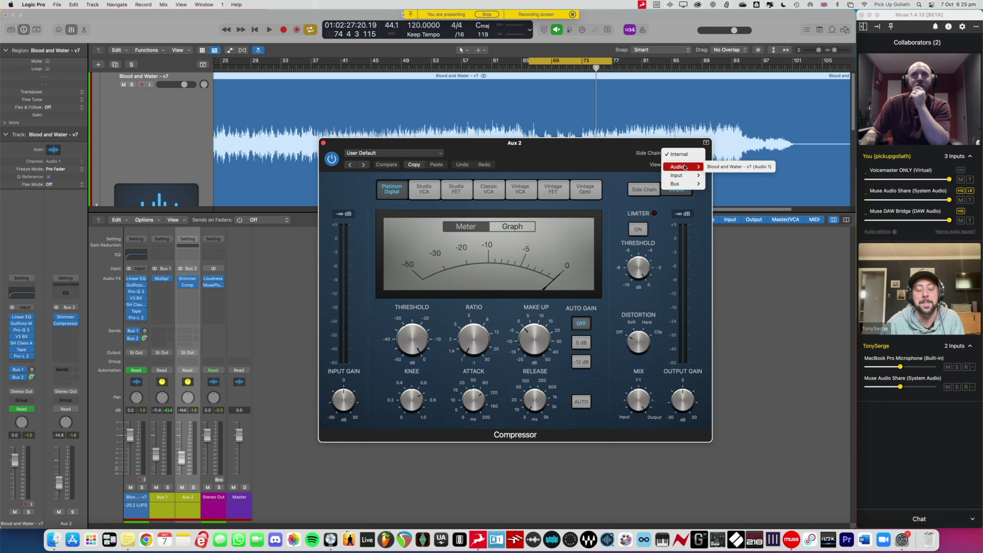
pyautogui.click(723, 168)
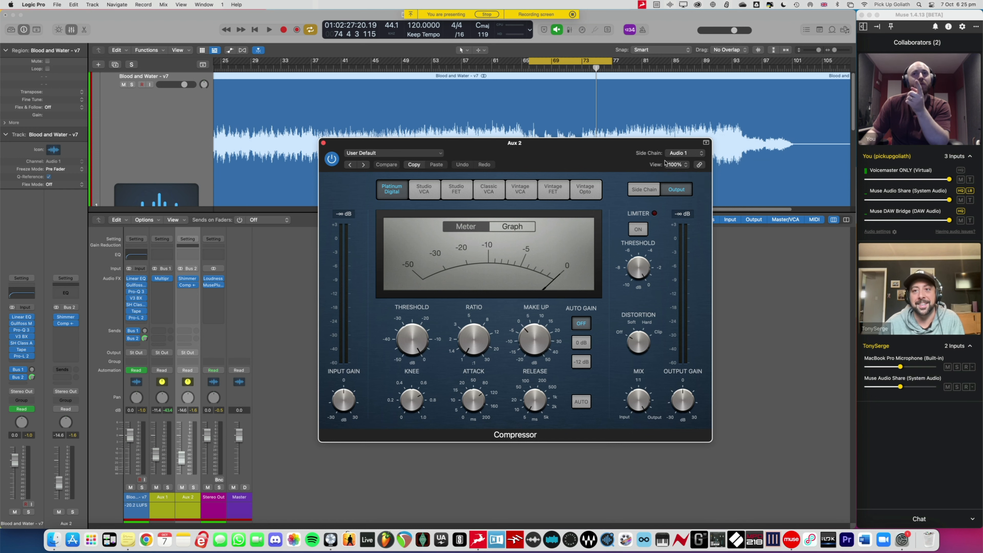
pyautogui.moveTo(629, 154); pyautogui.dragTo(643, 153)
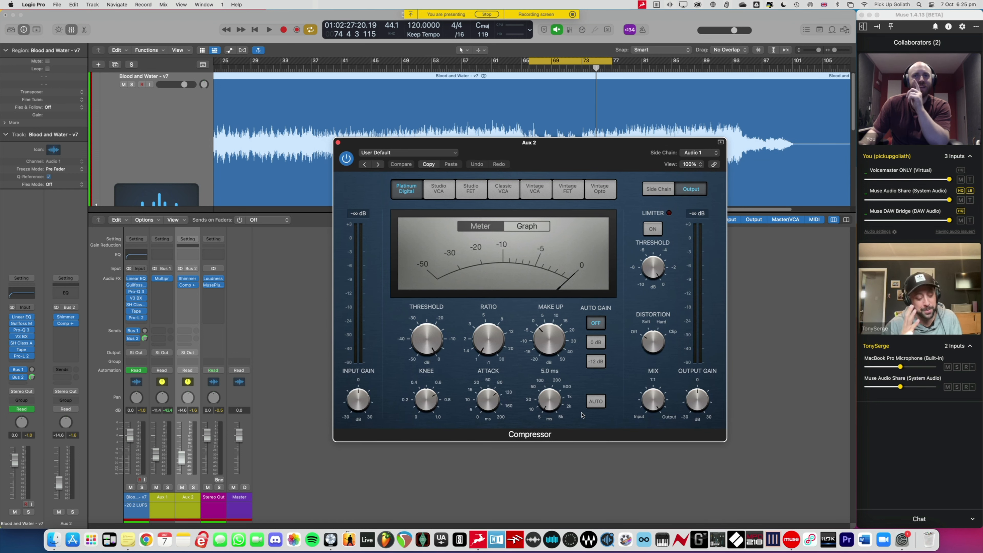
# Turn on the Compressor's auto release, set its ratio to about 3.6:1 and lower its threshold during playback.
pyautogui.click(593, 404)
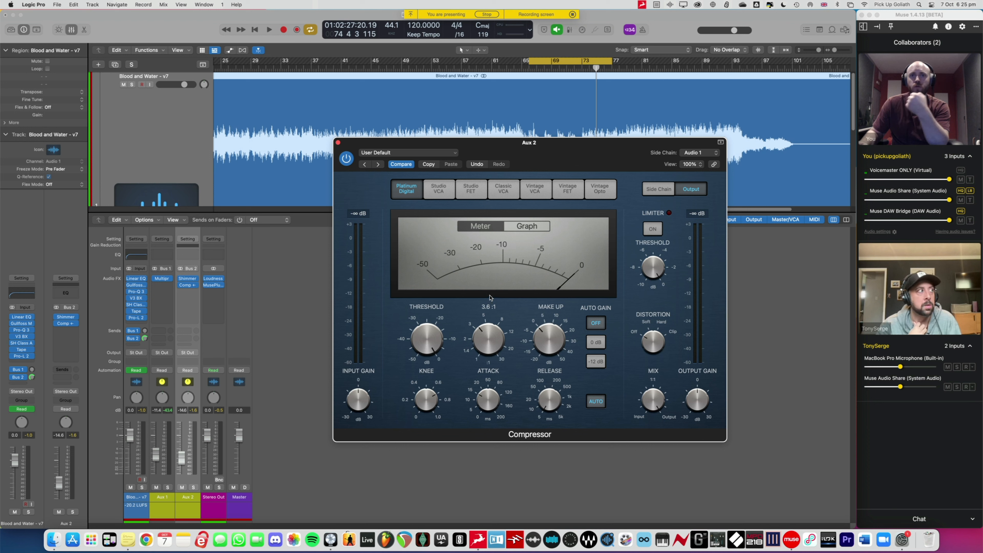
pyautogui.moveTo(490, 297); pyautogui.dragTo(491, 295)
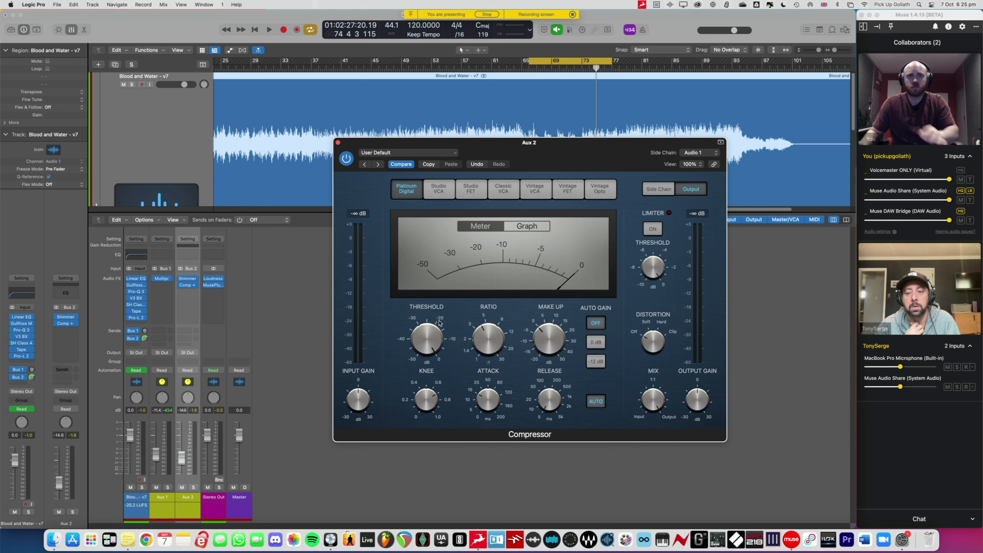
pyautogui.press('space')
pyautogui.moveTo(426, 350); pyautogui.dragTo(422, 371)
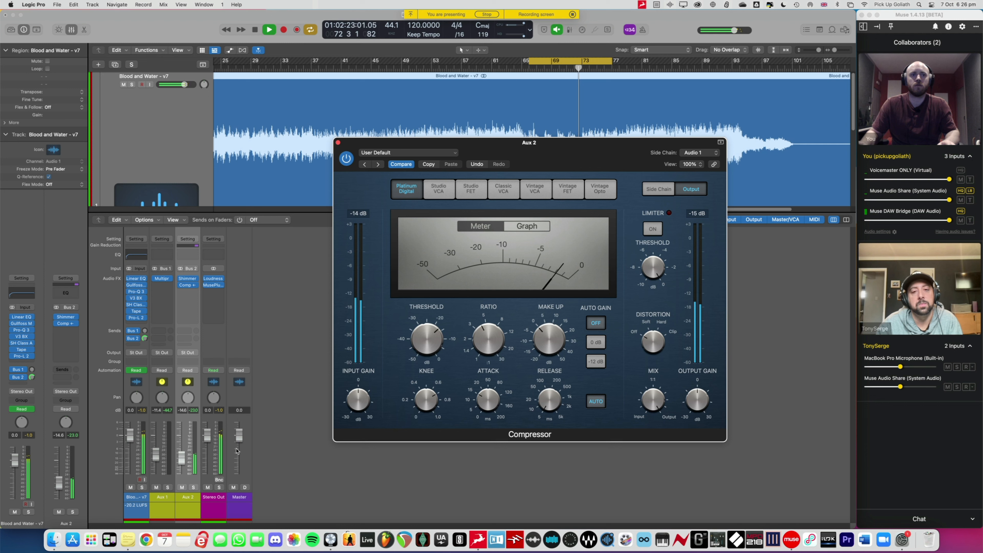
# Compare the mix with Aux 2 muted and unmuted, and lower its fader to -15.6 dB.
pyautogui.click(182, 487)
pyautogui.click(182, 487)
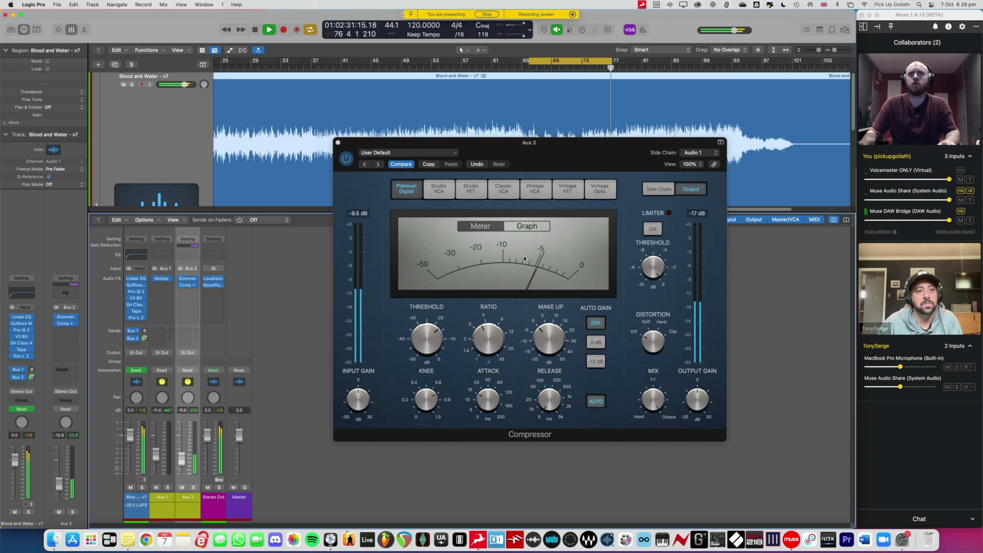
# Set Valhalla Shimmer's high cut to 7670 and close both Aux 2 plug-in windows.
pyautogui.click(192, 278)
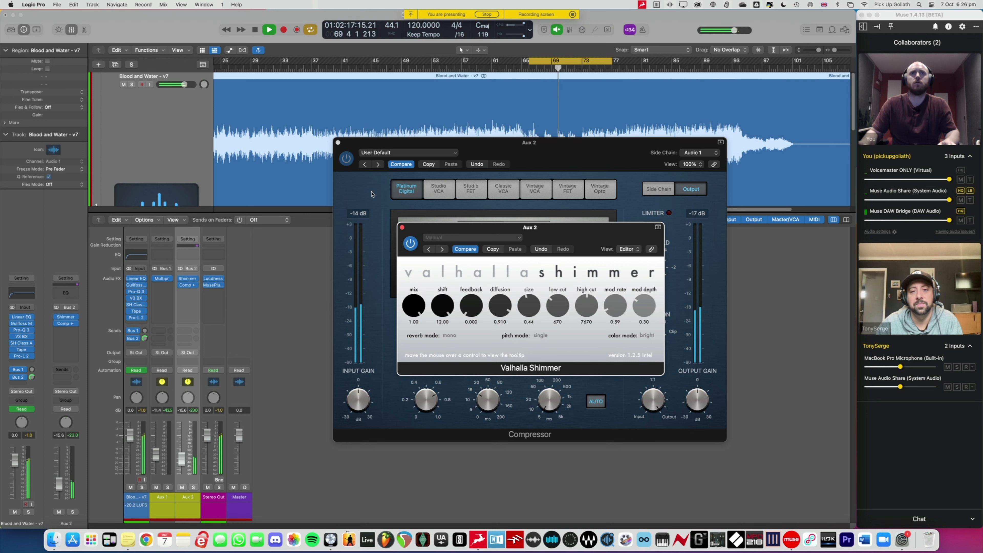
pyautogui.click(401, 227)
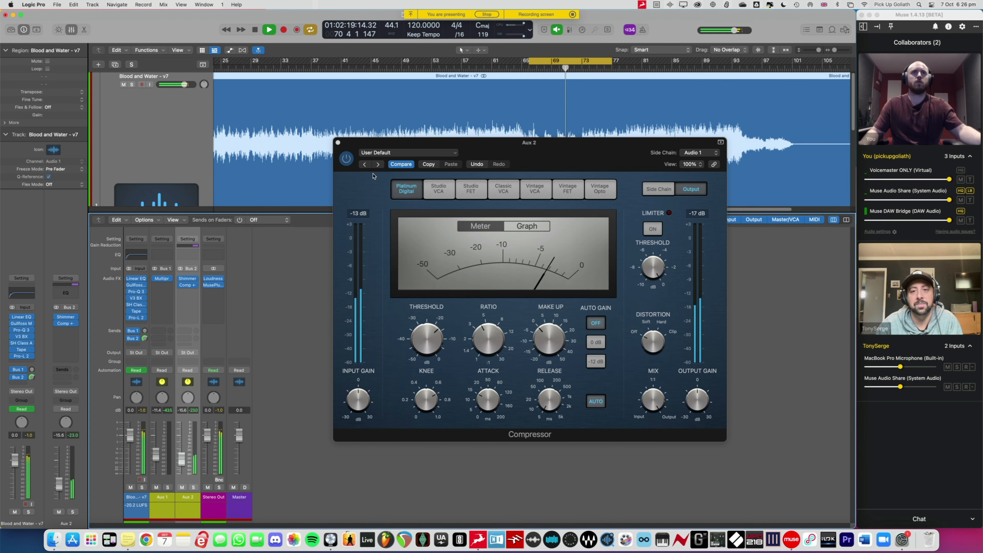
pyautogui.click(338, 143)
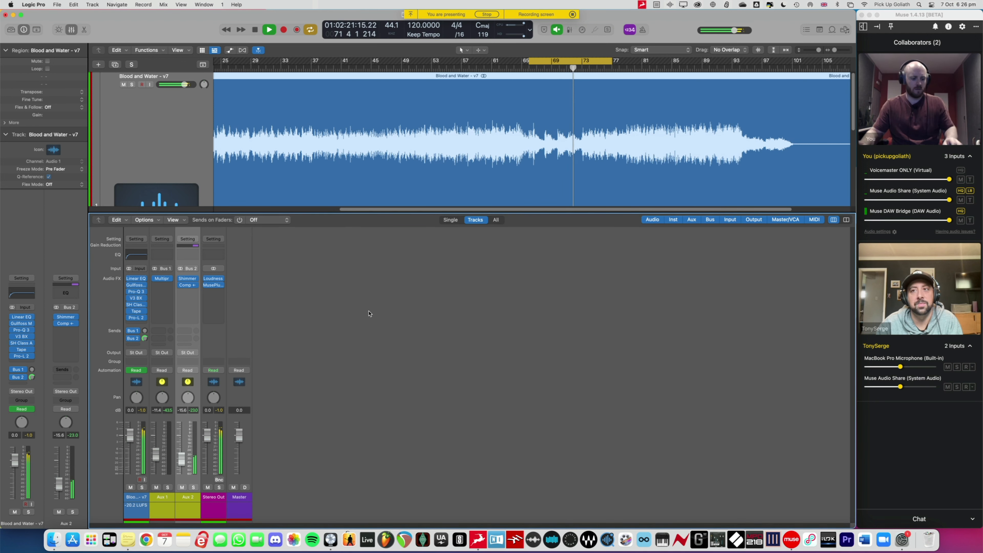
# Create an arrangement track for Aux 2 from the mixer, close the mixer and show the track's volume automation.
pyautogui.press('x')
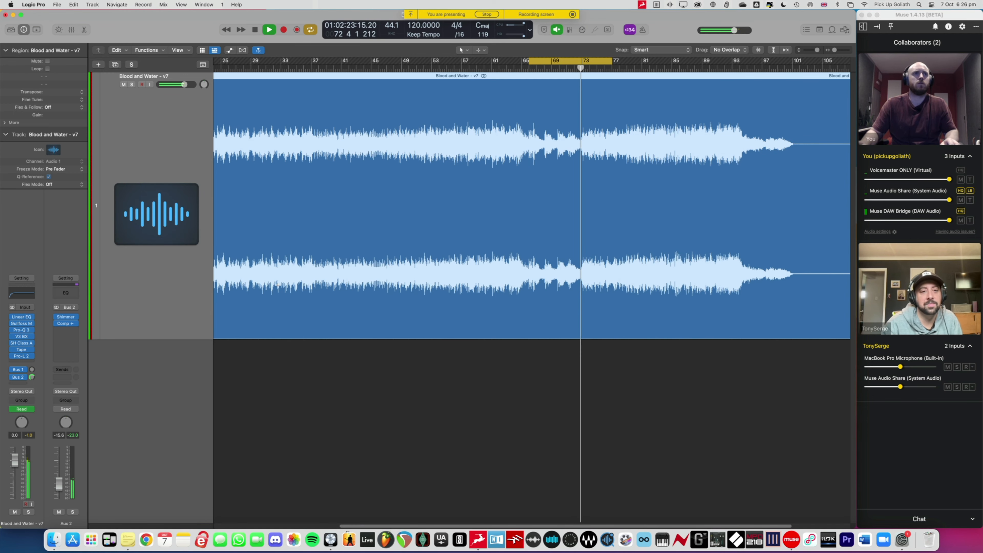
pyautogui.press('x')
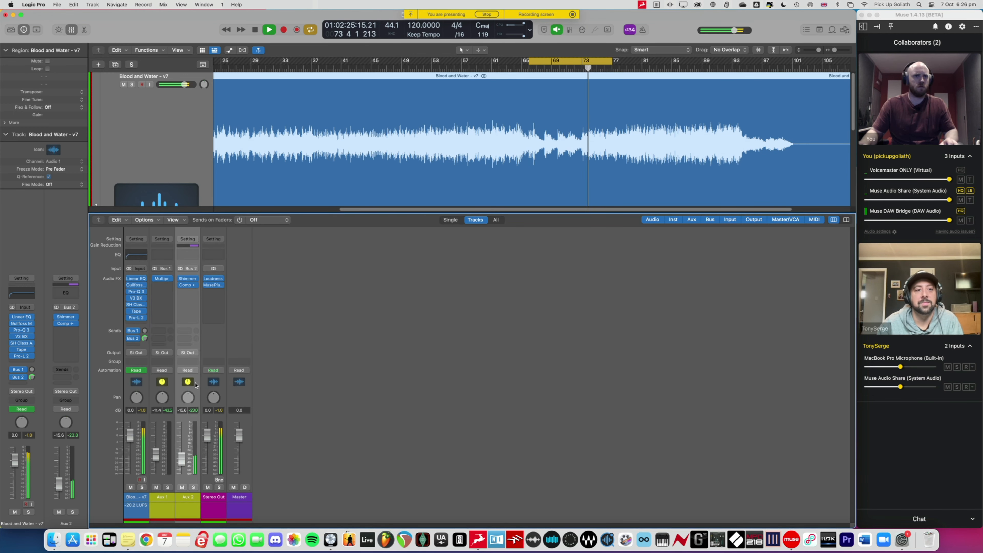
pyautogui.click(190, 382)
pyautogui.press('x')
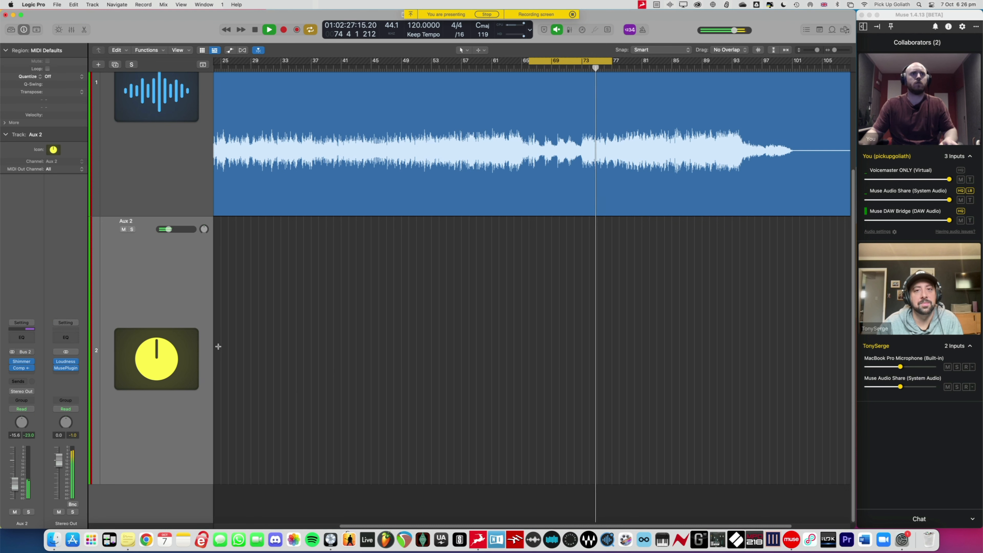
pyautogui.press('a')
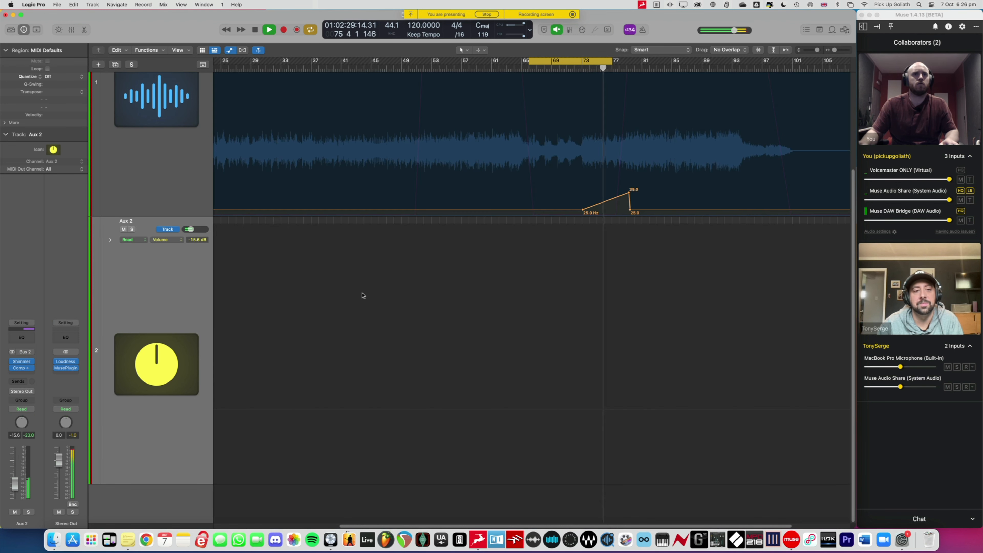
# Turn off cycle mode and start playback from about bar 63, just before the bridge.
pyautogui.press('super+Right')
pyautogui.press('super+Right')
pyautogui.press('super+Right')
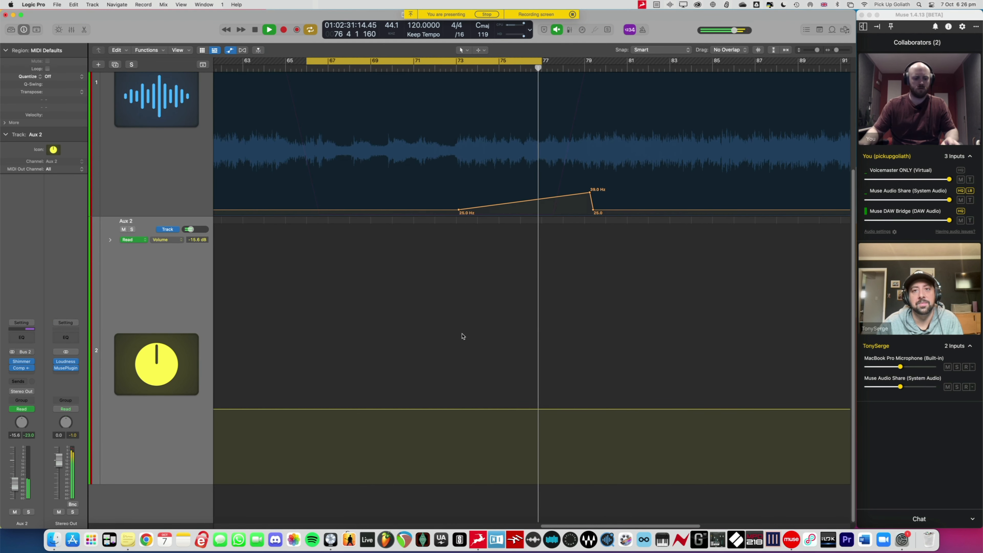
pyautogui.press(',')
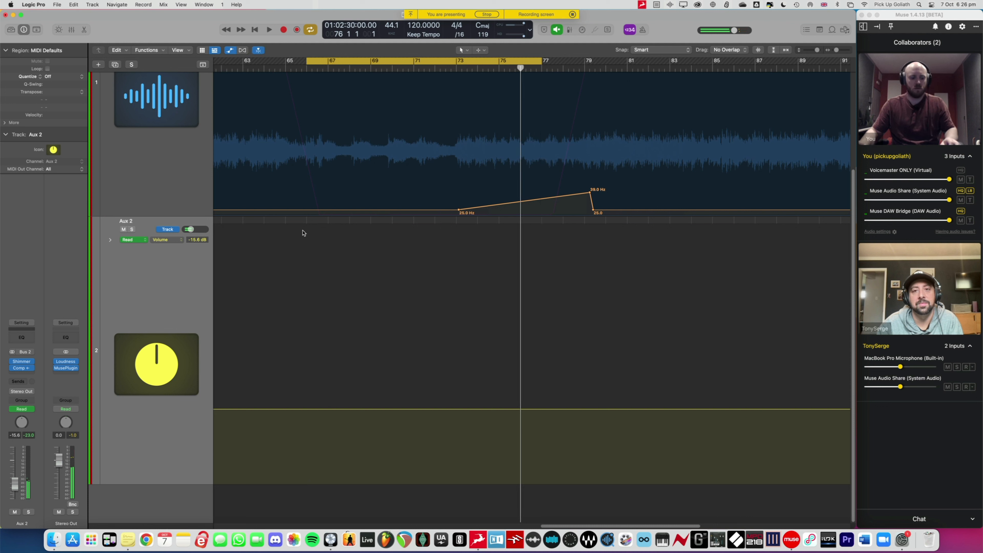
pyautogui.press('c')
pyautogui.click(243, 69)
pyautogui.press('space')
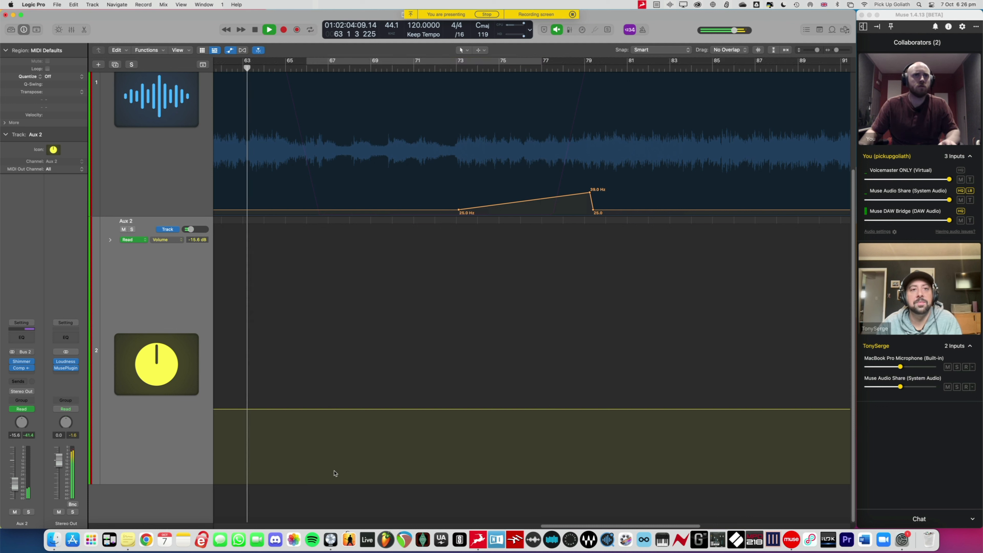
# Add a volume automation point at bar 64 on the Aux 2 track and move it to just after bar 65.
pyautogui.click(264, 409)
pyautogui.press('super+Right')
pyautogui.press('super+Right')
pyautogui.press('super+Right')
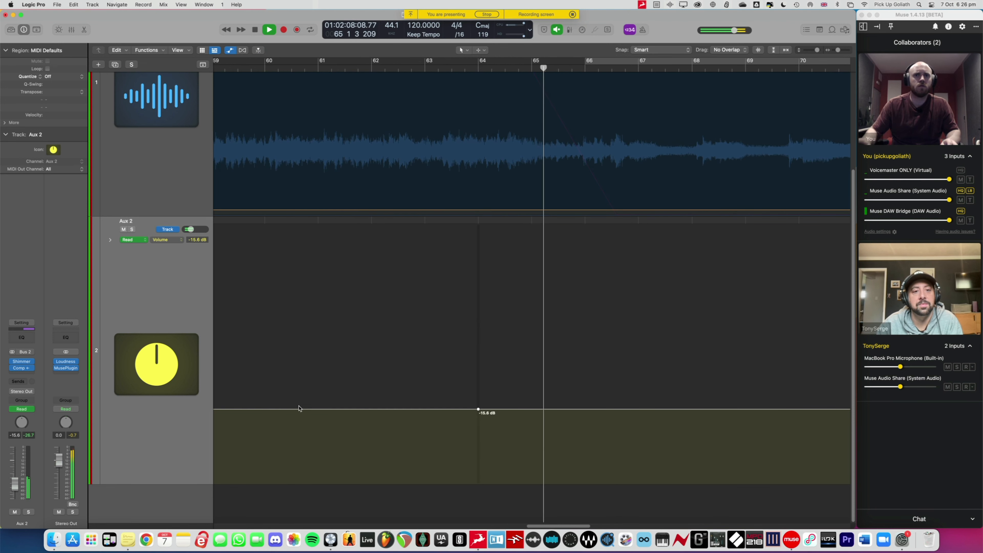
pyautogui.press('space')
pyautogui.press('space')
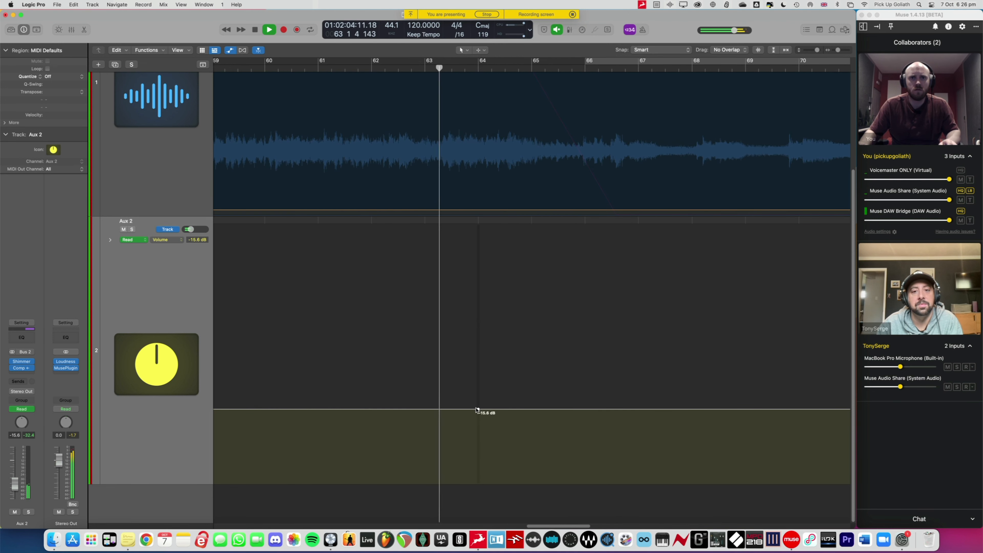
pyautogui.moveTo(480, 409); pyautogui.dragTo(540, 409)
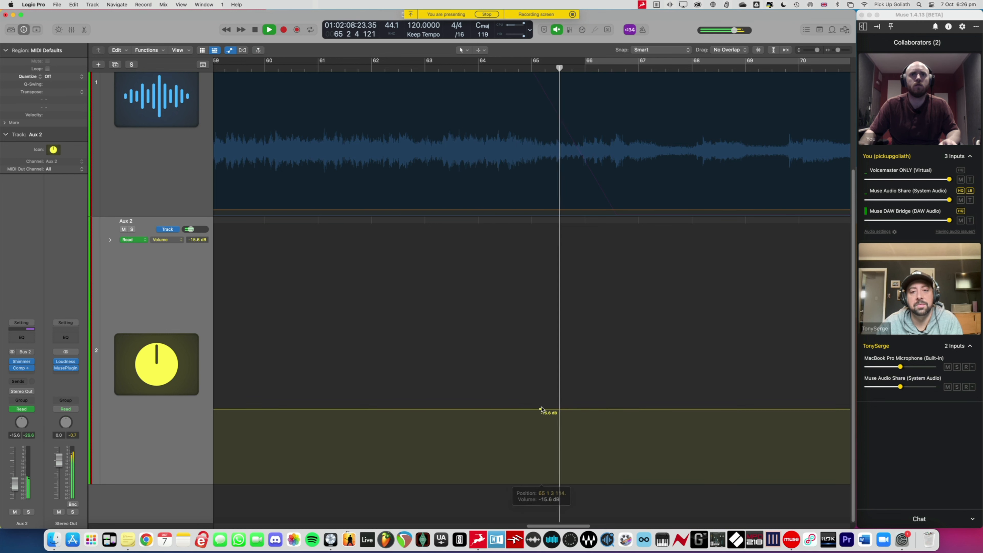
# Fade in the Aux 2 volume automation from -∞ dB just after bar 65 to -15.6 dB between bars 66 and 67.
pyautogui.click(622, 410)
pyautogui.moveTo(540, 410); pyautogui.dragTo(541, 483)
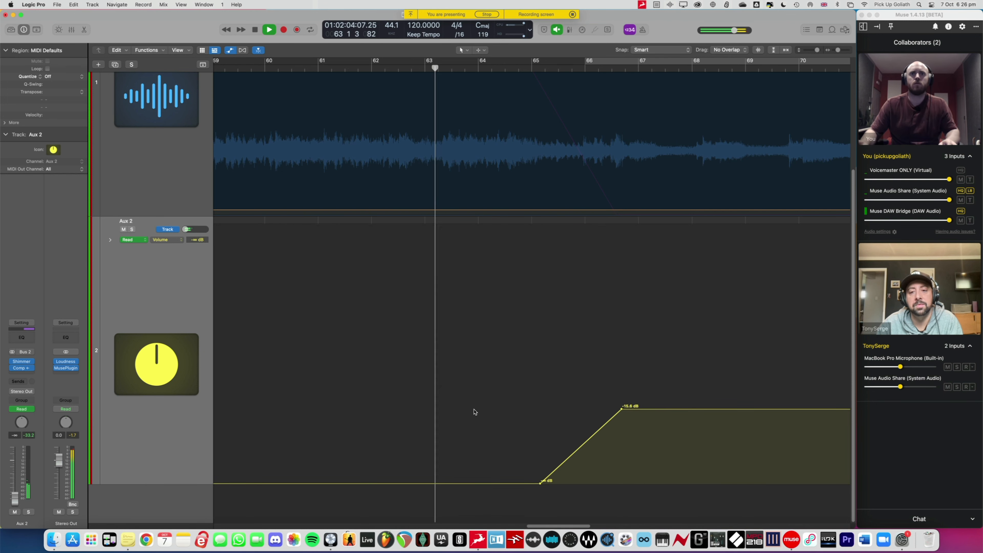
# Listen through the bridge, muting Aux 2 and unmuting it to compare the mix with and without the reverb.
pyautogui.hscroll(2, 478, 412)
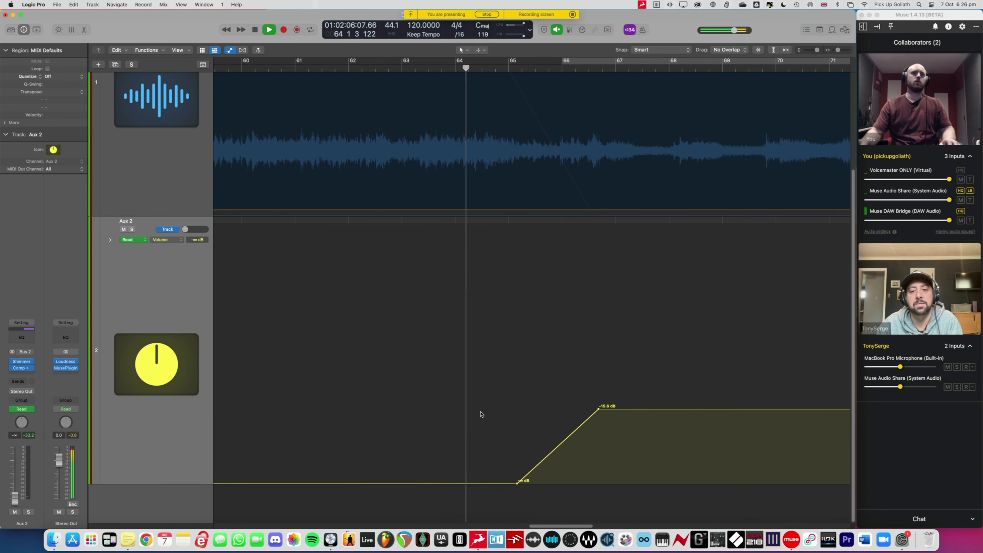
pyautogui.hscroll(10, 481, 414)
pyautogui.hscroll(-3, 481, 414)
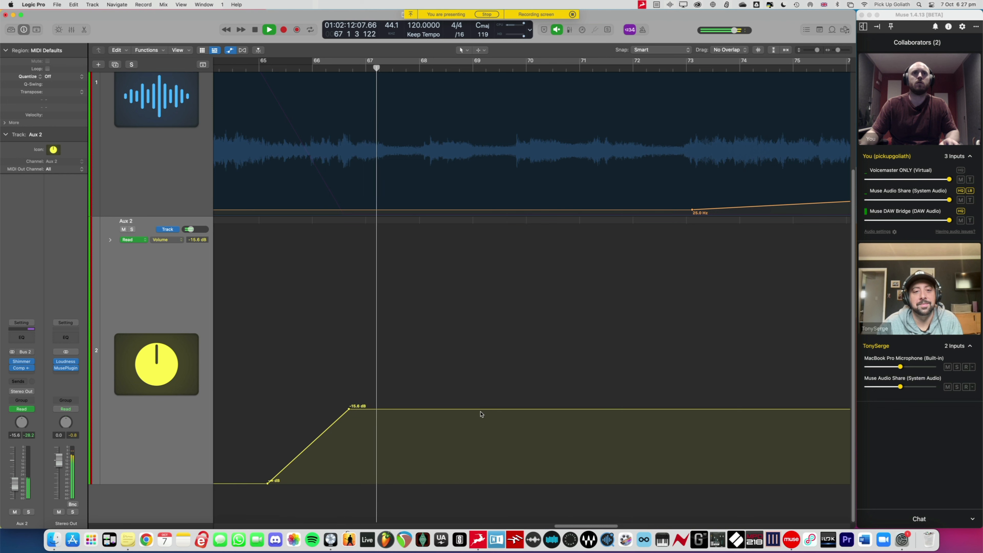
pyautogui.hscroll(1, 481, 415)
pyautogui.hscroll(2, 480, 414)
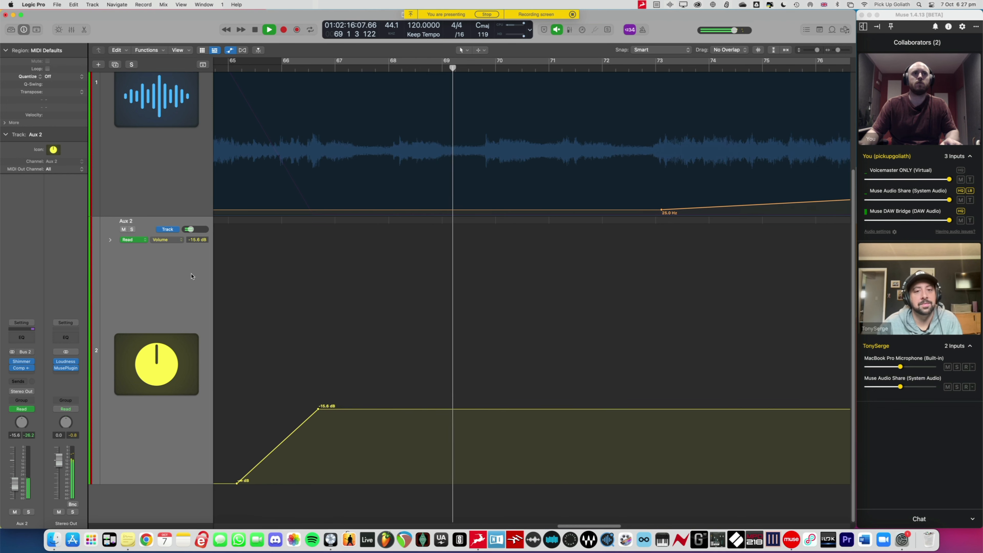
pyautogui.click(125, 229)
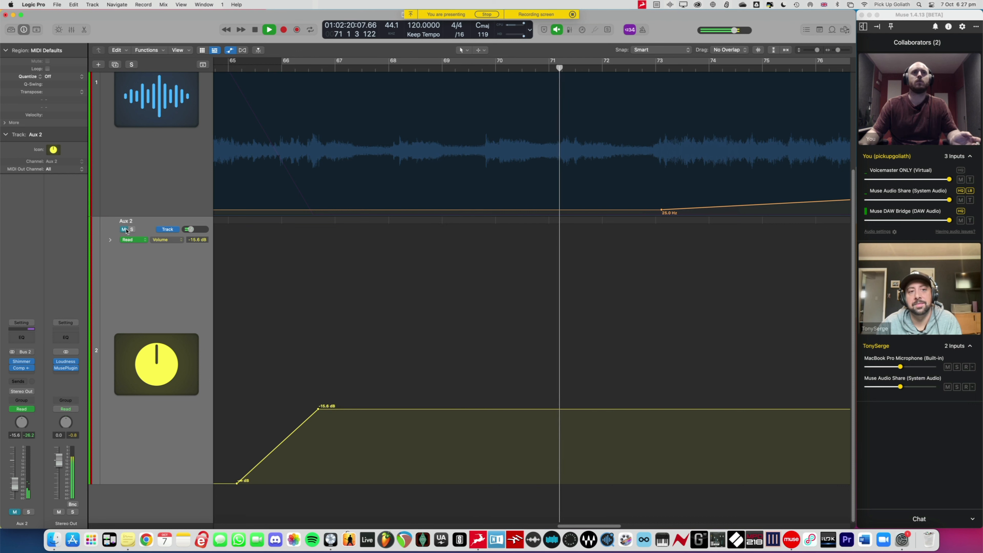
pyautogui.click(124, 230)
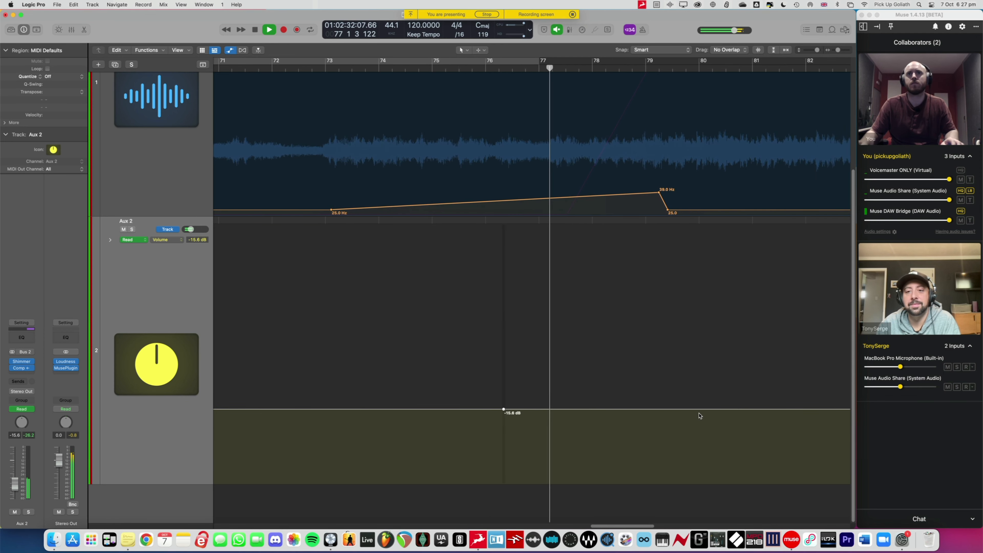
# Fade out the Aux 2 volume automation from -15.6 dB at about bar 76.3 to -∞ dB at about bar 79.5.
pyautogui.click(526, 409)
pyautogui.moveTo(527, 409); pyautogui.dragTo(533, 500)
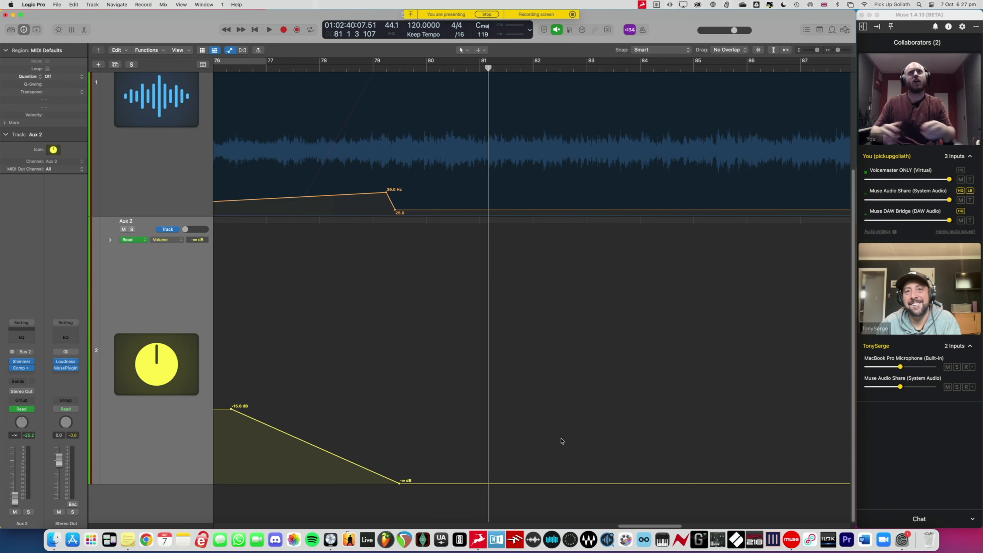
pyautogui.hscroll(10, 572, 434)
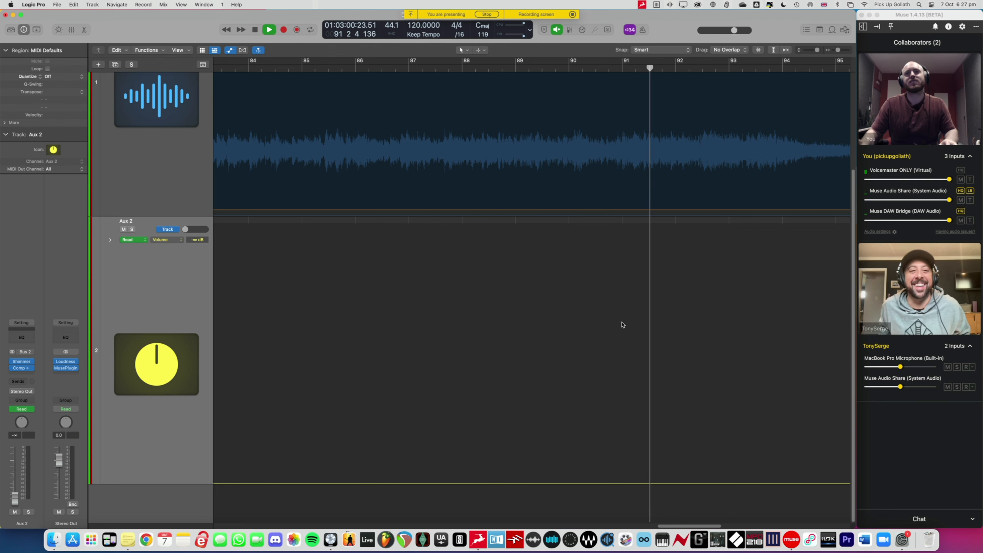
pyautogui.hscroll(-10, 616, 374)
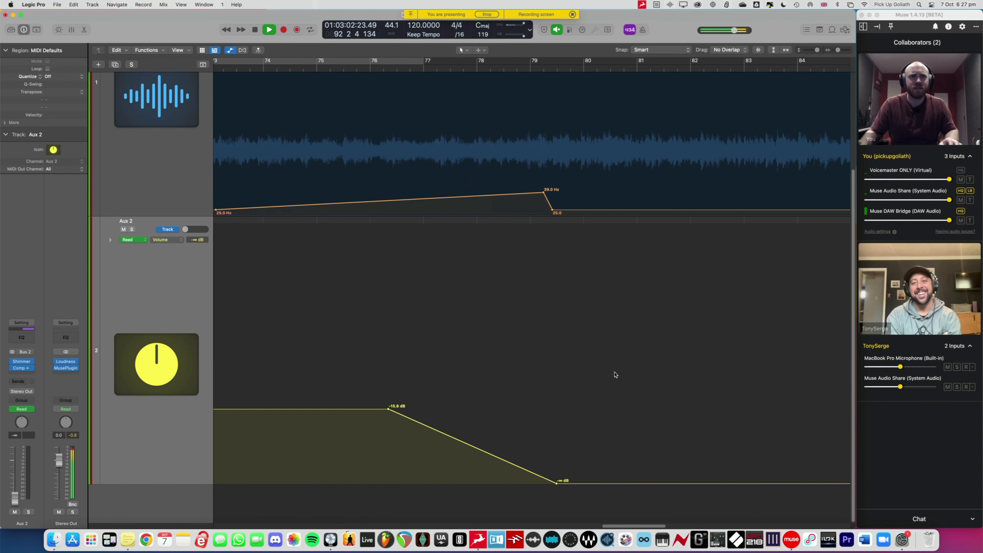
pyautogui.hscroll(-3, 616, 375)
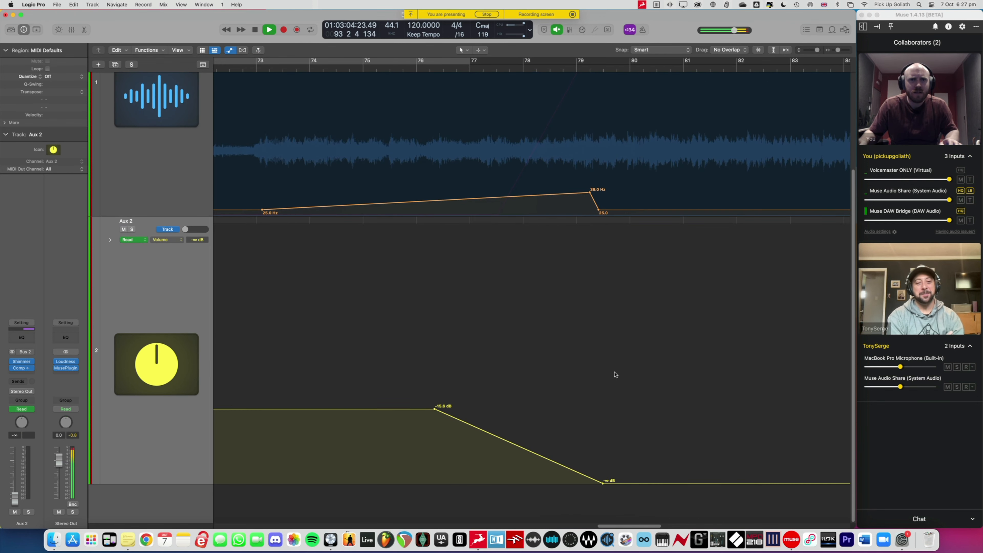
# Play from about bar 90 and fade in Aux 2 from -∞ dB at about bar 92.5 to -15.6 dB just after bar 94.
pyautogui.hscroll(10, 616, 374)
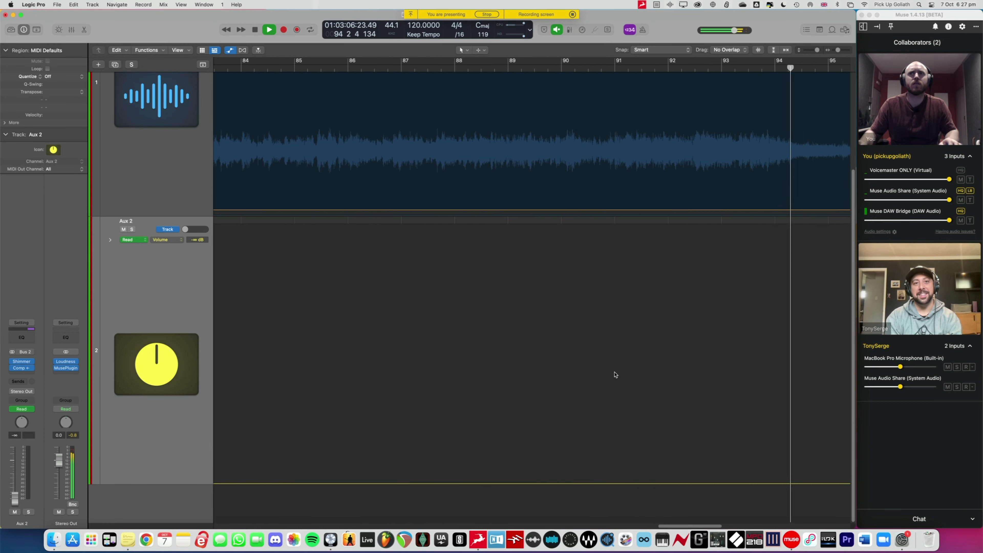
pyautogui.hscroll(4, 616, 375)
pyautogui.press('space')
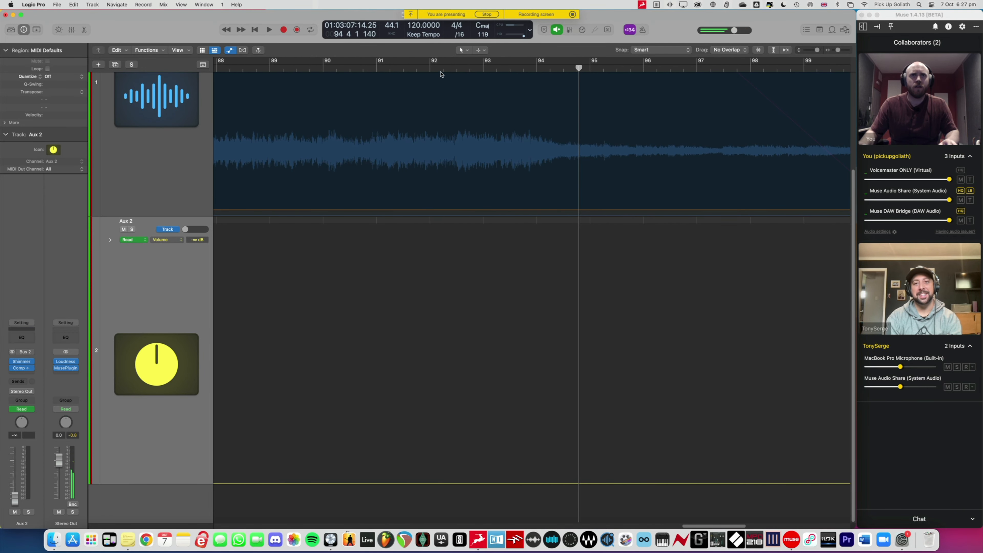
pyautogui.doubleClick(356, 70)
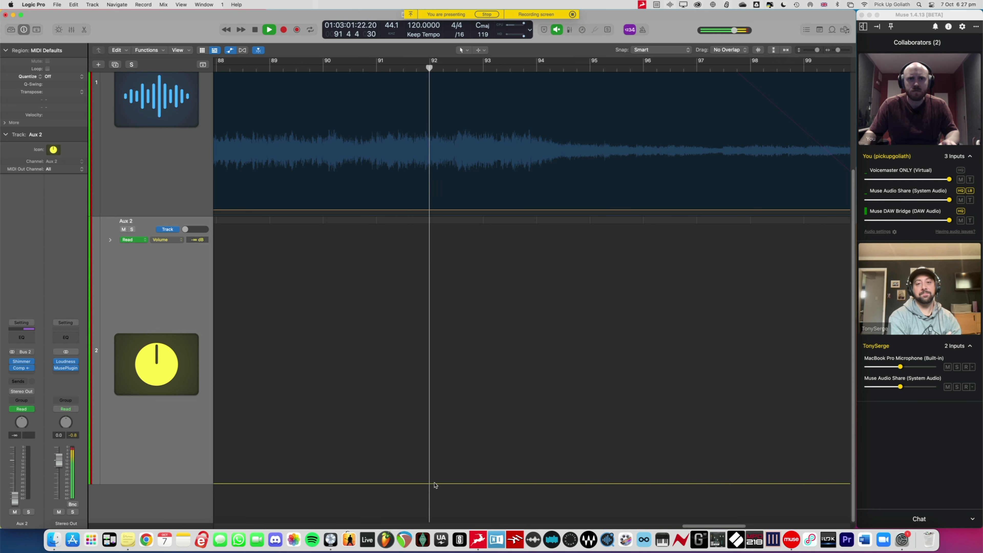
pyautogui.click(457, 484)
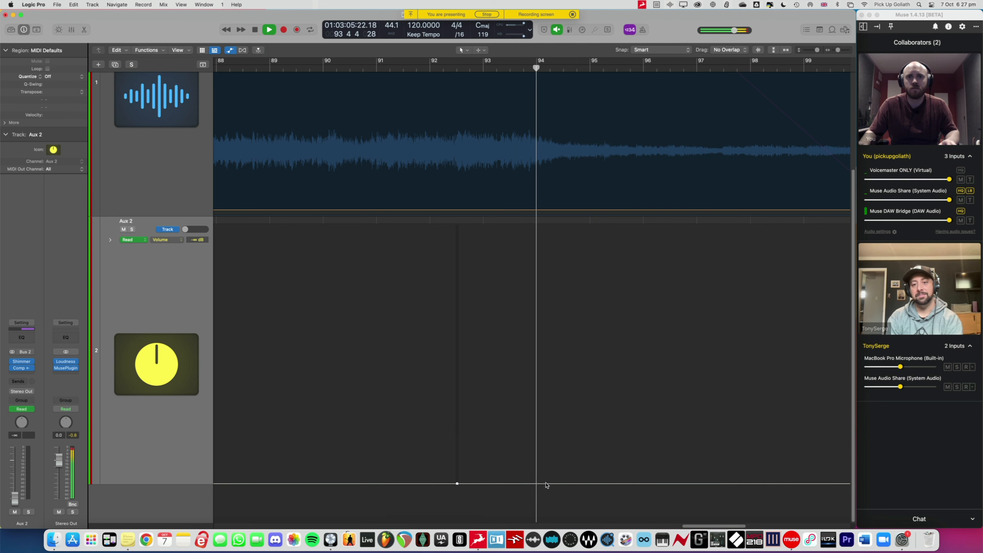
pyautogui.moveTo(549, 485); pyautogui.dragTo(568, 409)
# Replay from just before the outro and listen through the new Aux 2 fade-in.
pyautogui.press('space')
pyautogui.press('space')
pyautogui.hscroll(10, 568, 409)
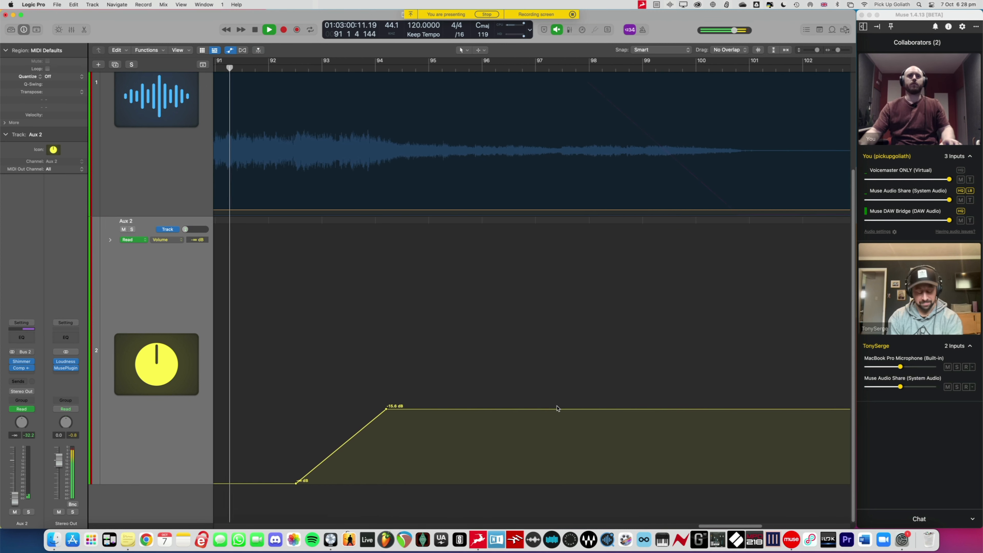
pyautogui.press('super+Left')
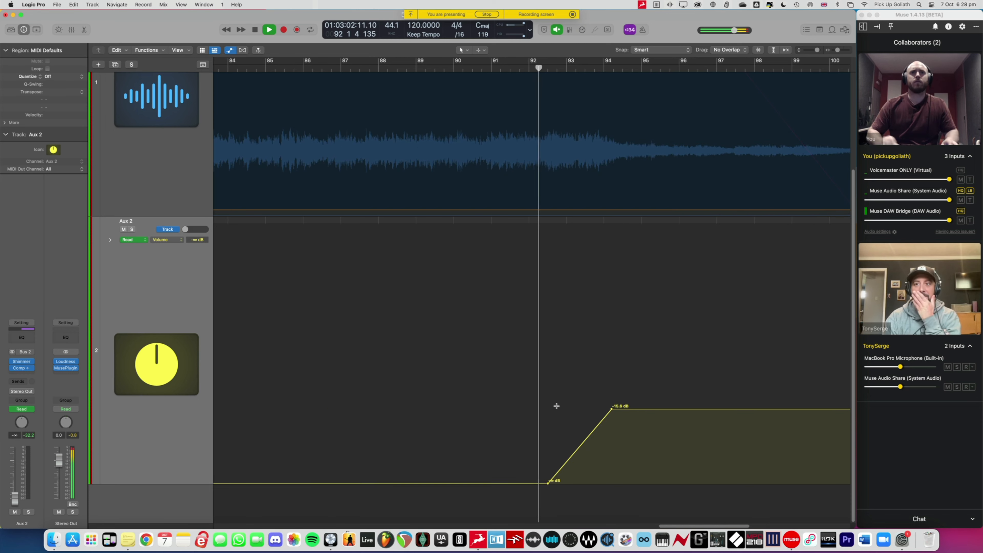
pyautogui.hscroll(7, 557, 408)
pyautogui.hscroll(1, 557, 409)
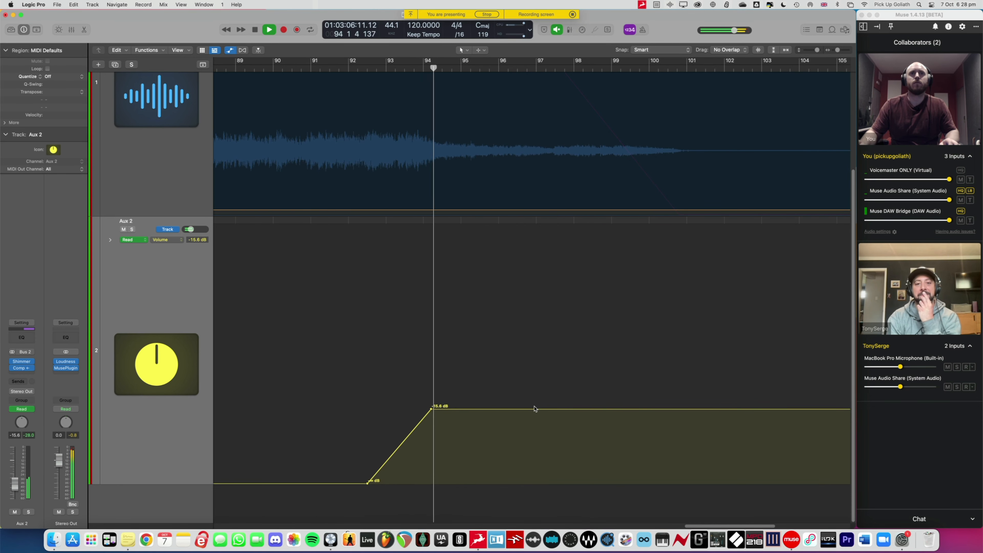
pyautogui.hscroll(3, 534, 409)
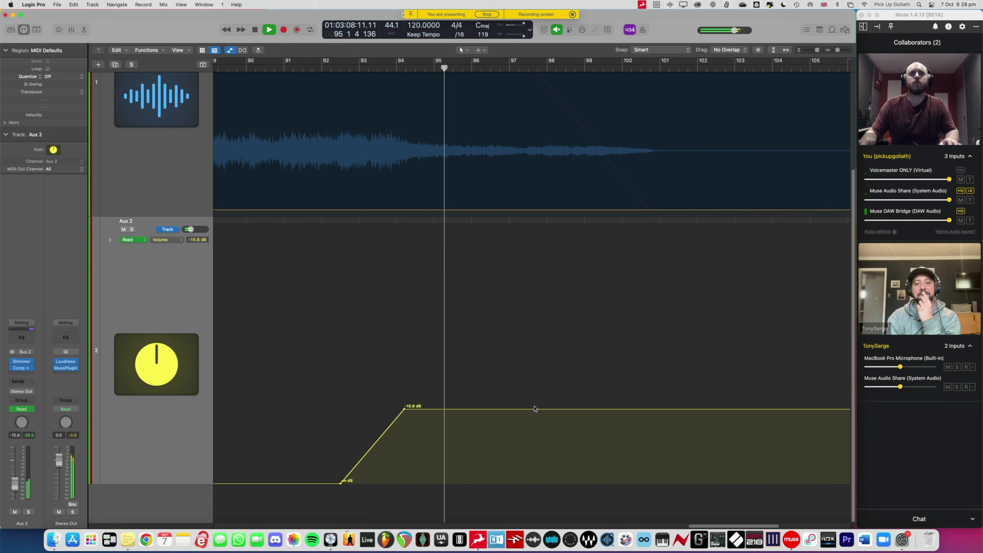
pyautogui.hscroll(2, 534, 409)
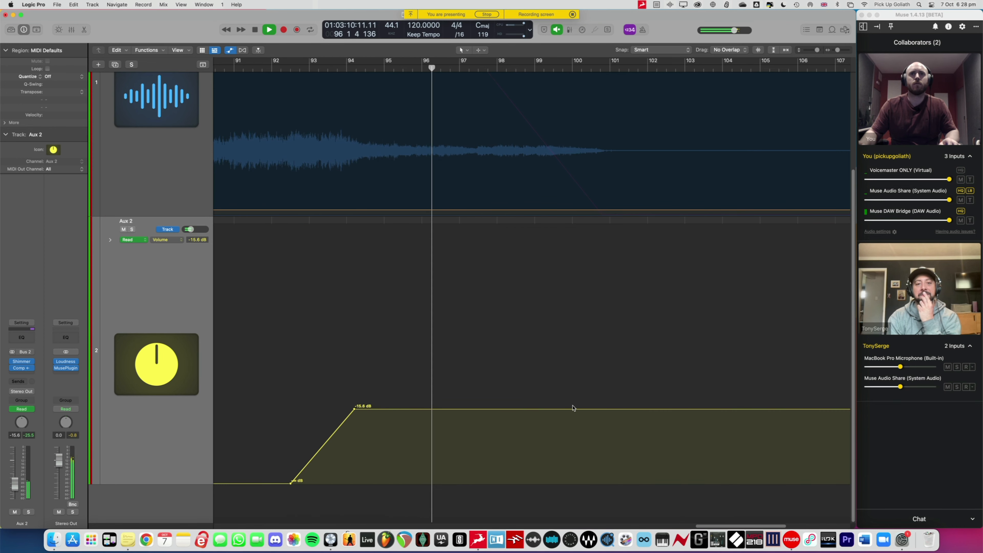
# Ramp the Aux 2 volume automation up to -8.5 dB, ending just before bar 101.
pyautogui.click(613, 409)
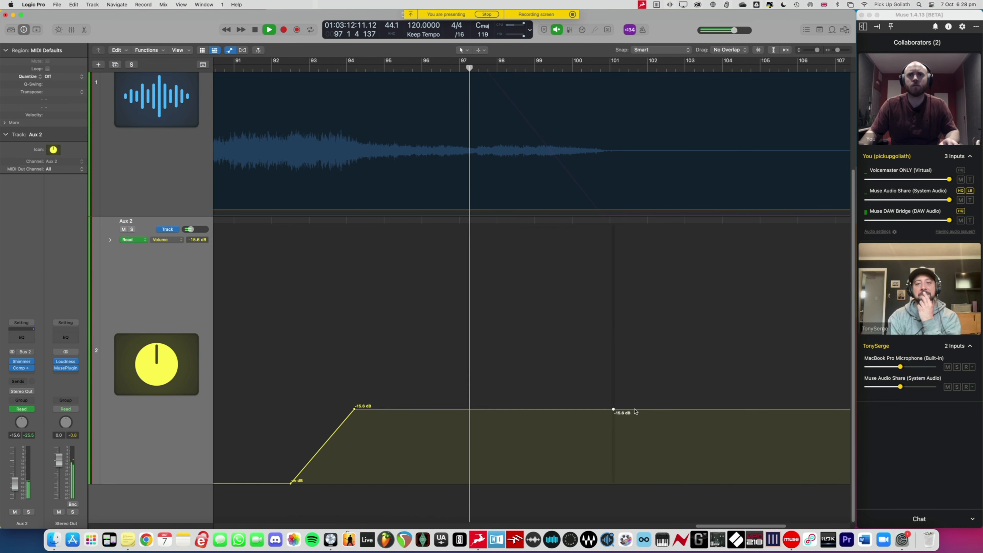
pyautogui.moveTo(646, 411); pyautogui.dragTo(647, 373)
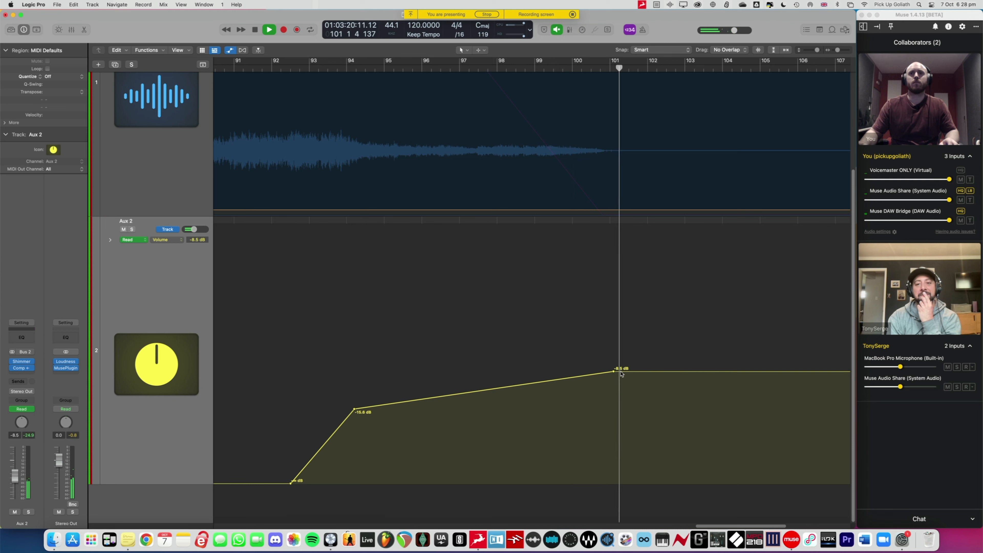
pyautogui.moveTo(613, 372); pyautogui.dragTo(609, 372)
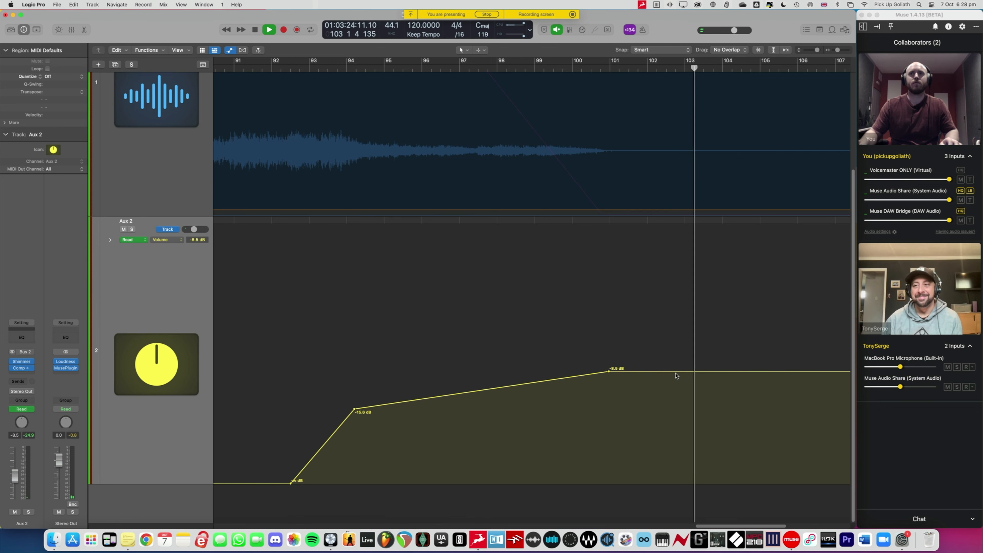
# Hide the automation, zoom out to fit the whole song and both tracks in view, and stop playback.
pyautogui.hscroll(7, 676, 375)
pyautogui.press('super+Left')
pyautogui.press('super+Left')
pyautogui.press('super+Left')
pyautogui.press('super+Left')
pyautogui.press('super+Left')
pyautogui.press('super+Left')
pyautogui.press('super+Left')
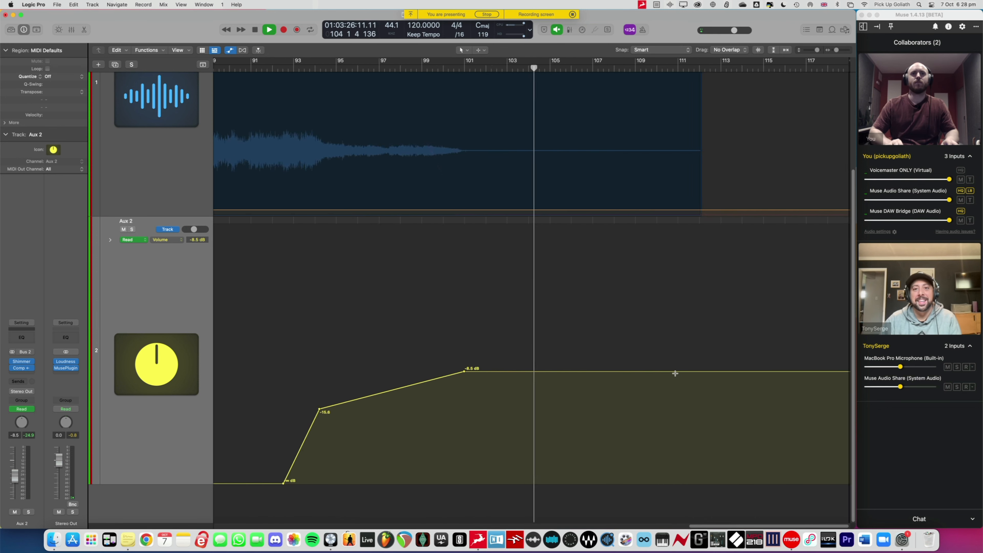
pyautogui.press('a')
pyautogui.press('super+Up')
pyautogui.press('super+Up')
pyautogui.press('super+Up')
pyautogui.press('super+Up')
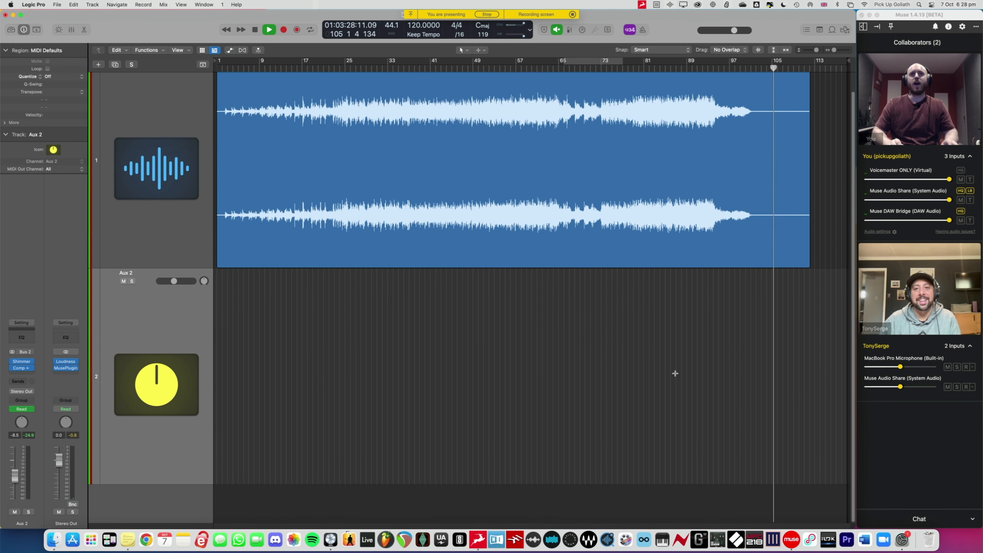
pyautogui.press('super+Up')
pyautogui.press('space')
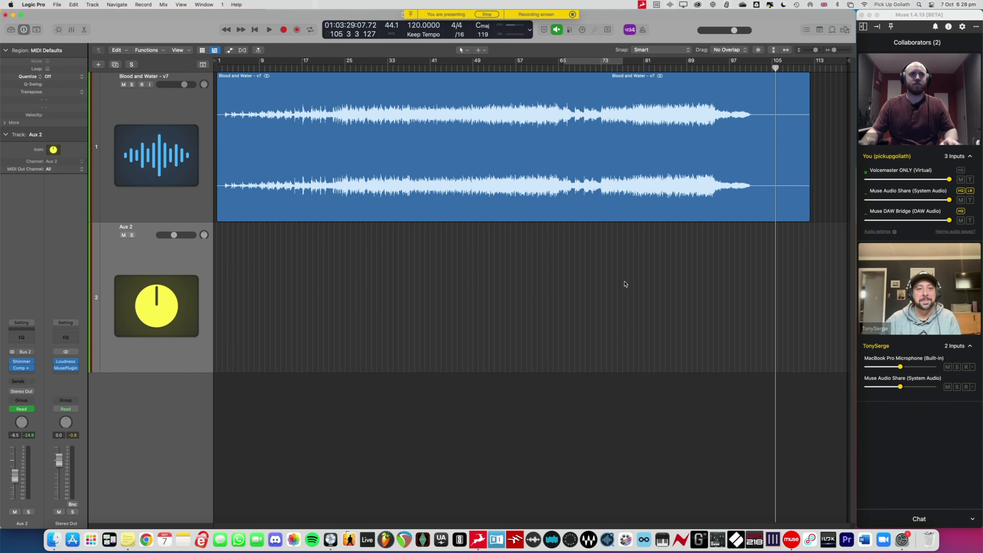
# Rename the Bus 2 aux Parallel Comp, the Bus 1 aux Shimmer and the main audio track Blood and Water.
pyautogui.press('x')
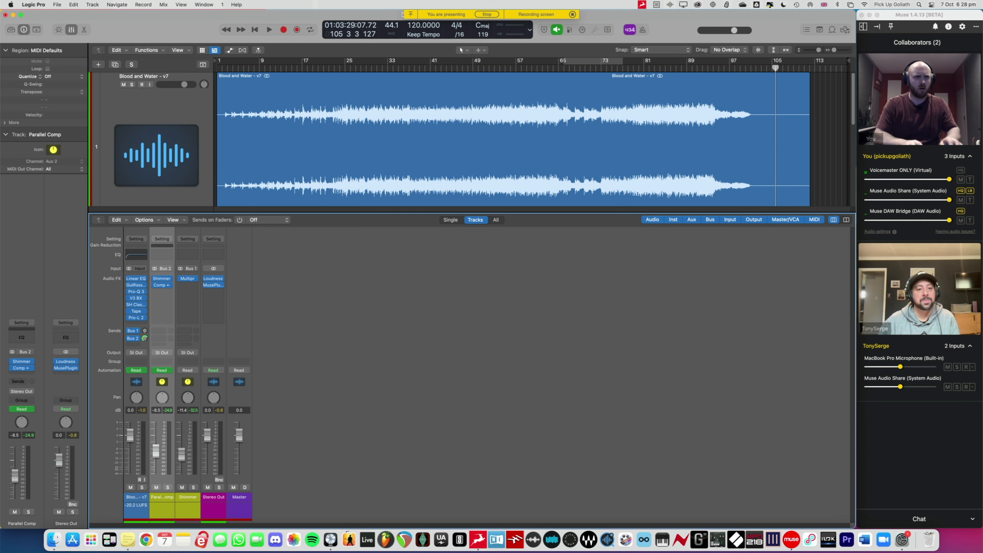
pyautogui.press('x')
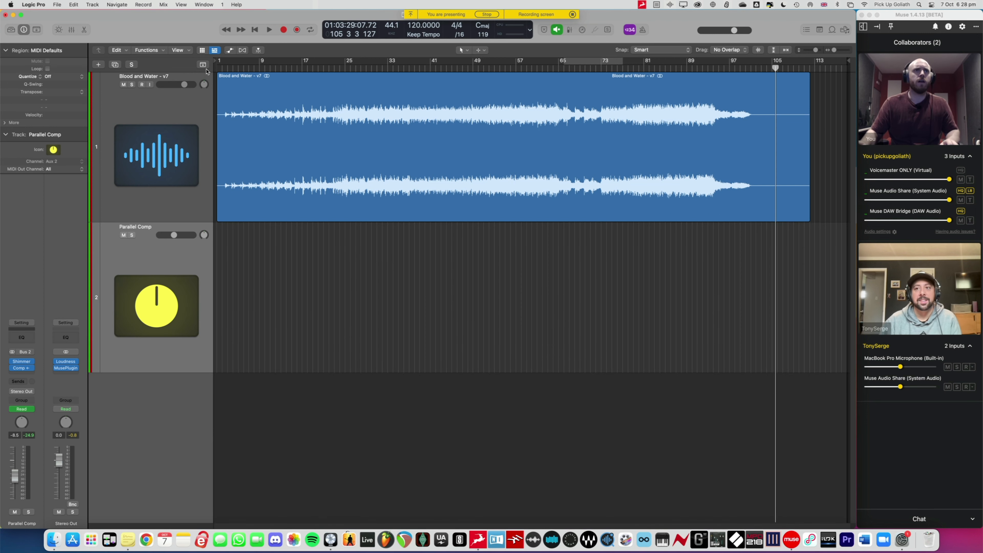
pyautogui.doubleClick(184, 76)
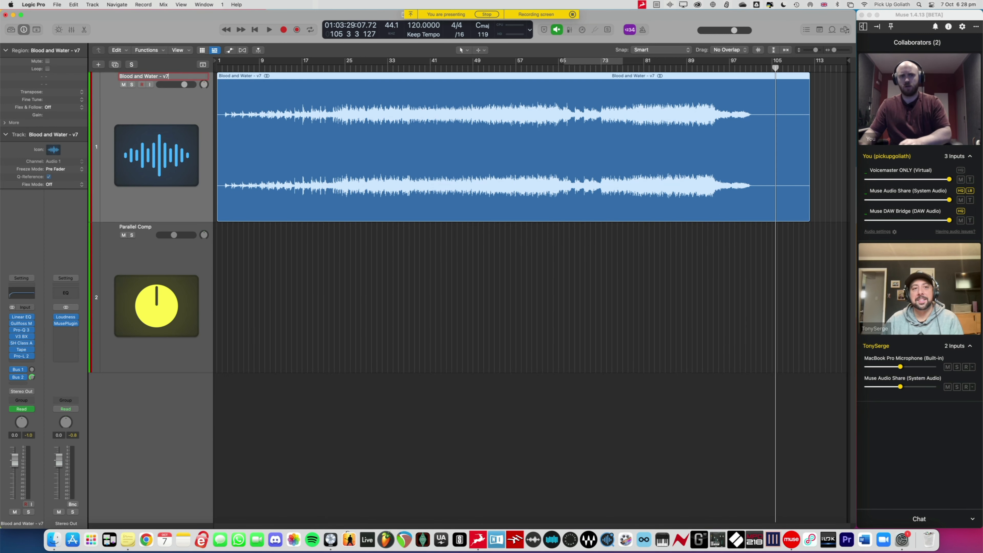
pyautogui.click(363, 250)
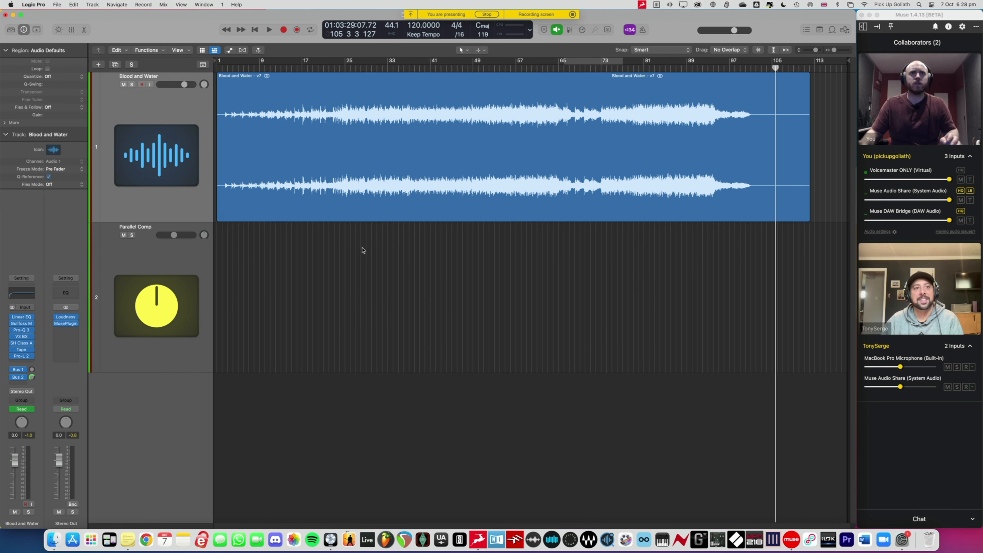
# Save the project as a package under the Mix/Master folder on the Projects drive, including audio files and Alchemy audio data.
pyautogui.press('super+s')
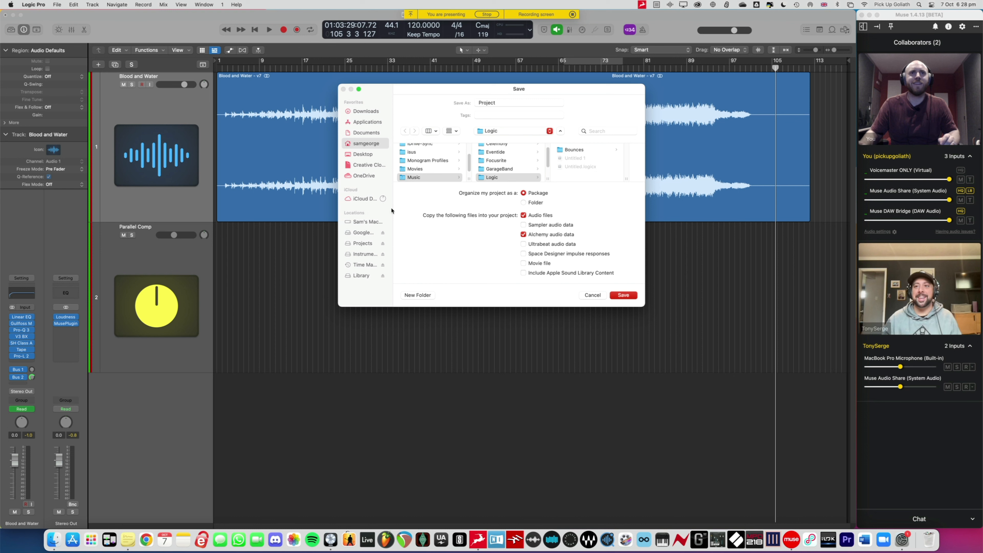
pyautogui.click(363, 243)
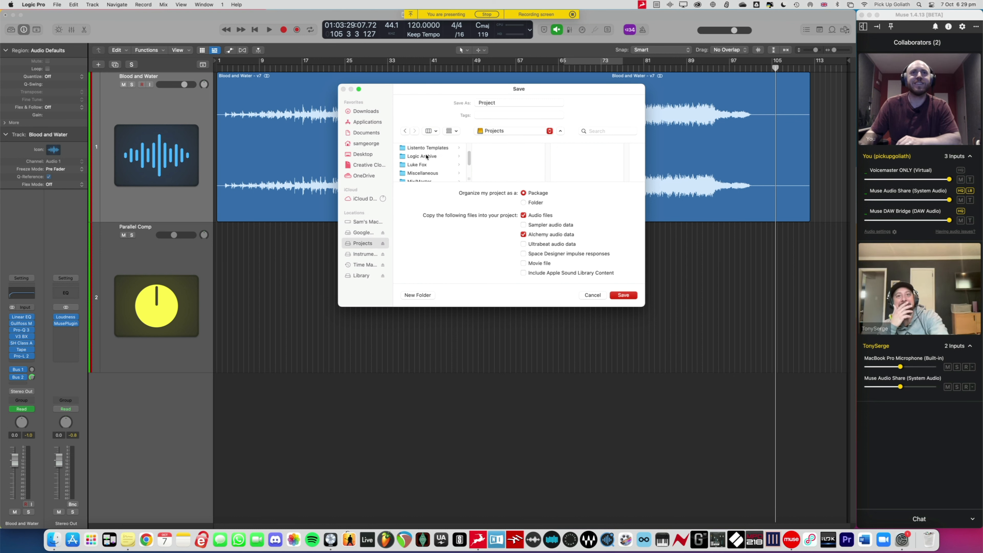
pyautogui.click(419, 179)
pyautogui.click(500, 149)
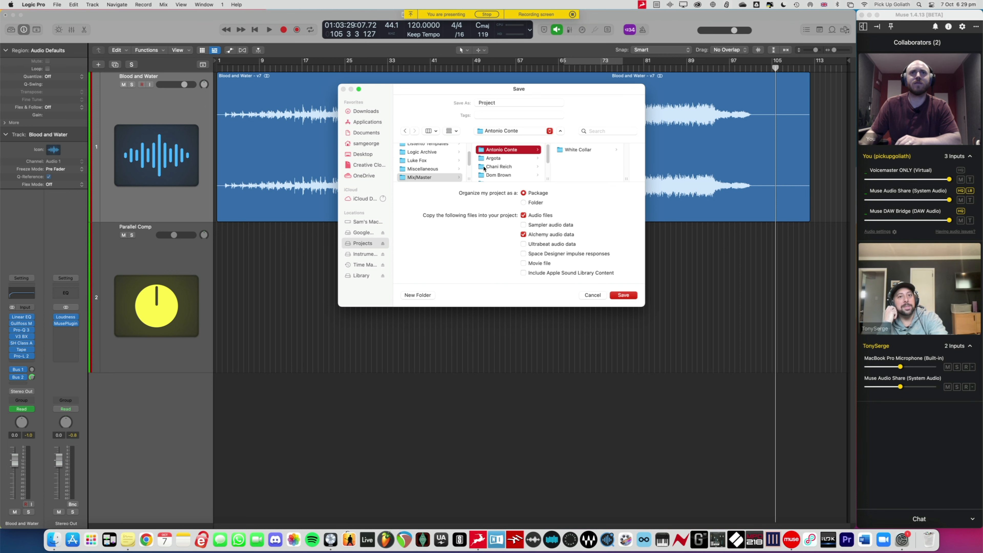
pyautogui.scroll(-3, 493, 165)
pyautogui.press('Return')
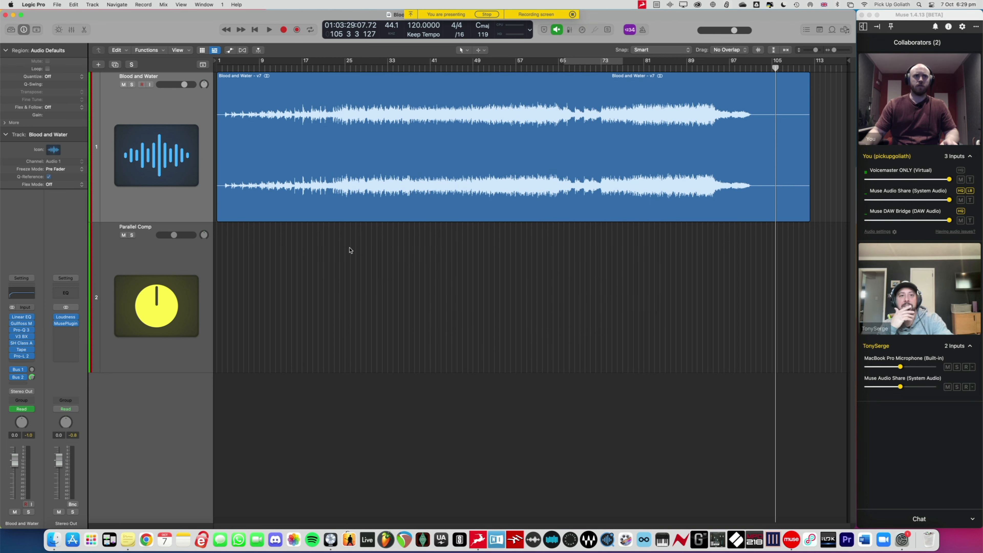
# Create an arrangement track for the Master channel and place it below the Parallel Comp track.
pyautogui.press('x')
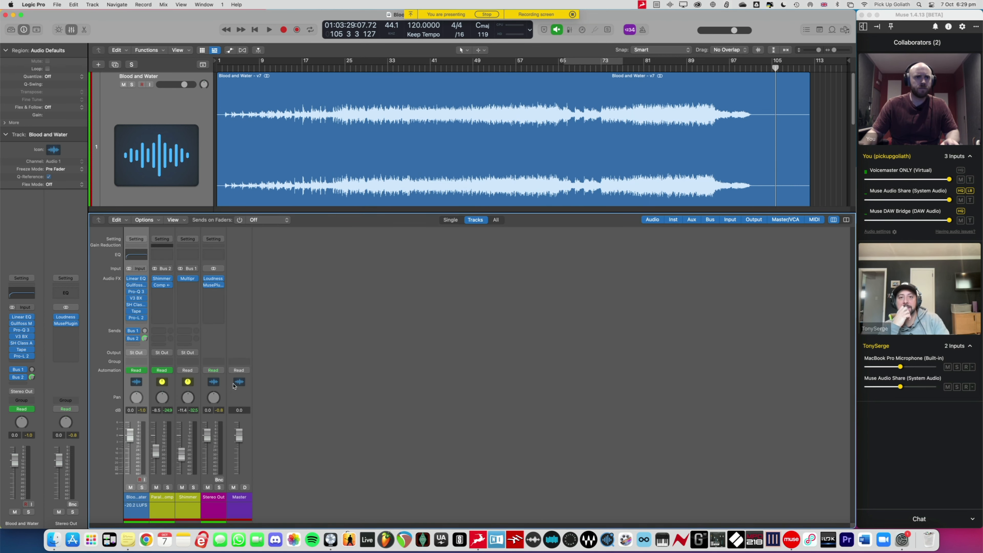
pyautogui.rightClick(224, 387)
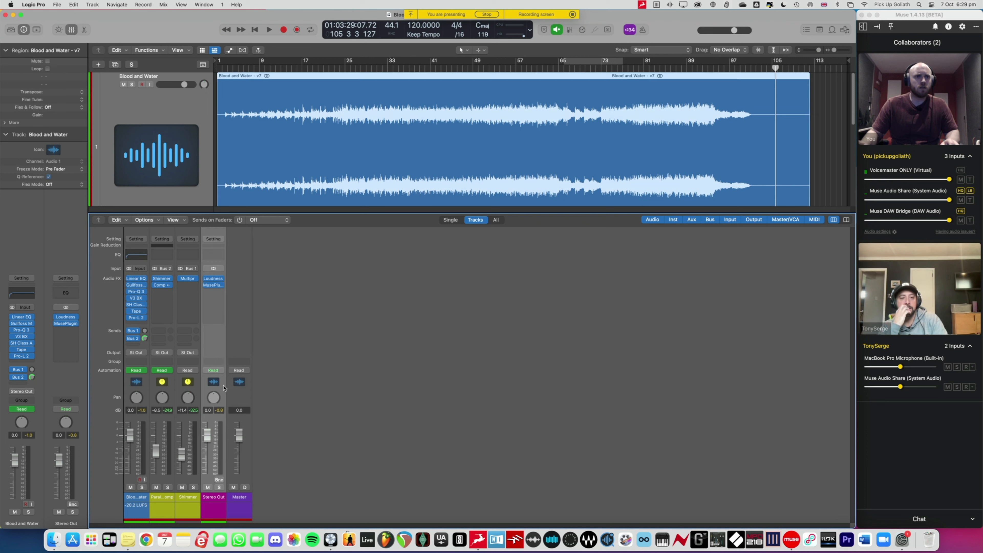
pyautogui.press('Escape')
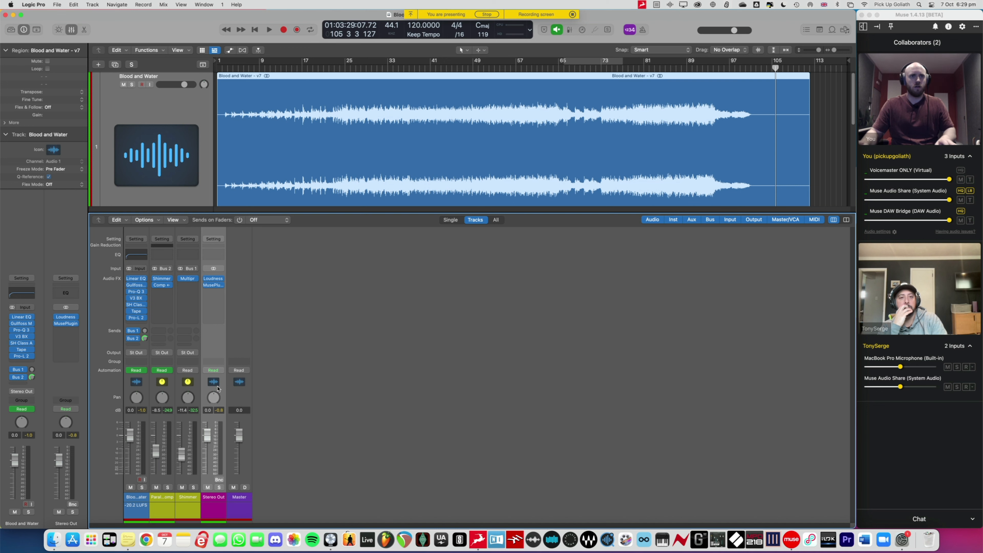
pyautogui.click(232, 389)
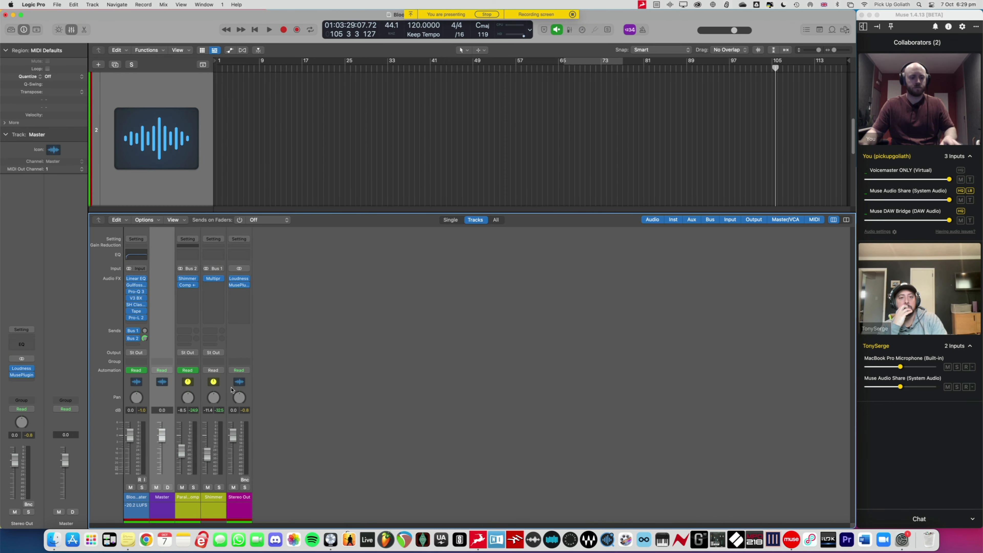
pyautogui.press('x')
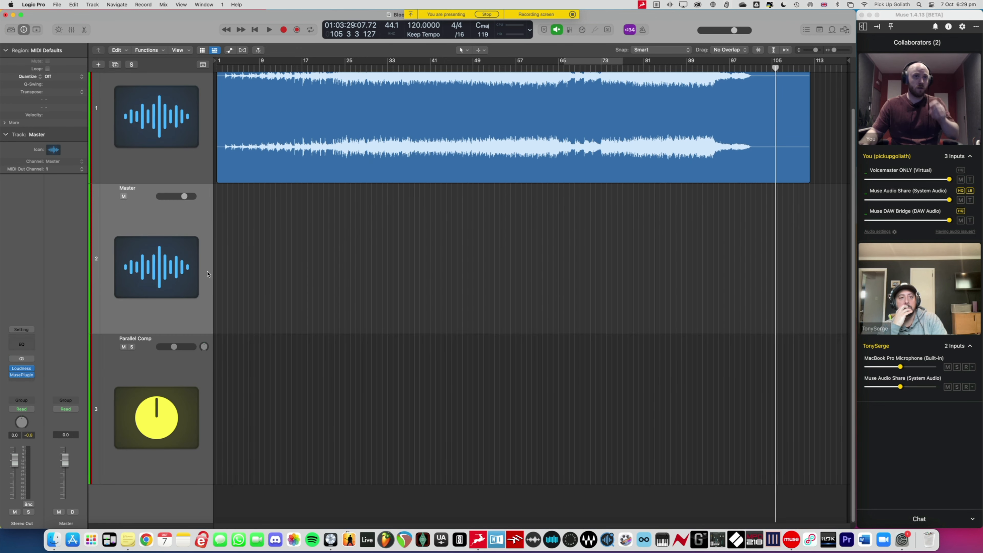
pyautogui.moveTo(208, 274); pyautogui.dragTo(204, 381)
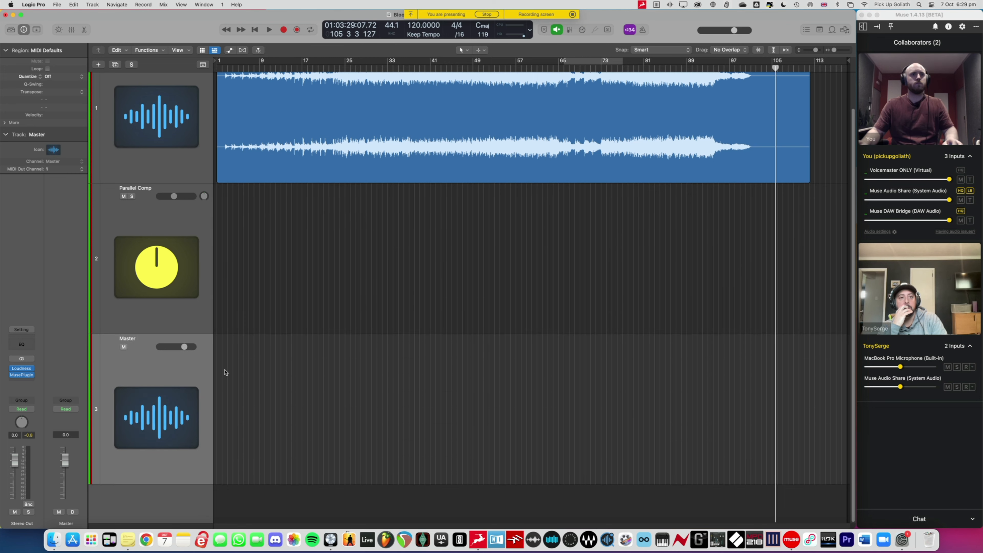
# Show the track automation at the song's start and add a +0.0 dB volume point on the Master track at bar 1.
pyautogui.press('Return')
pyautogui.press('super+Right')
pyautogui.press('super+Right')
pyautogui.press('super+Right')
pyautogui.press('super+Right')
pyautogui.press('super+Right')
pyautogui.press('super+Right')
pyautogui.press('super+Right')
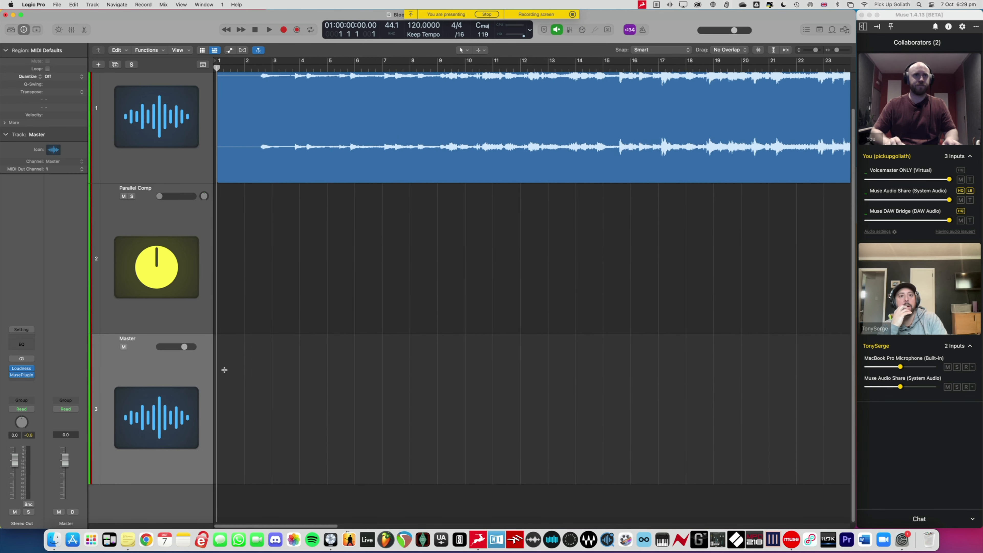
pyautogui.press('a')
pyautogui.click(282, 387)
pyautogui.press('space')
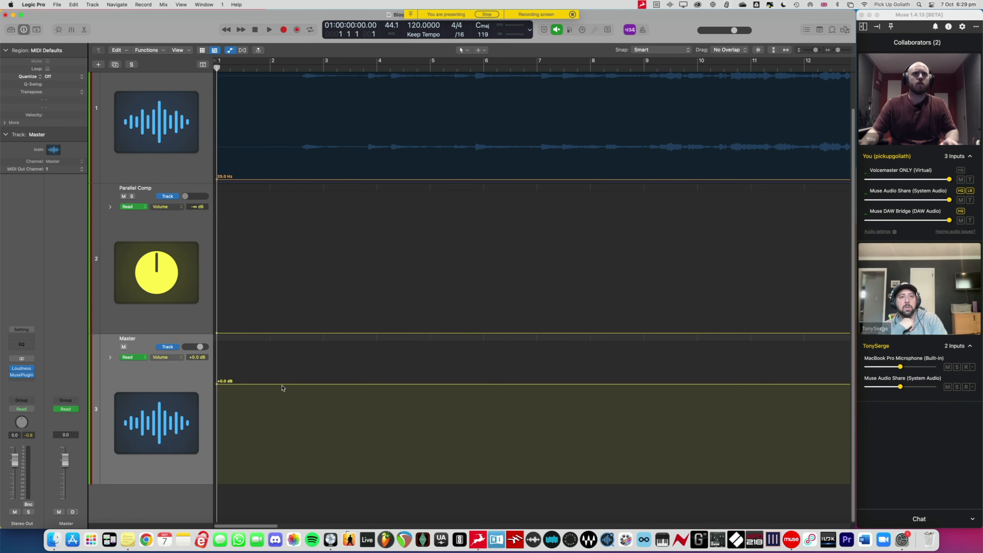
# Automate a short Master volume fade-in from -∞ dB to +0.0 dB, ending at 2 3 2 81, just before the first note.
pyautogui.press('super+Right')
pyautogui.press('super+Right')
pyautogui.press('super+Right')
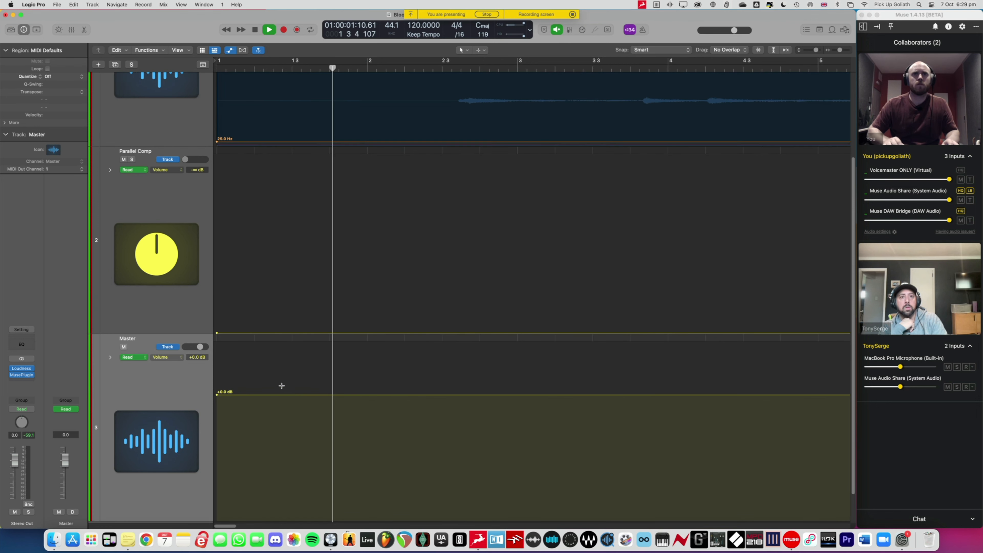
pyautogui.press('super+Down')
pyautogui.scroll(3, 401, 369)
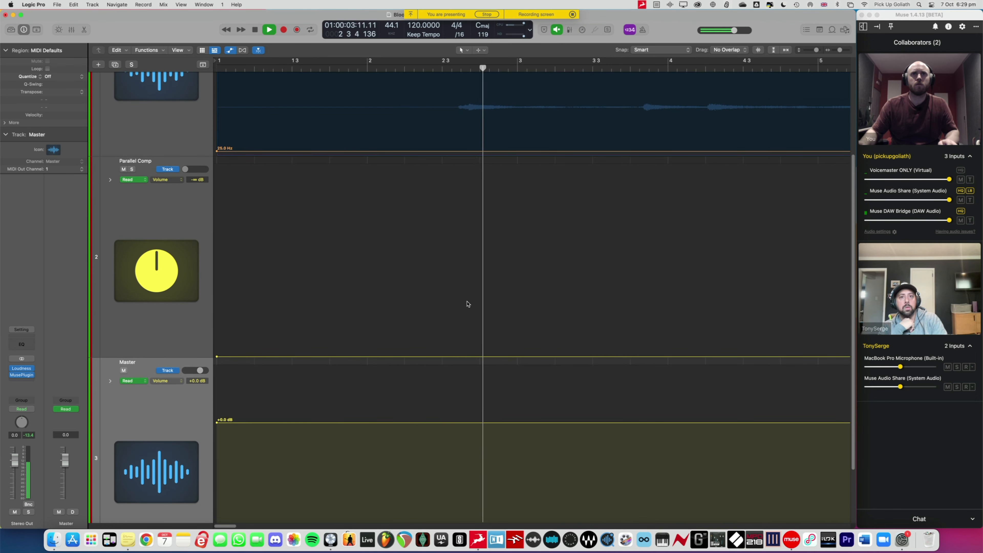
pyautogui.press('space')
pyautogui.moveTo(465, 69); pyautogui.dragTo(455, 68)
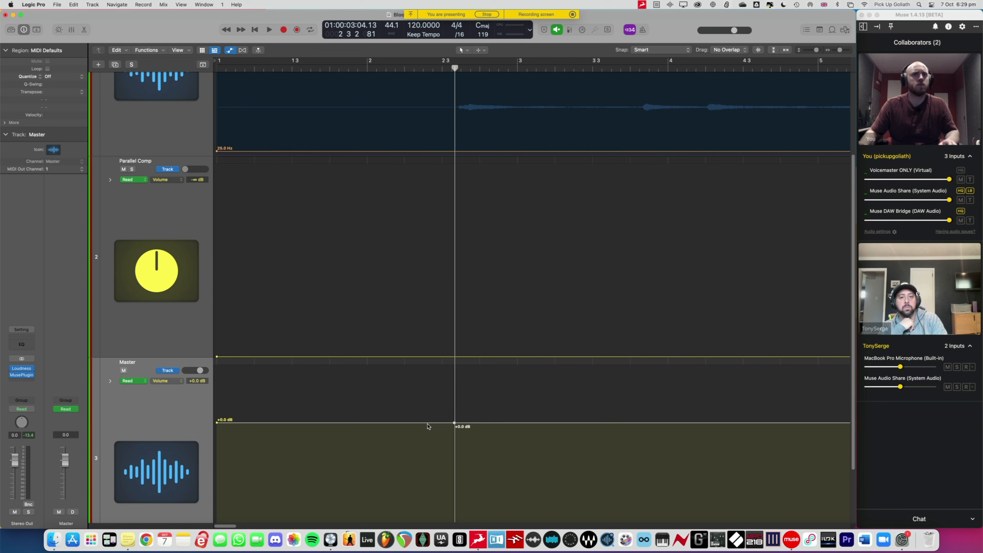
pyautogui.scroll(-5, 417, 424)
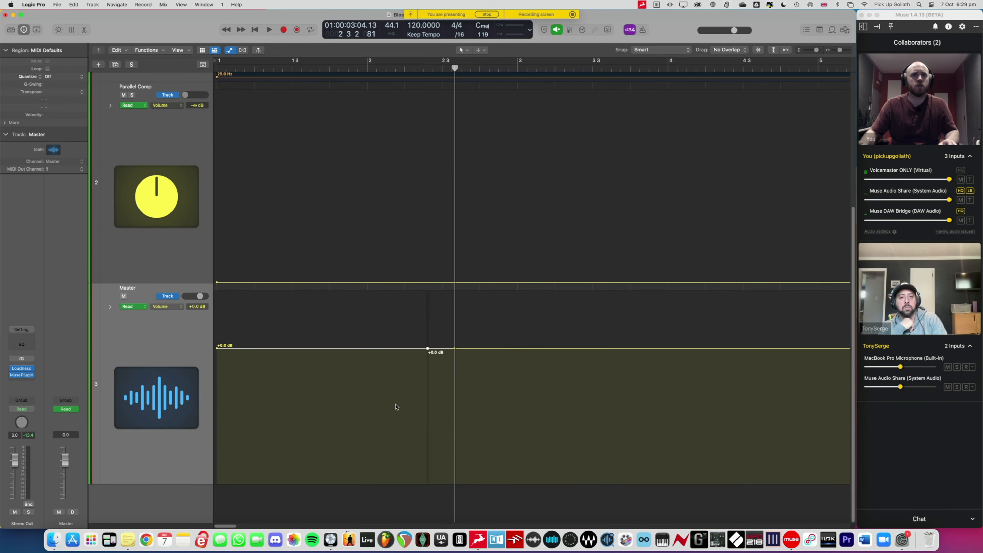
pyautogui.moveTo(365, 464); pyautogui.dragTo(366, 491)
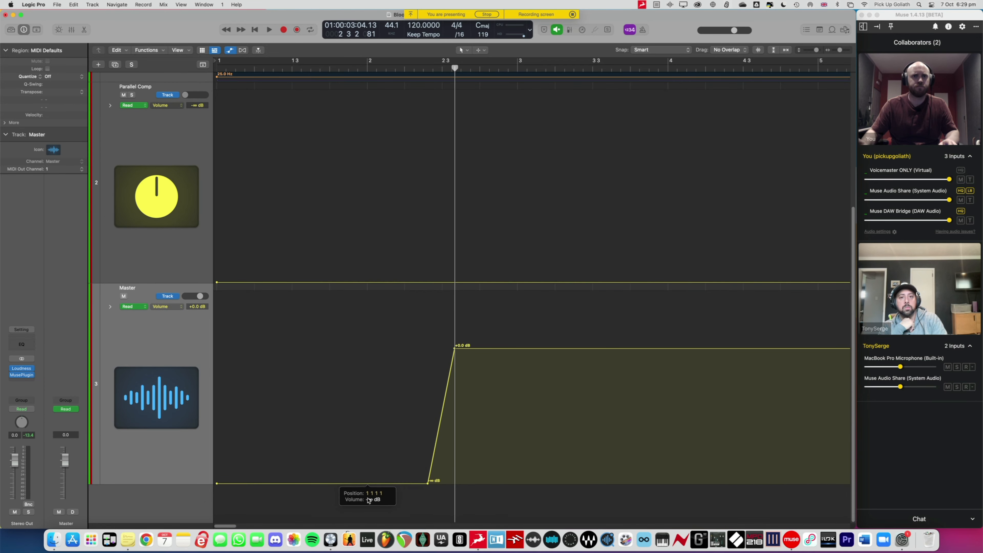
# Play the intro twice from 2 2 3 1 to check the Master fade-in.
pyautogui.moveTo(445, 68); pyautogui.dragTo(424, 72)
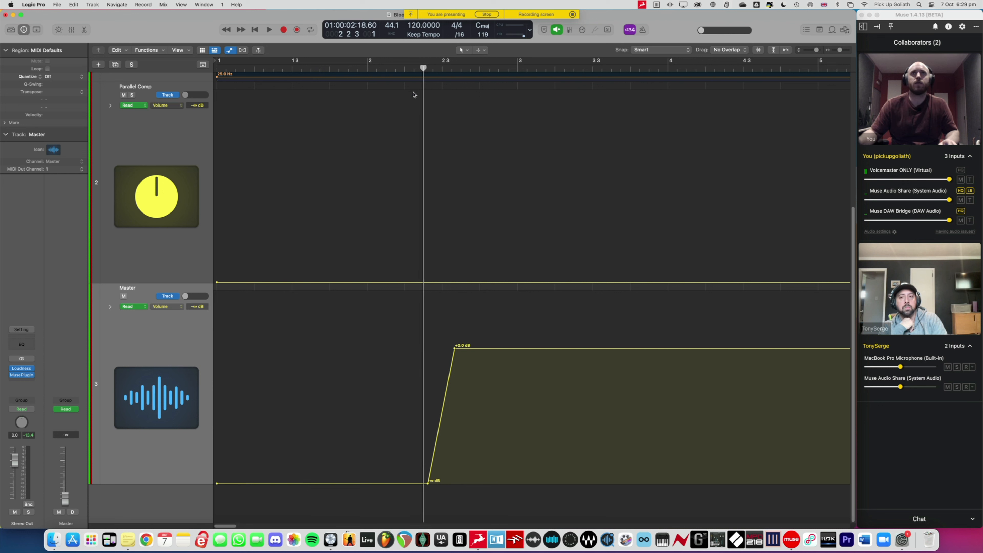
pyautogui.press('space')
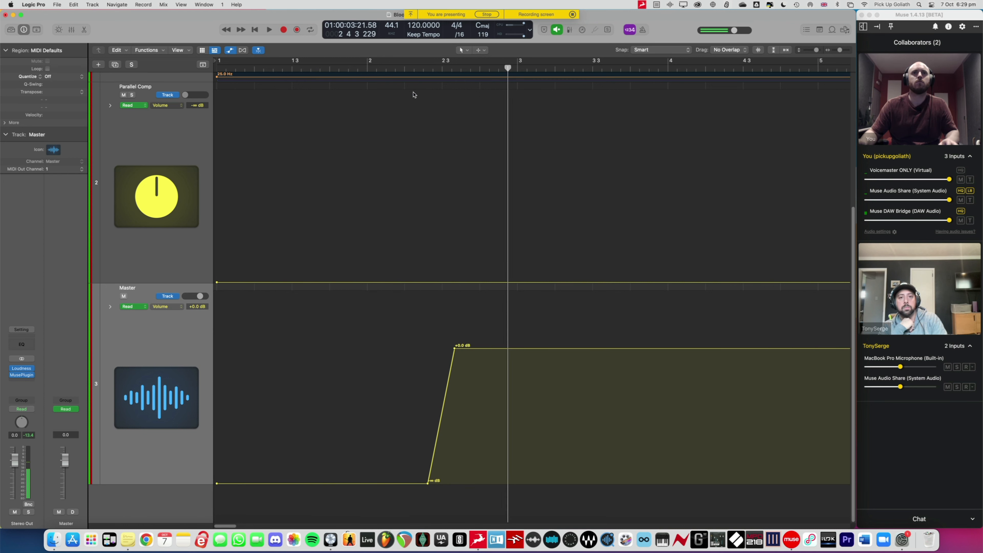
pyautogui.moveTo(457, 68); pyautogui.dragTo(424, 73)
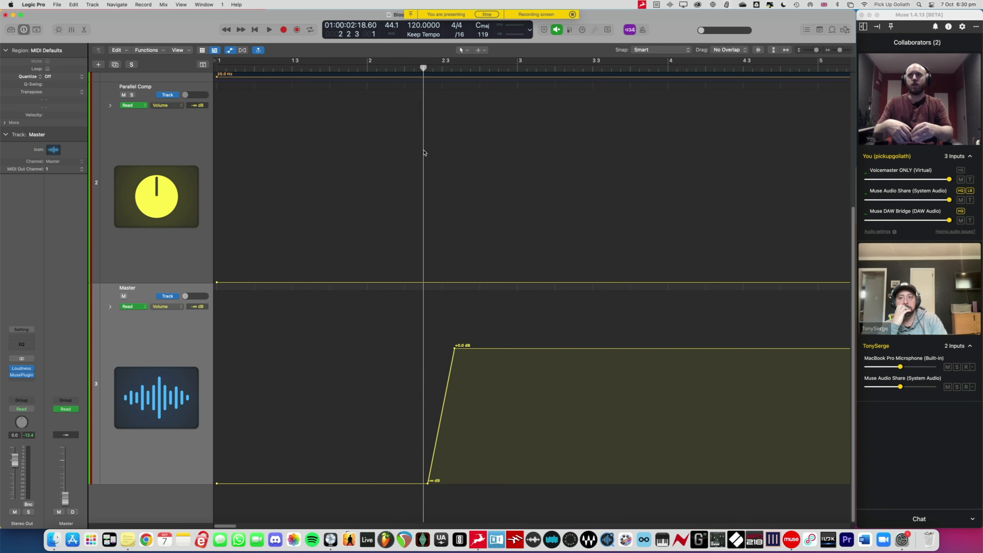
pyautogui.press('space')
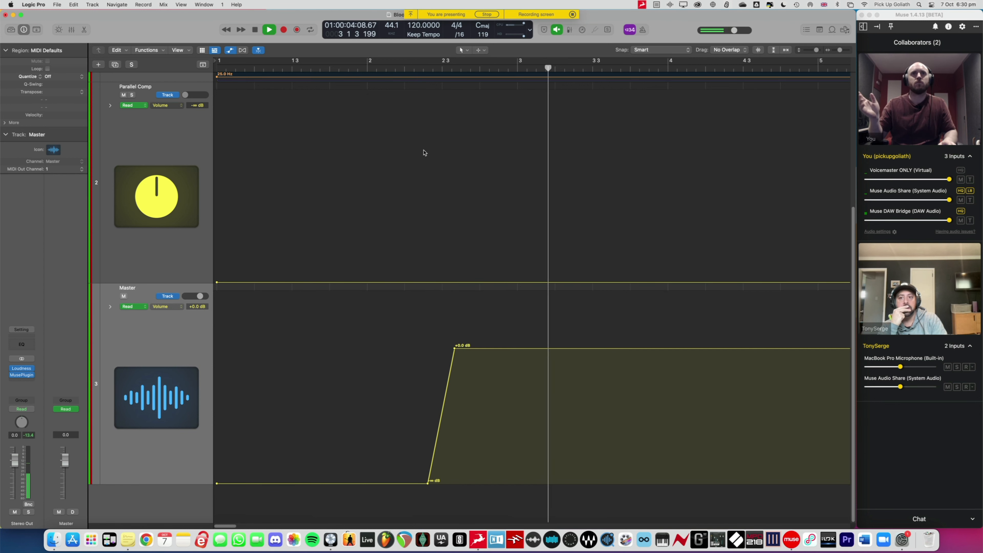
pyautogui.press('space')
# Play the song's ending from just before bar 91 to judge where the reverb tail dies away.
pyautogui.hscroll(10, 429, 160)
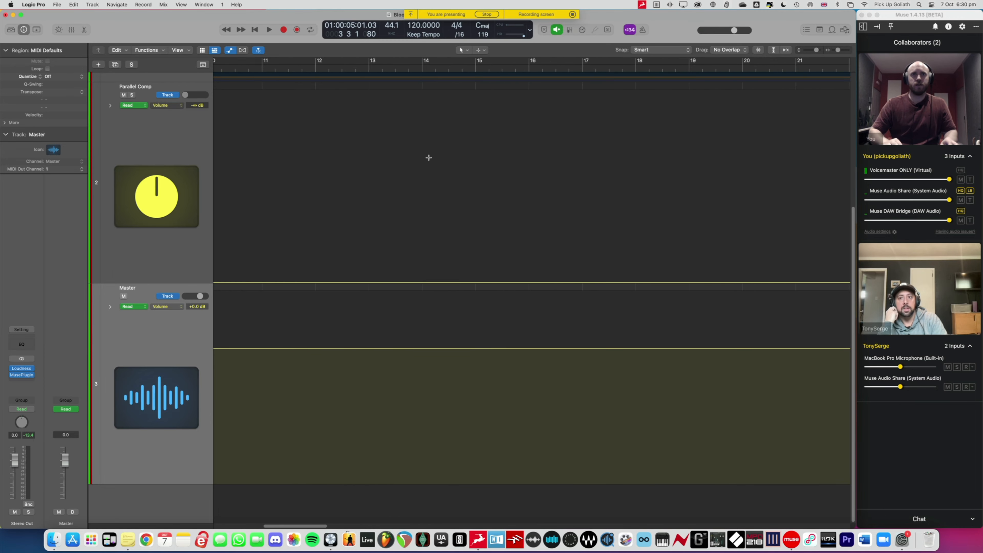
pyautogui.press('super+Left')
pyautogui.press('super+Left')
pyautogui.press('super+Left')
pyautogui.scroll(10, 430, 160)
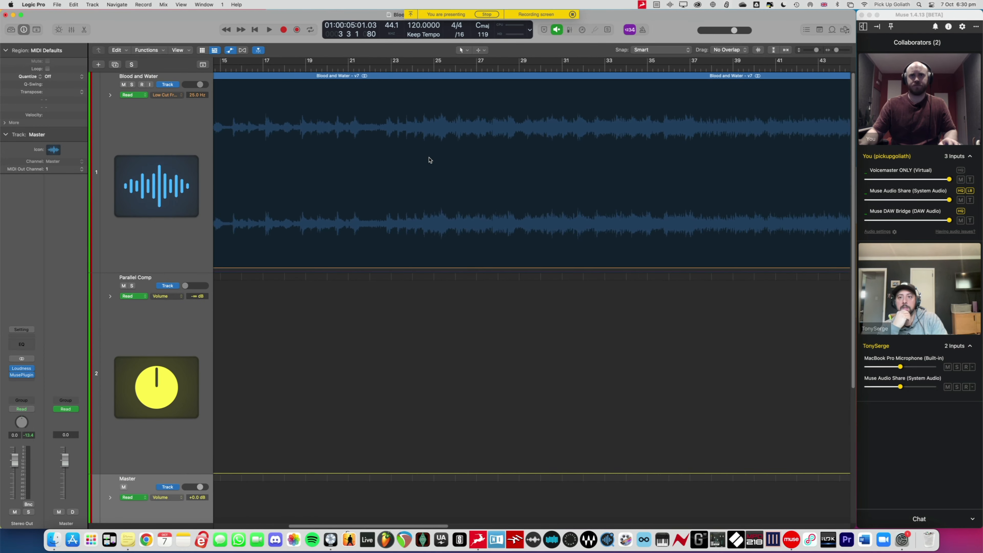
pyautogui.hscroll(20, 429, 160)
pyautogui.scroll(-2, 429, 160)
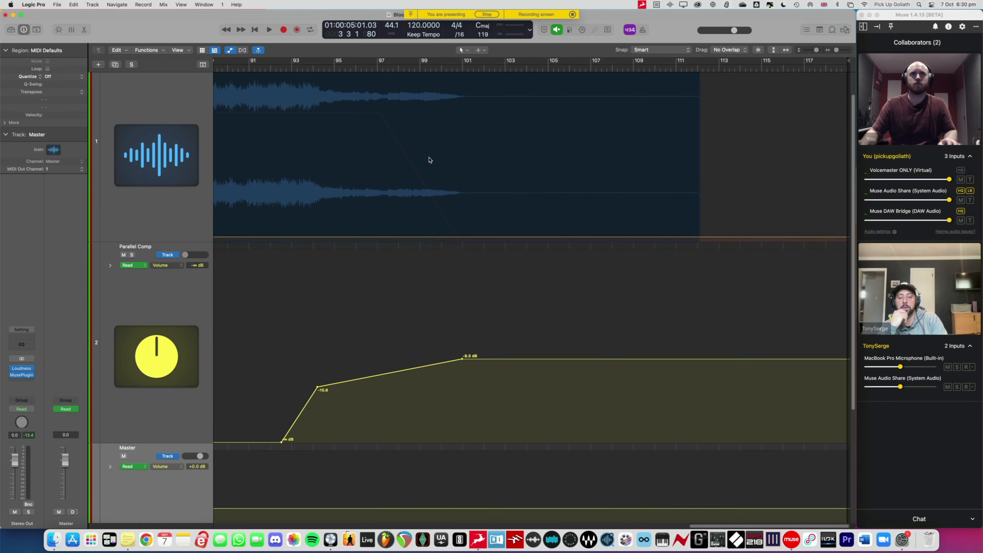
pyautogui.scroll(-2, 429, 160)
pyautogui.scroll(4, 428, 159)
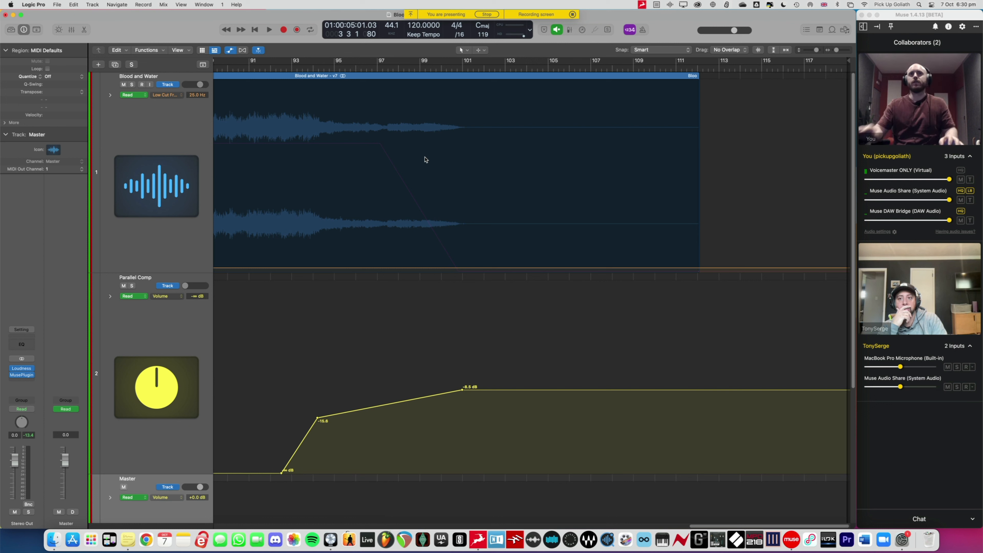
pyautogui.click(249, 68)
pyautogui.press('space')
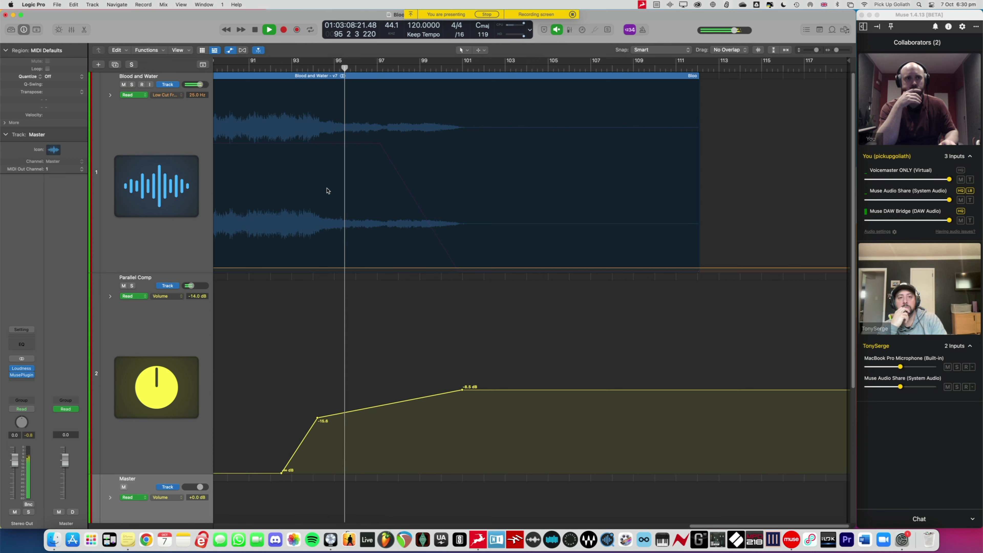
# Automate a Master volume fade-out from +0.0 dB shortly after bar 103 down to -∞ dB just before bar 107.
pyautogui.scroll(-5, 364, 302)
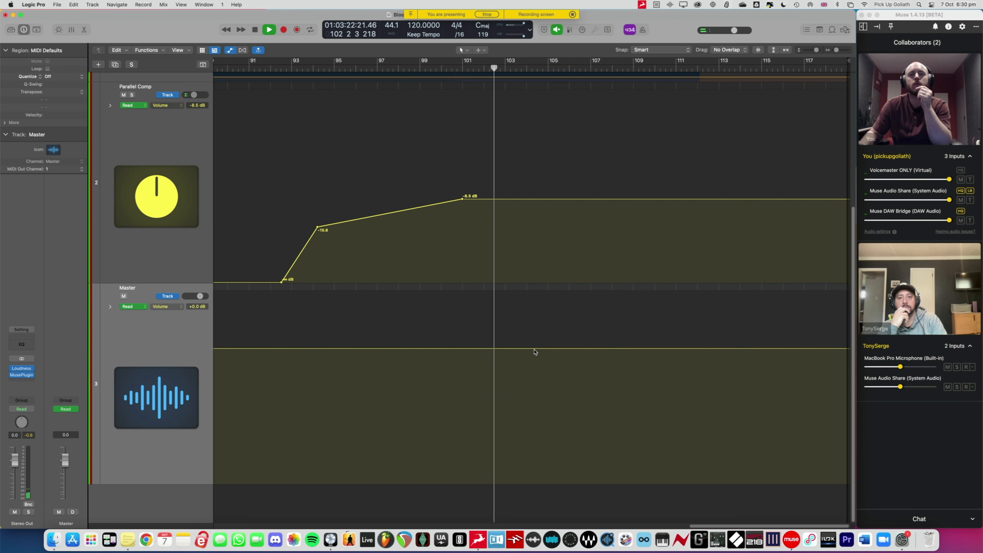
pyautogui.click(517, 349)
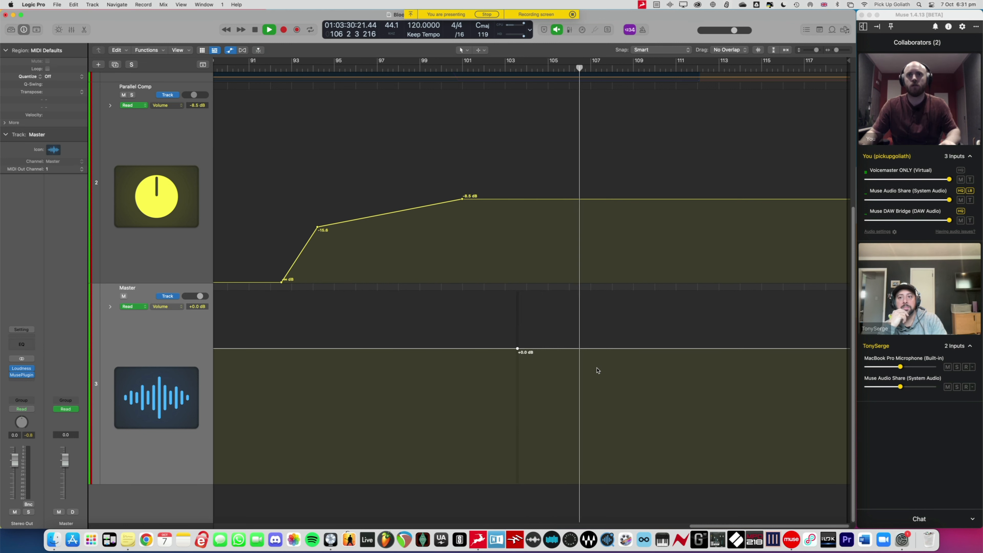
pyautogui.moveTo(584, 349); pyautogui.dragTo(585, 483)
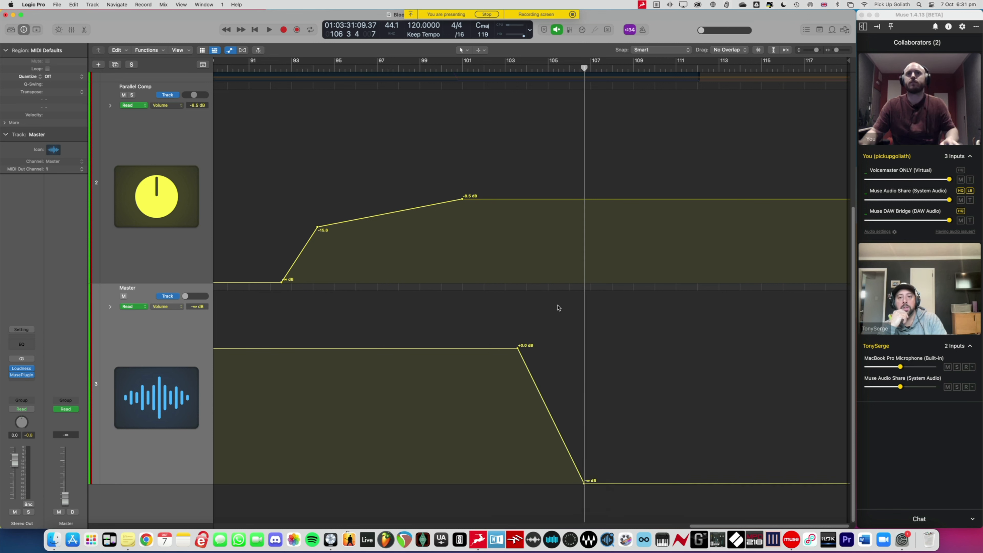
# Play the outro from about bar 98 to check the Master fade-out.
pyautogui.click(399, 68)
pyautogui.press('space')
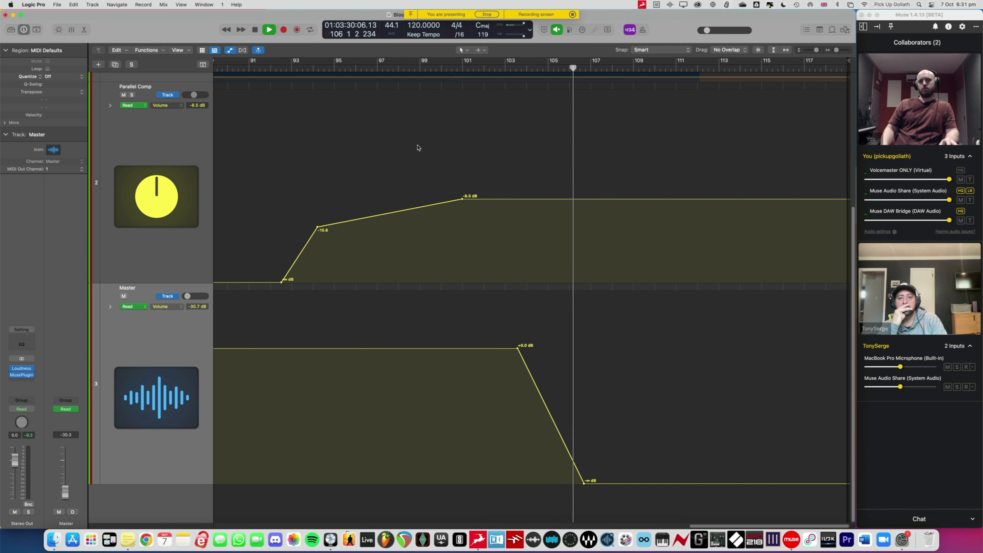
pyautogui.press('space')
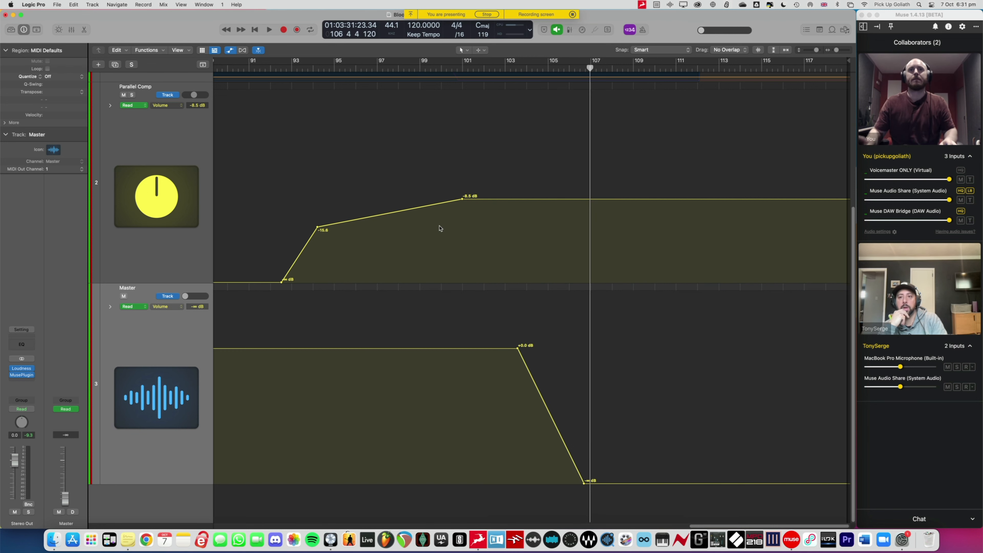
# Turn on cycle mode and stretch the cycle range across the whole song, from near the start to bar 107.
pyautogui.press('super+Up')
pyautogui.press('super+Up')
pyautogui.press('super+Up')
pyautogui.press('super+Up')
pyautogui.press('super+Up')
pyautogui.press('super+Up')
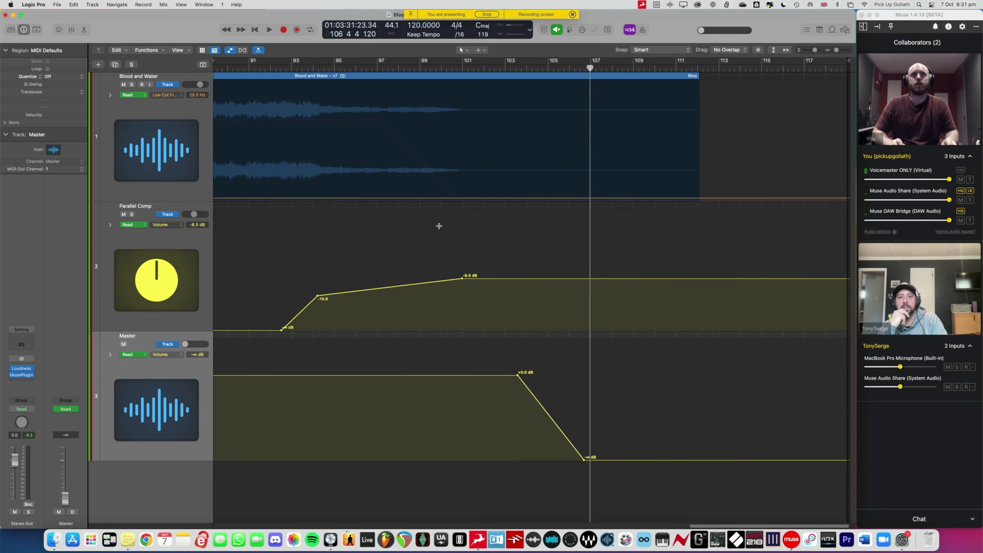
pyautogui.press('super+Left')
pyautogui.press('super+Left')
pyautogui.press('super+Left')
pyautogui.press('super+Left')
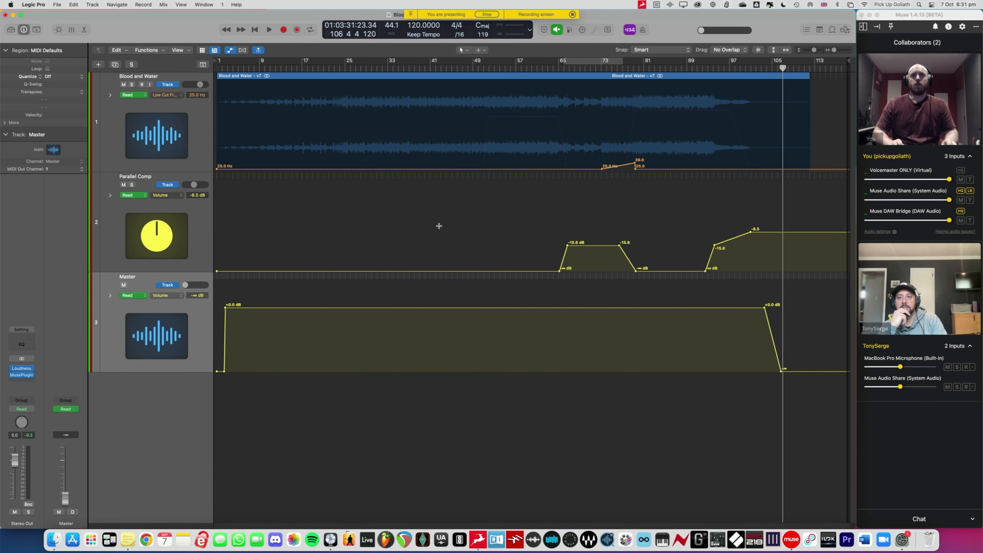
pyautogui.press('c')
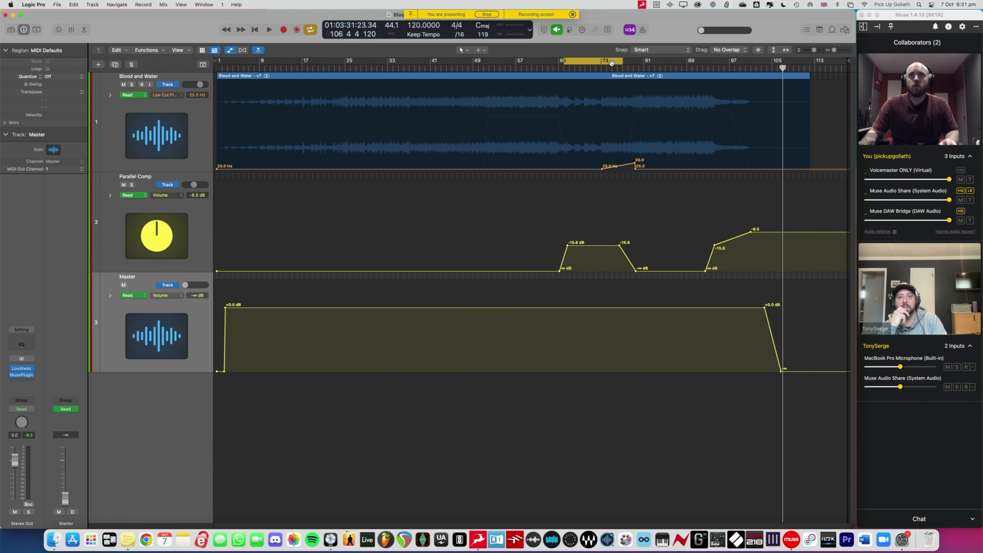
pyautogui.moveTo(623, 60); pyautogui.dragTo(781, 68)
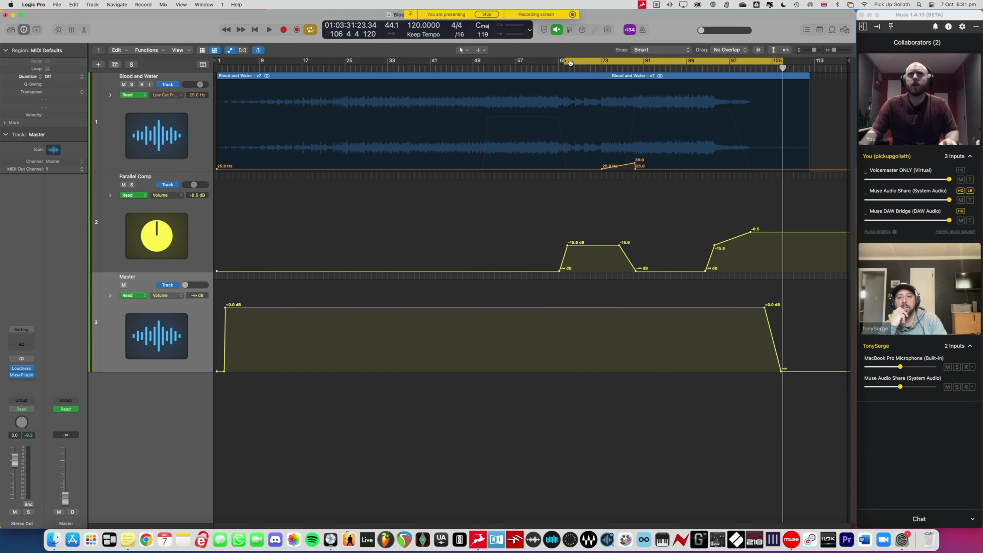
pyautogui.moveTo(565, 61); pyautogui.dragTo(532, 60)
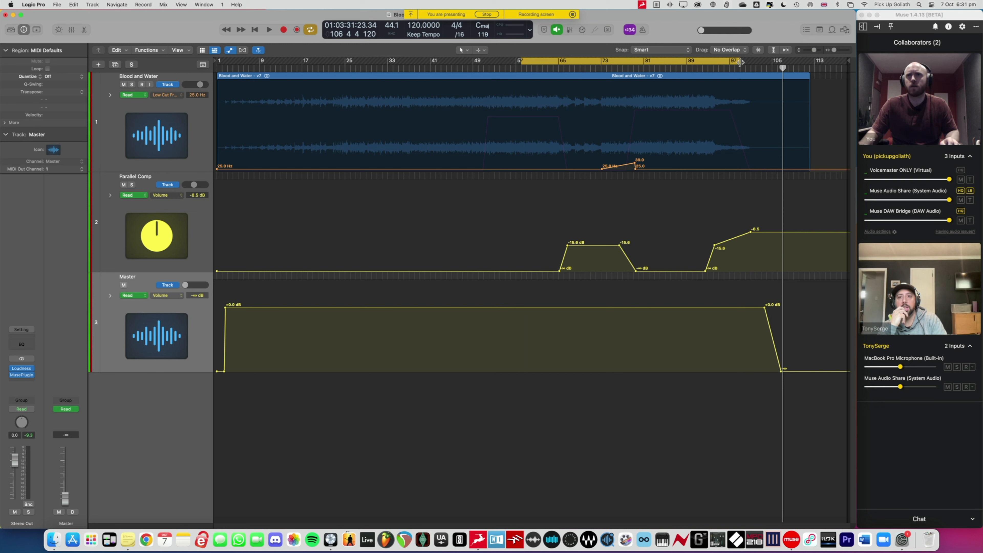
pyautogui.moveTo(740, 62); pyautogui.dragTo(782, 62)
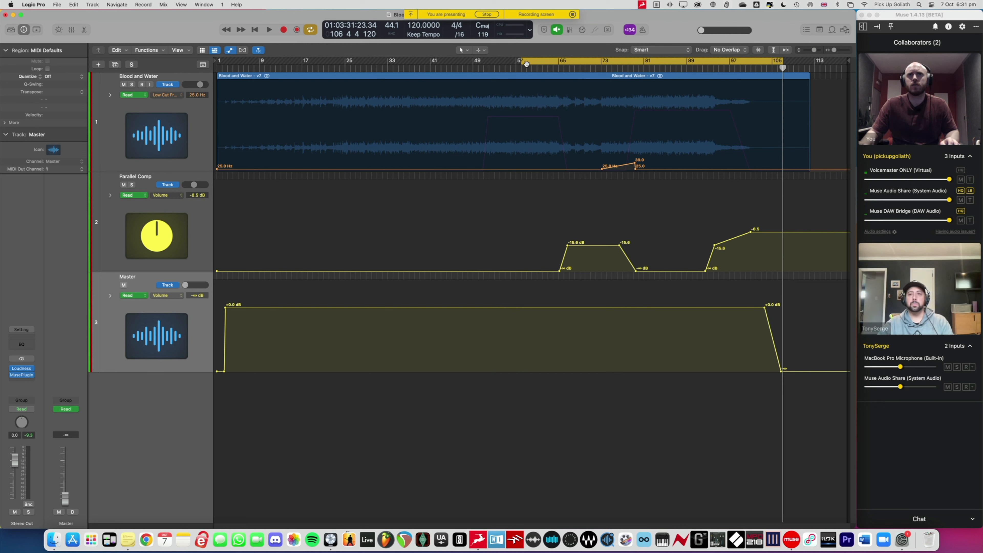
pyautogui.moveTo(522, 62); pyautogui.dragTo(230, 63)
# Trim the start of the cycle range to 2 2 2 1, just before the Master fade-in begins.
pyautogui.press('Return')
pyautogui.press('super+Right')
pyautogui.press('super+Right')
pyautogui.press('super+Right')
pyautogui.press('super+Right')
pyautogui.press('super+Right')
pyautogui.press('super+Right')
pyautogui.press('super+Right')
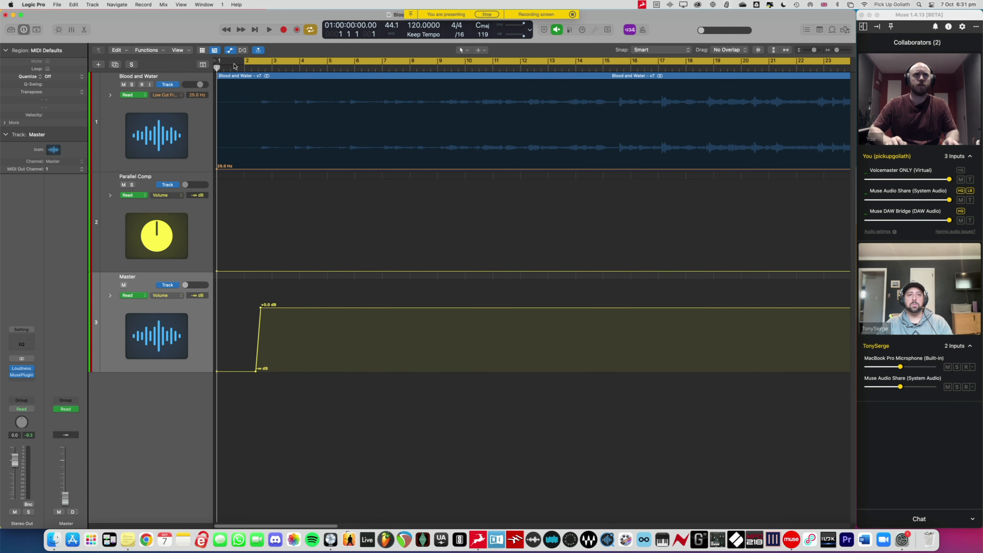
pyautogui.moveTo(271, 60); pyautogui.dragTo(288, 62)
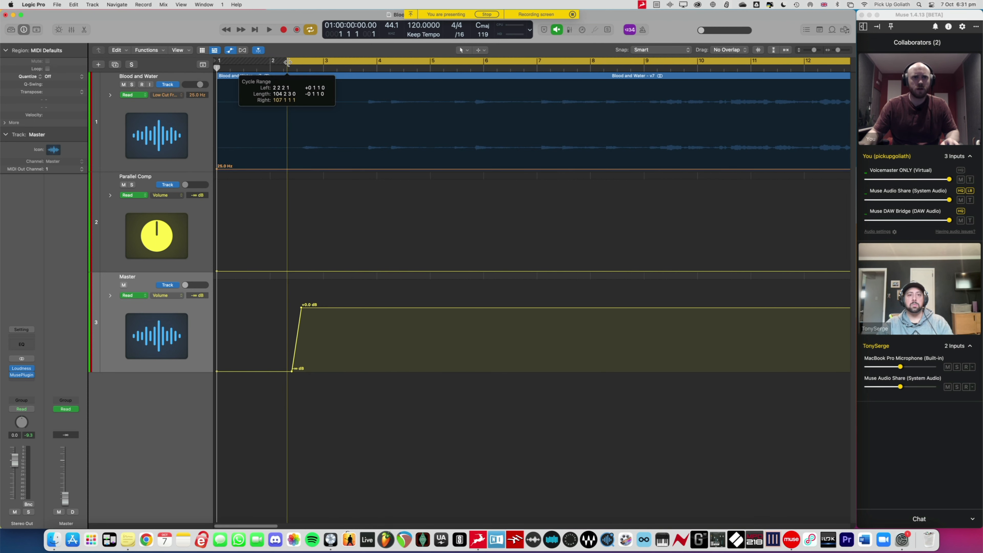
# Set the end of the cycle range to 107 1 1 1, just after the Master fade-out reaches silence.
pyautogui.press('super+Left')
pyautogui.press('super+Left')
pyautogui.press('super+Left')
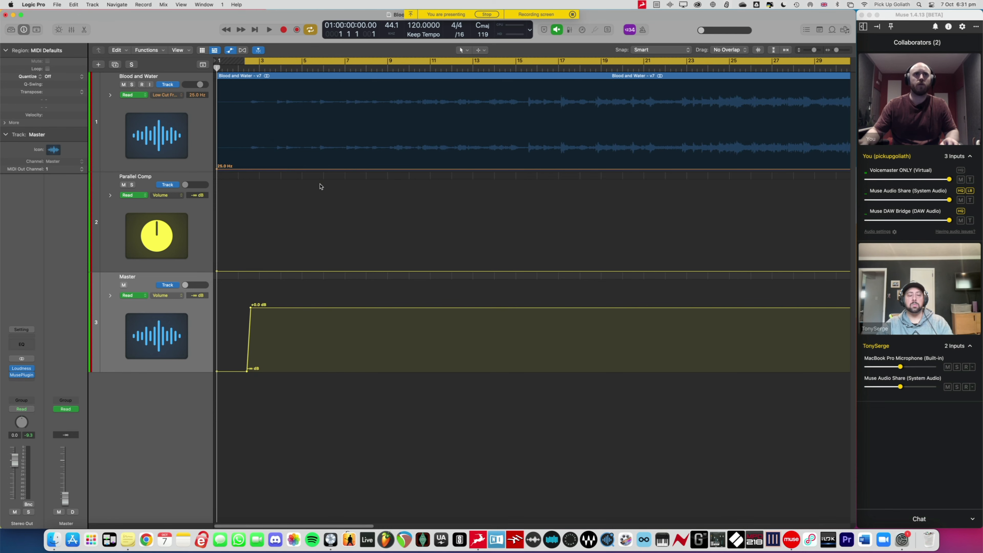
pyautogui.hscroll(20, 320, 187)
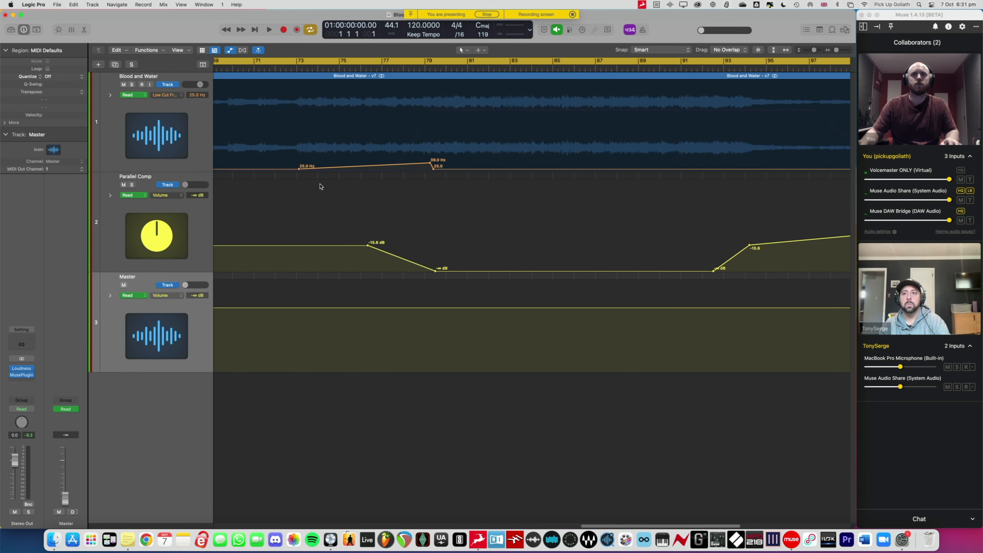
pyautogui.hscroll(15, 320, 187)
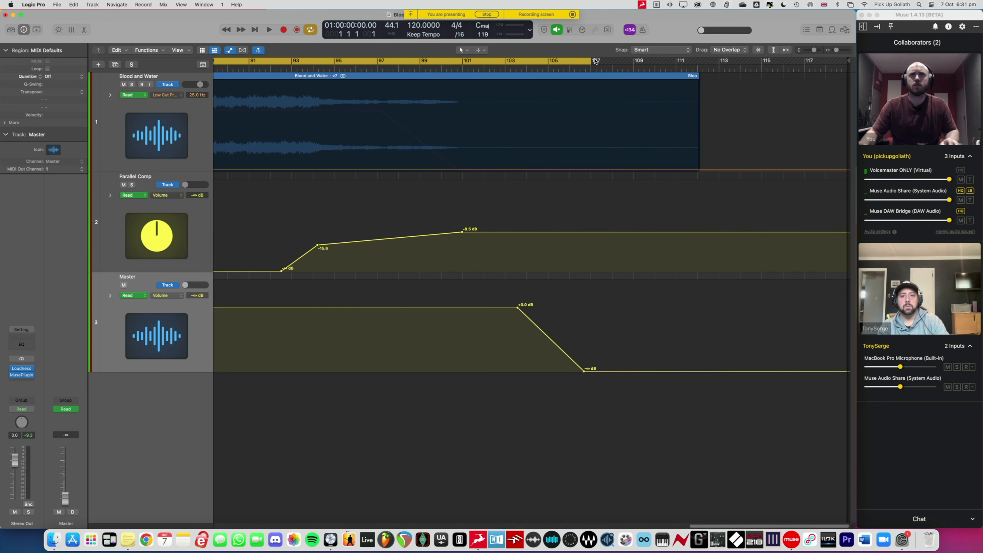
pyautogui.moveTo(591, 60); pyautogui.dragTo(589, 61)
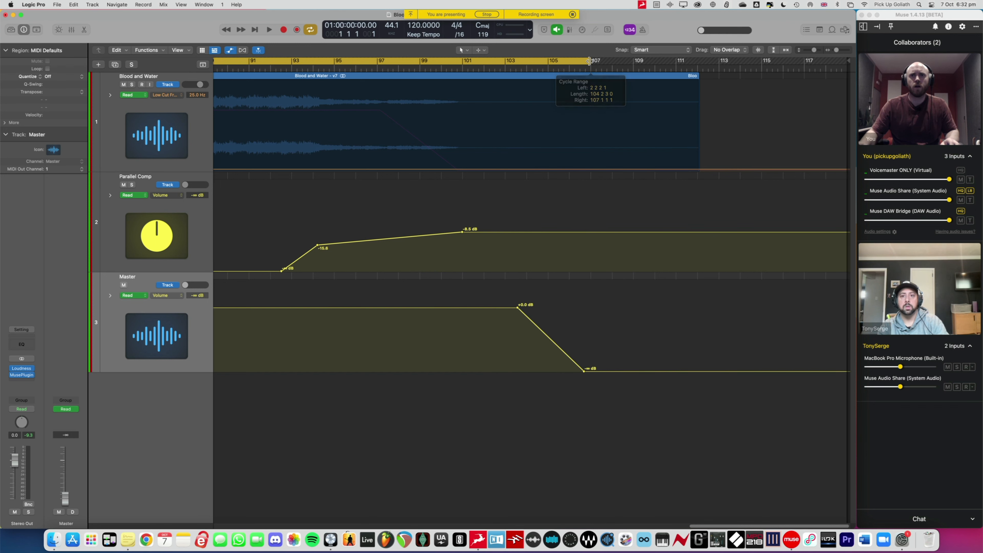
# Hide the track automation, then open the Pro-L 2 limiter on the Blood and Water channel from the mixer.
pyautogui.press('a')
pyautogui.press('z')
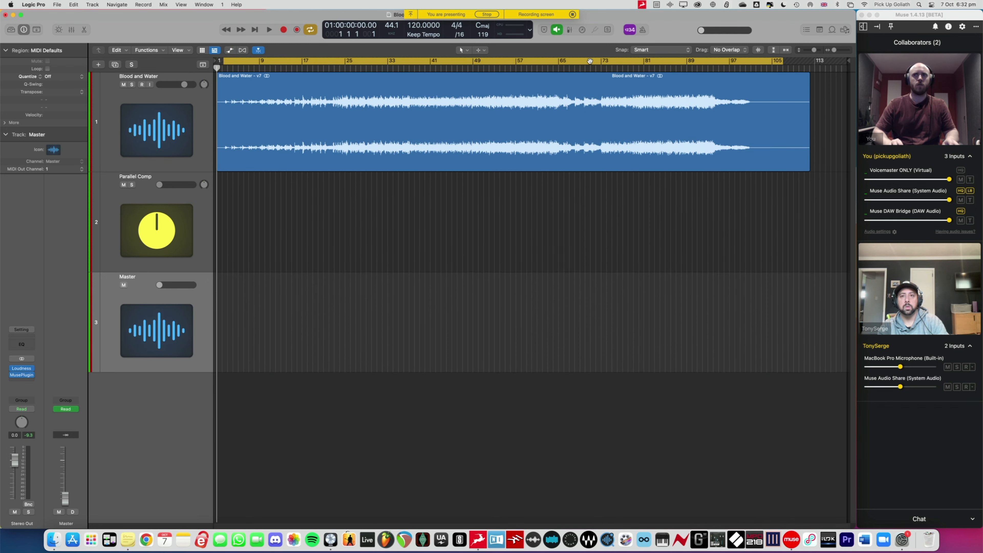
pyautogui.press('x')
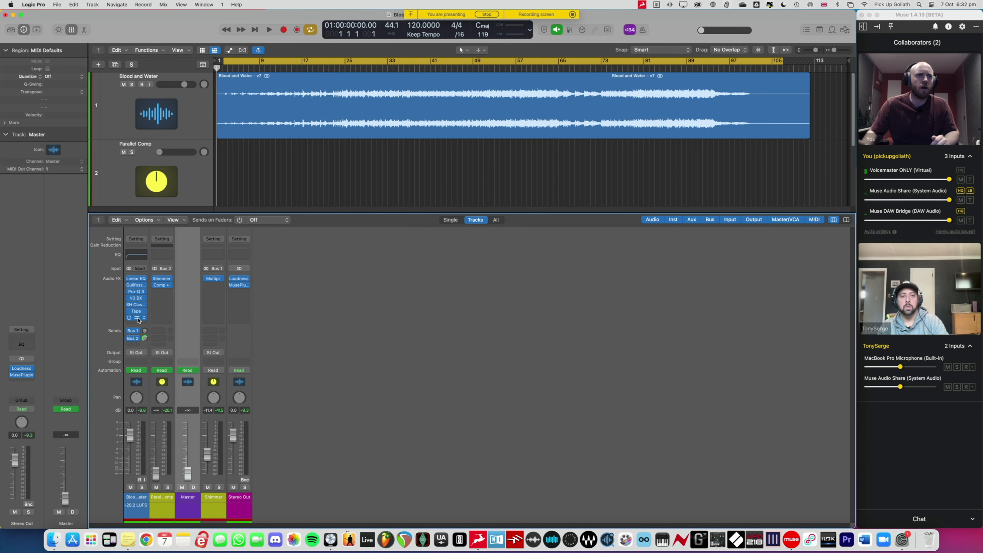
pyautogui.click(136, 317)
pyautogui.moveTo(439, 188); pyautogui.dragTo(538, 112)
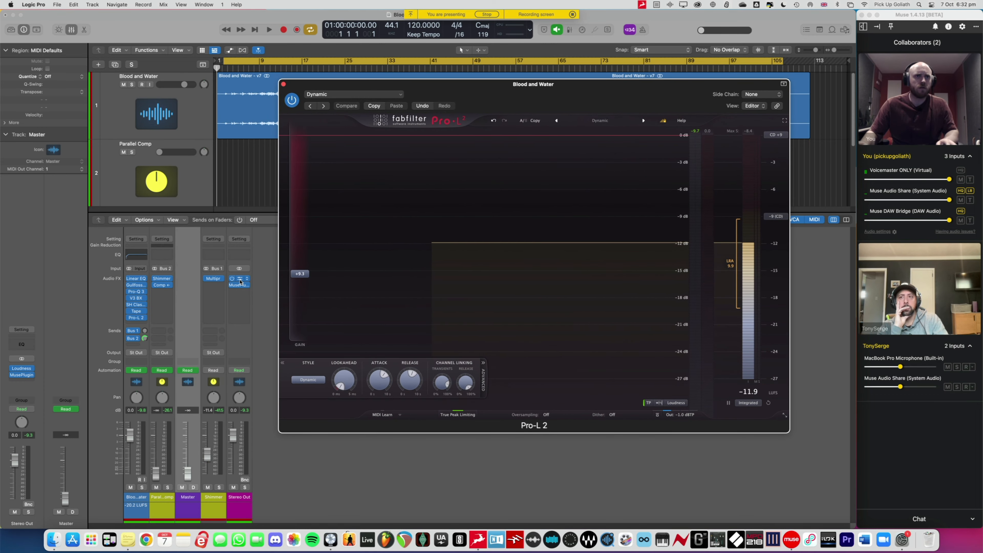
# Replace the loudness meter on the Stereo Out channel with a MultiMeter and place its window beside Pro-L 2.
pyautogui.click(248, 279)
pyautogui.click(256, 291)
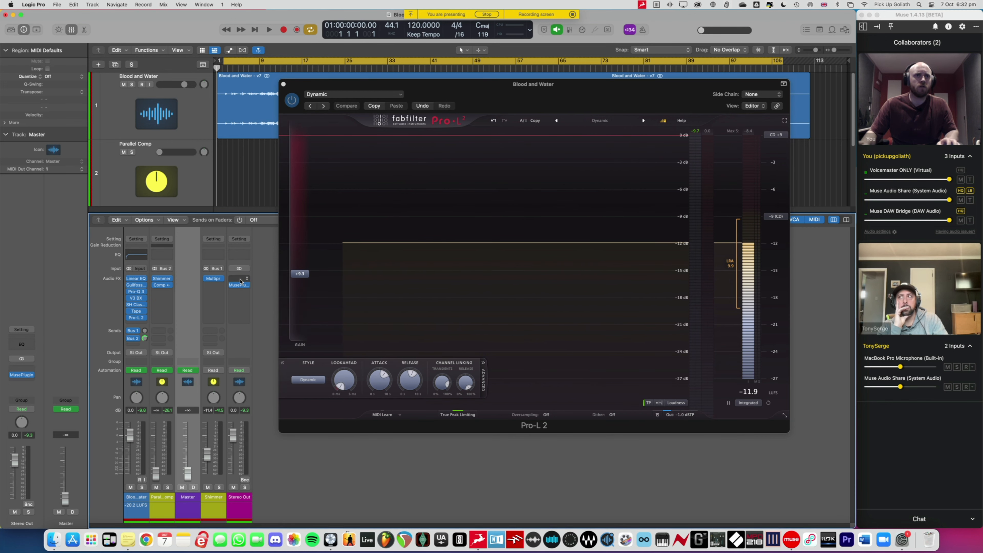
pyautogui.hotkey('ctrl', 'space')
pyautogui.write('multi')
pyautogui.press('Return')
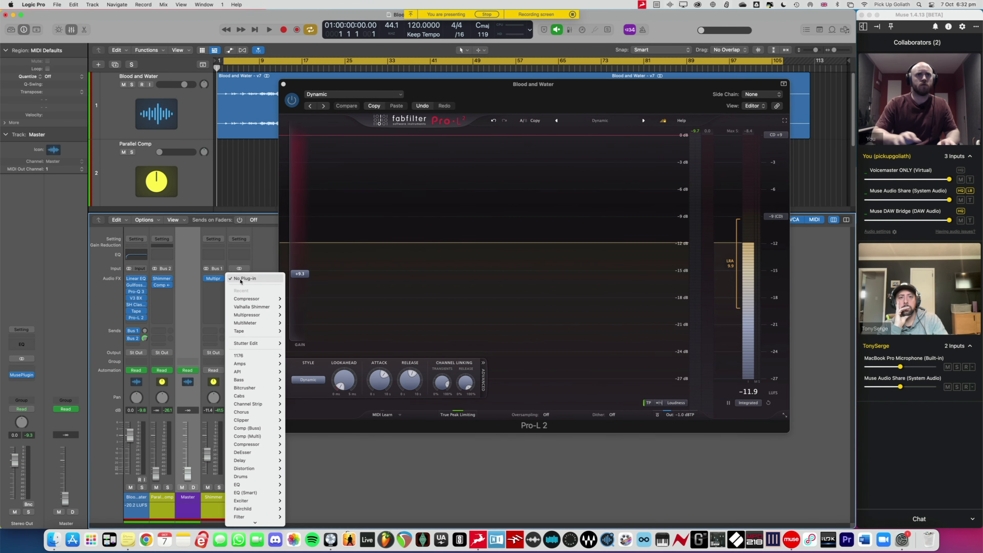
pyautogui.click(329, 312)
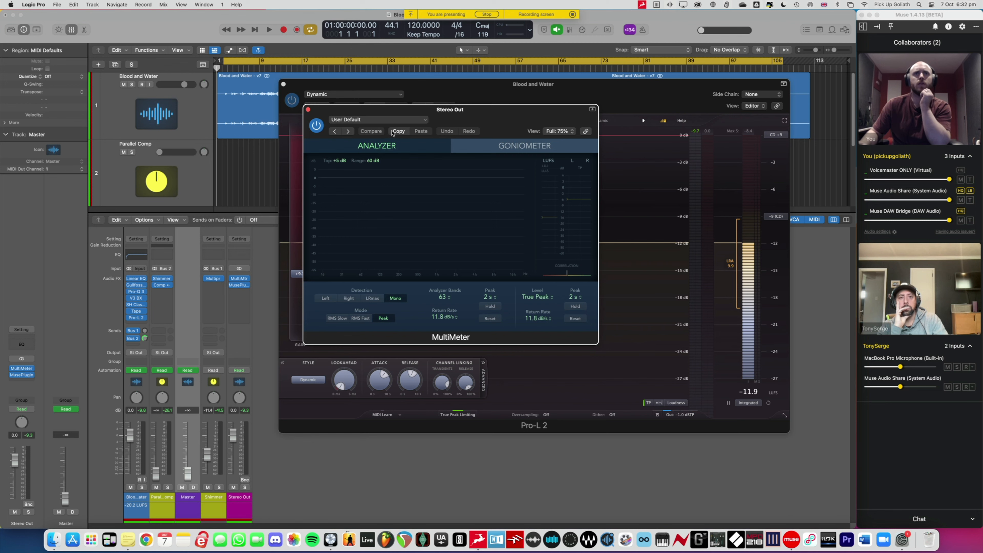
pyautogui.moveTo(417, 110); pyautogui.dragTo(173, 145)
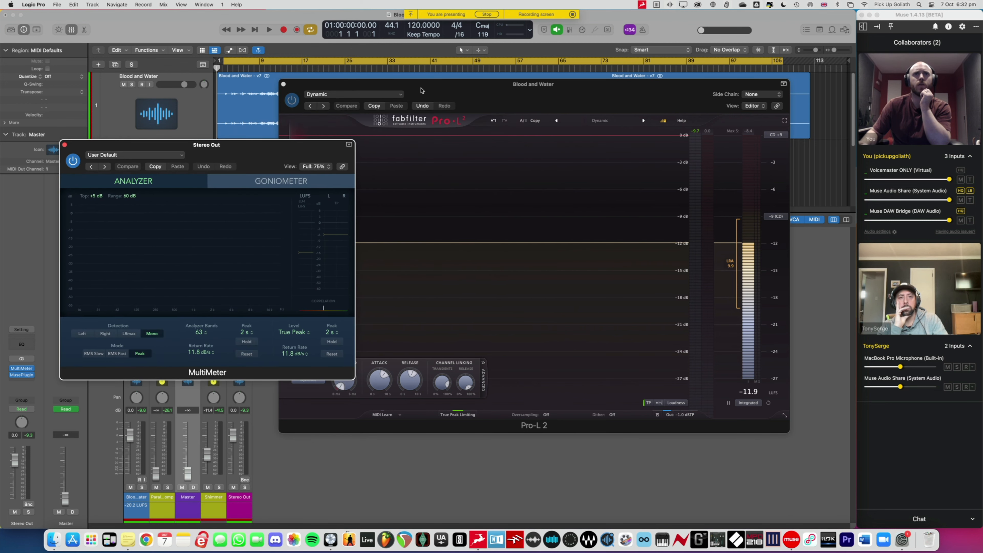
pyautogui.moveTo(421, 90); pyautogui.dragTo(495, 82)
pyautogui.moveTo(327, 147); pyautogui.dragTo(308, 150)
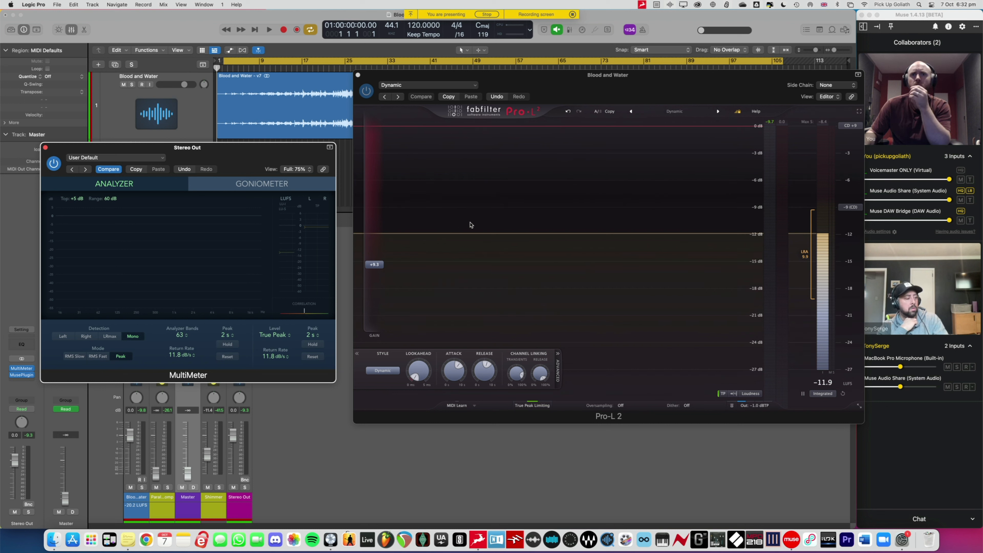
# Reset Pro-L 2's integrated loudness measurement and play the song through to the fade-out to measure its loudness.
pyautogui.click(845, 394)
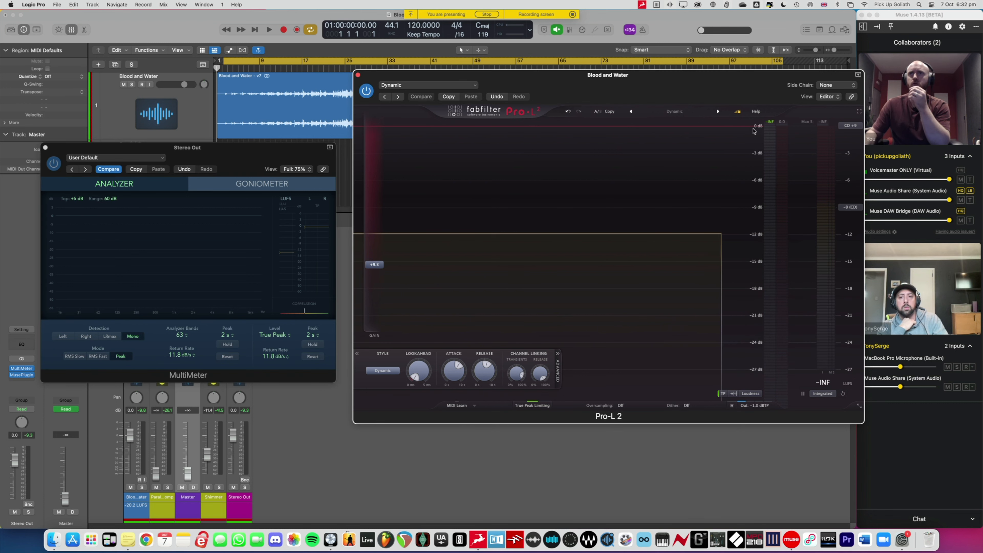
pyautogui.moveTo(738, 87); pyautogui.dragTo(729, 87)
pyautogui.press('space')
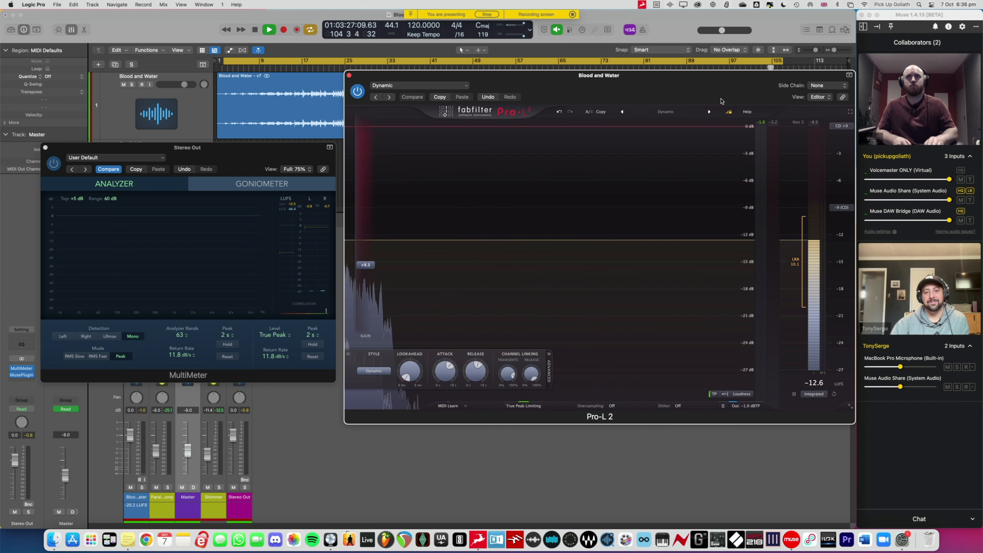
pyautogui.press('space')
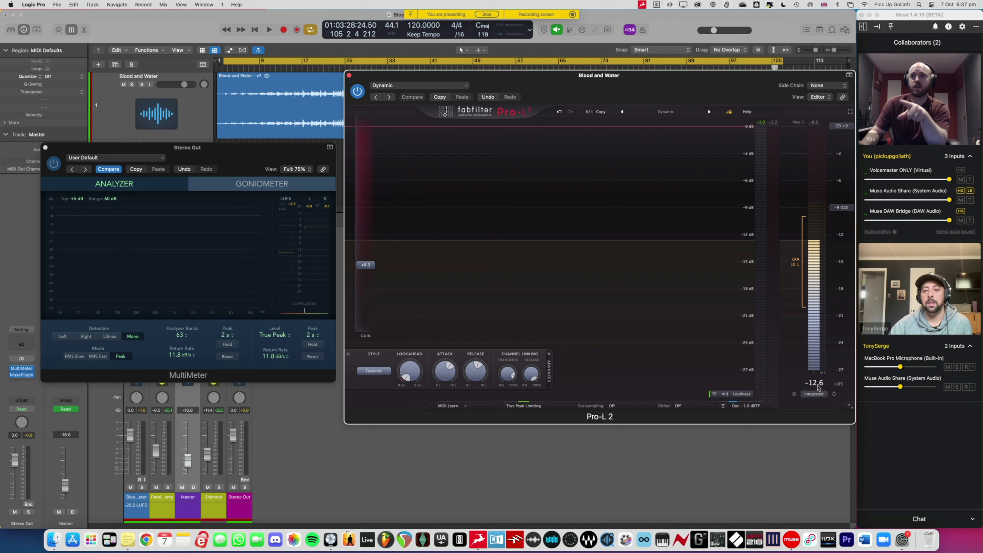
# Switch Pro-L 2's loudness meter to Short Term and move the limiter window clear of the timeline.
pyautogui.click(817, 394)
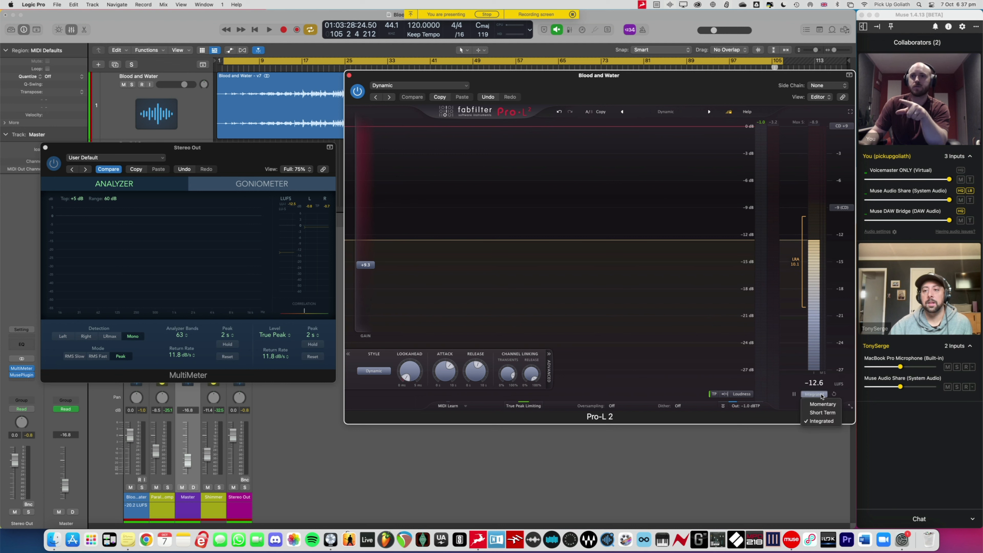
pyautogui.click(818, 411)
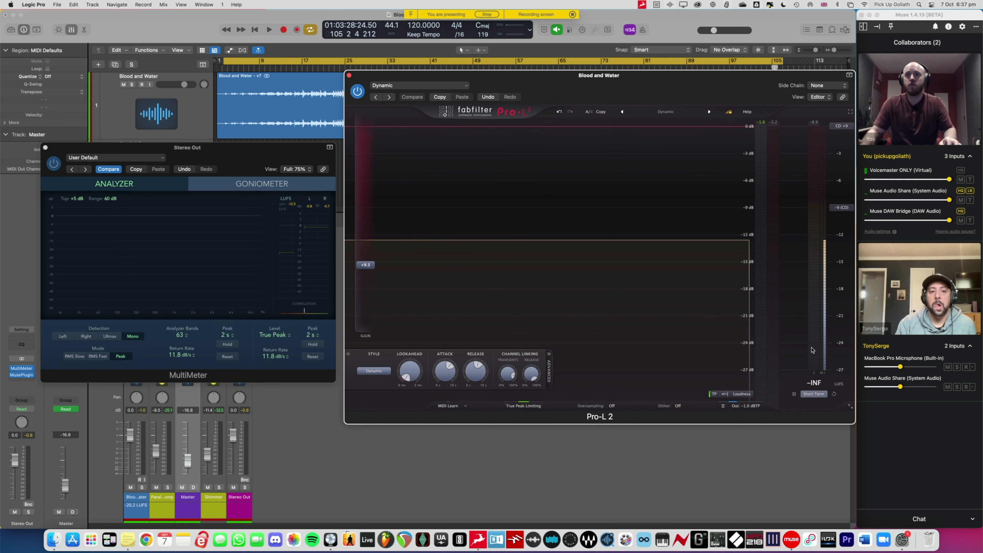
pyautogui.moveTo(696, 89); pyautogui.dragTo(673, 181)
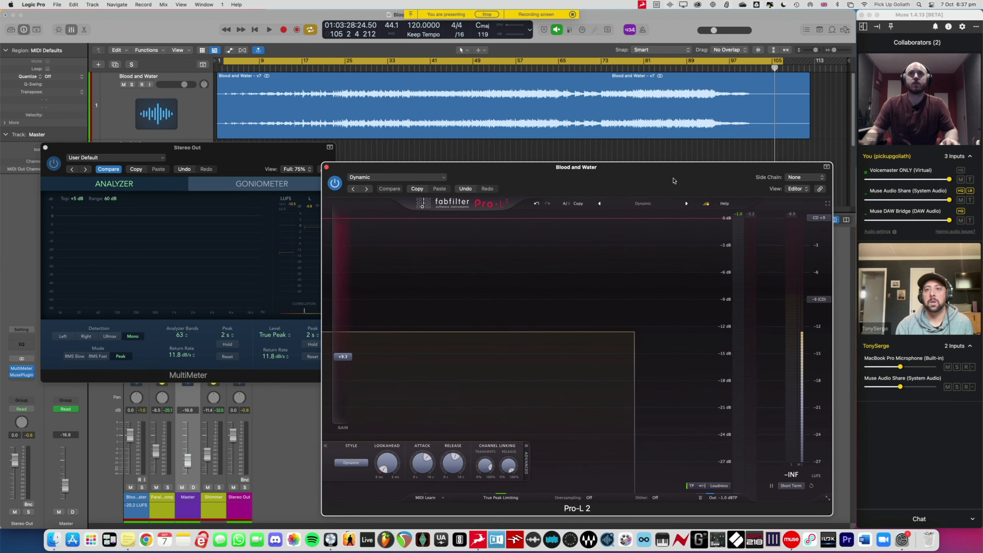
# Turn off cycle mode and play the loud section from about bar 80 to bar 86 to read its short-term loudness.
pyautogui.press('c')
pyautogui.moveTo(638, 69); pyautogui.dragTo(642, 68)
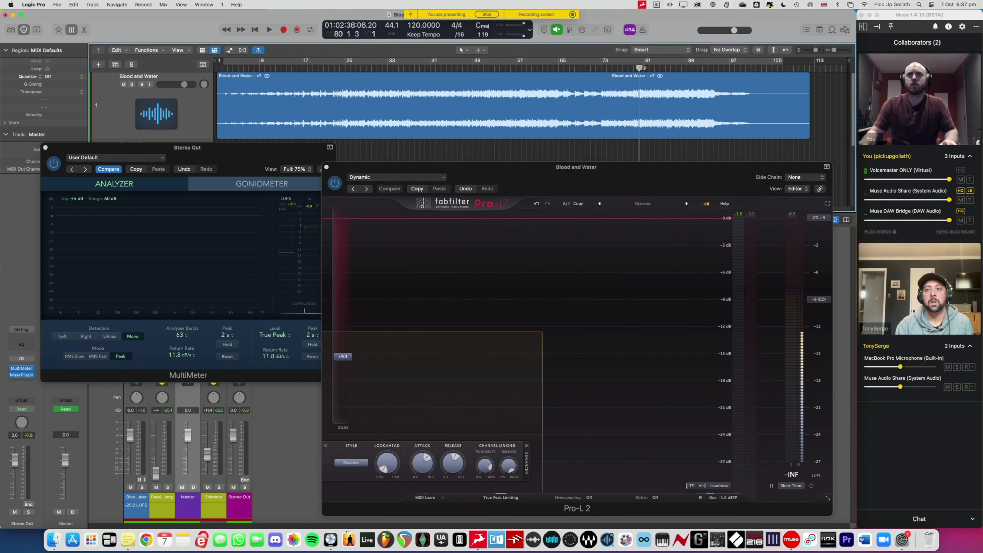
pyautogui.press('space')
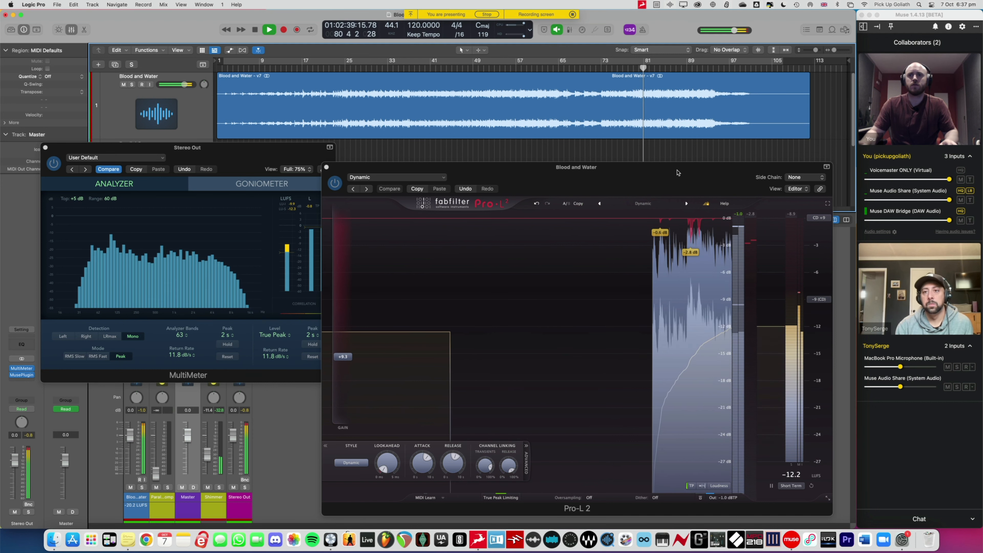
pyautogui.moveTo(678, 173); pyautogui.dragTo(673, 149)
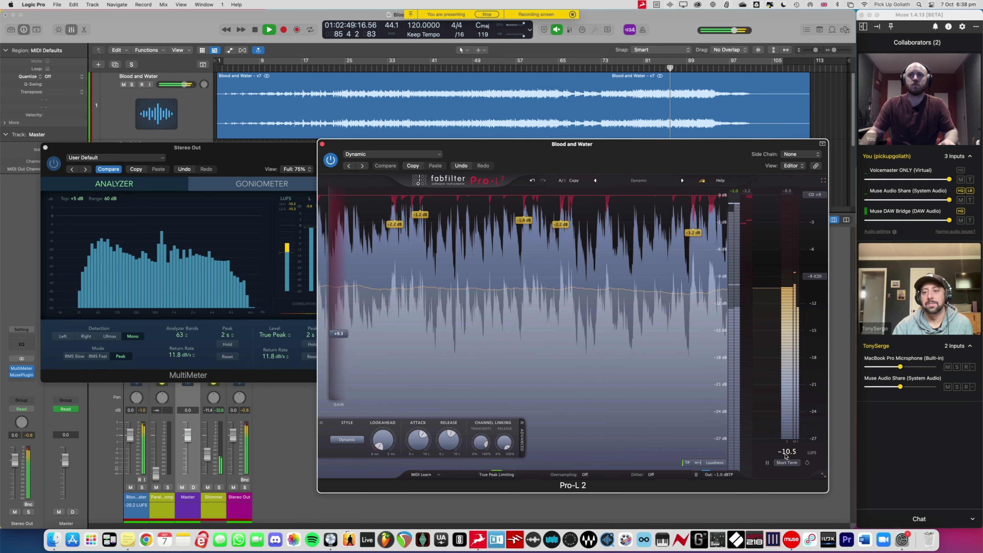
pyautogui.press('space')
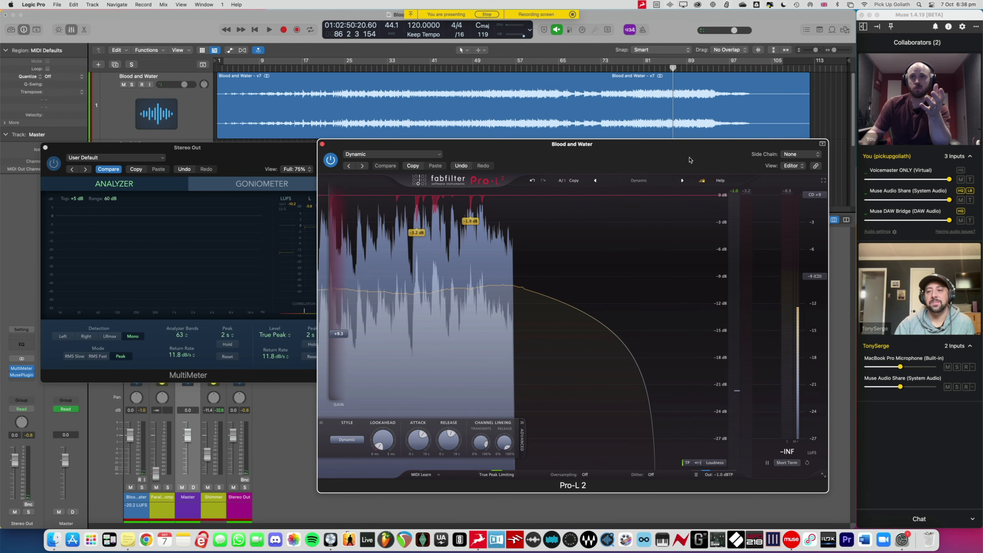
# Close the Pro-L 2 and MultiMeter windows to return to the mixer.
pyautogui.moveTo(690, 160); pyautogui.dragTo(687, 158)
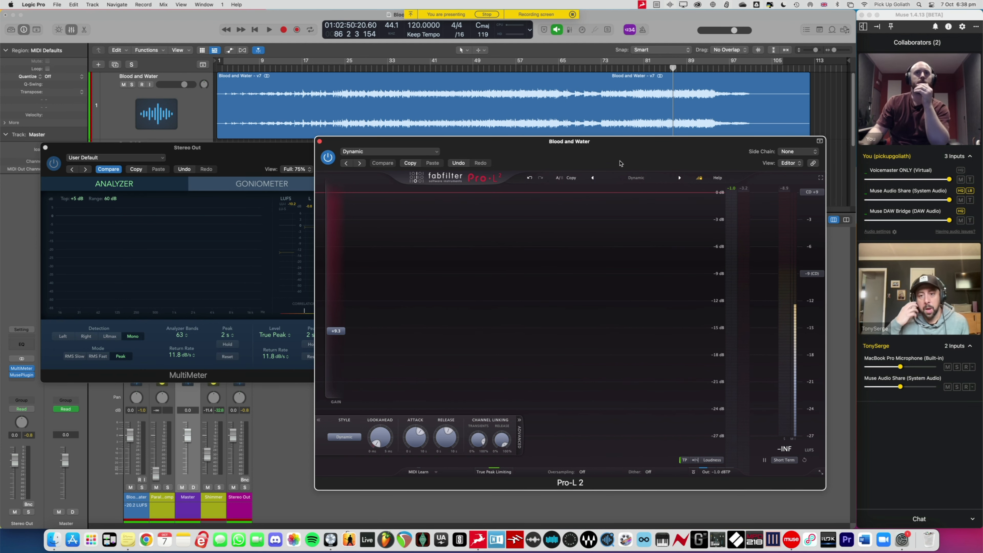
pyautogui.moveTo(619, 163); pyautogui.dragTo(615, 156)
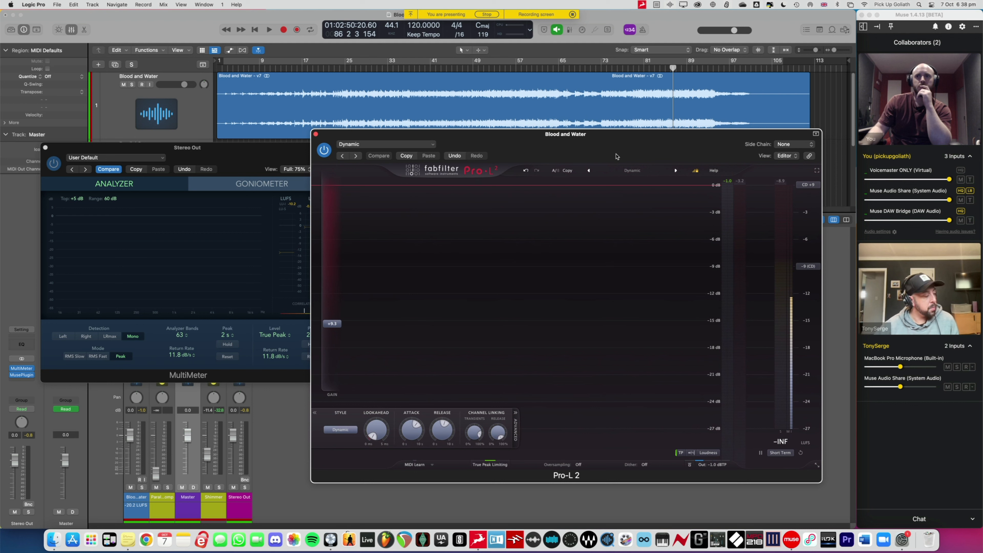
pyautogui.click(316, 135)
pyautogui.click(46, 148)
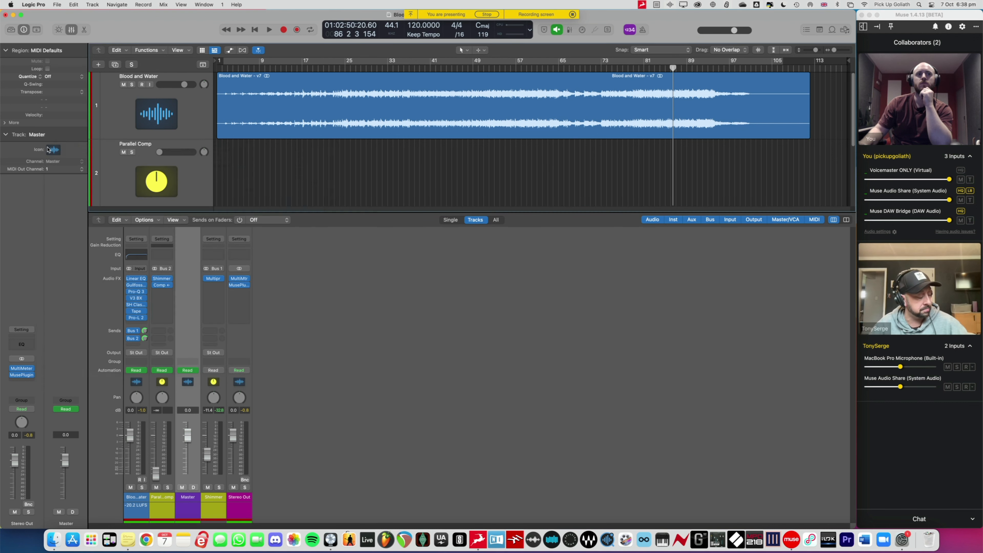
pyautogui.click(398, 347)
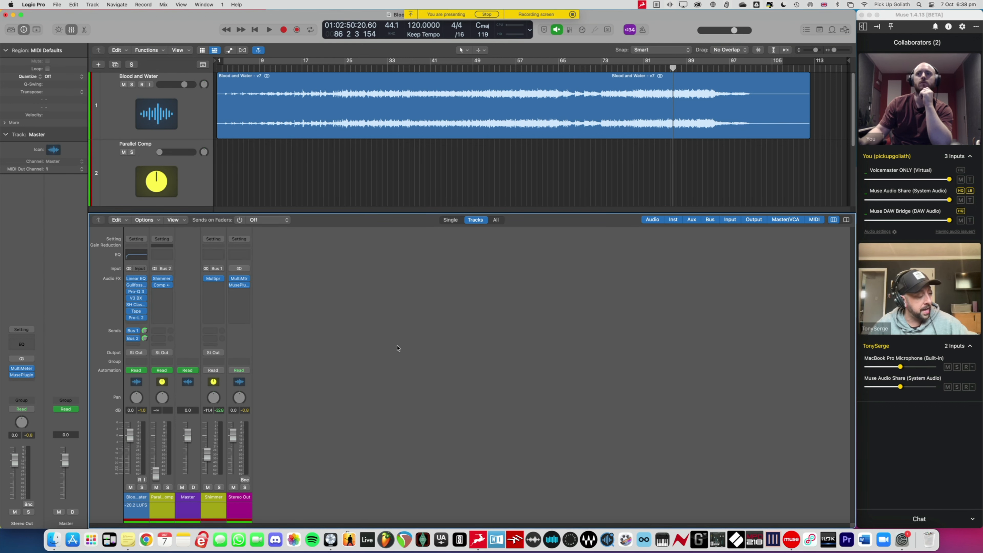